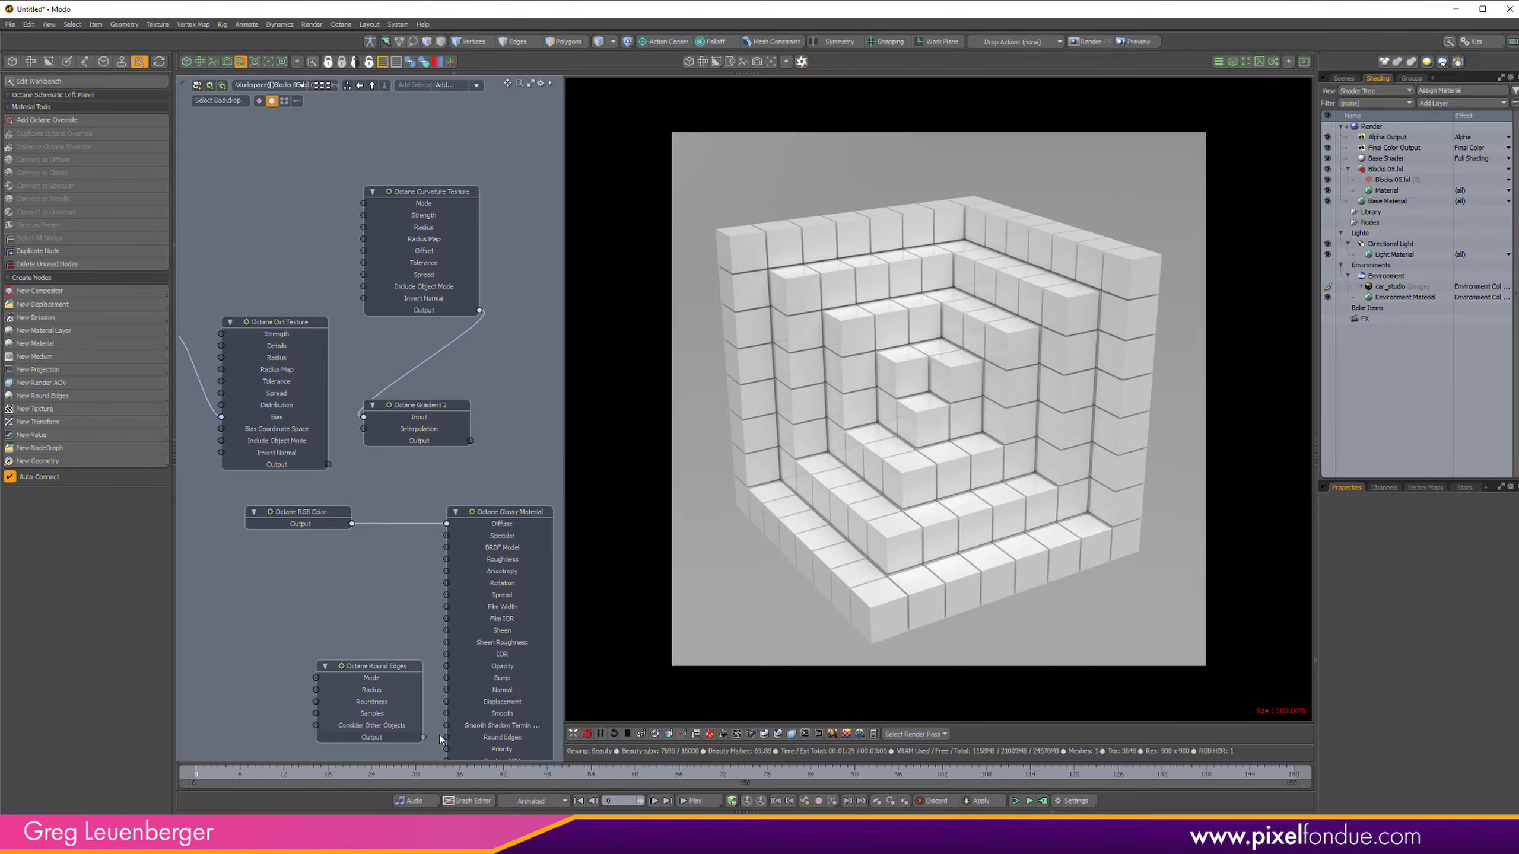
Step: Connect the Round Edges node to the glossy material's Round Edges input and the Dirt Texture output to its Diffuse input
left_click_drag(423, 737, 447, 737)
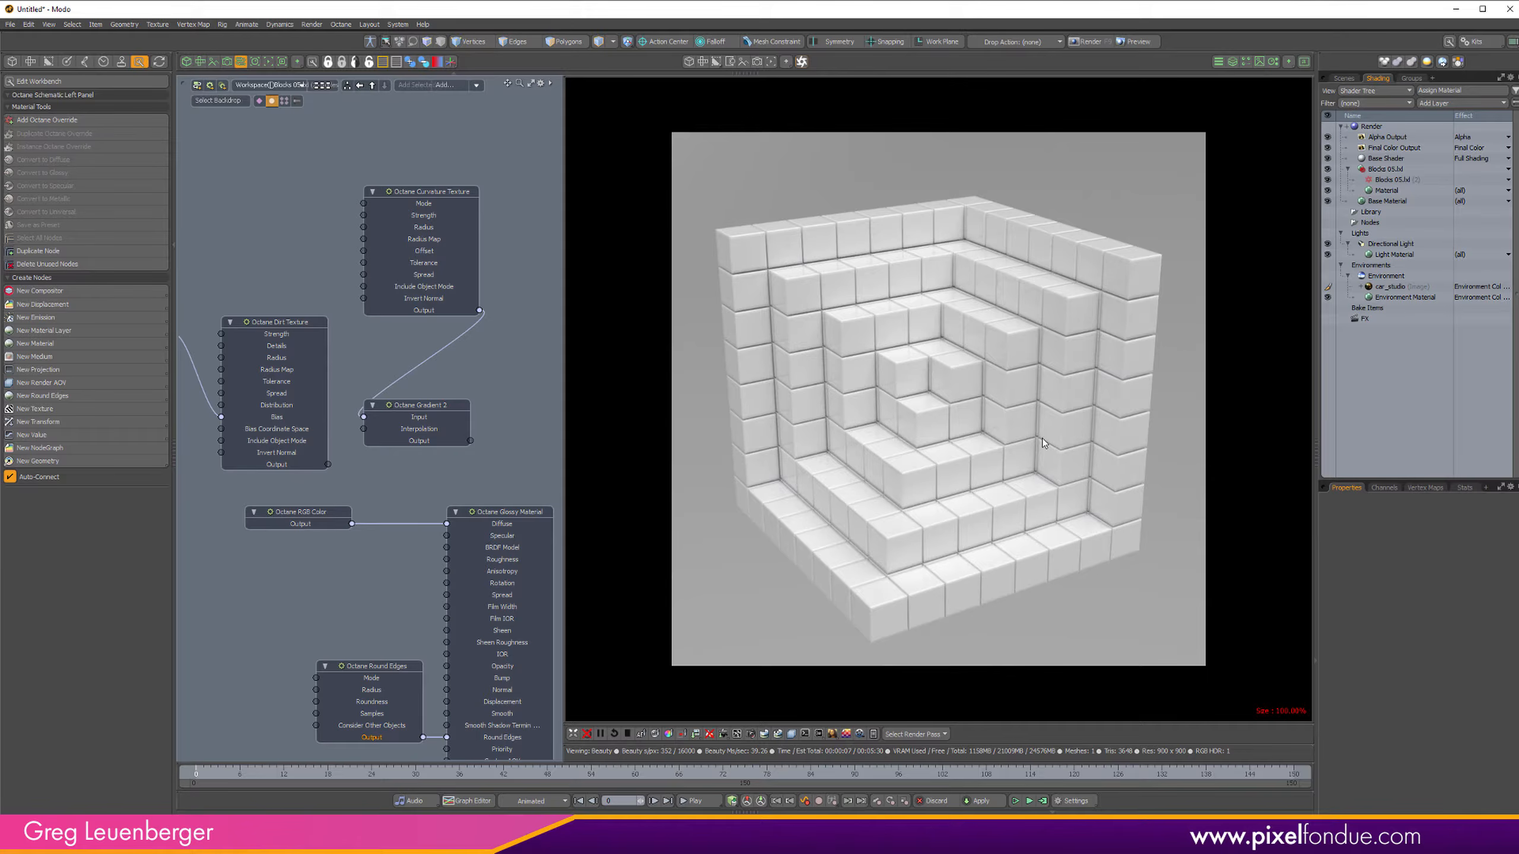
left_click_drag(328, 465, 481, 526)
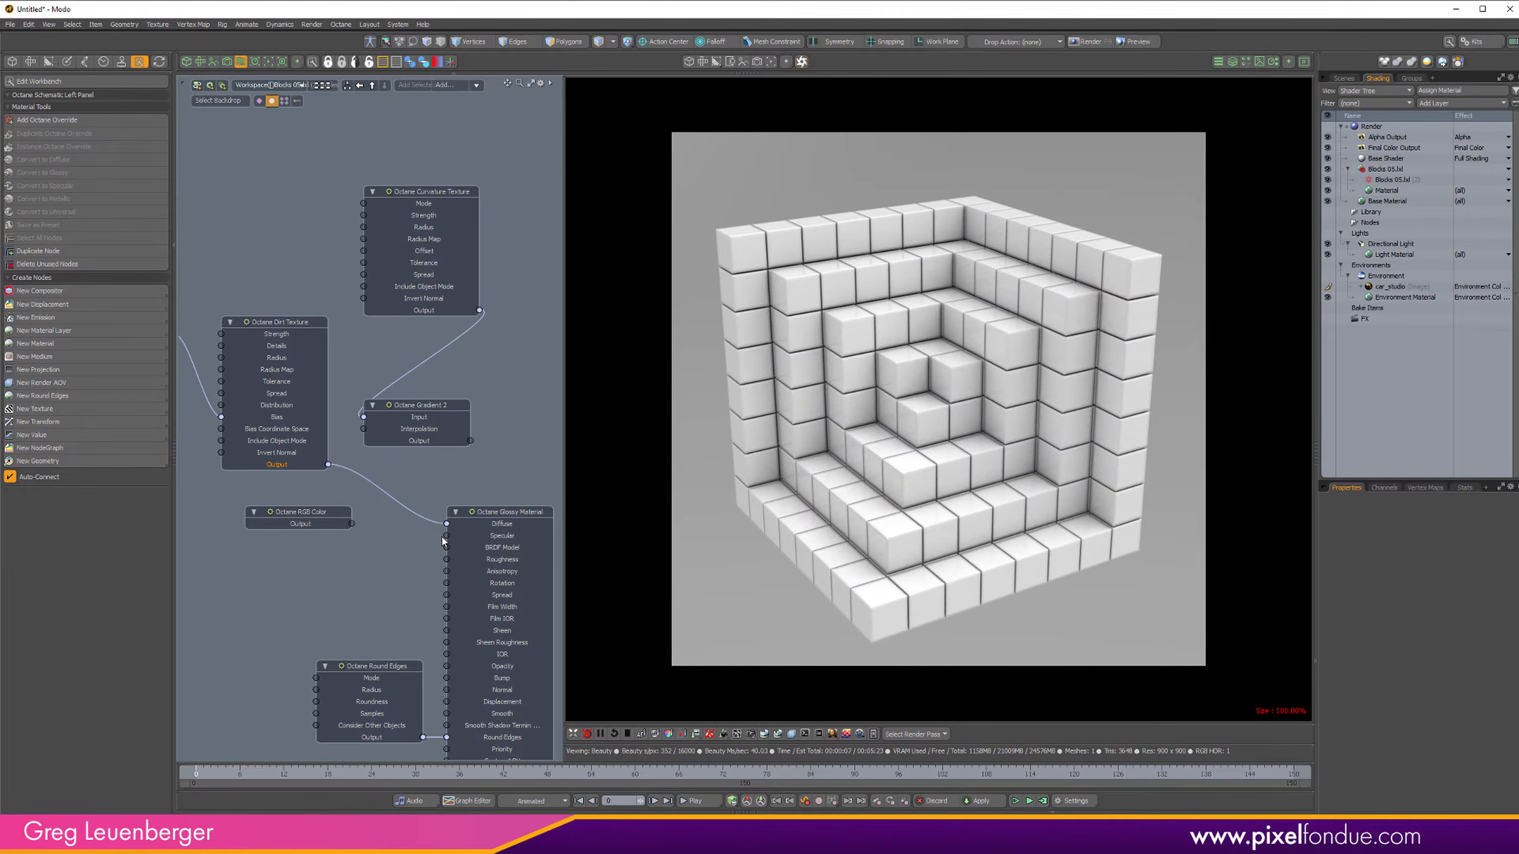
left_click_drag(477, 443, 500, 462)
left_click_drag(492, 532, 495, 526)
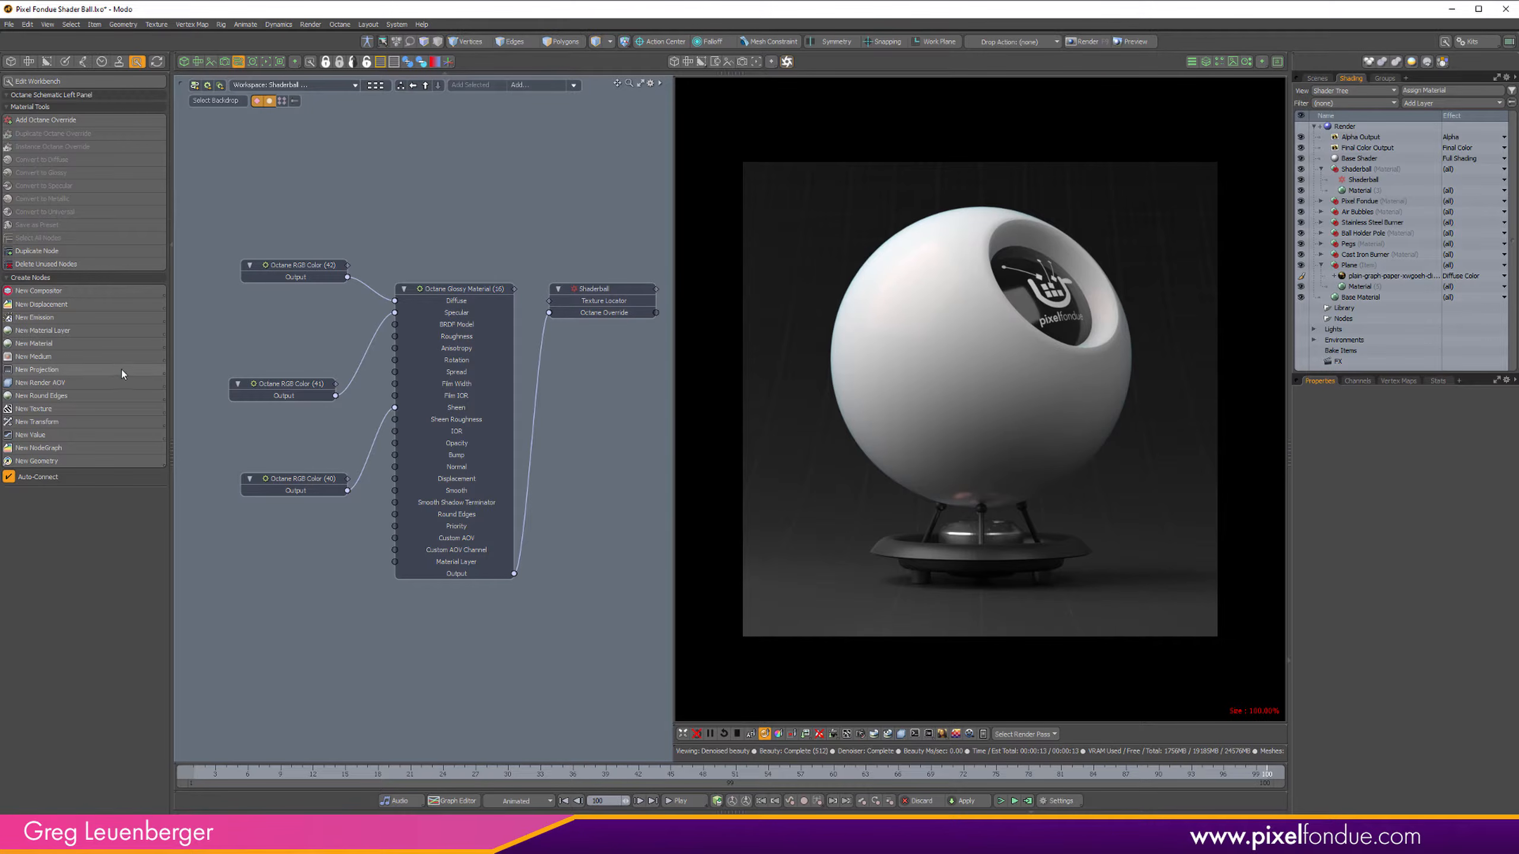
Step: Add a Unary Math Operation texture node below the glossy material and view its available operations
left_click(60, 408)
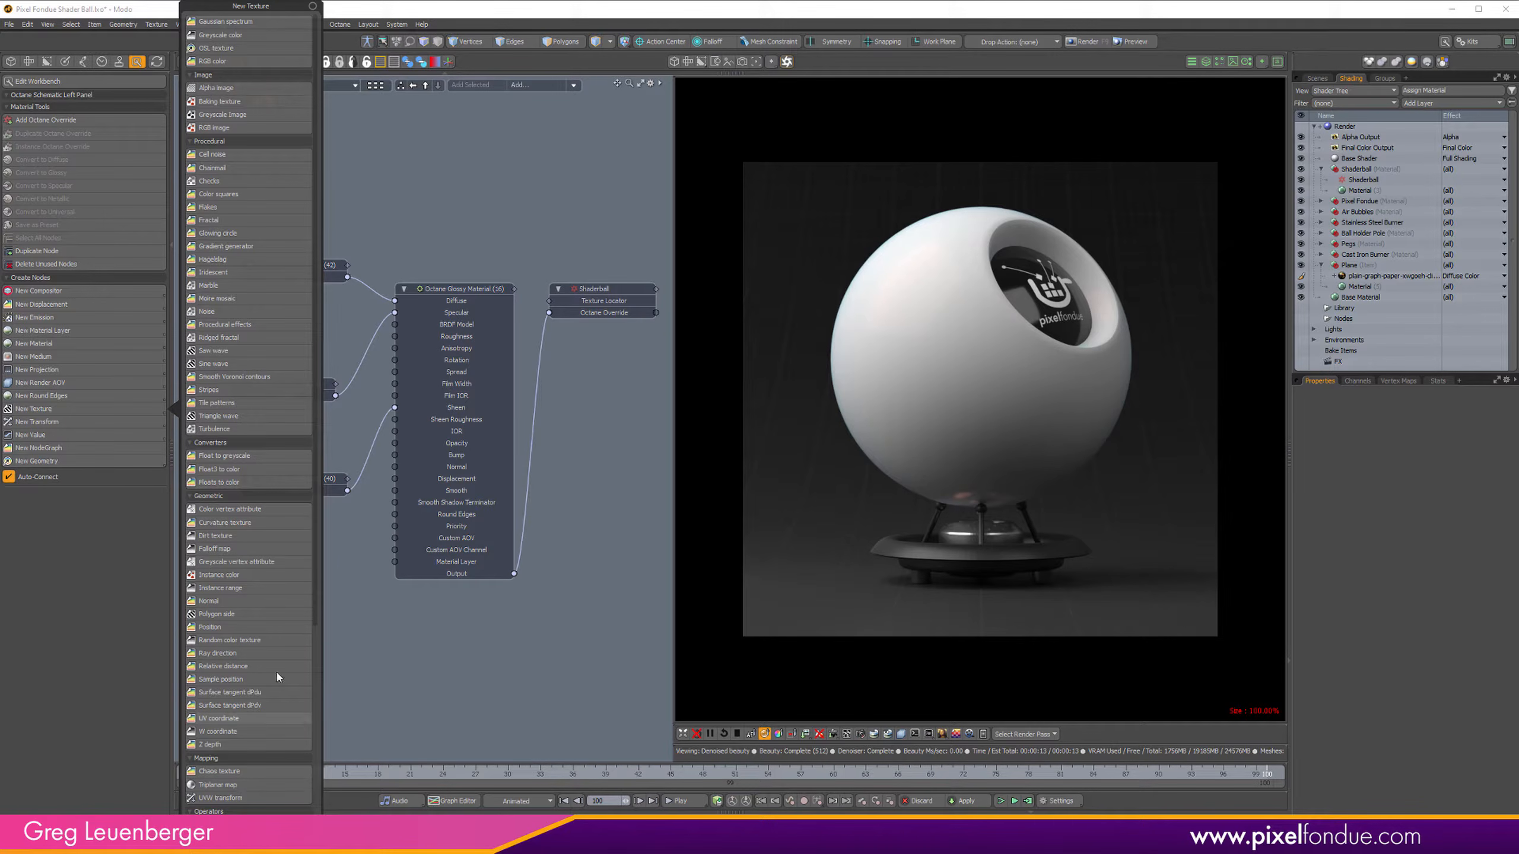
scroll(282, 748, "down", 5)
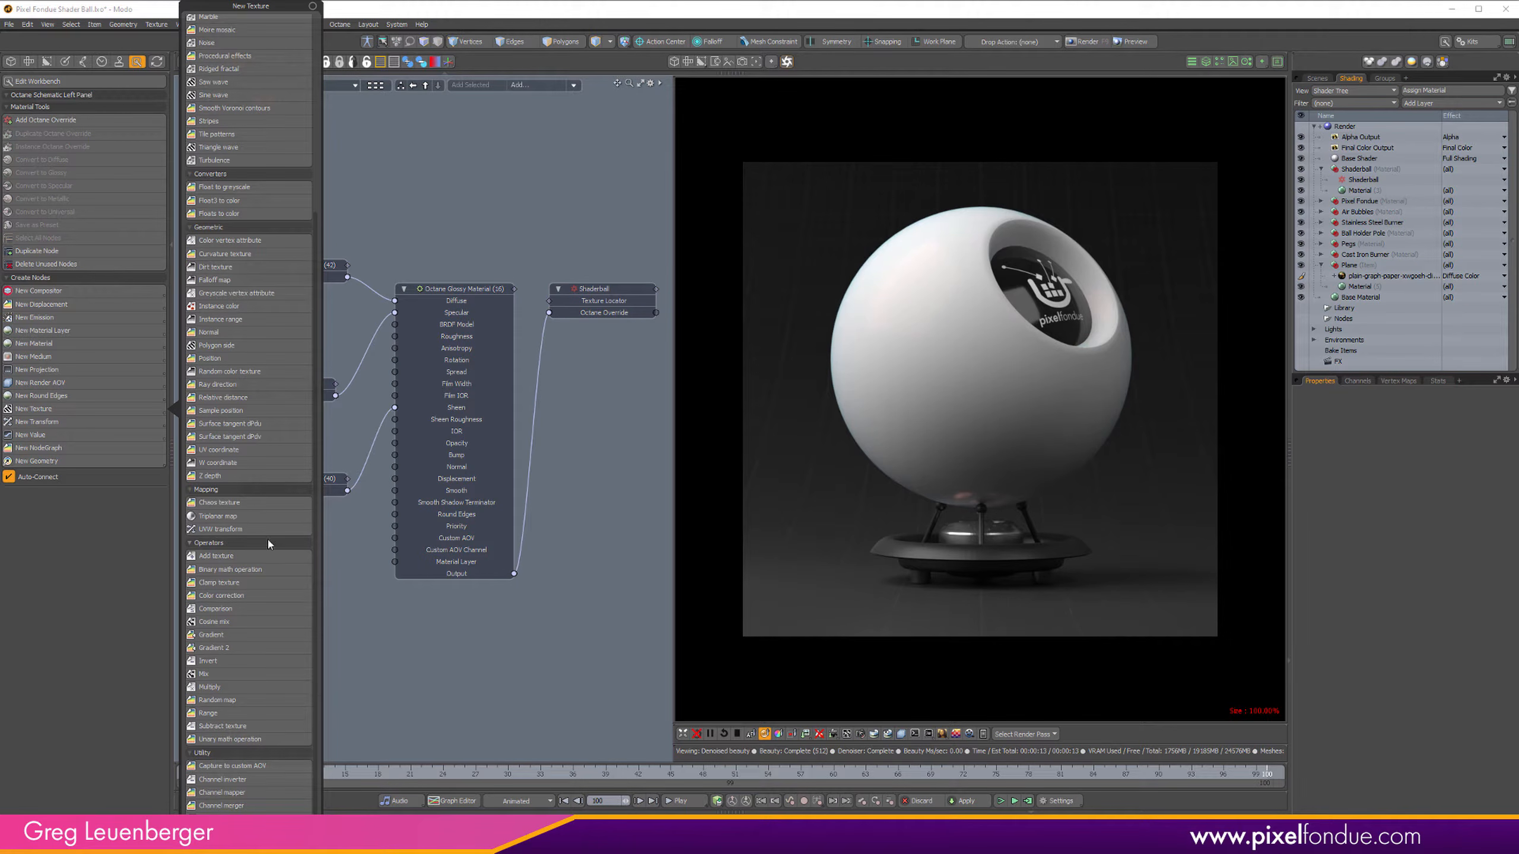
left_click(256, 740)
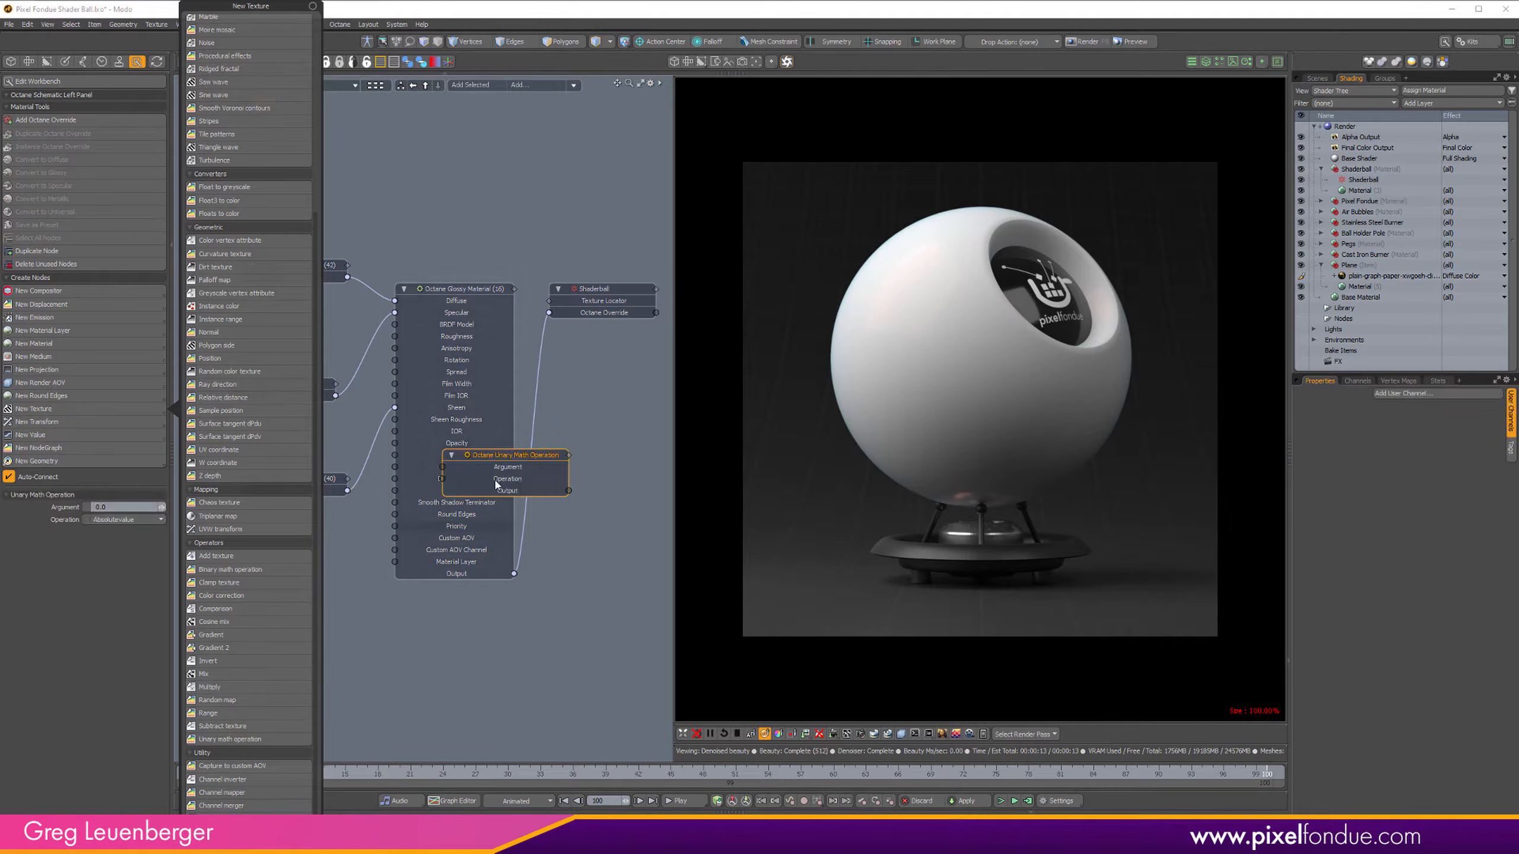
left_click_drag(496, 481, 532, 612)
left_click(142, 519)
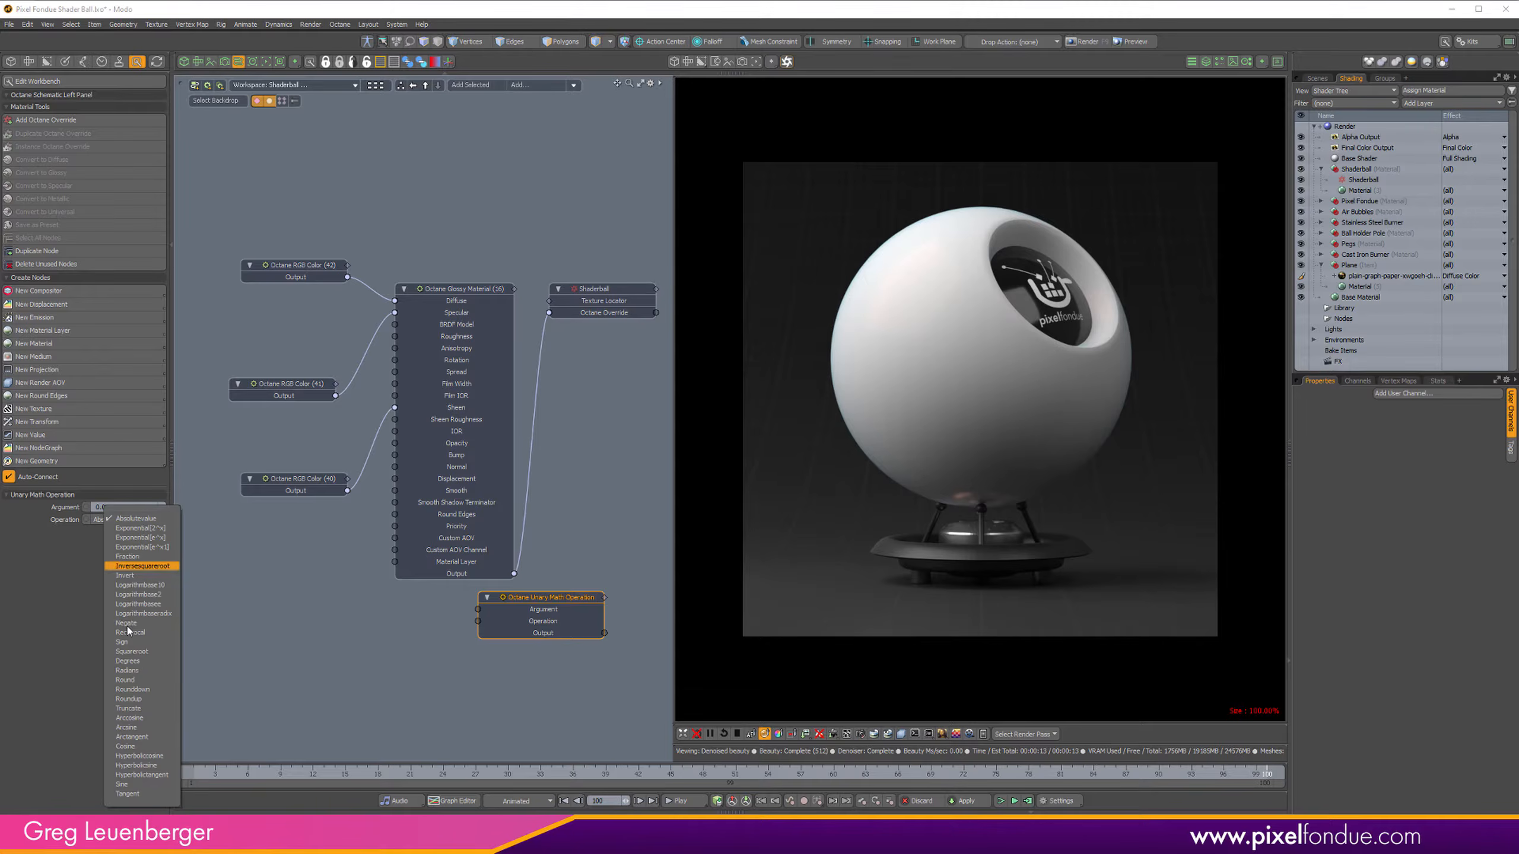
left_click(248, 575)
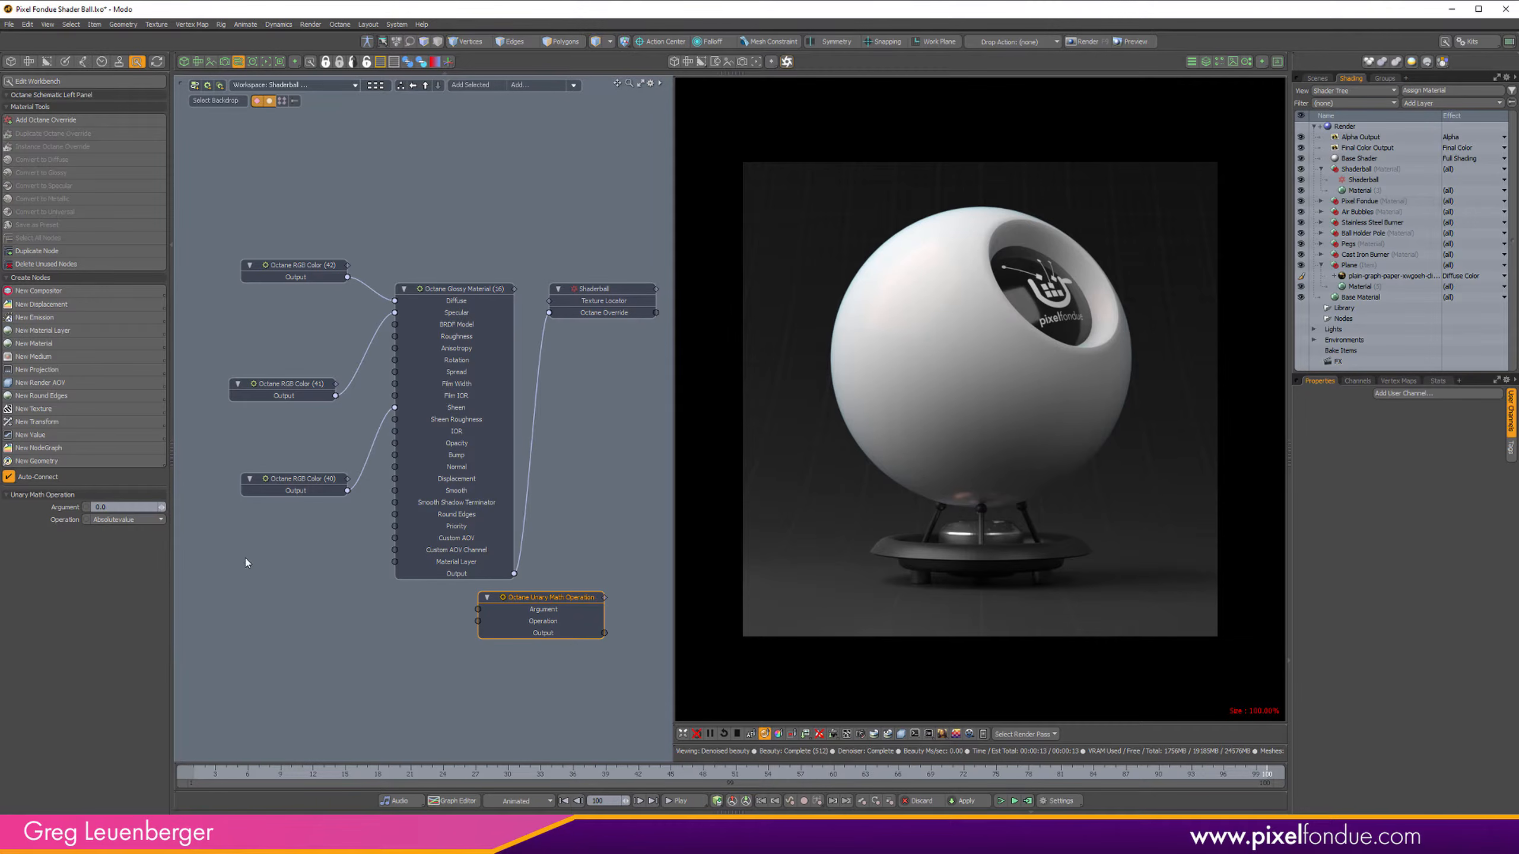
Step: Browse the available texture nodes and delete the Unary Math Operation node below the glossy material
left_click(54, 409)
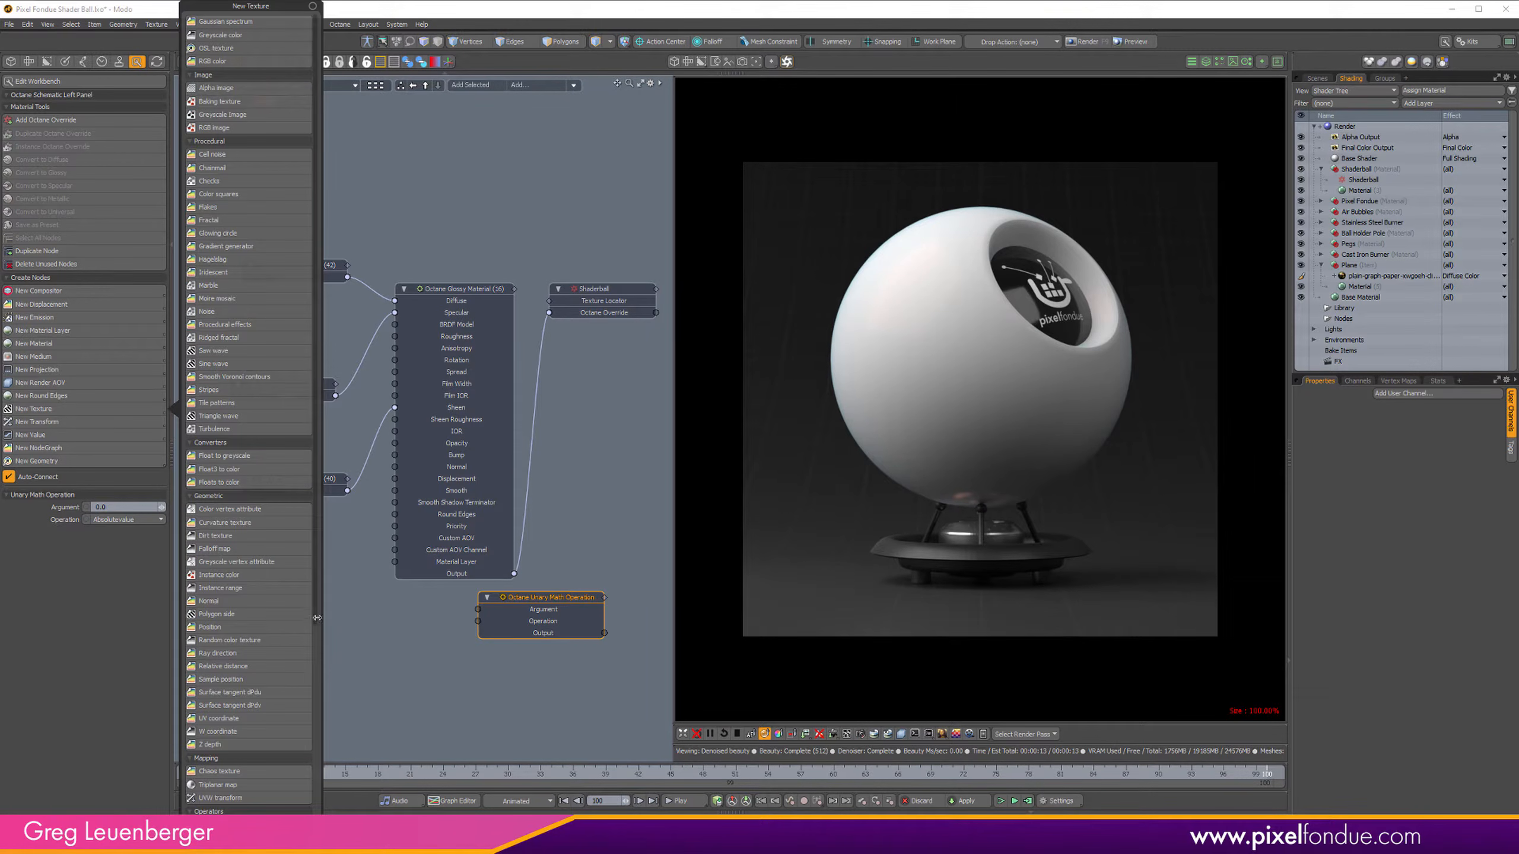
scroll(317, 720, "down", 5)
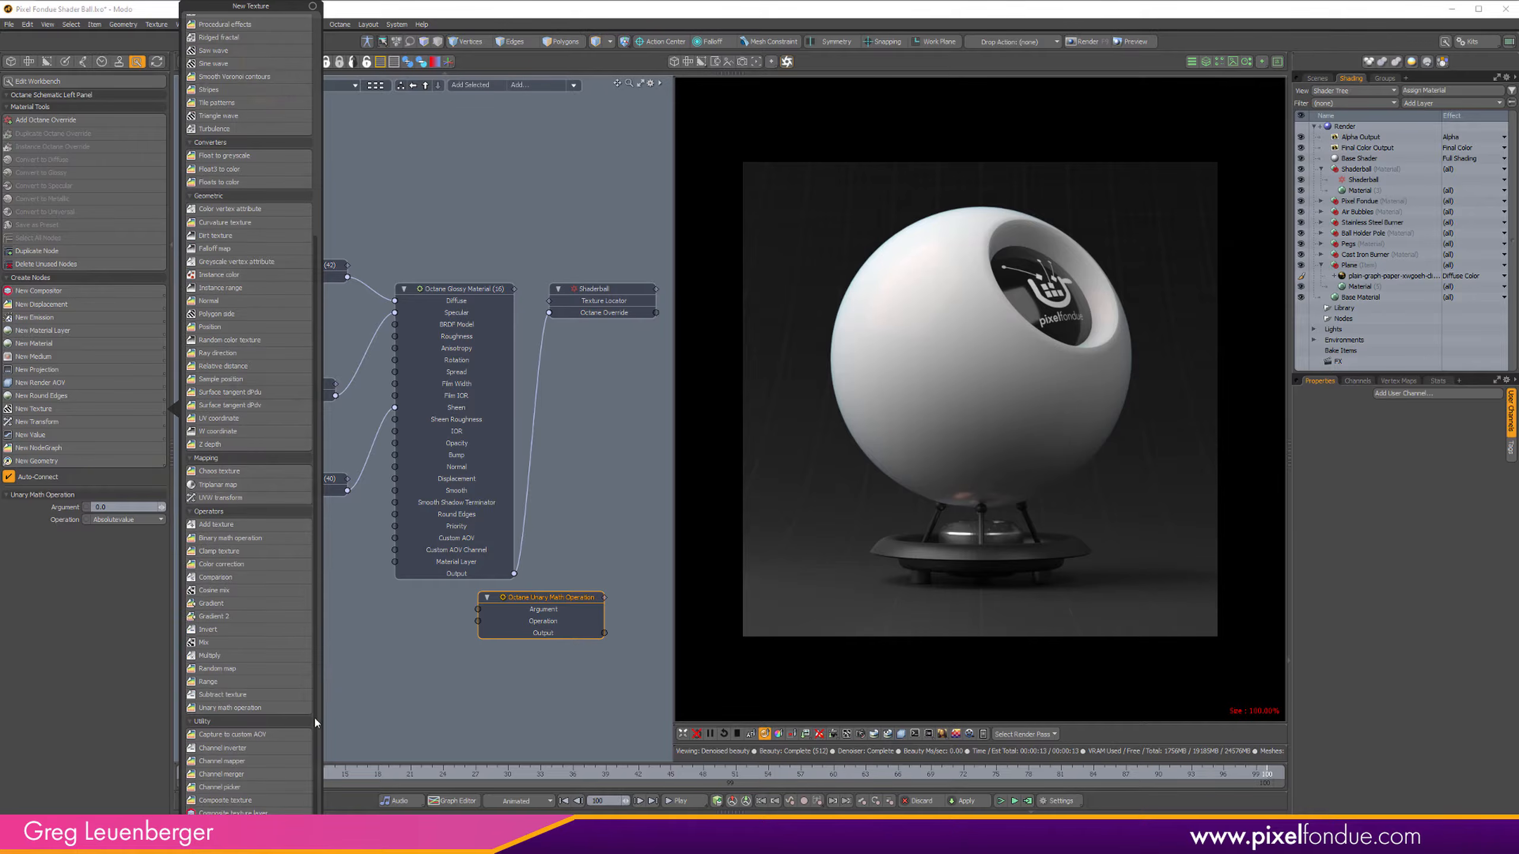
left_click(398, 696)
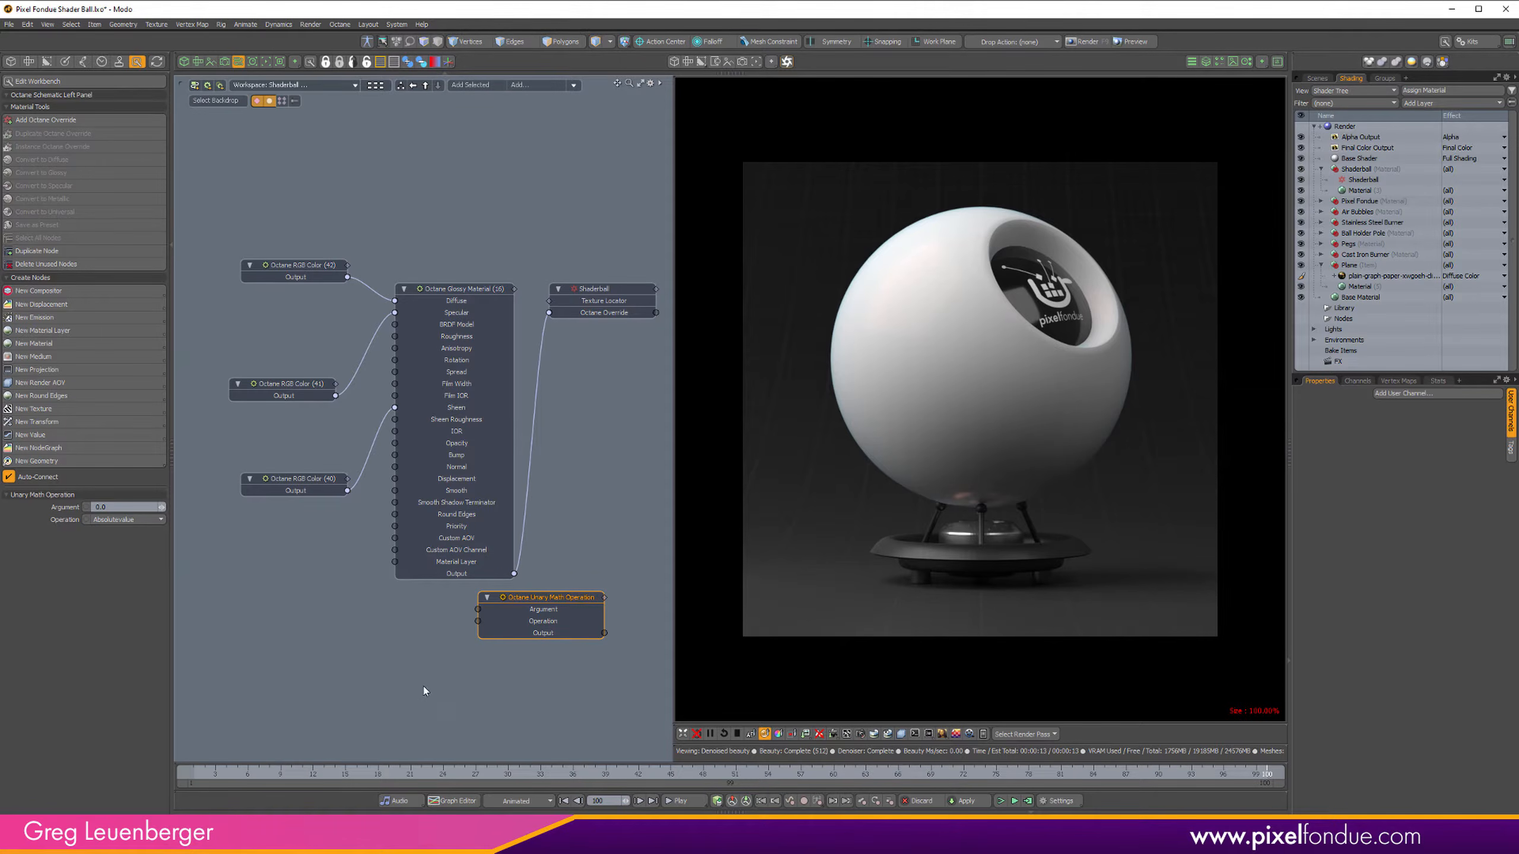
left_click_drag(573, 603, 488, 629)
left_click(489, 628)
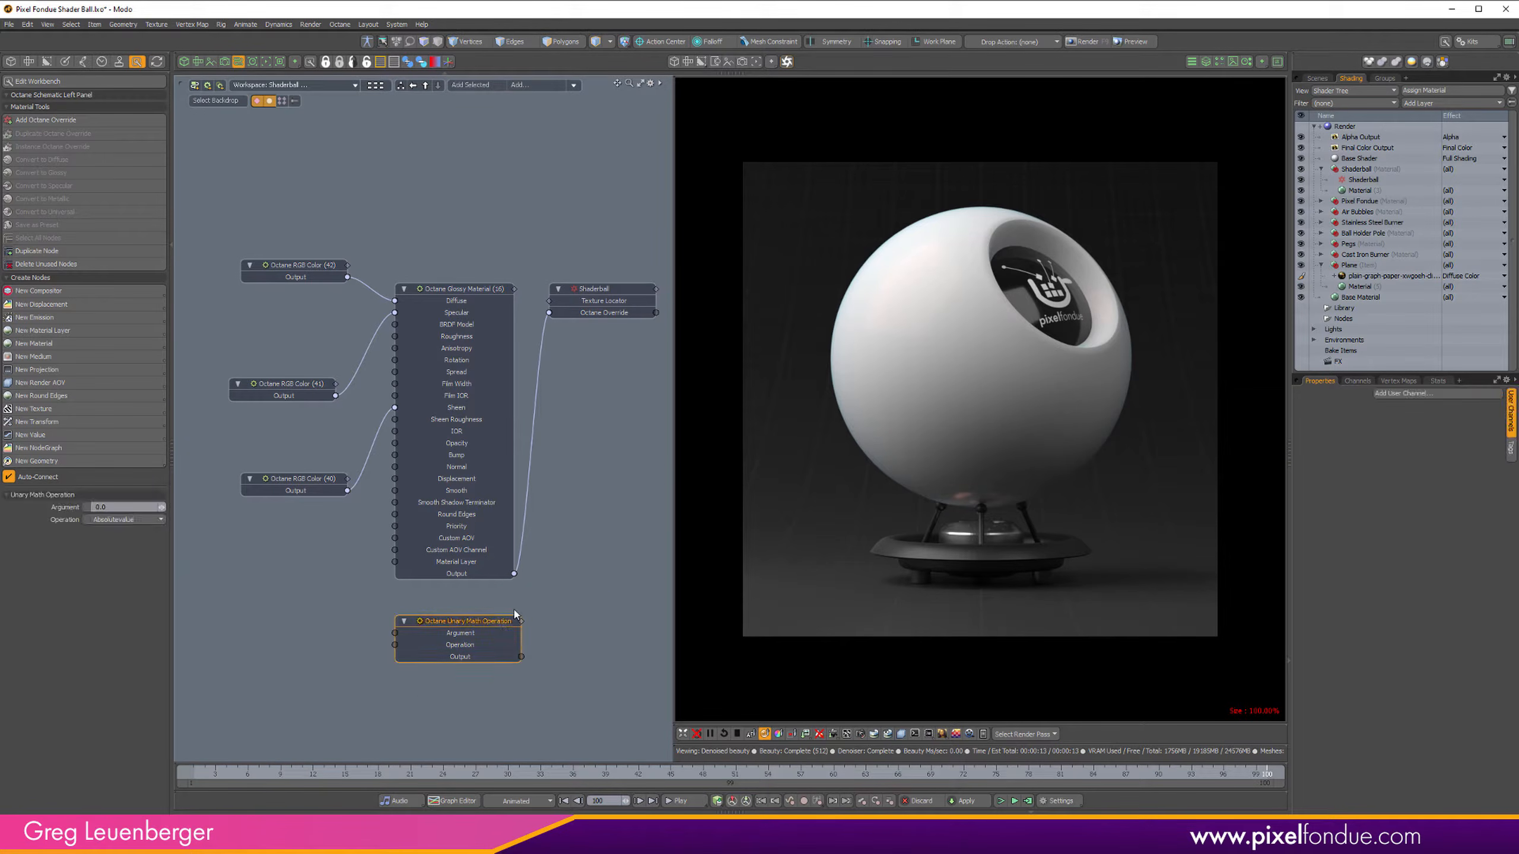
key("Delete")
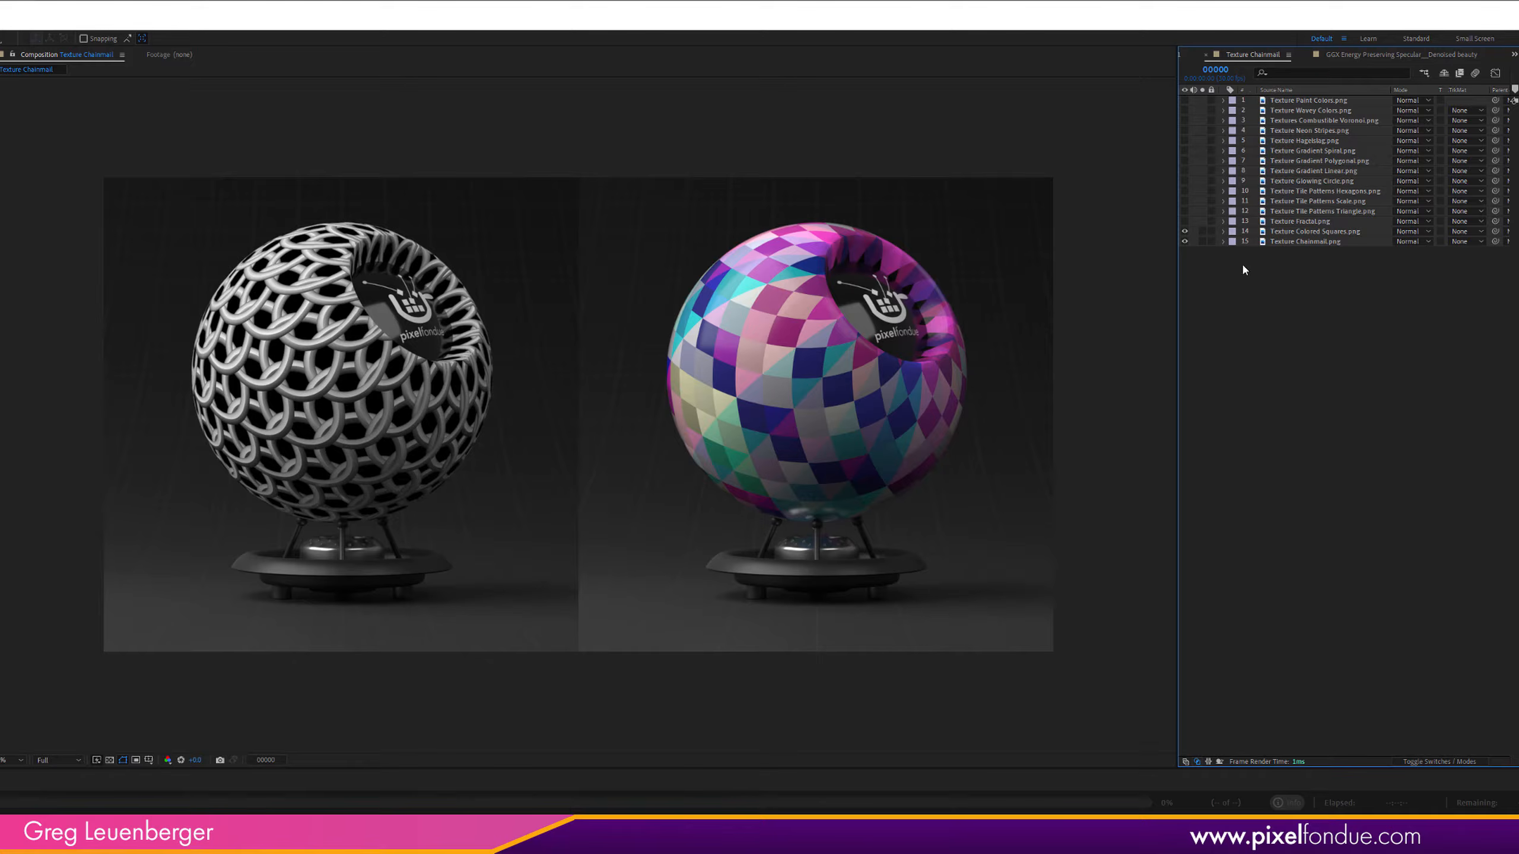
Step: Switch to After Effects and show the Texture Fractal layer and the Tile Patterns Triangle, Scale and Hexagons layers
left_click_drag(1185, 222, 1185, 232)
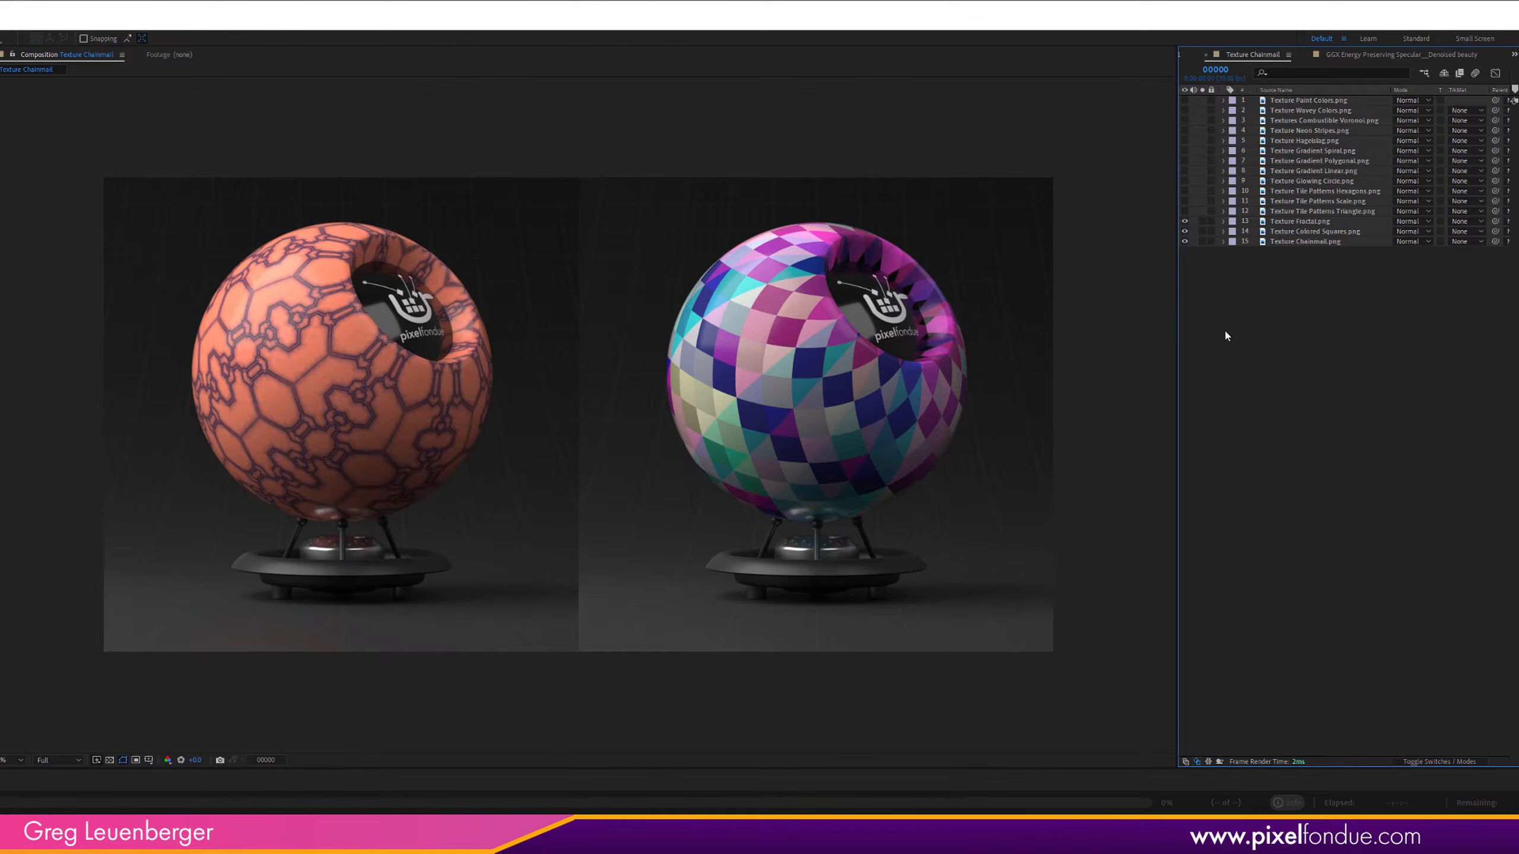
left_click(1184, 211)
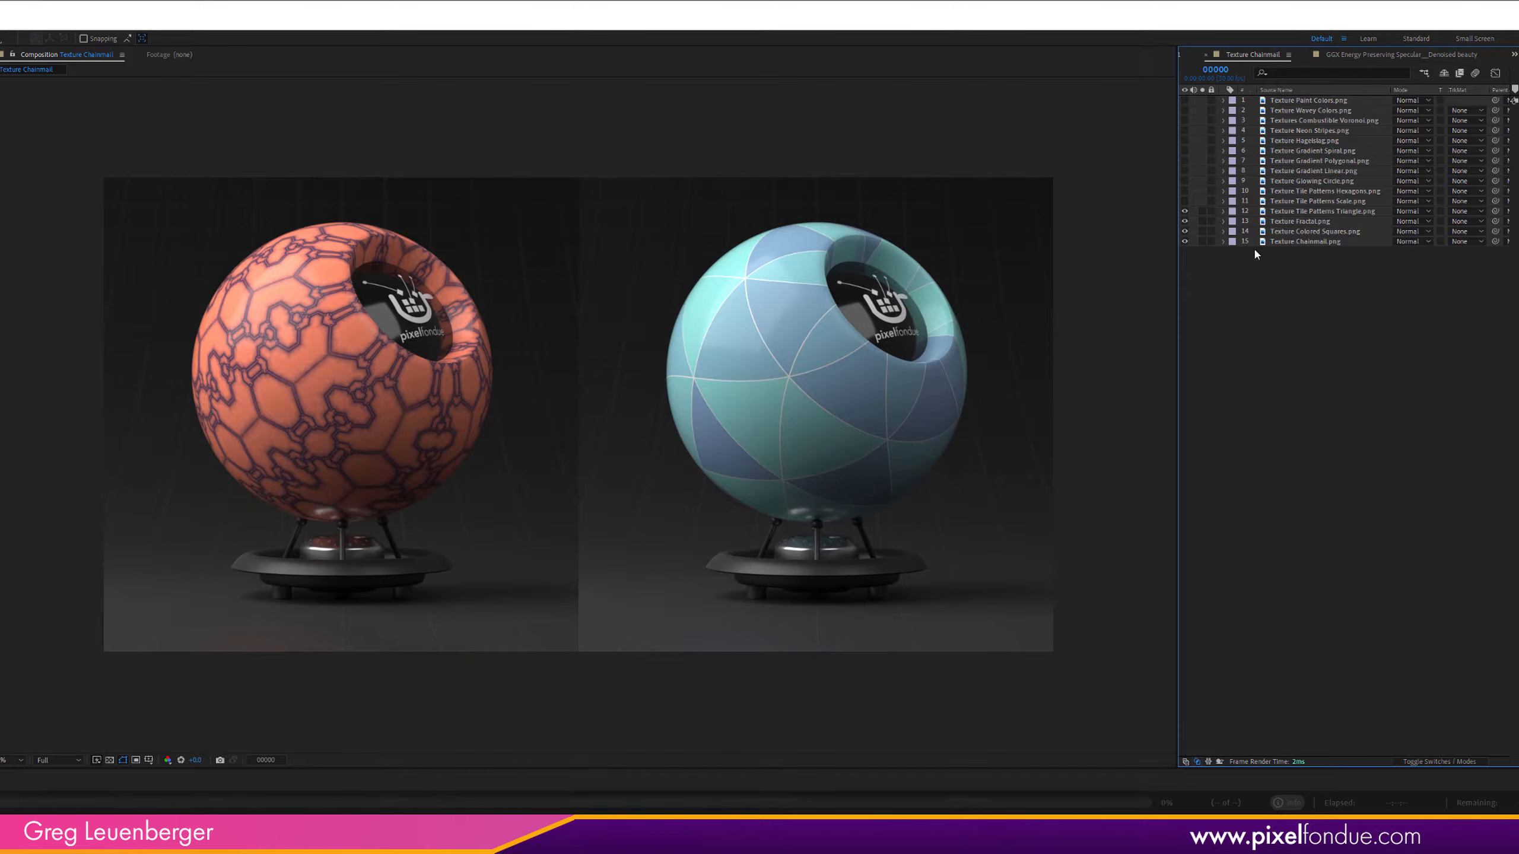
left_click(1185, 201)
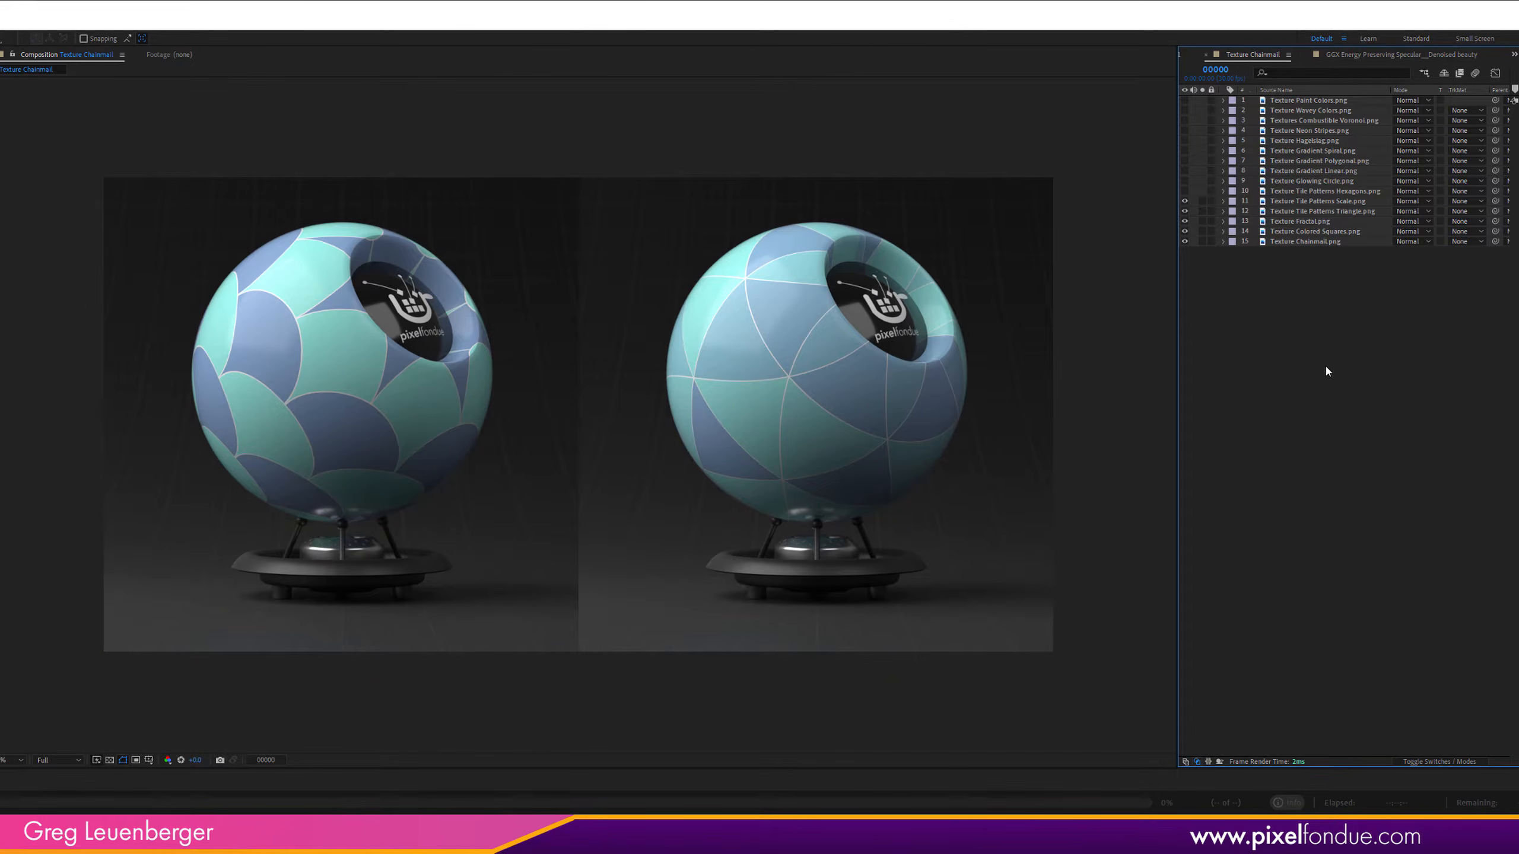
left_click(1185, 191)
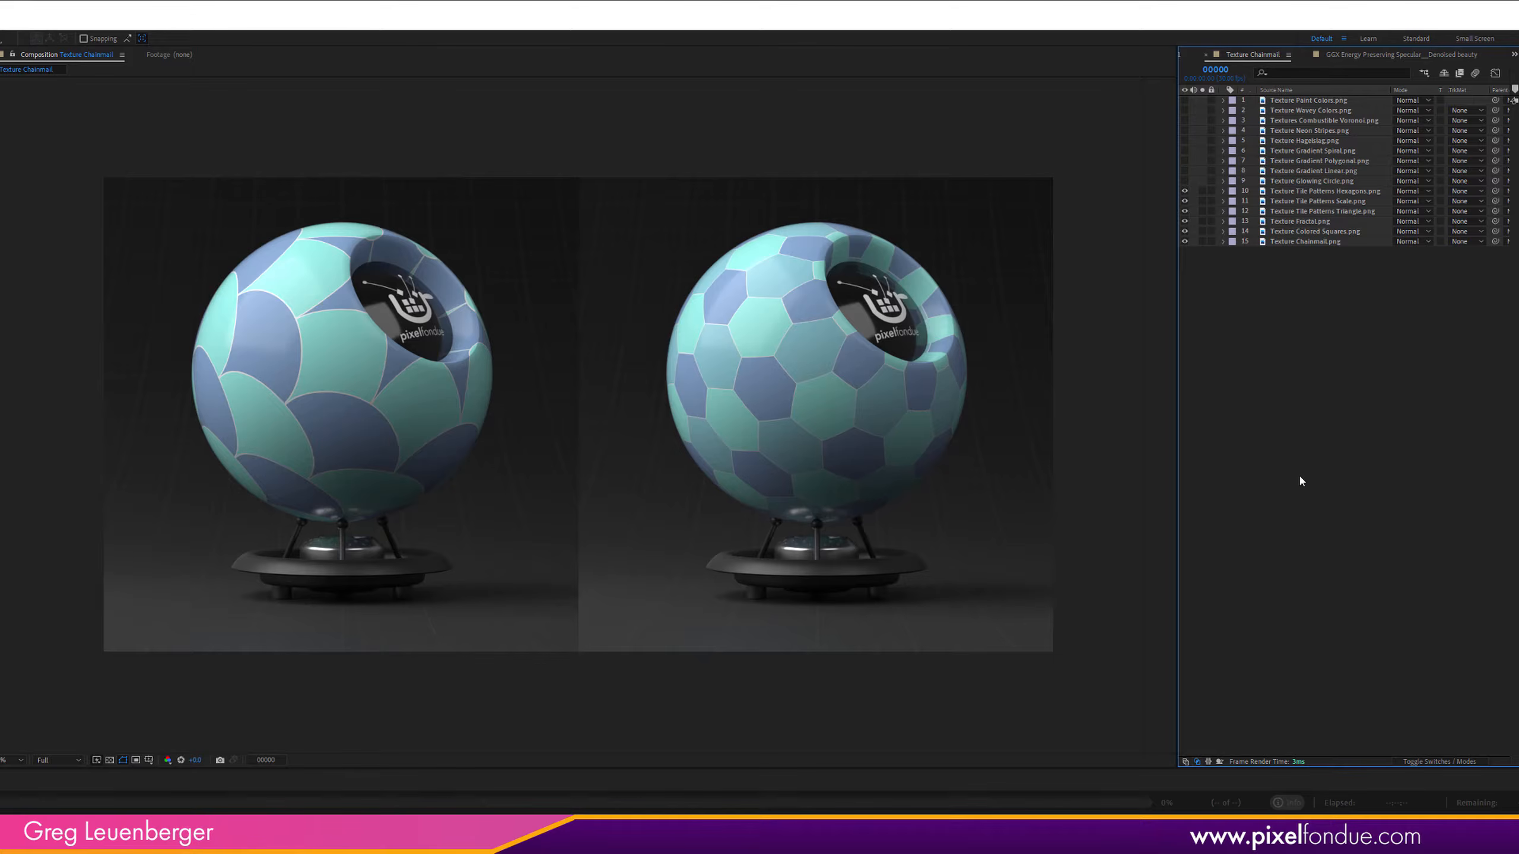
Step: Show the Texture Glowing Circle layer and the Gradient Linear, Polygonal and Spiral texture layers
left_click(1185, 181)
left_click(1184, 170)
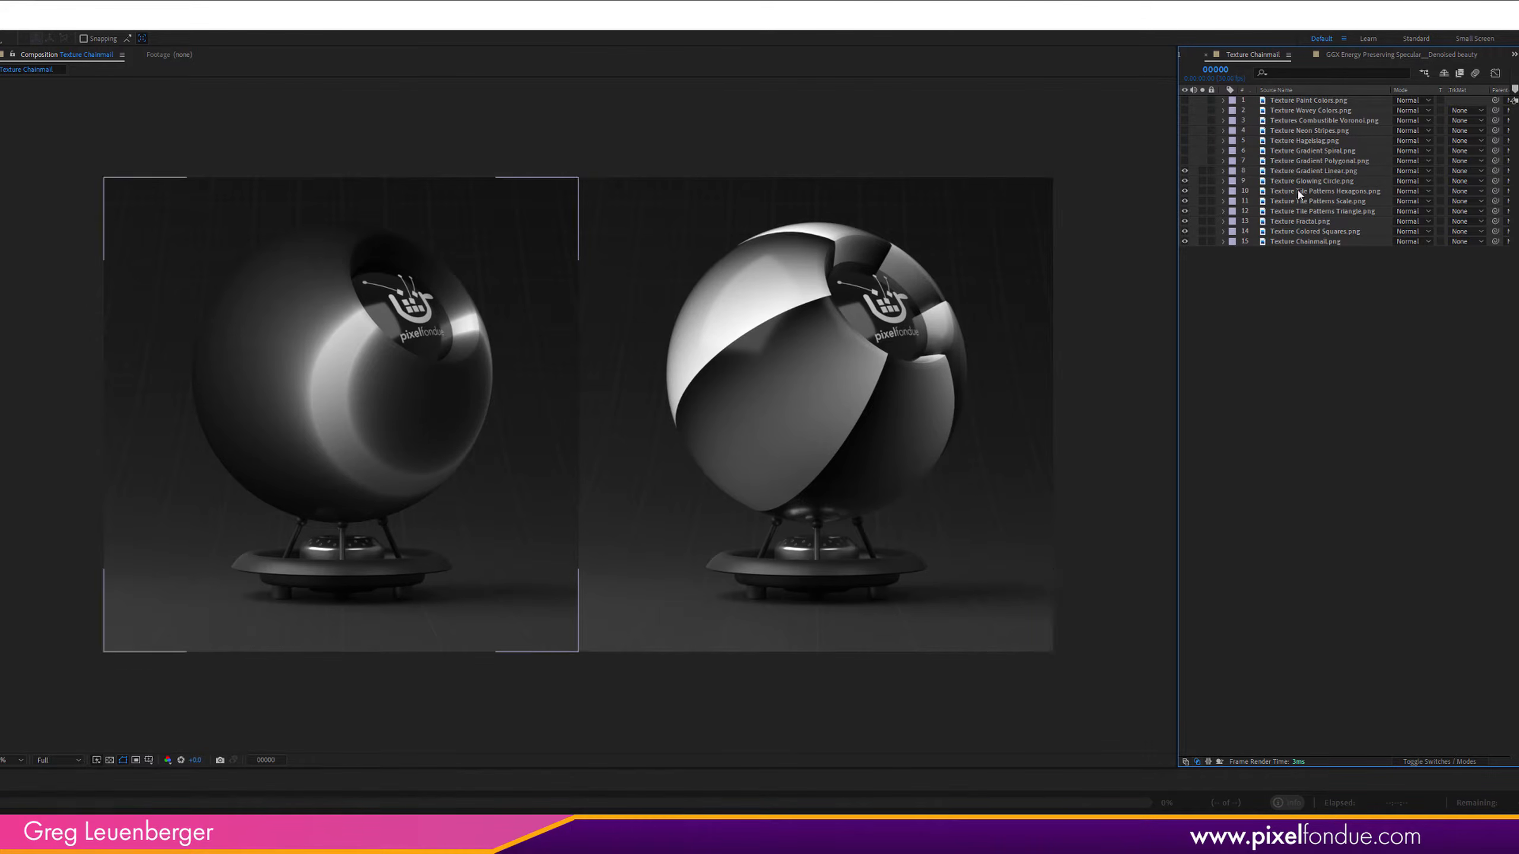
left_click(1184, 161)
left_click(1185, 151)
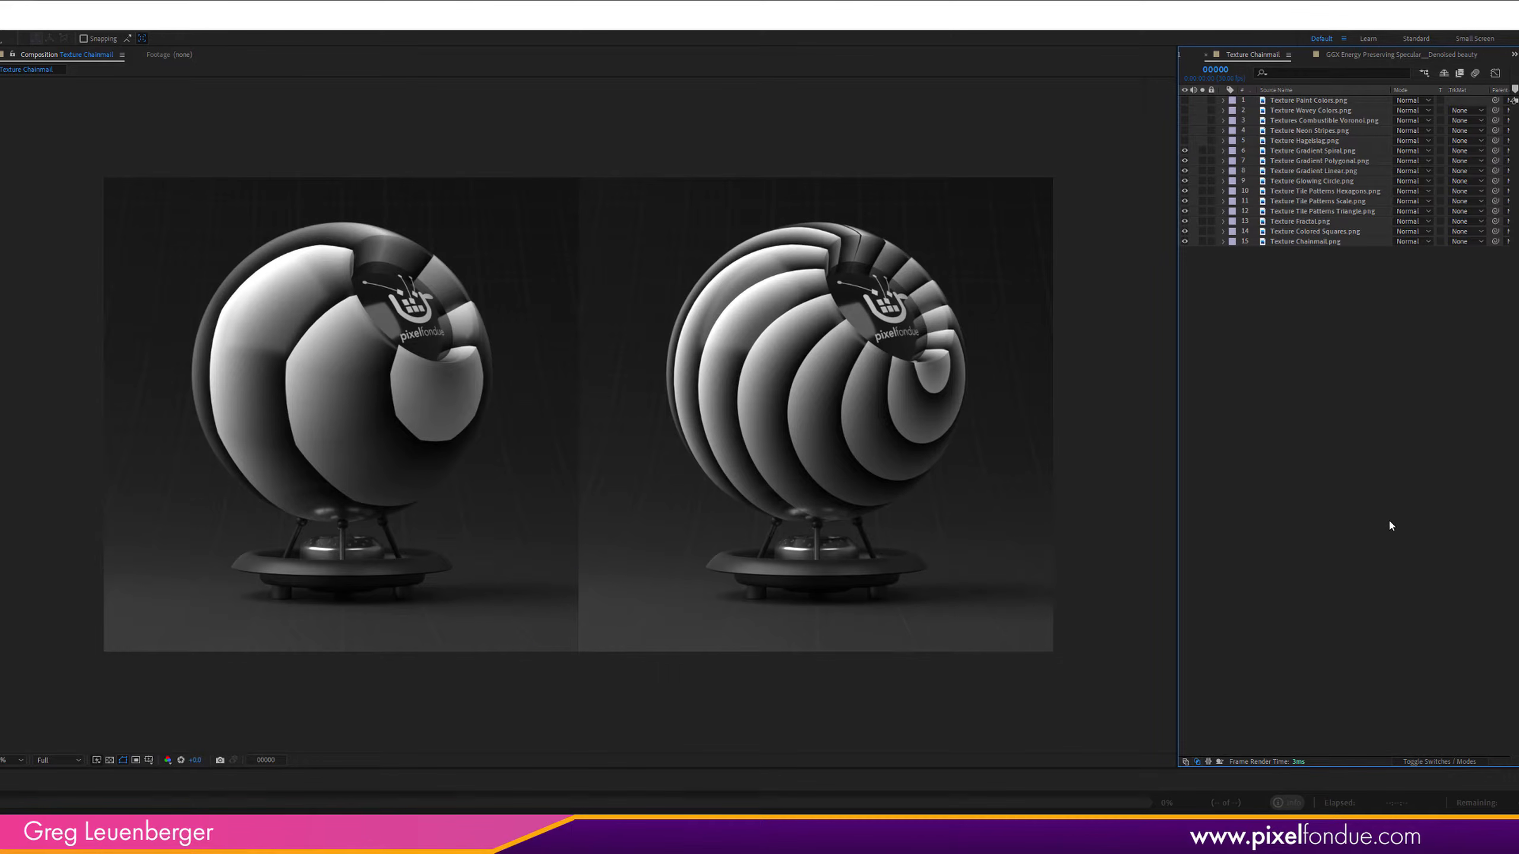
Step: Show the Hagelslag, Neon Stripes, Combustible Voronoi, Wavey Colors and Paint Colors texture layers
left_click(1184, 140)
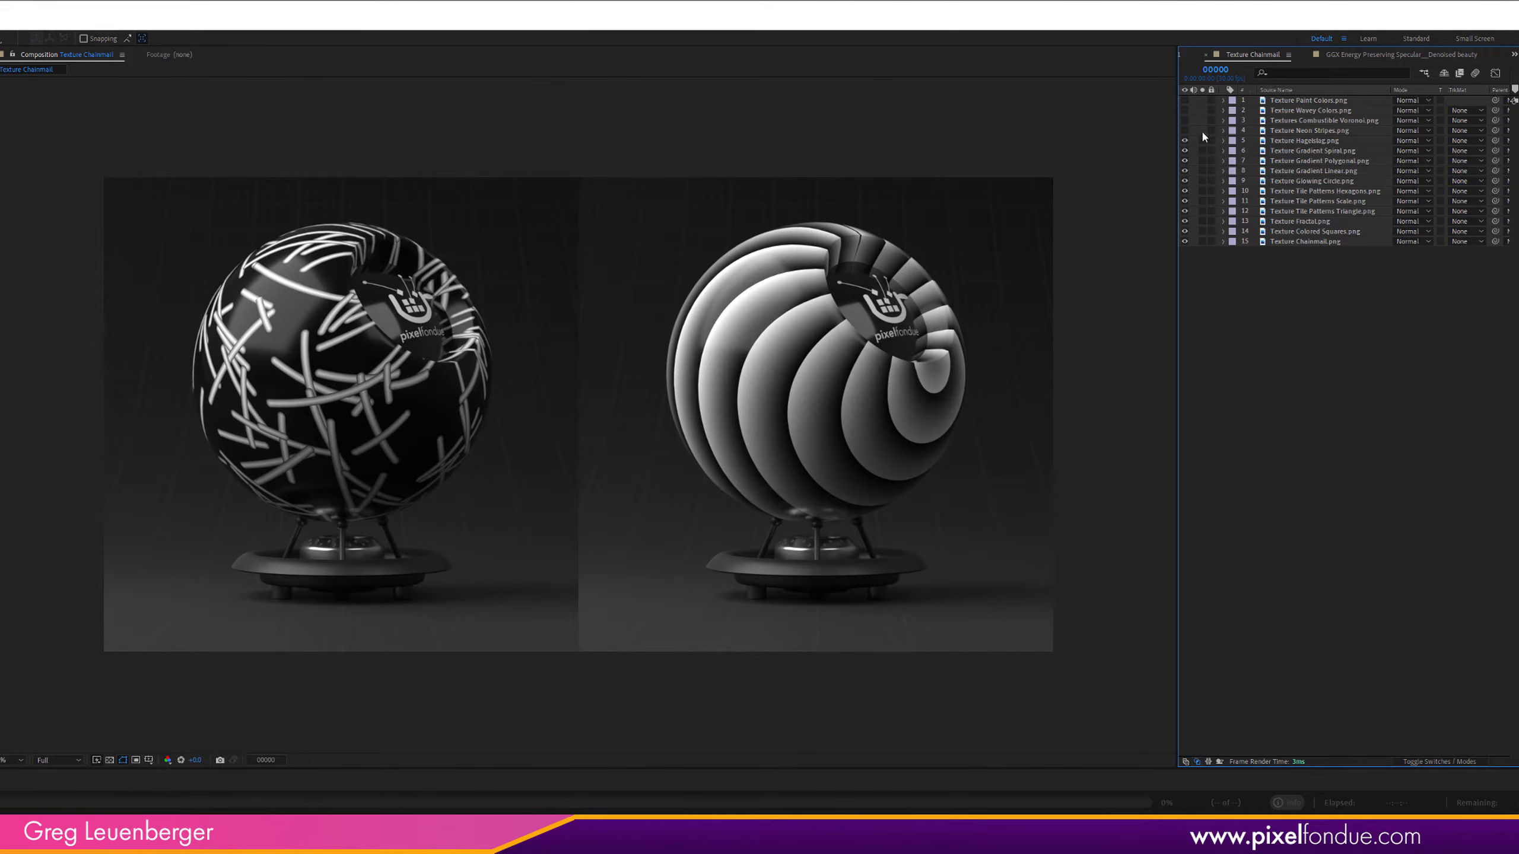
left_click(1184, 130)
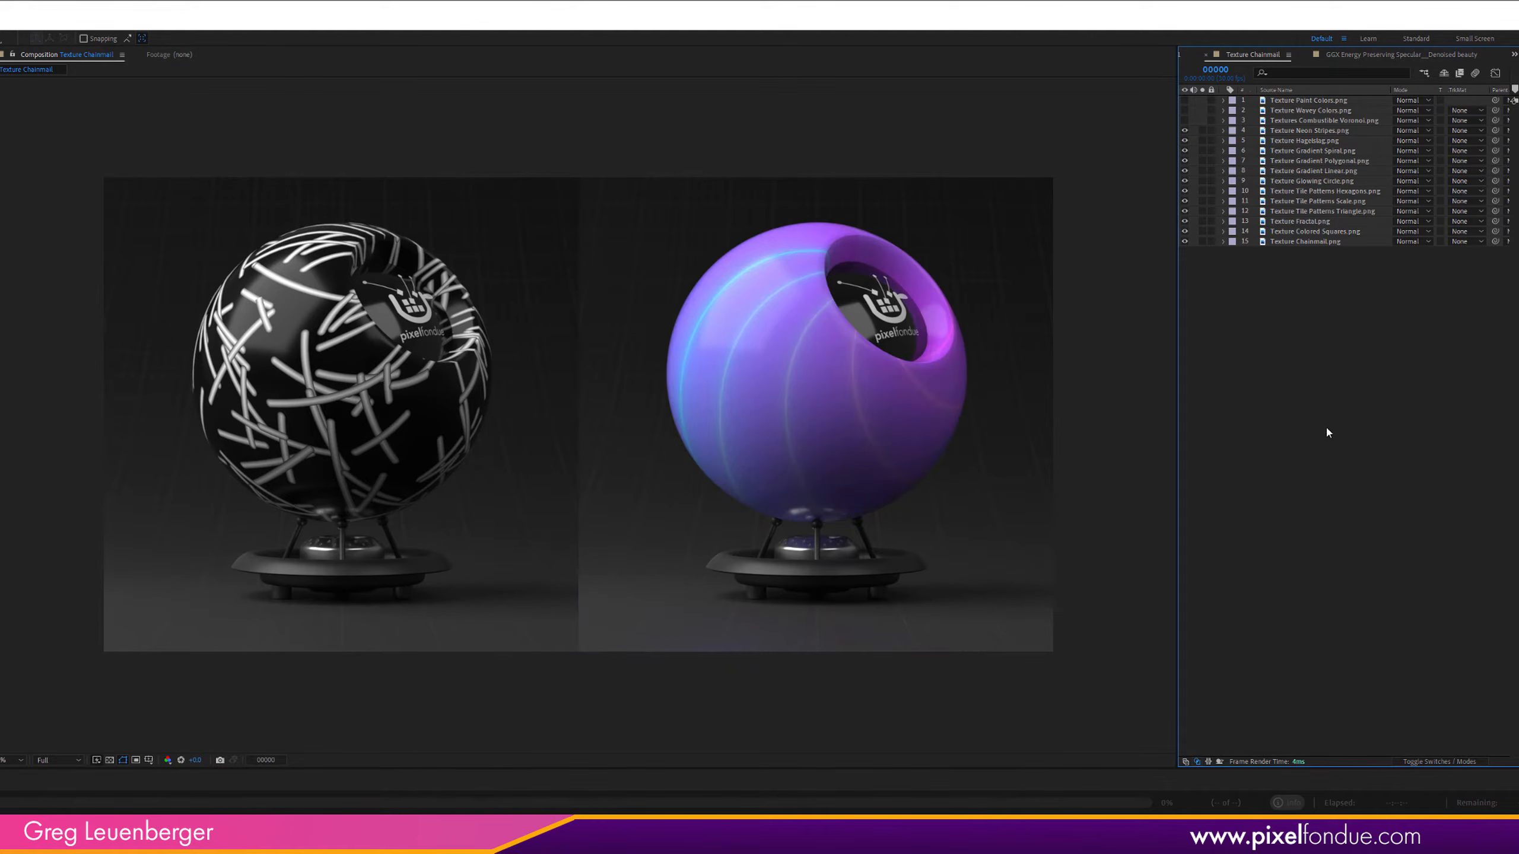
left_click(1184, 121)
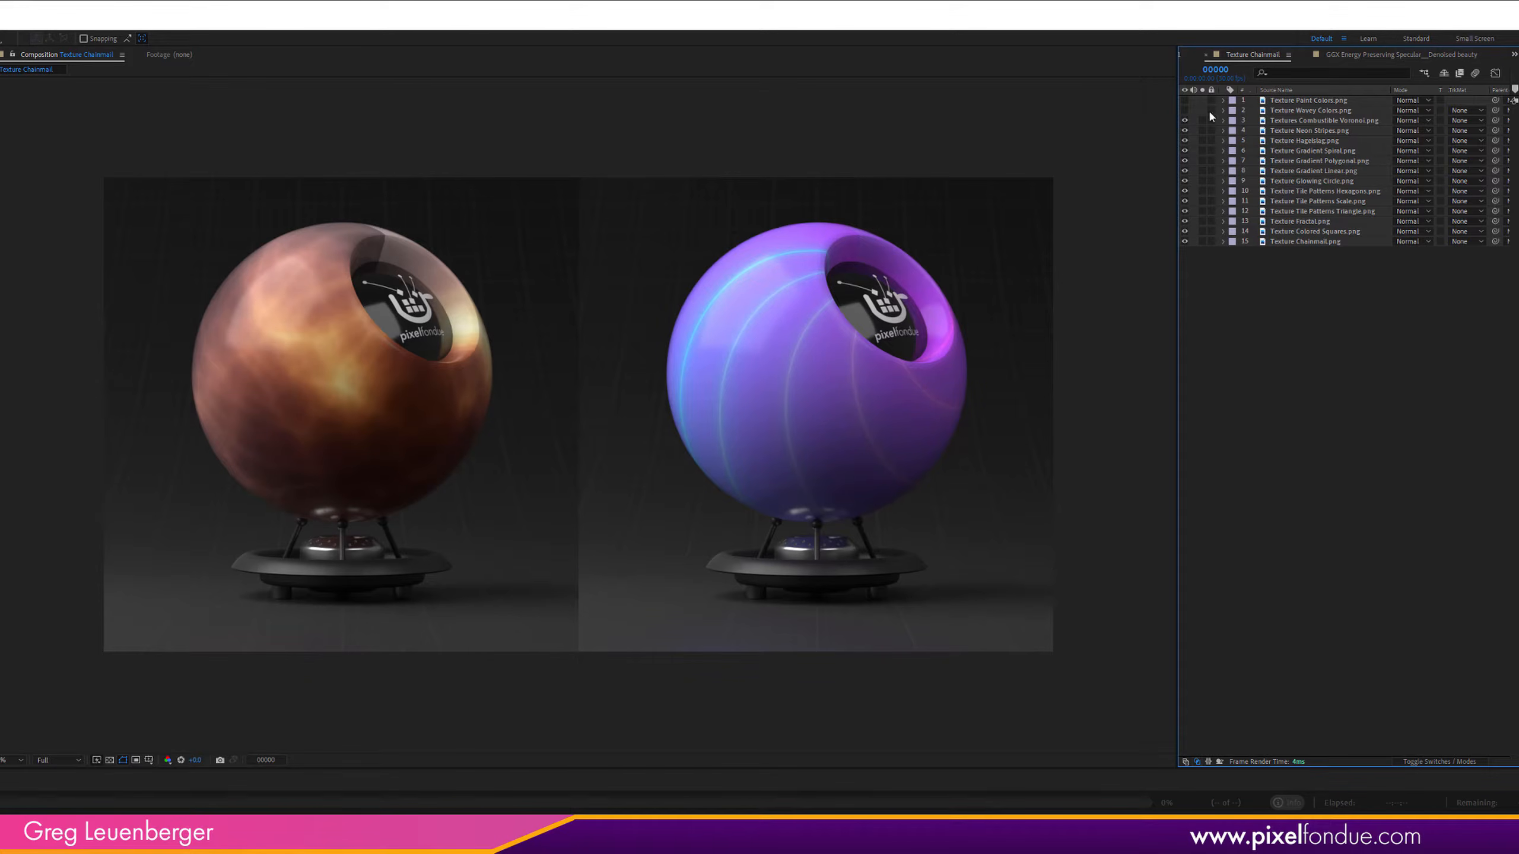
left_click(1185, 110)
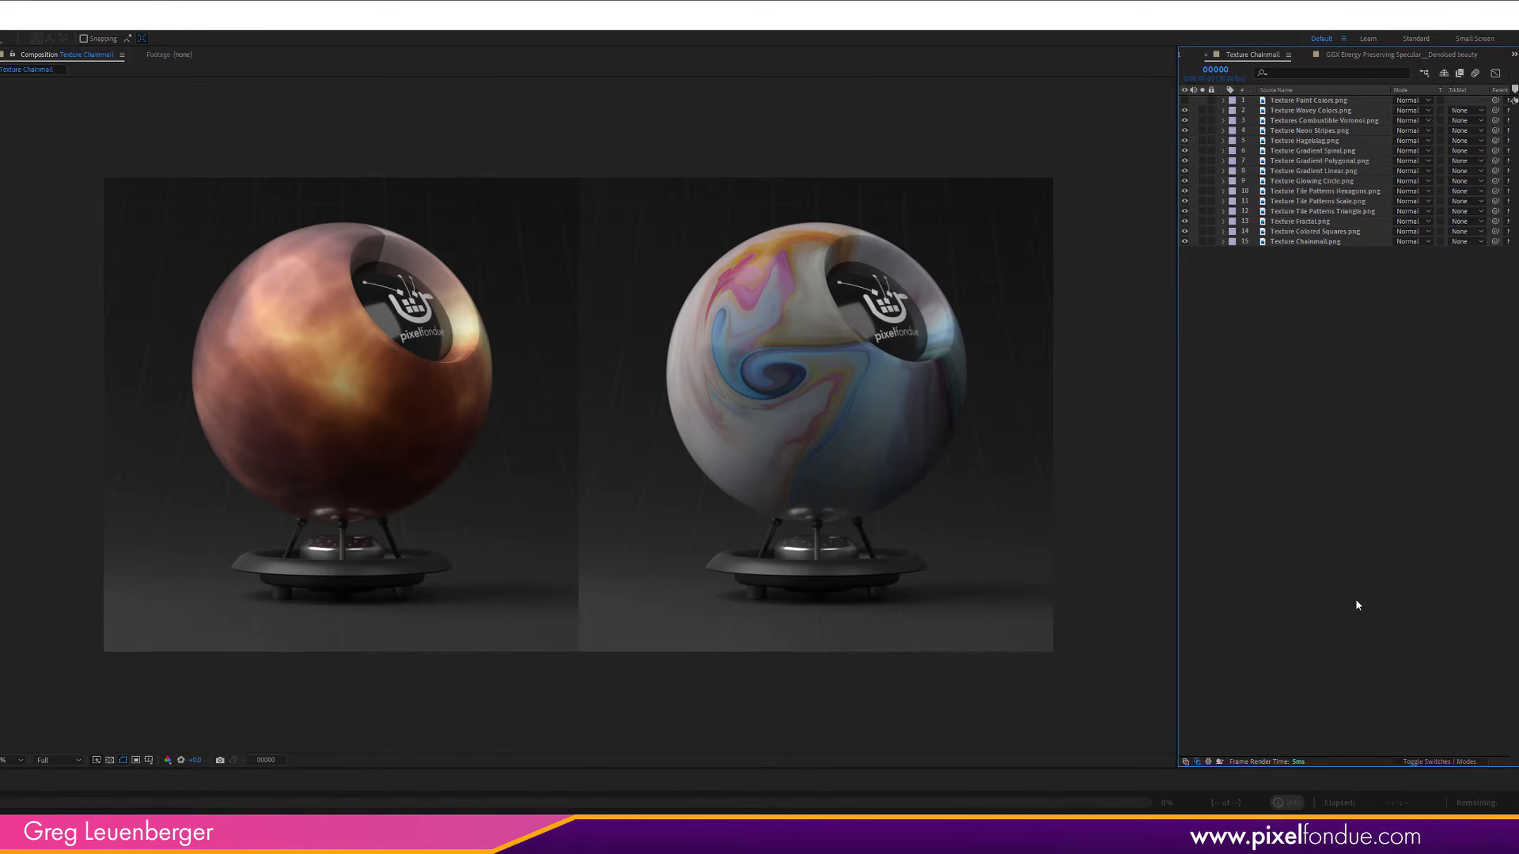
left_click(1185, 99)
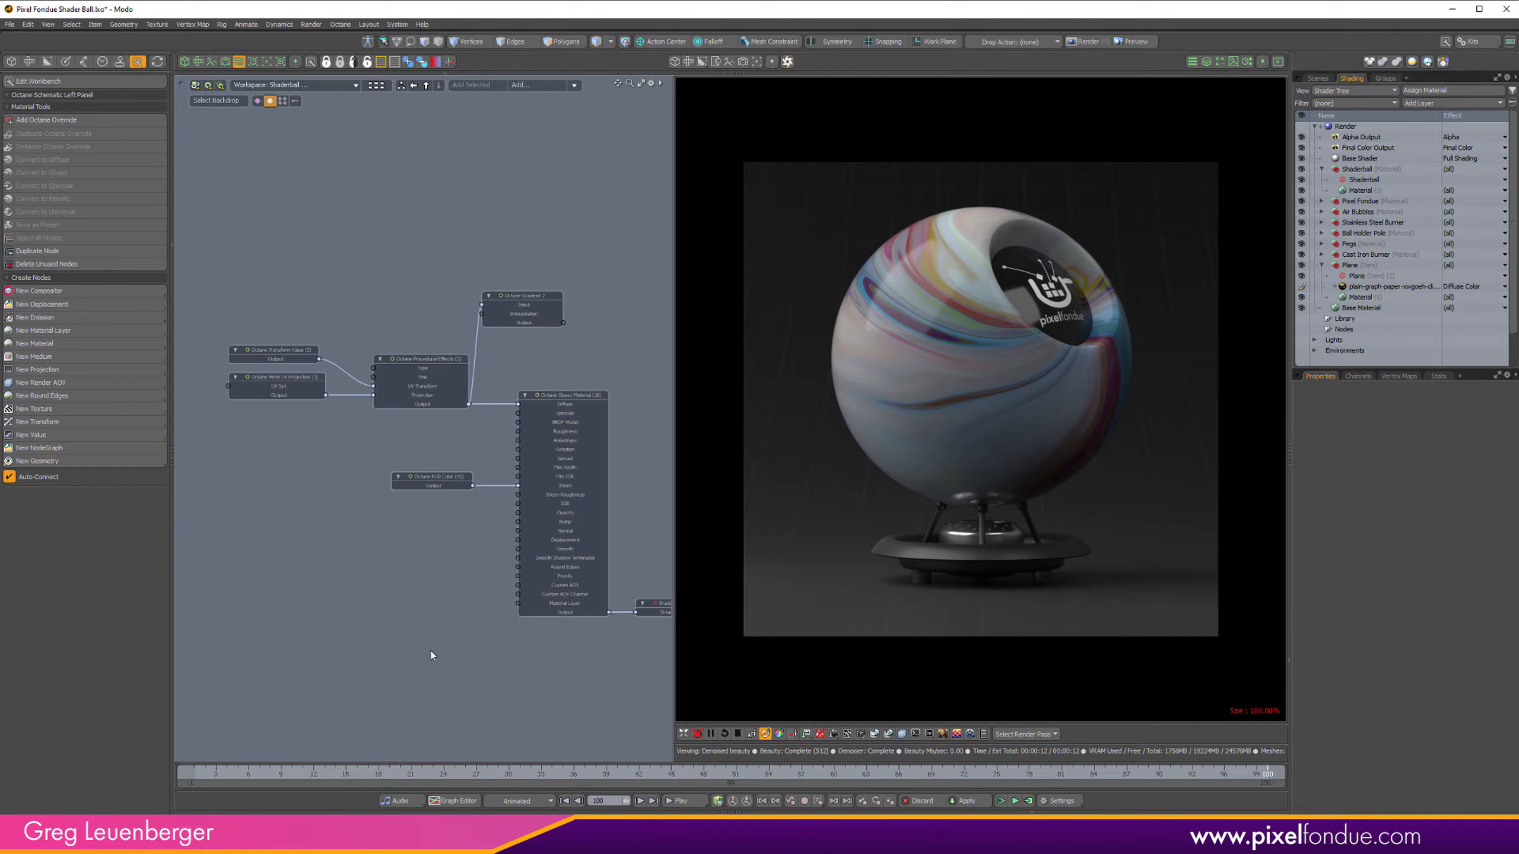
Step: Switch to Modo, review the effect types of the Octane Procedural Effects (2) node and keep Wavey colors
scroll(489, 649, "up", 4)
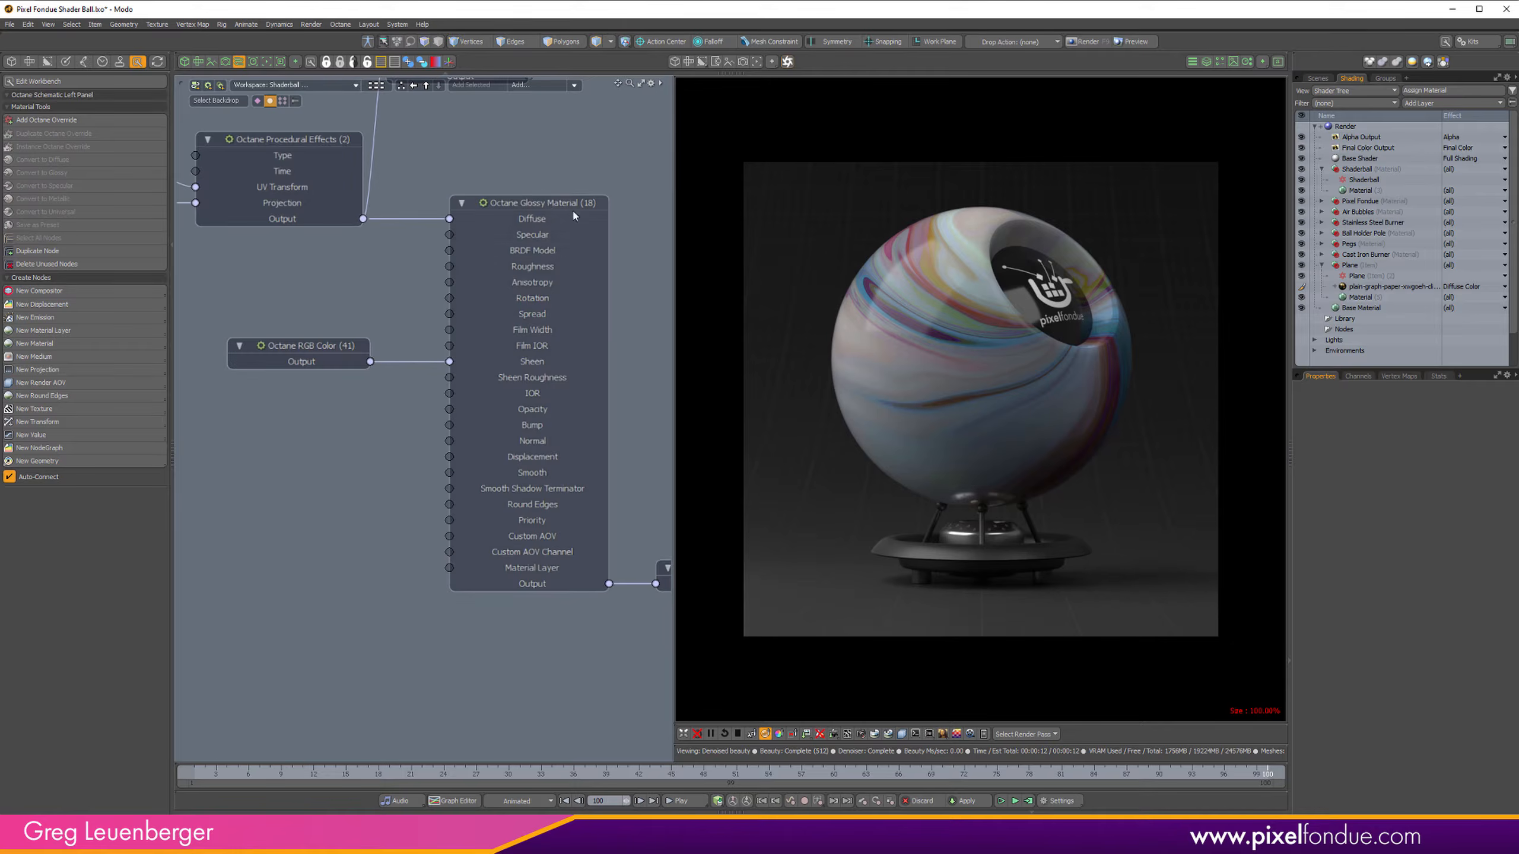
left_click_drag(573, 455, 401, 436, "alt")
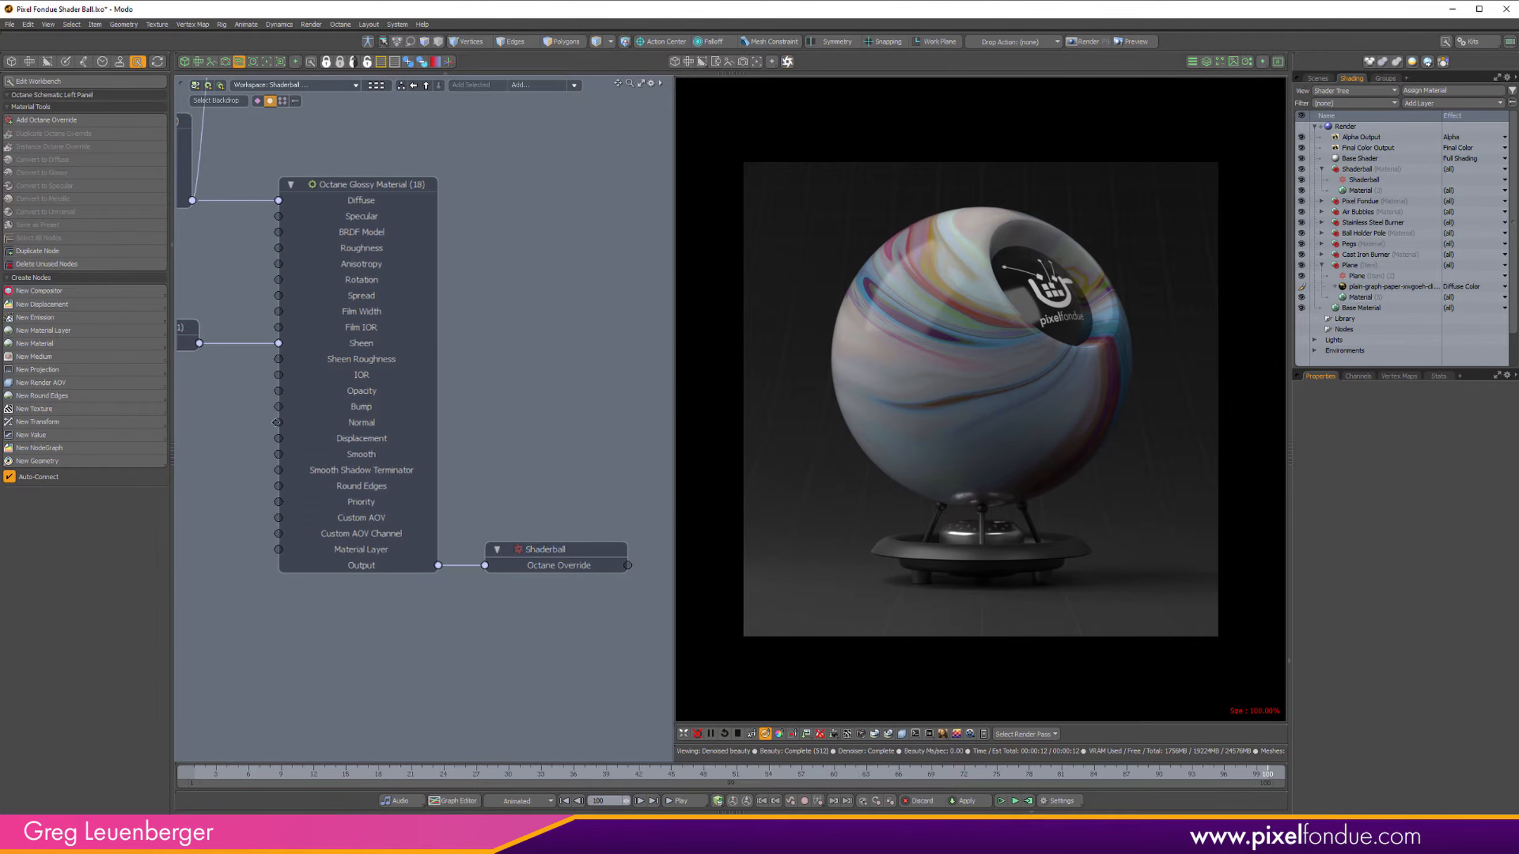
left_click_drag(259, 409, 572, 601, "alt")
left_click_drag(383, 485, 426, 582, "alt")
scroll(426, 582, "up", 3)
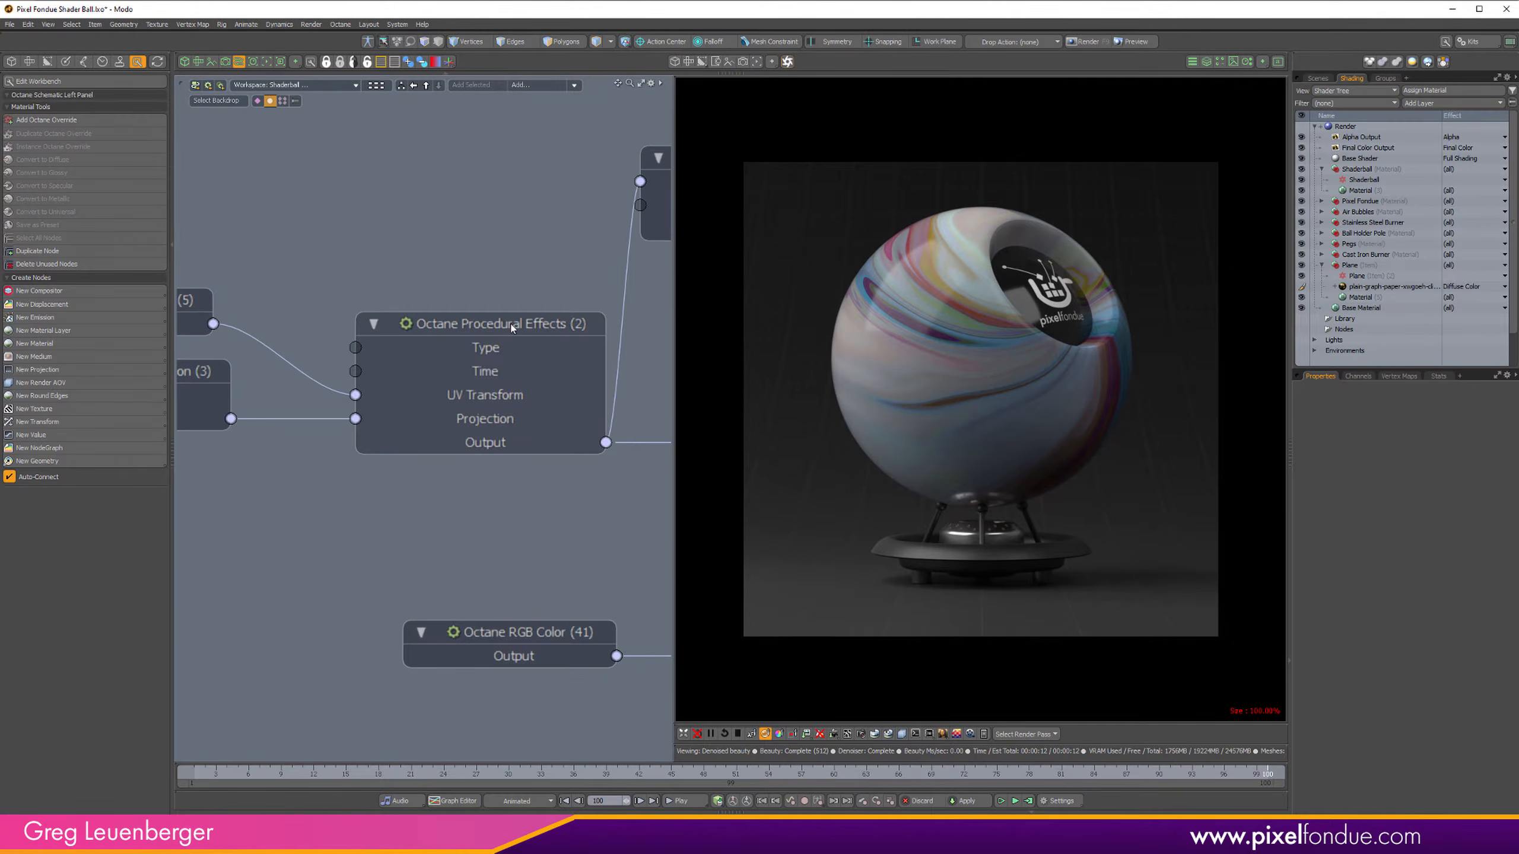
left_click_drag(540, 327, 467, 335, "alt")
left_click(409, 335)
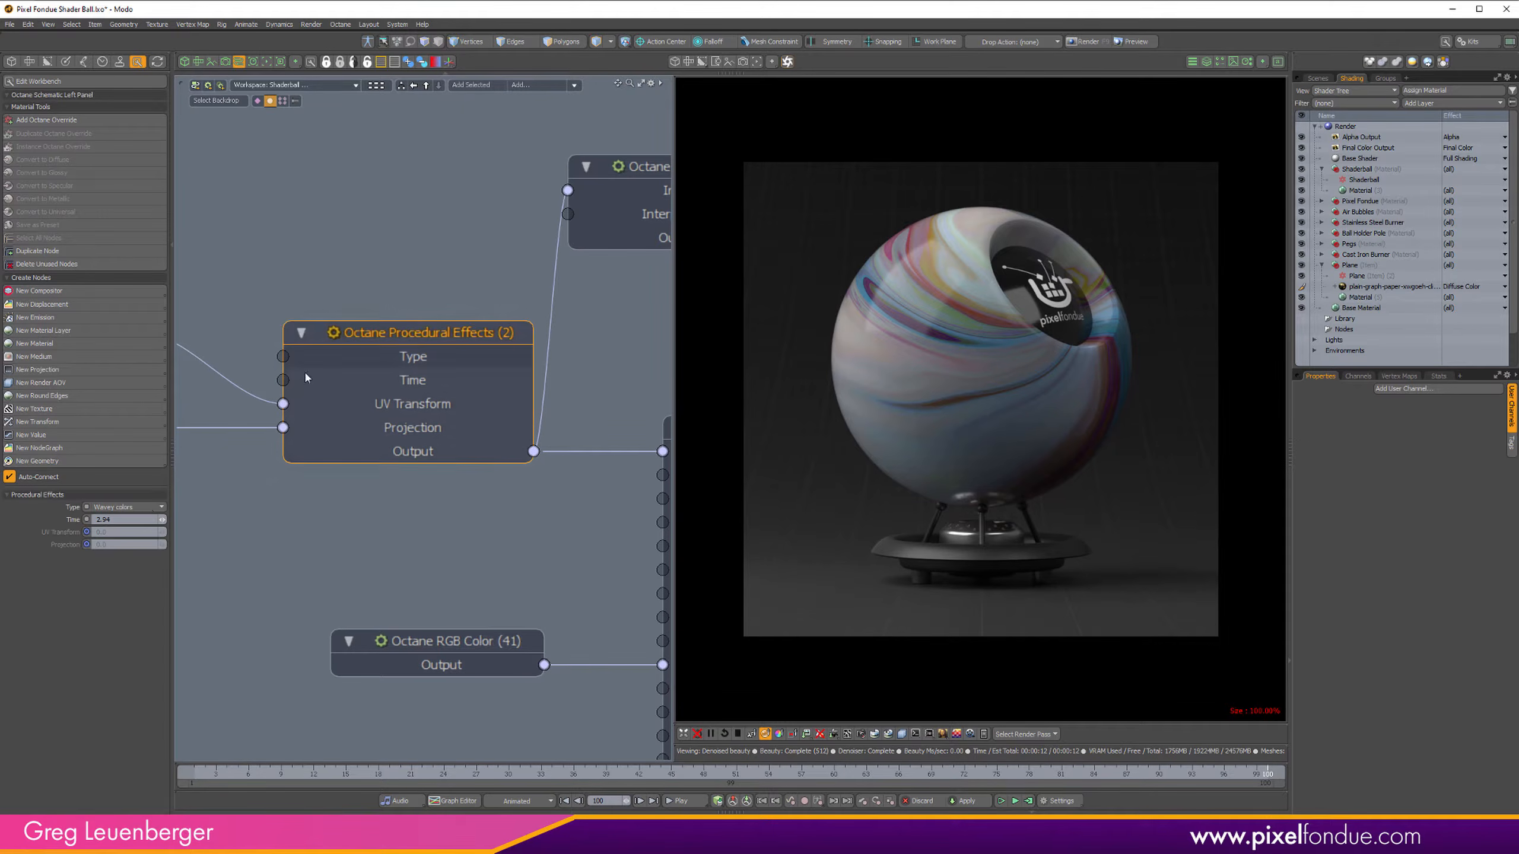
left_click(133, 508)
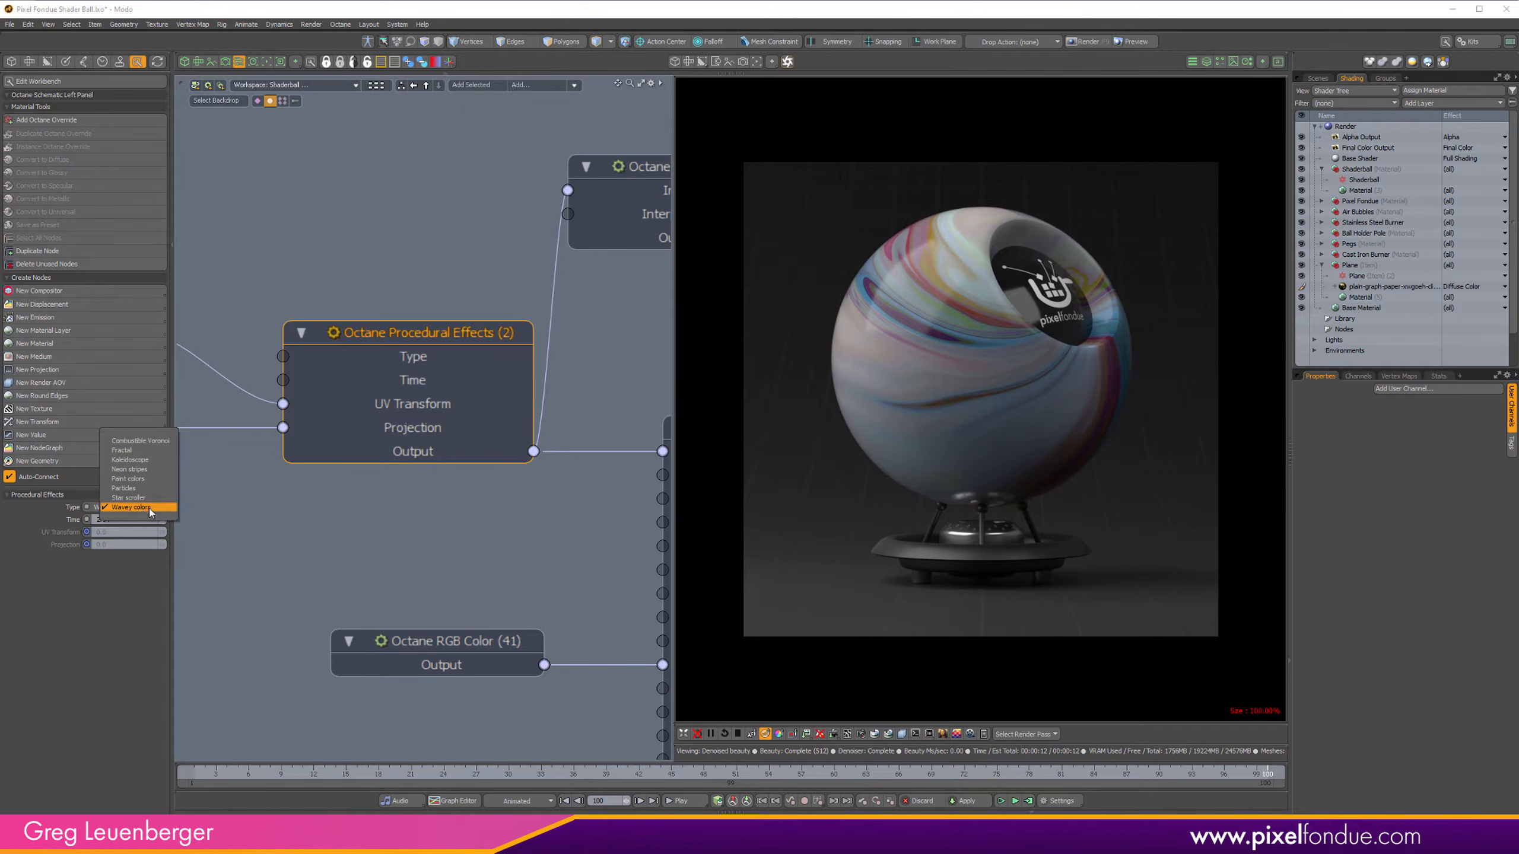
left_click(154, 508)
Step: Increase the Time value of the Octane Procedural Effects (2) node to shift the wavy color pattern
scroll(424, 560, "down", 1)
left_click_drag(477, 540, 439, 538, "alt")
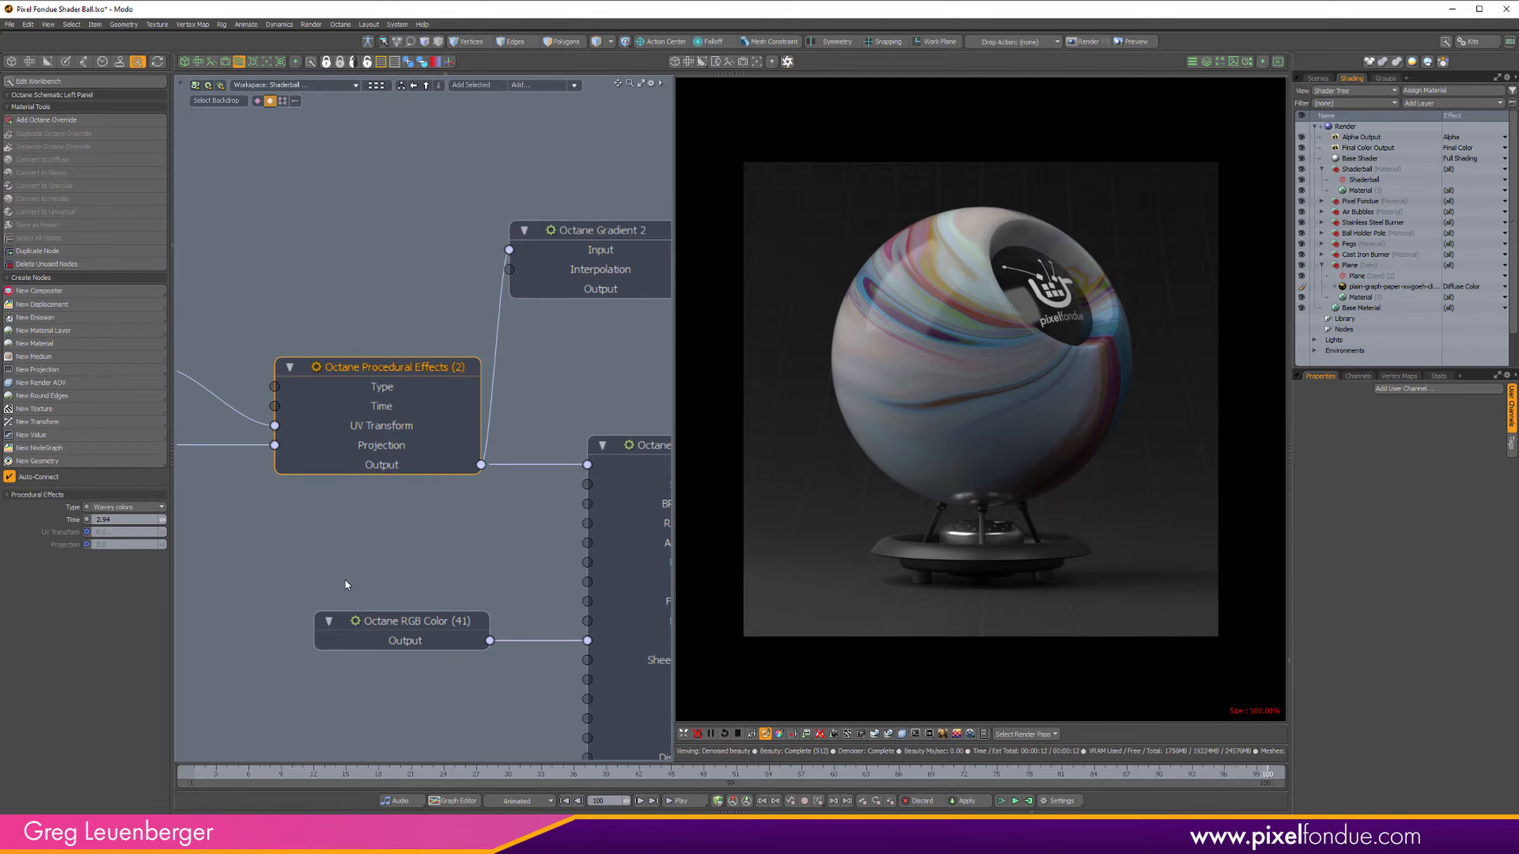
scroll(396, 579, "down", 1)
left_click_drag(412, 582, 453, 578, "alt")
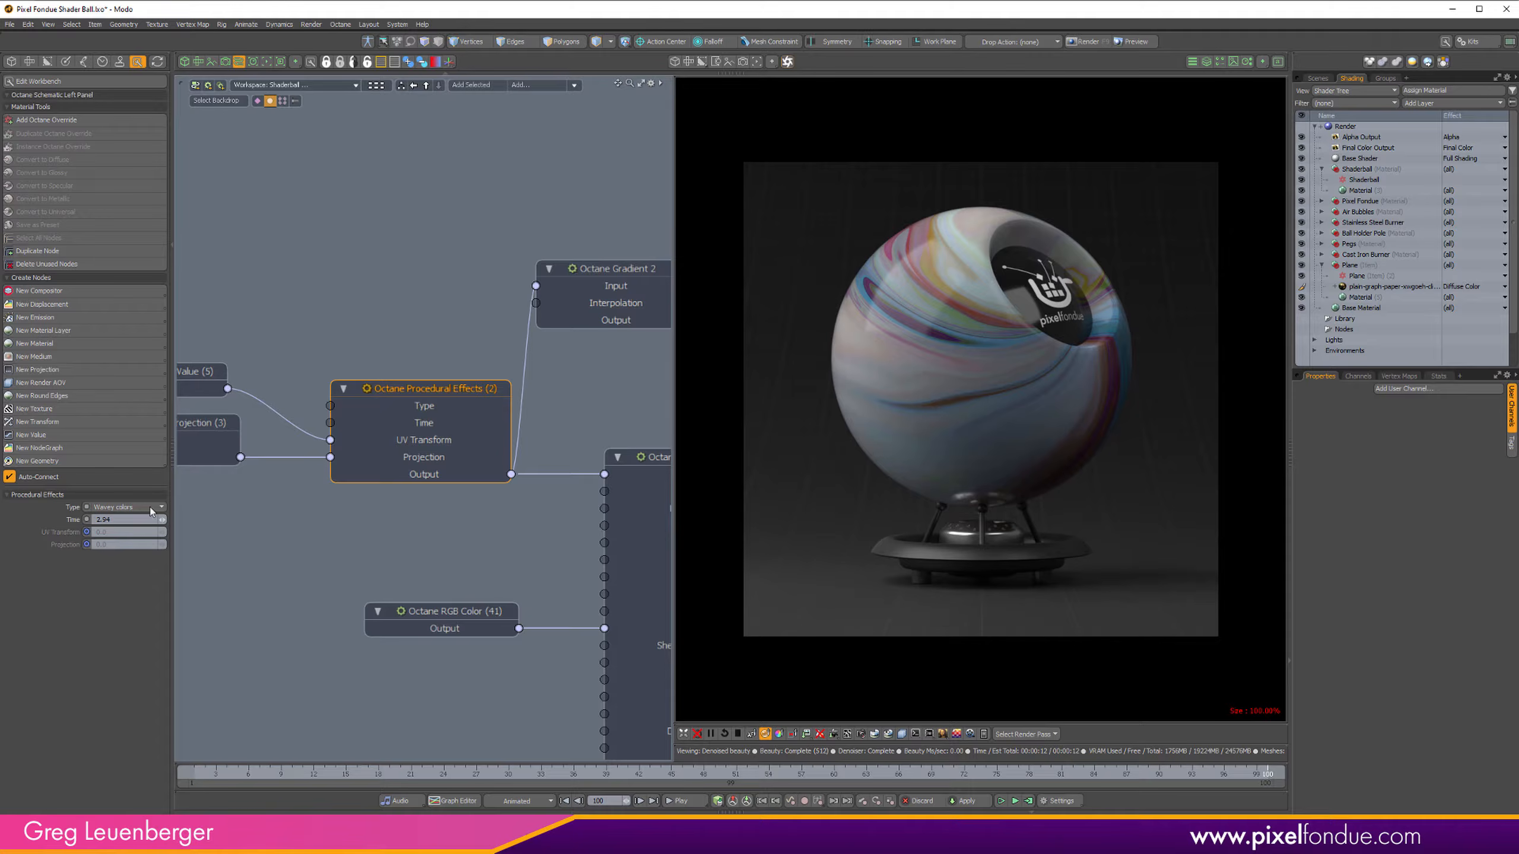
left_click_drag(162, 519, 285, 519)
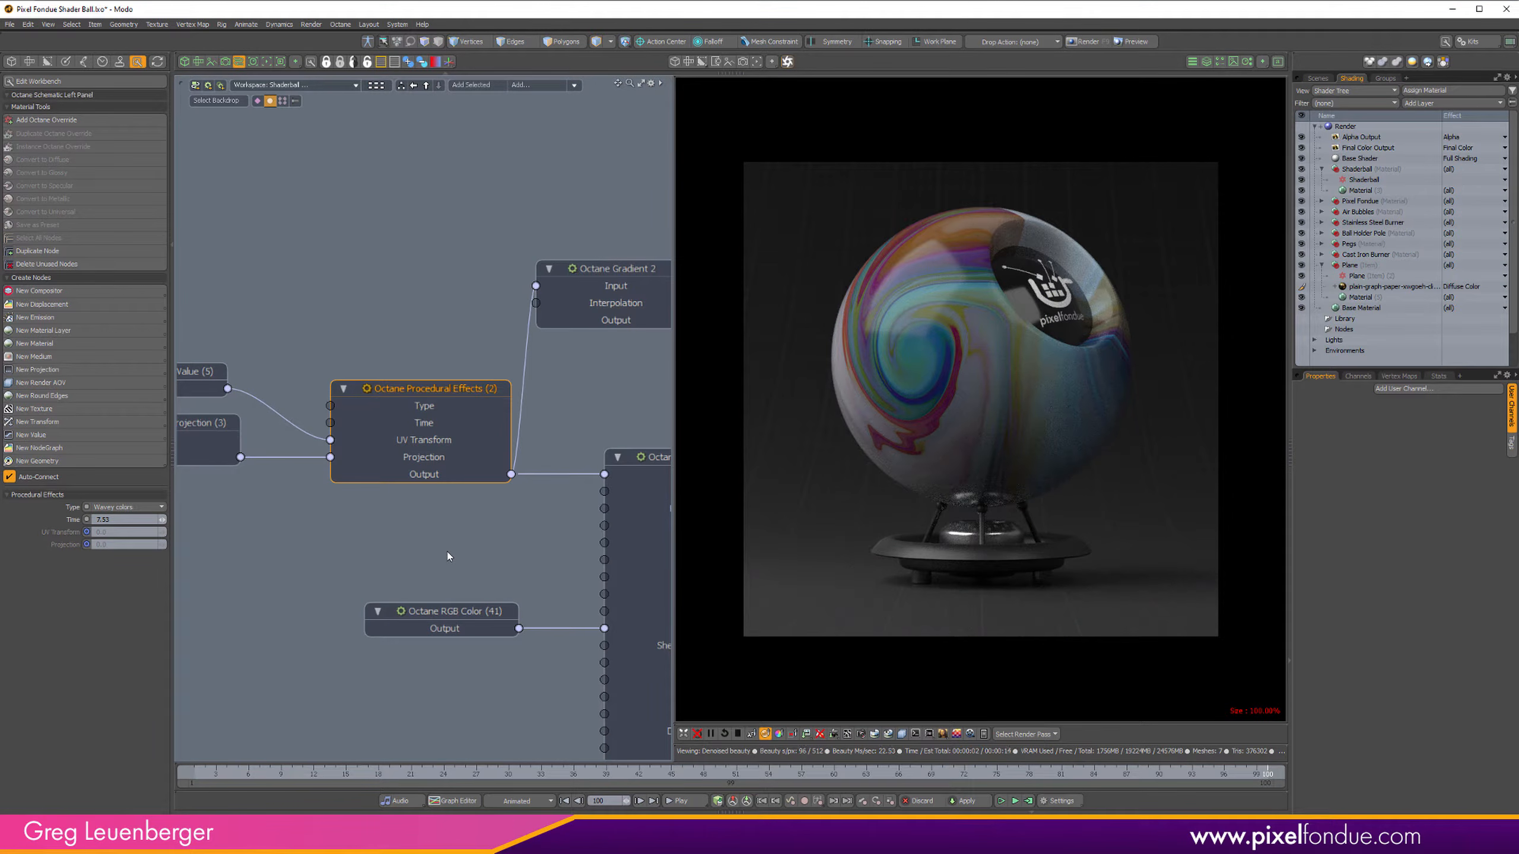
Step: Connect the Octane Gradient 2 output to the Diffuse input of Octane Glossy Material (18)
left_click_drag(444, 535, 362, 541, "alt")
left_click_drag(540, 275, 557, 292)
left_click(556, 292)
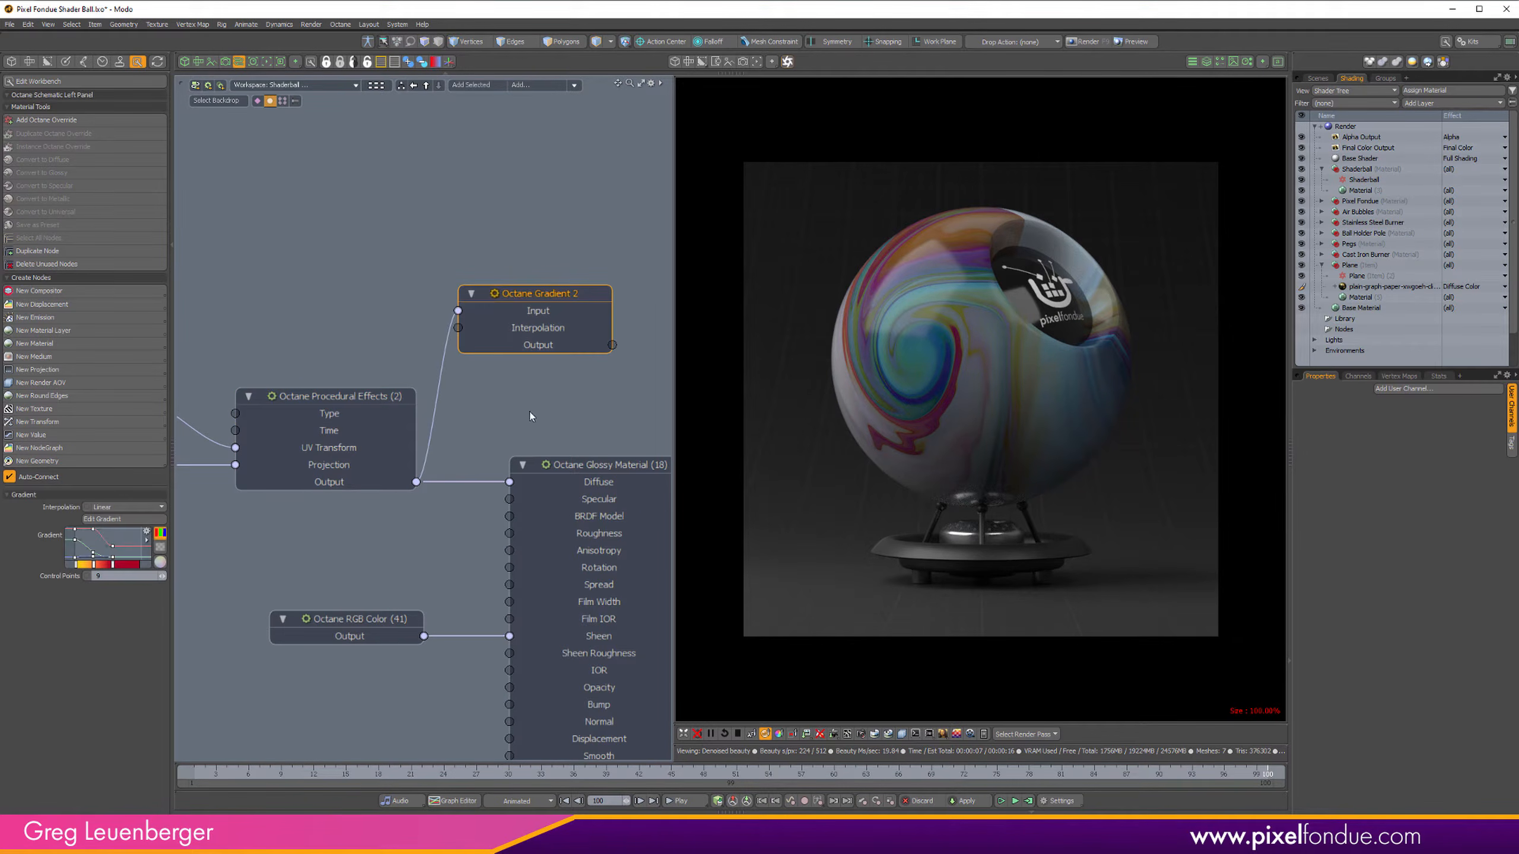
left_click_drag(529, 416, 425, 404, "alt")
left_click_drag(506, 333, 491, 470)
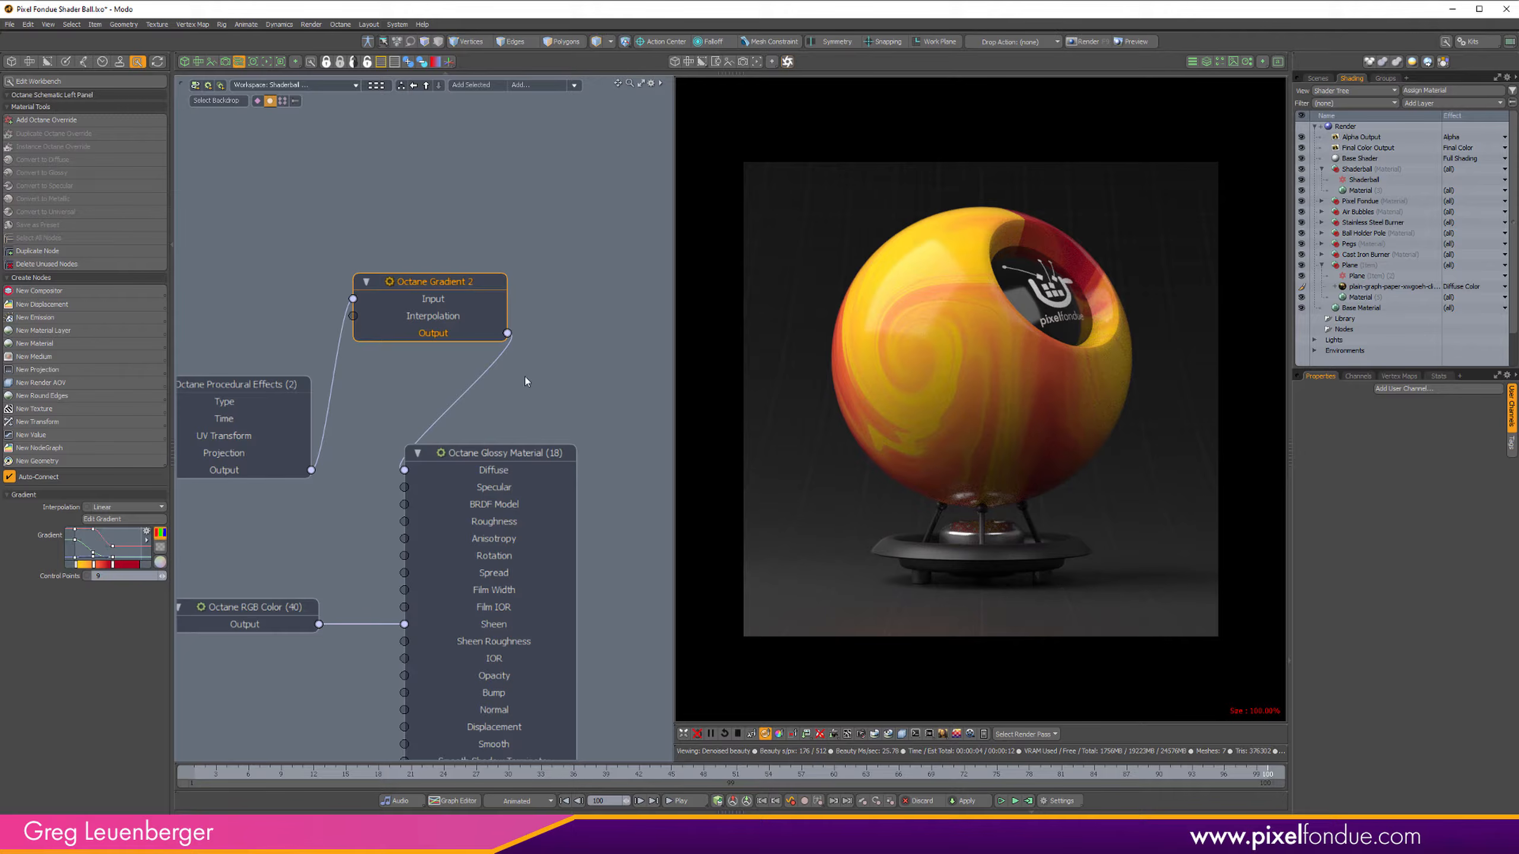
left_click_drag(365, 506, 490, 489, "alt")
scroll(468, 493, "down", 1)
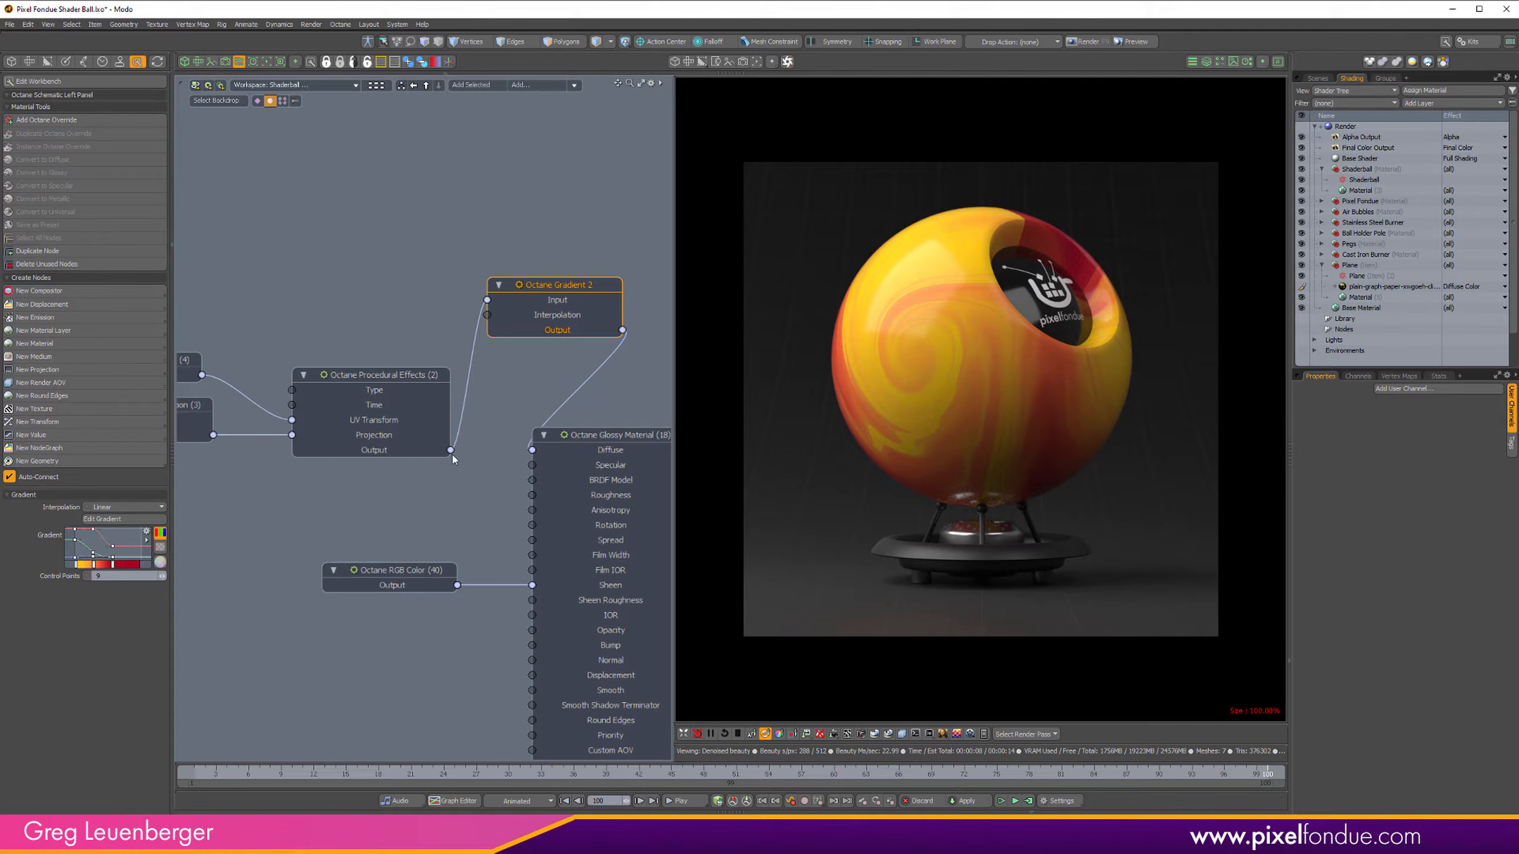
Step: Connect the Octane Procedural Effects (2) output directly to the glossy material's Diffuse input and change the effect type to Paint colors
left_click_drag(451, 450, 532, 450)
left_click(374, 413)
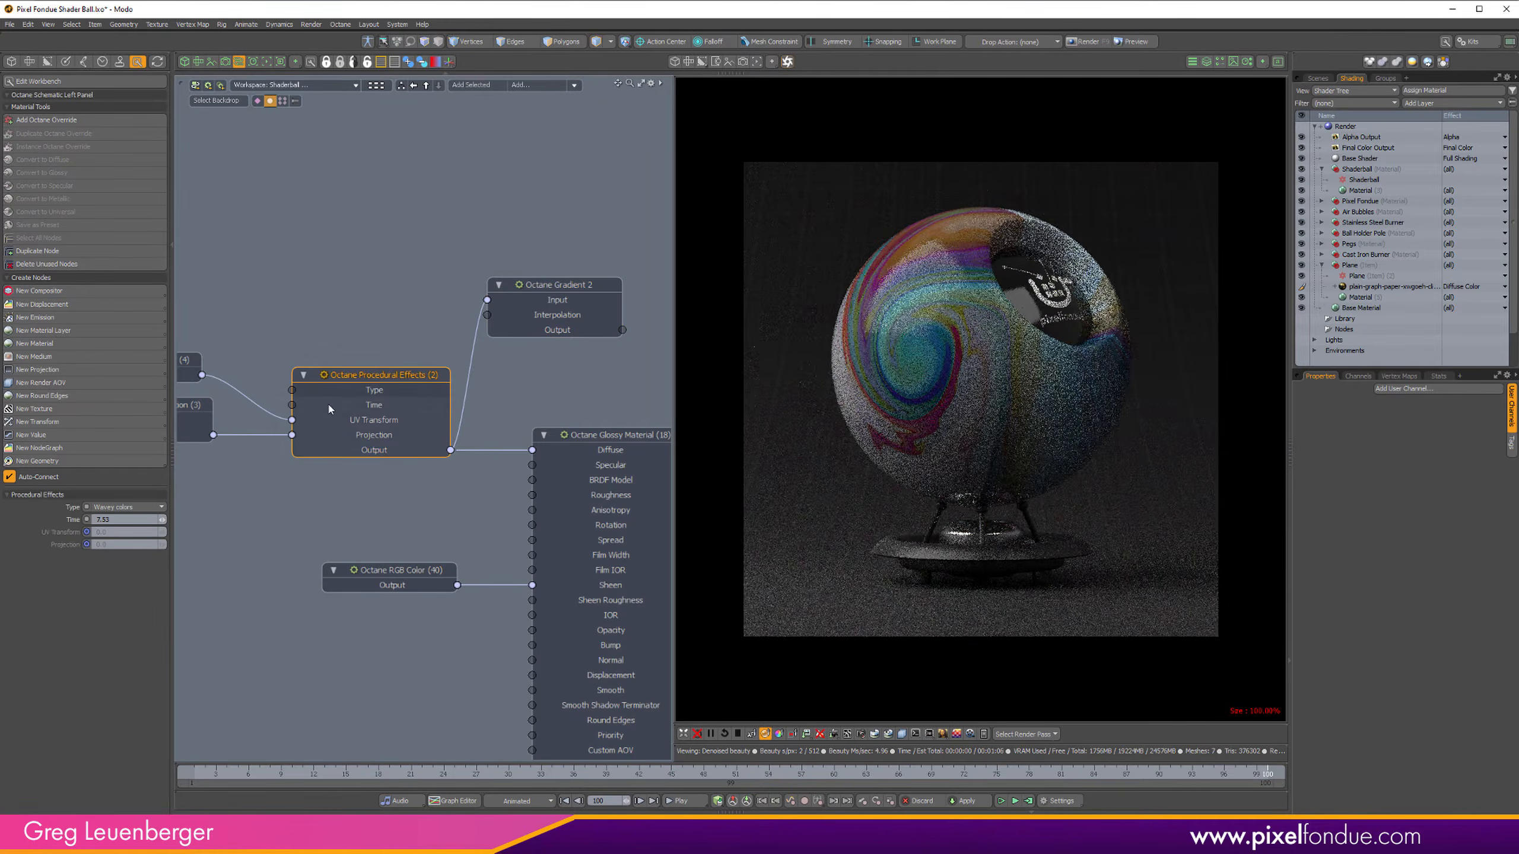
left_click(129, 507)
left_click(126, 478)
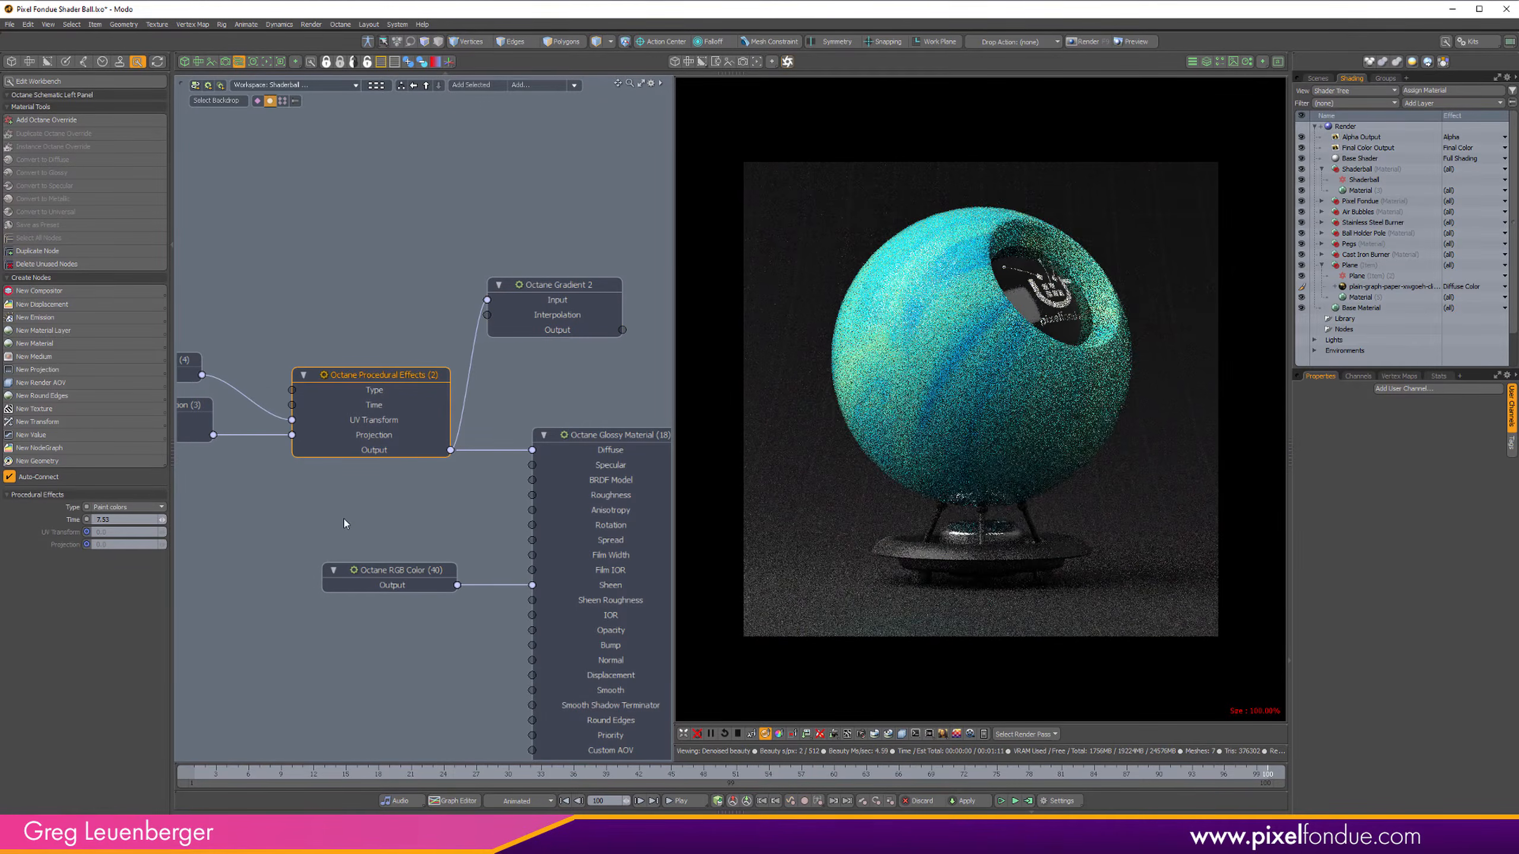
Step: Set the X, Y and Z scale of the transform node feeding Octane Procedural Effects (2) to 65%
left_click_drag(321, 500, 439, 536, "alt")
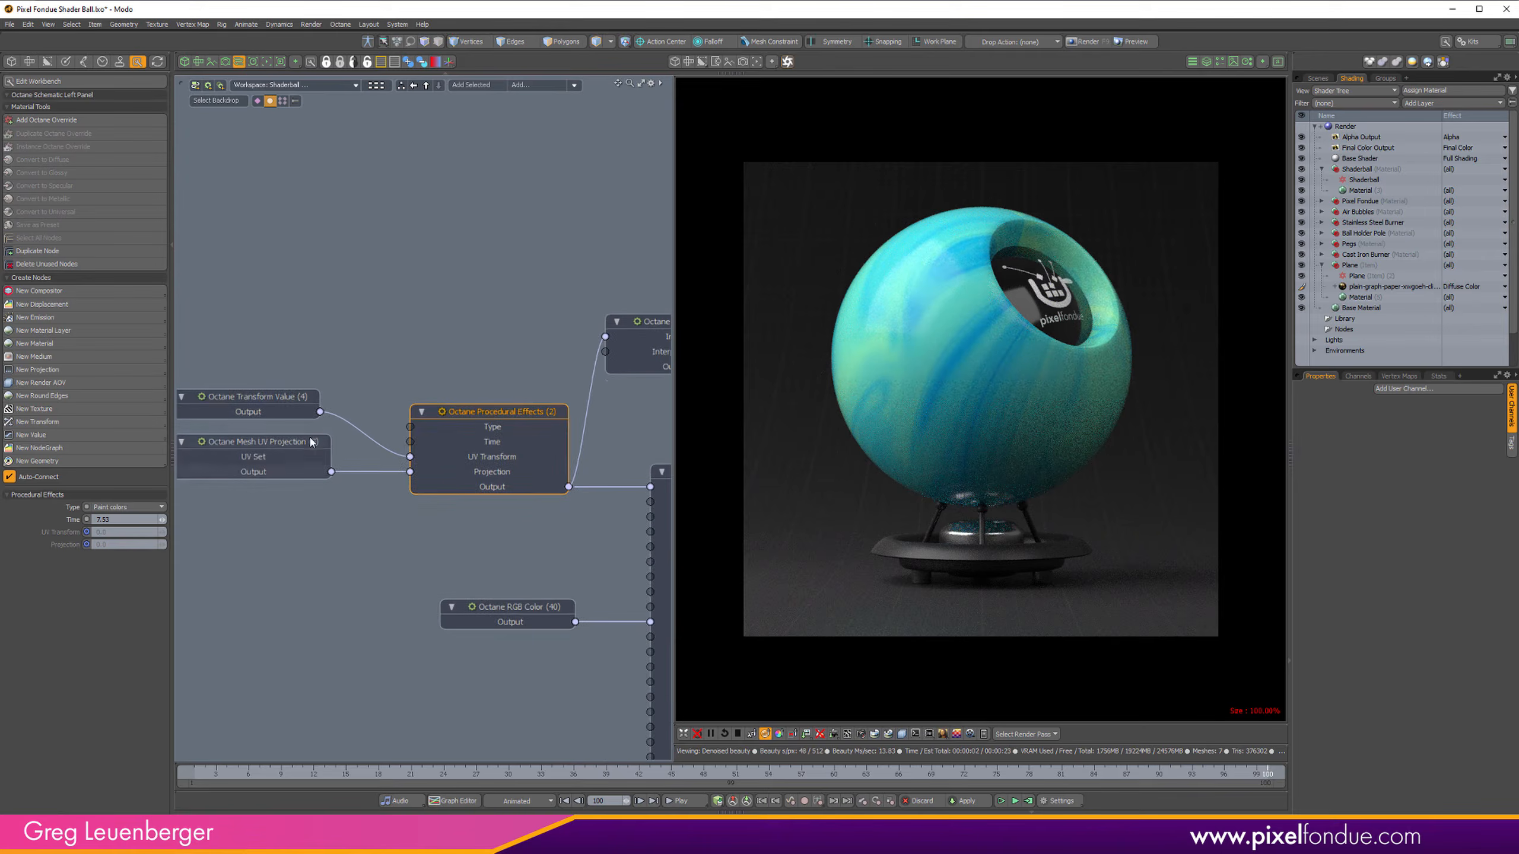
left_click(287, 456)
left_click(257, 401)
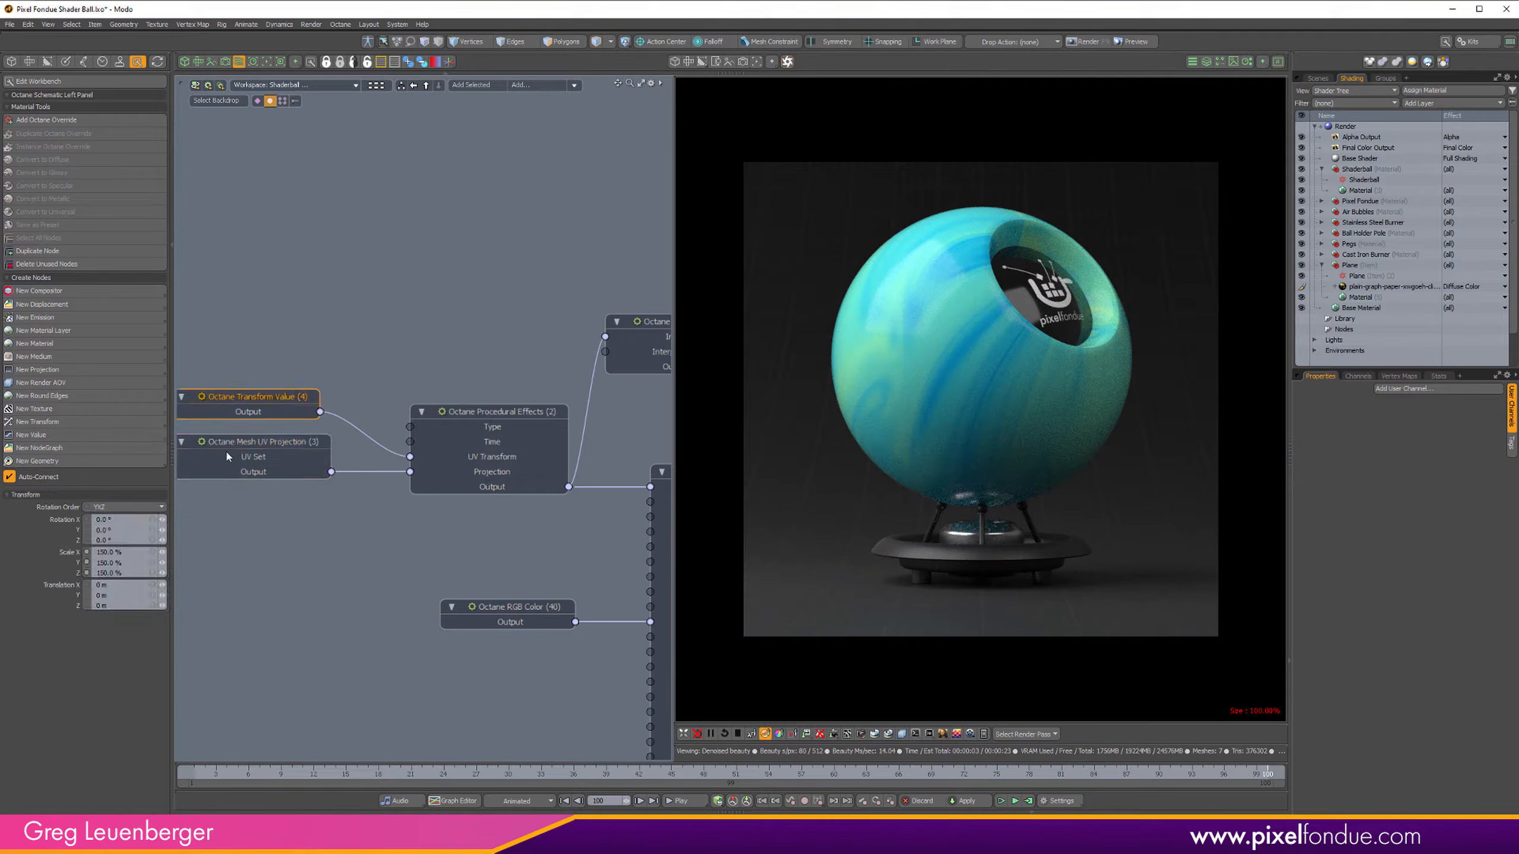
left_click(148, 551)
type("65")
key("Return")
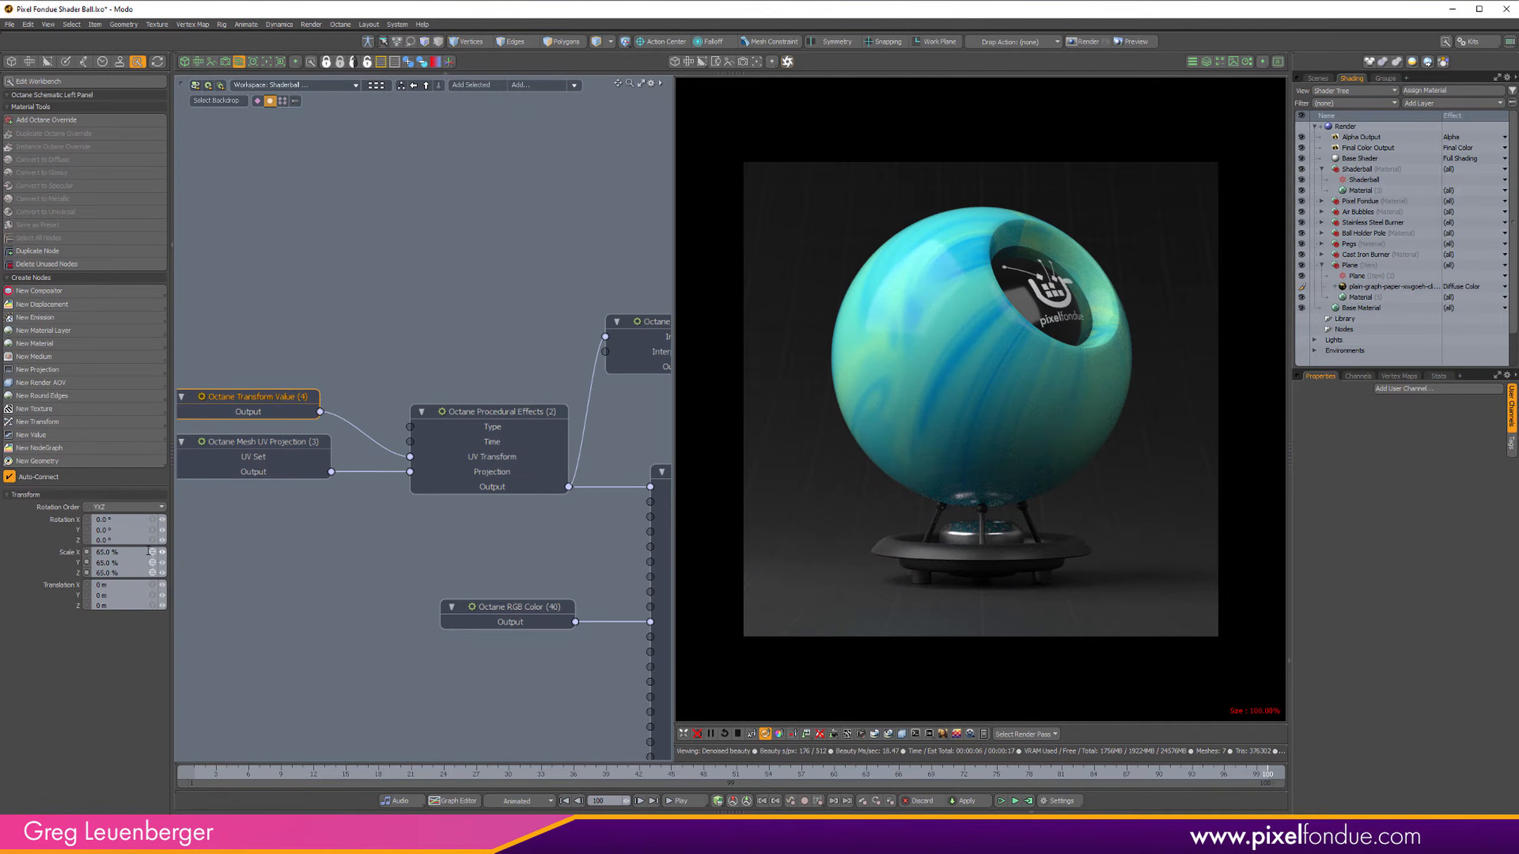
Step: Set the Time value of Octane Procedural Effects (2) to 1.0
left_click(469, 412)
left_click(133, 518)
type("1")
key("Return")
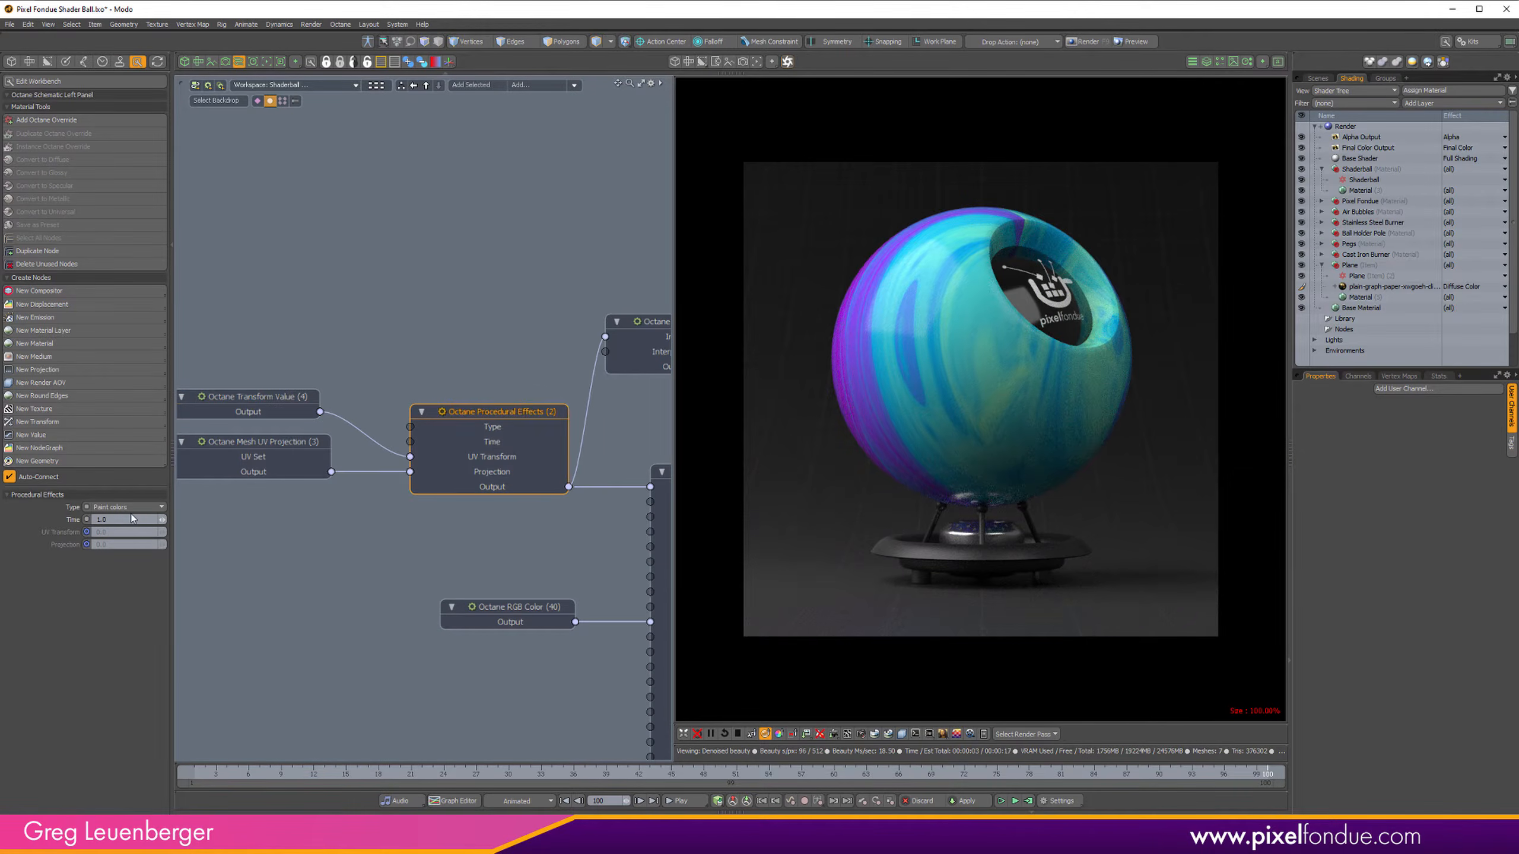
Step: Create a procedural Flakes texture and connect its output to the Diffuse input of Octane Glossy Material (18)
middle_click_drag(475, 544, 428, 524)
scroll(471, 542, "down", 1)
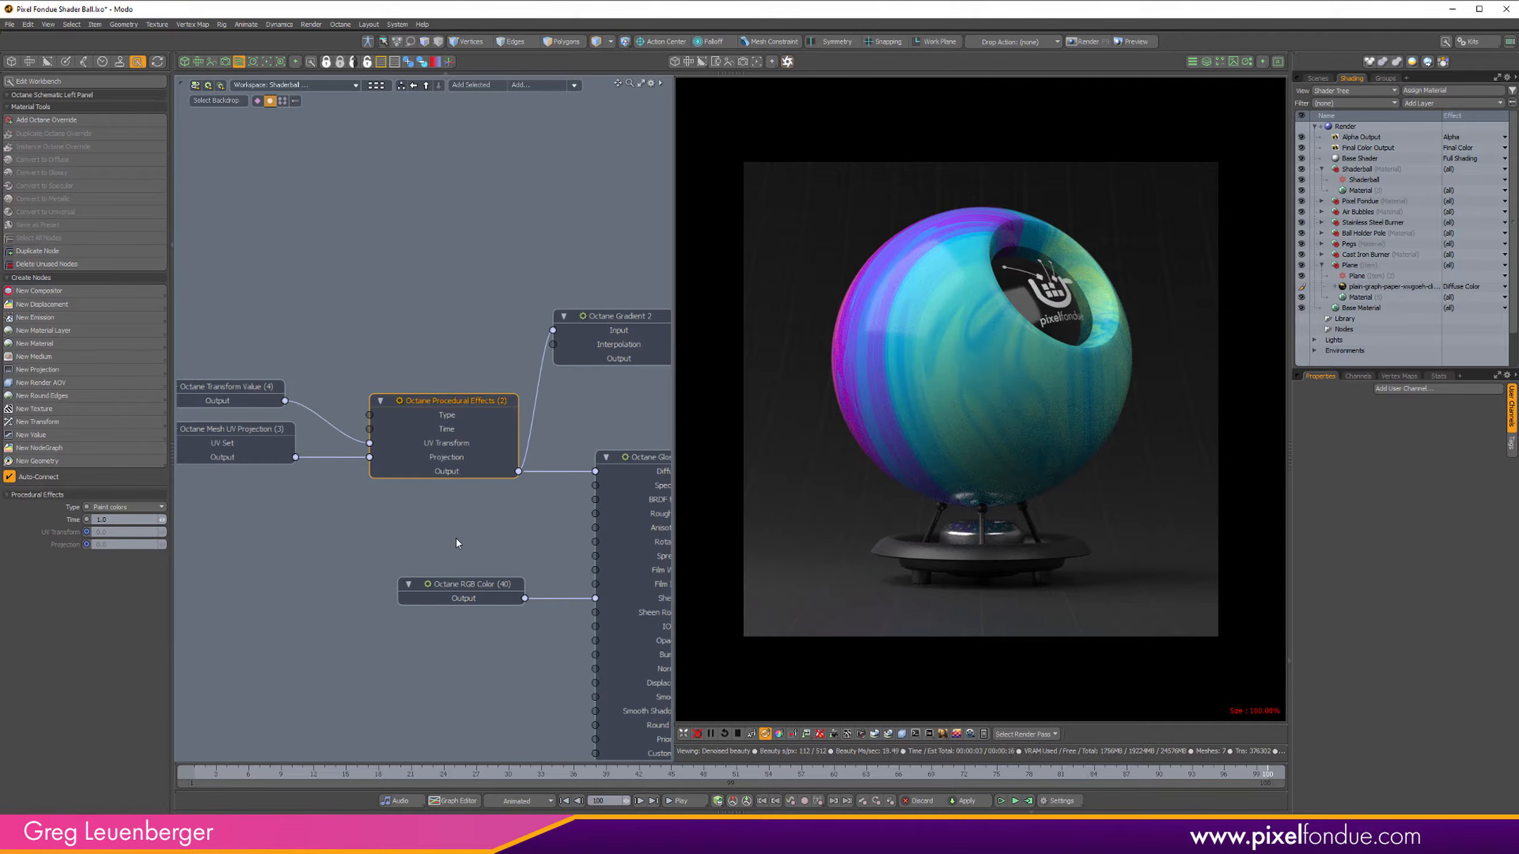
middle_click_drag(455, 539, 398, 358)
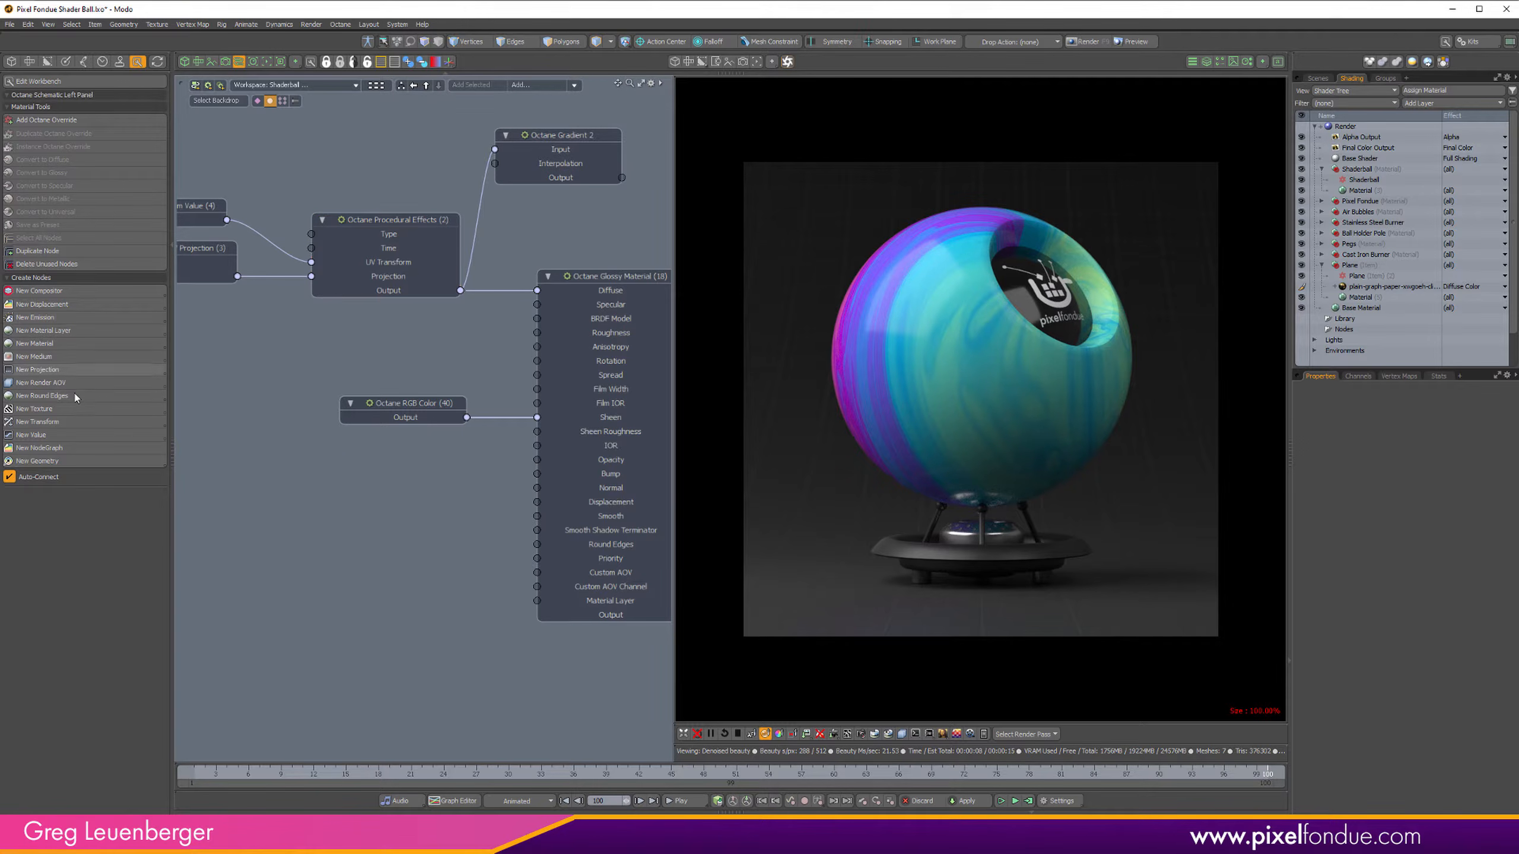
left_click(62, 409)
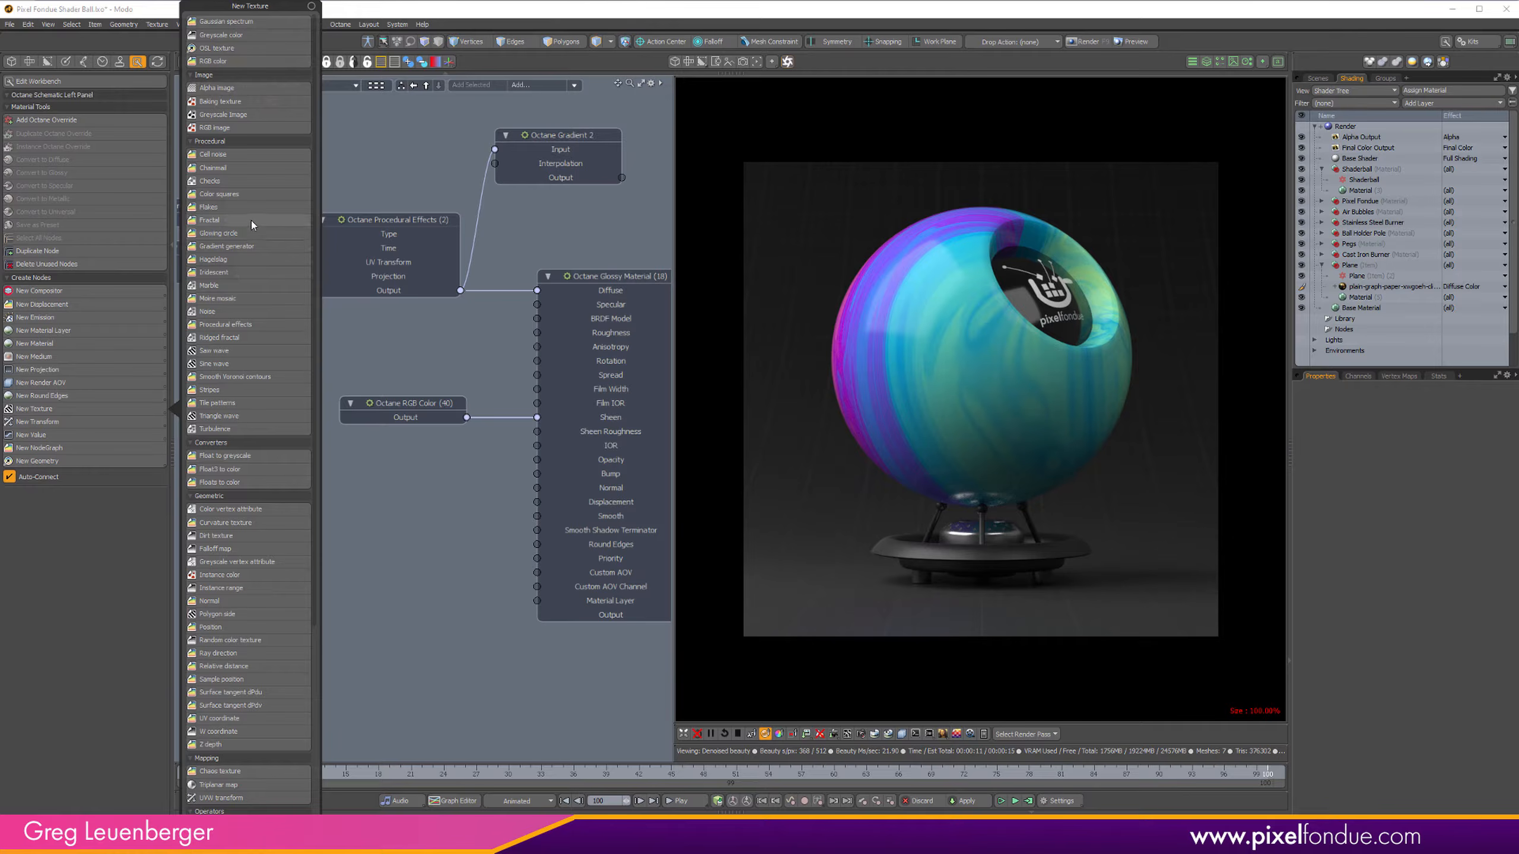
left_click(259, 207)
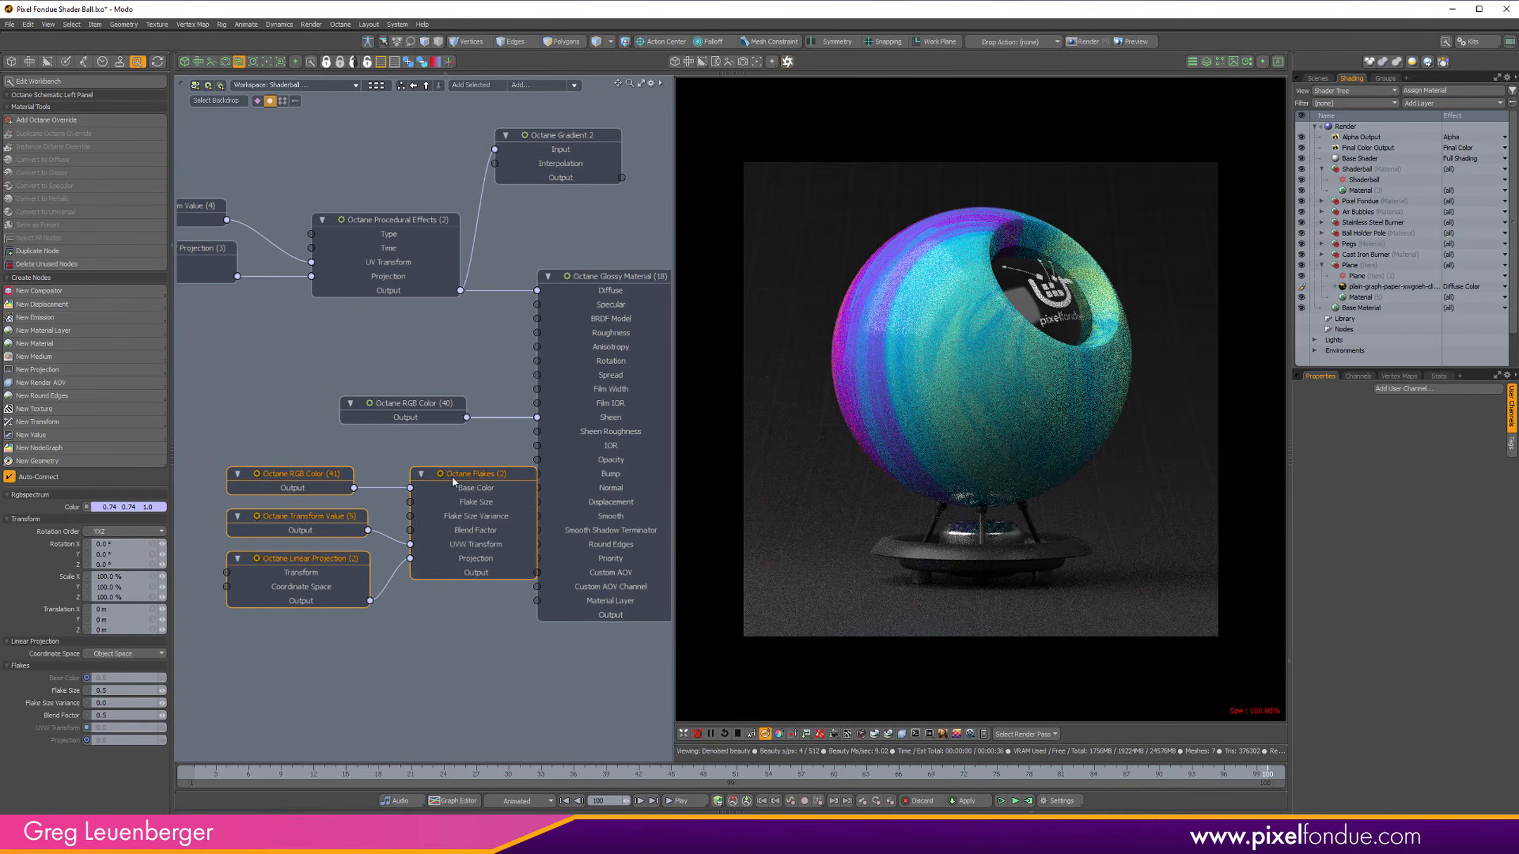
left_click_drag(439, 558, 536, 290)
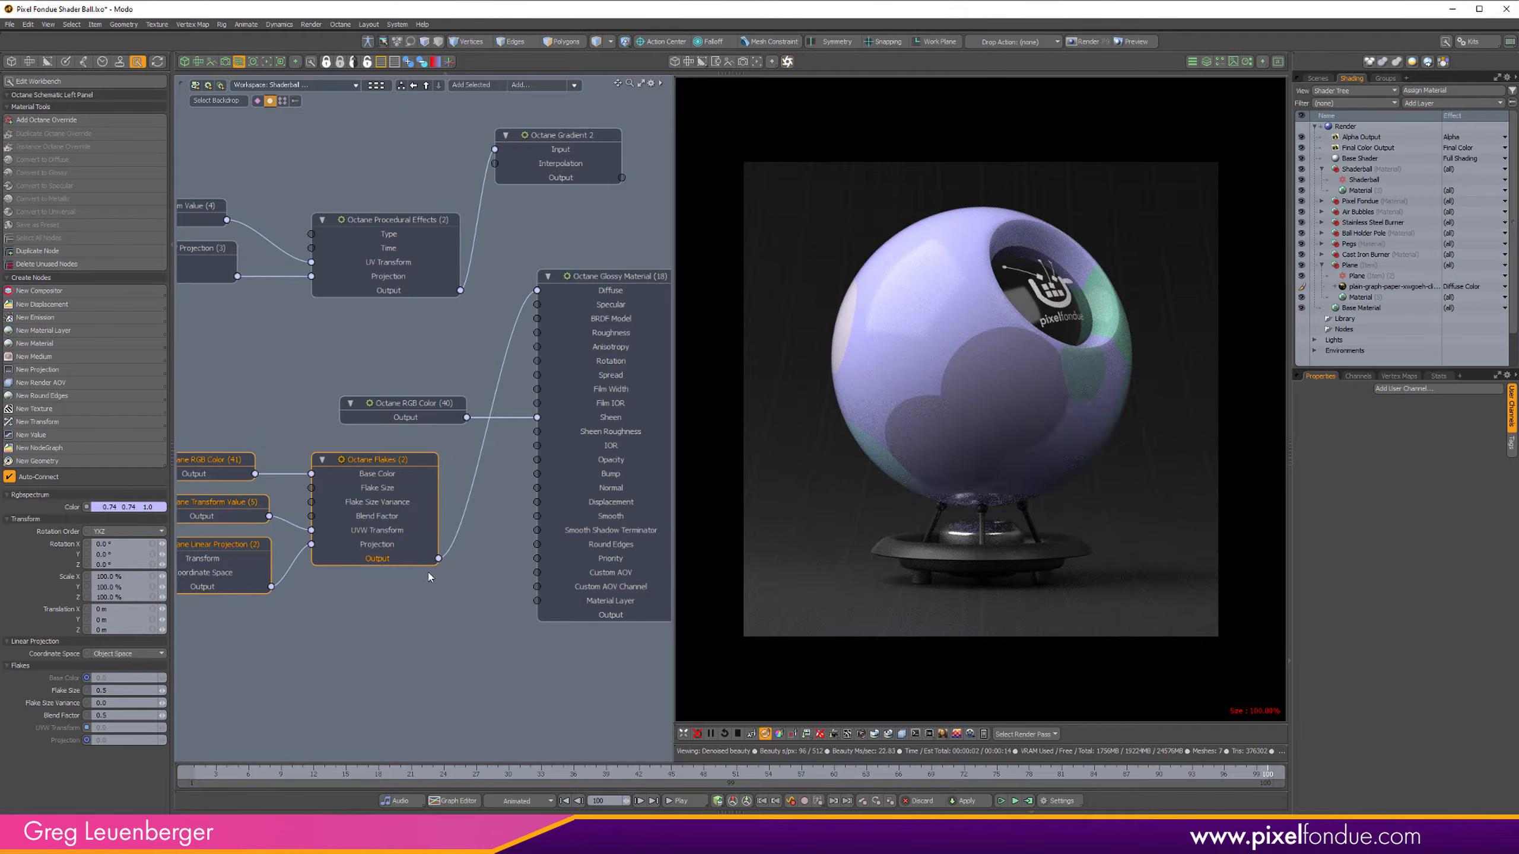
Step: Move the Octane Flakes (2) connection from Diffuse to the Normal input and reconnect Octane Procedural Effects (2) to Diffuse
left_click_drag(536, 290, 473, 496)
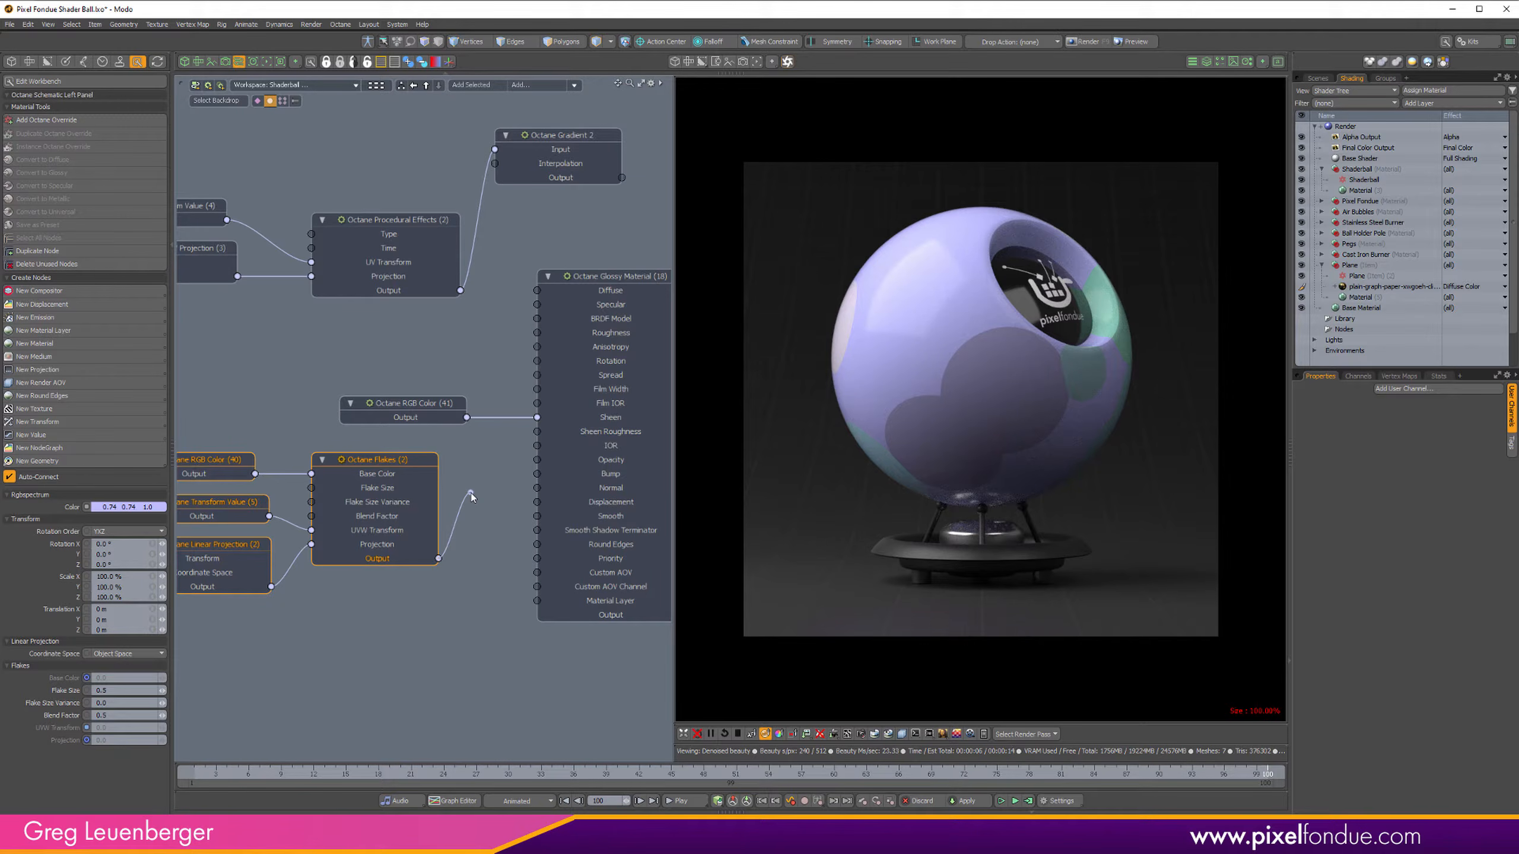
left_click_drag(471, 495, 536, 488)
left_click_drag(460, 290, 536, 290)
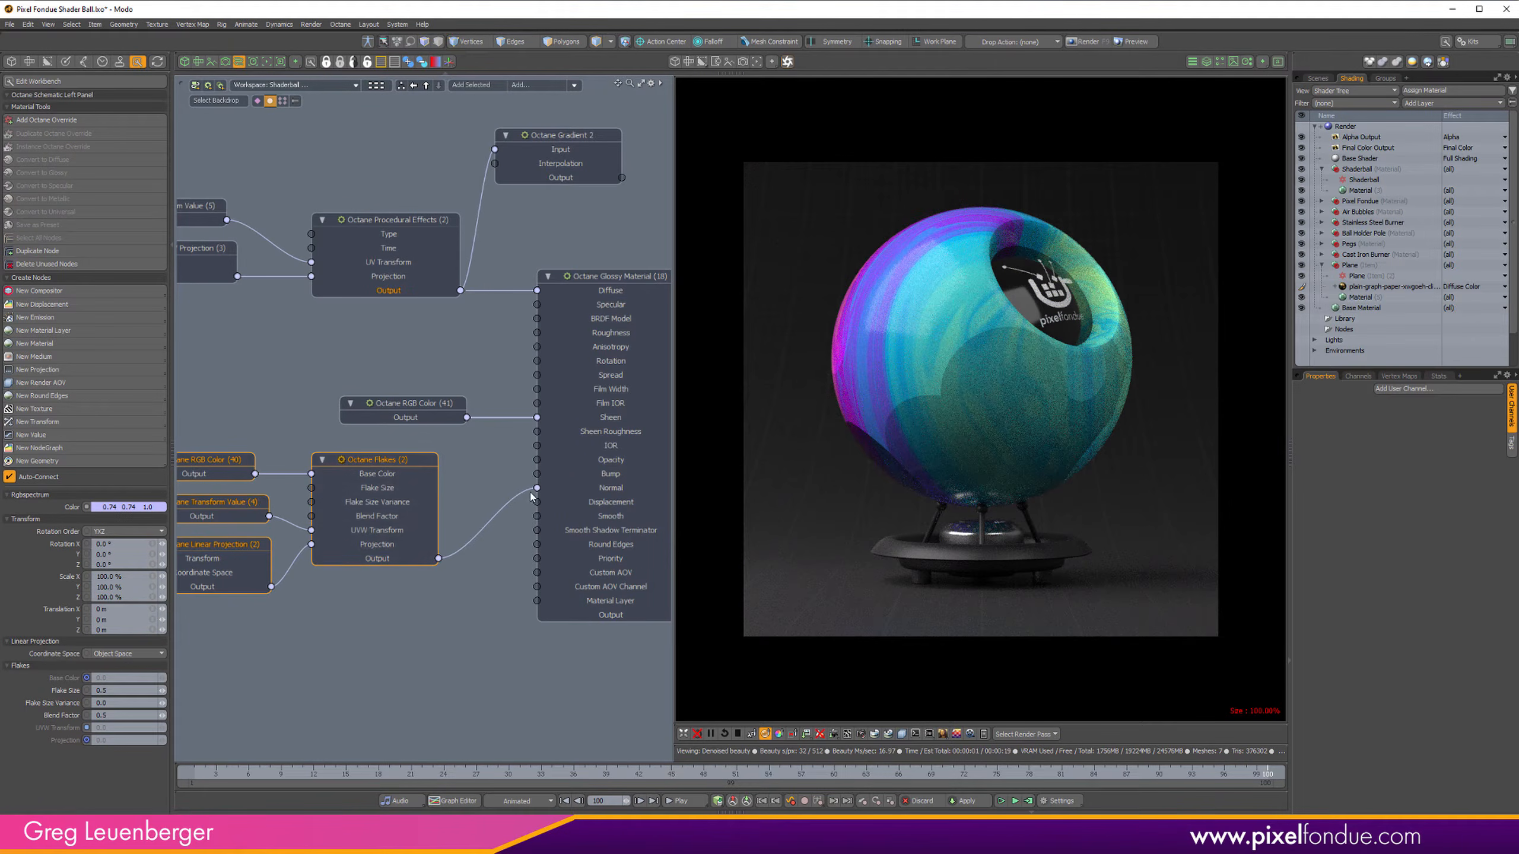
Step: Set the X, Y and Z scale of the transform node feeding Octane Flakes (2) to 1%
left_click_drag(413, 444, 489, 439, "alt")
left_click(489, 439)
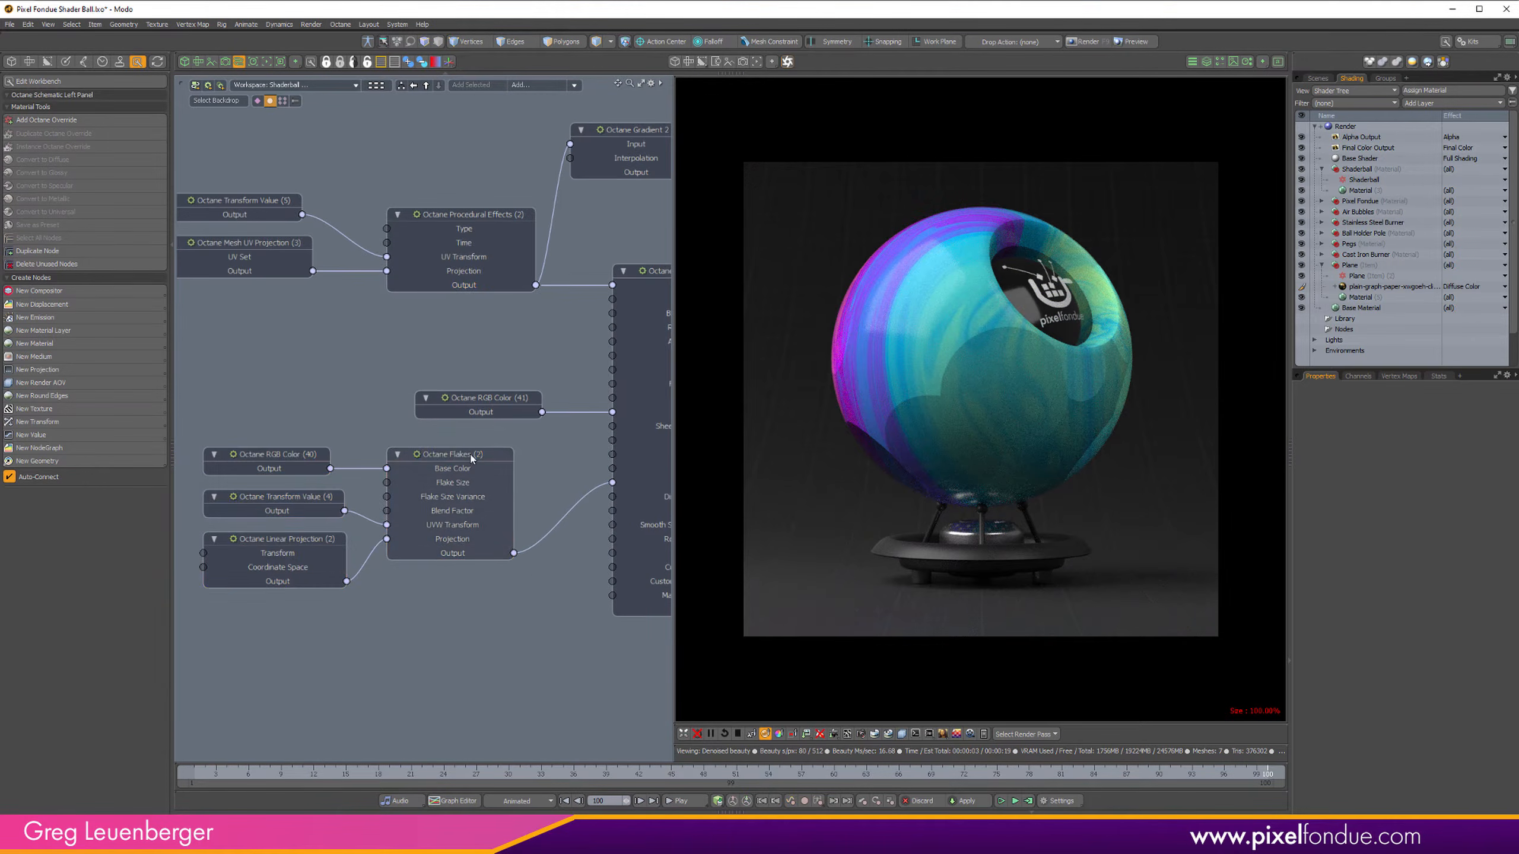
left_click(471, 458)
left_click(265, 537)
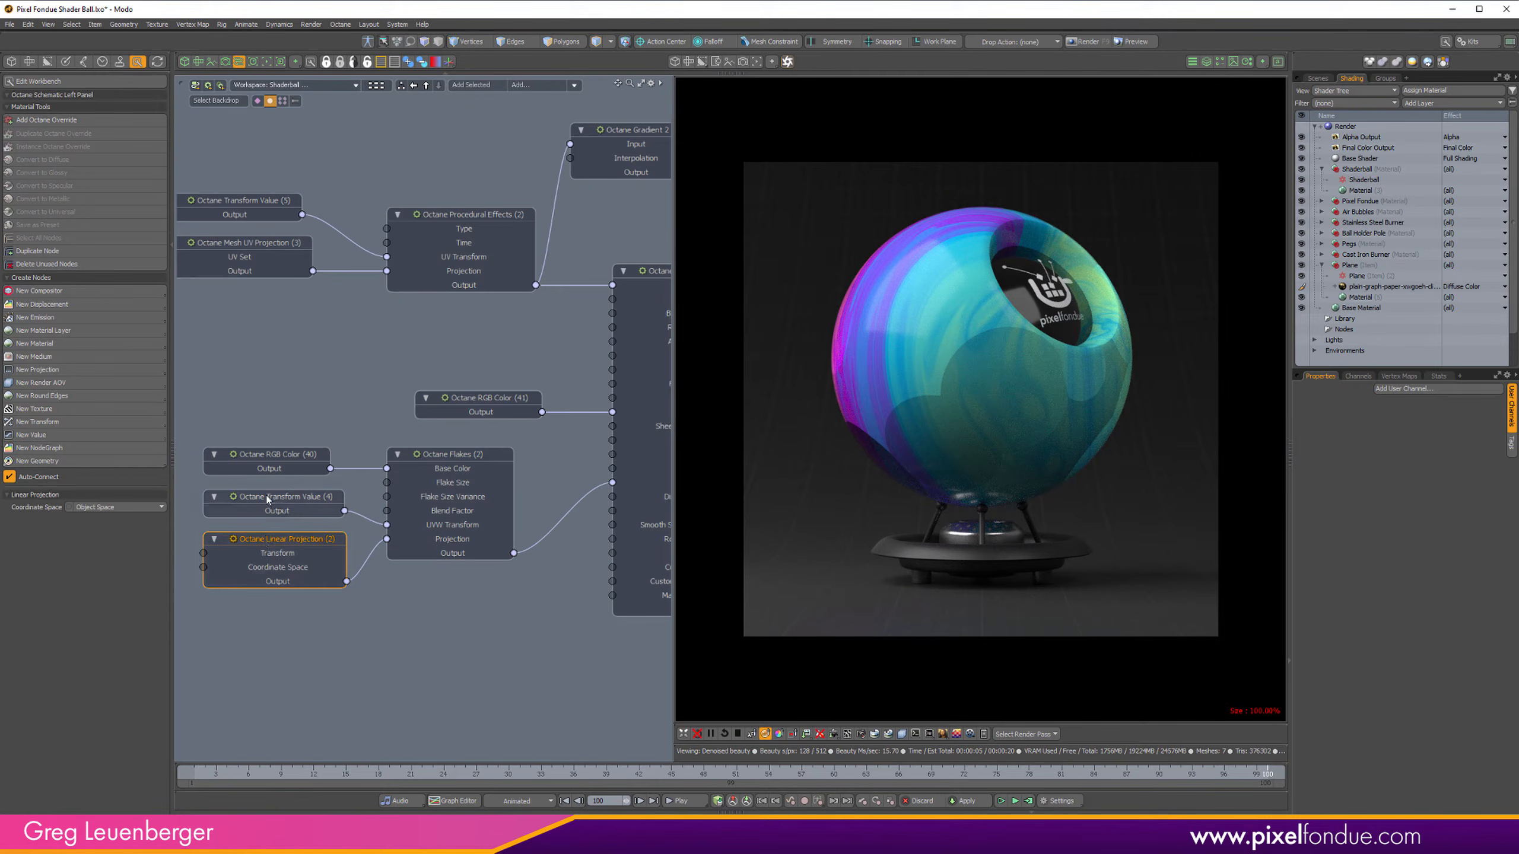
left_click(267, 498)
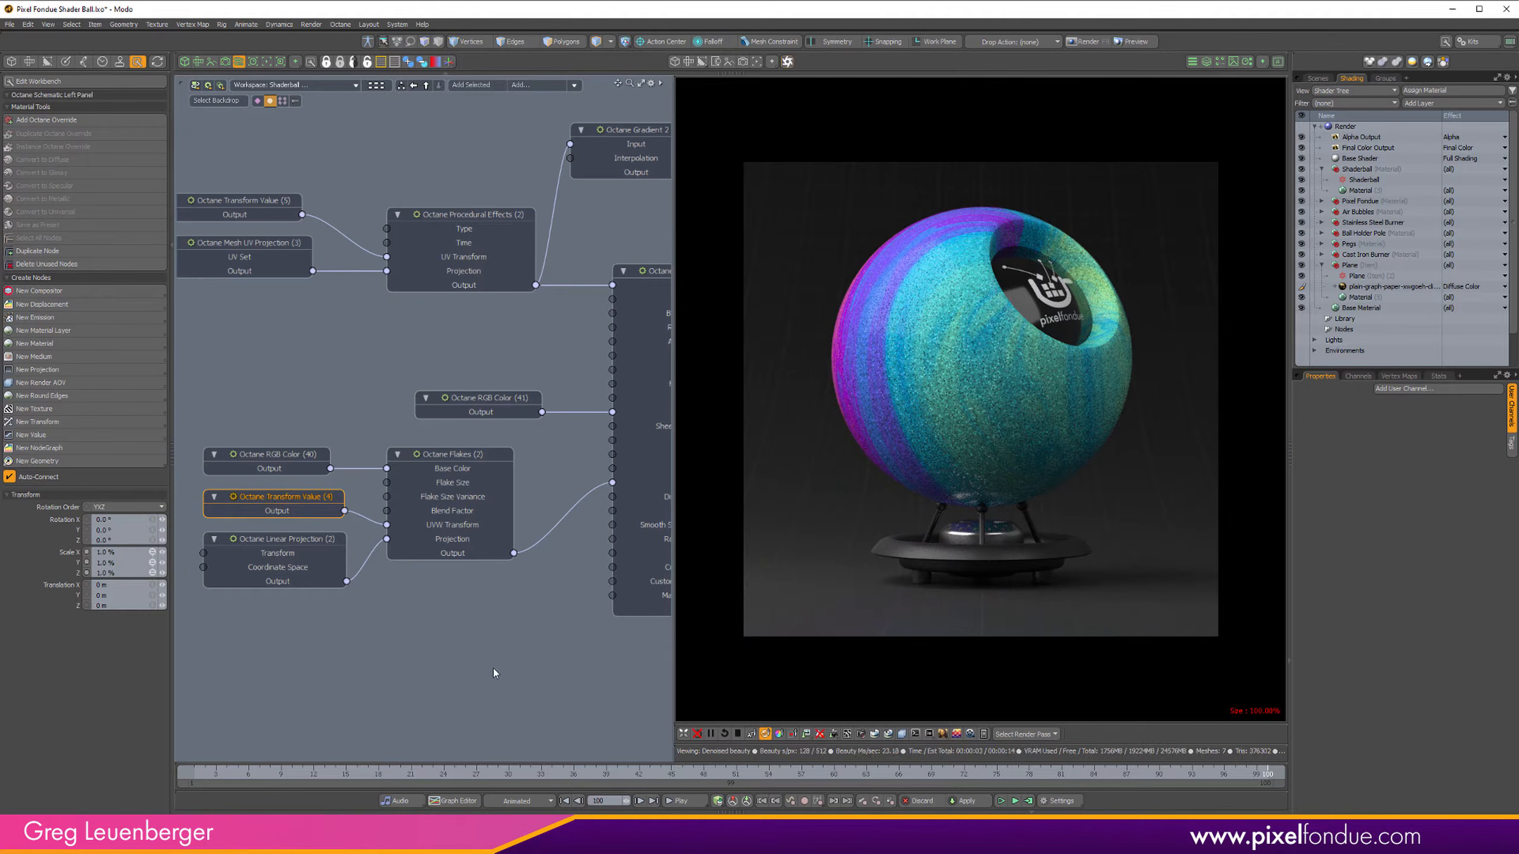
Step: Set the Flake Size of Octane Flakes (2) to 0.3 and its Flake Size Variance to 0.5
left_click(472, 462)
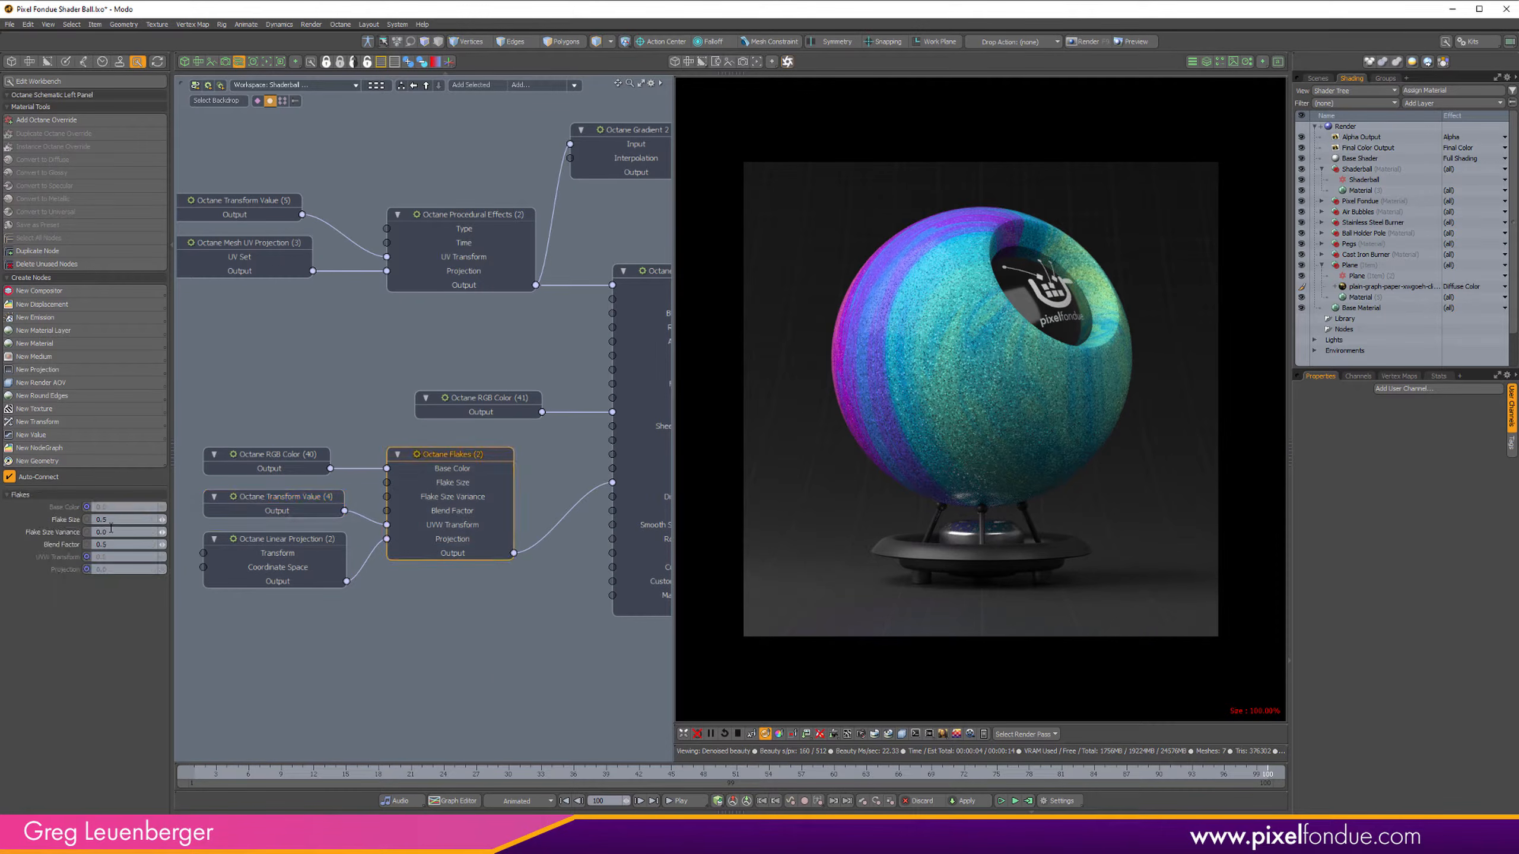
left_click(124, 518)
type("0.3")
key("Return")
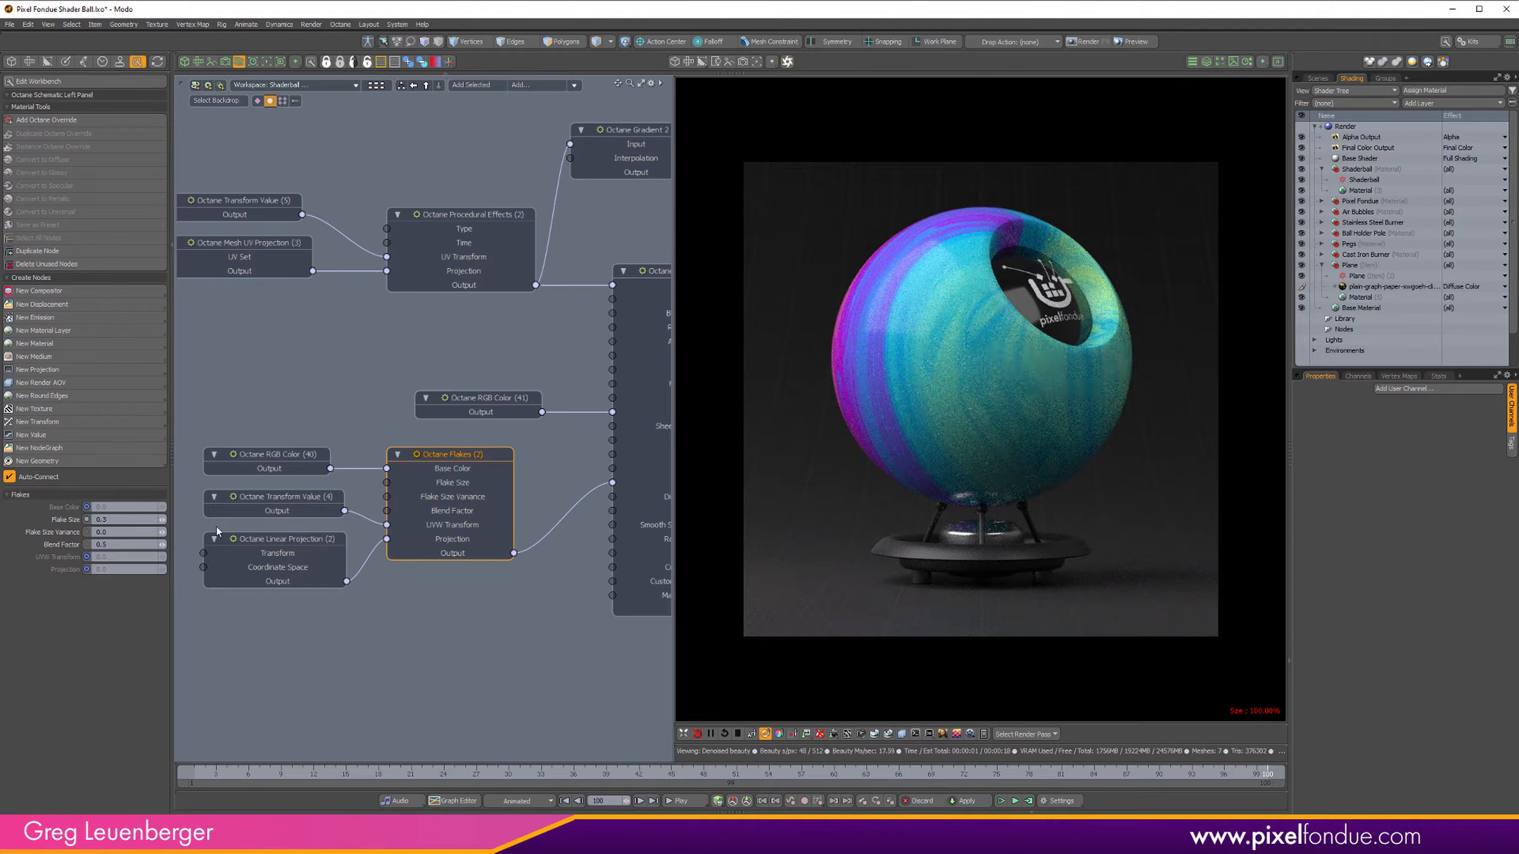
left_click(129, 532)
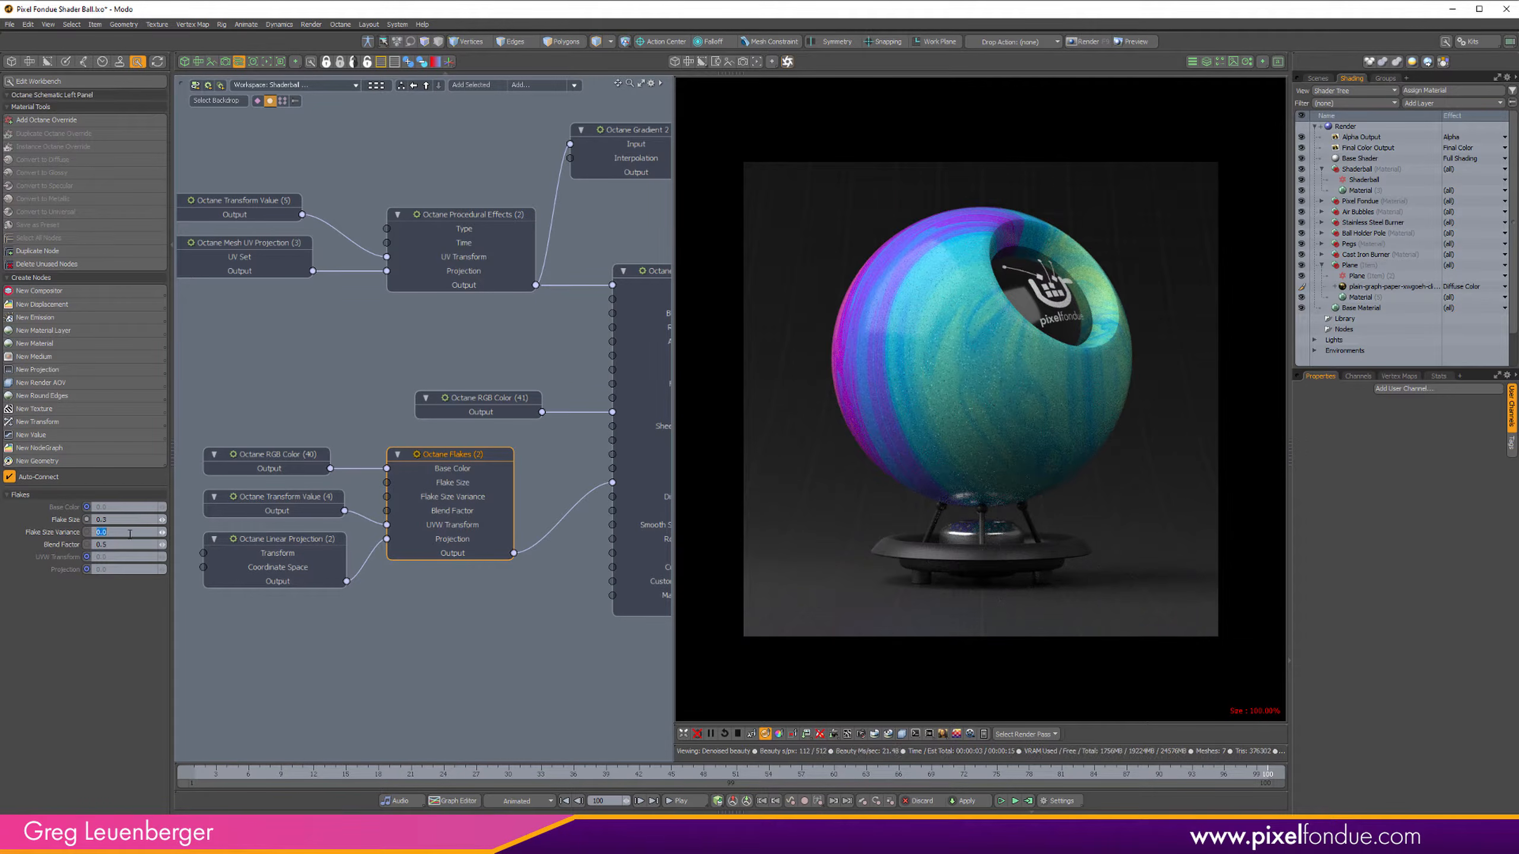
type("0.5")
key("Return")
Step: Set the Flake Size to 0.45, then try a Blend Factor of 1 and settle on 0.1
left_click(120, 519)
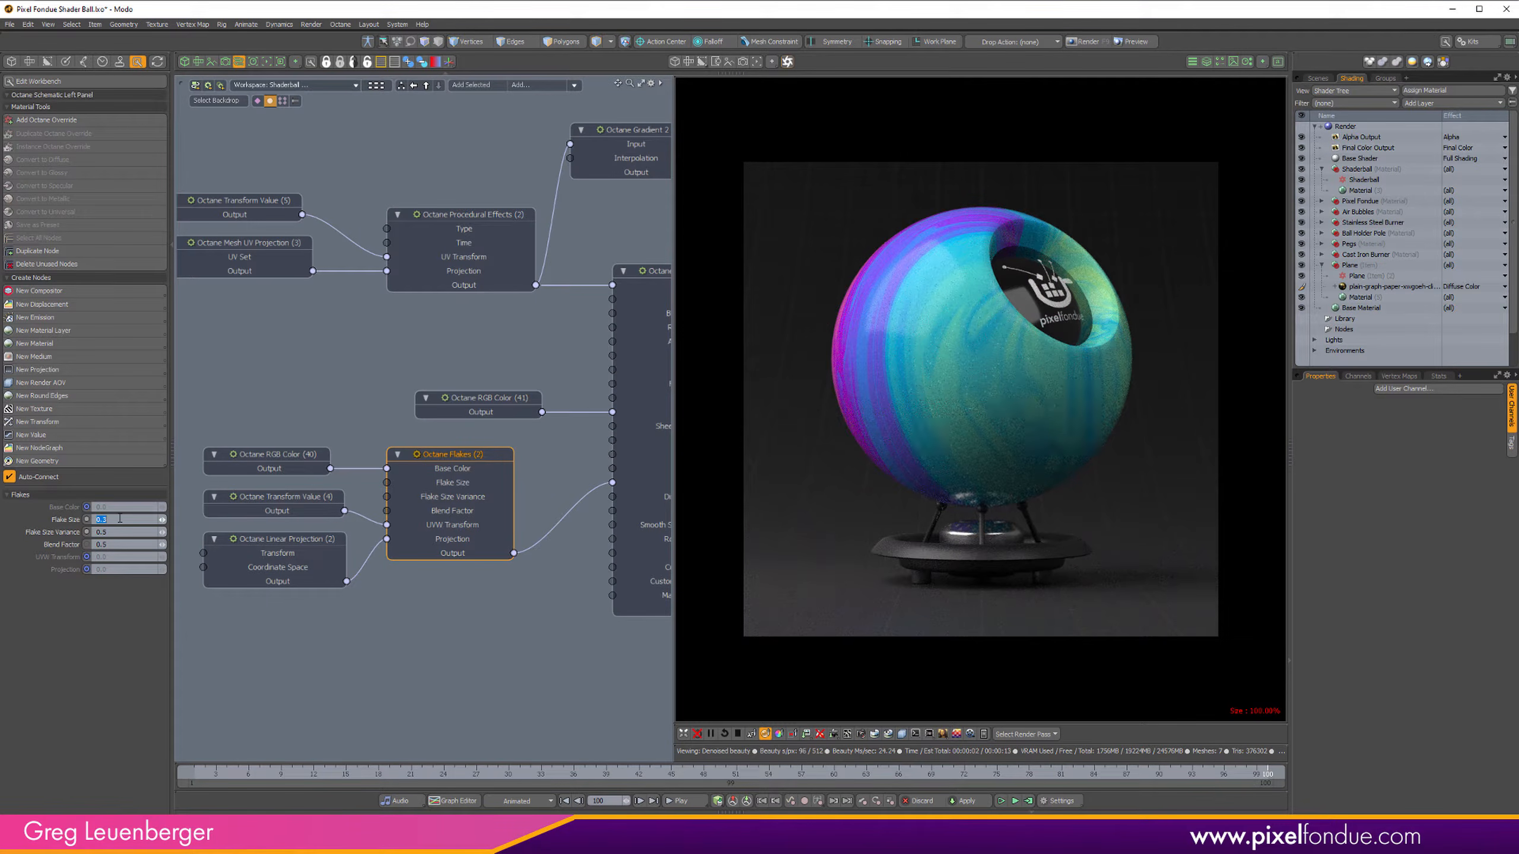
type(".45")
key("Return")
left_click(131, 544)
type("1")
key("Return")
left_click(102, 545)
type("0.1")
key("Return")
Step: Convert the Octane glossy material to Specular and remove the flakes connection from its Normal input
scroll(522, 665, "down", 3)
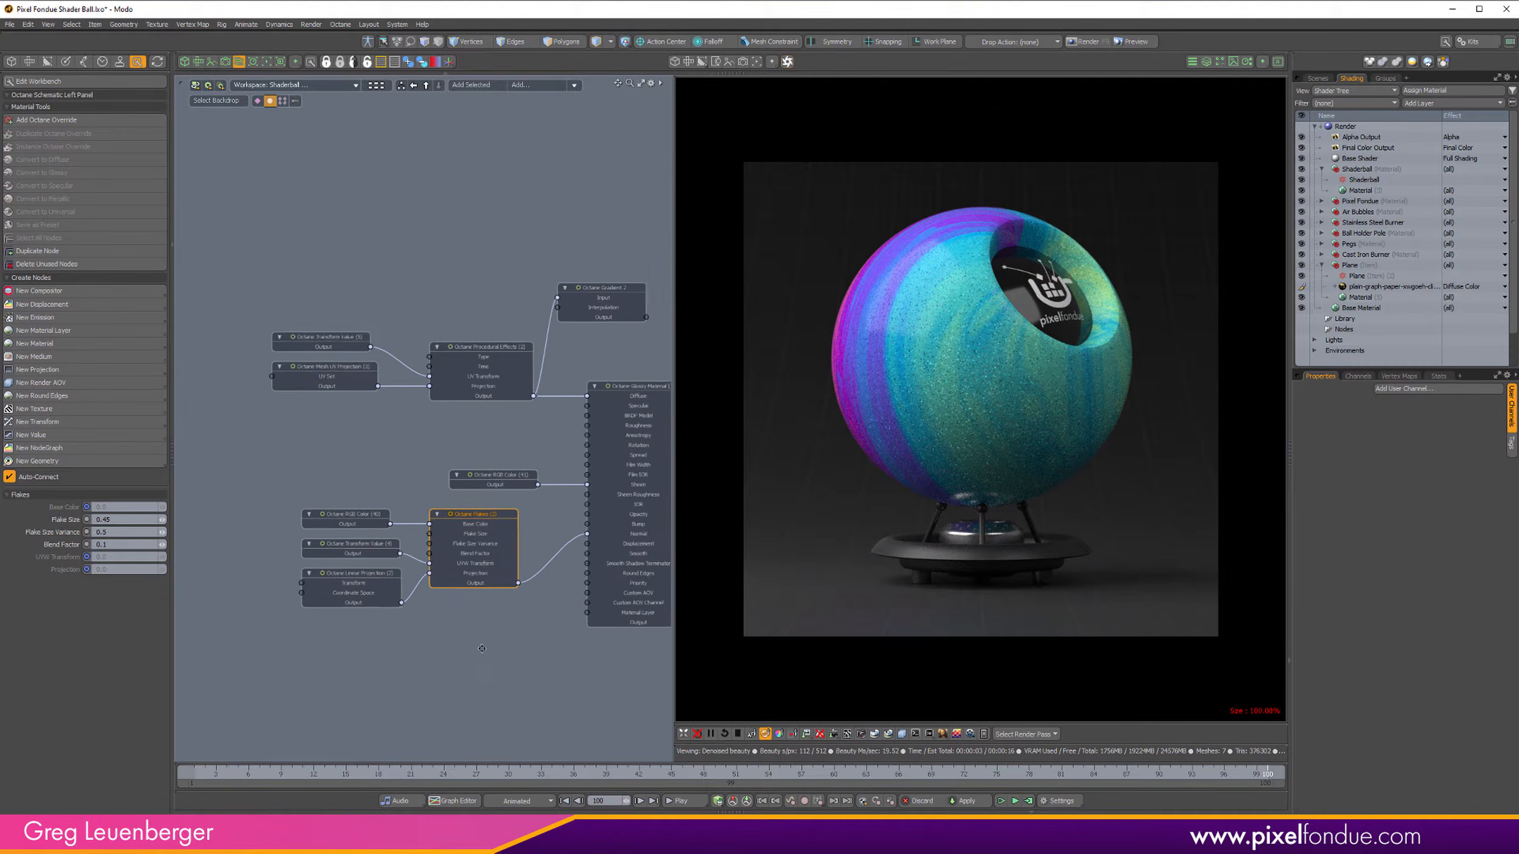
left_click_drag(522, 665, 373, 647, "alt")
left_click(469, 384)
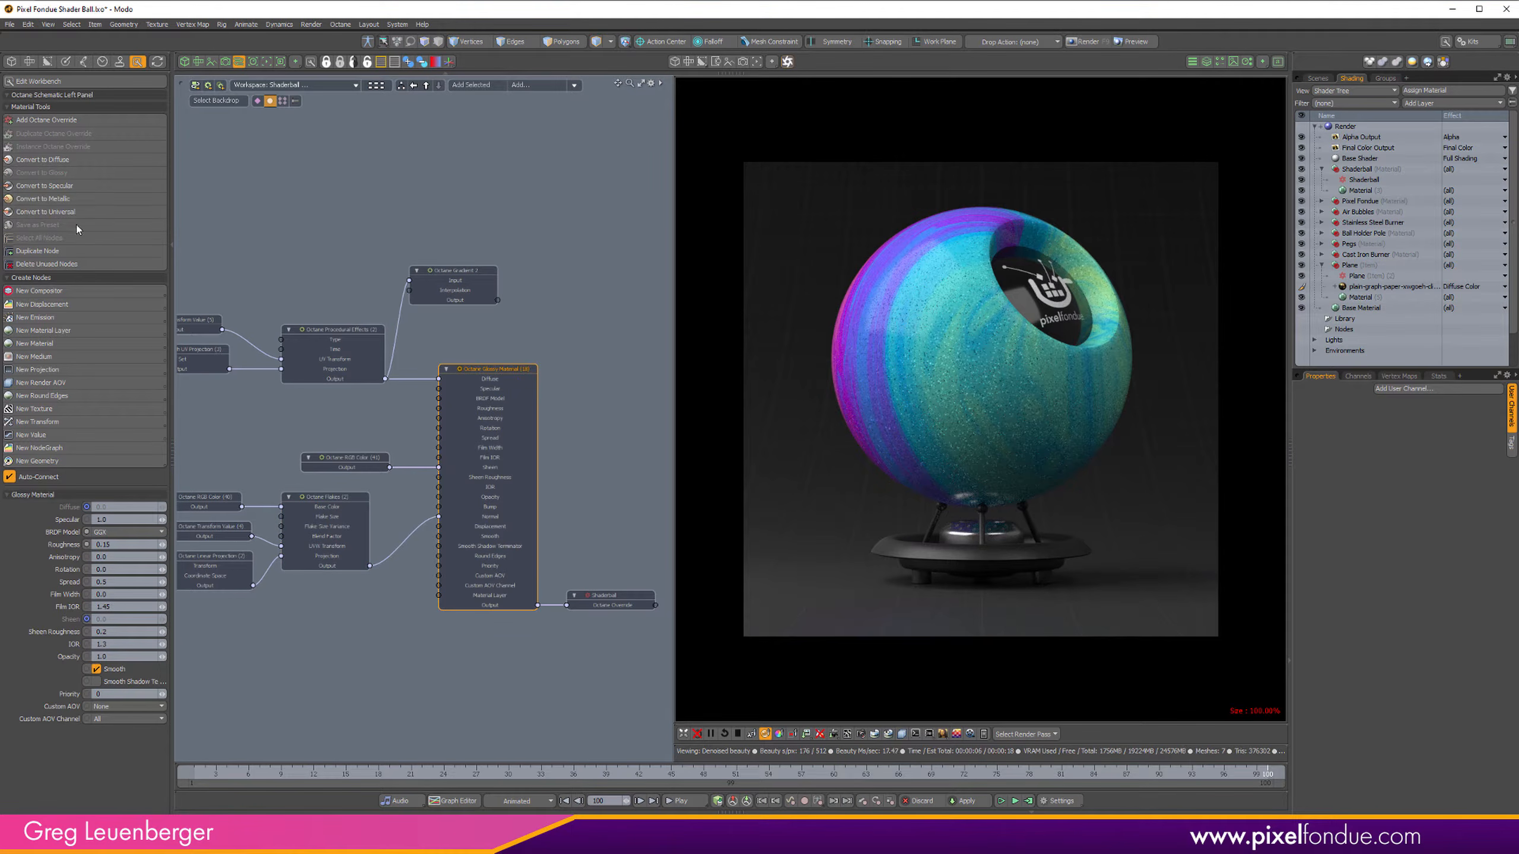
left_click(80, 186)
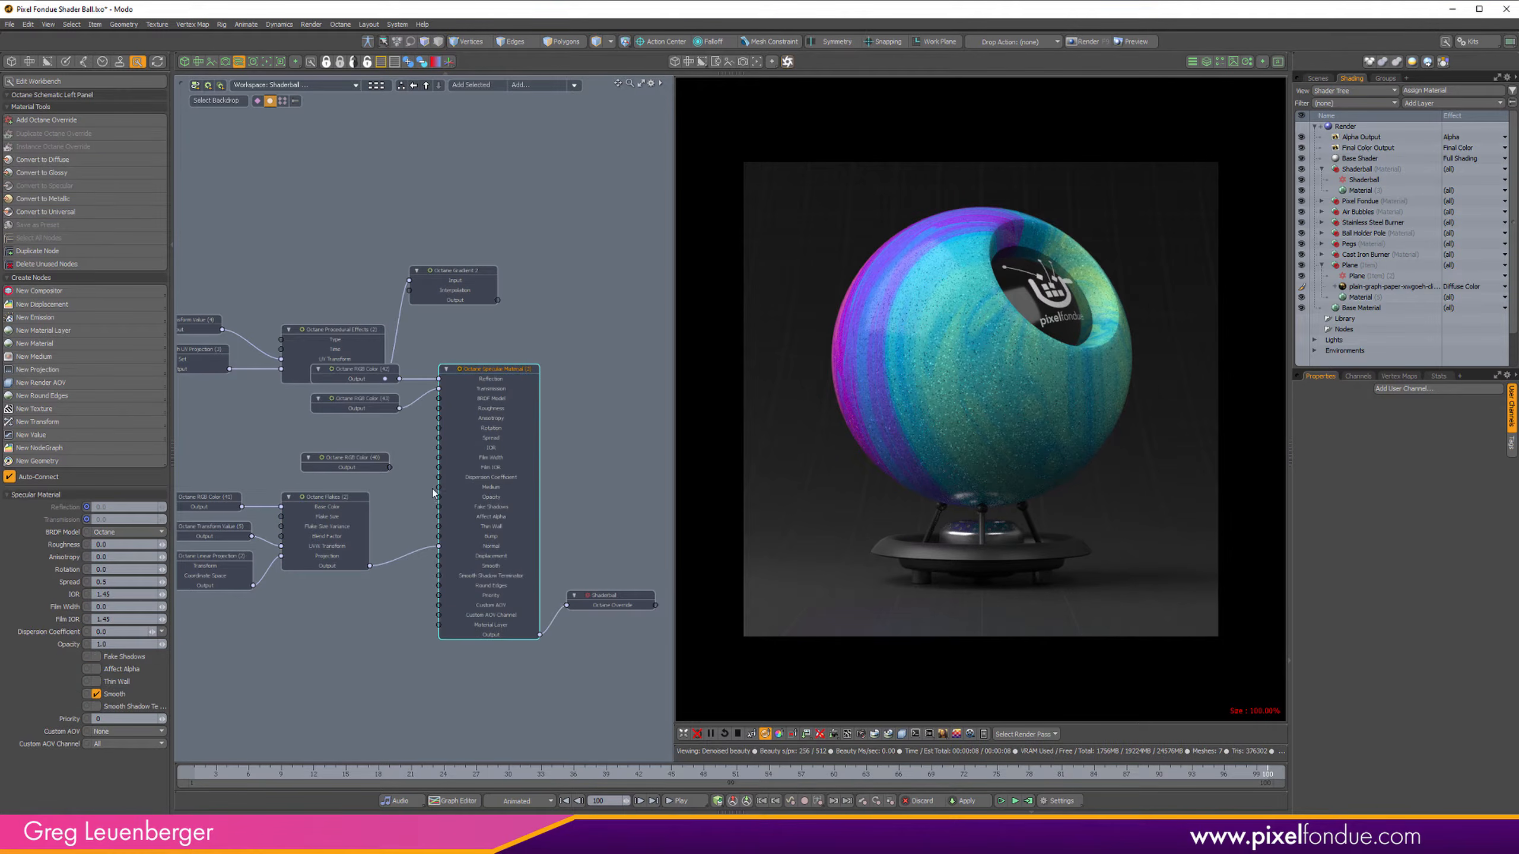
left_click_drag(434, 492, 540, 479, "alt")
key("Delete")
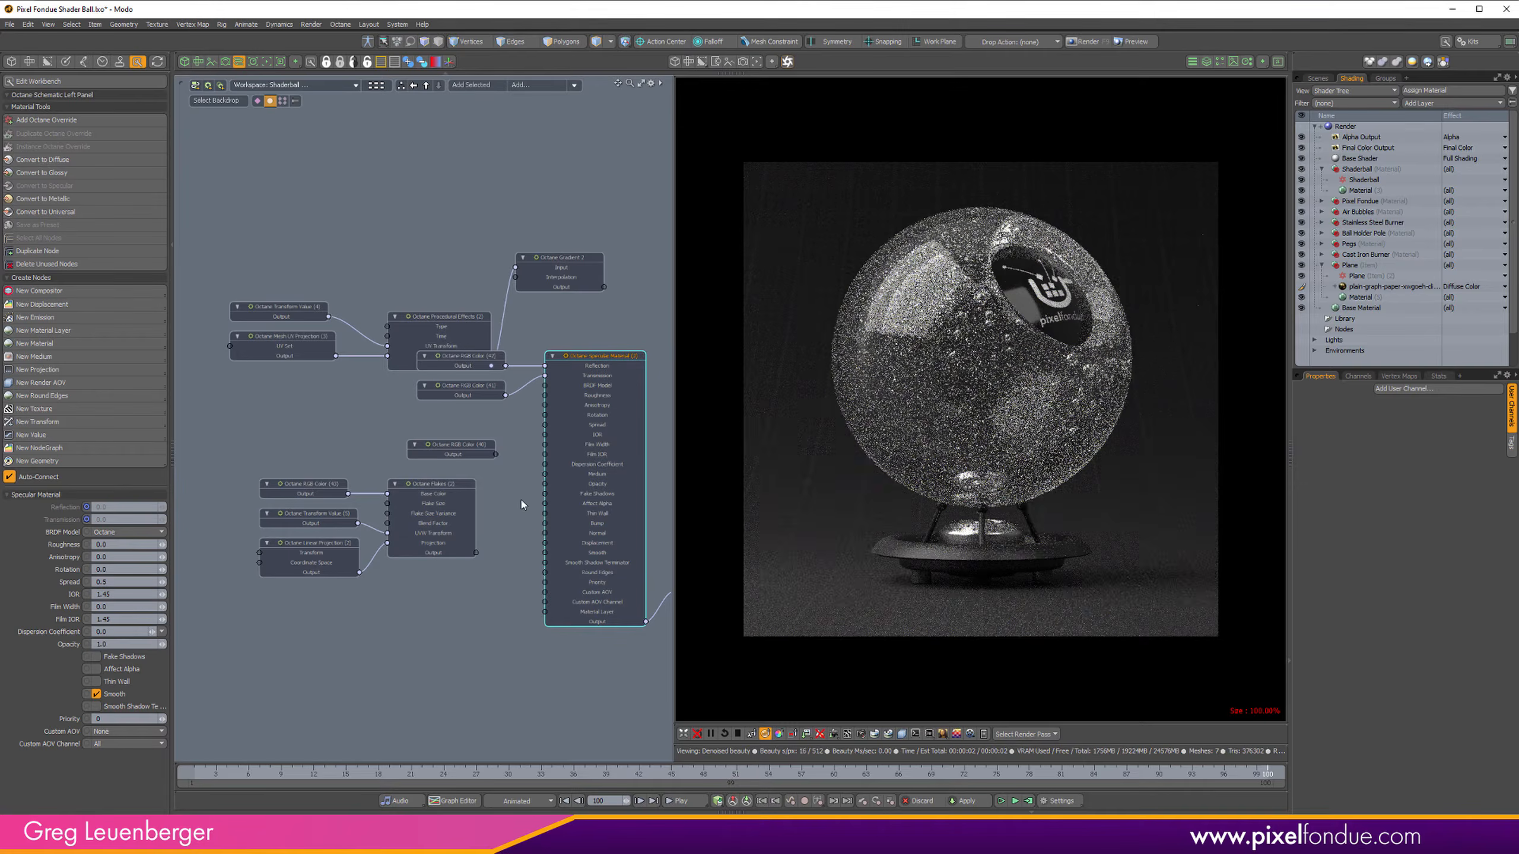
Step: Rearrange the schematic by moving the procedural effects nodes above and the flakes nodes below the specular material's inputs
left_click(461, 316)
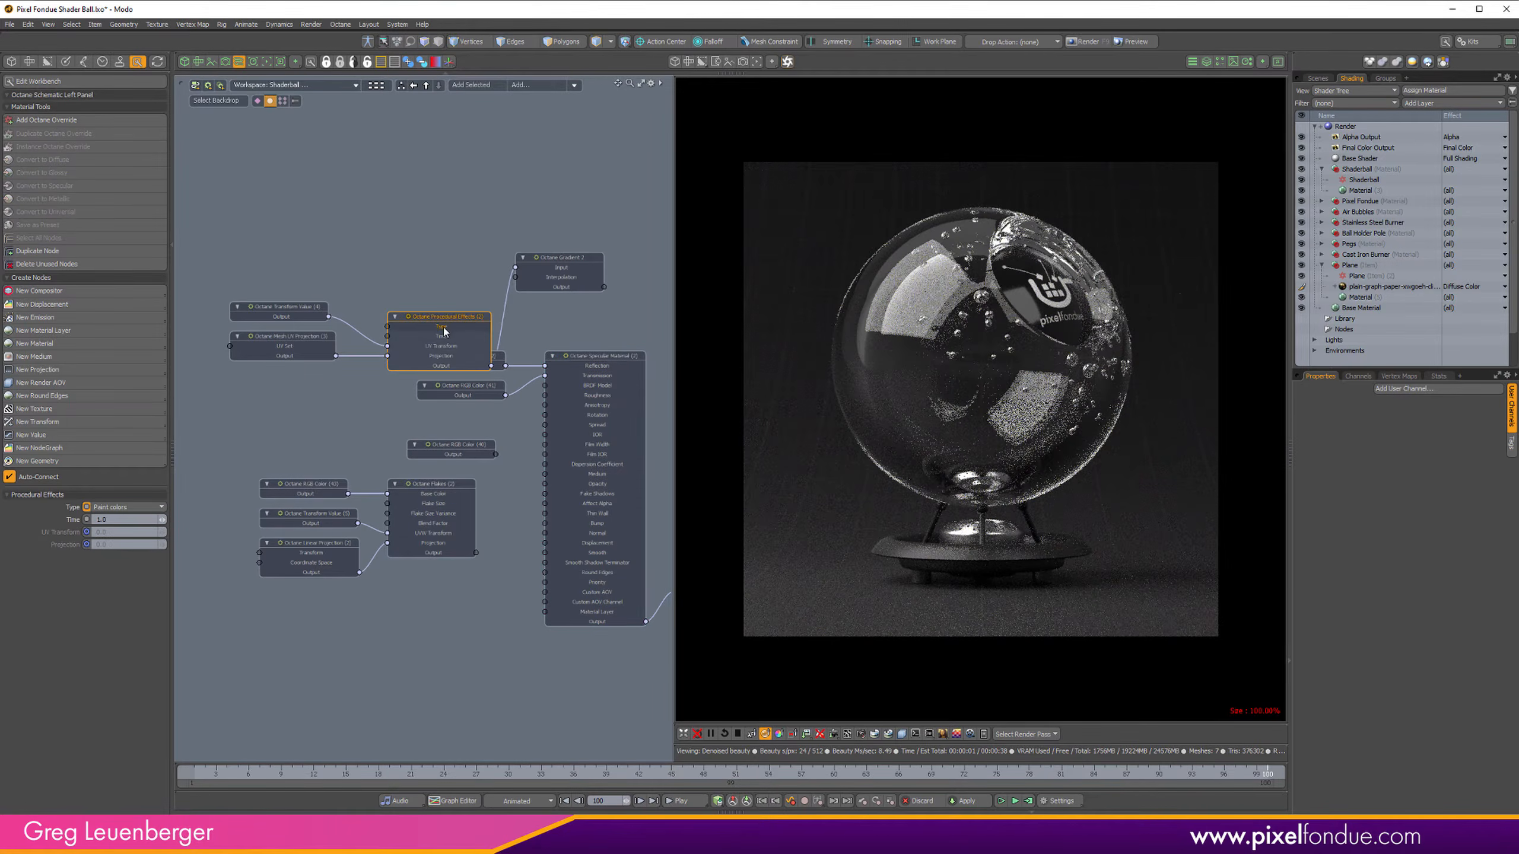
left_click_drag(445, 316, 424, 217)
left_click_drag(618, 204, 256, 357)
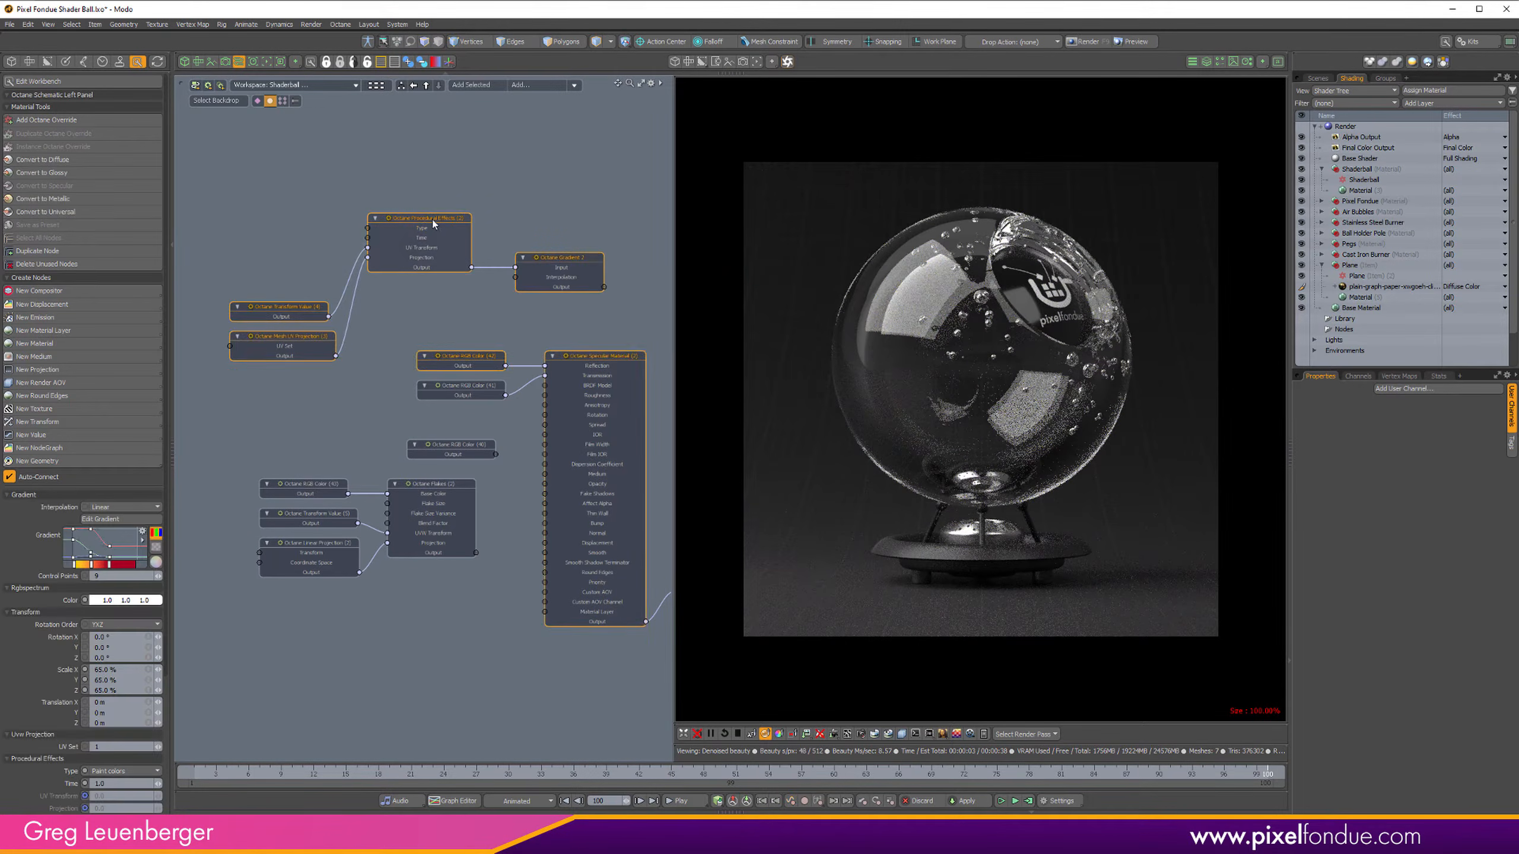
left_click_drag(431, 219, 437, 197)
left_click(485, 288)
left_click(472, 335)
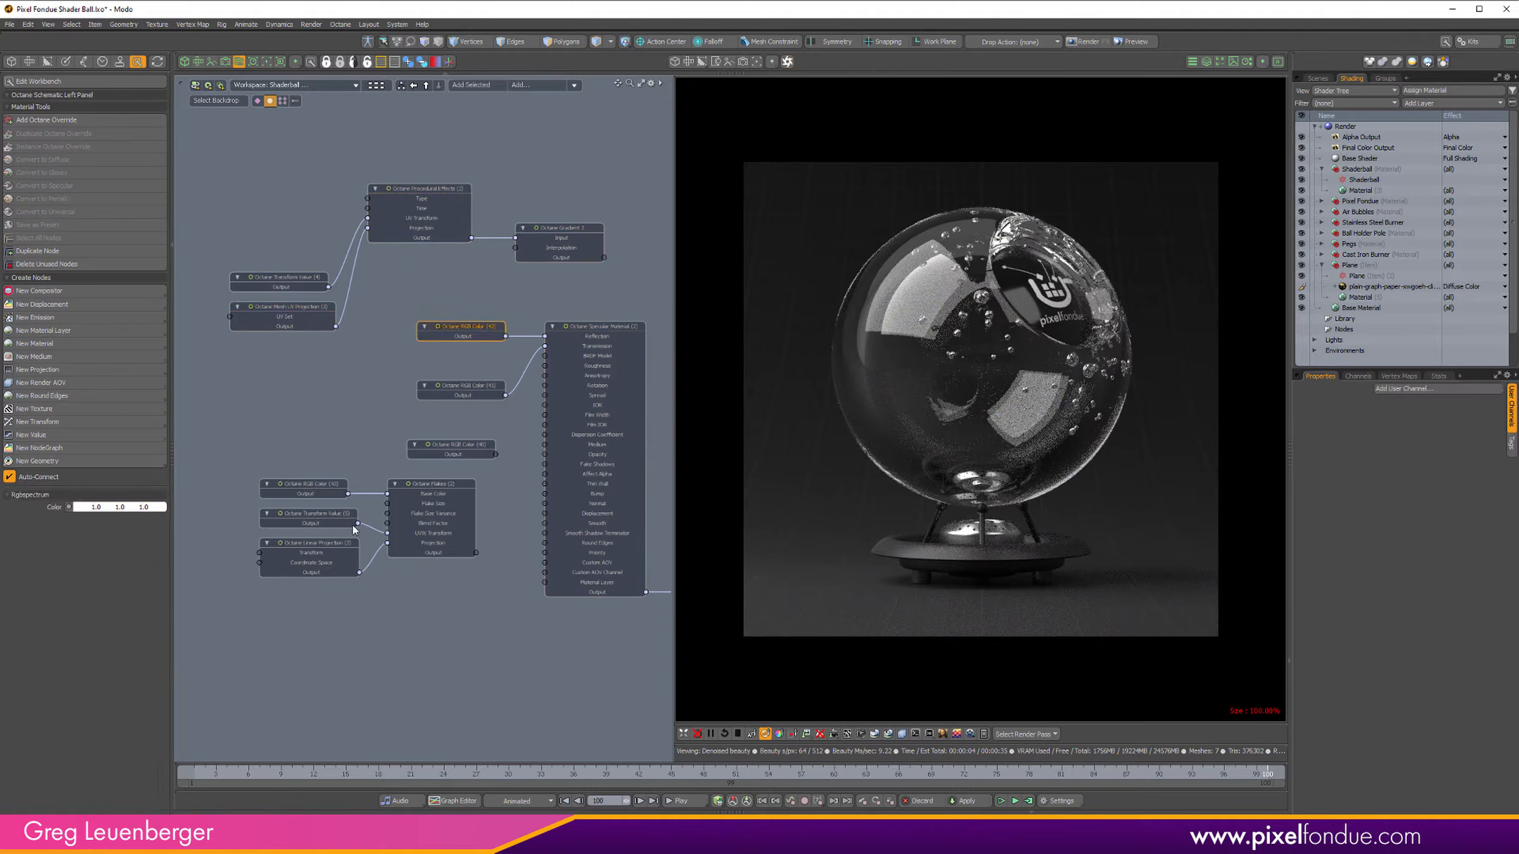
left_click_drag(237, 605, 424, 658)
left_click(392, 475)
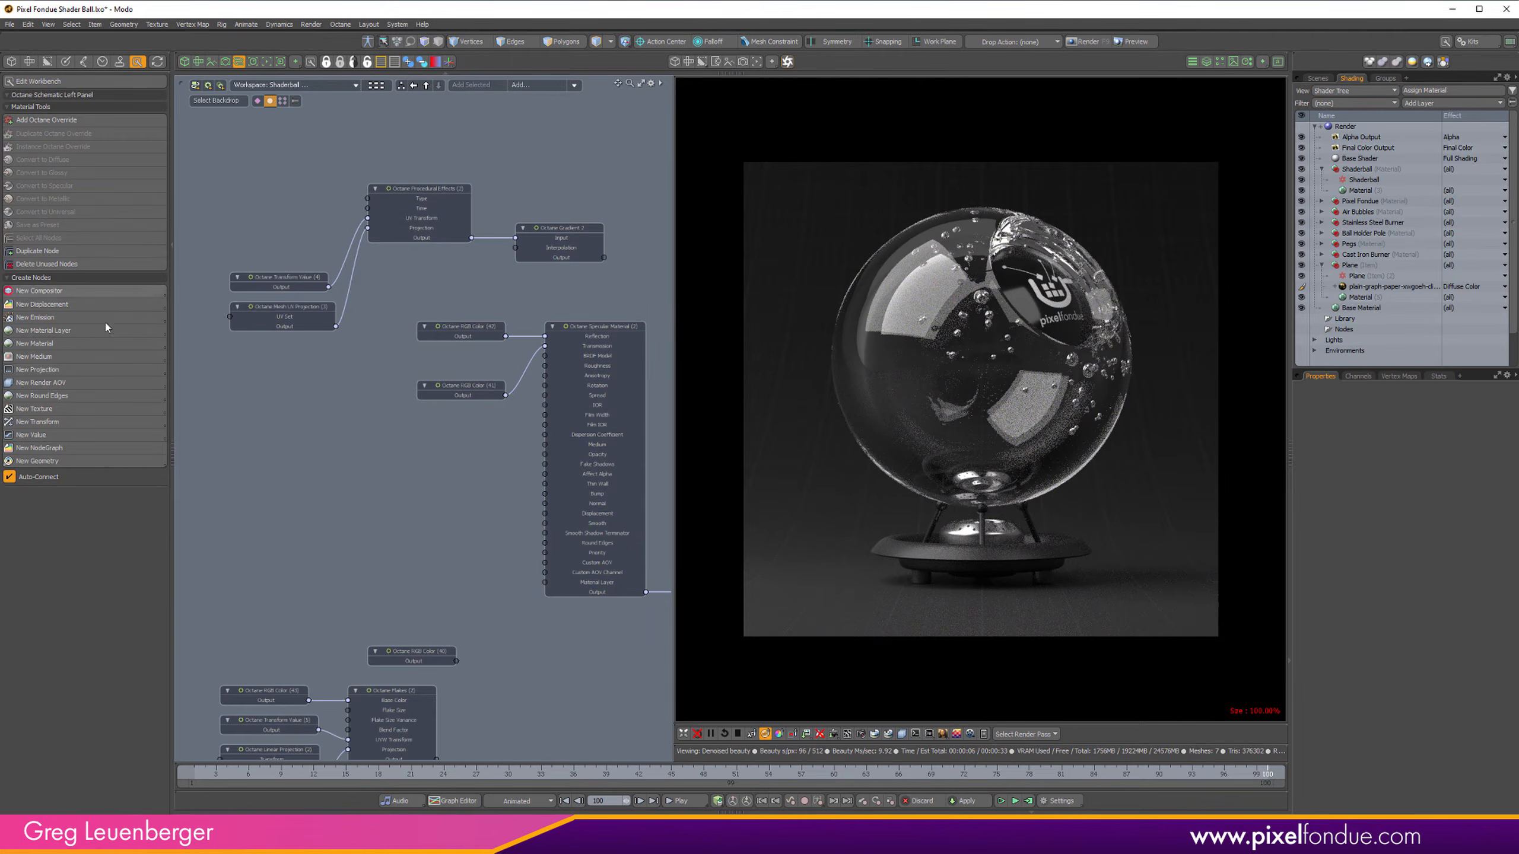
Step: Disconnect the RGB color node from the specular material's Reflection input and move it aside
scroll(542, 335, "up", 1)
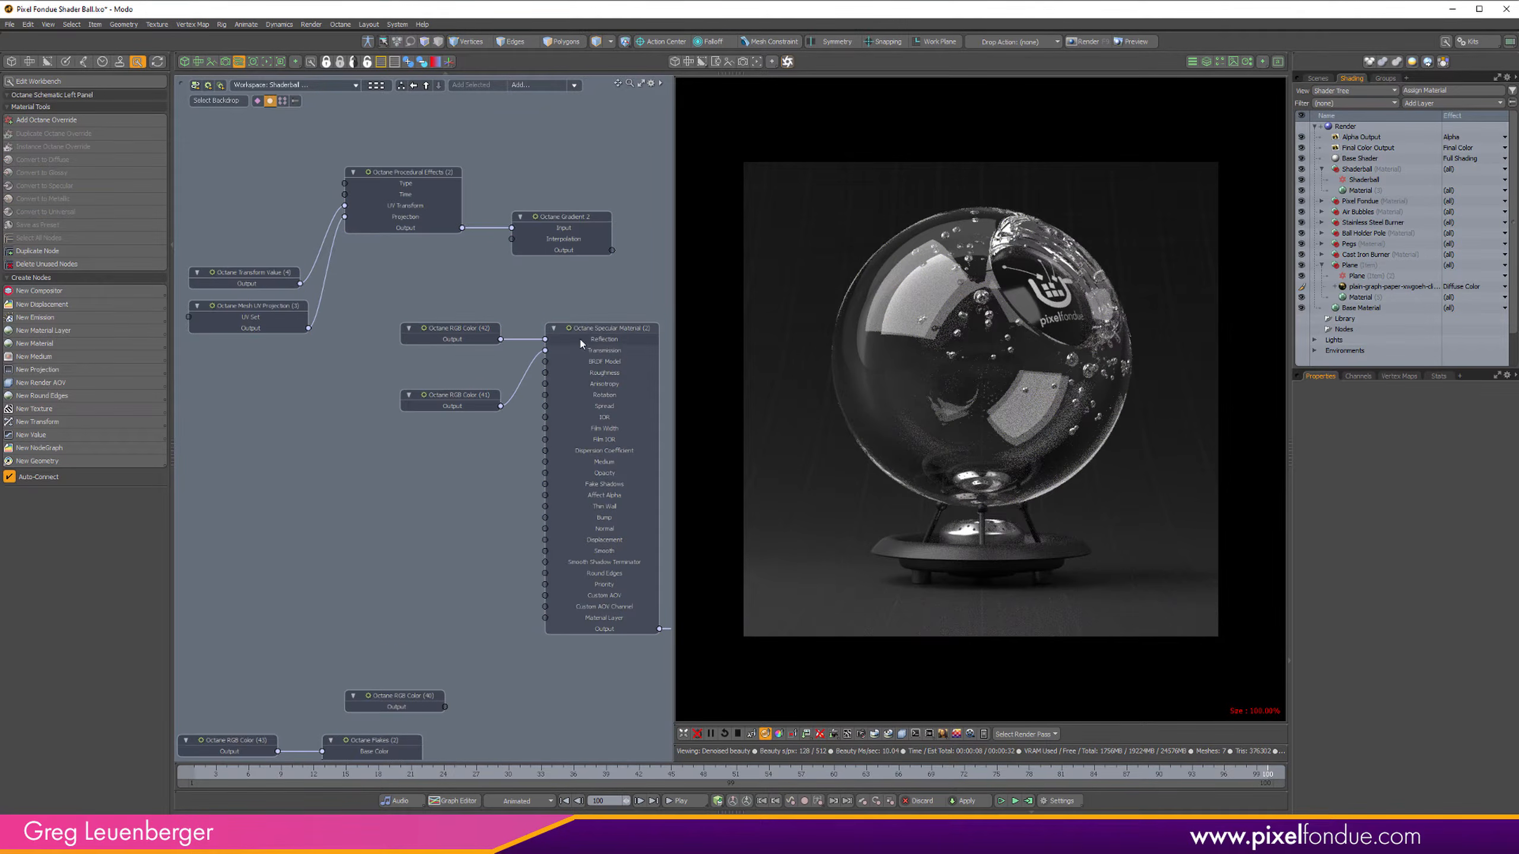
left_click(581, 339)
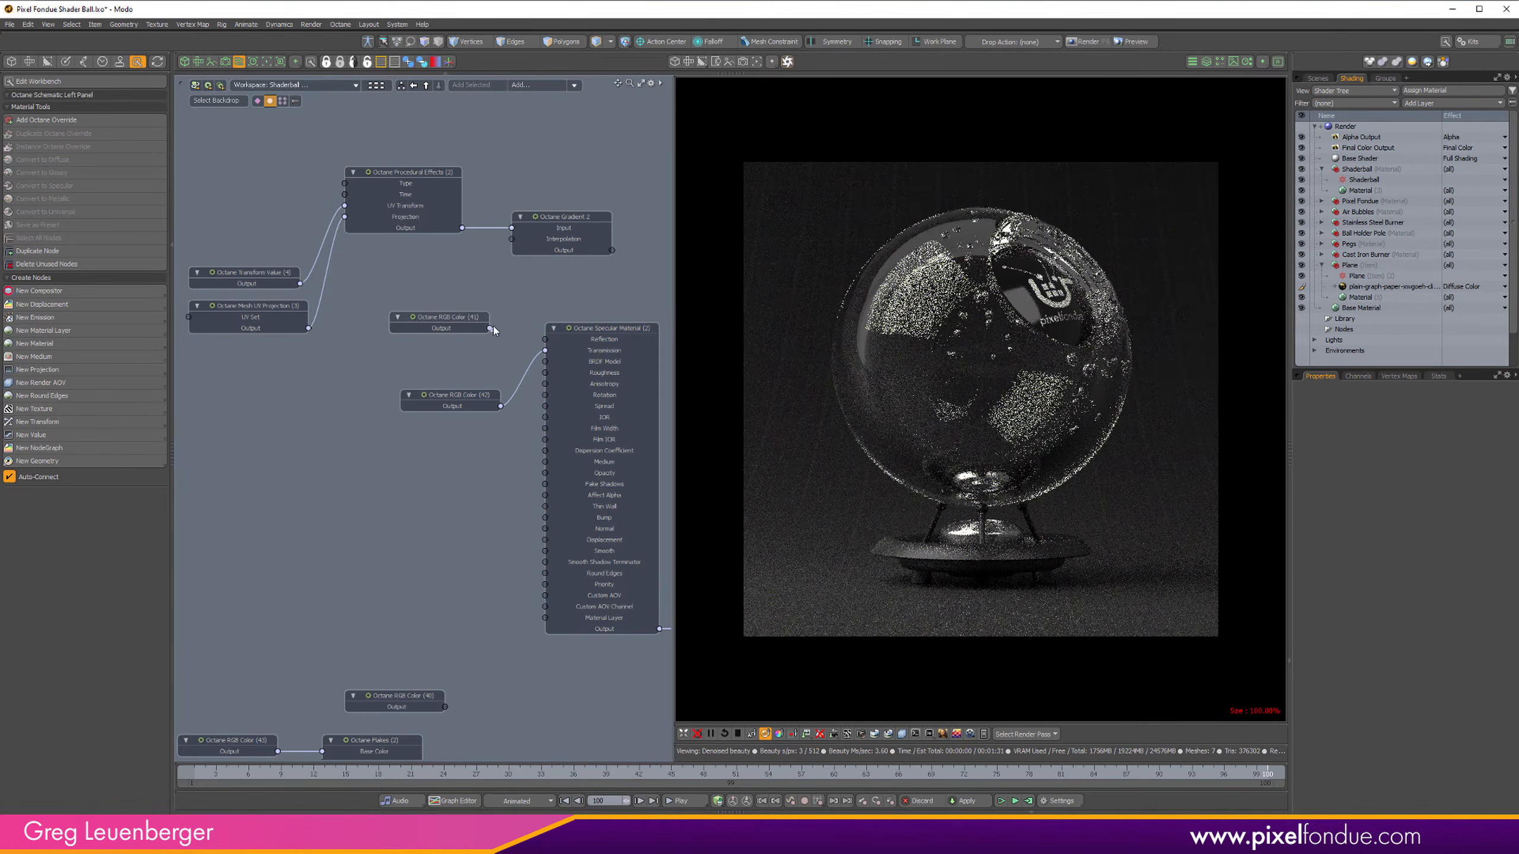
left_click_drag(489, 328, 463, 274)
Step: Create an Iridescent texture on the specular material's Reflection input and enable Thin Wall on the material
left_click(586, 340)
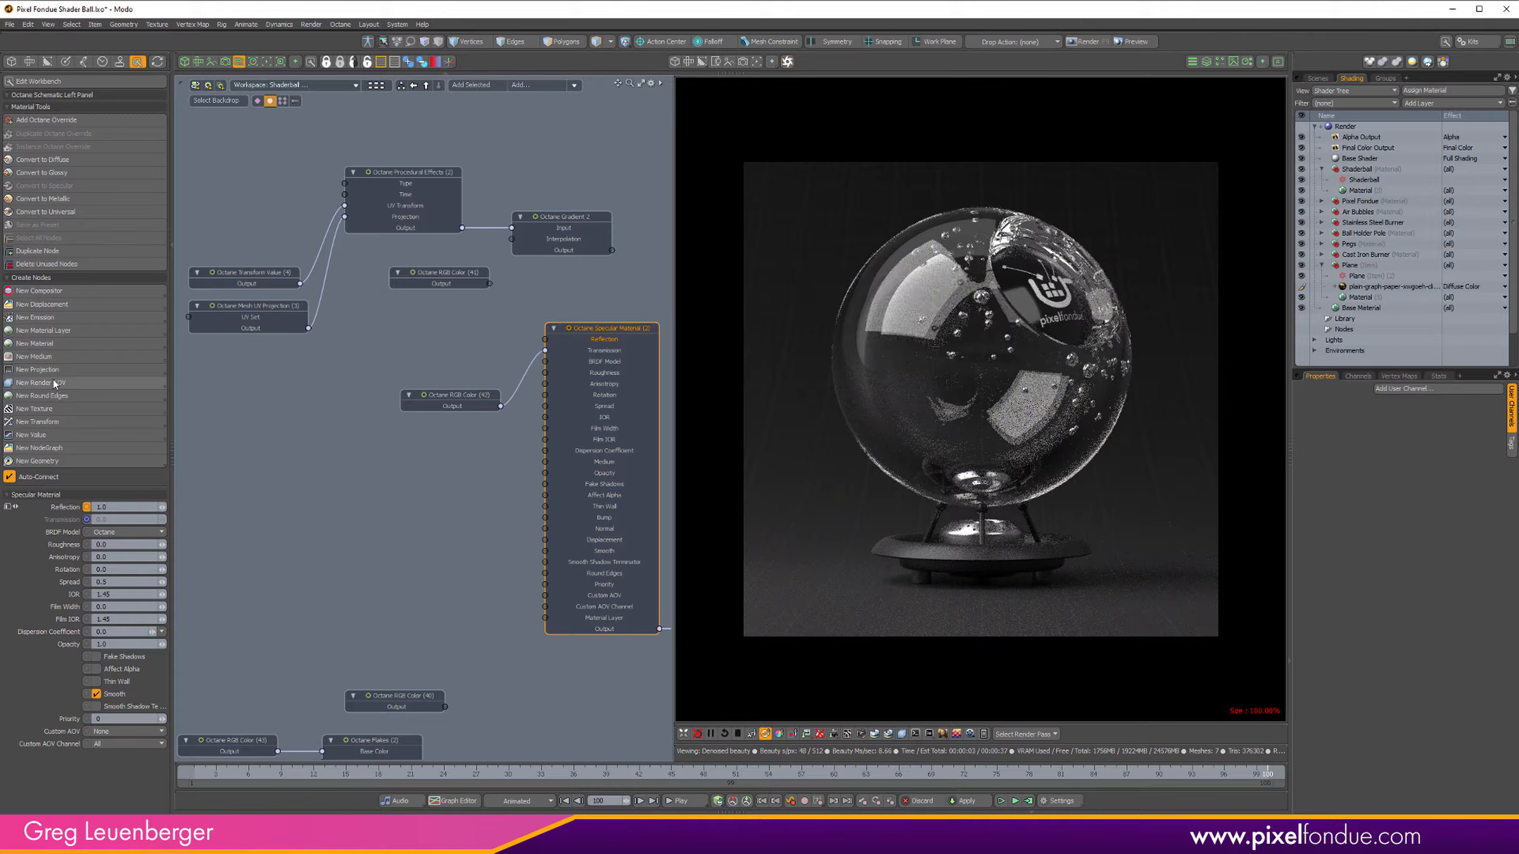
left_click(106, 414)
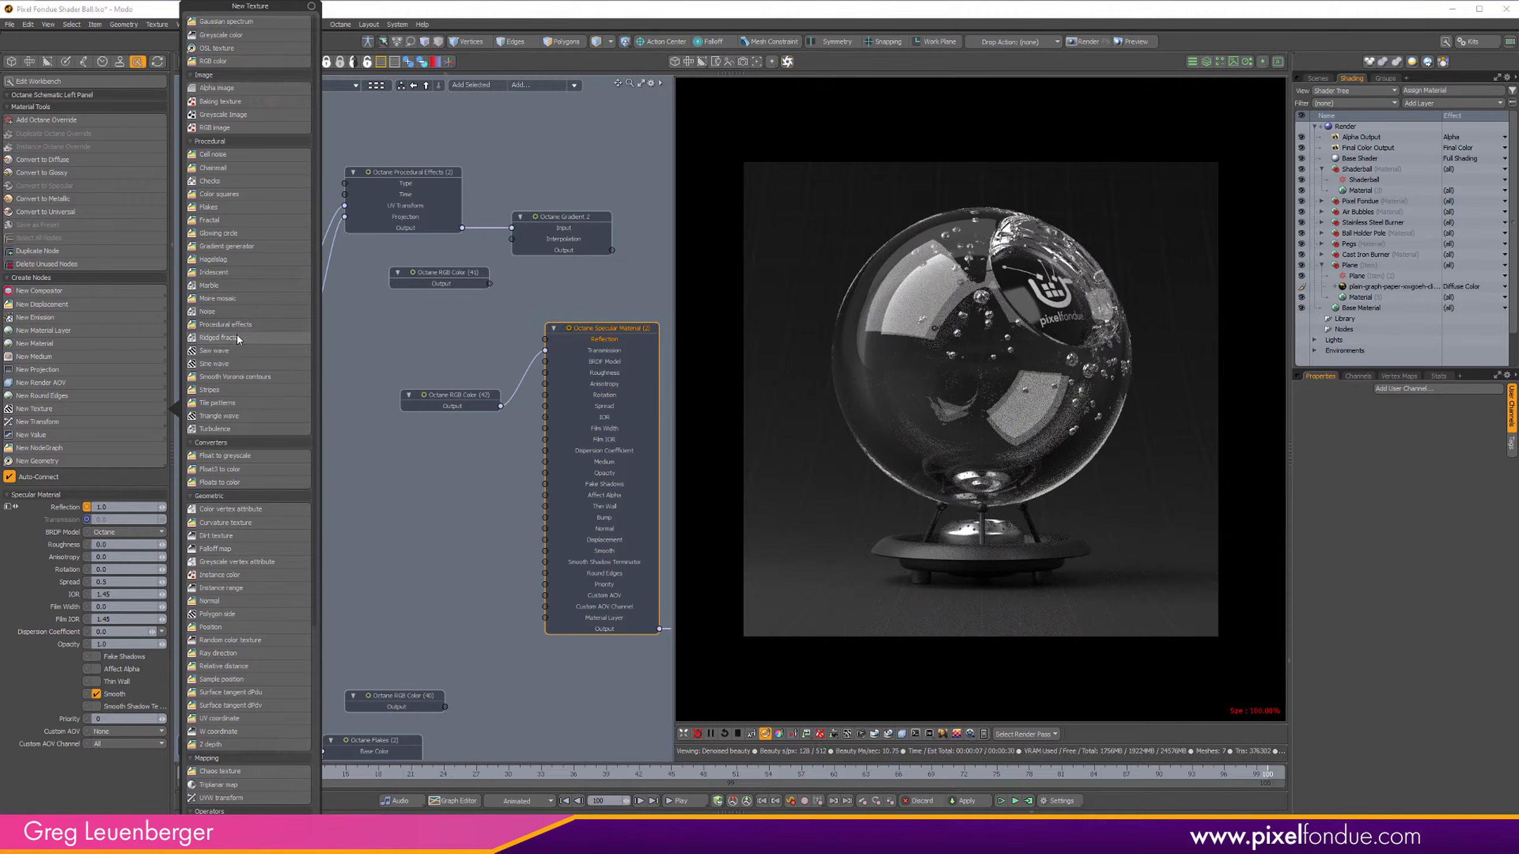
left_click(228, 276)
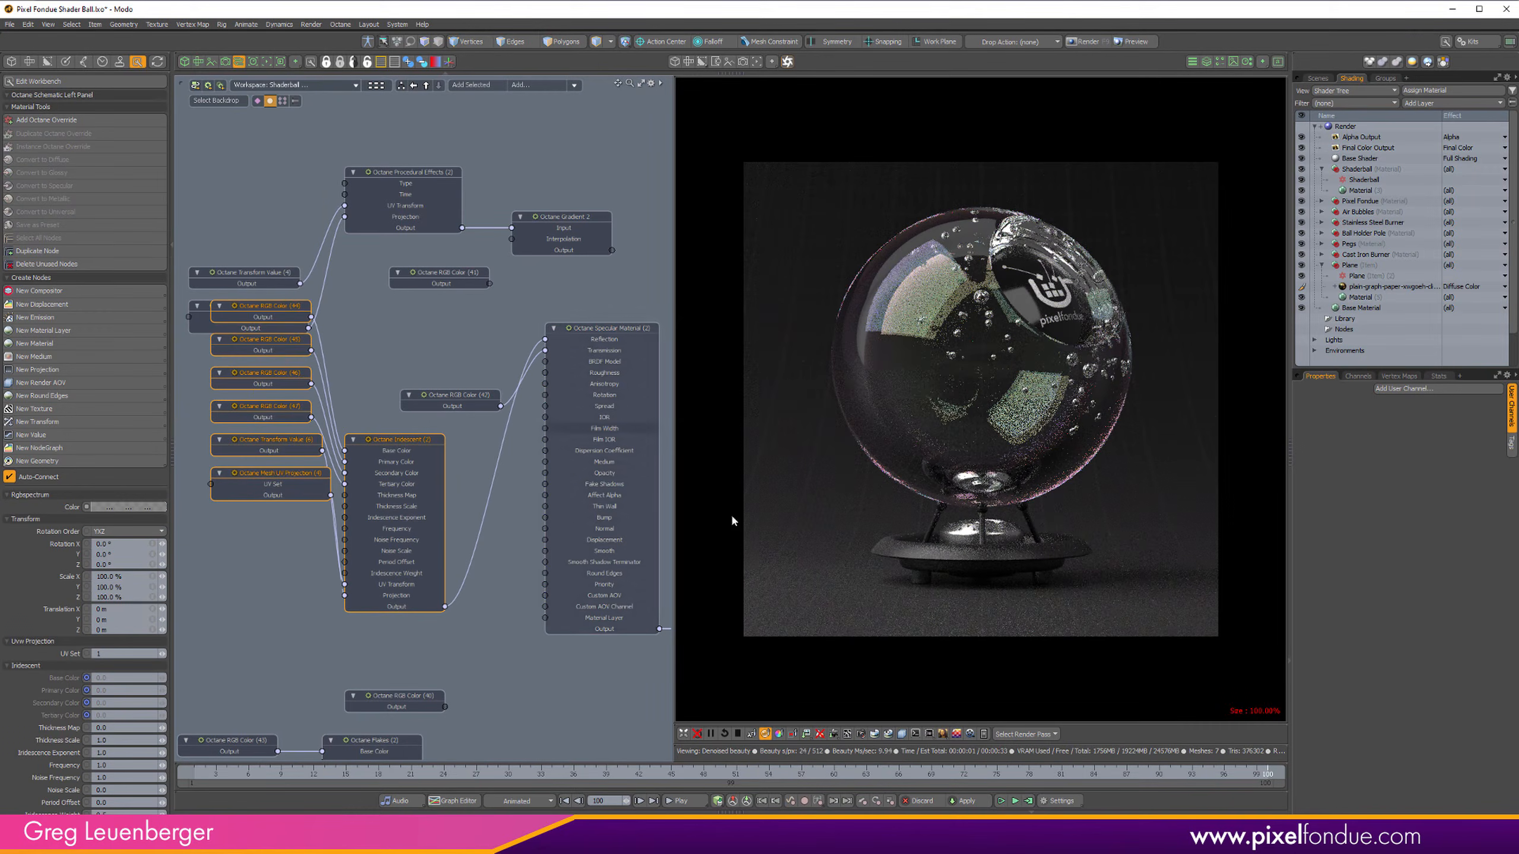
left_click(620, 327)
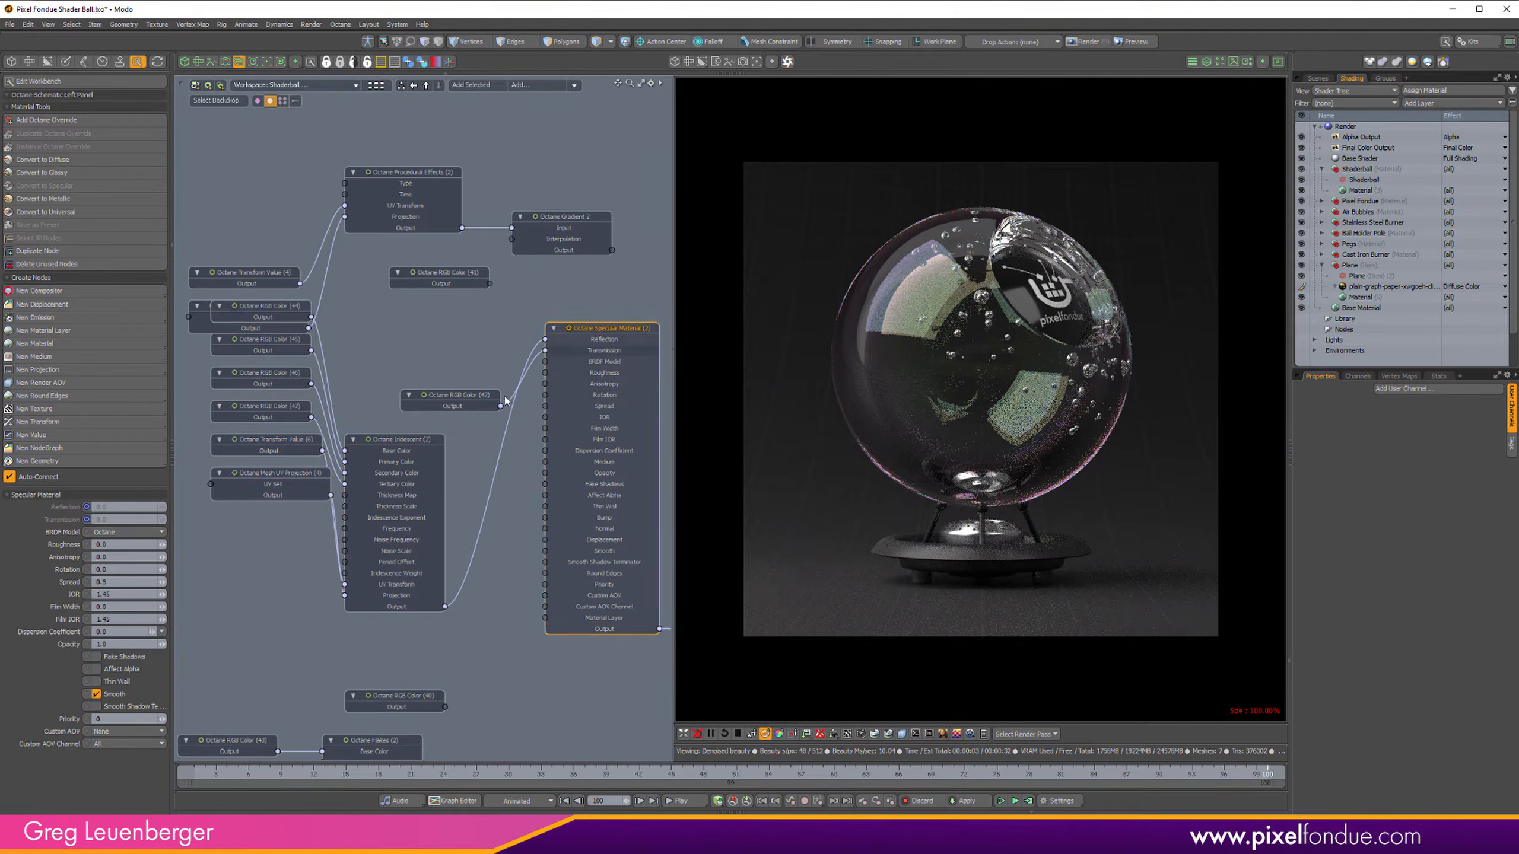
left_click(123, 682)
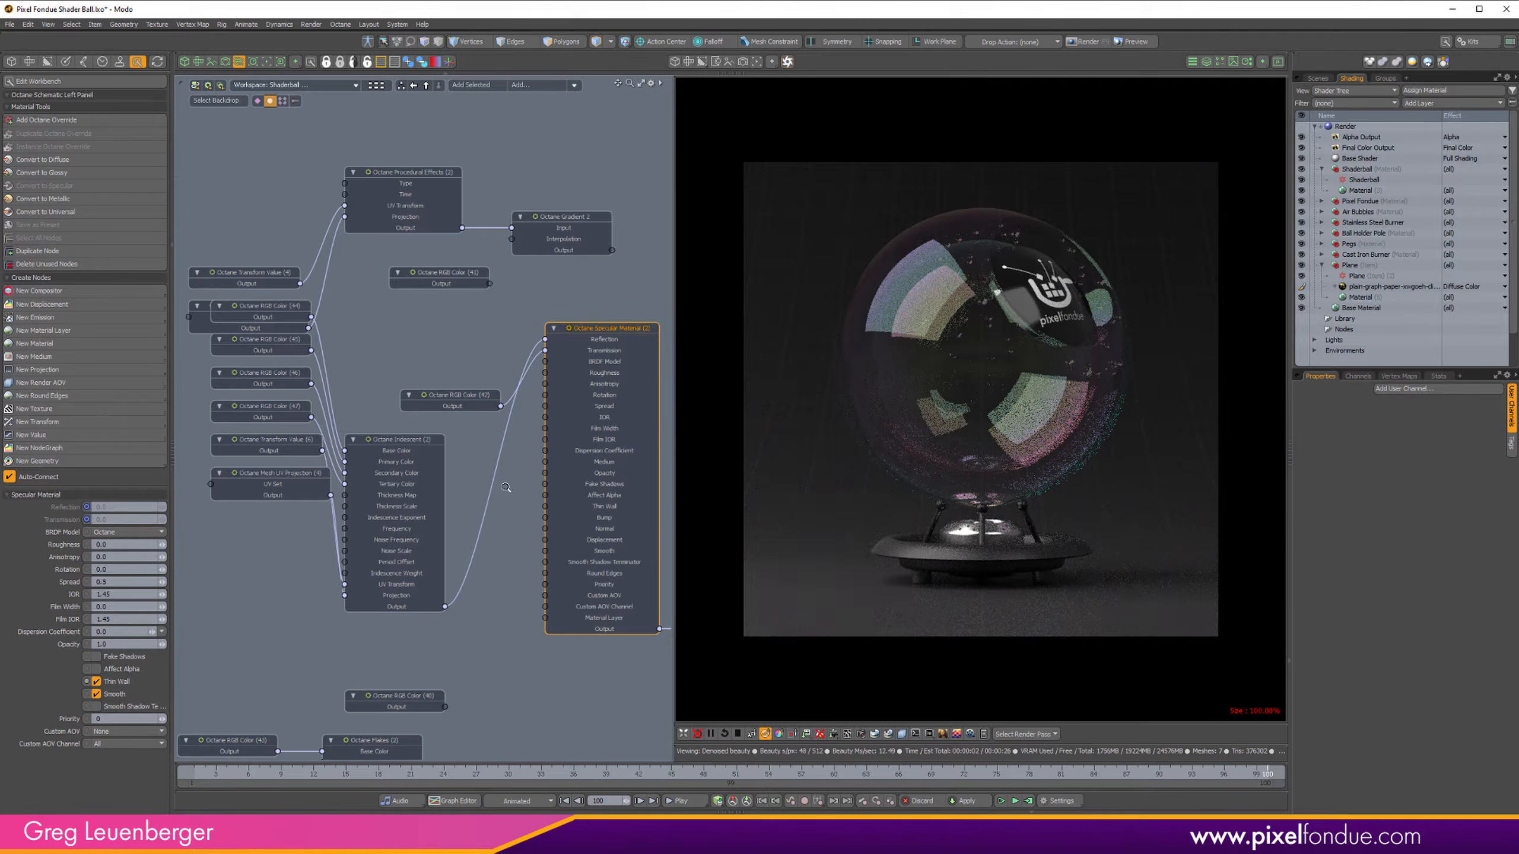
Step: Connect the Iridescent texture's output to the specular material's Transmission input in place of the RGB color
scroll(506, 487, "up", 2)
left_click_drag(430, 633, 606, 321)
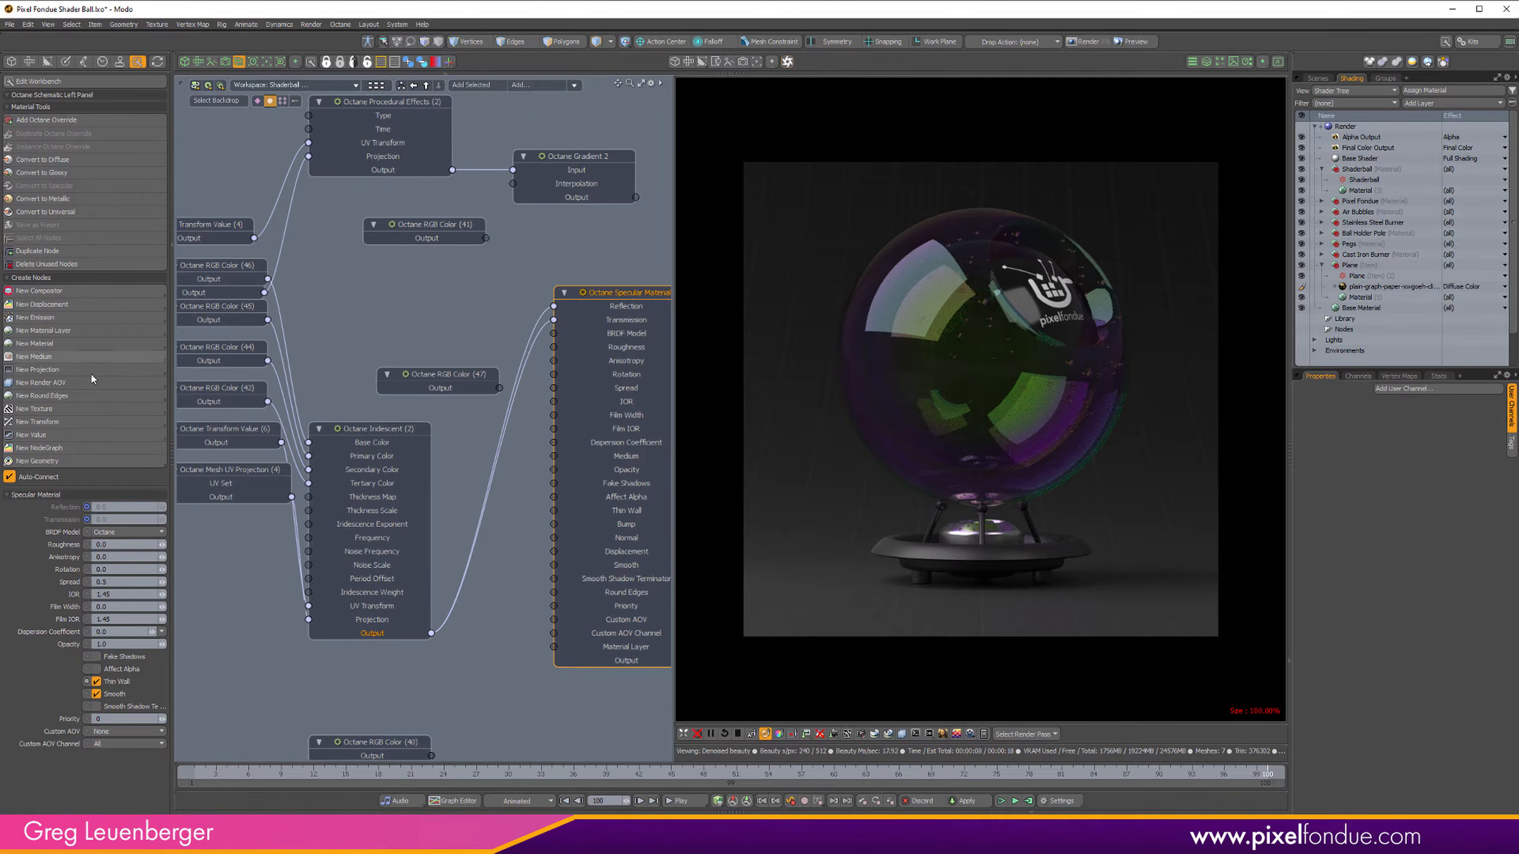
left_click(57, 410)
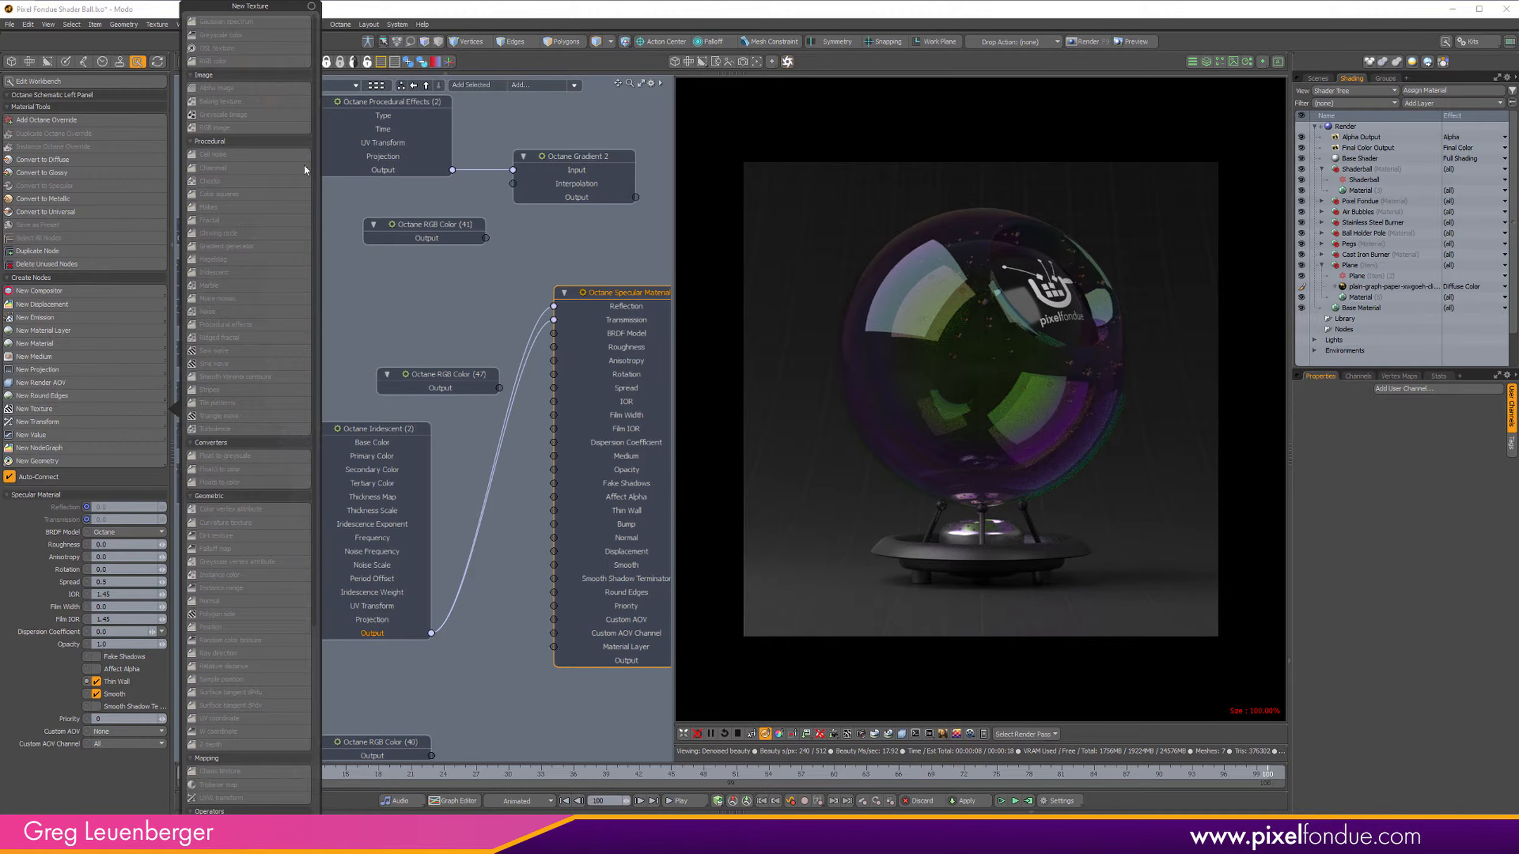
left_click(334, 198)
left_click(57, 409)
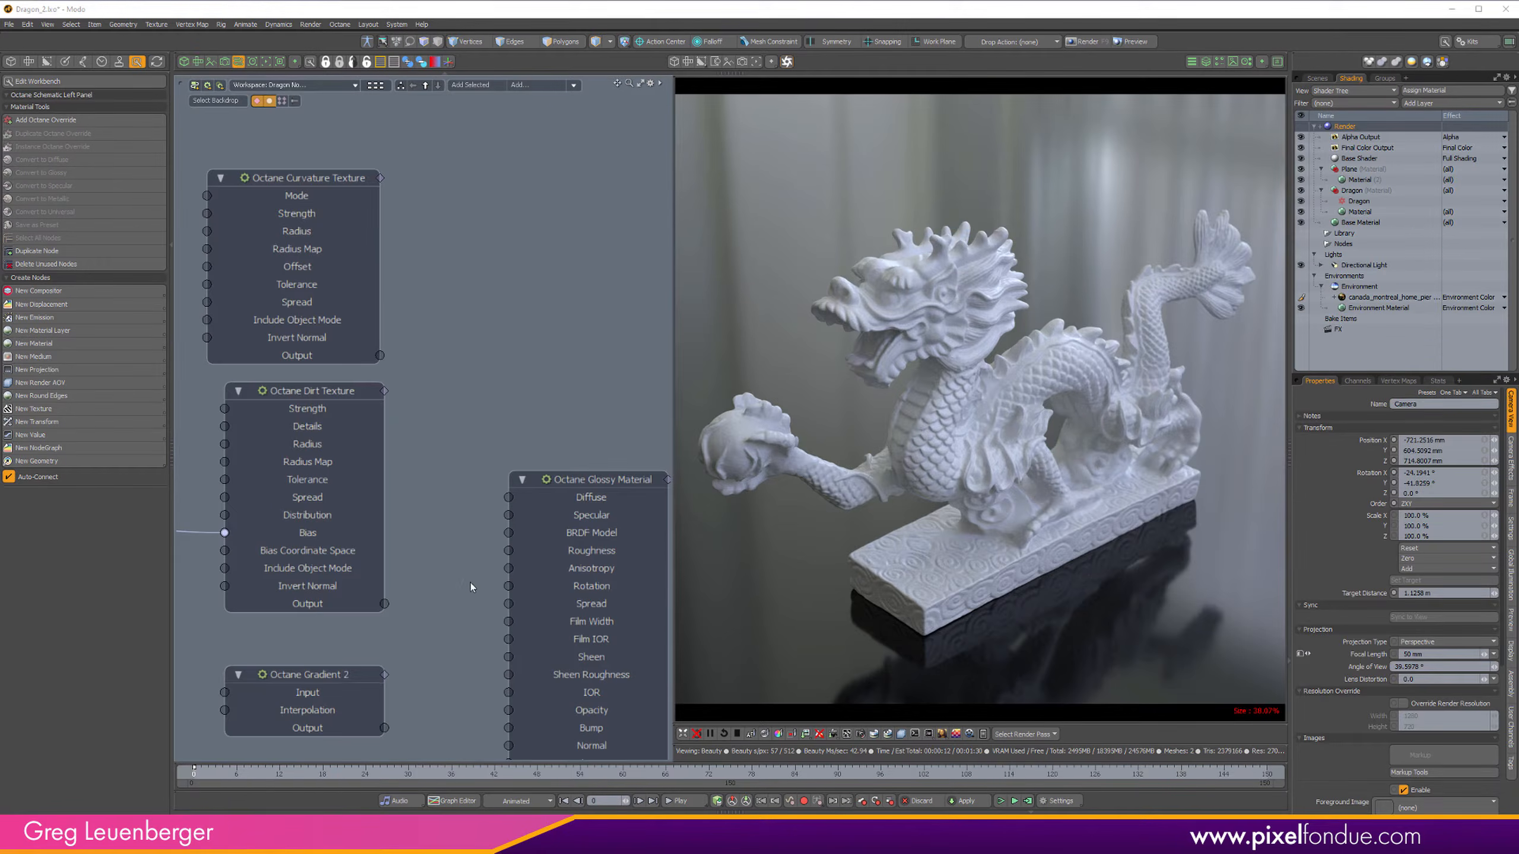
Step: Connect the Curvature Texture's output to the dragon glossy material's Diffuse input and restore the texture's Convexity mode
left_click(327, 183)
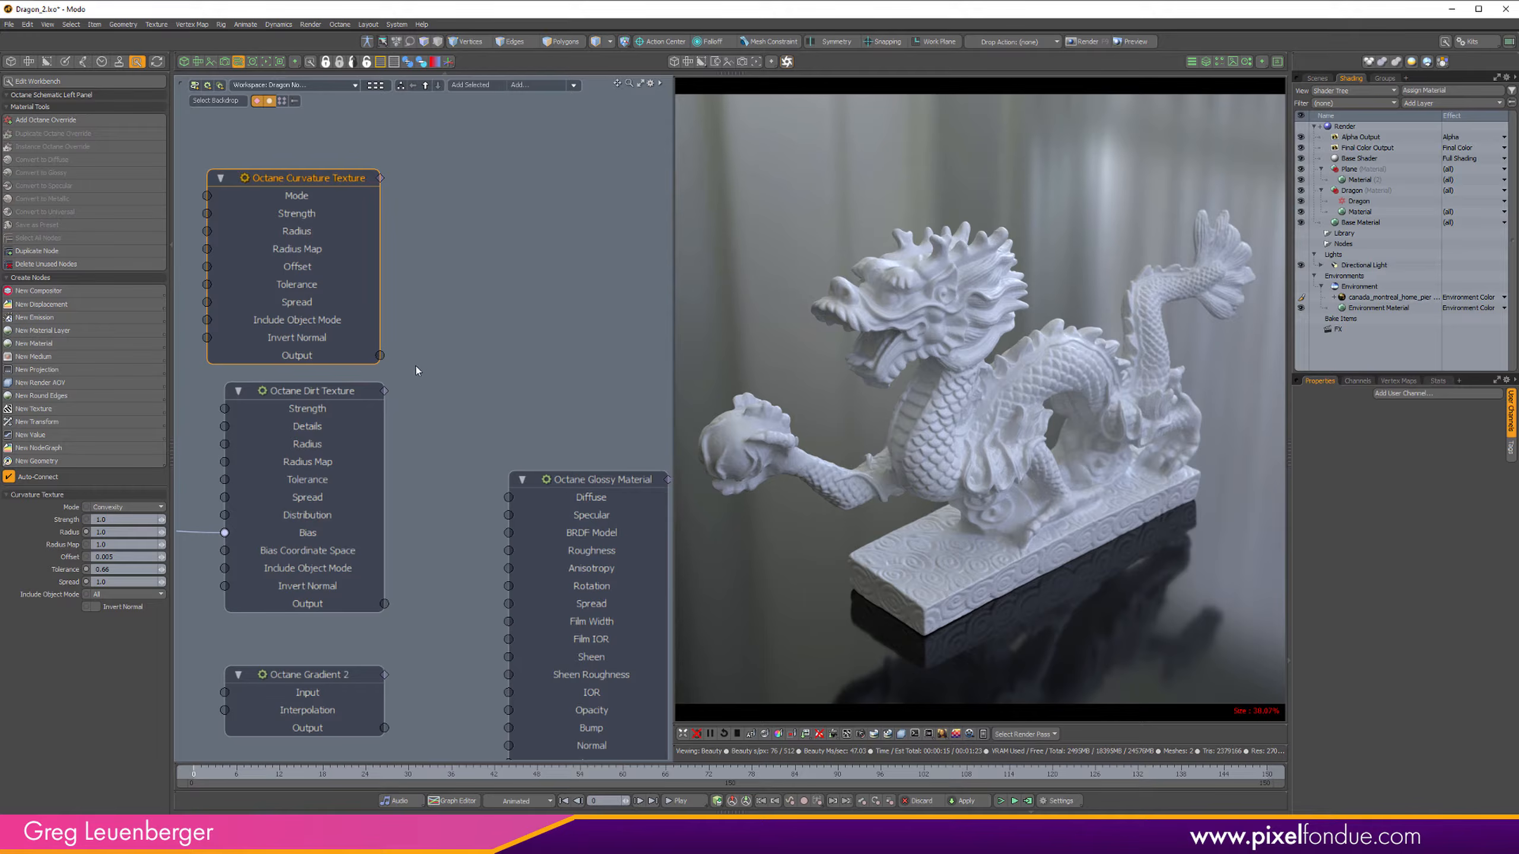
left_click_drag(380, 356, 541, 505)
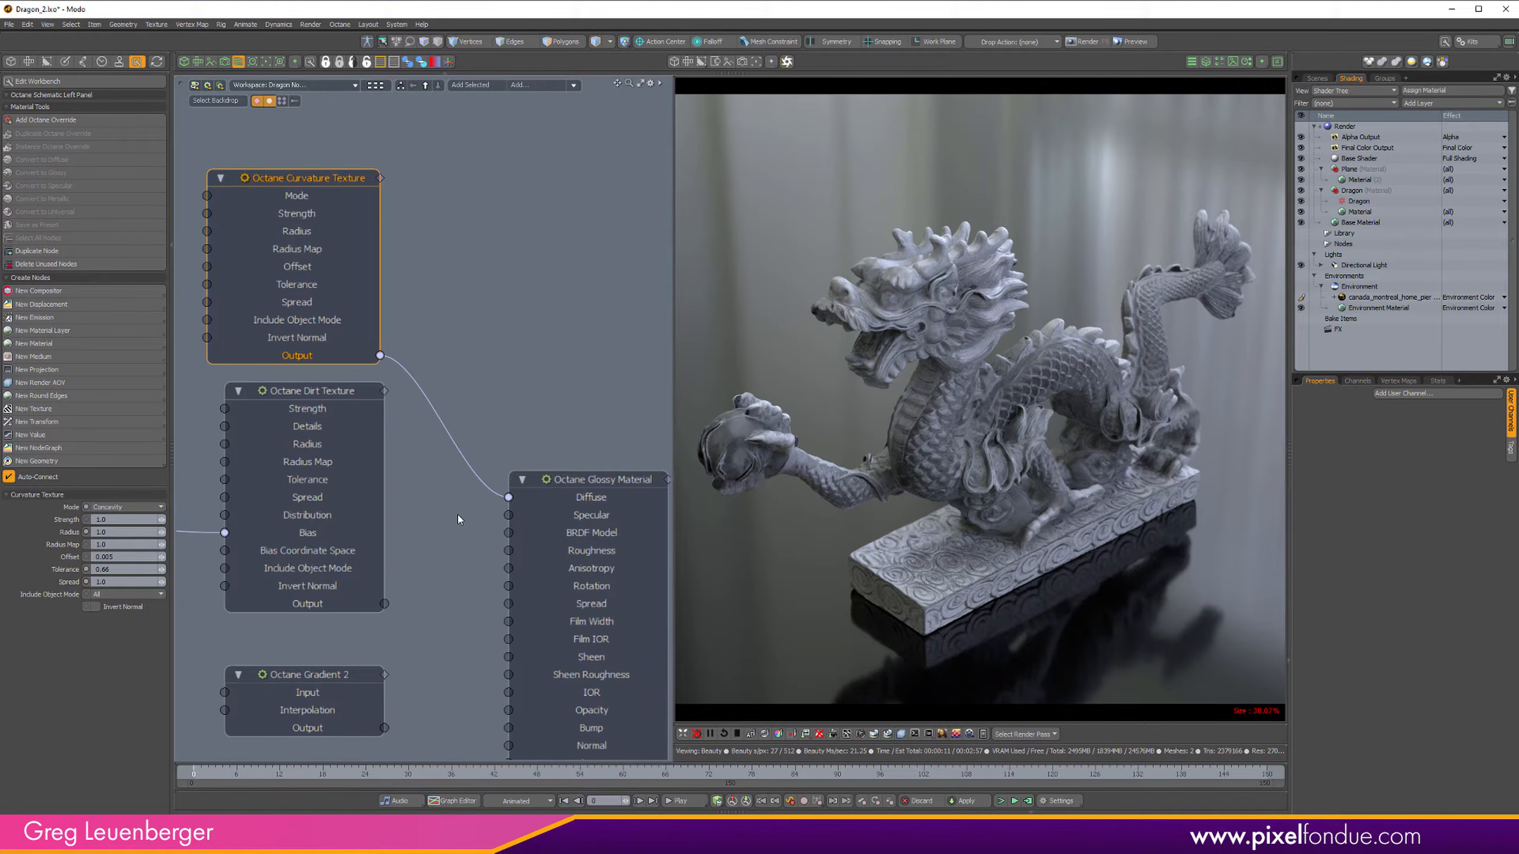
key("ctrl+z")
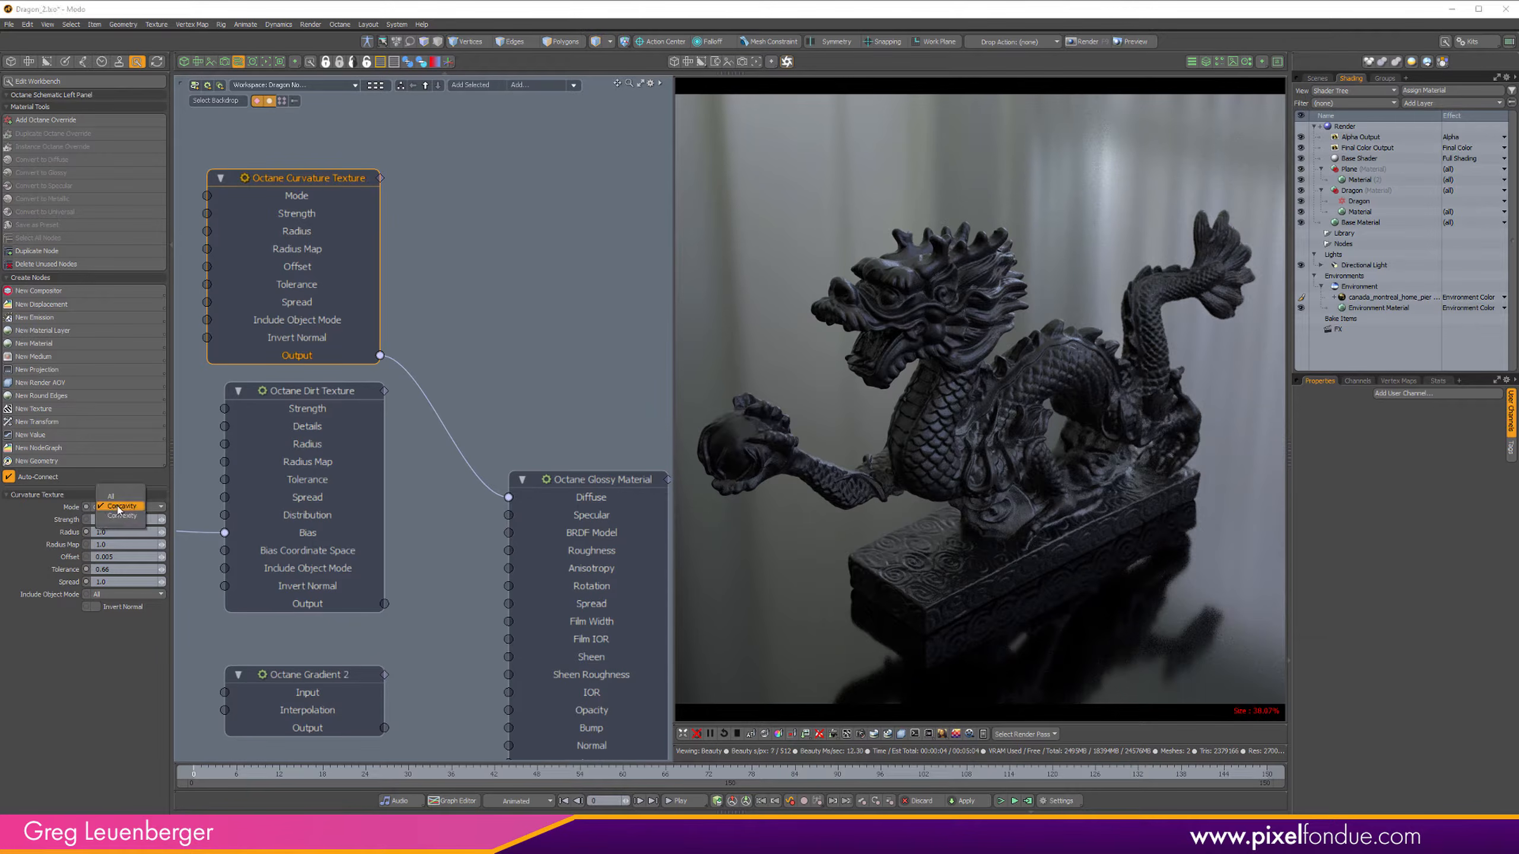
Step: Try a Tolerance of 0.25 on the Curvature Texture and settle on 0.6
left_click(119, 567)
type(".")
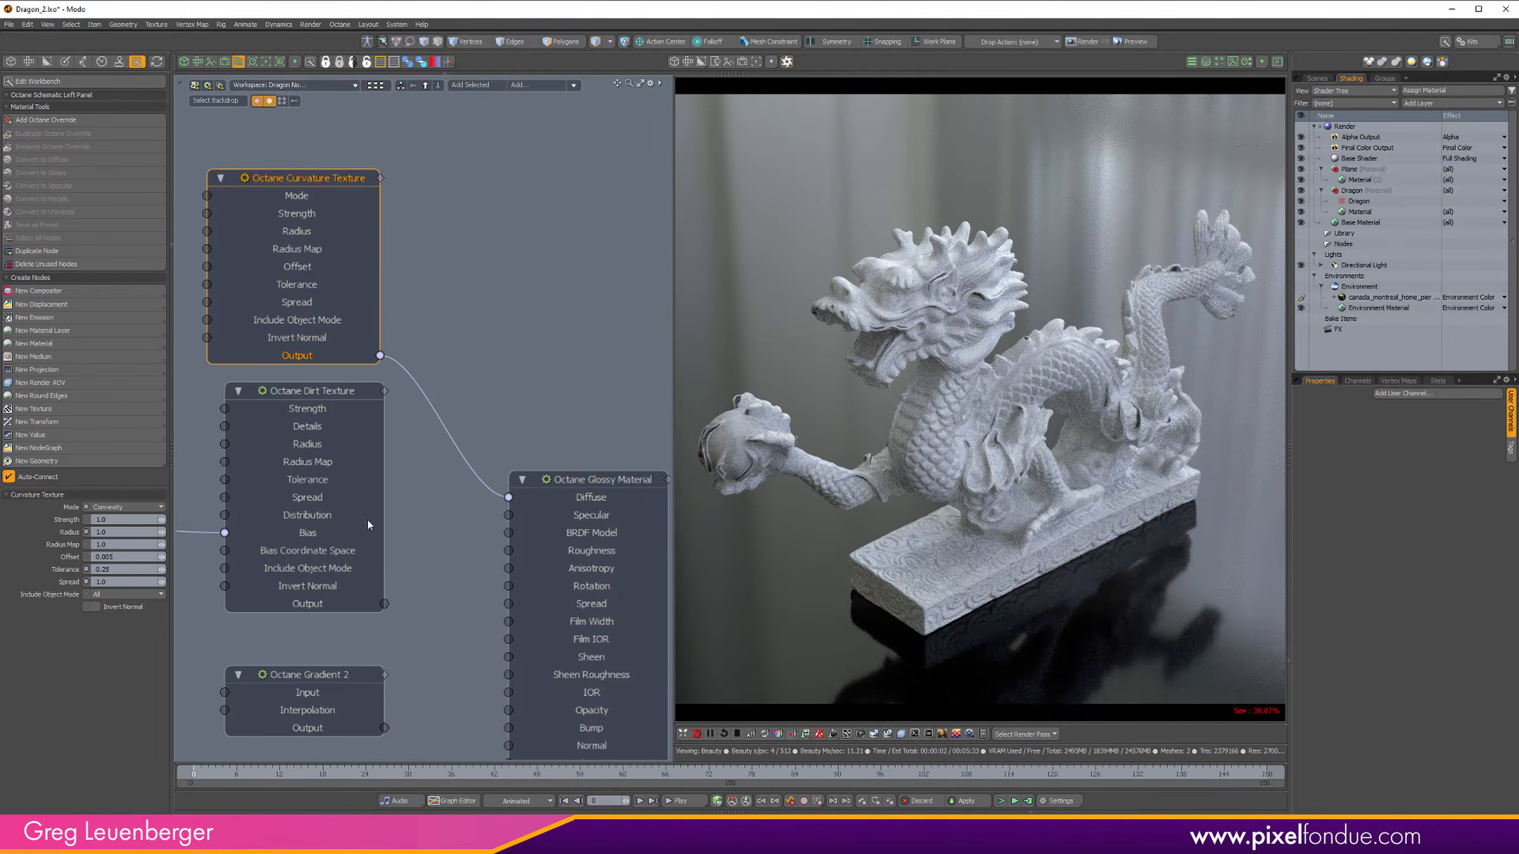
left_click(130, 570)
type(".")
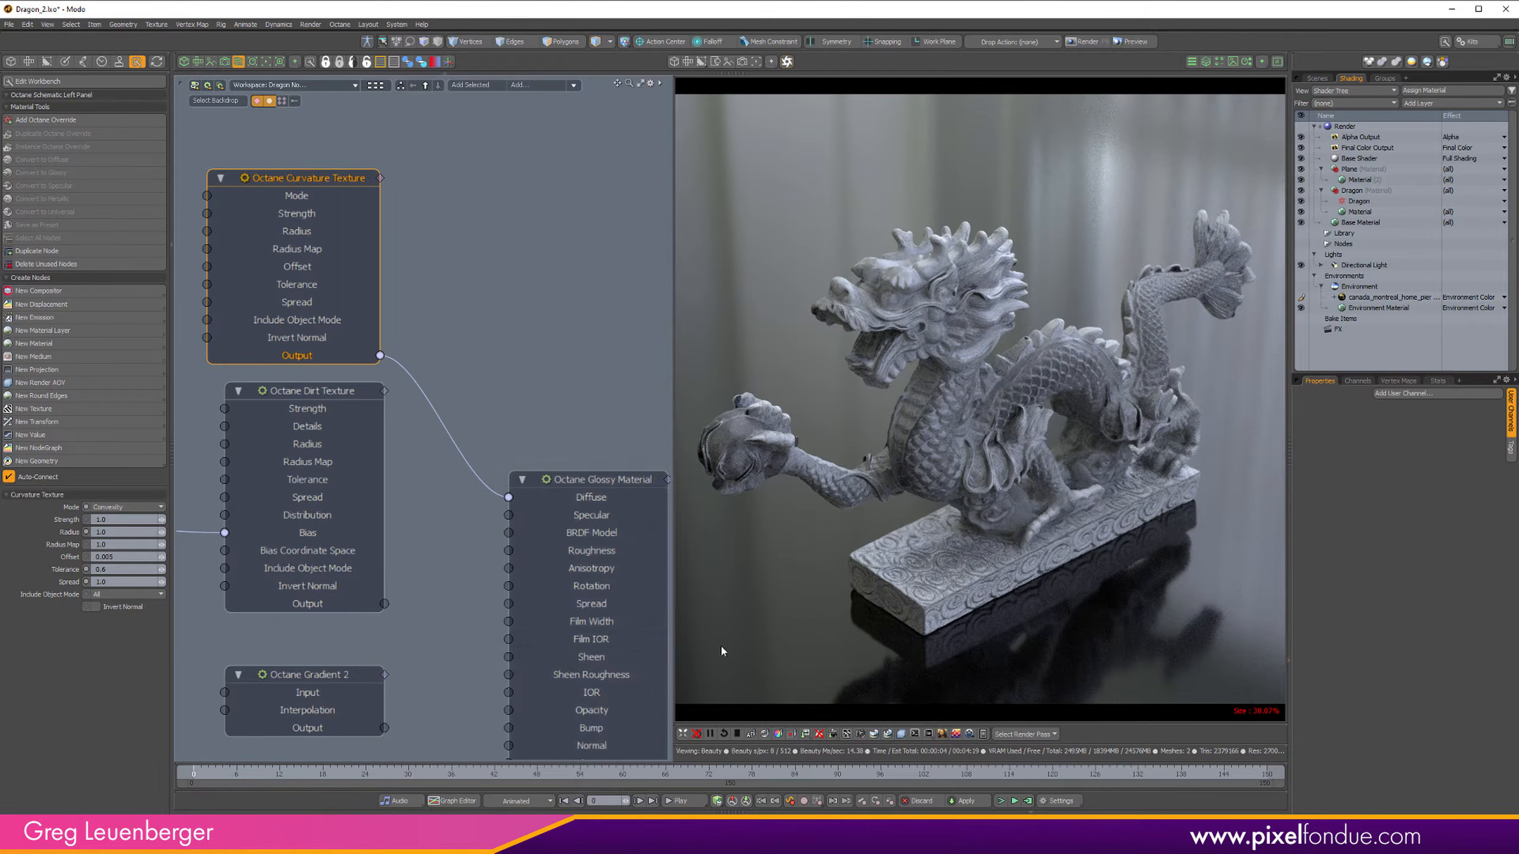
Step: Limit rendering to a region over the dragon's head and body, and compare the Dirt Texture with the Curvature Texture on the Diffuse input
left_click(791, 734)
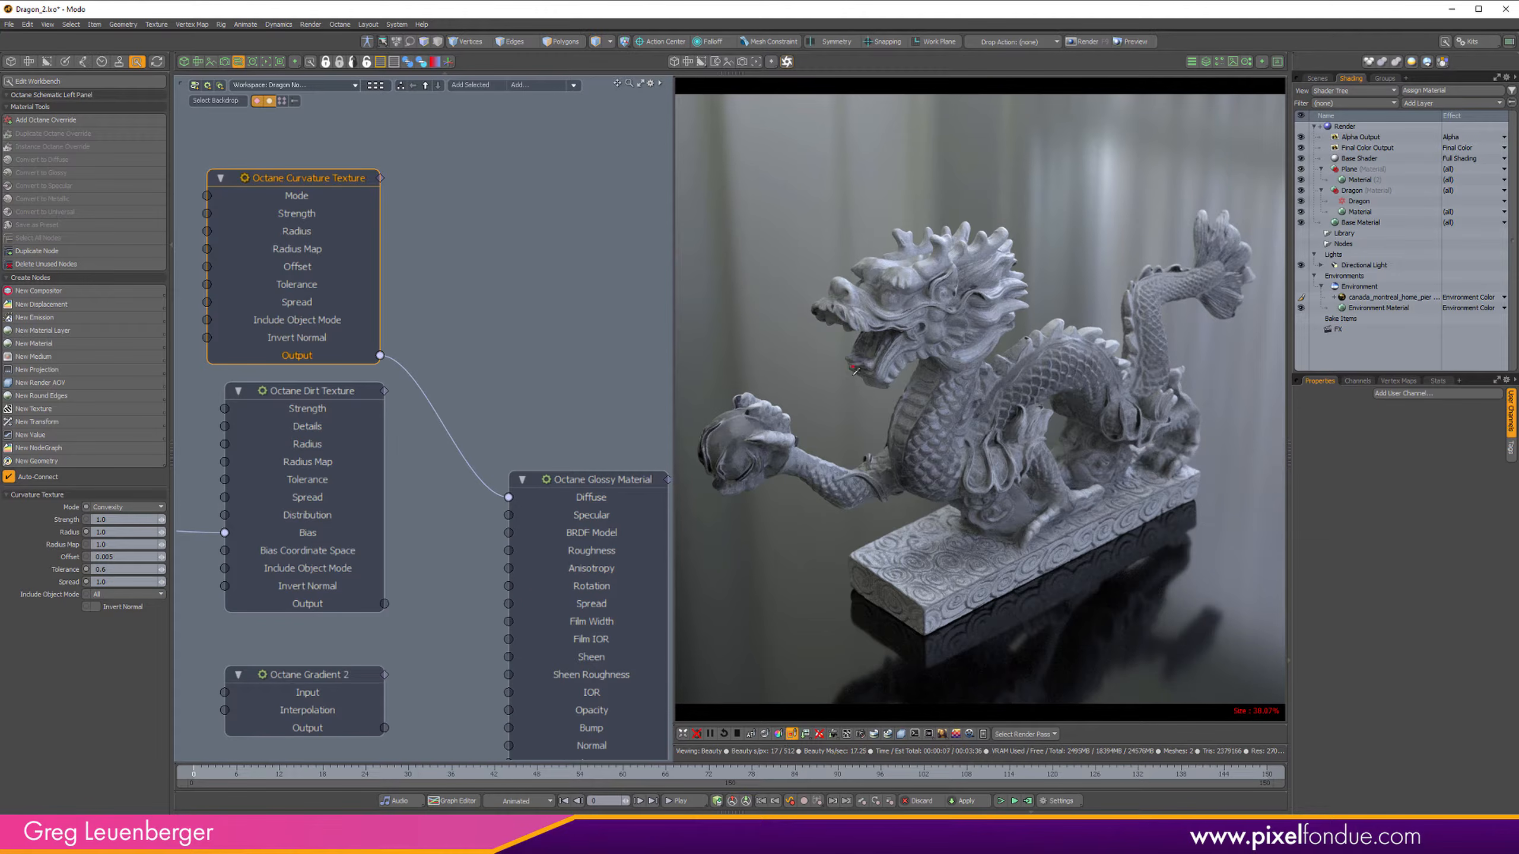
left_click_drag(1062, 488, 1069, 507)
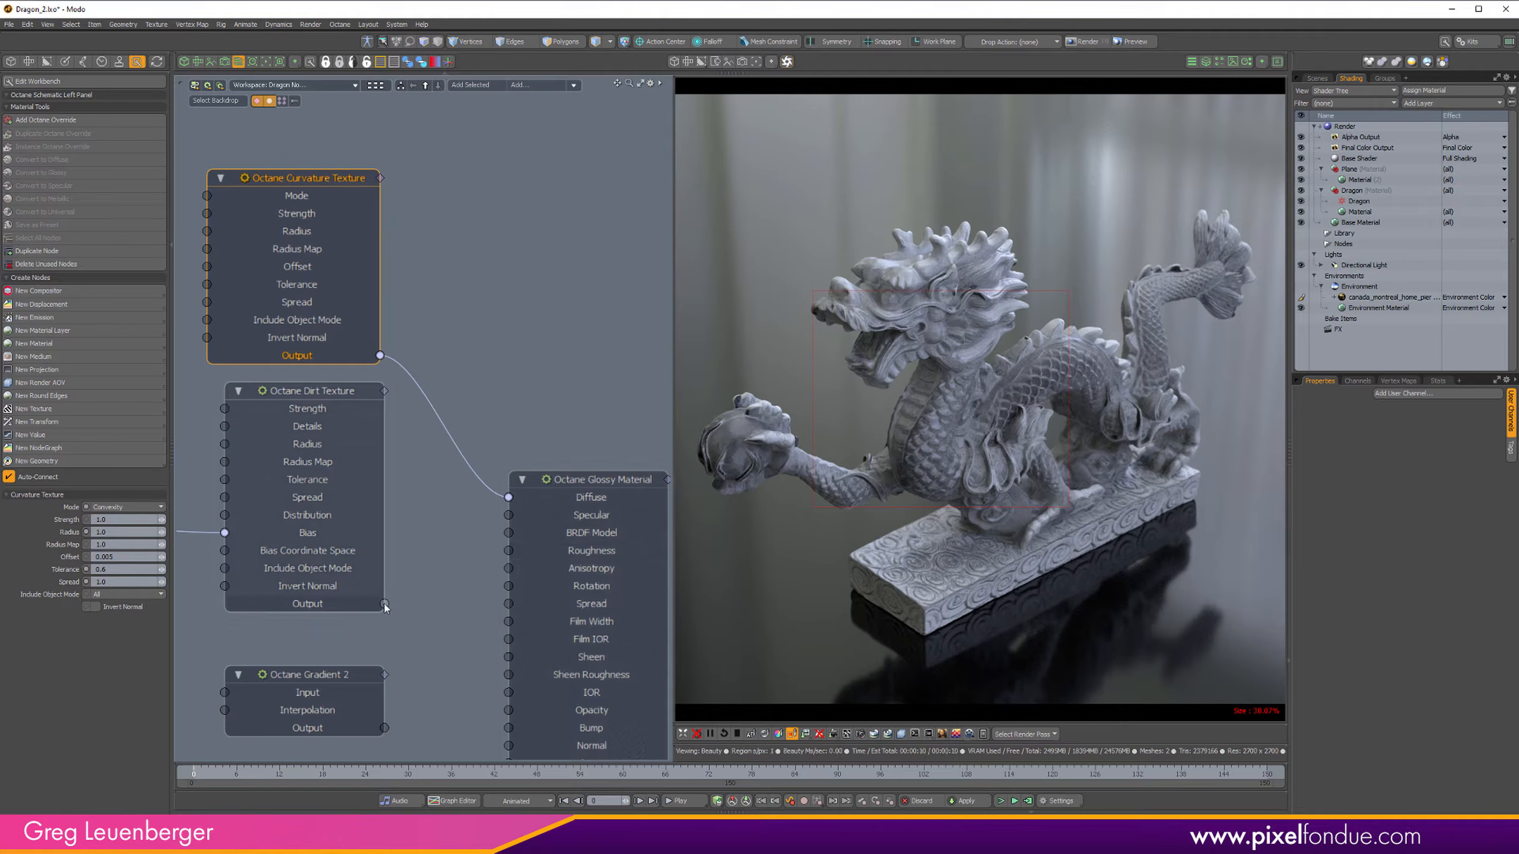
left_click_drag(385, 603, 509, 498)
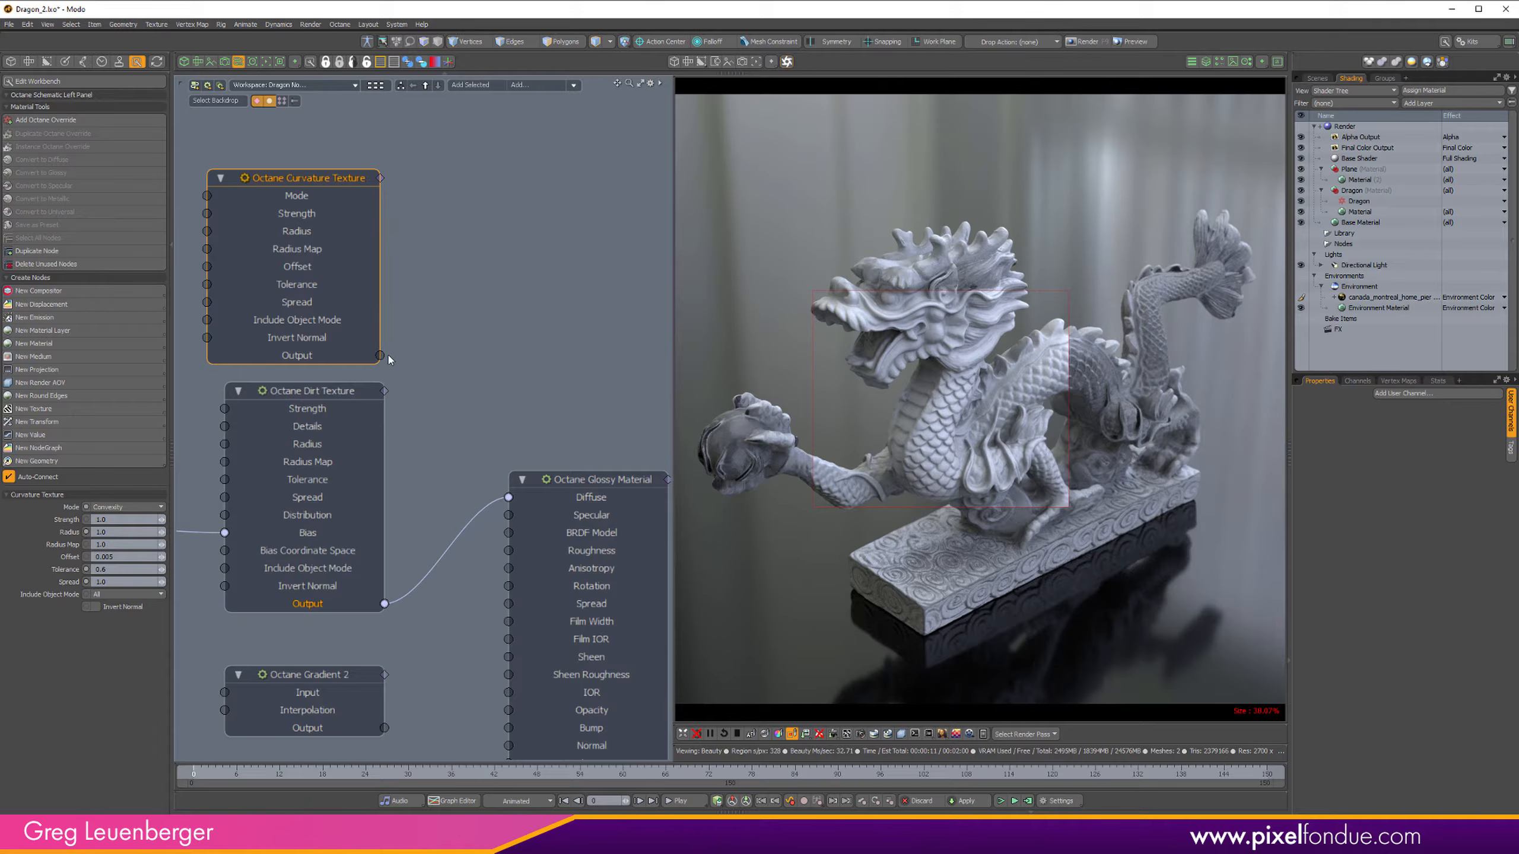
left_click_drag(379, 356, 508, 497)
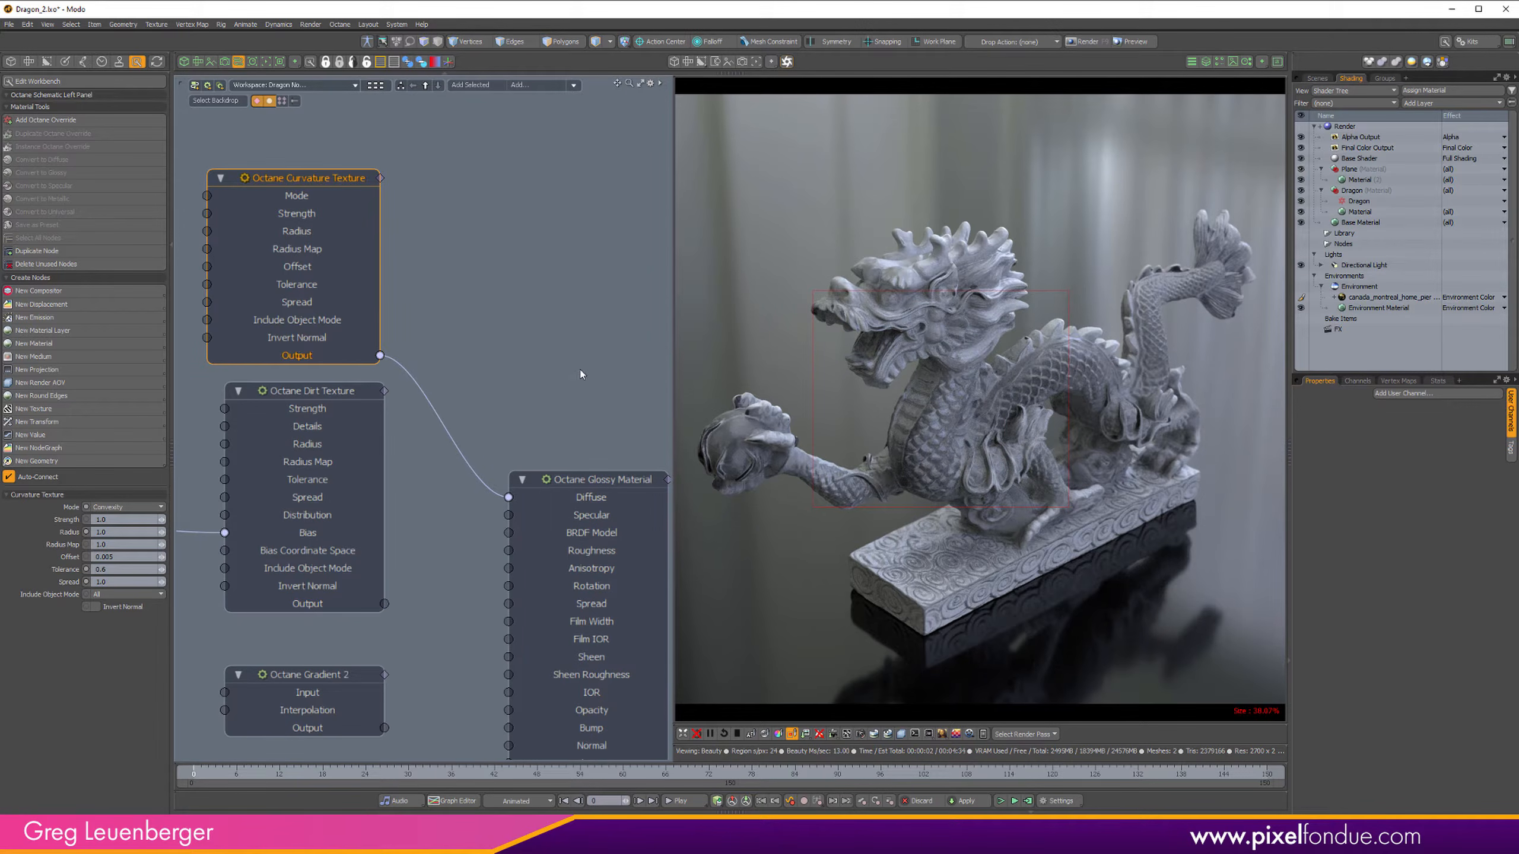
Step: Connect the Curvature Texture's output to the Input of the gradient that drives the Mix material's Amount
scroll(526, 368, "down", 4)
left_click_drag(580, 316, 515, 390, "alt")
scroll(508, 539, "down", 3)
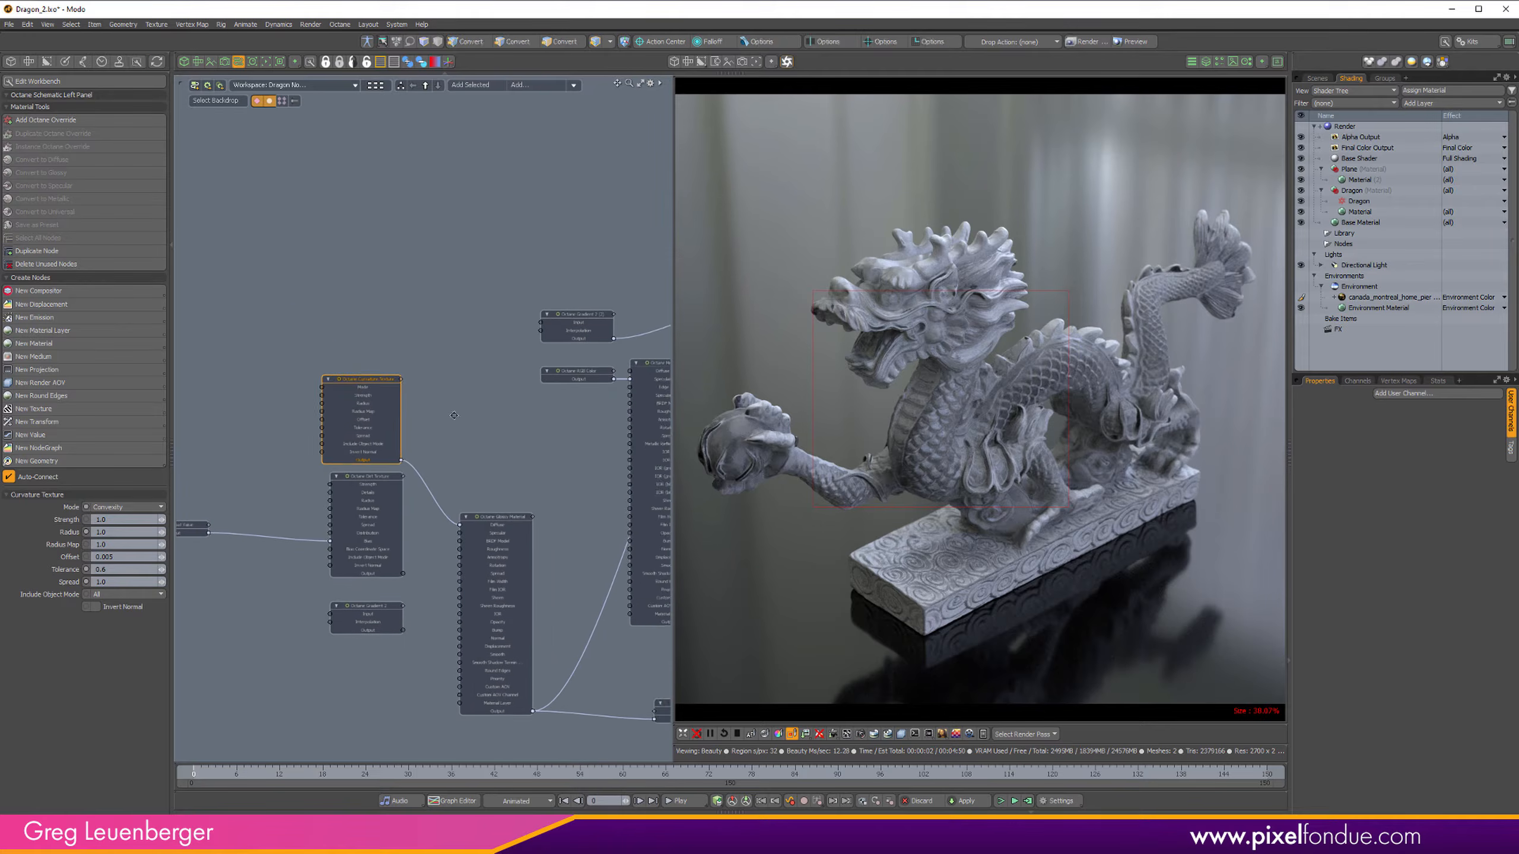
left_click_drag(420, 482, 556, 347)
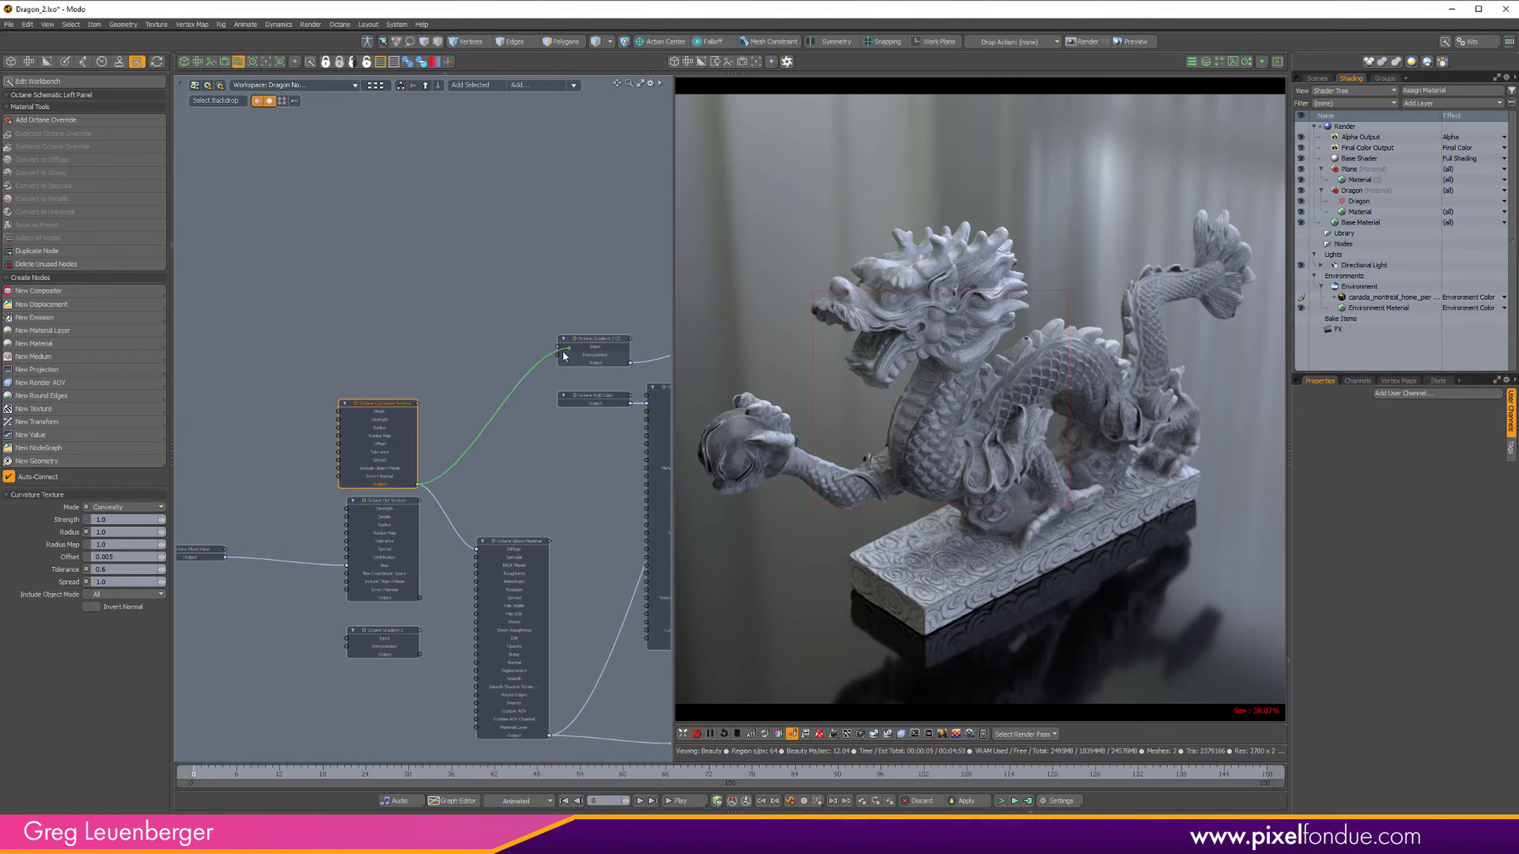
Step: Examine the Mix material's inputs and the settings of the Metallic material that feeds it
left_click_drag(482, 385, 363, 432, "alt")
scroll(484, 396, "up", 4)
left_click_drag(488, 378, 247, 353, "alt")
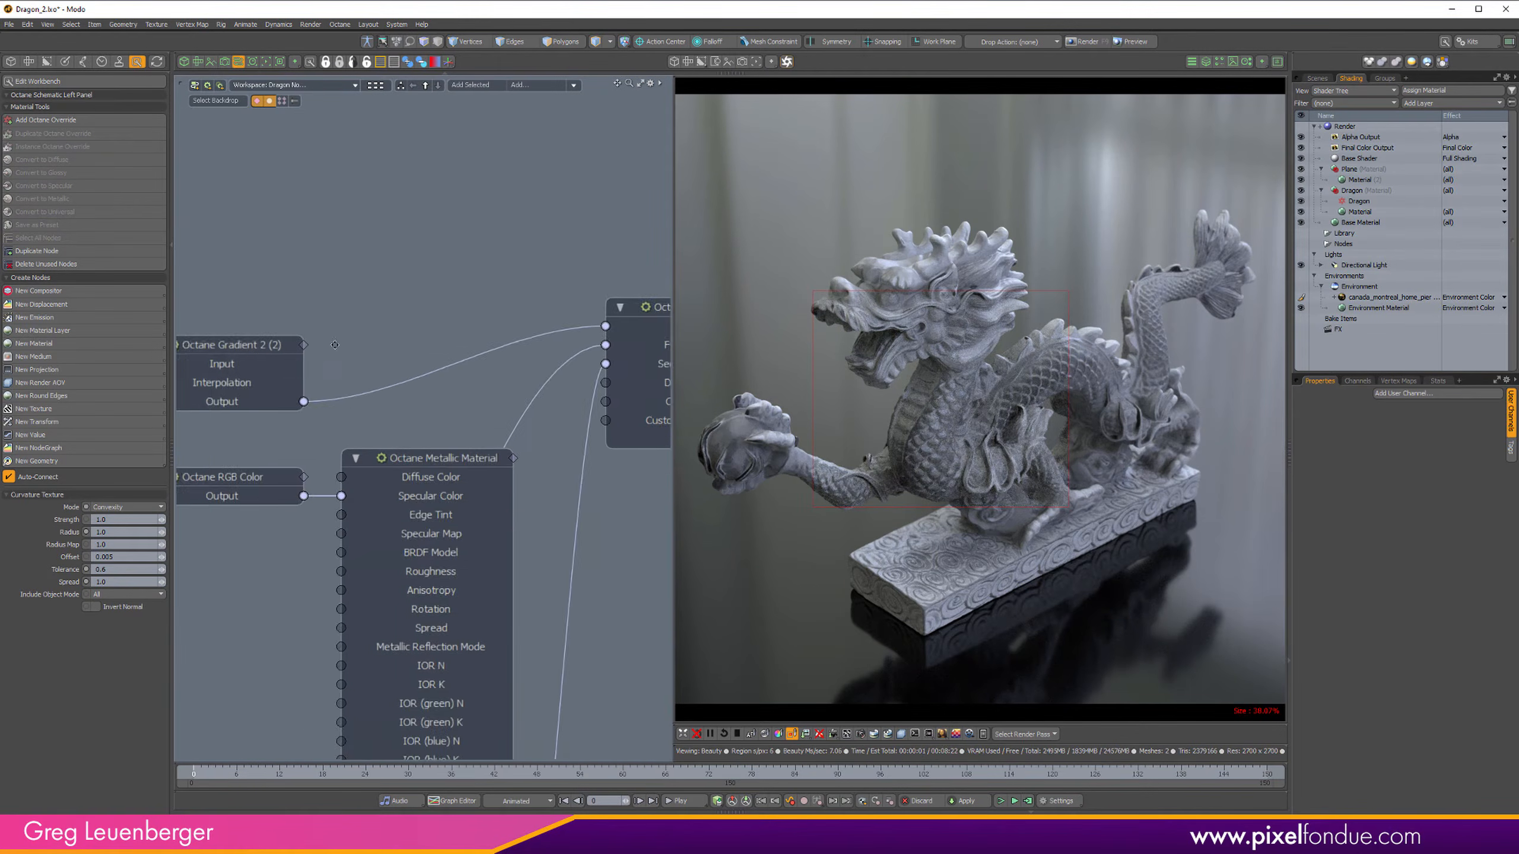
left_click_drag(664, 320, 522, 363, "alt")
left_click(534, 354)
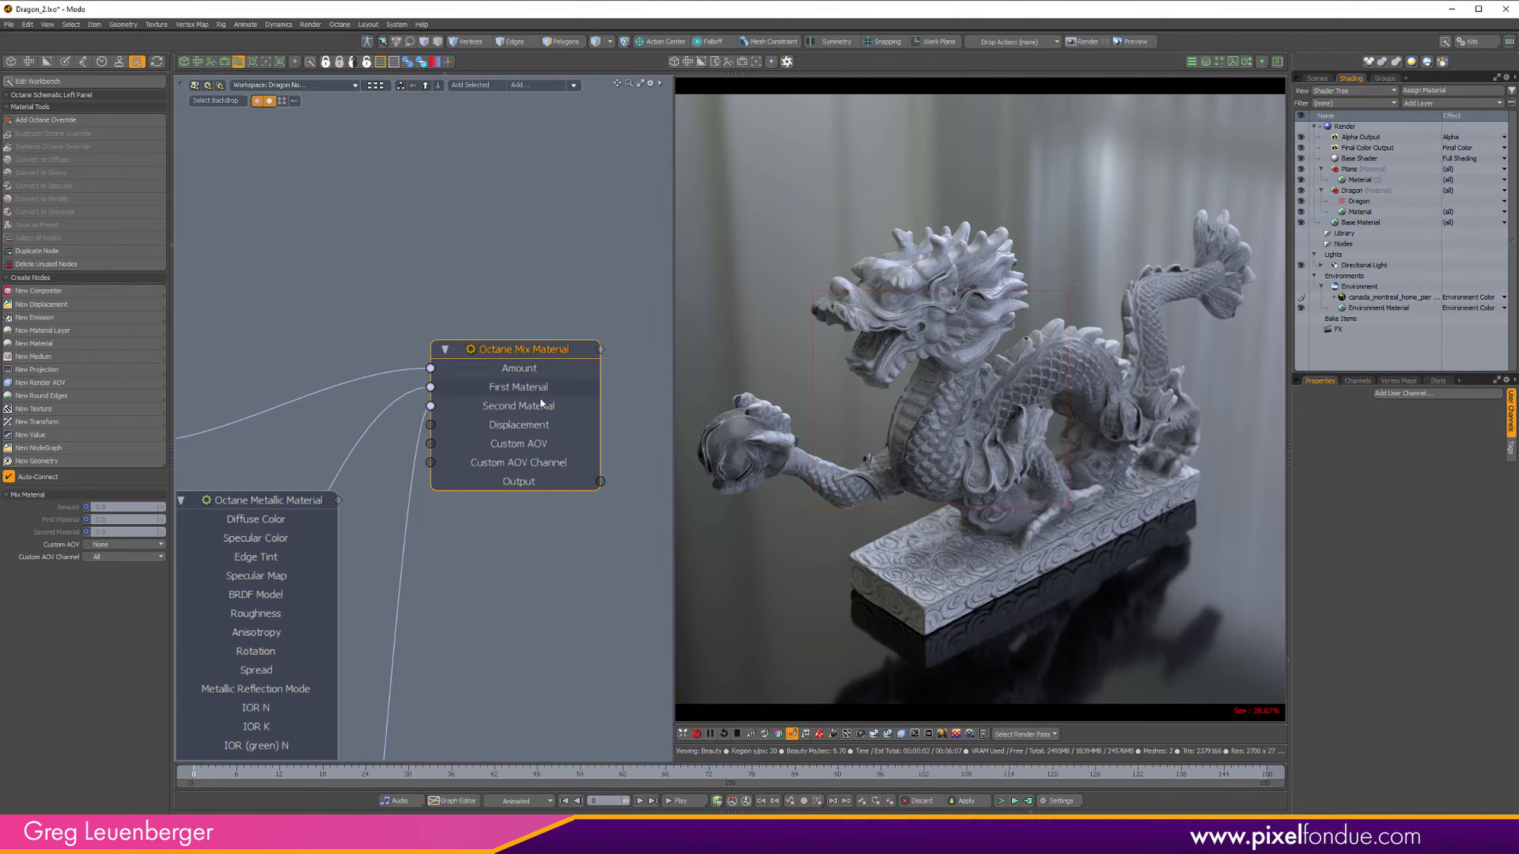
scroll(532, 536, "down", 3)
left_click_drag(533, 535, 637, 358, "alt")
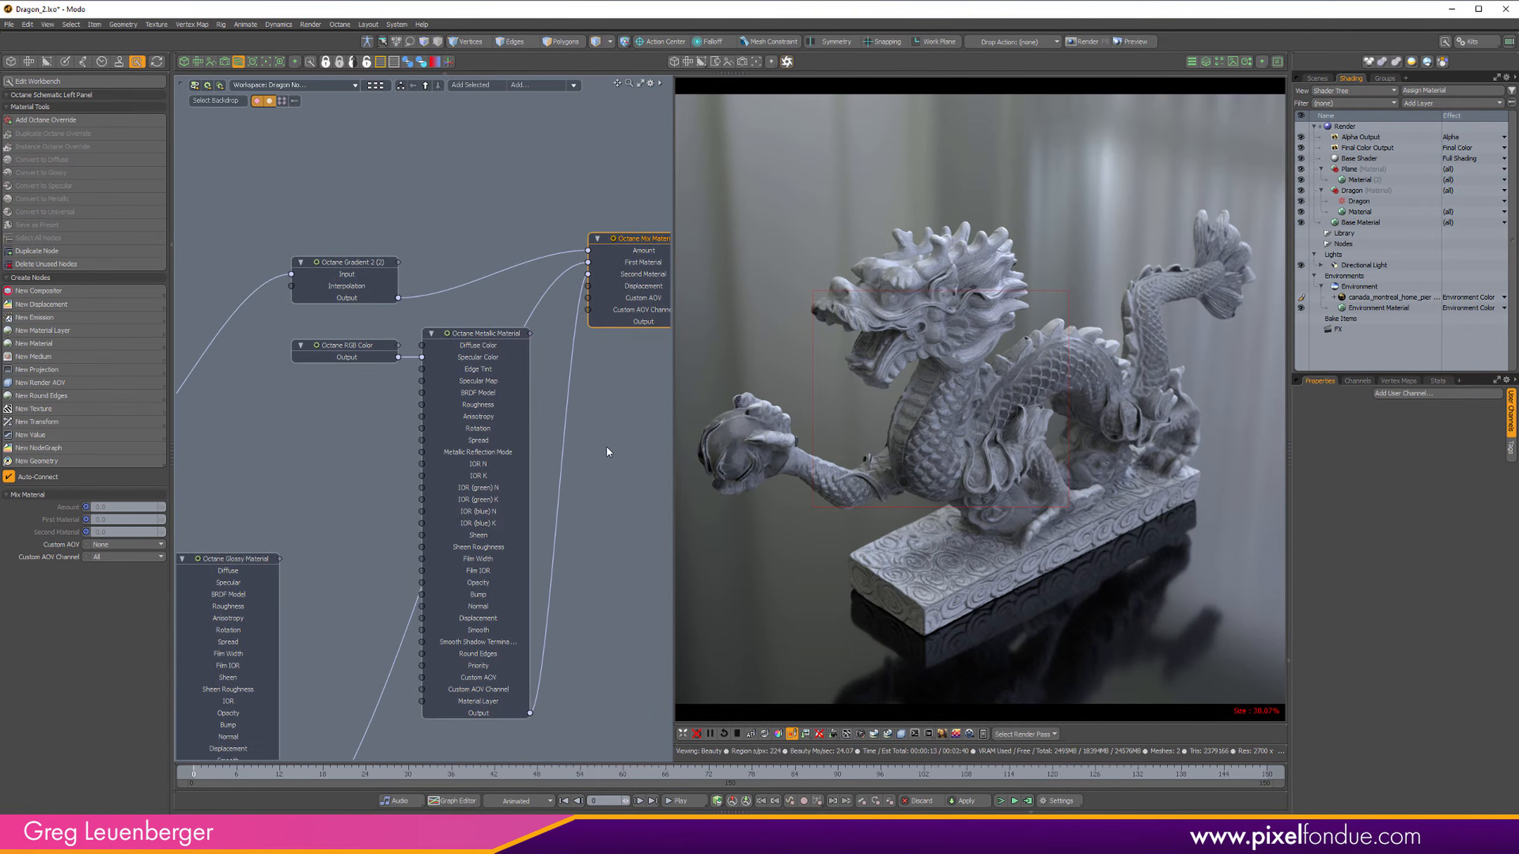
left_click(490, 336)
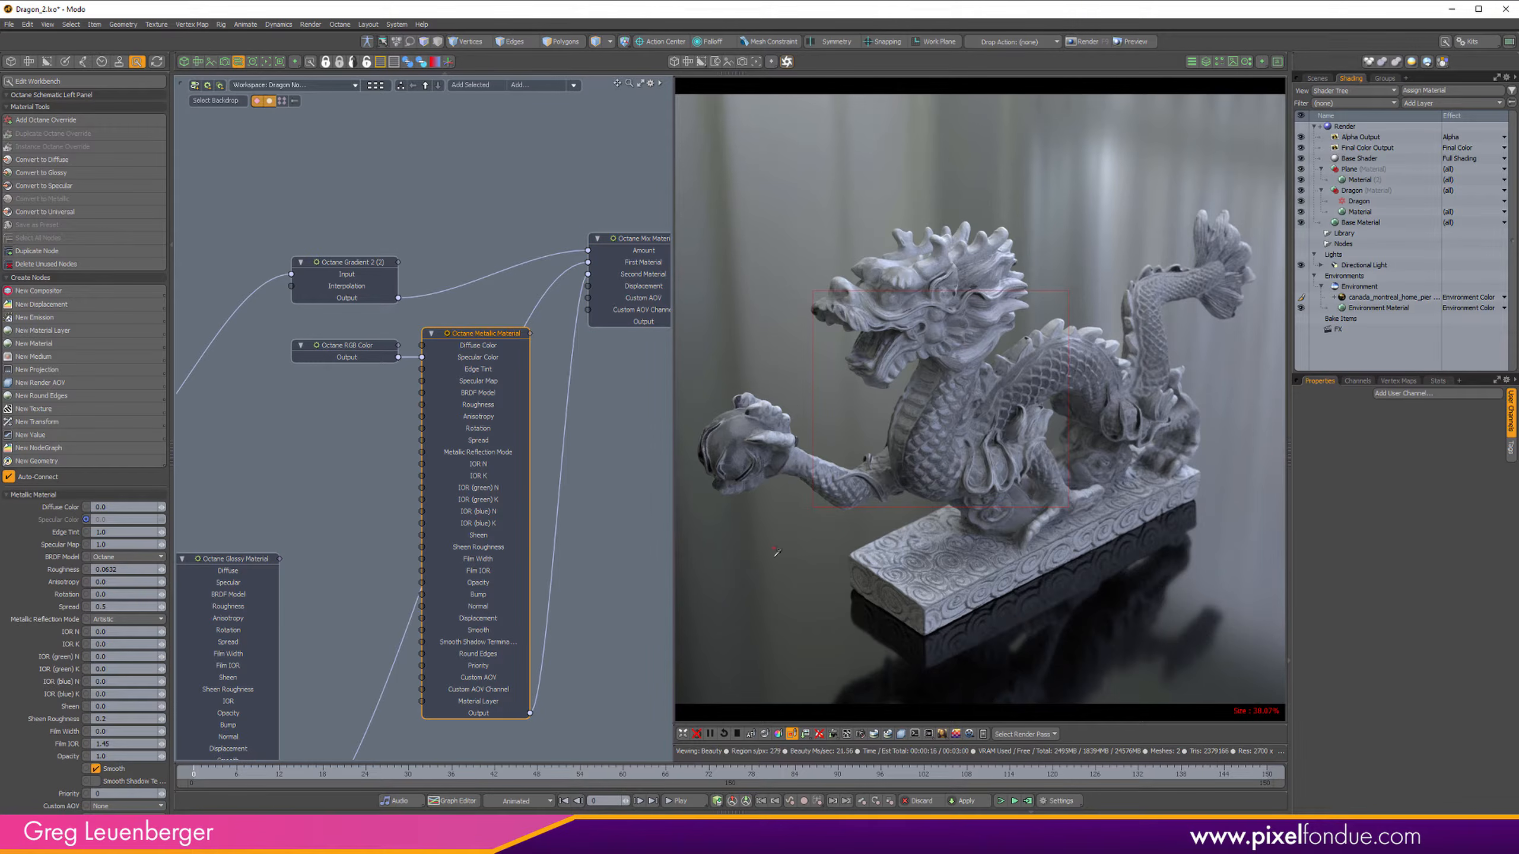
Step: Turn off the render region and route the Dirt Texture through the Octane Gradient 2 node into the glossy material's Diffuse input
left_click(793, 734)
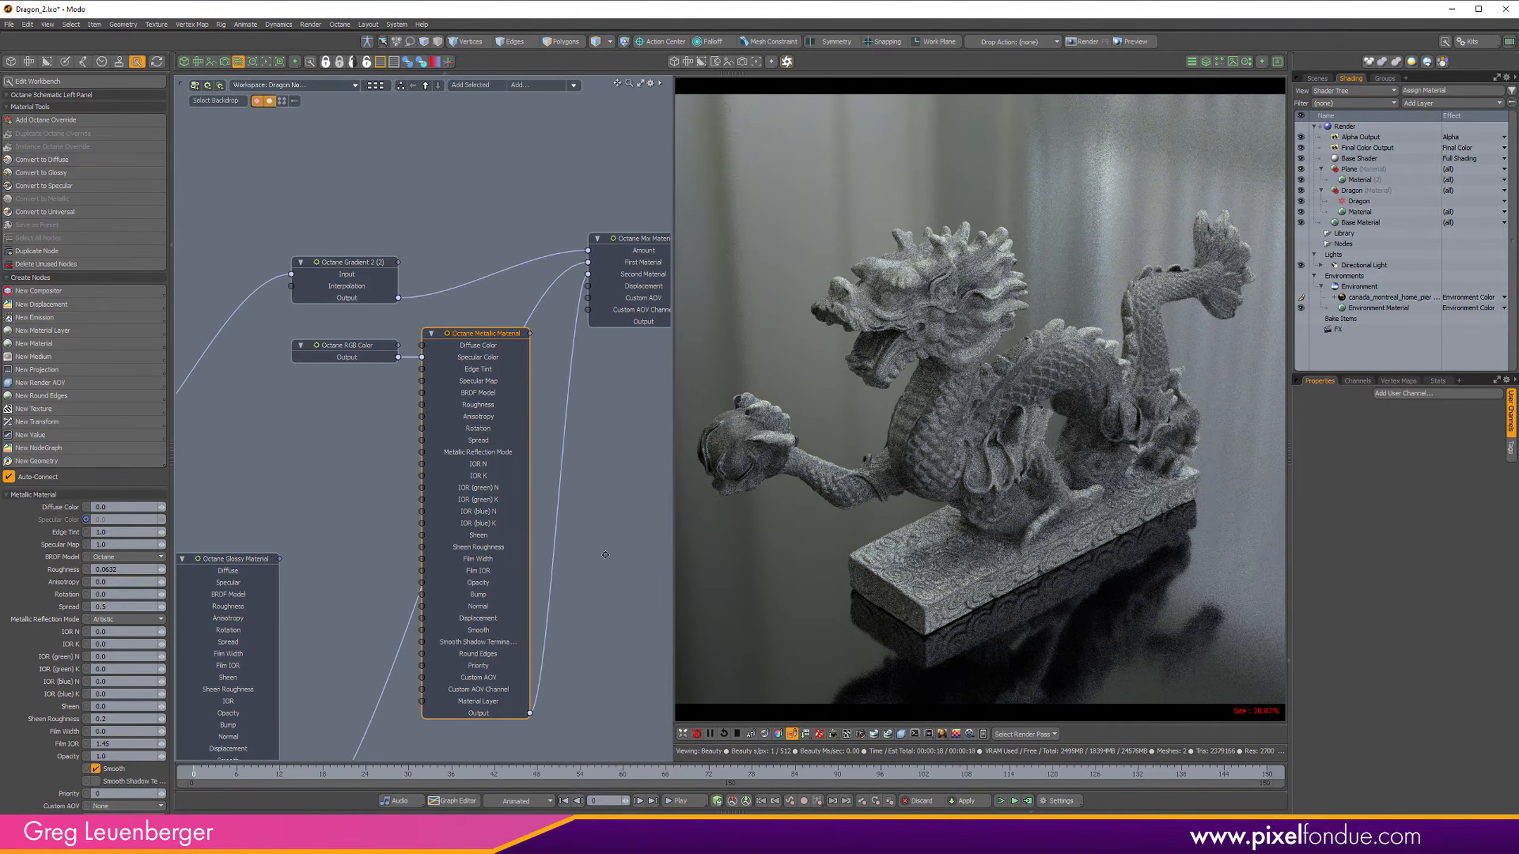
scroll(532, 475, "down", 4)
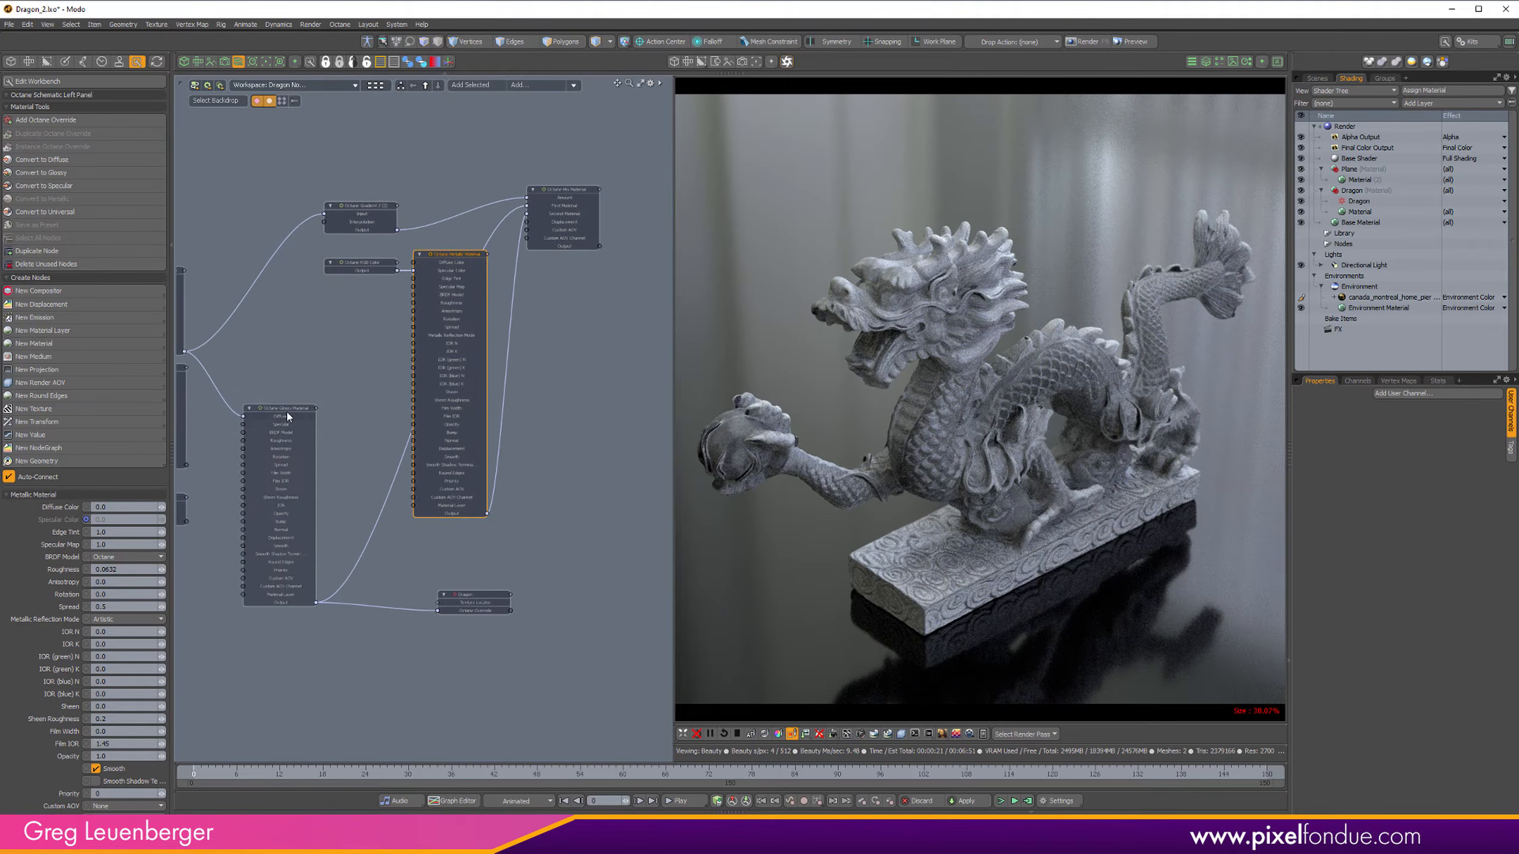
left_click_drag(288, 417, 467, 419, "alt")
left_click(495, 436)
left_click_drag(467, 419, 547, 381, "alt")
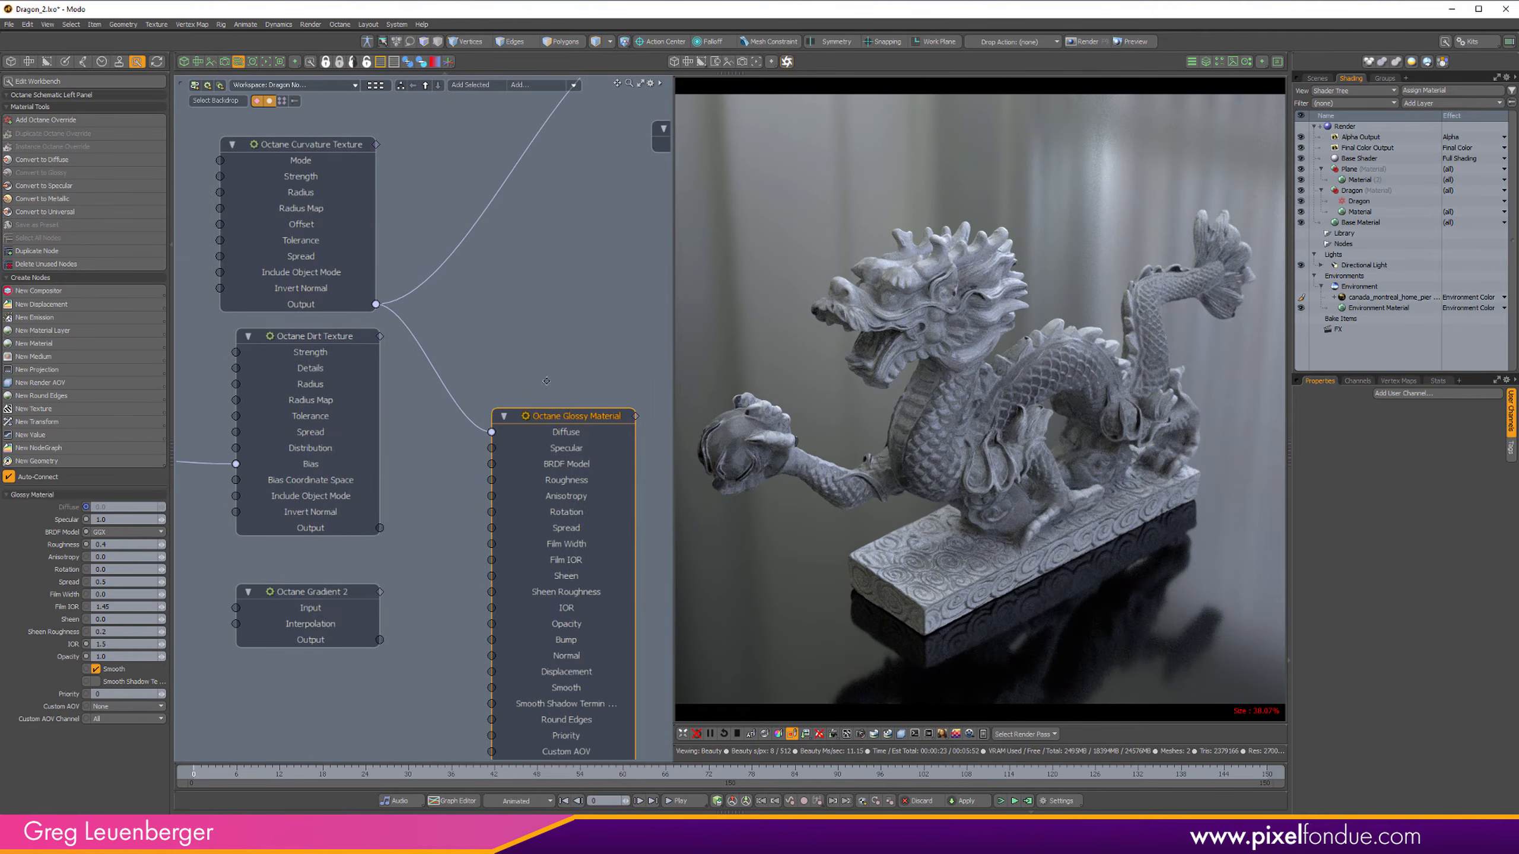
left_click_drag(395, 531, 333, 584, "alt")
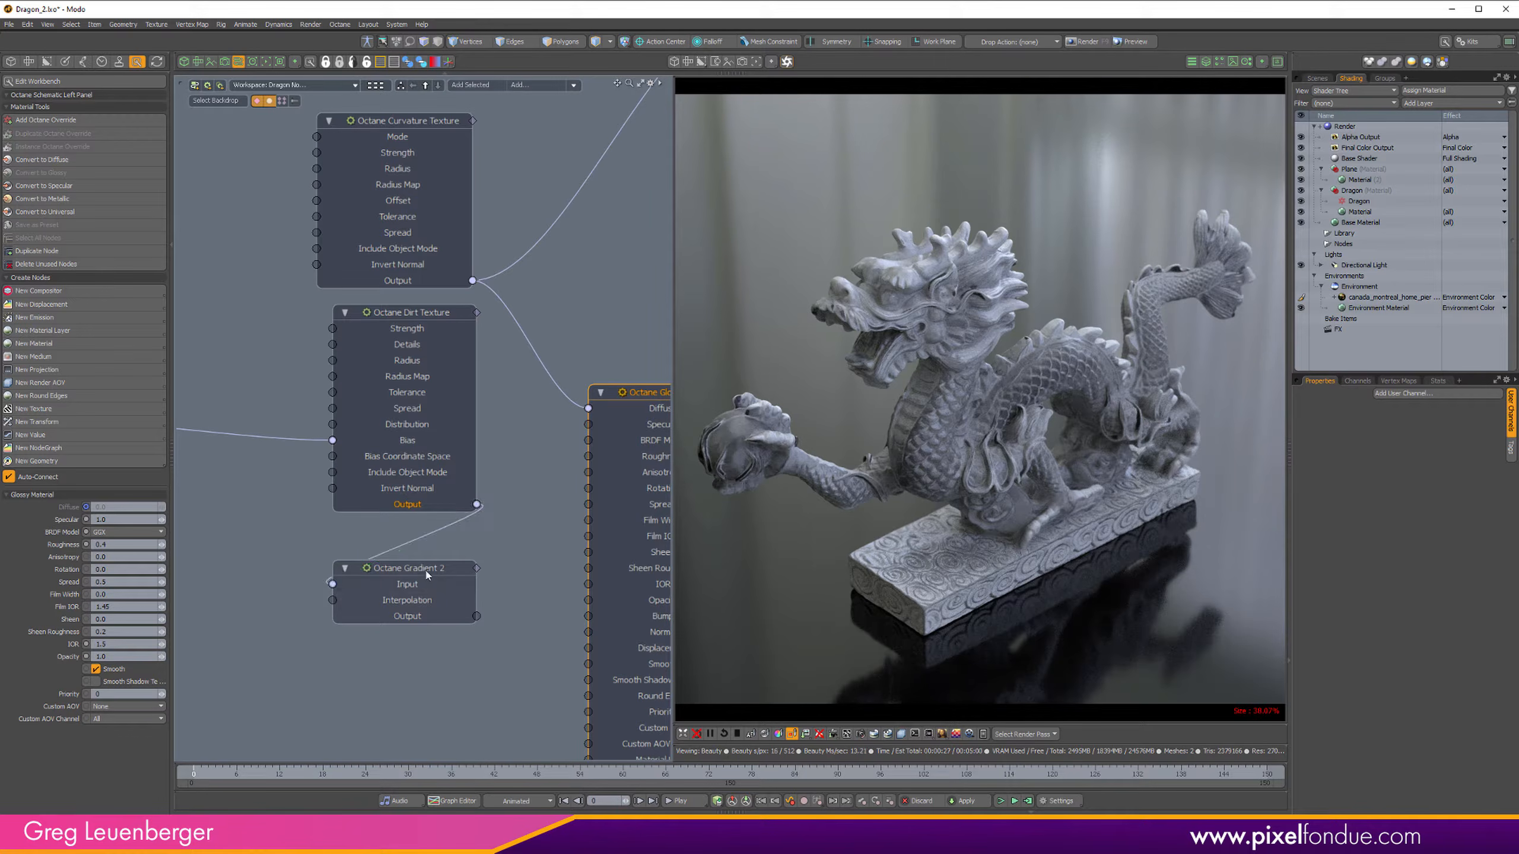
left_click(412, 576)
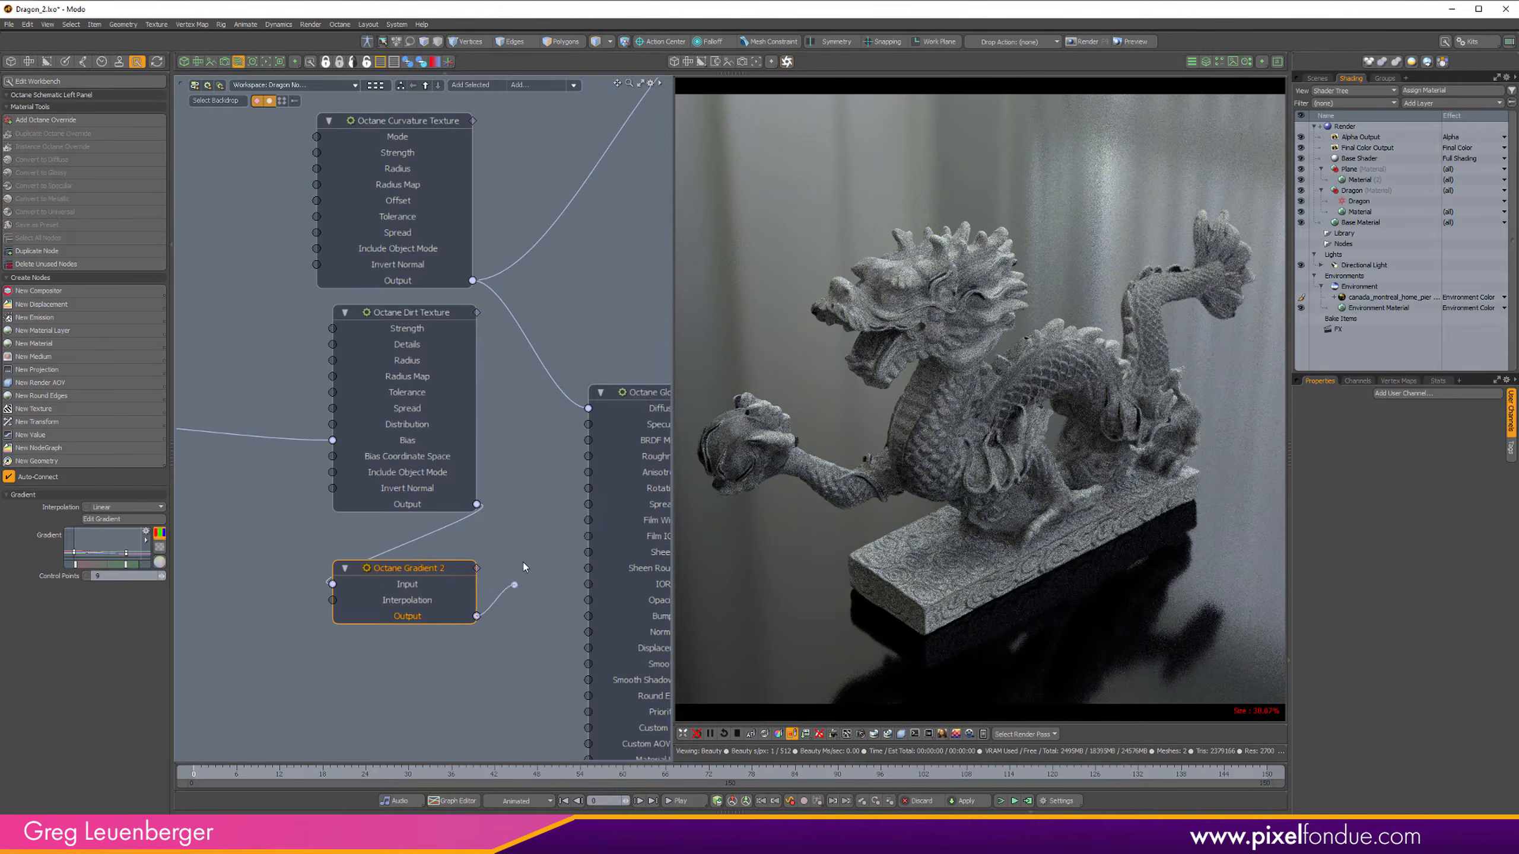
left_click_drag(476, 616, 588, 409)
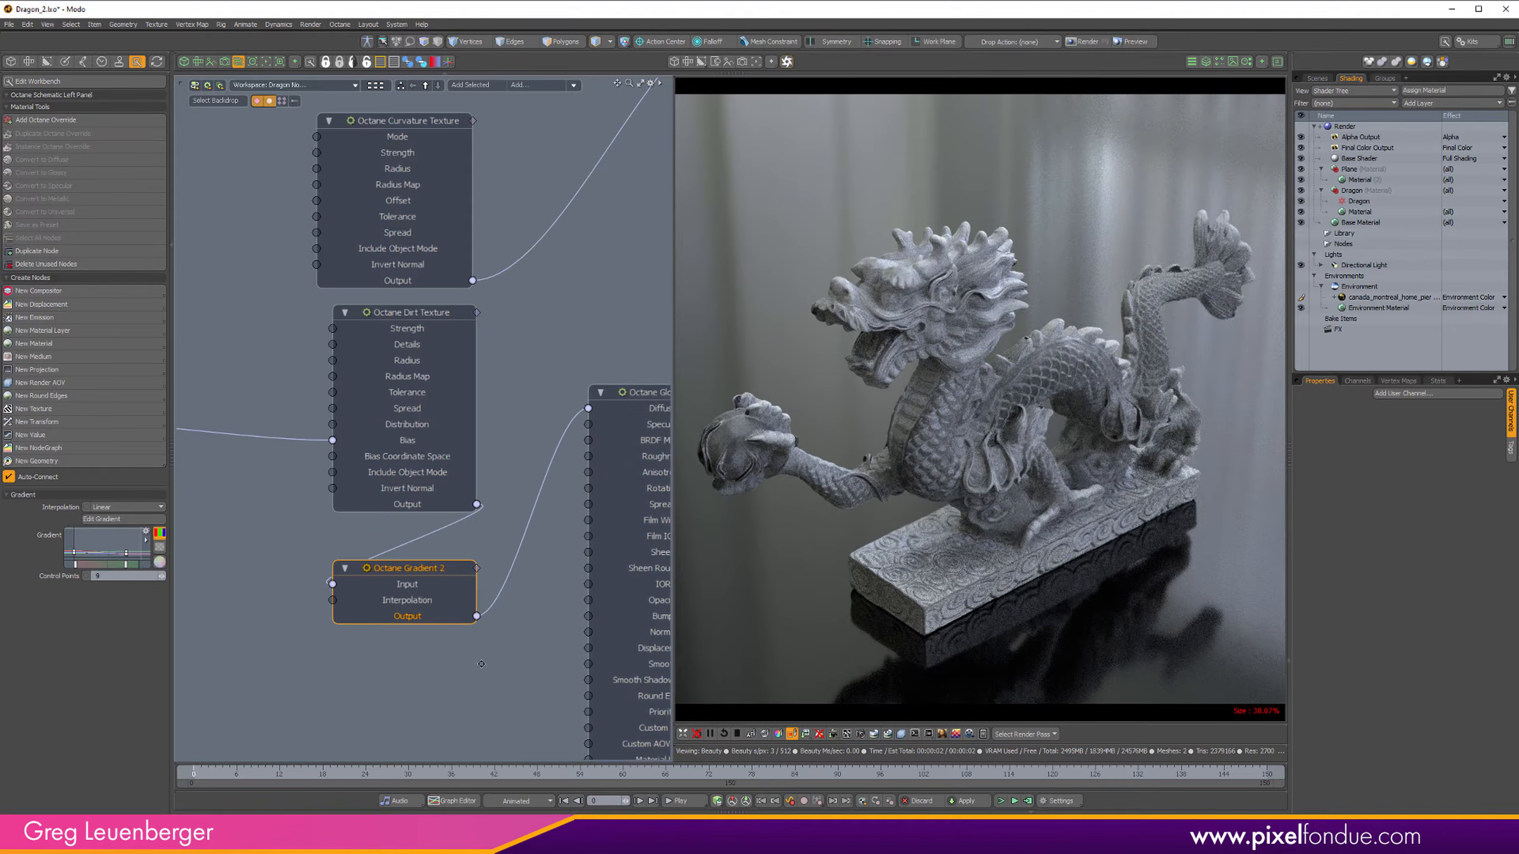
Step: Move the Mix material node near the Dragon node and connect its output to the dragon's Octane Override input
left_click_drag(543, 662, 284, 616, "alt")
left_click_drag(548, 512, 374, 514, "alt")
left_click_drag(365, 470, 539, 468, "ctrl+alt")
left_click_drag(593, 135, 580, 298, "alt")
left_click_drag(577, 159, 542, 585)
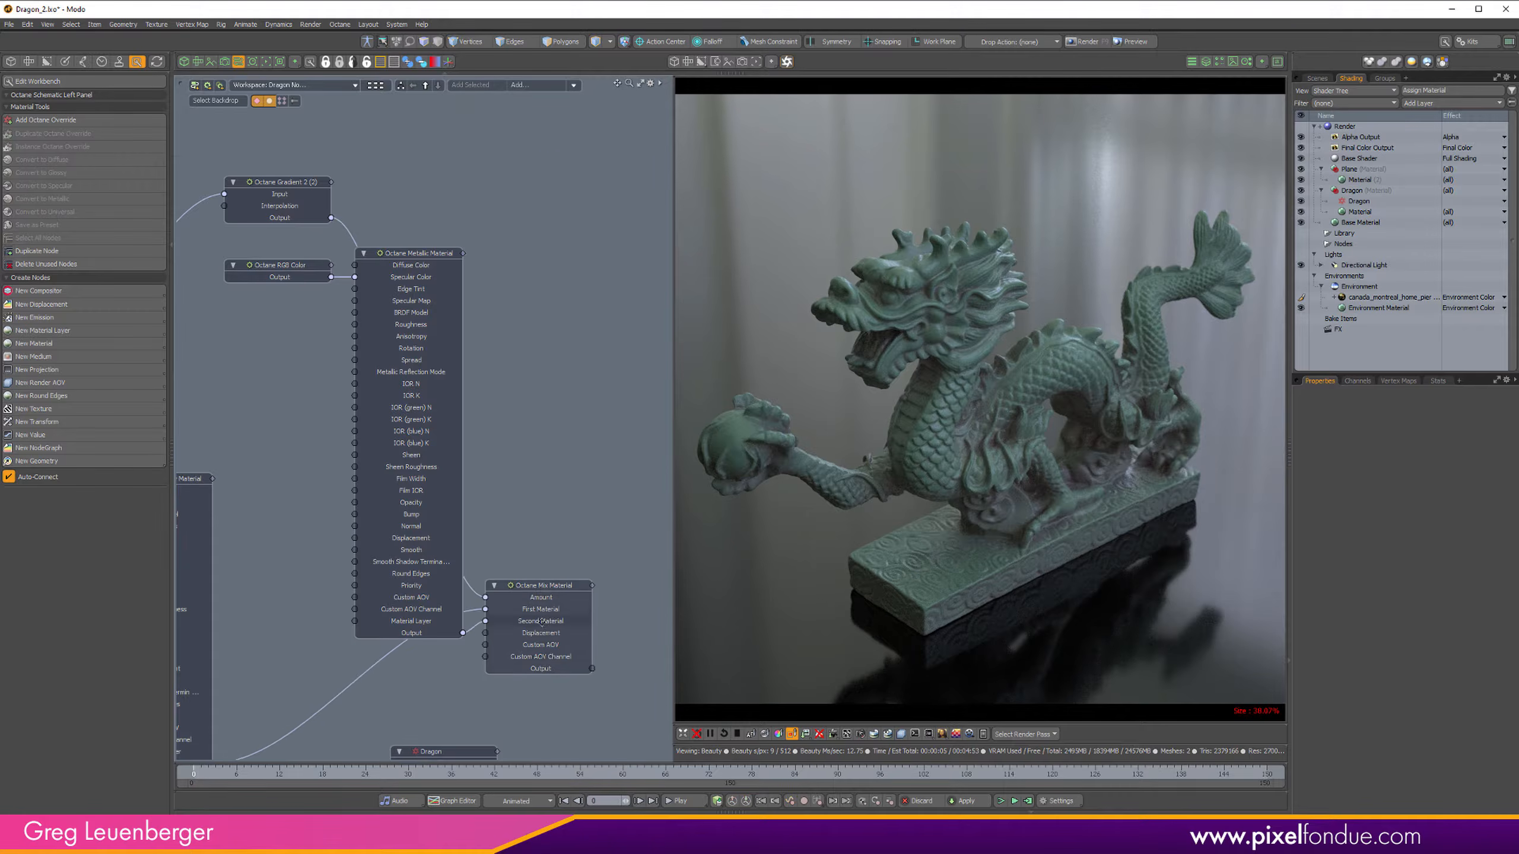
left_click_drag(474, 744, 671, 582, "alt")
left_click_drag(671, 582, 588, 582, "alt")
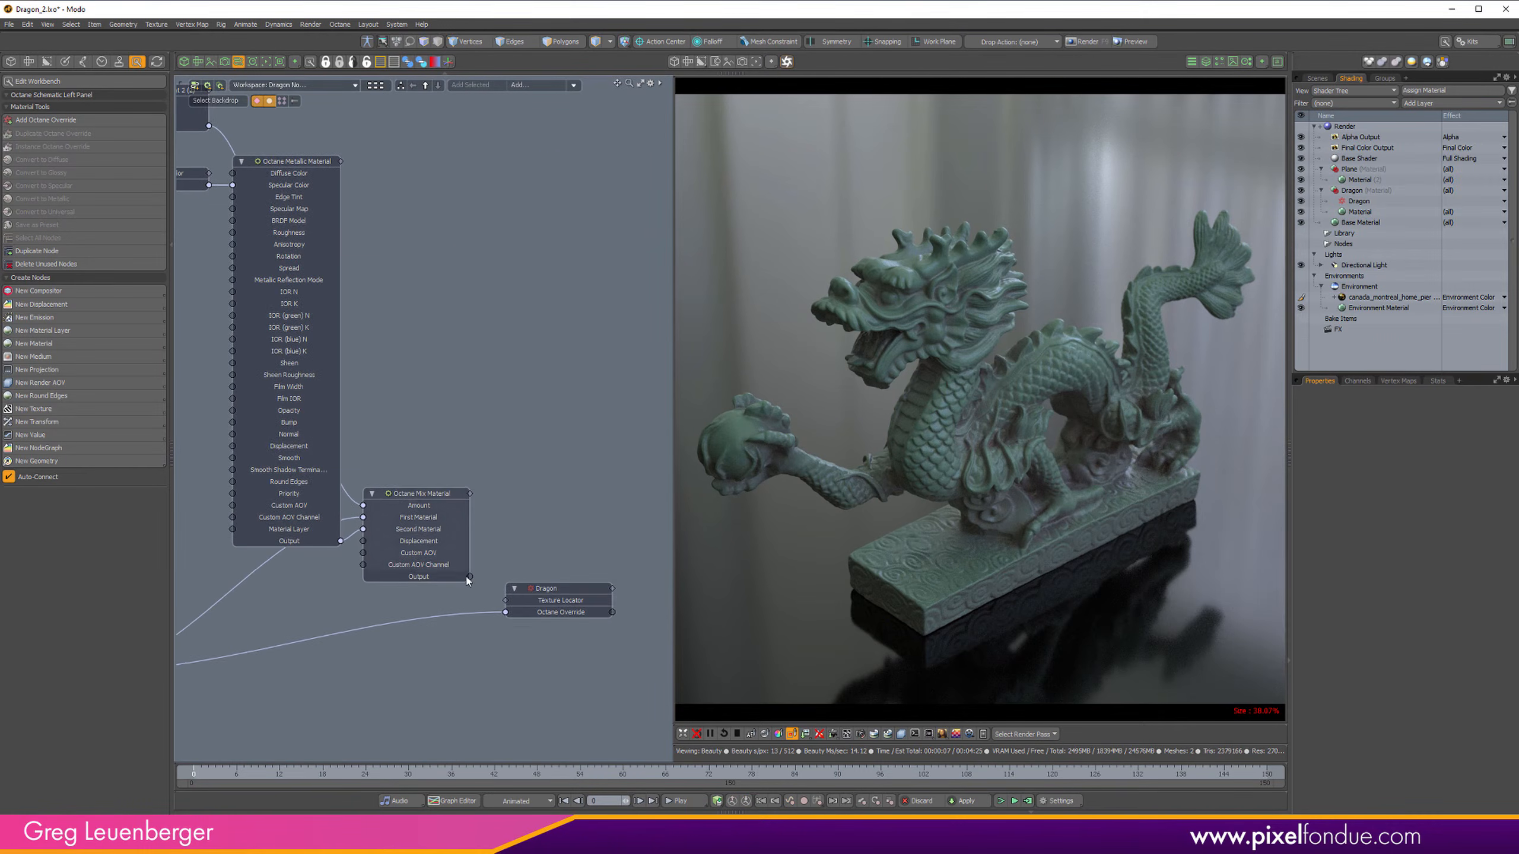
left_click_drag(493, 600, 505, 613)
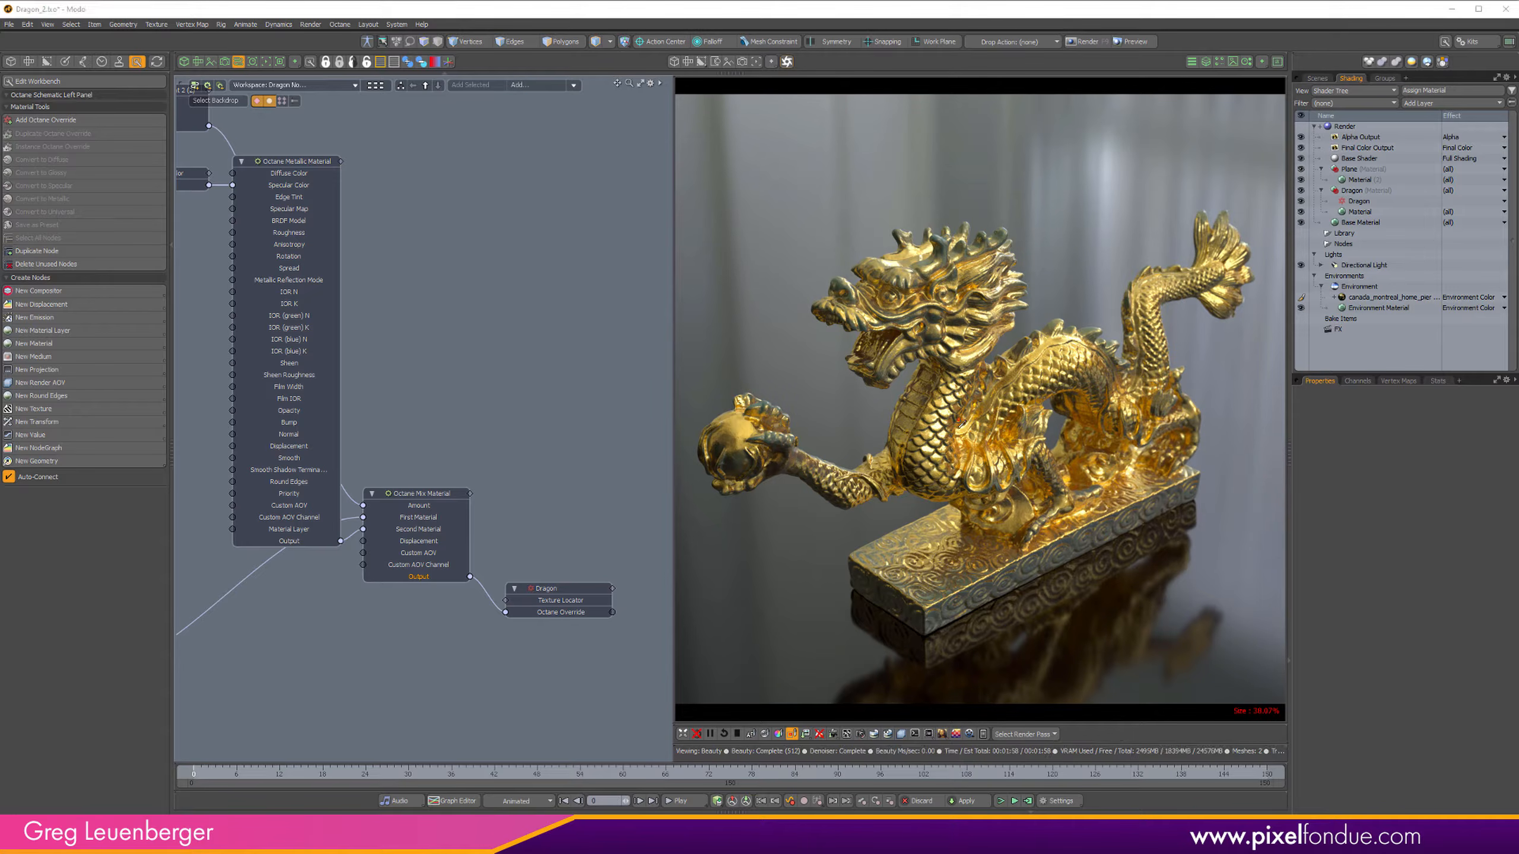
scroll(959, 422, "up", 3)
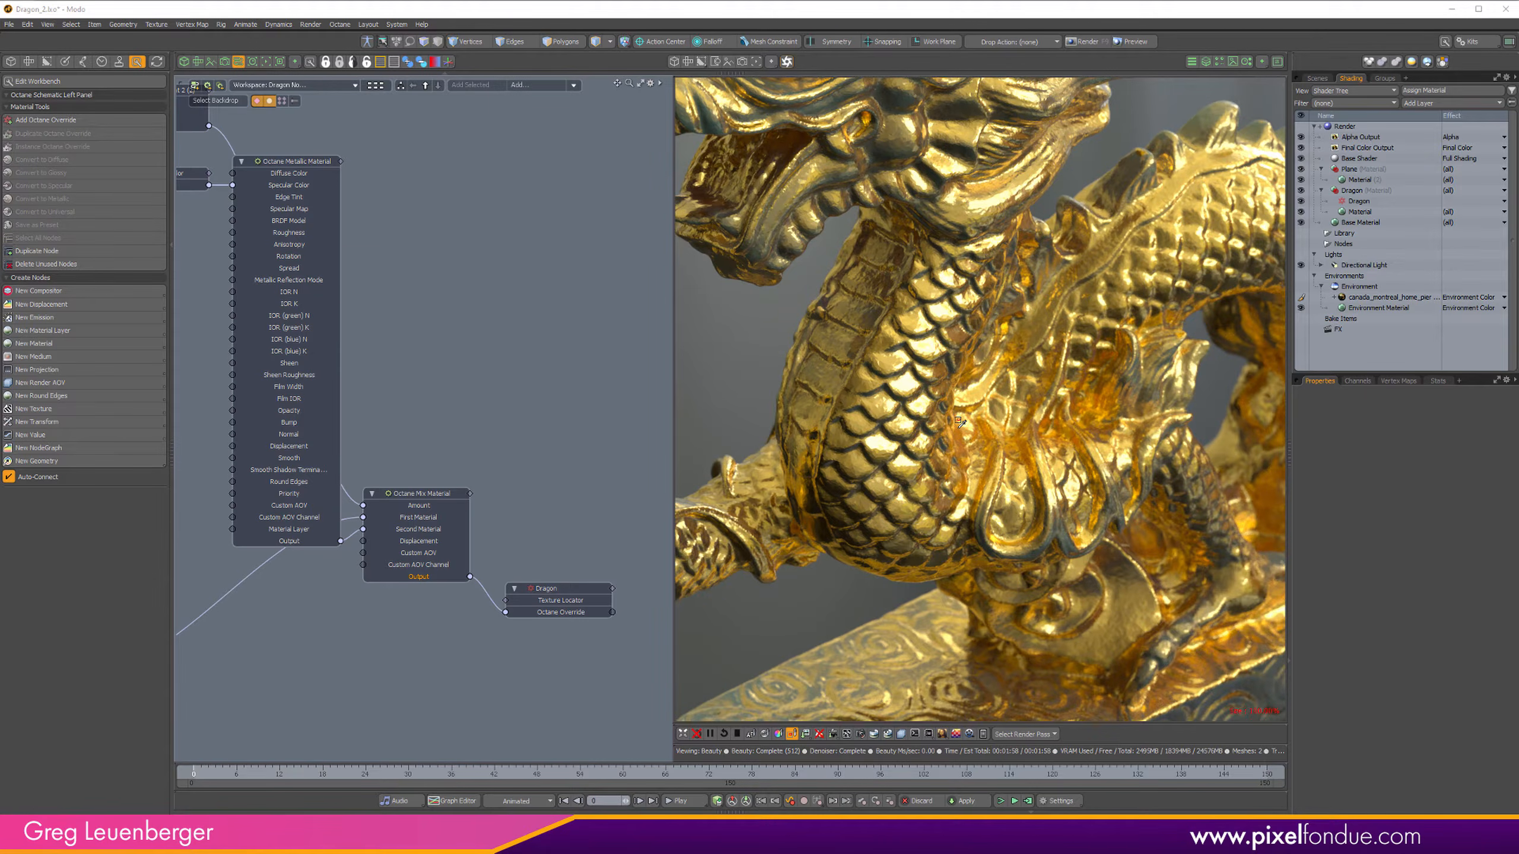
left_click_drag(1020, 280, 1134, 576)
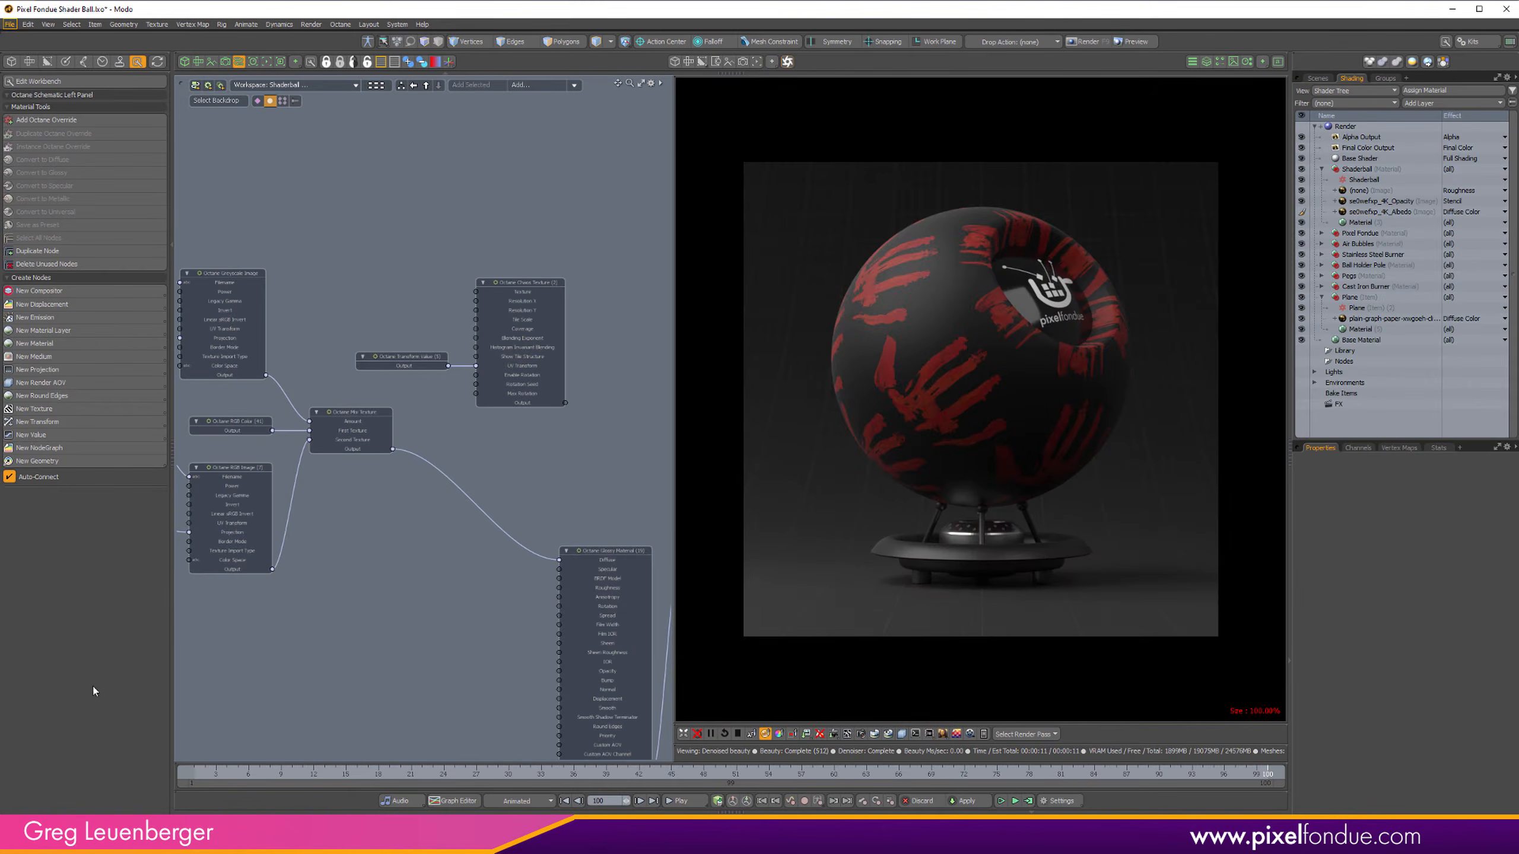
Step: Connect the handprint Mix Texture's output to the Chaos Texture's Texture input in the shader ball scene
scroll(538, 280, "up", 4)
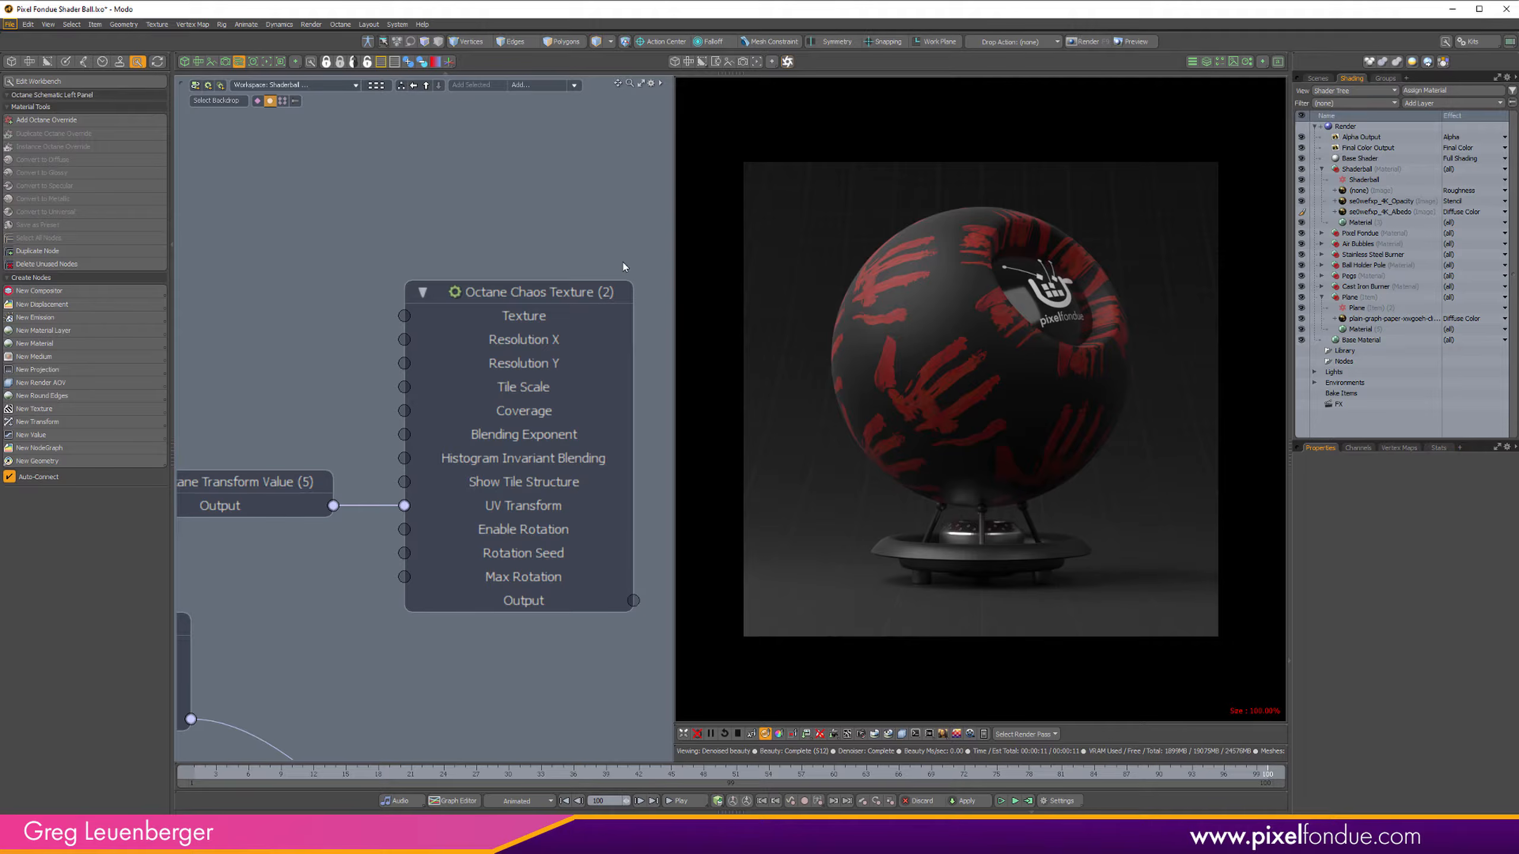
scroll(631, 179, "down", 3)
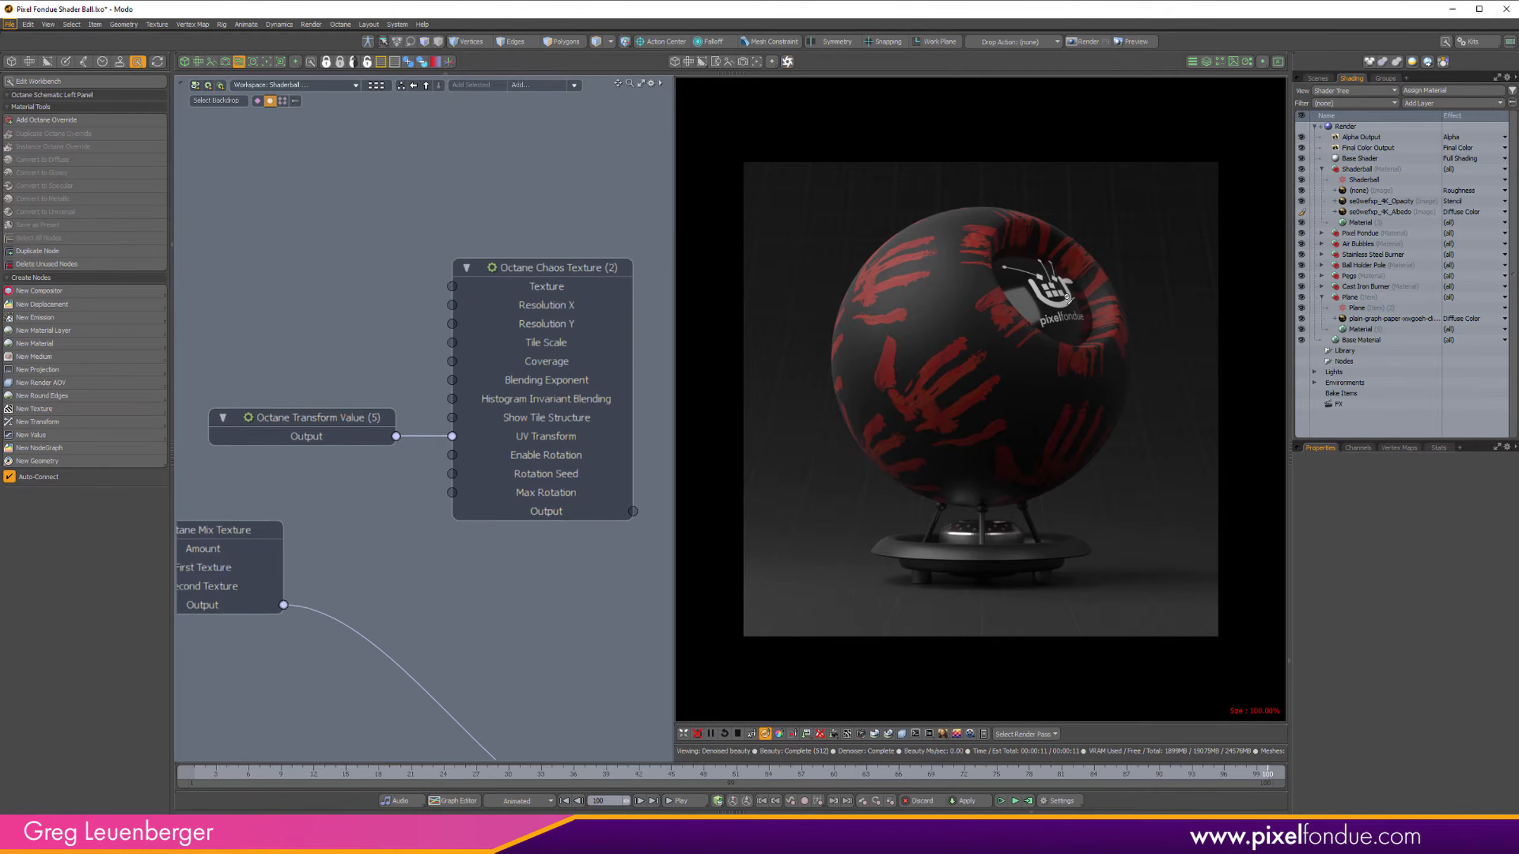
scroll(545, 530, "down", 4)
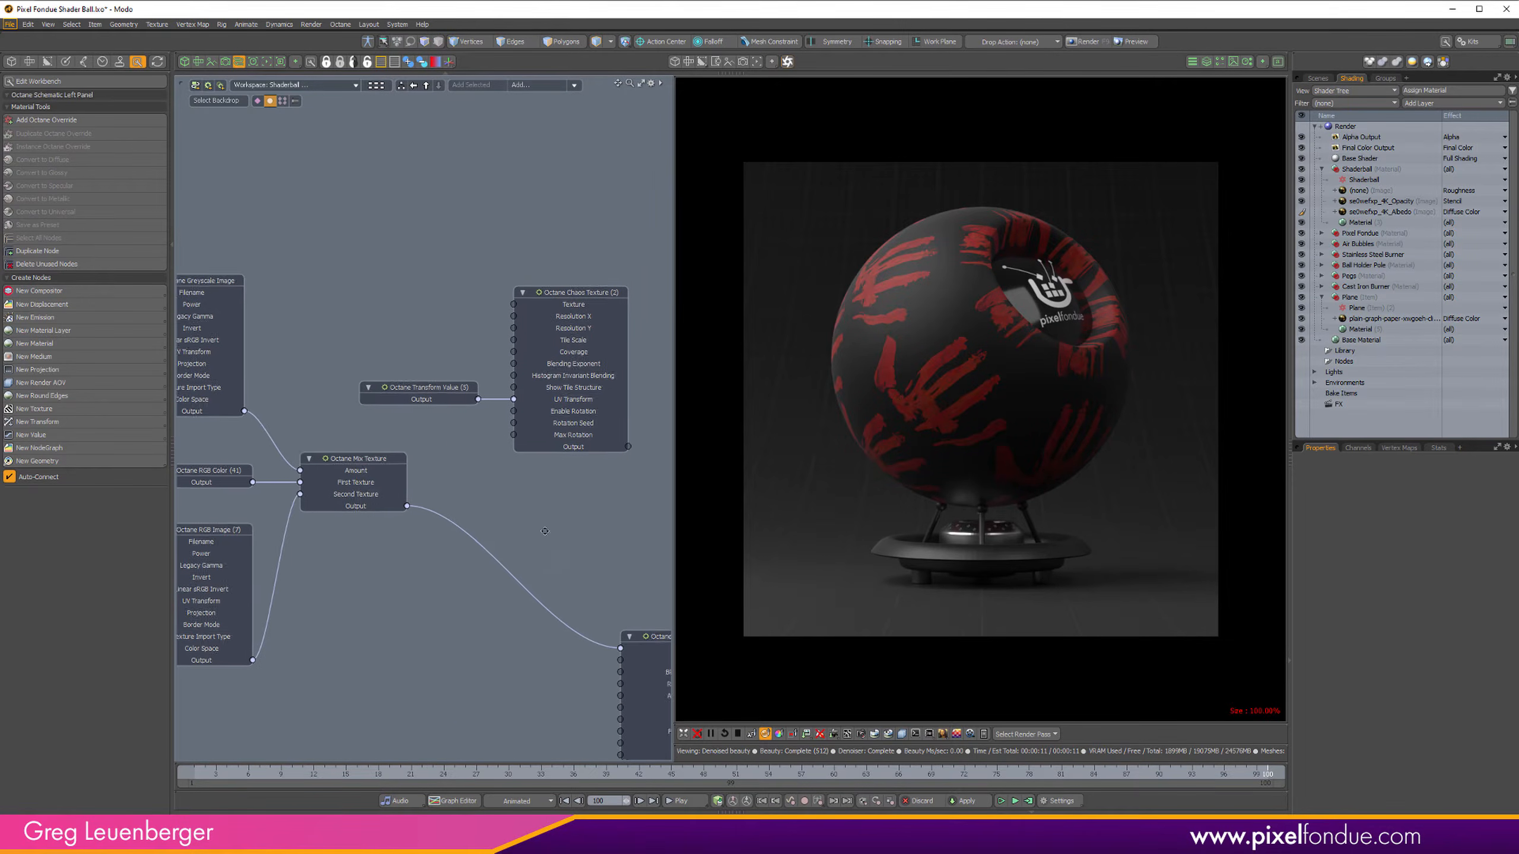
left_click_drag(545, 531, 550, 535, "alt")
left_click_drag(443, 503, 431, 560, "alt")
scroll(584, 332, "up", 4)
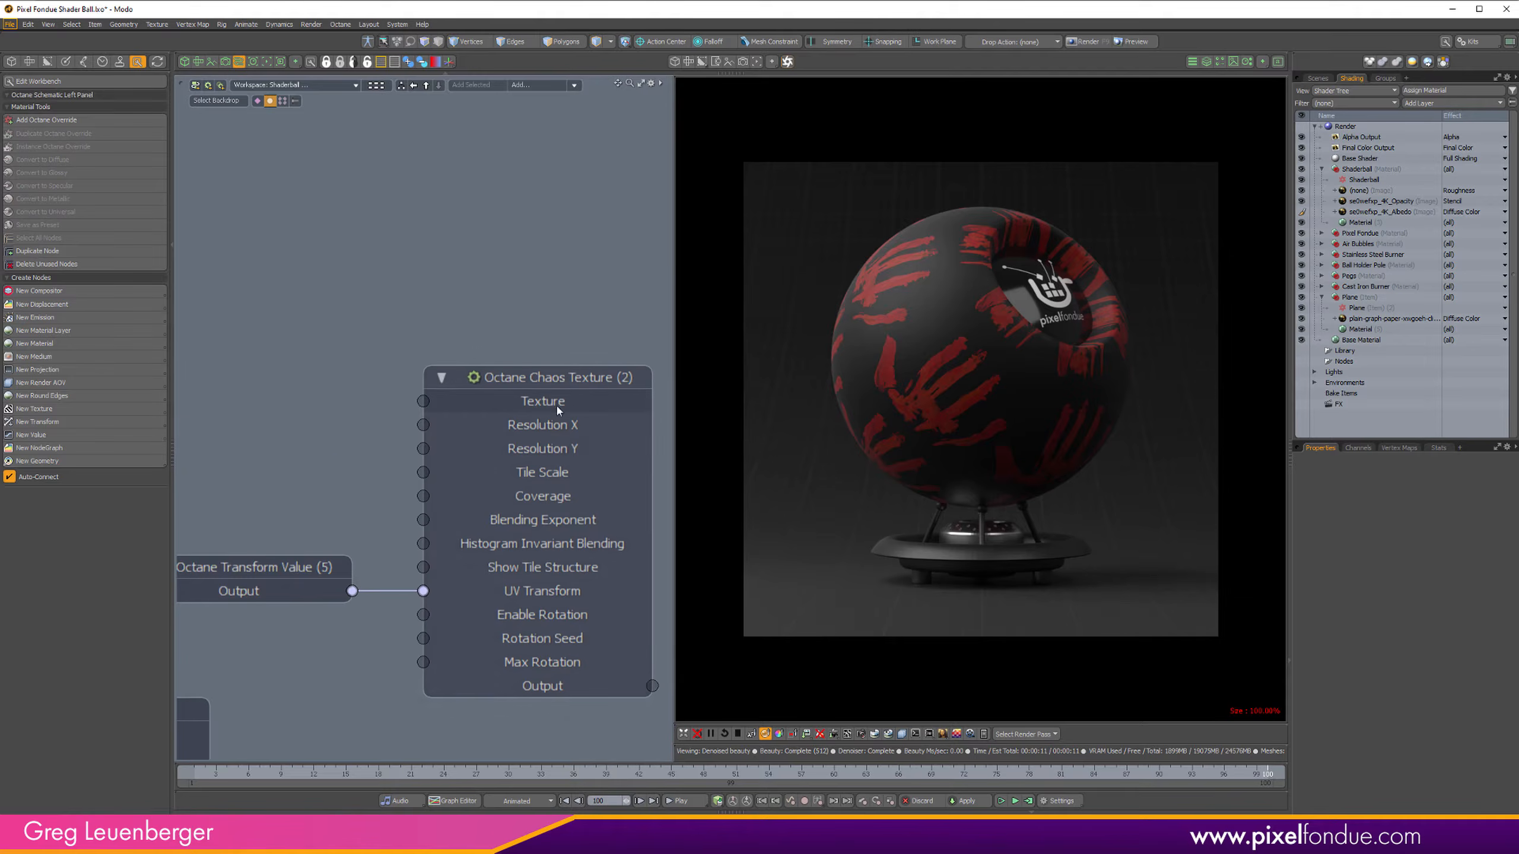
scroll(561, 412, "down", 4)
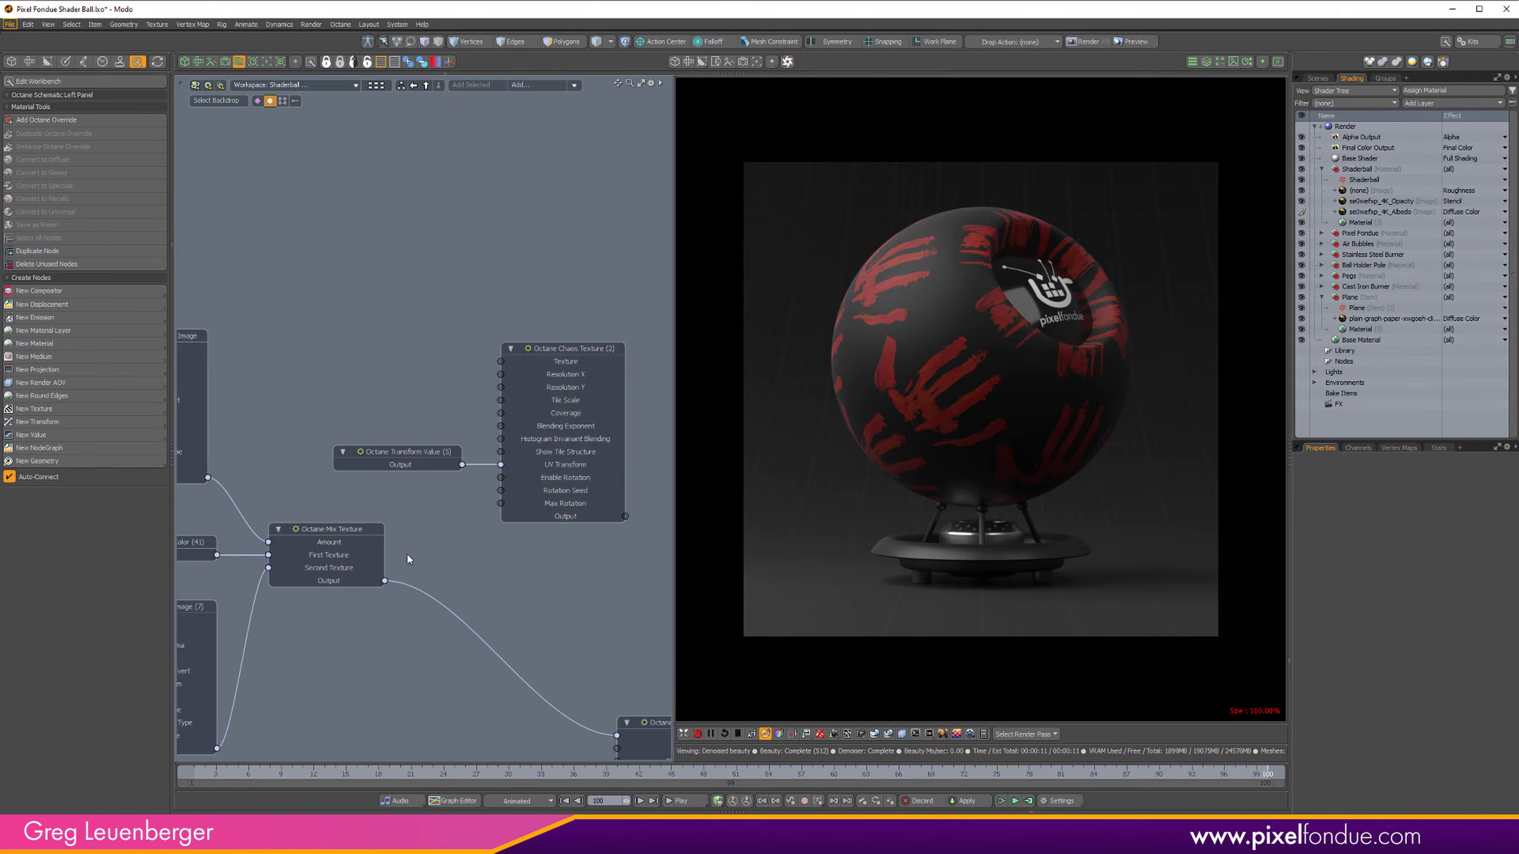
left_click_drag(384, 581, 500, 361)
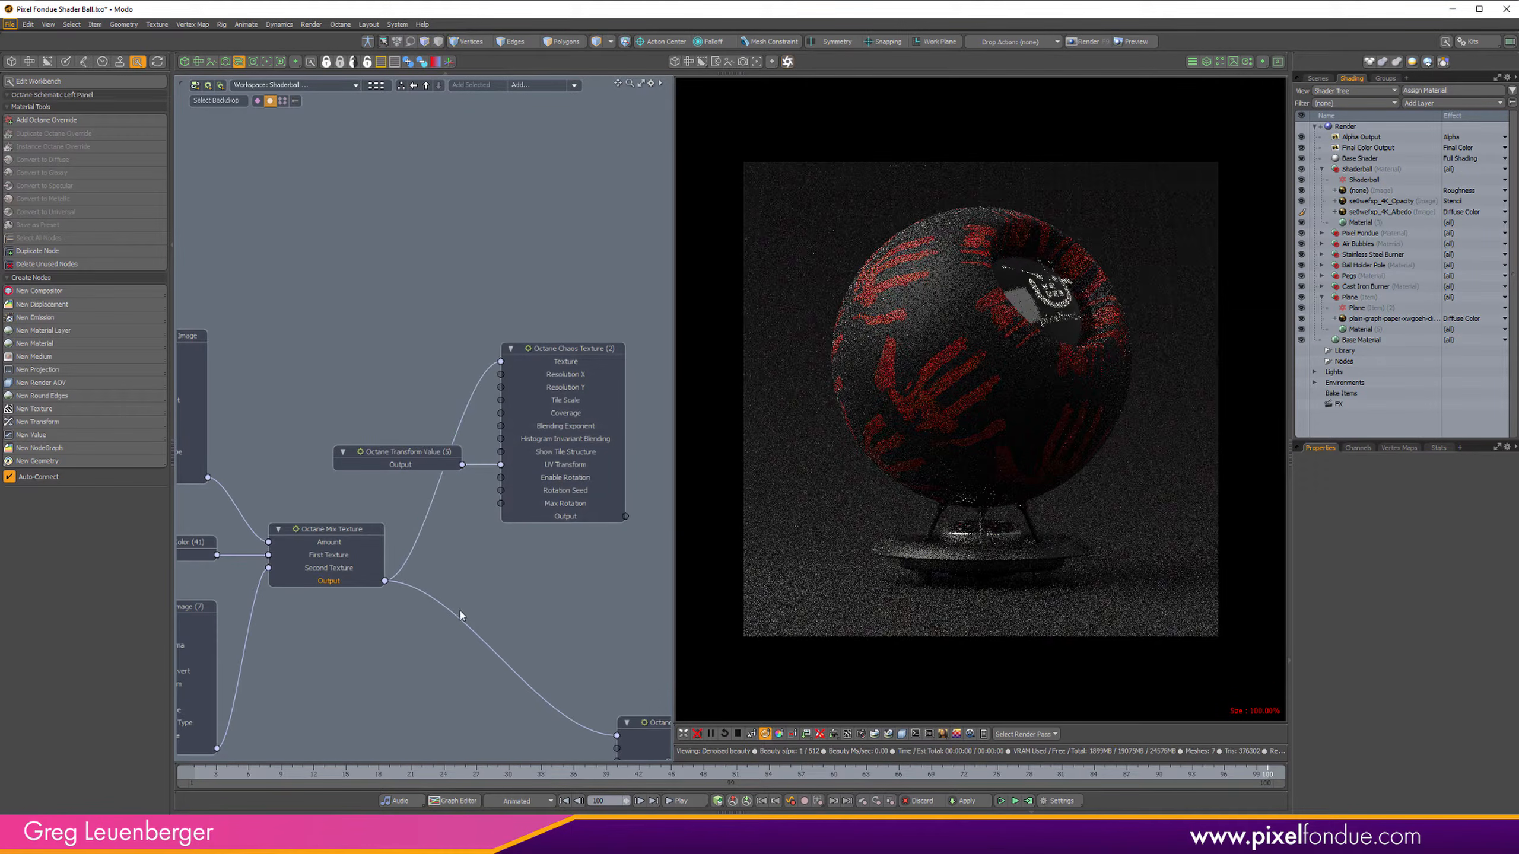
Step: Connect the Chaos Texture's output to the glossy material's Diffuse input and move the Chaos Texture node close to that material
left_click_drag(592, 571, 387, 537, "alt")
left_click_drag(421, 482, 472, 706)
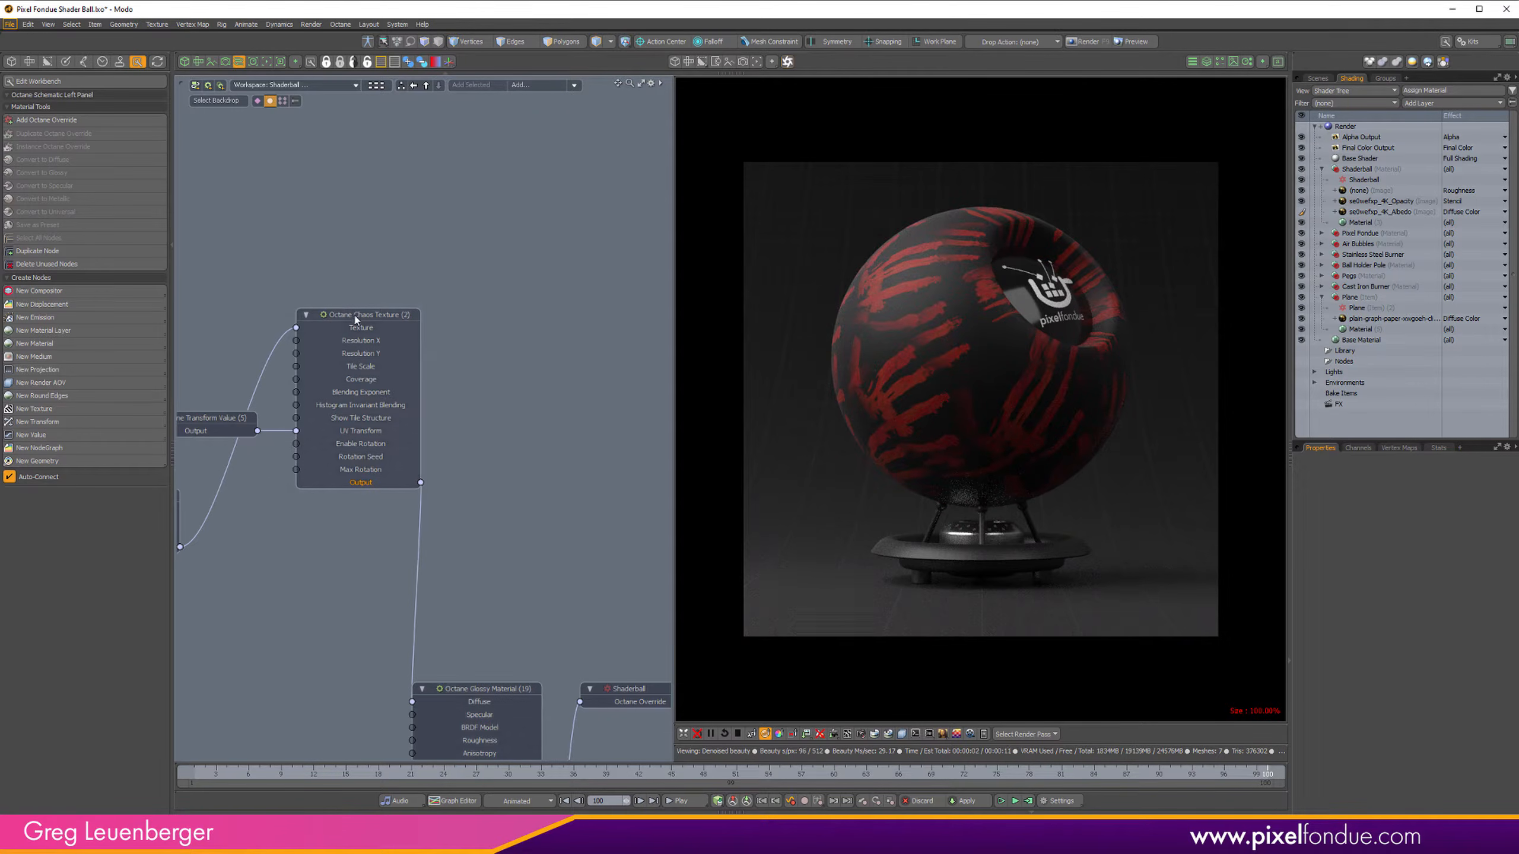
left_click_drag(355, 320, 444, 442)
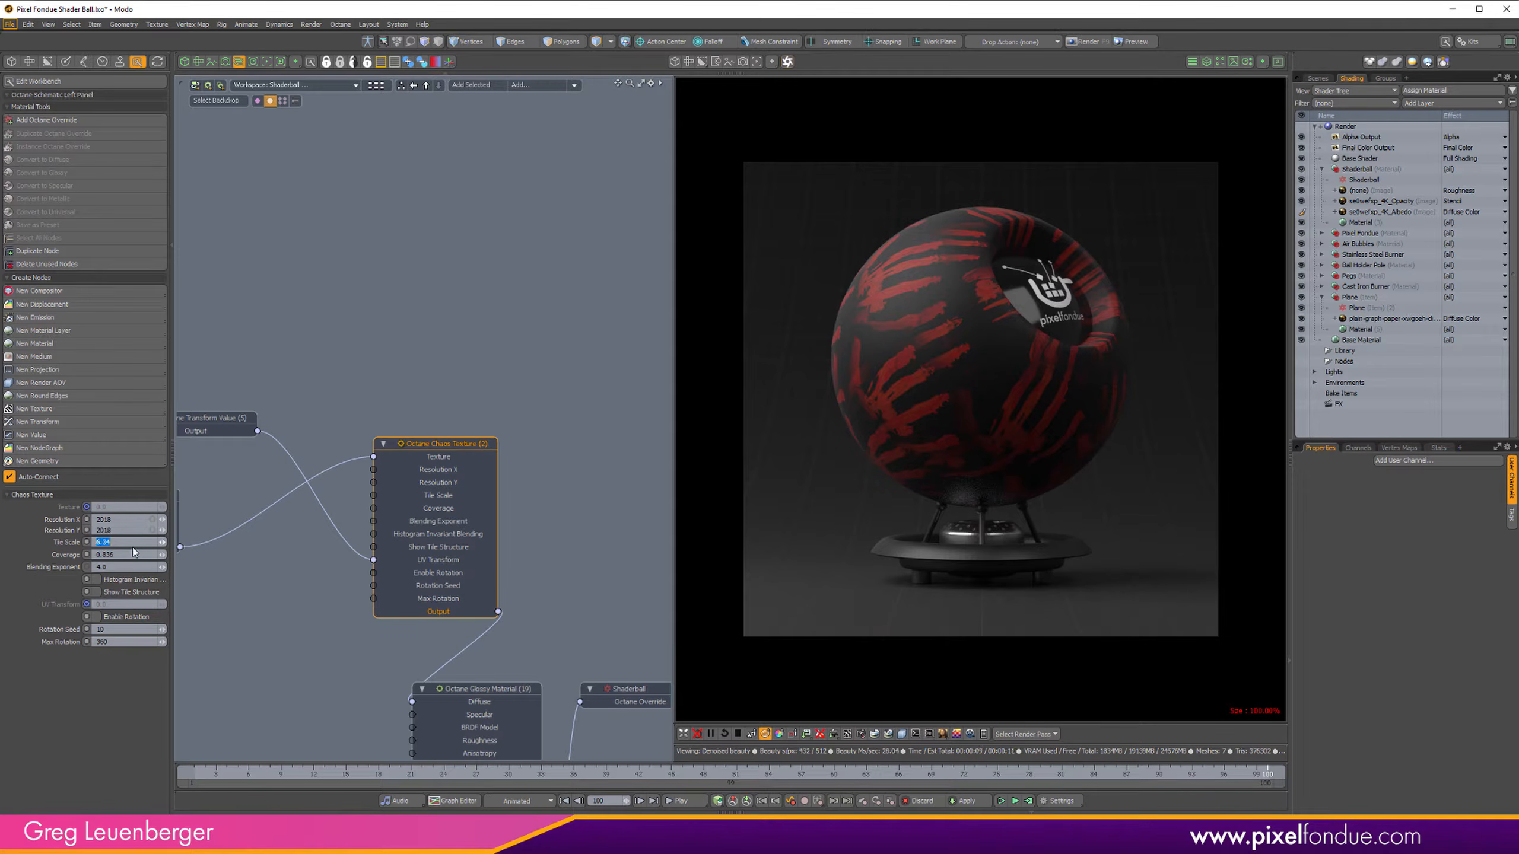
Step: Set the Chaos Texture's Tile Scale to 4, then adjust it to about 7.92 and the Coverage to about 0.373
type("4")
key("Return")
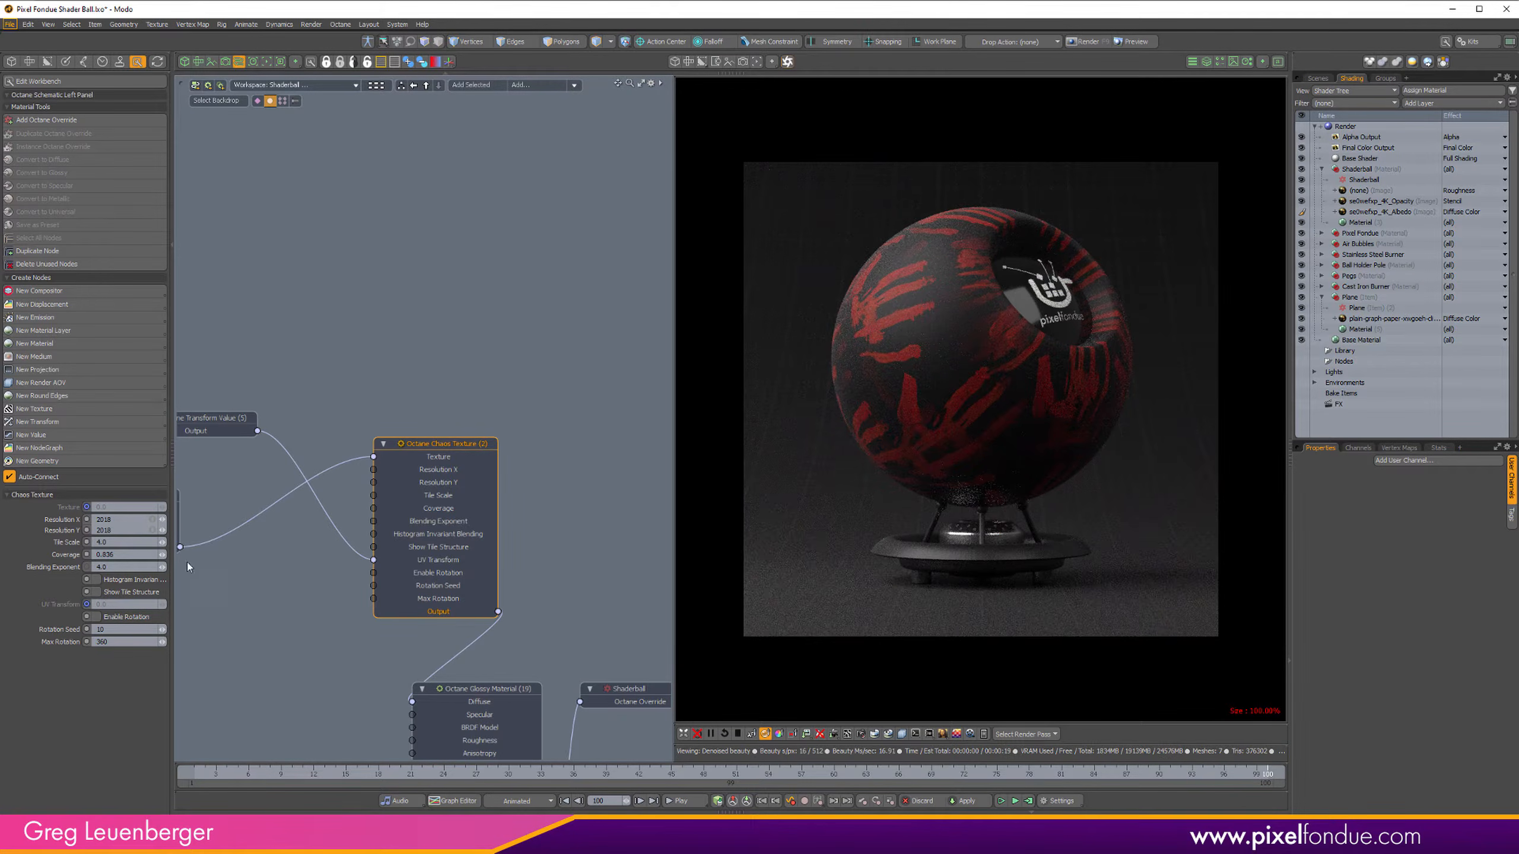
mouse_move(161, 555)
left_mouse_down()
mouse_move(130, 554)
mouse_move(184, 542)
left_mouse_up()
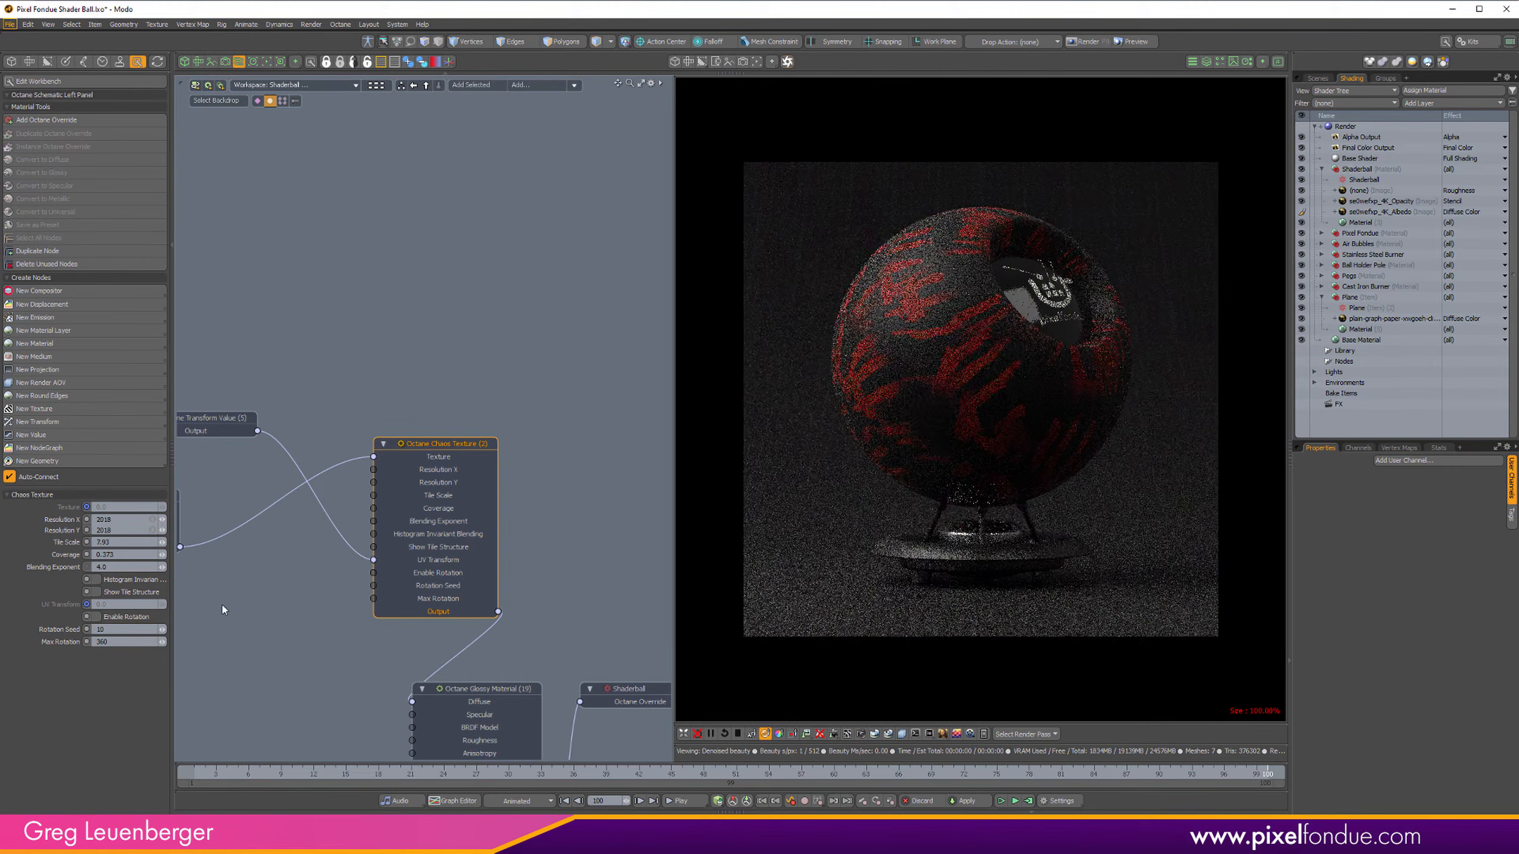
Step: Enable rotation on the Chaos Texture and vary its Rotation Seed
left_click(121, 618)
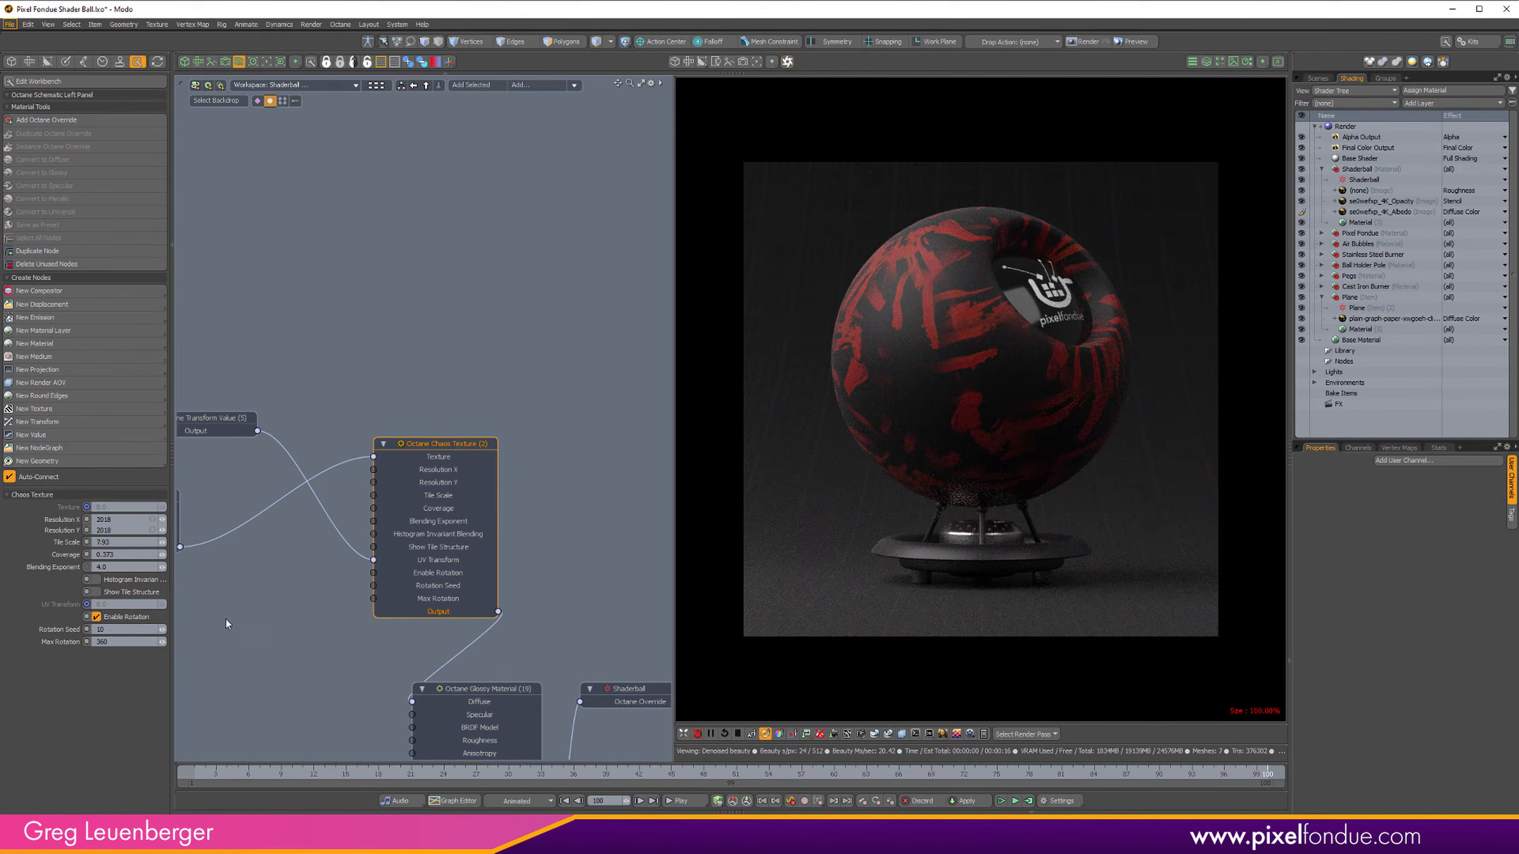
left_click_drag(161, 629, 204, 630)
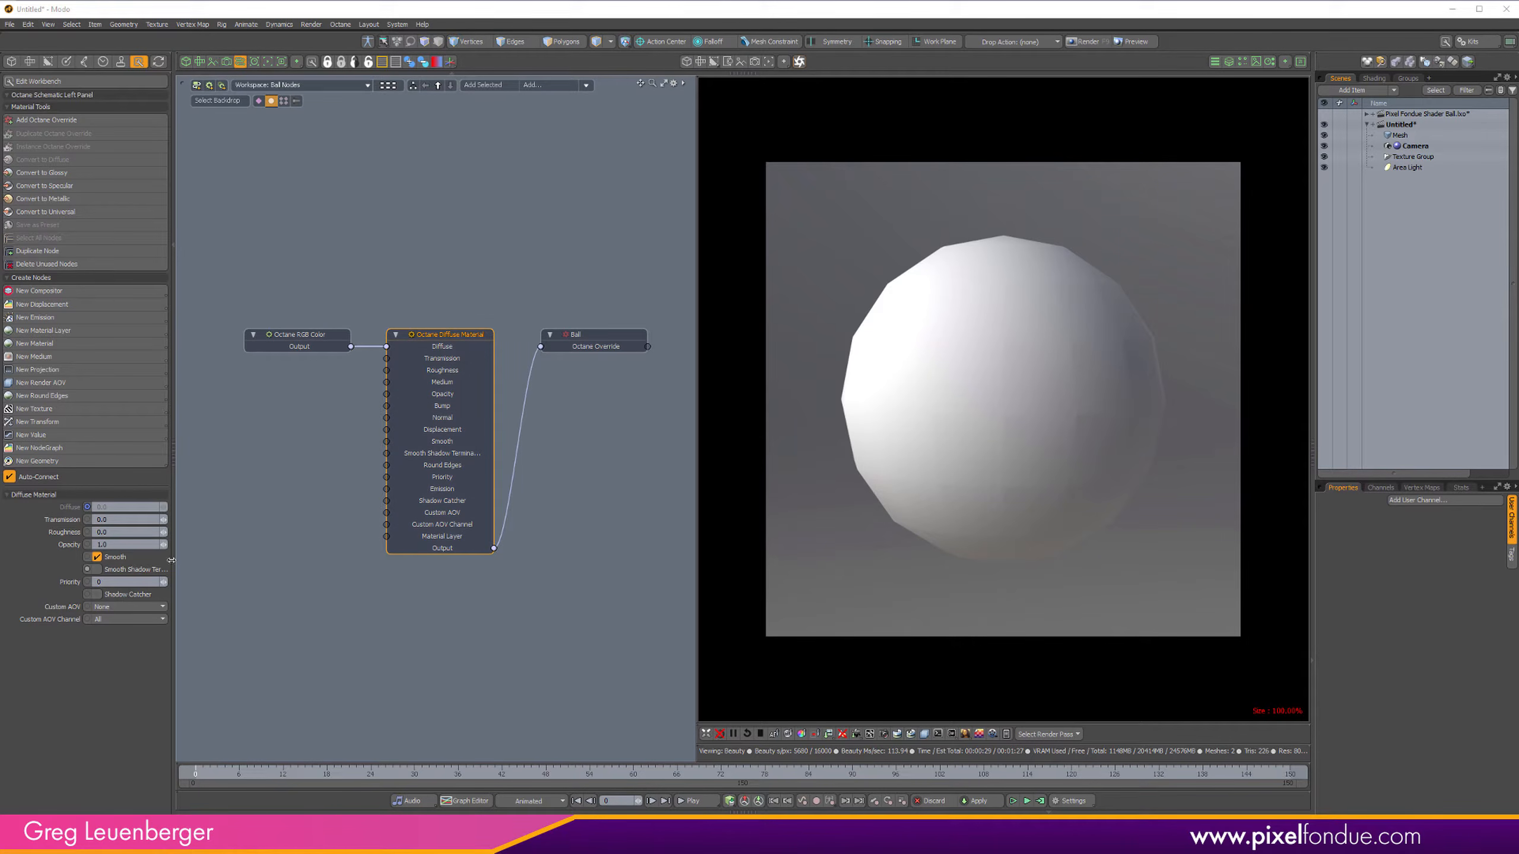
Step: Widen the material settings area and toggle the Smooth Shadow Terminator option of the ball's Octane Diffuse Material
left_click_drag(171, 560, 244, 562)
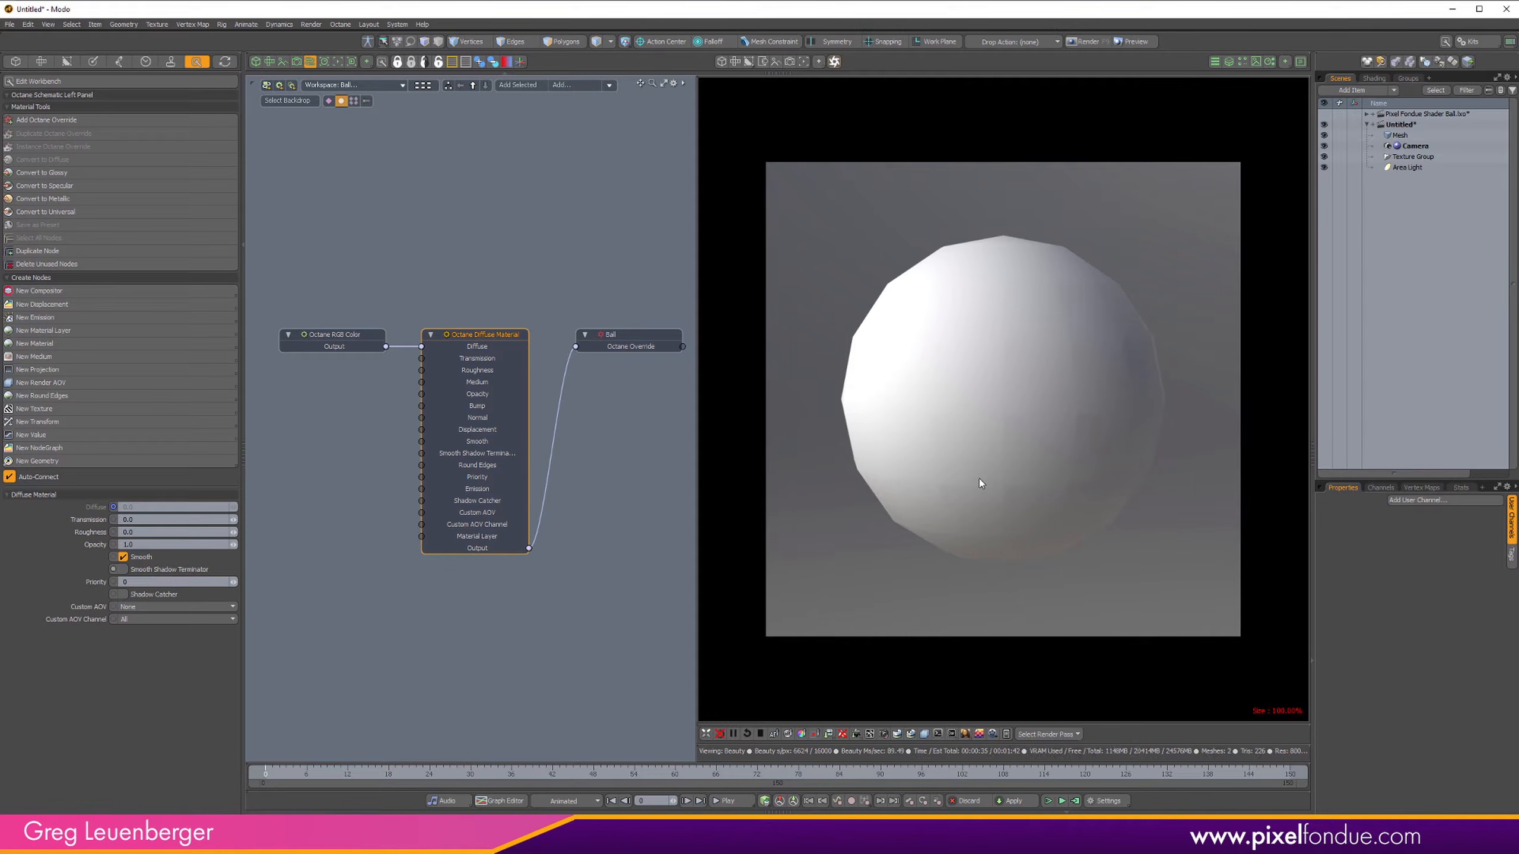
left_click(123, 569)
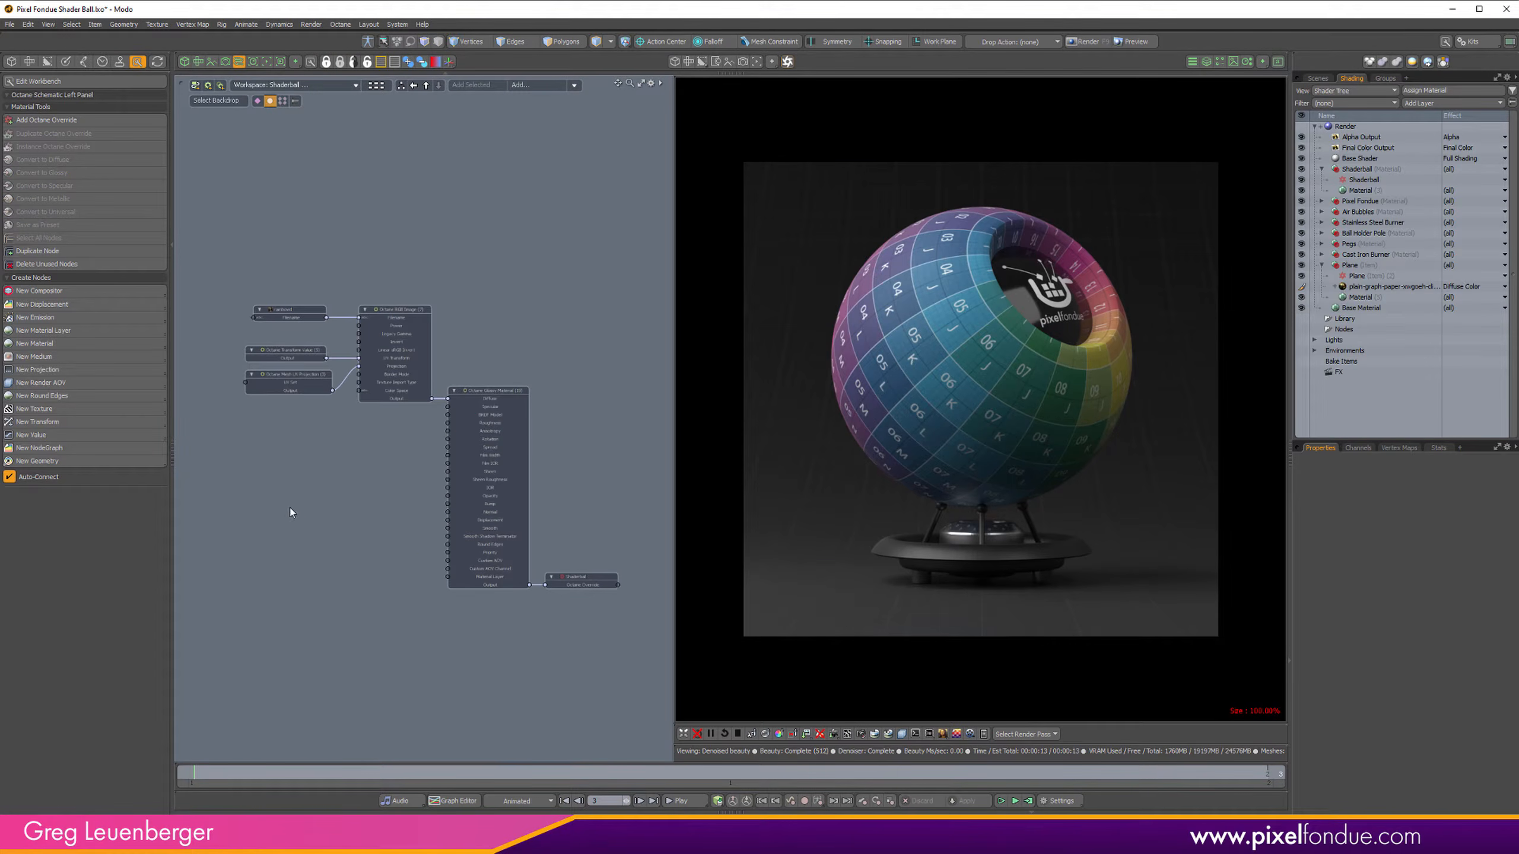
Step: Add a MatCap projection node to the shader ball schematic and place it below the Mesh UV Projection node
left_click(112, 370)
left_click_drag(226, 275, 322, 464)
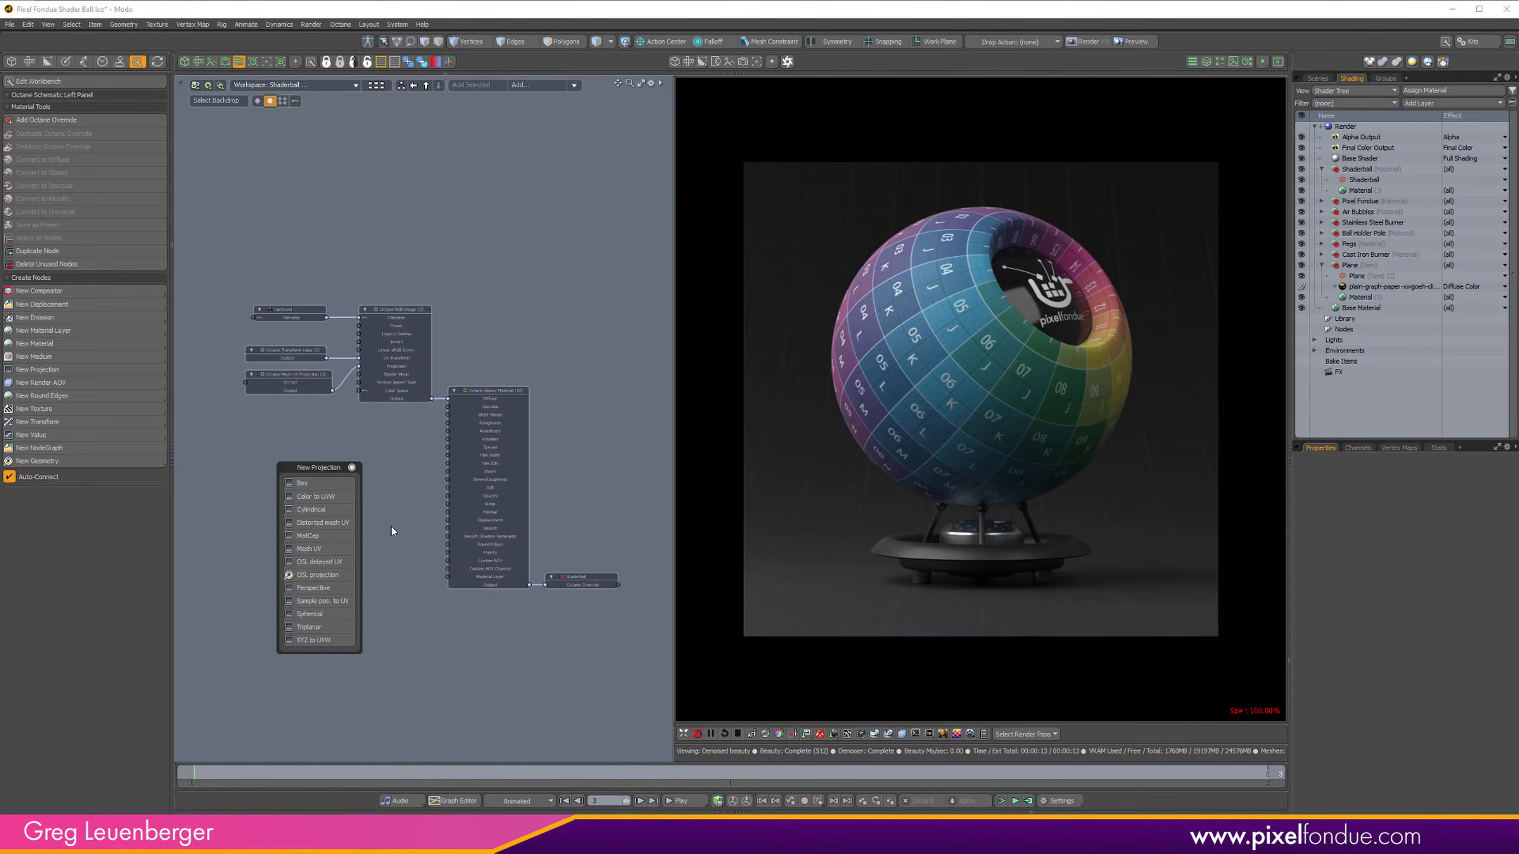
left_click(344, 540)
left_click_drag(460, 455, 317, 432)
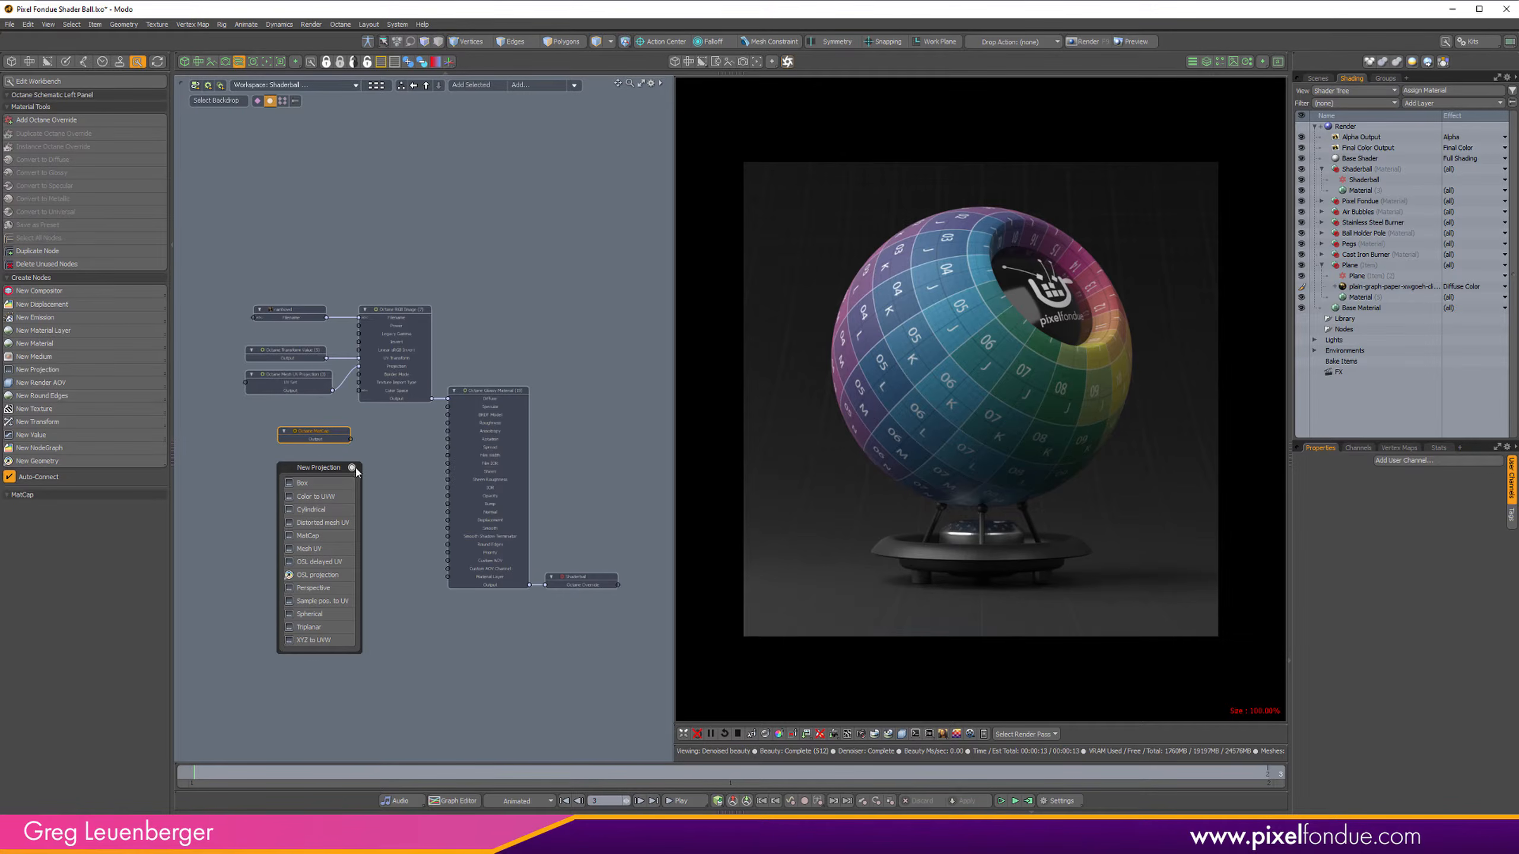
left_click(354, 469)
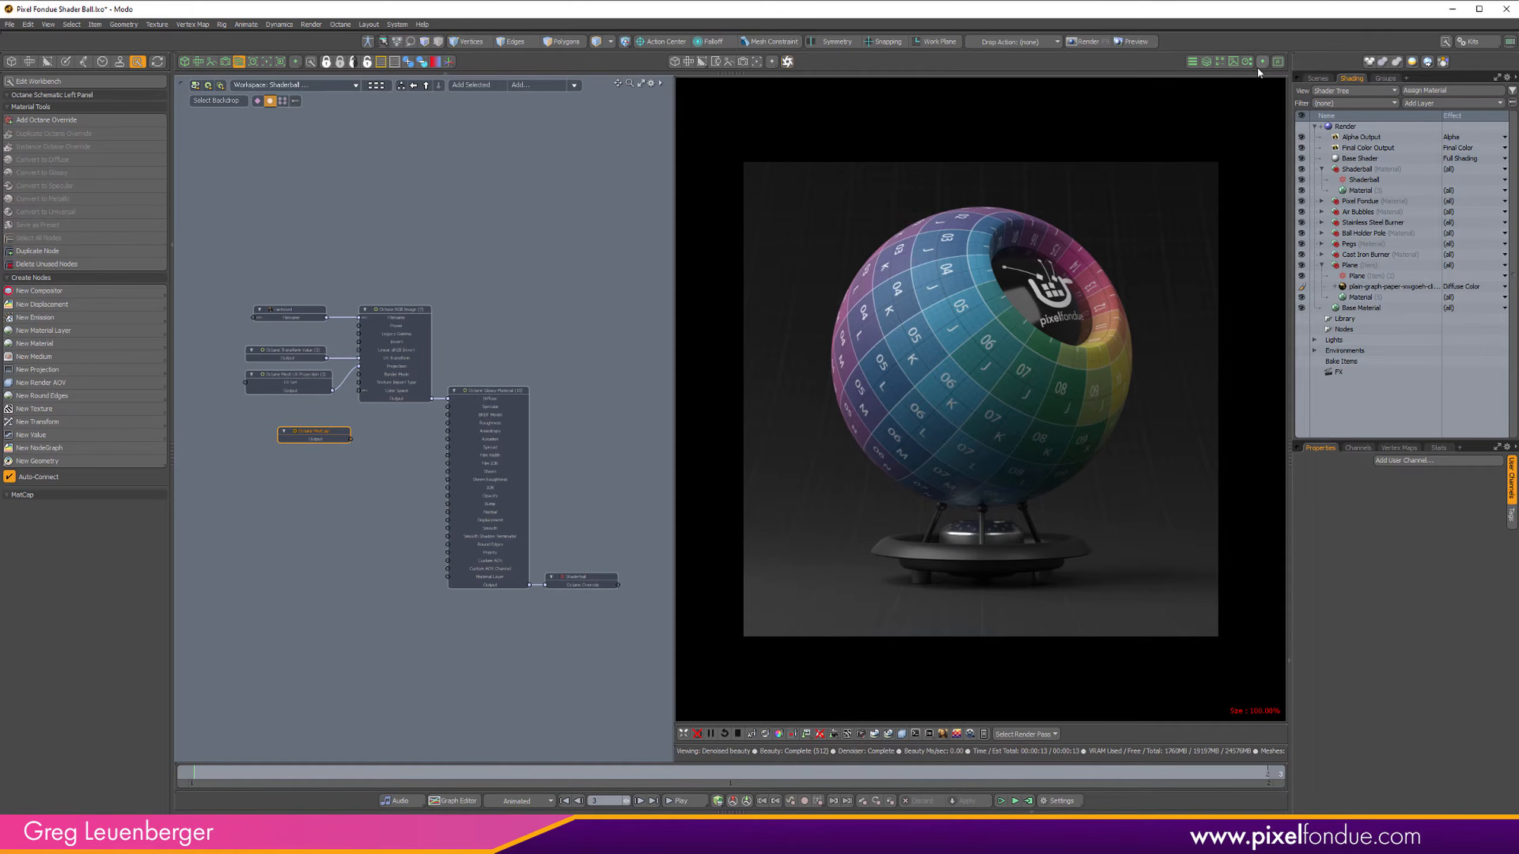
Step: Load the Bubblegum2 and RedWax matcap images from the Matcaps presets into the scene
left_click(1217, 63)
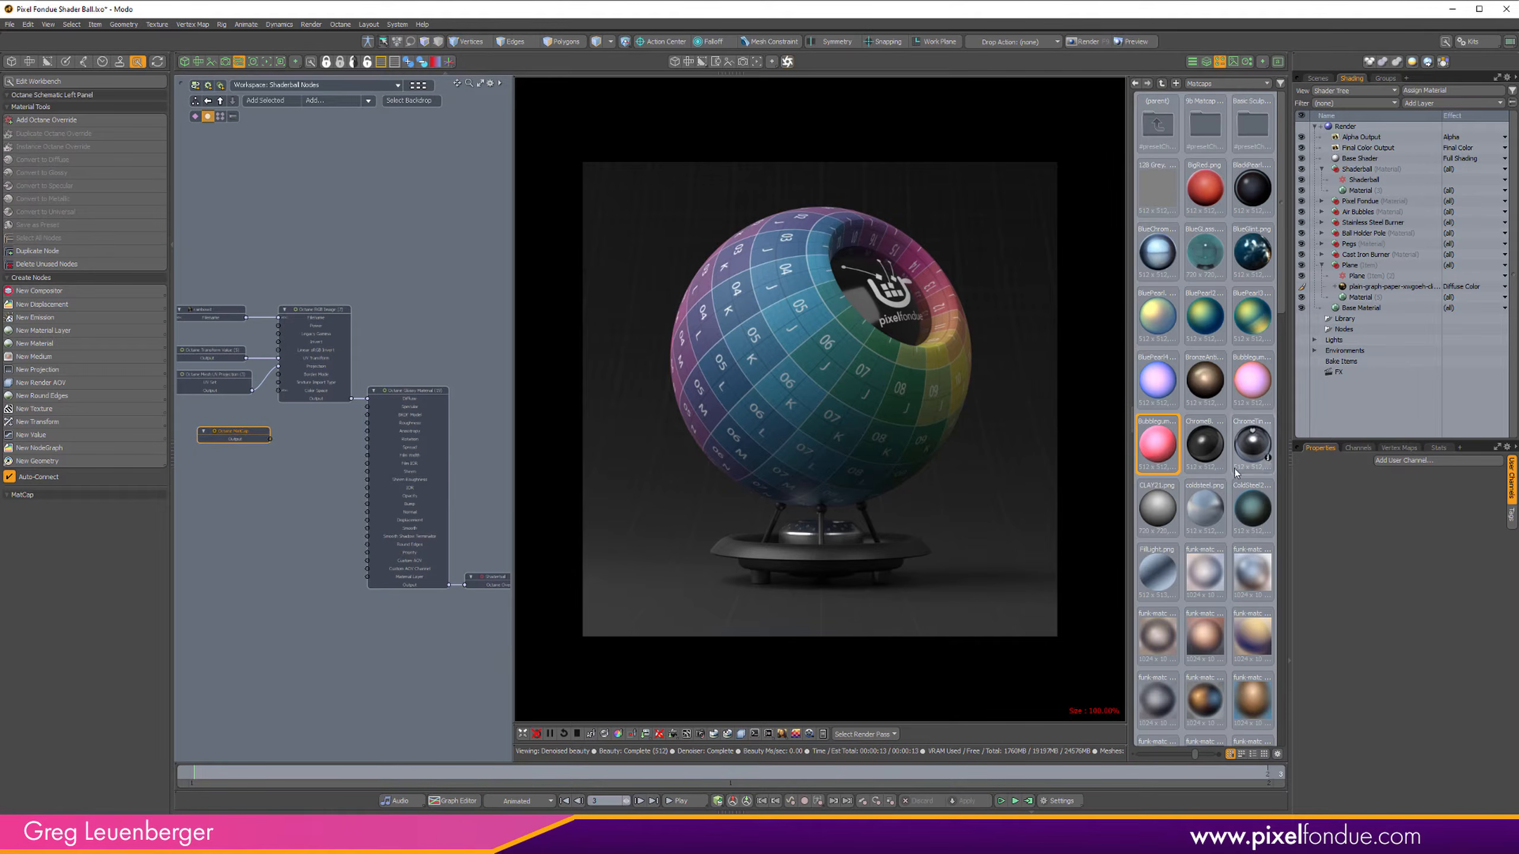
right_click(1158, 447)
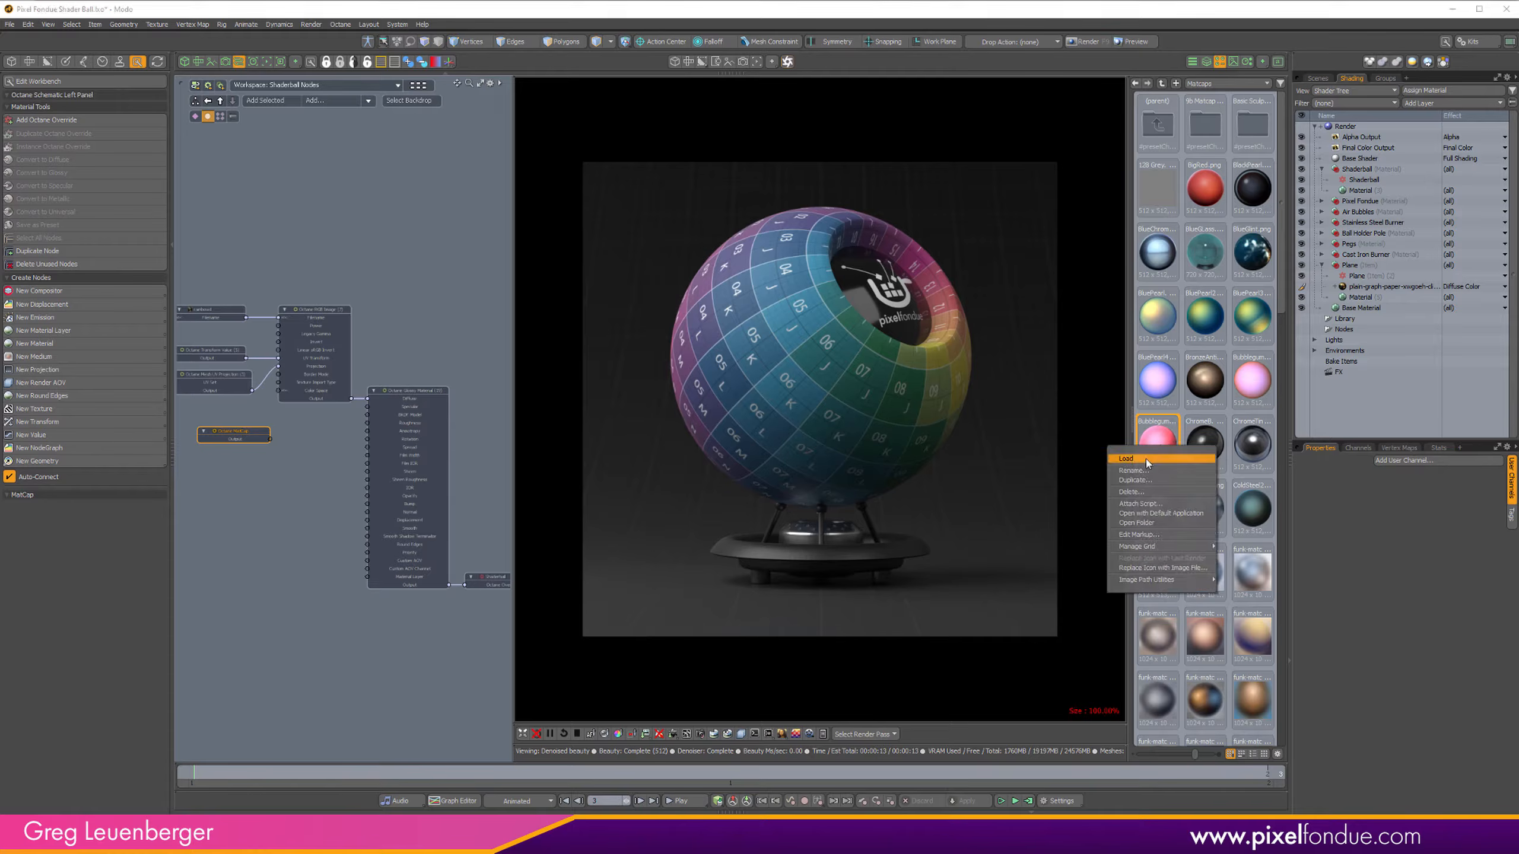
left_click(1160, 458)
scroll(1276, 454, "down", 10)
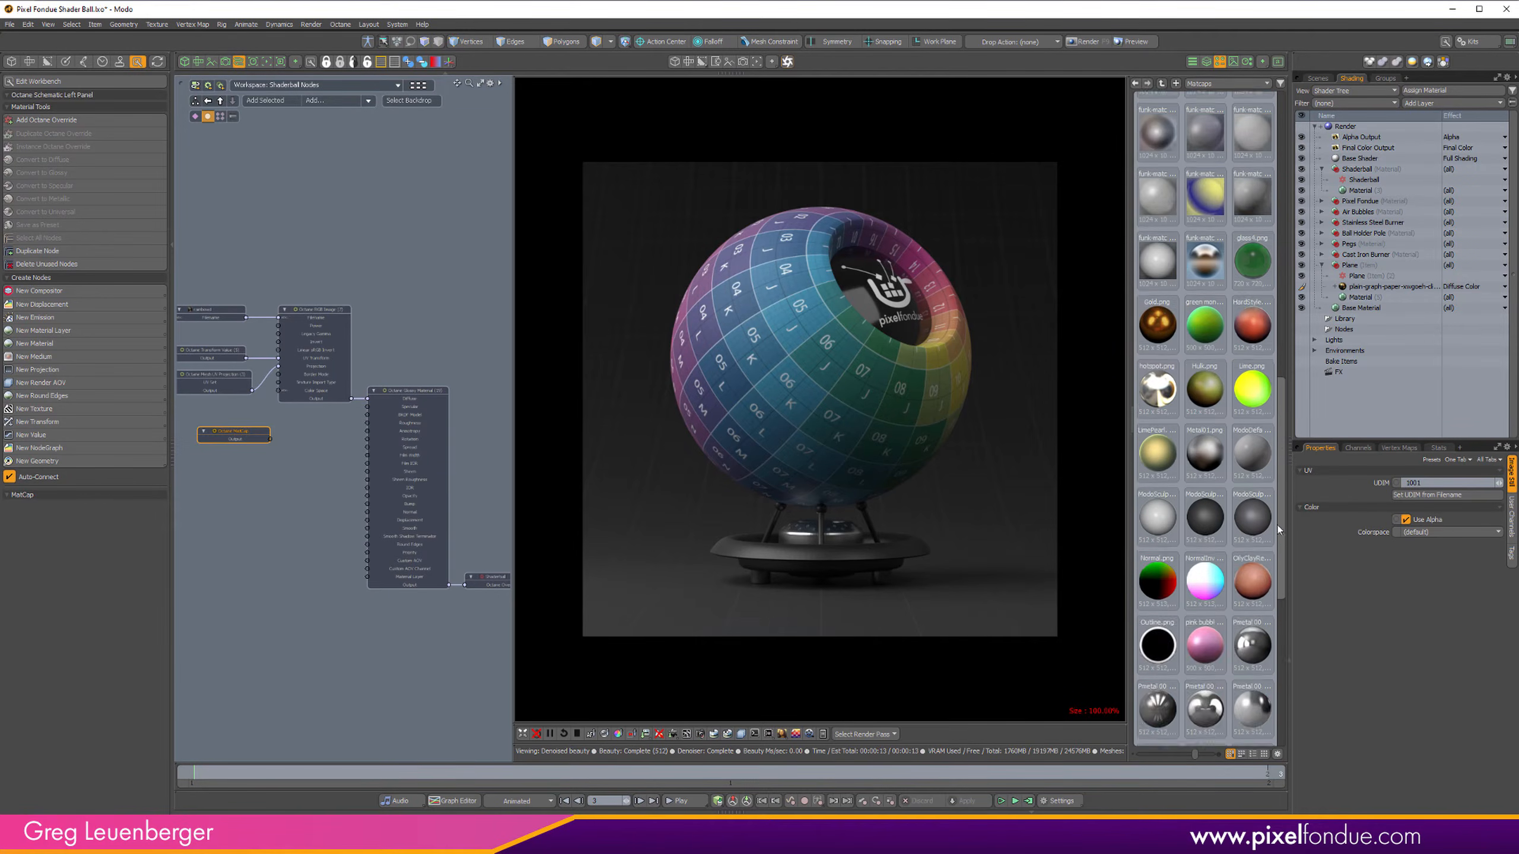
scroll(1272, 562, "down", 3)
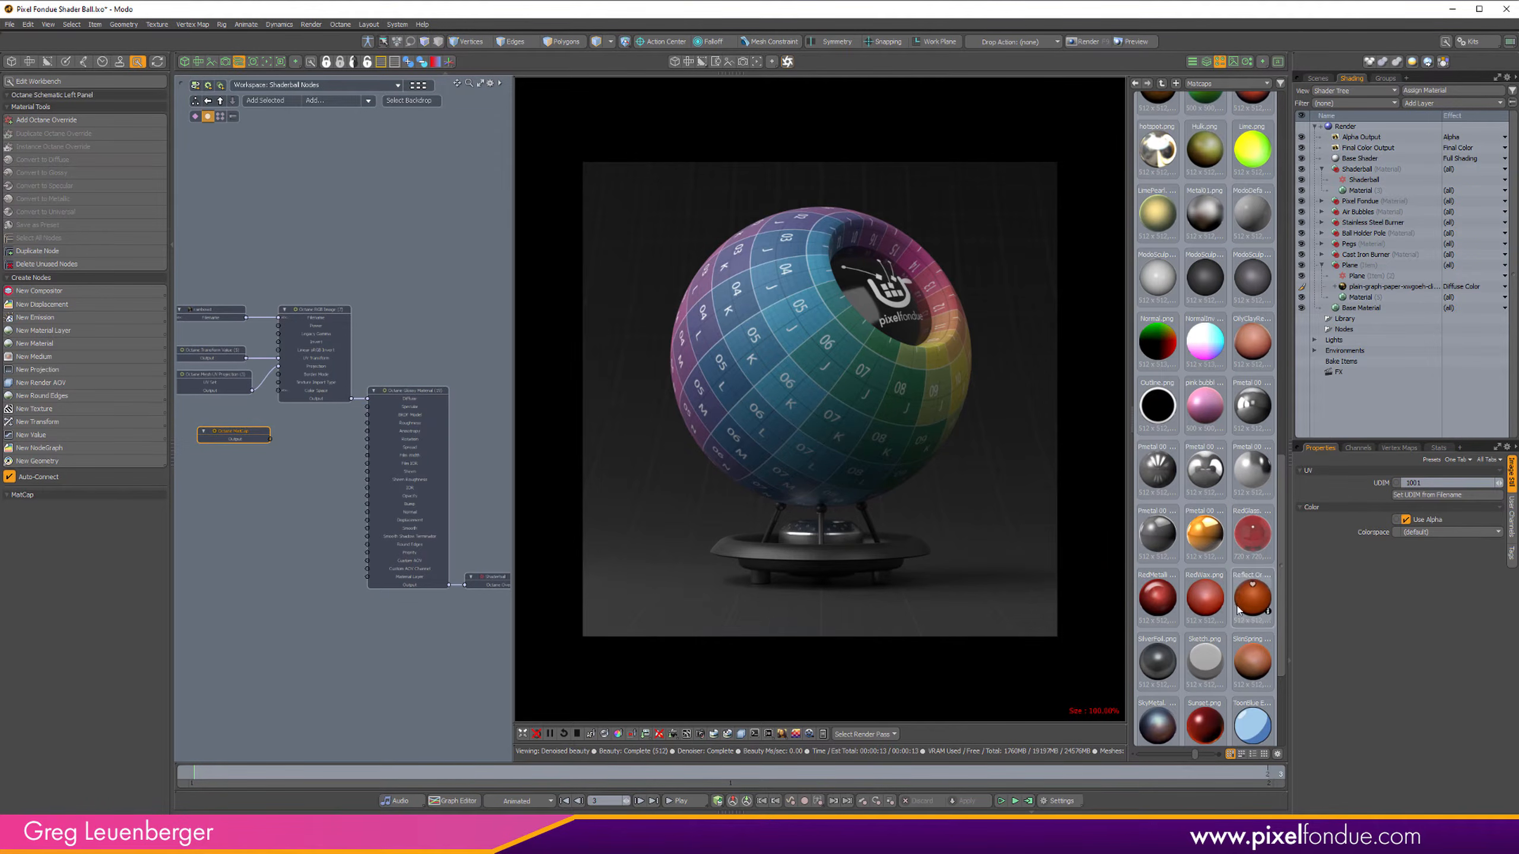
right_click(1200, 600)
left_click(1200, 612)
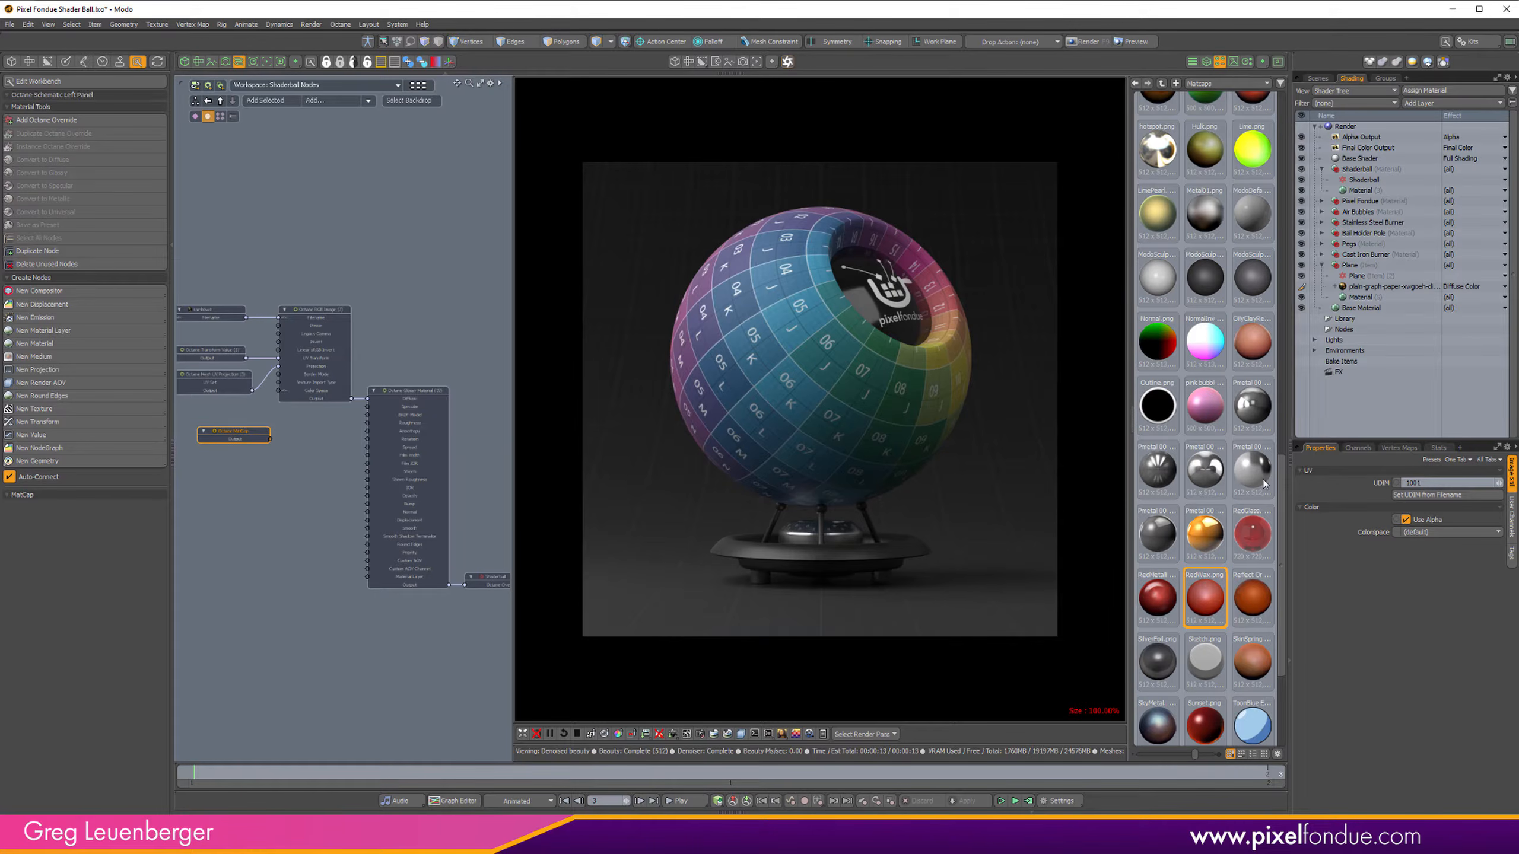
Step: Bring the Bubblegum2 and RedWax image clips into the shader ball schematic as nodes
left_click(1234, 61)
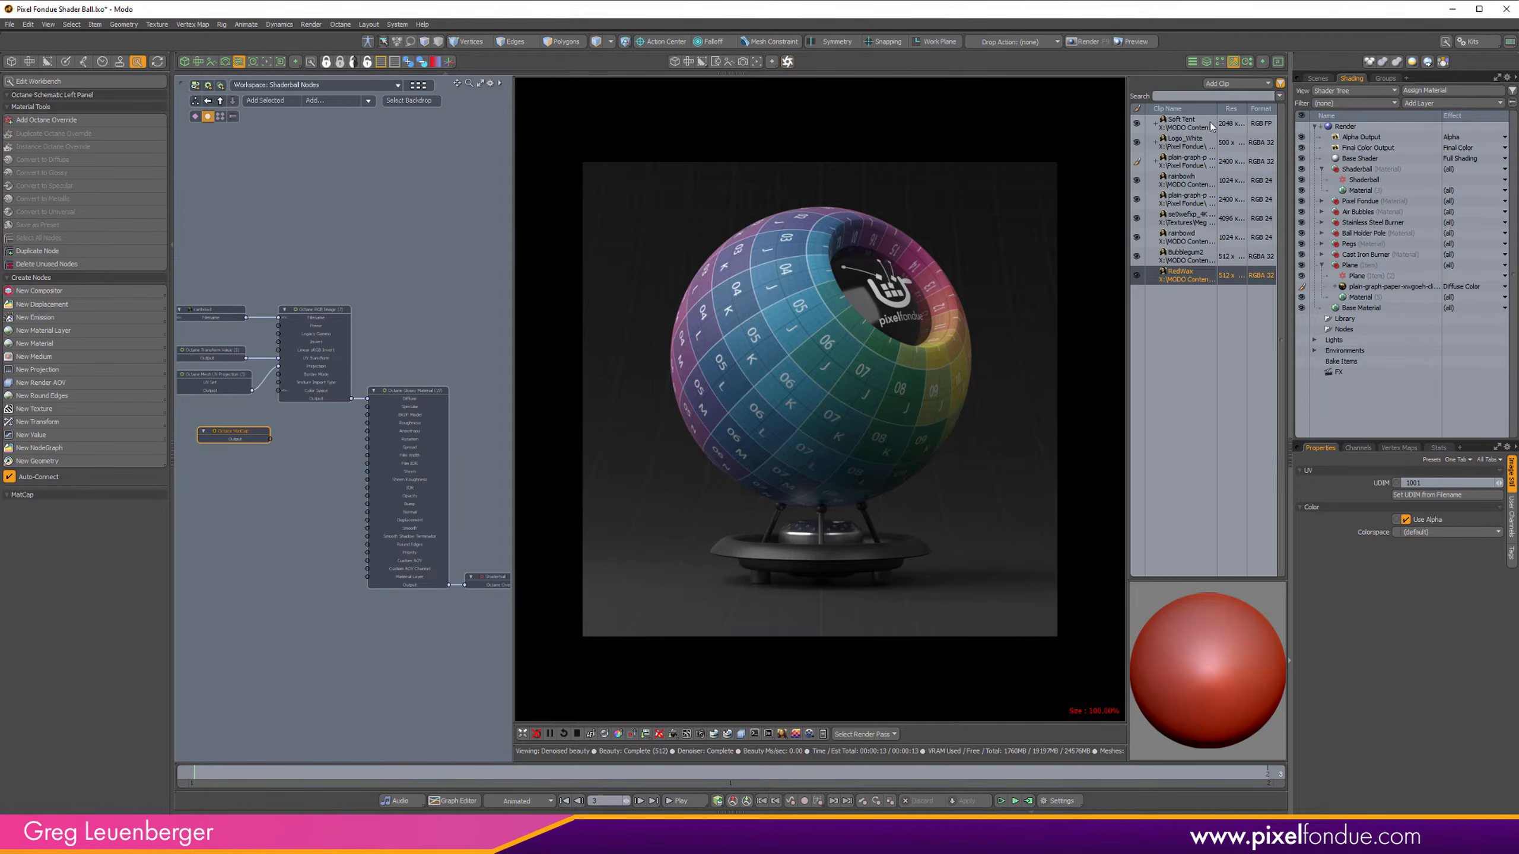
left_click(1178, 274)
left_click_drag(1178, 273, 329, 272)
scroll(431, 332, "up", 3)
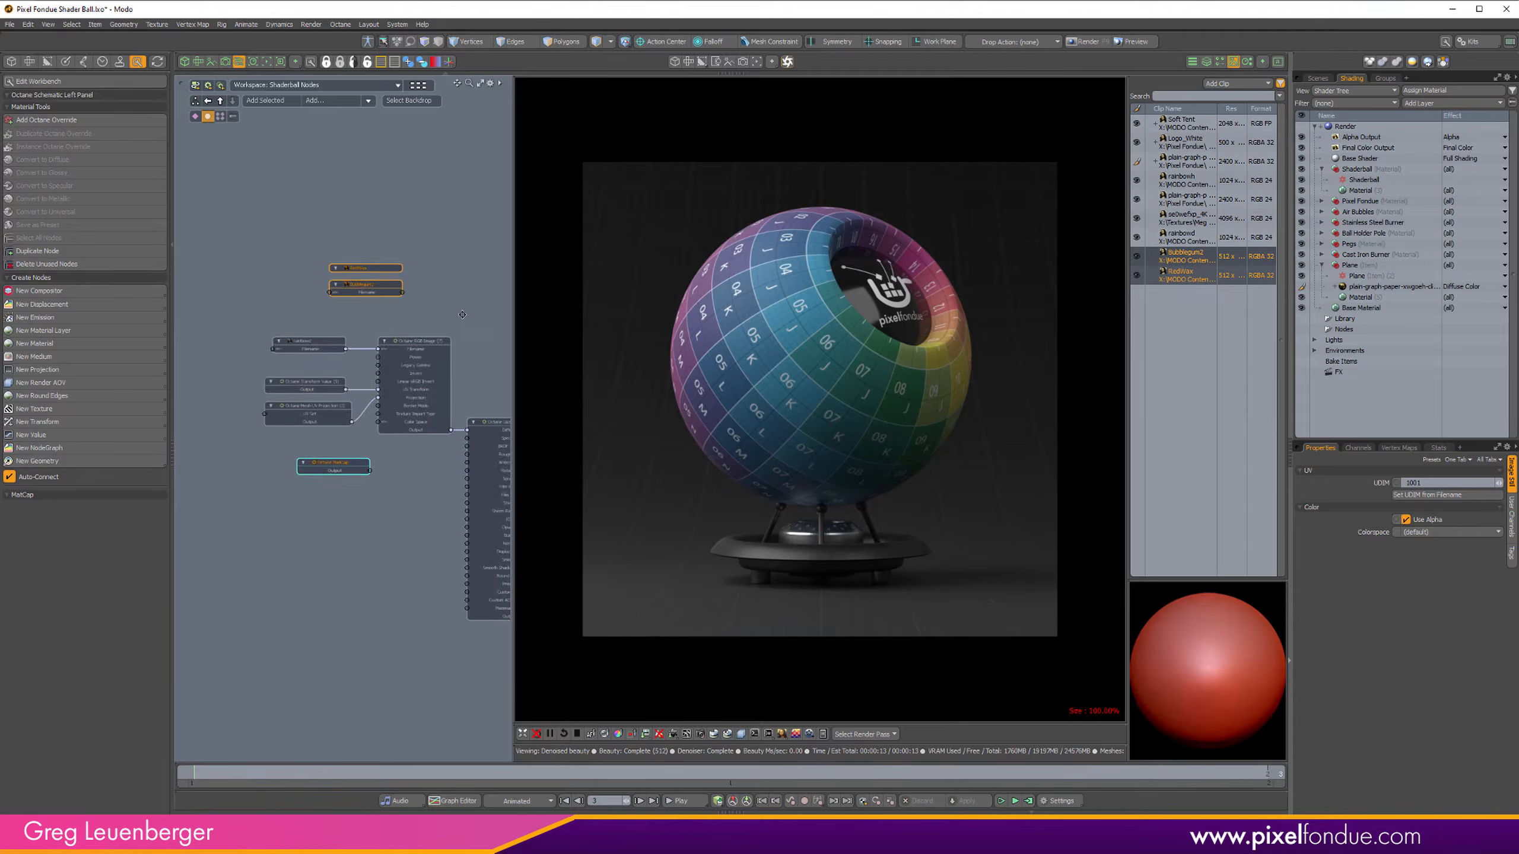
Step: Connect Bubblegum2's Filename to the Octane RGB Image's Filename input and the MatCap output to its Projection input
left_click_drag(430, 332, 420, 347, "alt")
left_click(420, 347)
left_click_drag(350, 296, 407, 407)
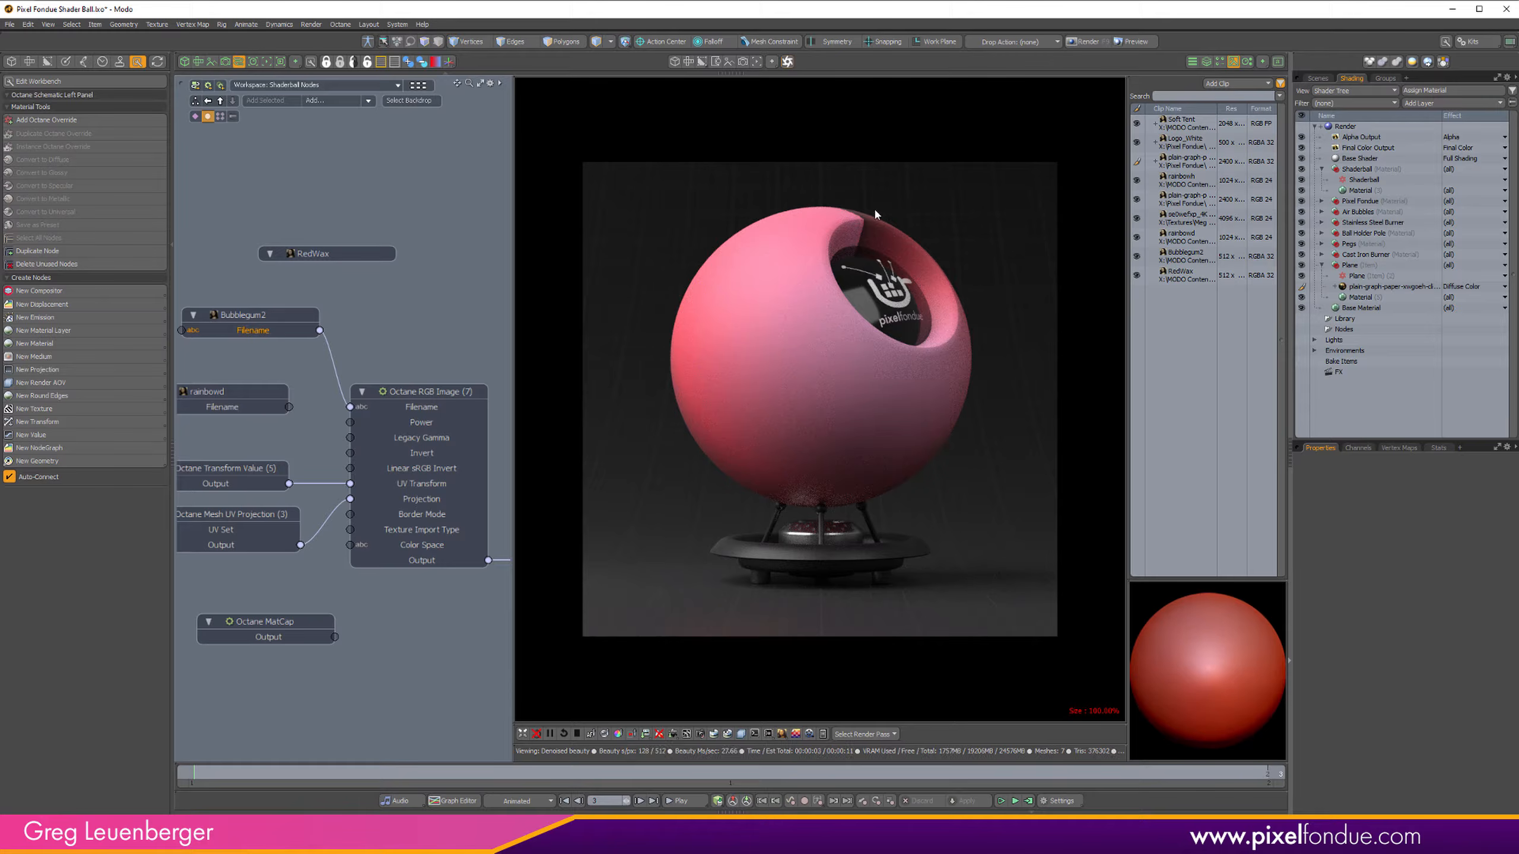
left_click_drag(353, 454, 383, 422, "alt")
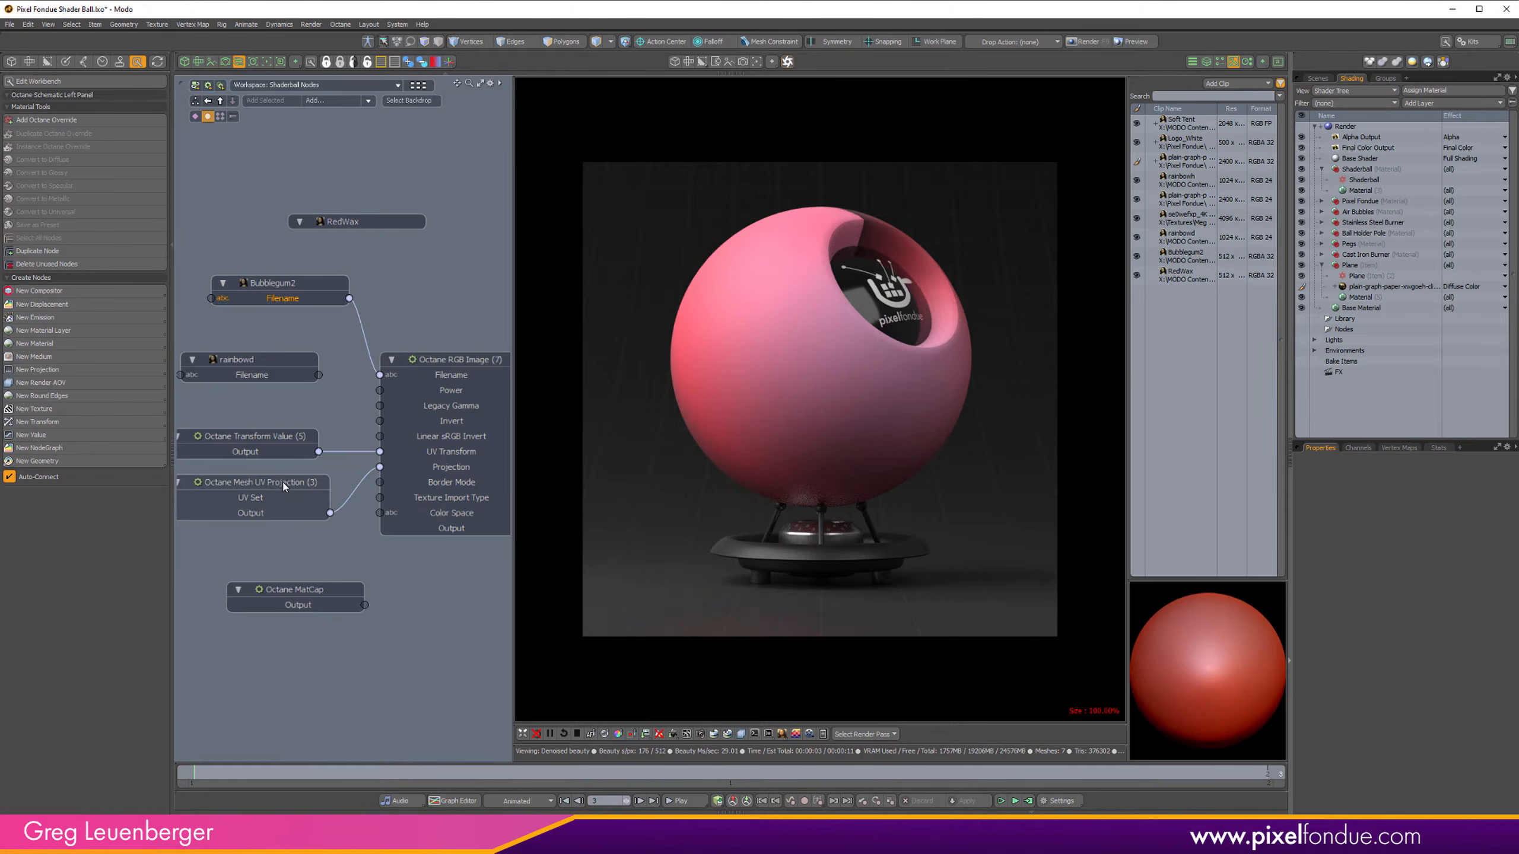
left_click_drag(323, 604, 379, 467)
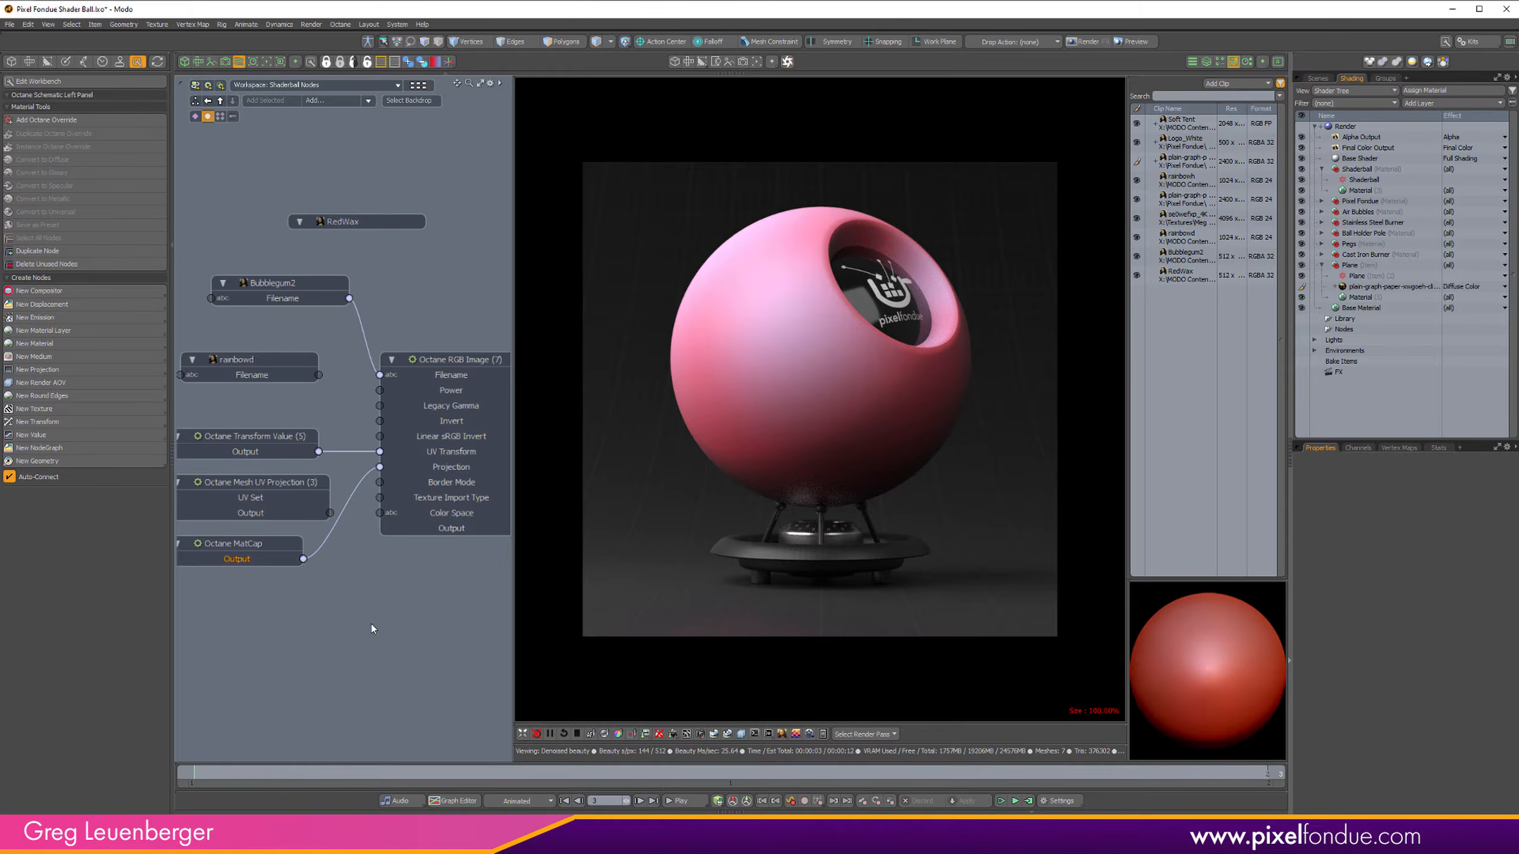
Step: Clear the channel search filter, expose RedWax's Filename channel and connect it to the RGB Image's Filename input in place of Bubblegum2
left_click(361, 222)
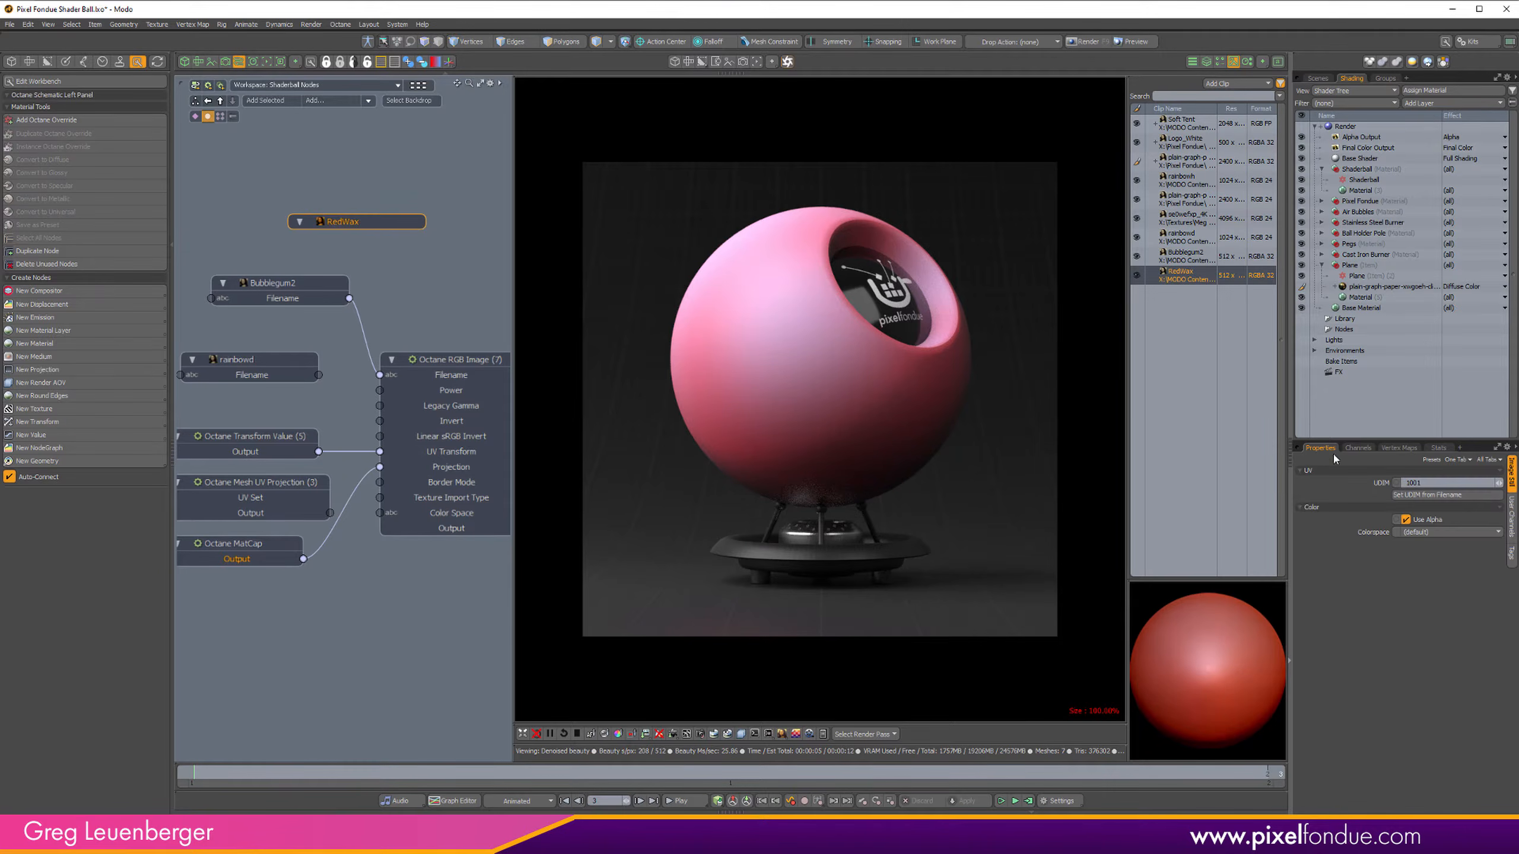
left_click(1358, 448)
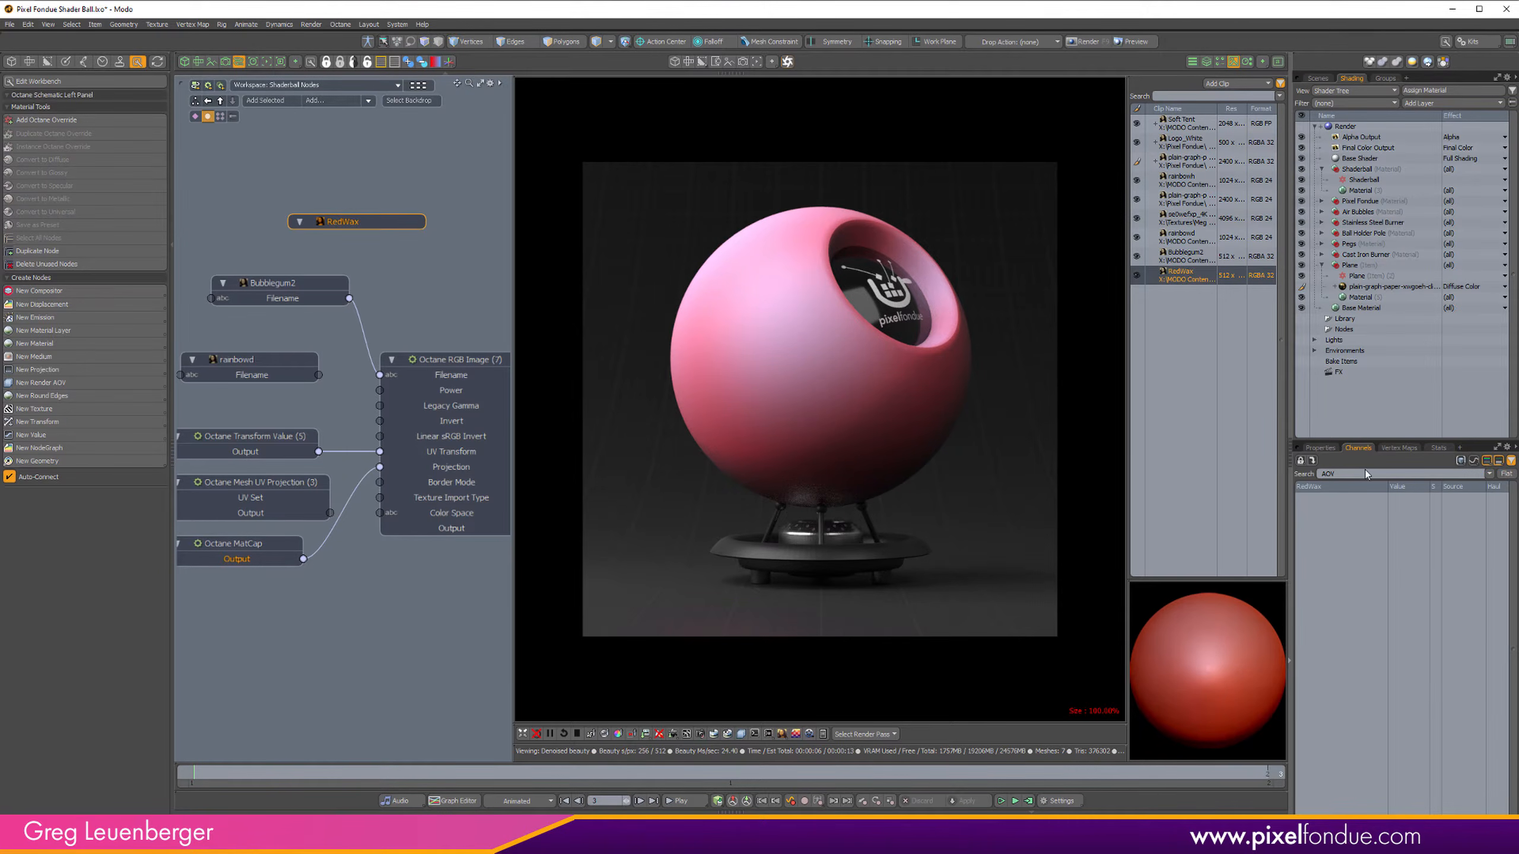
key("BackSpace")
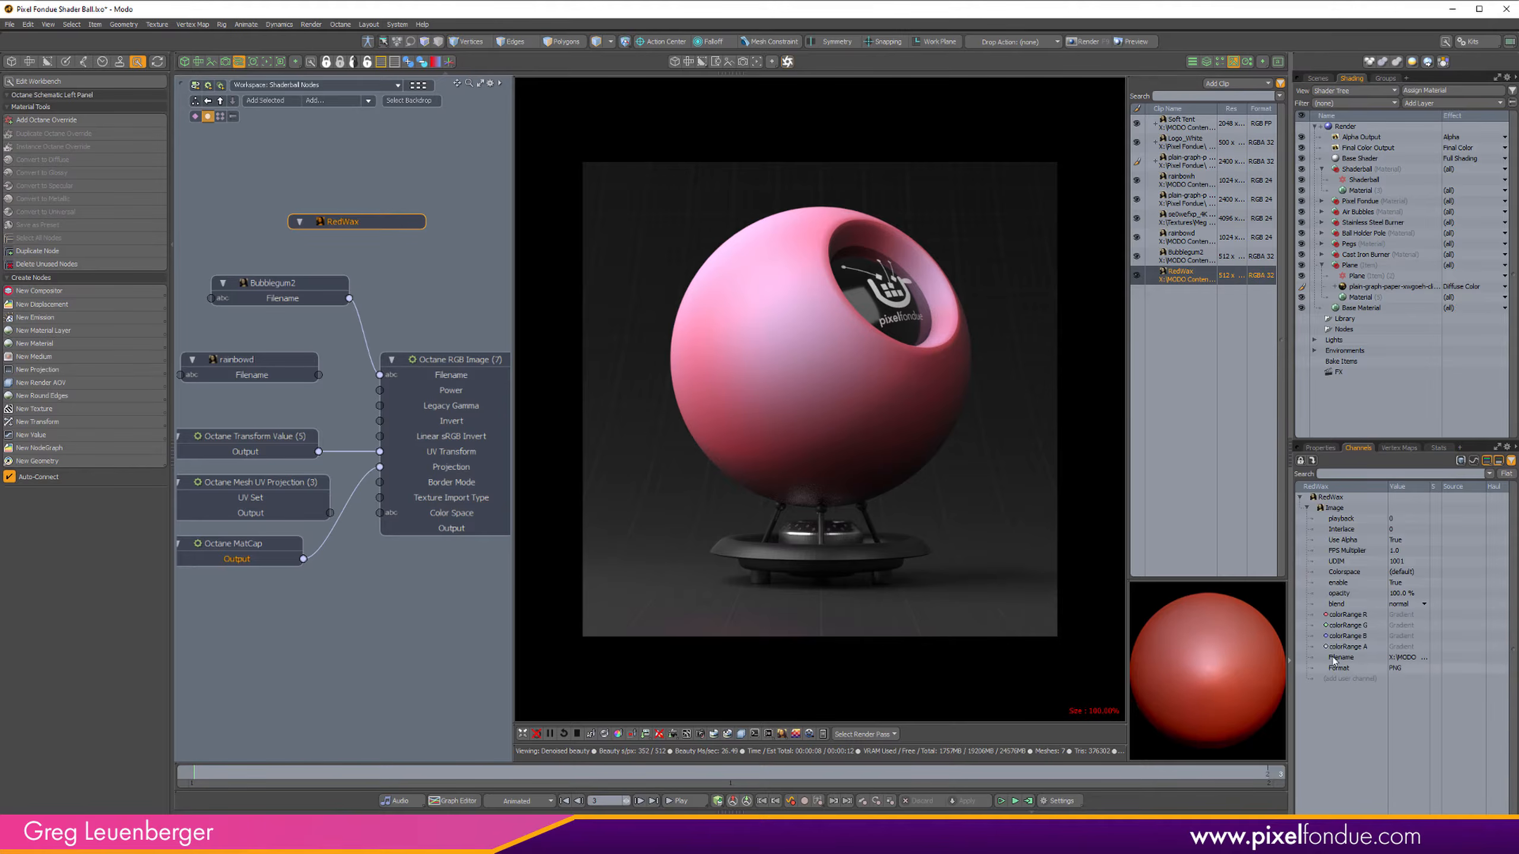
left_click_drag(1310, 662, 439, 383)
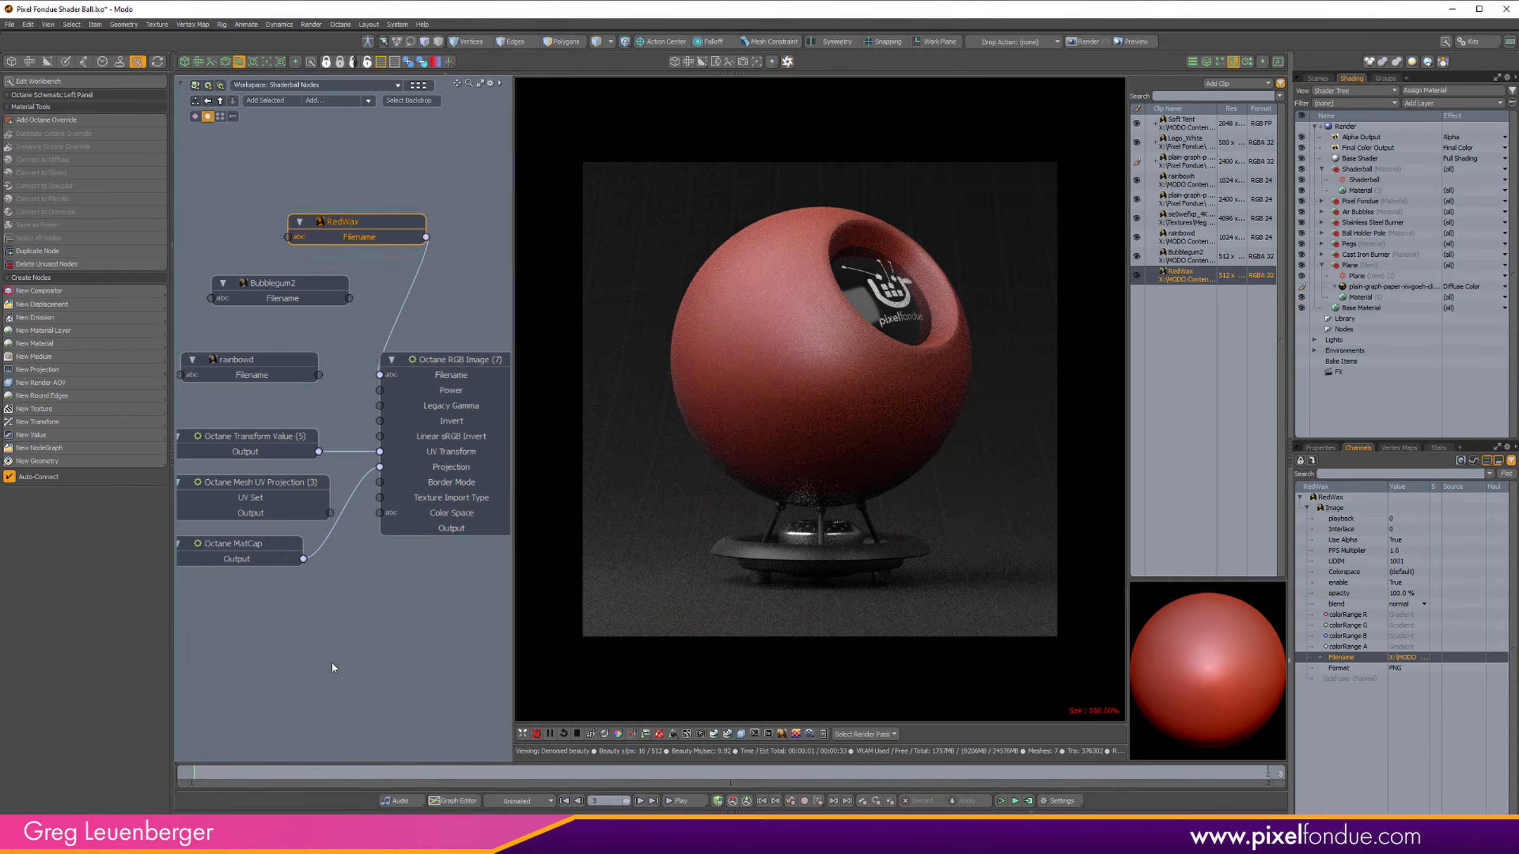
left_click(1233, 62)
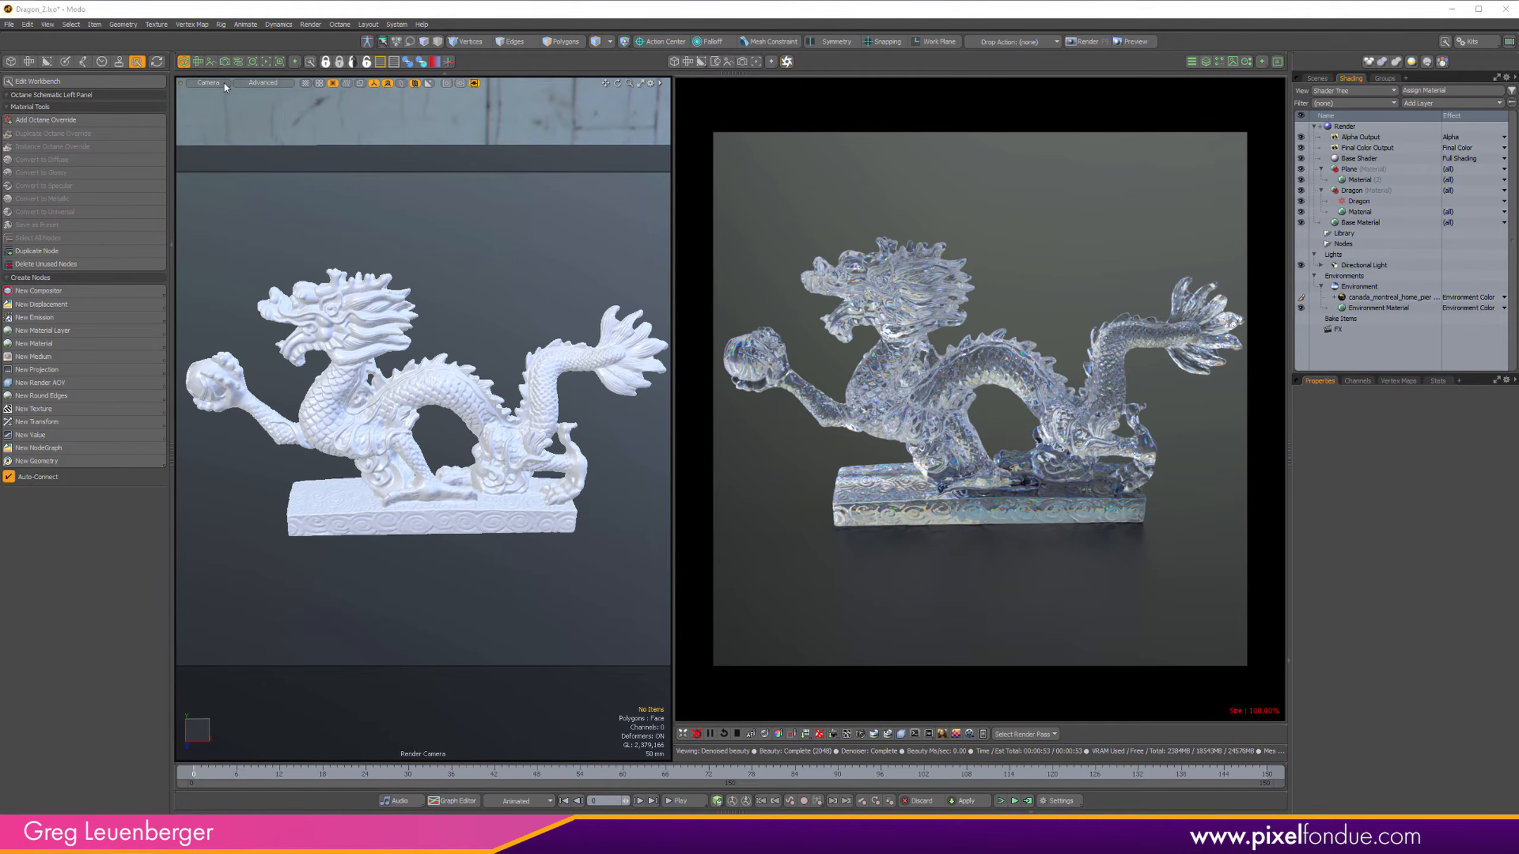
Step: Show the dragon's node schematic and examine the BRDF Model options of its Octane Specular Material
left_click(238, 62)
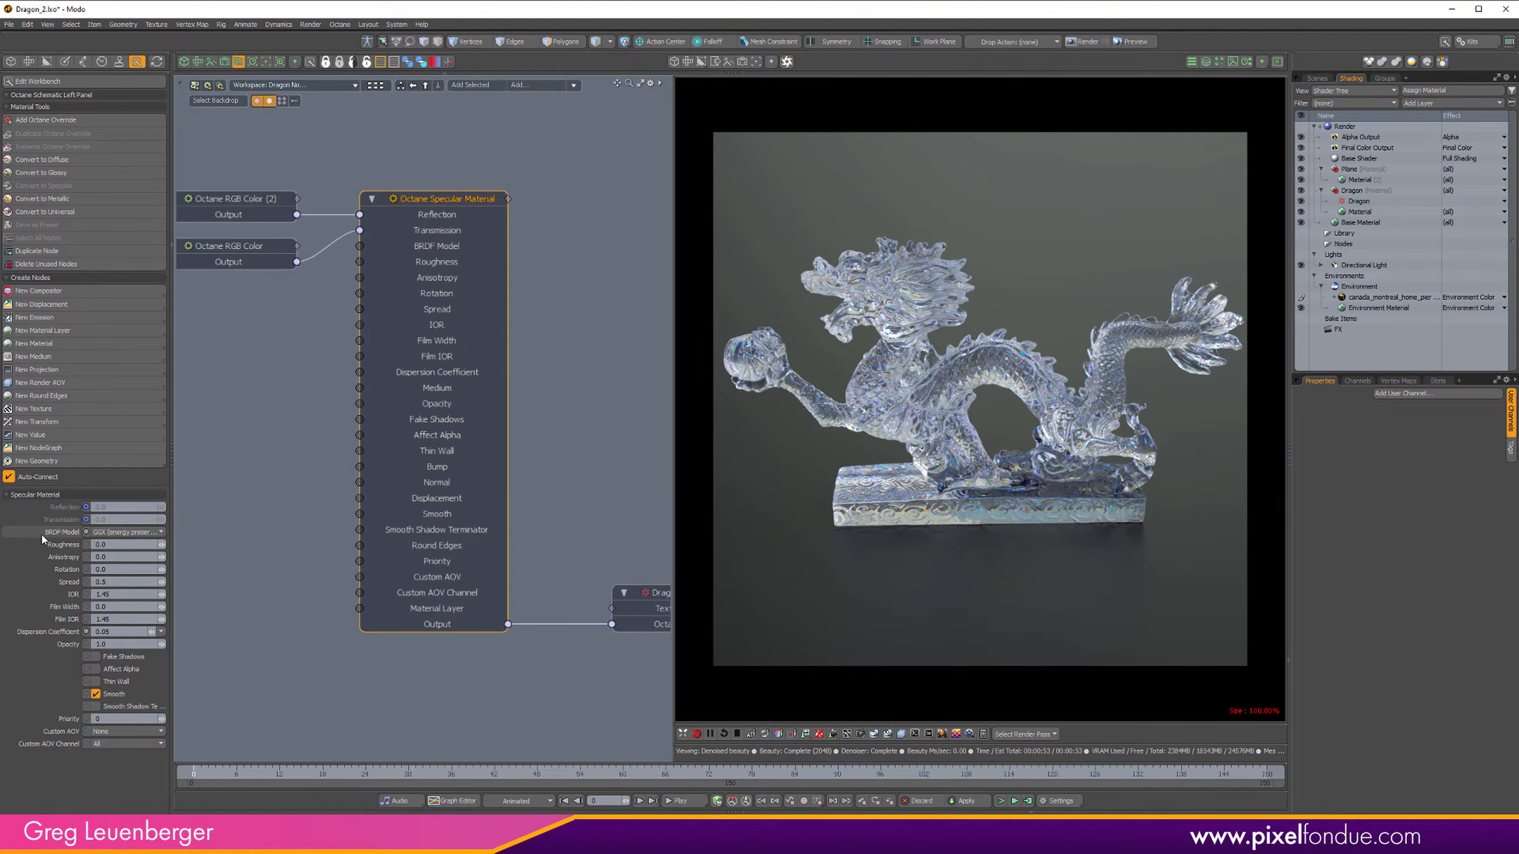
left_click(147, 532)
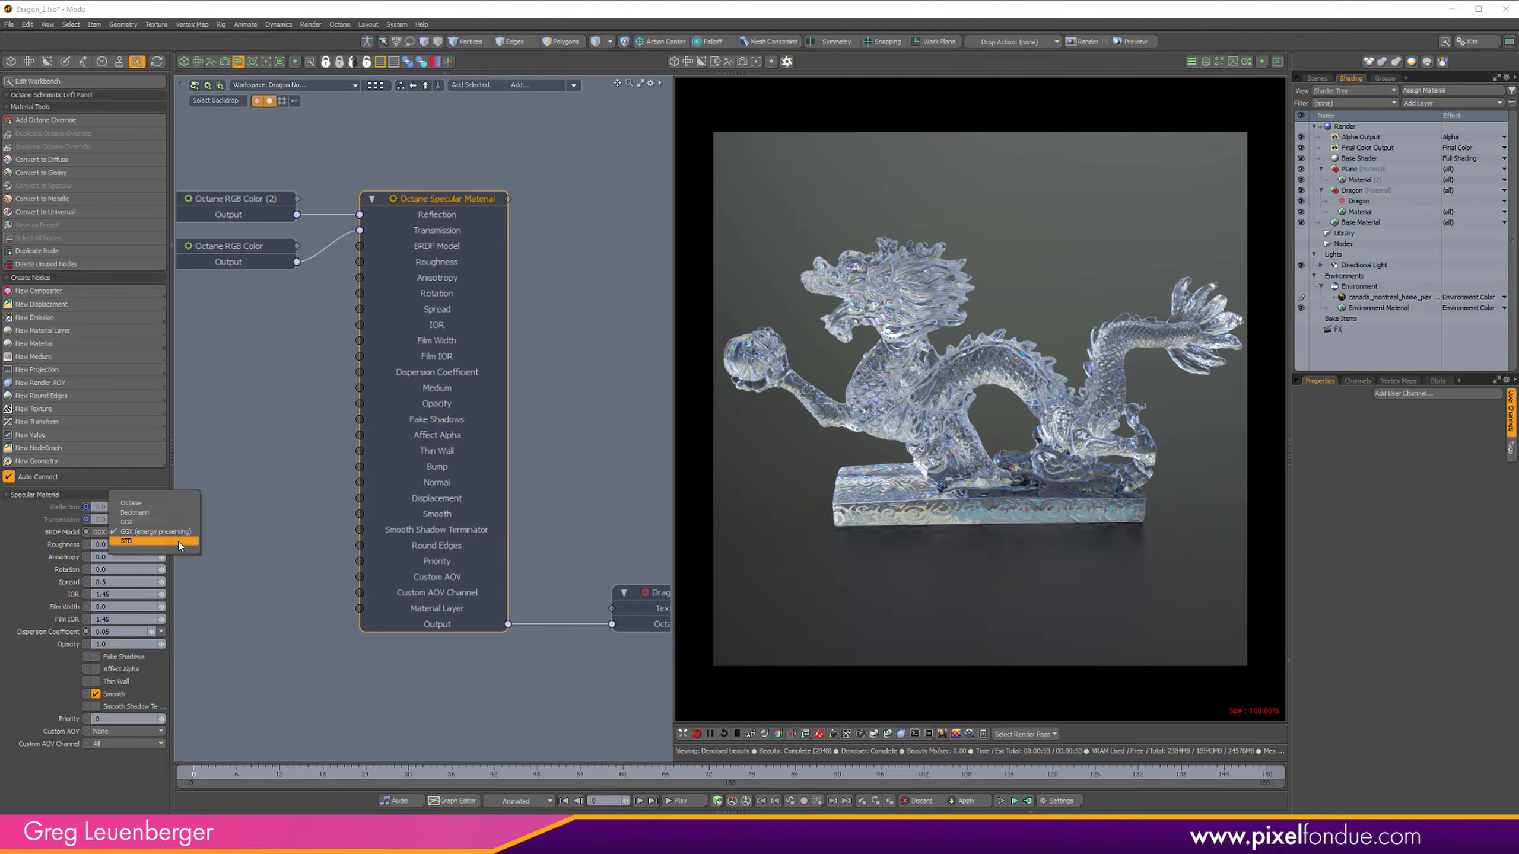
left_click(229, 590)
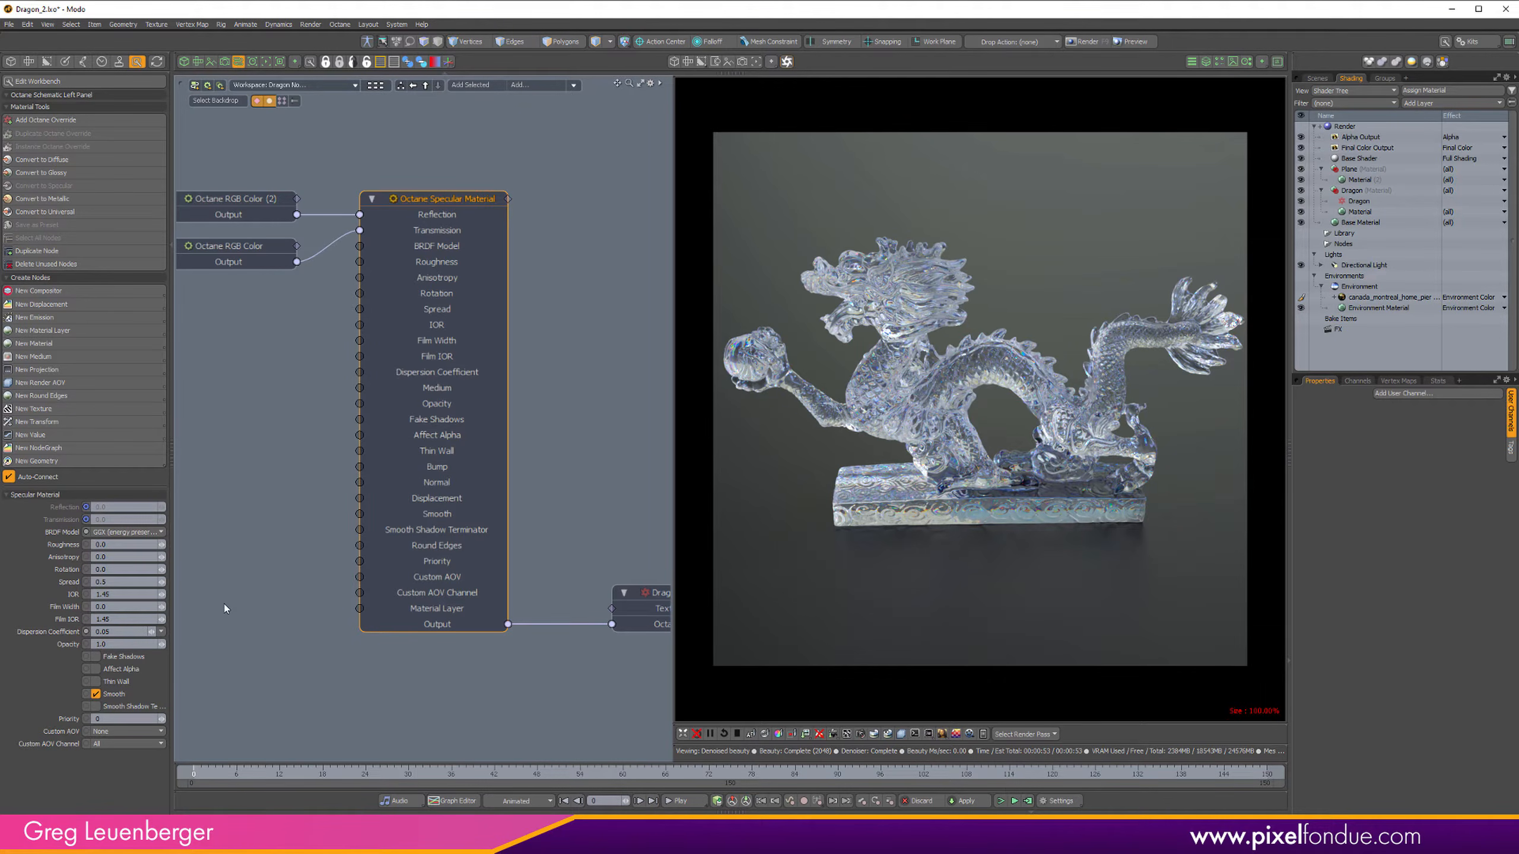
left_click(146, 532)
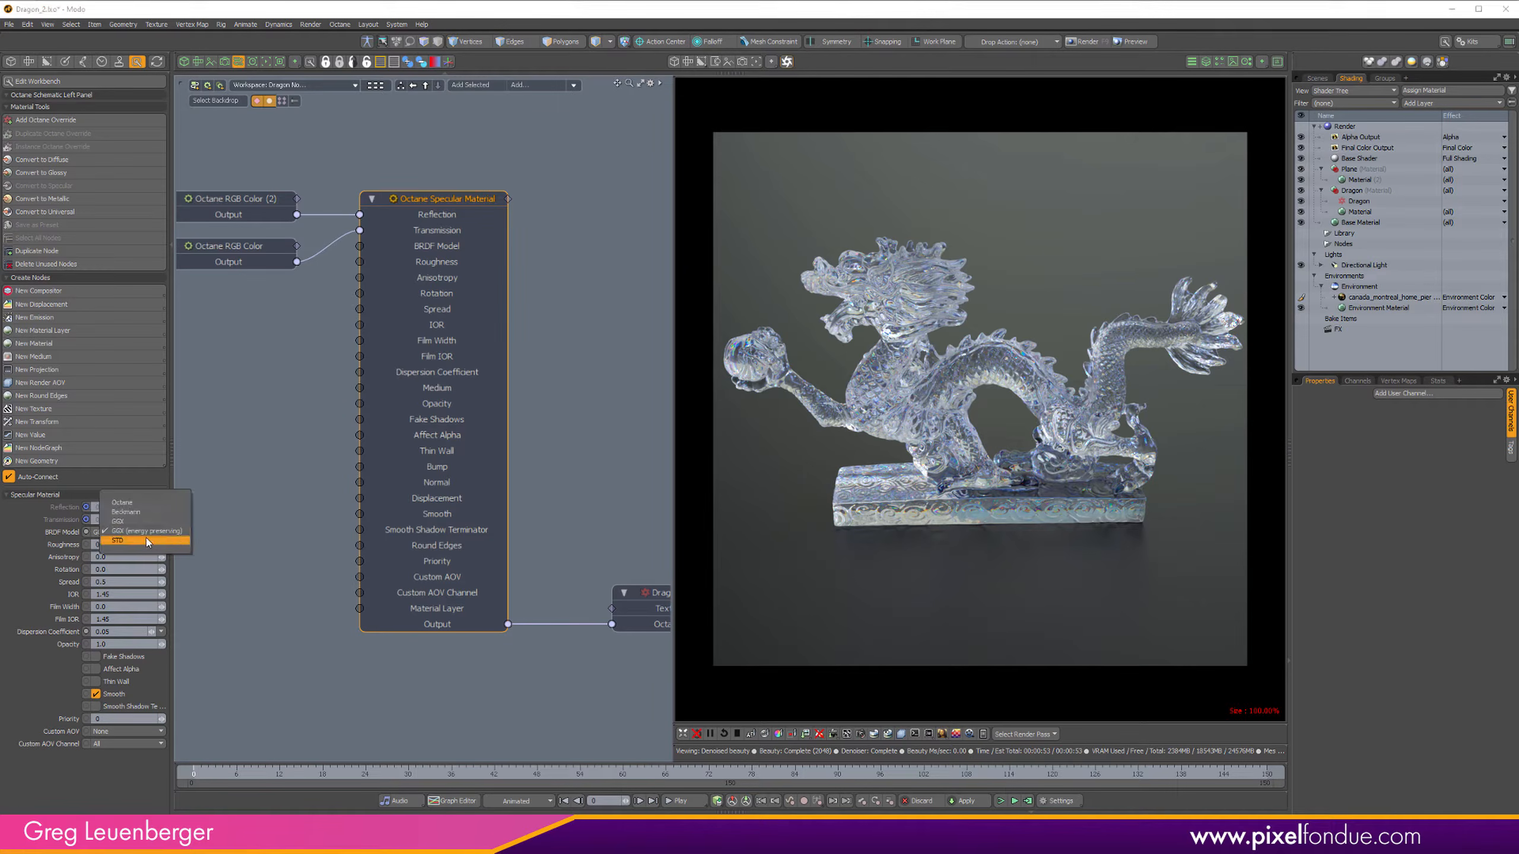
left_click(267, 592)
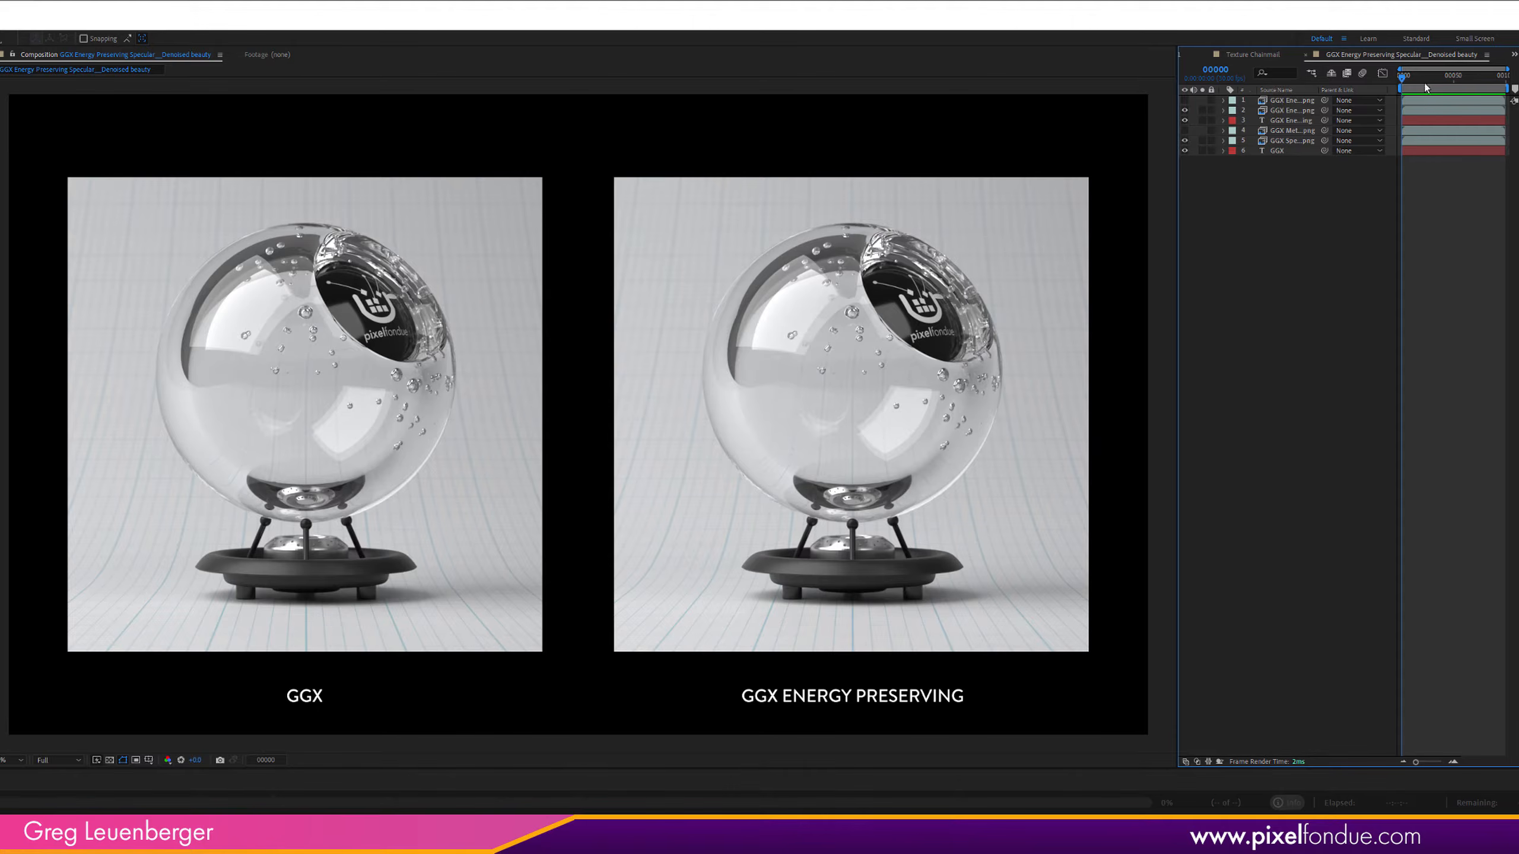
Step: Switch to After Effects and scrub through the composition comparing GGX and GGX Energy Preserving on the specular shader ball
left_click_drag(1403, 79, 1511, 106)
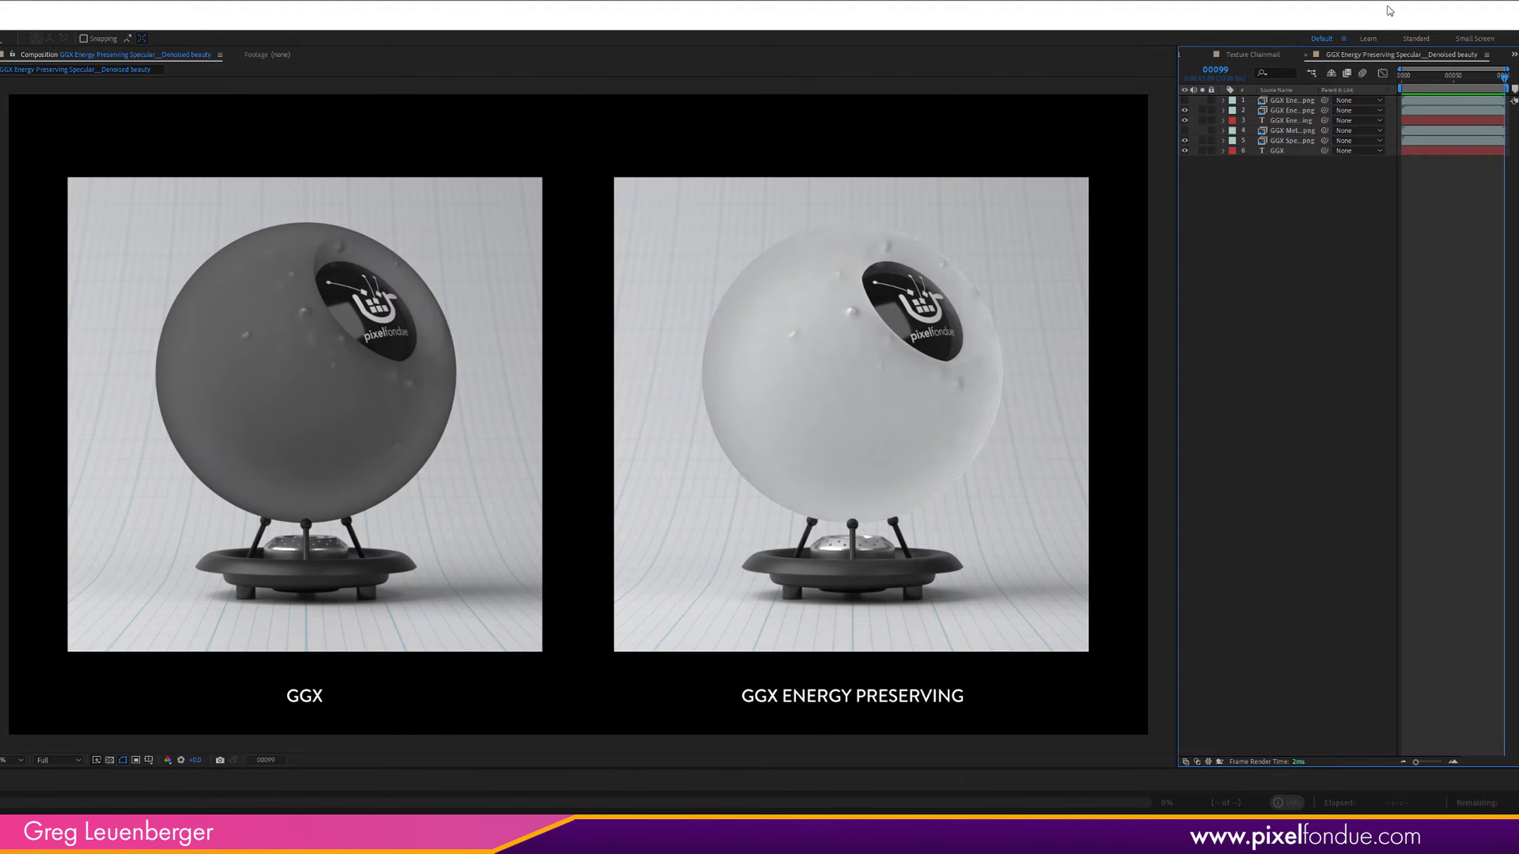
mouse_move(1435, 83)
left_mouse_down()
mouse_move(1391, 82)
mouse_move(1448, 91)
left_mouse_up()
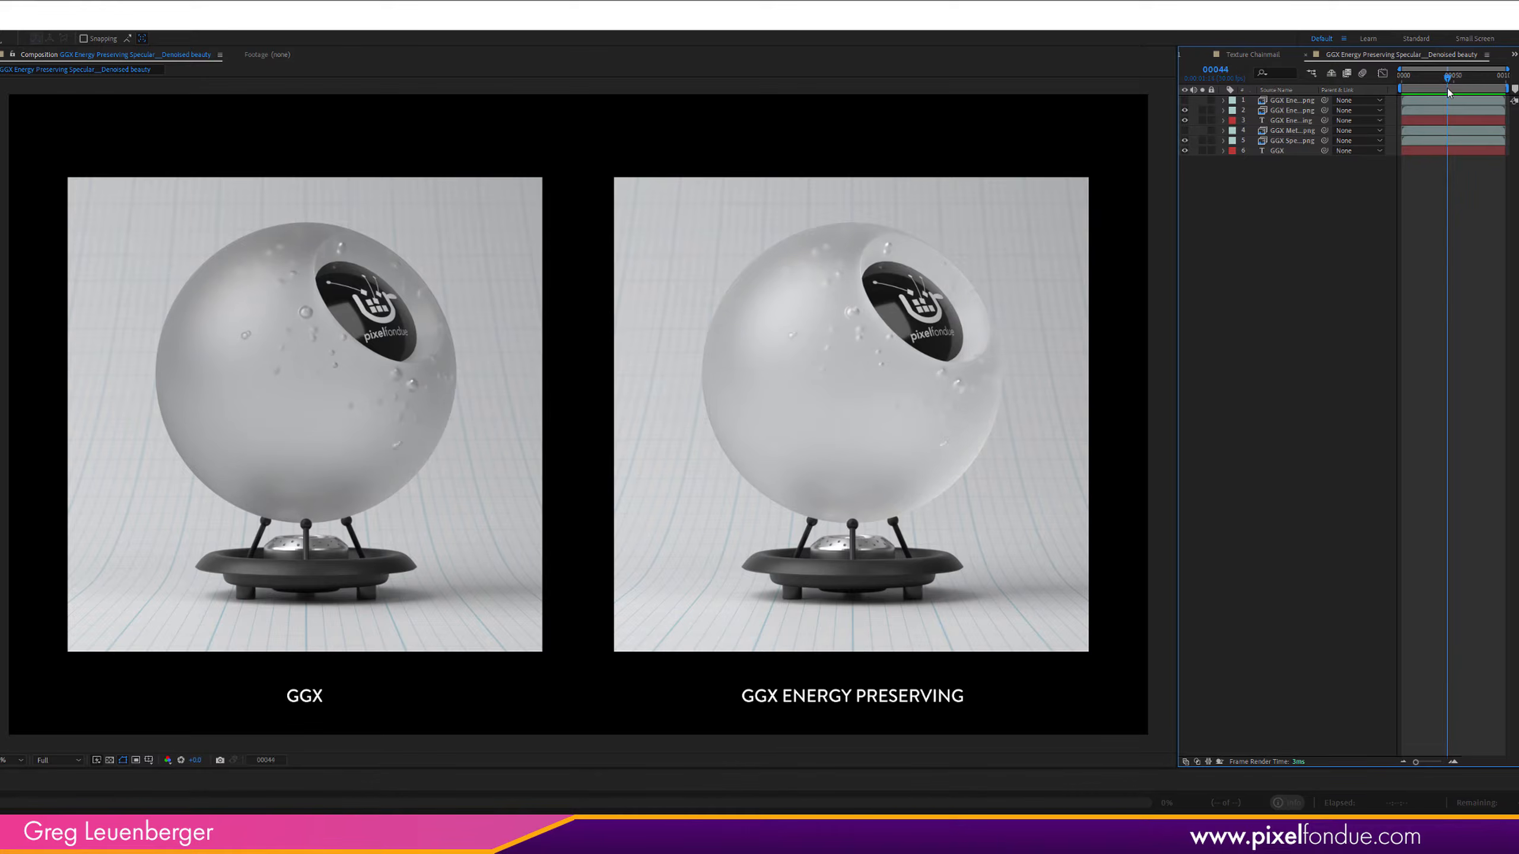
left_click_drag(1447, 87, 1451, 88)
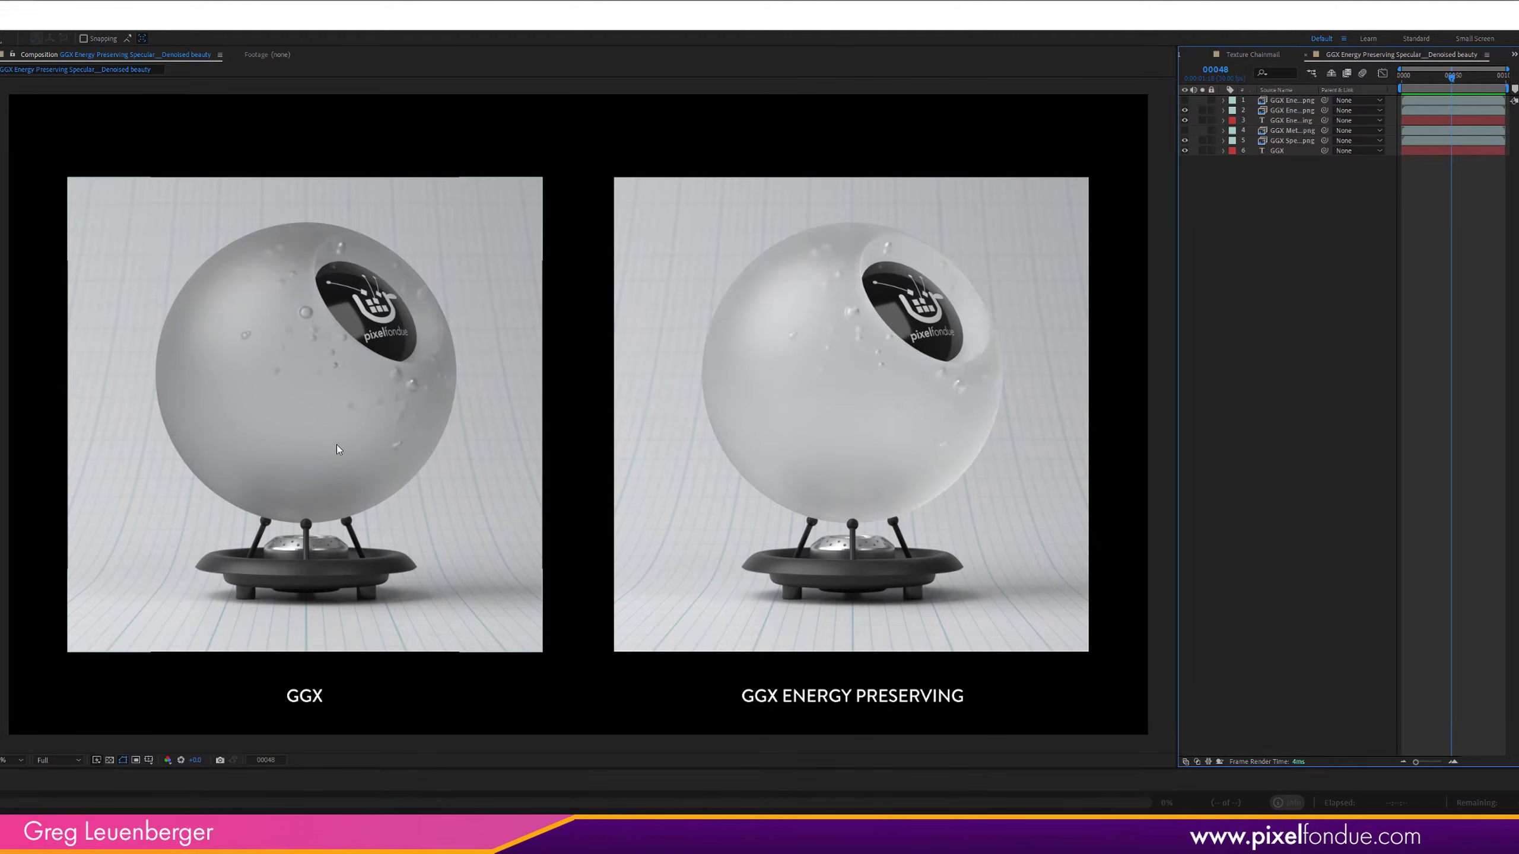
left_click(1462, 76)
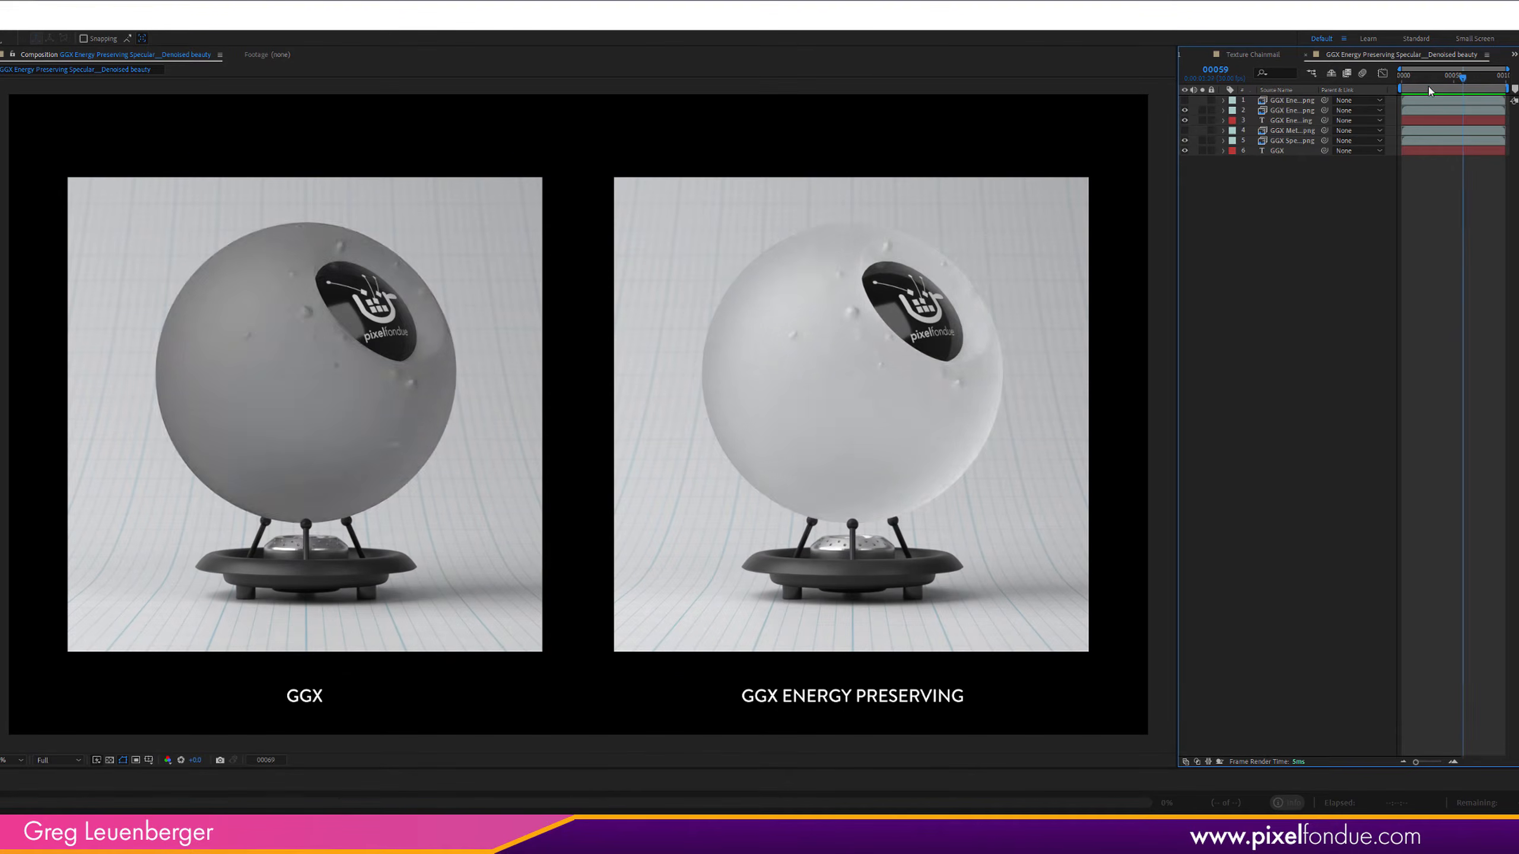
Step: Return to the first frame, show the metallic GGX and GGX Energy Preserving layers, and scrub through the roughness comparison
key("Home")
left_click(1184, 99)
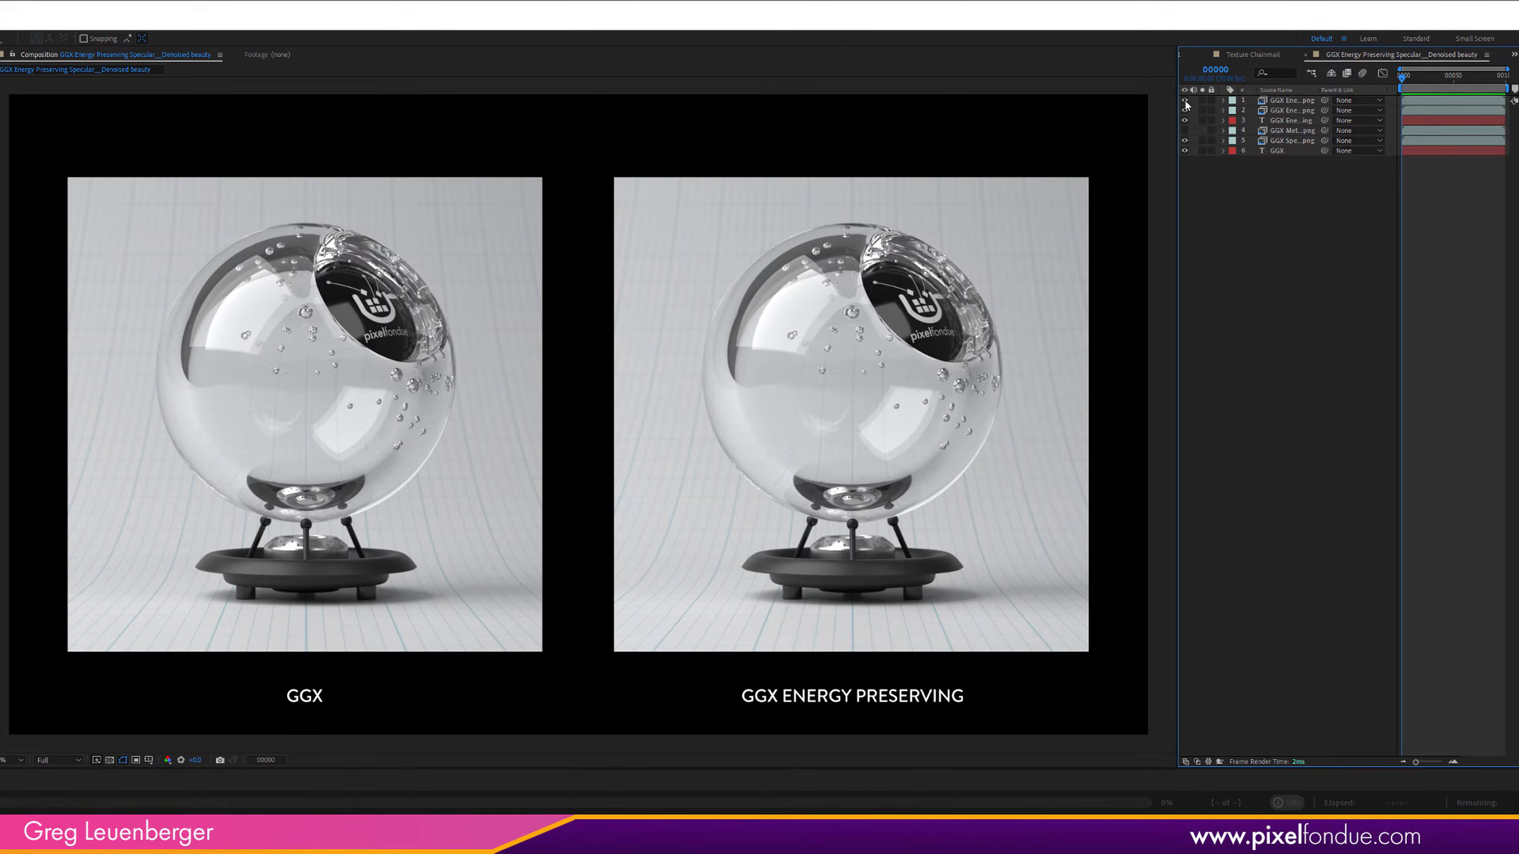
left_click(1184, 130)
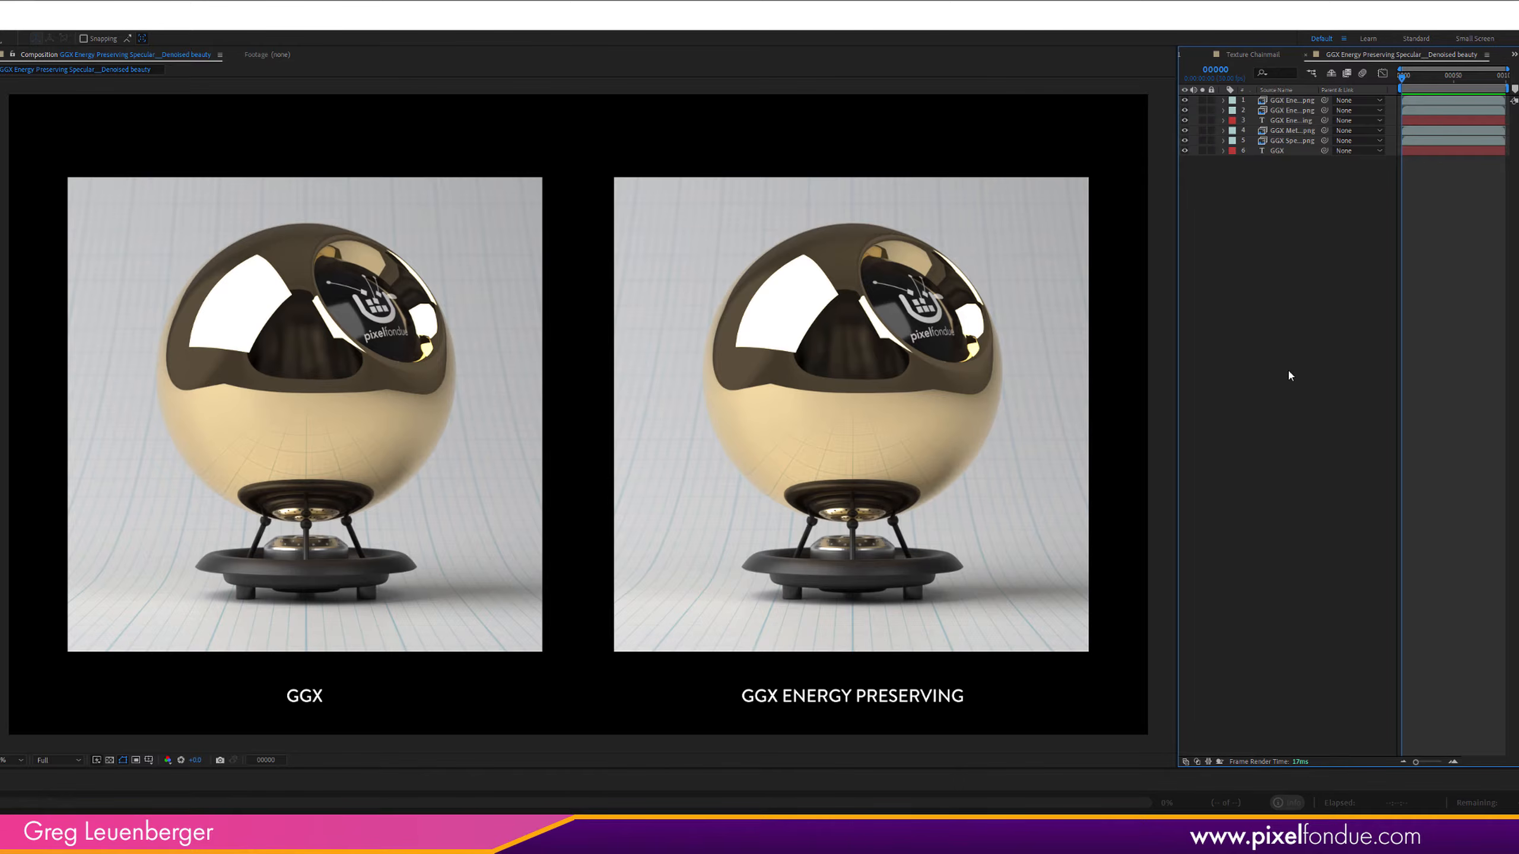
left_click_drag(1409, 84, 1460, 93)
key("space")
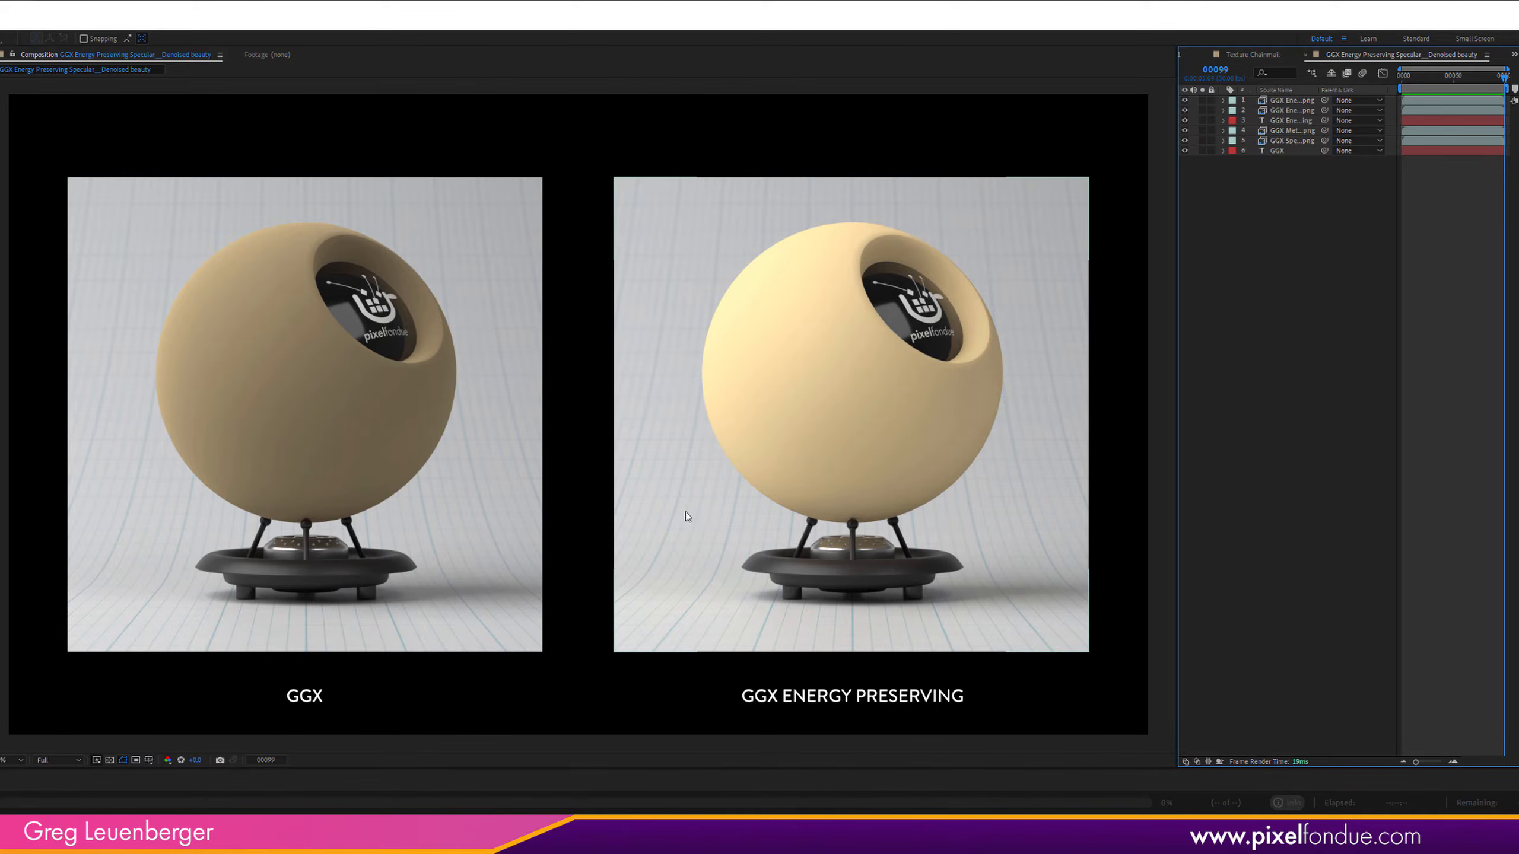
left_click_drag(1502, 73, 1471, 91)
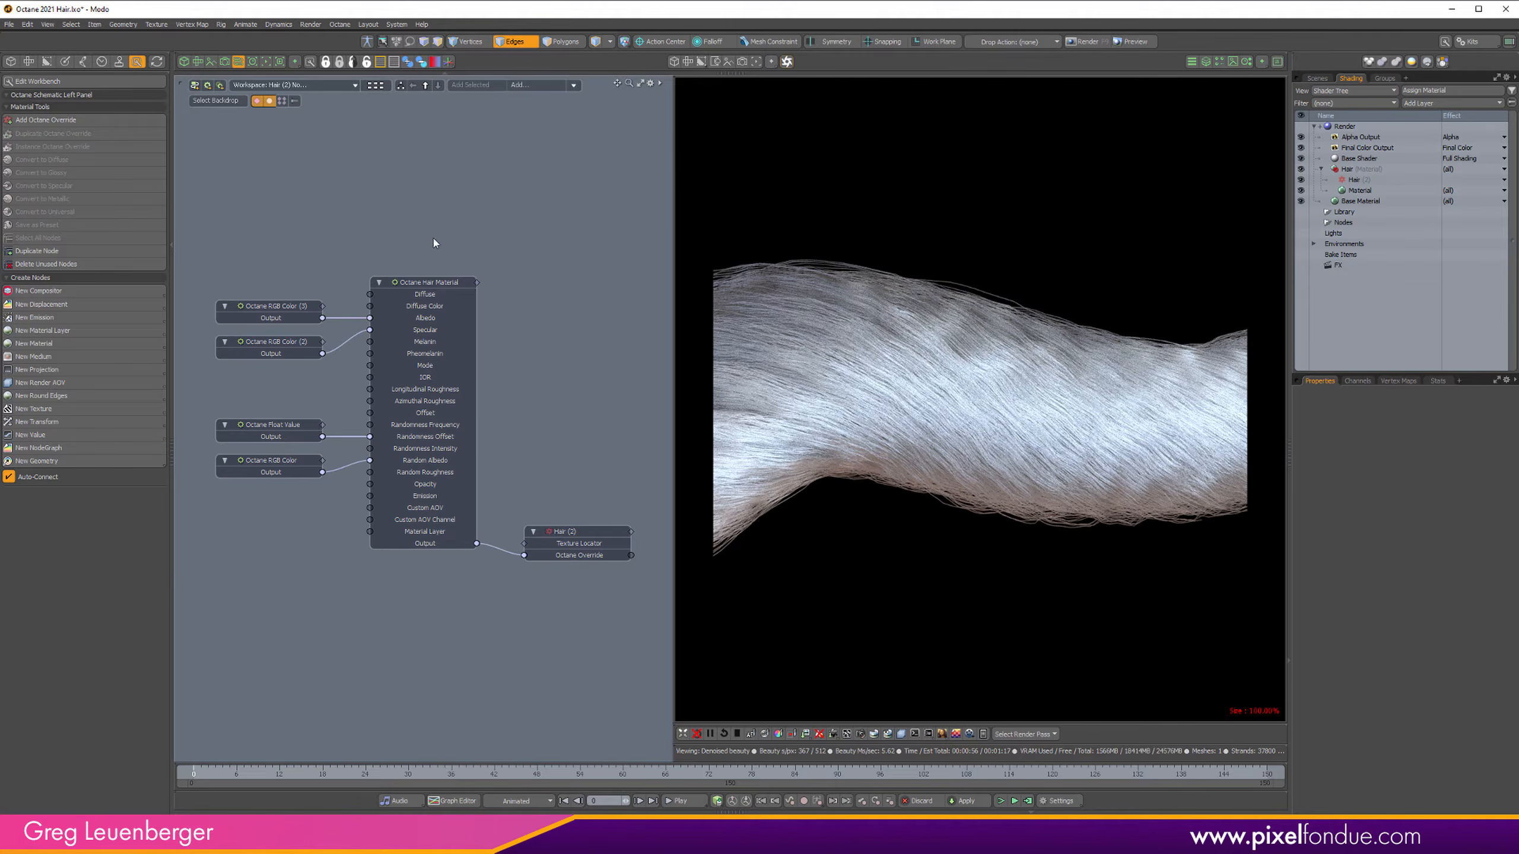
Step: Switch to Modo and examine the Mode options of the Octane Hair Material, keeping Albedo
left_click(430, 284)
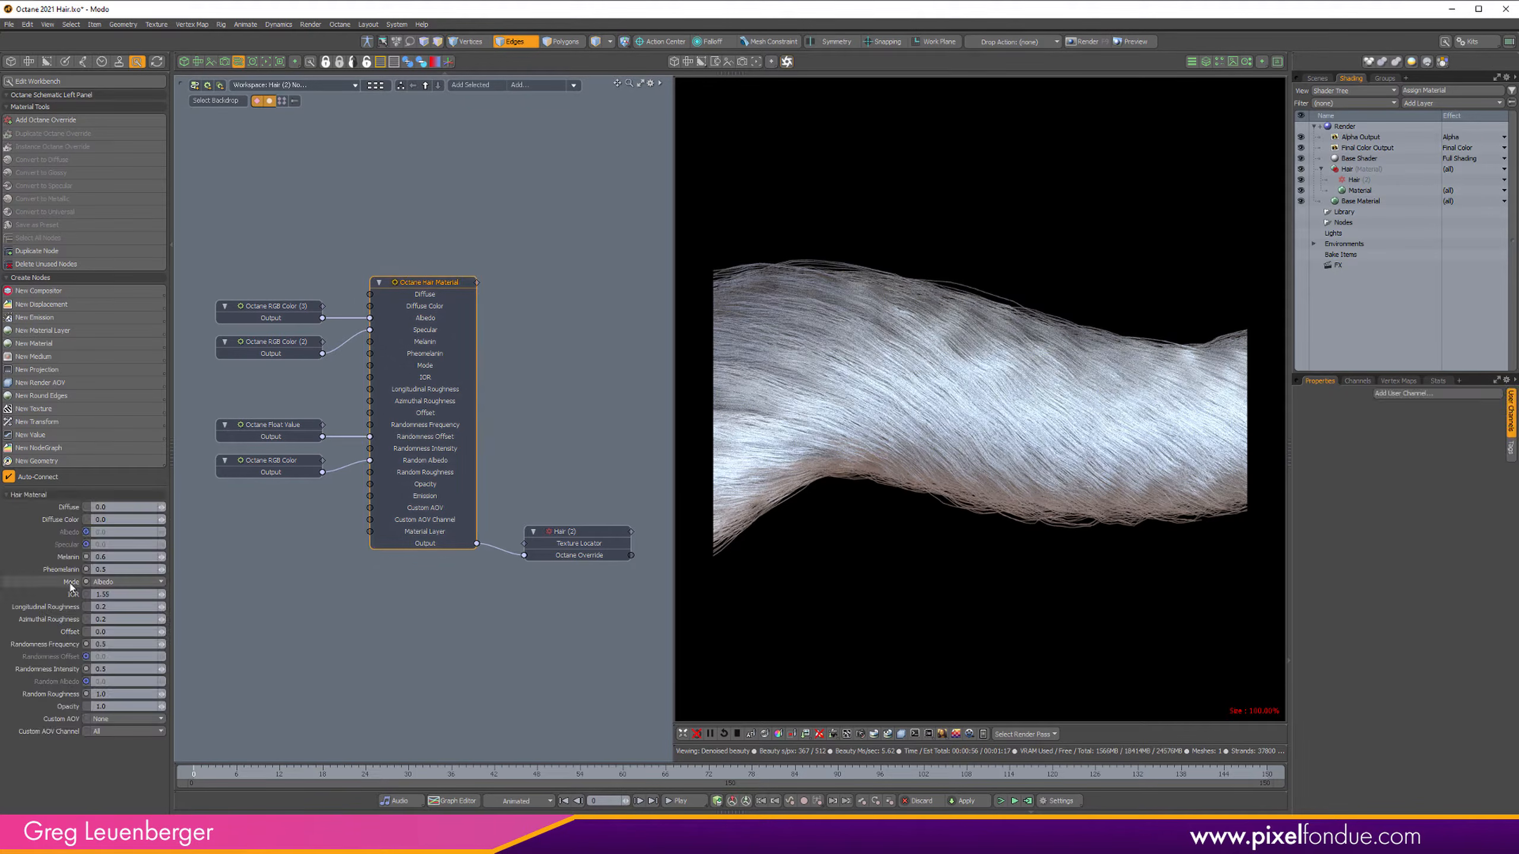
left_click(144, 583)
left_click(132, 583)
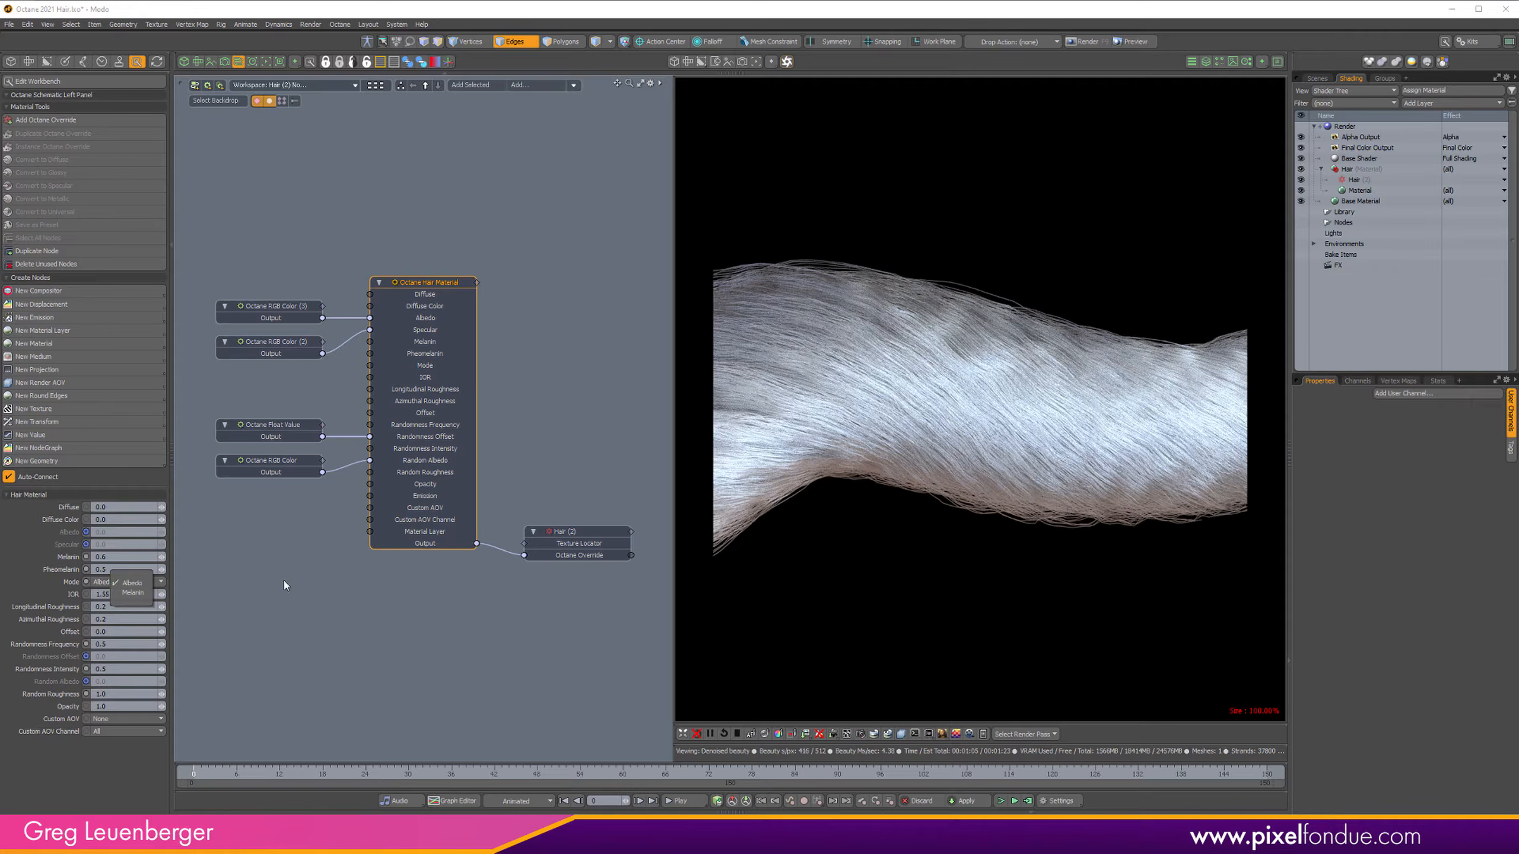
Step: Change the Octane RGB Color node feeding the Hair Material's Albedo input to a saturated magenta pink
left_click(290, 309)
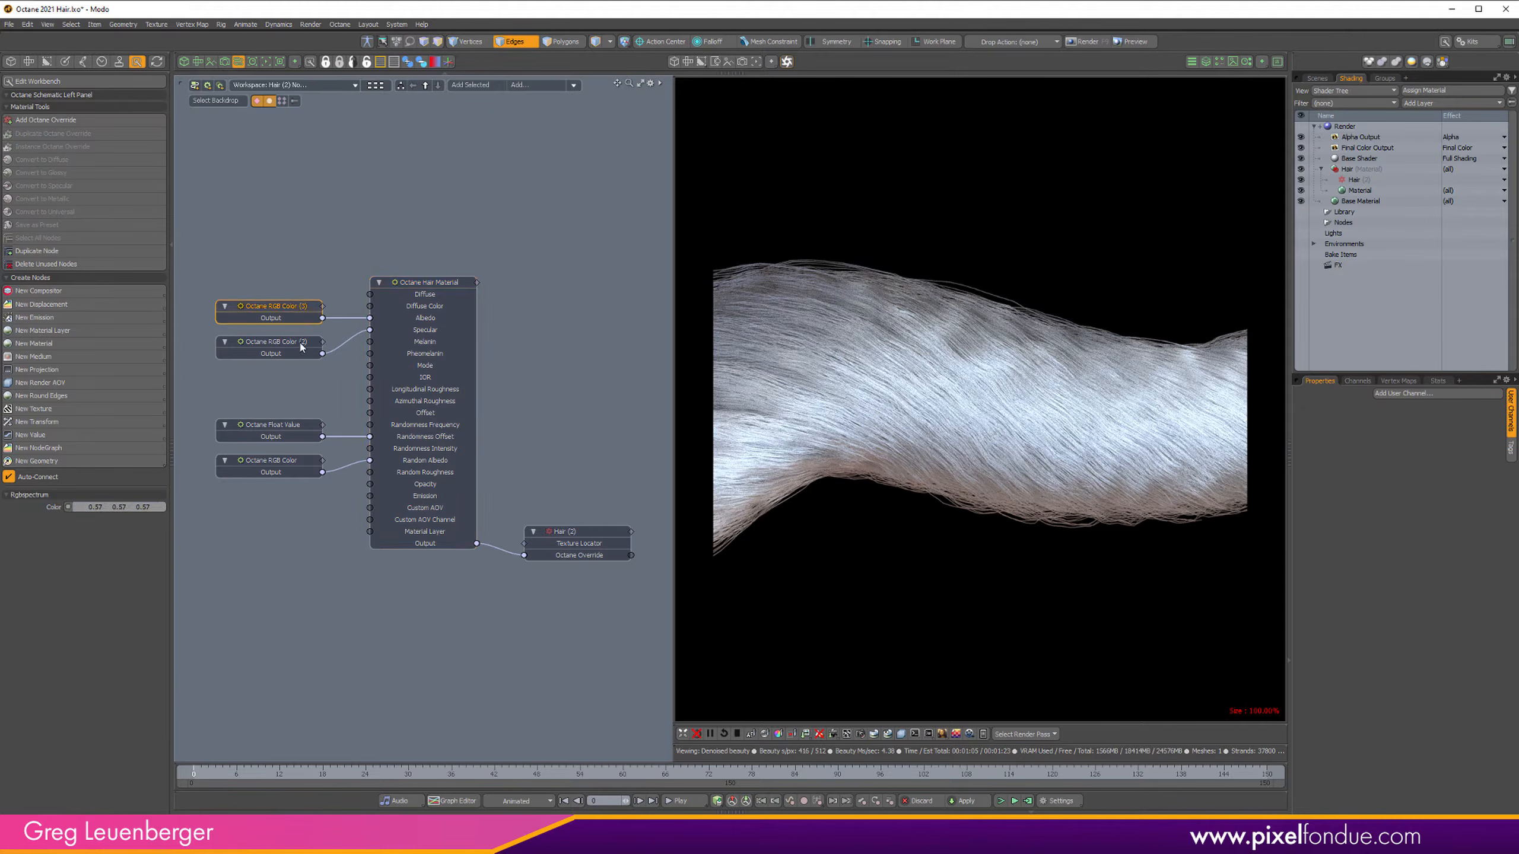
left_click(153, 509)
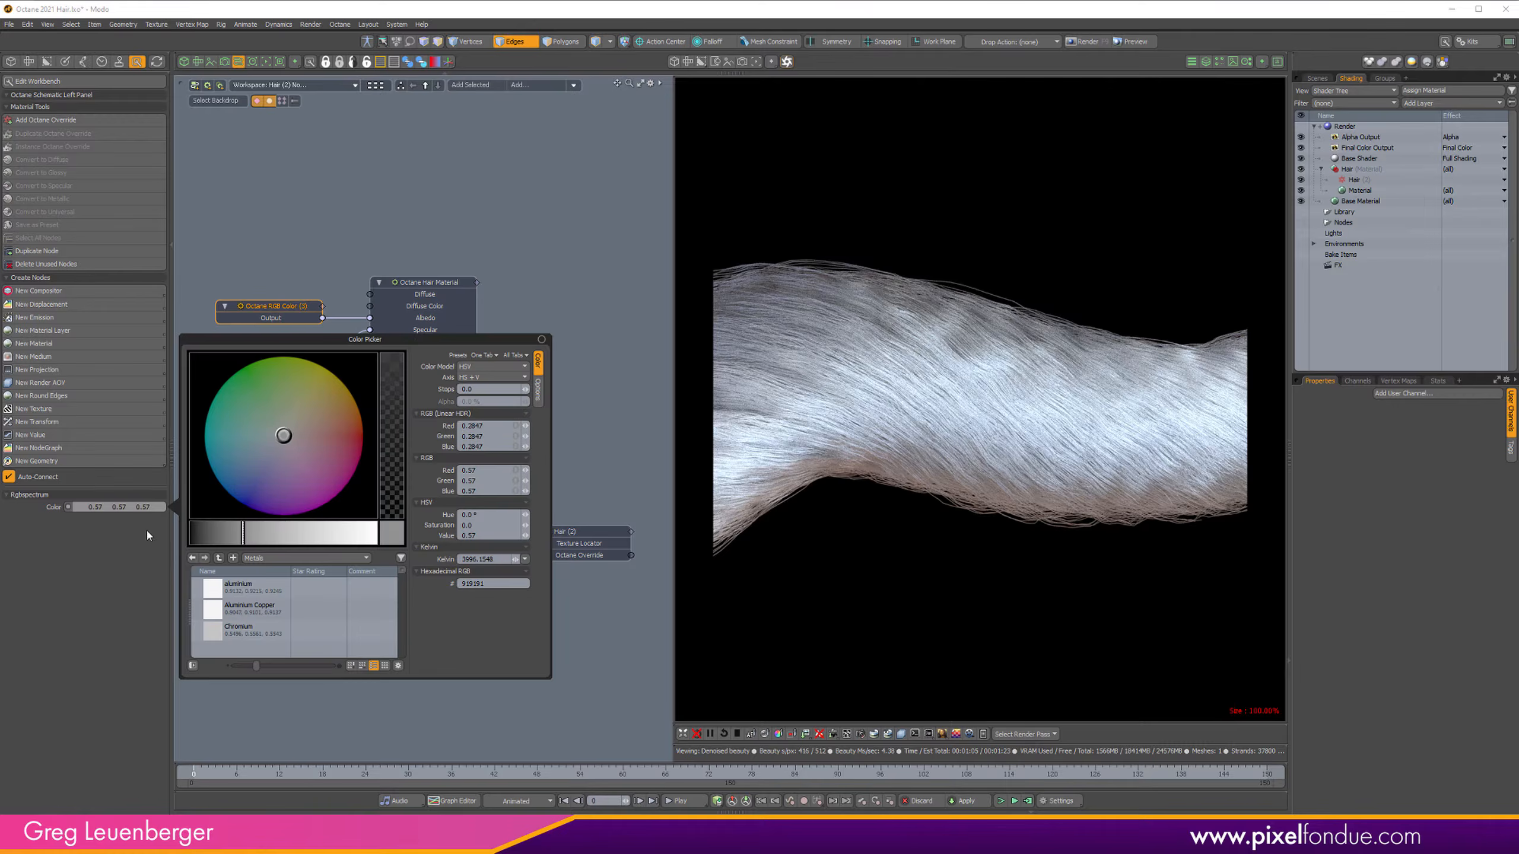
left_click_drag(285, 437, 349, 470)
left_click_drag(348, 535, 322, 535)
left_click(599, 662)
Step: Define a render region over the middle of the hair and set the Hair Material's Mode to Melanin
left_click(790, 734)
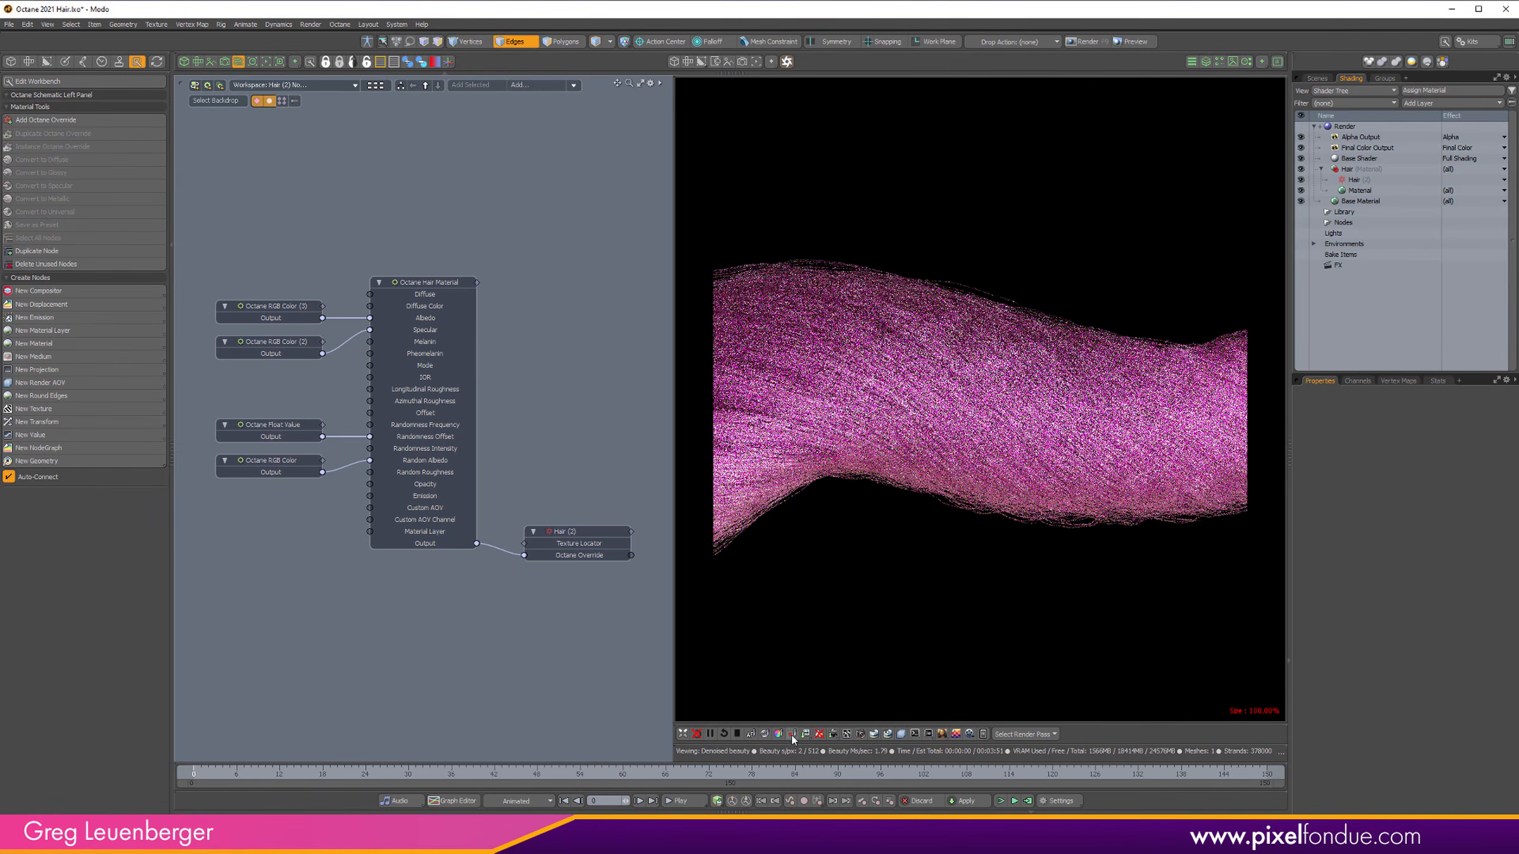
left_click_drag(913, 253, 1082, 565)
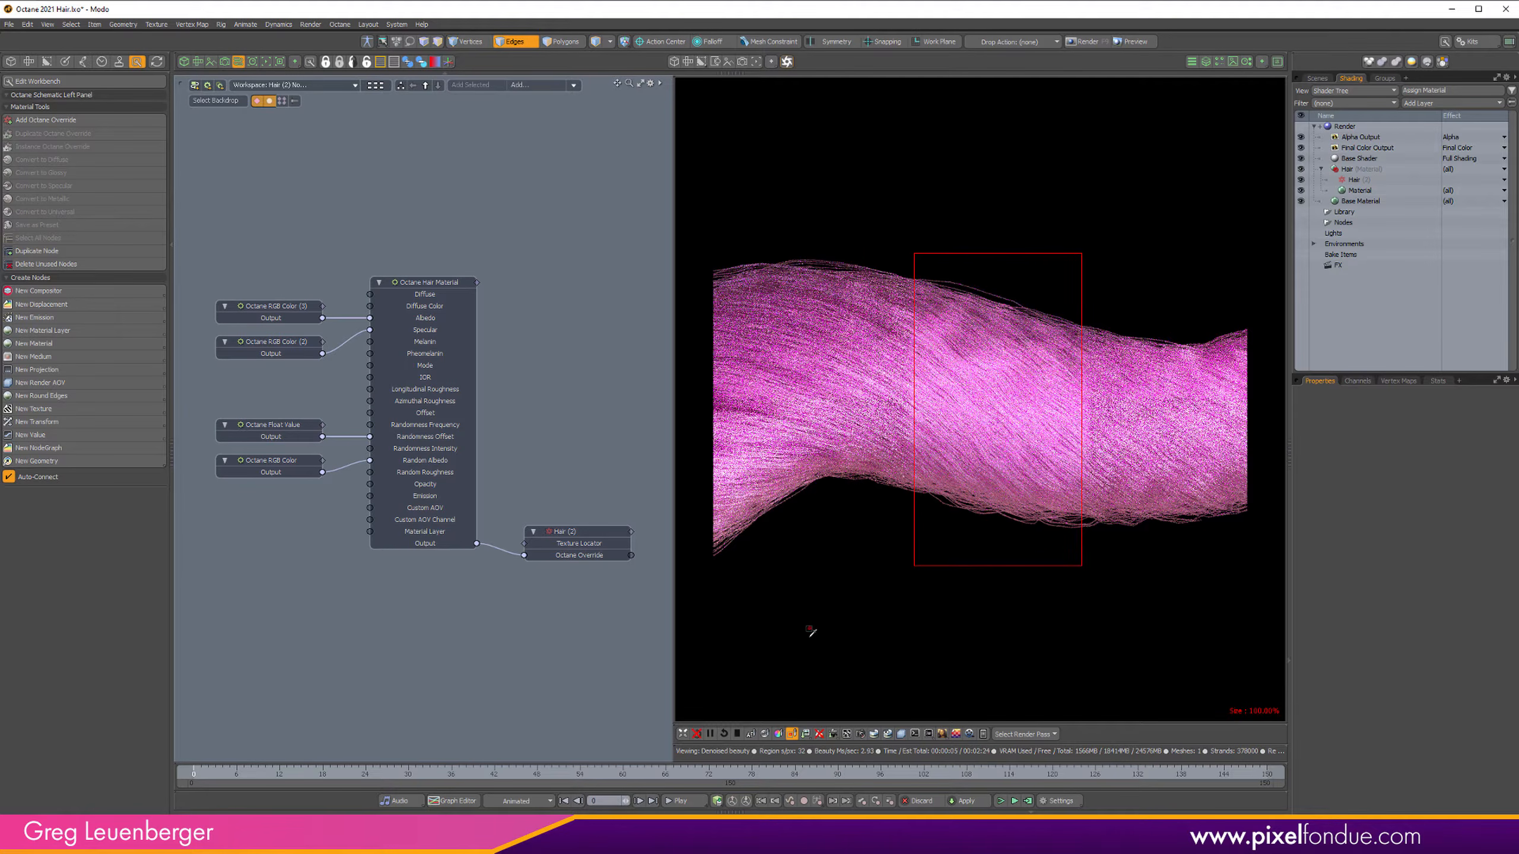
left_click(442, 285)
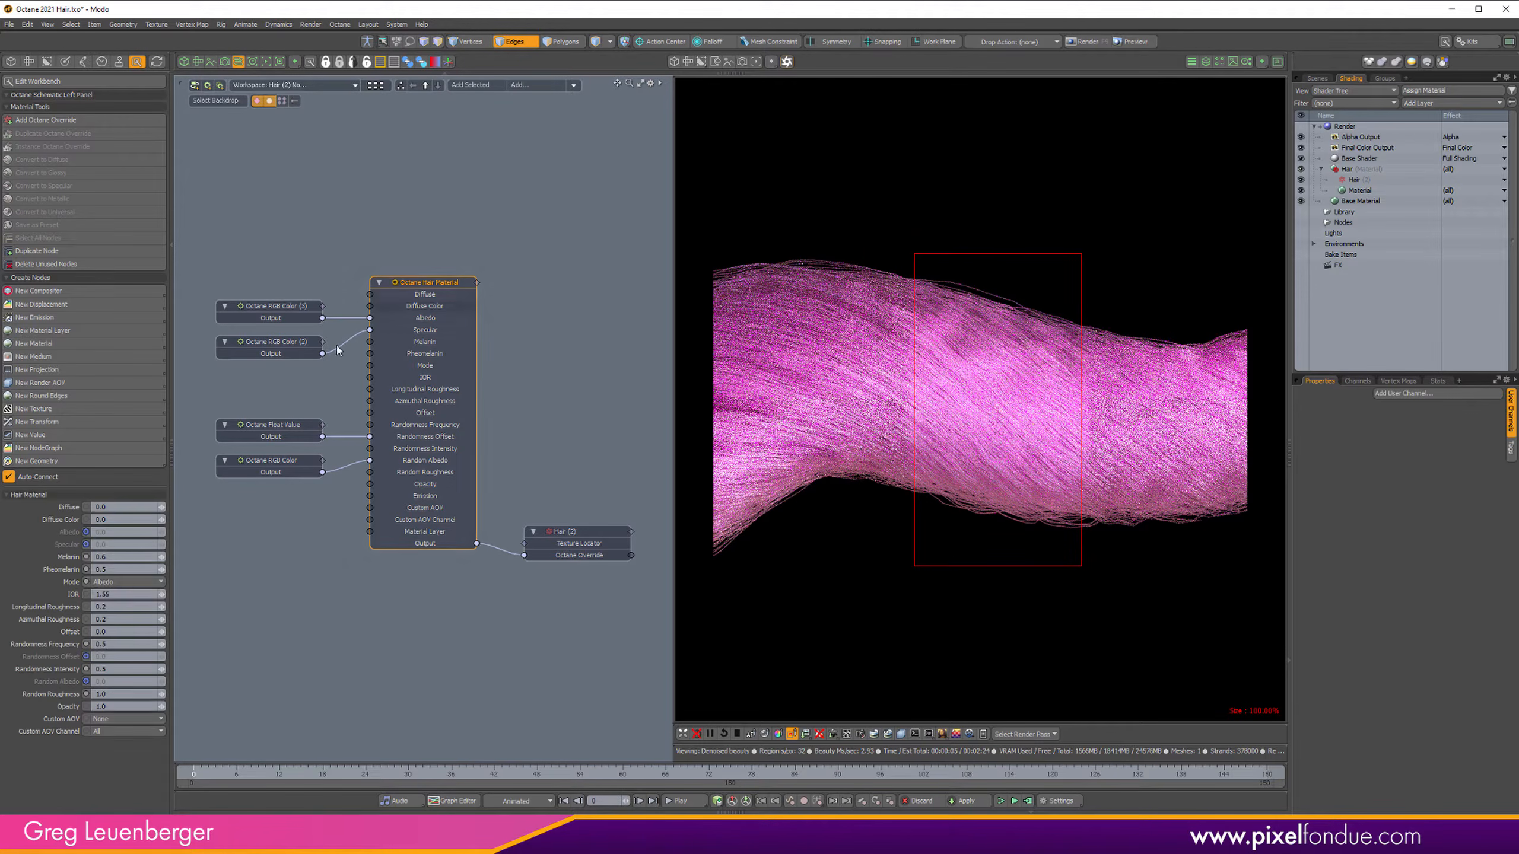
left_click(131, 584)
left_click(132, 590)
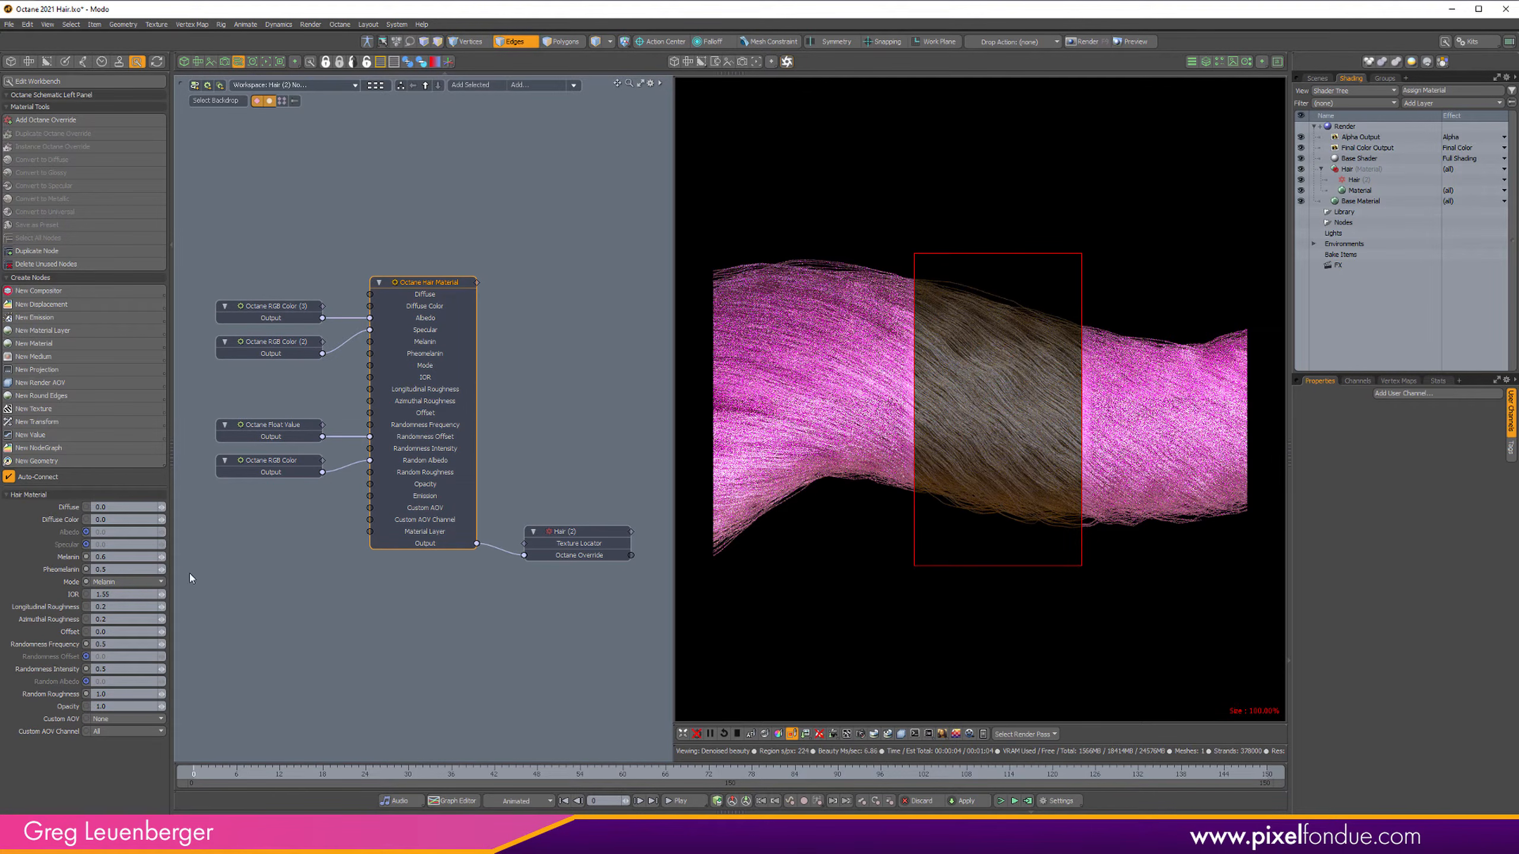
Step: Set the Hair Material's Pheomelanin to 0 and its Melanin to 0.99
left_click(68, 572)
type("0")
key("Return")
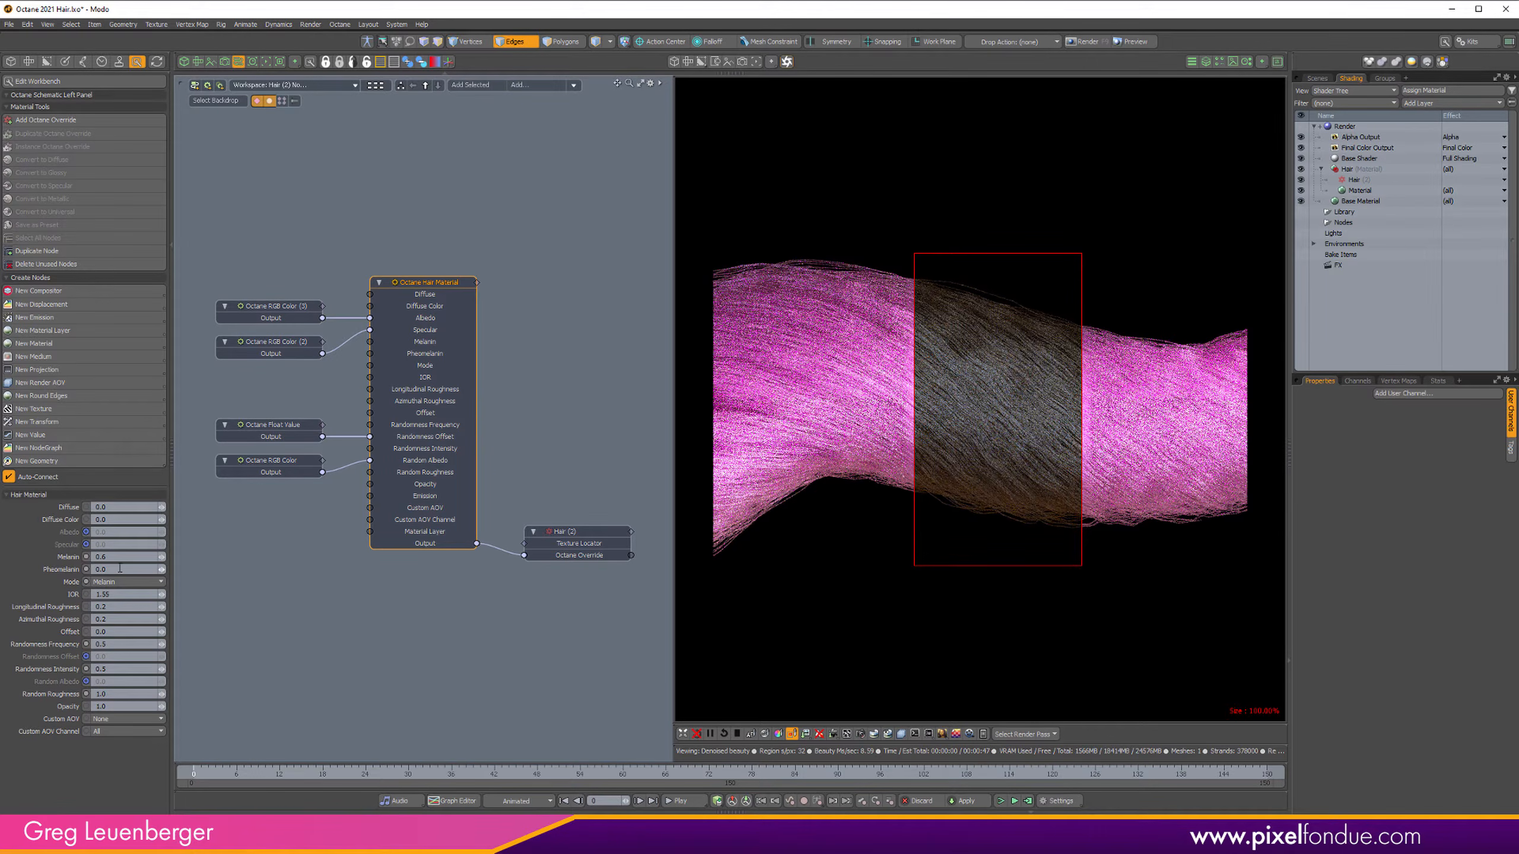
left_click_drag(123, 558, 66, 546)
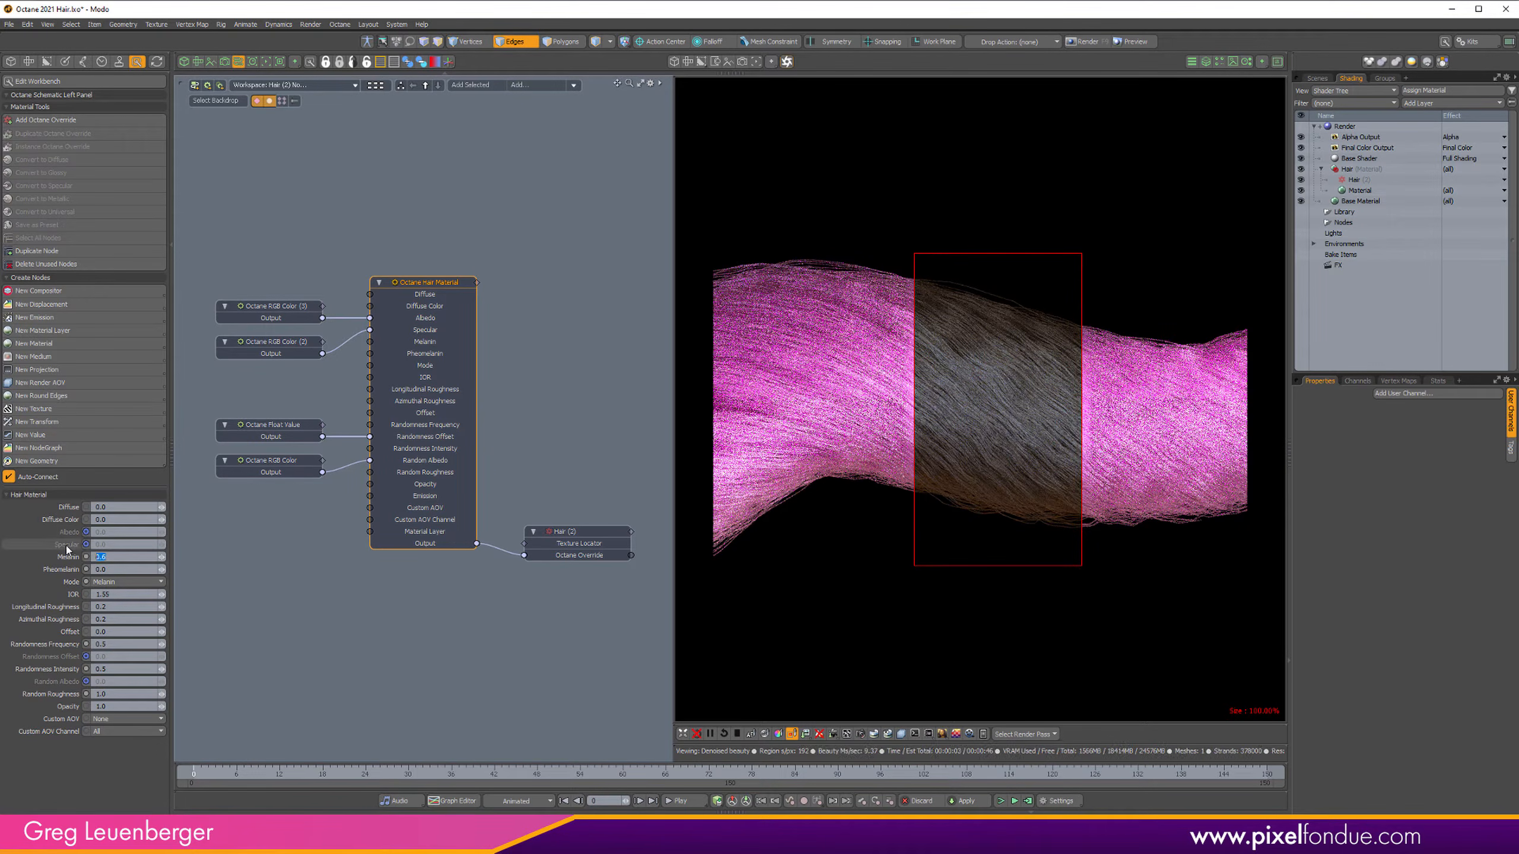
type(".99")
key("Return")
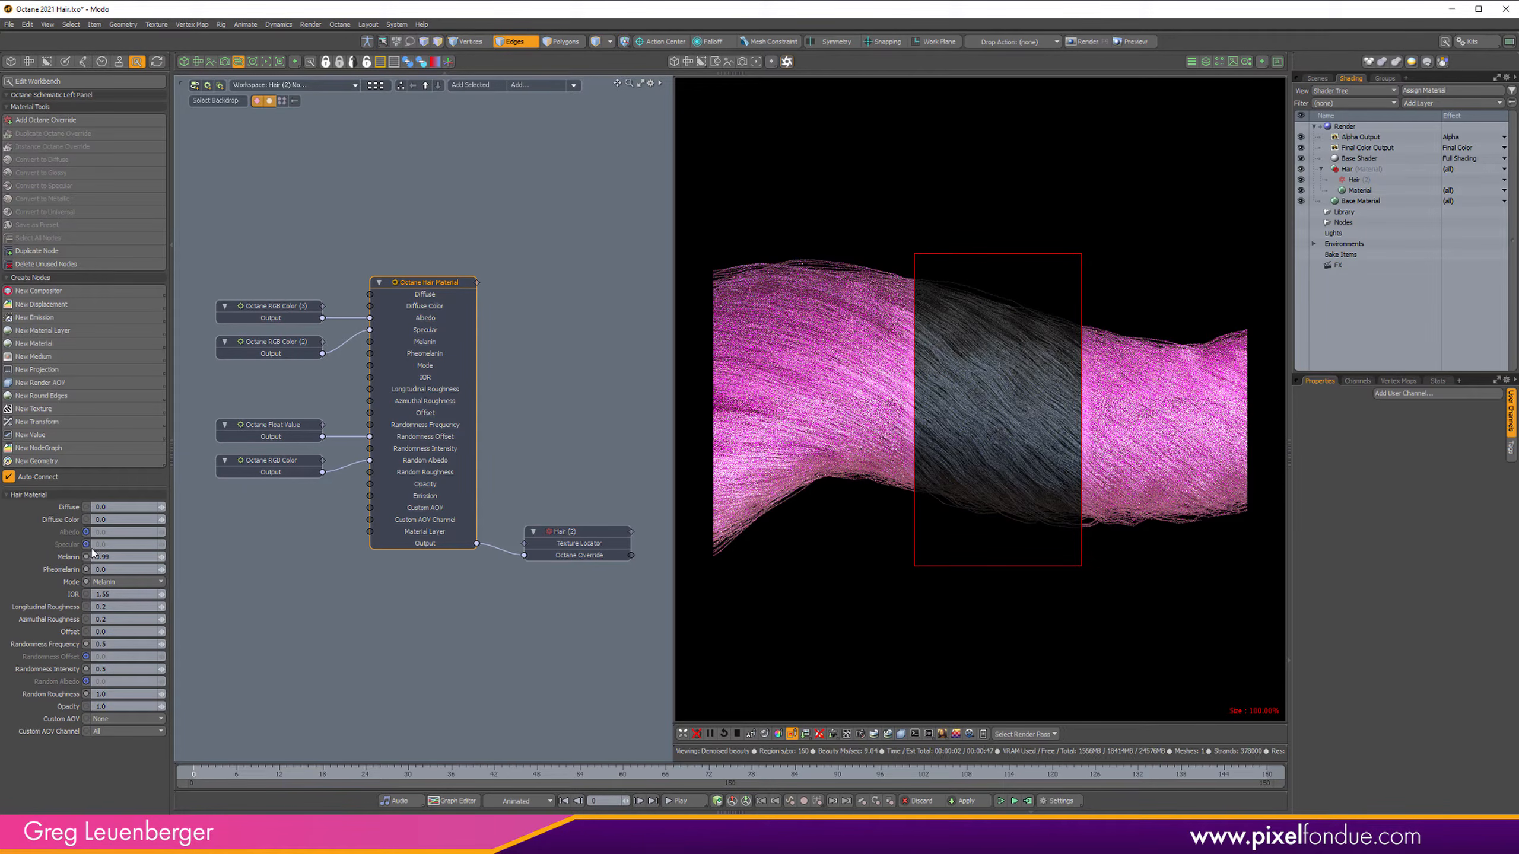
Step: Try lighter hair by setting the Melanin to 0.01 and then to 0.2
left_click_drag(106, 557, 75, 561)
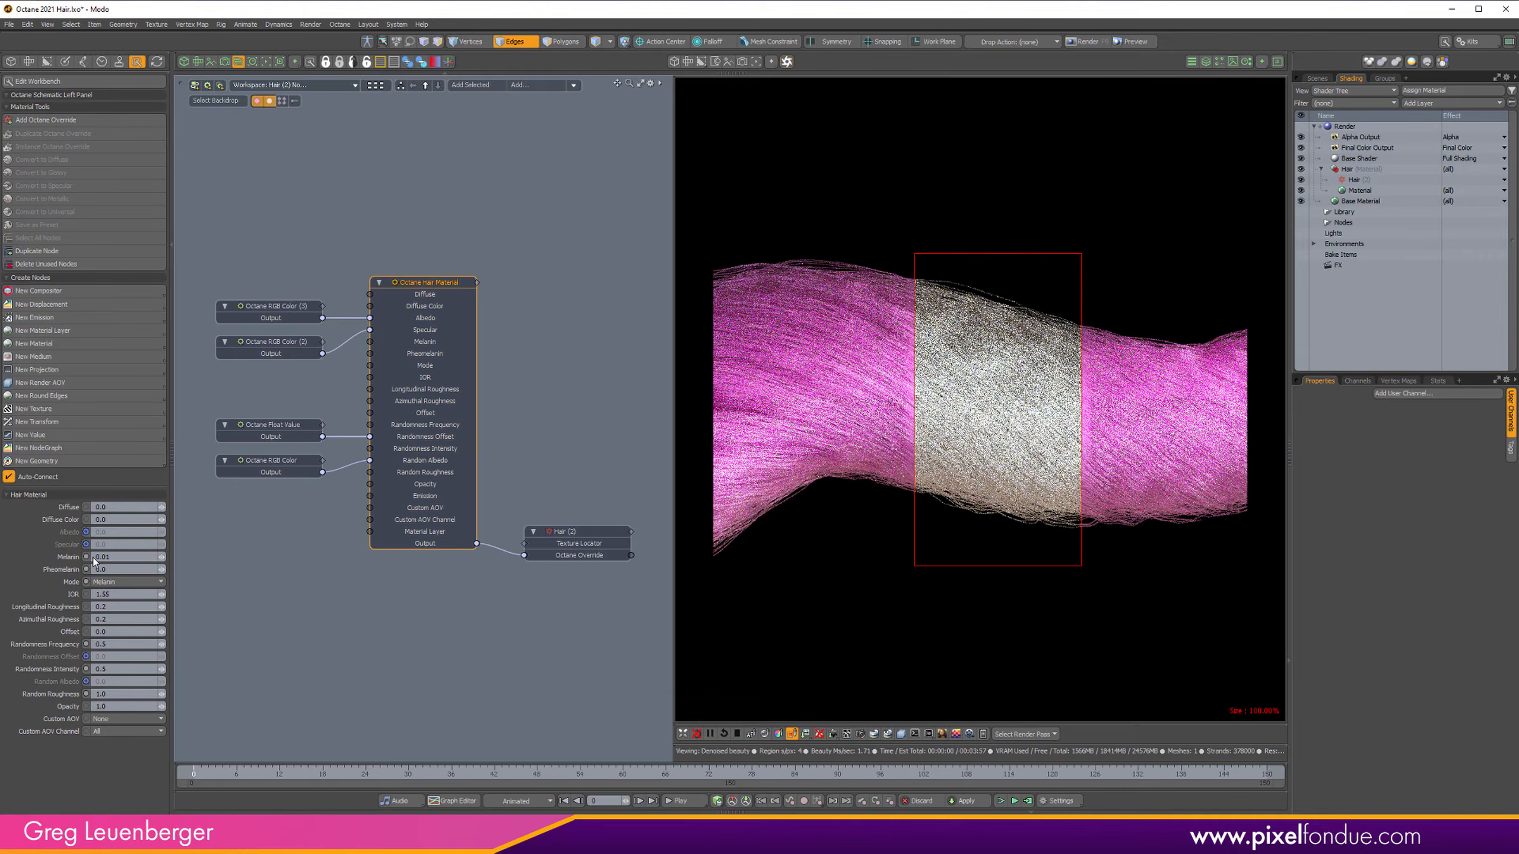
left_click_drag(97, 557, 40, 562)
type(".2")
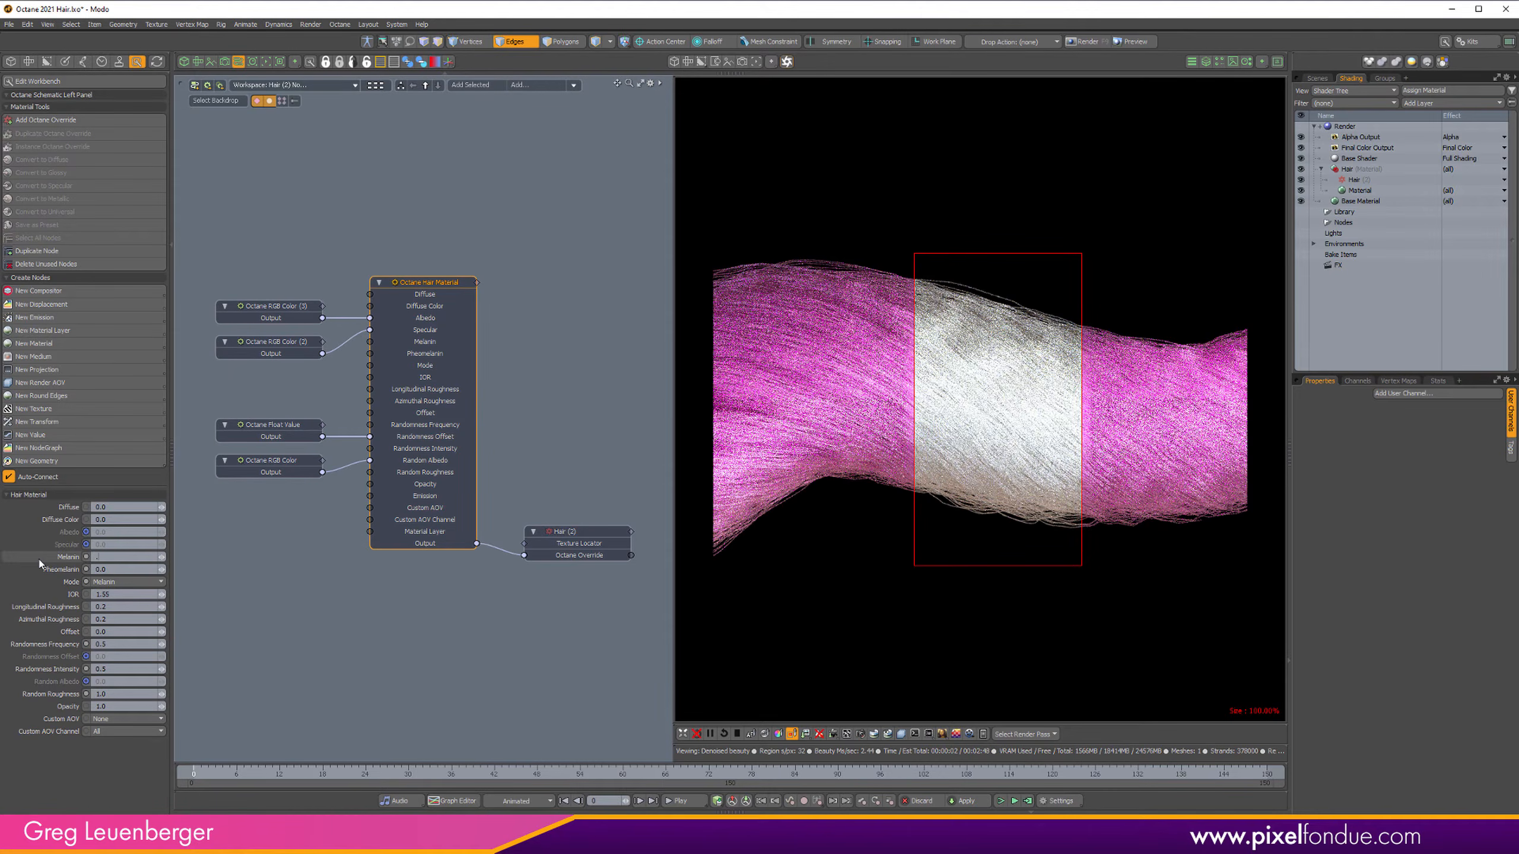
key("Return")
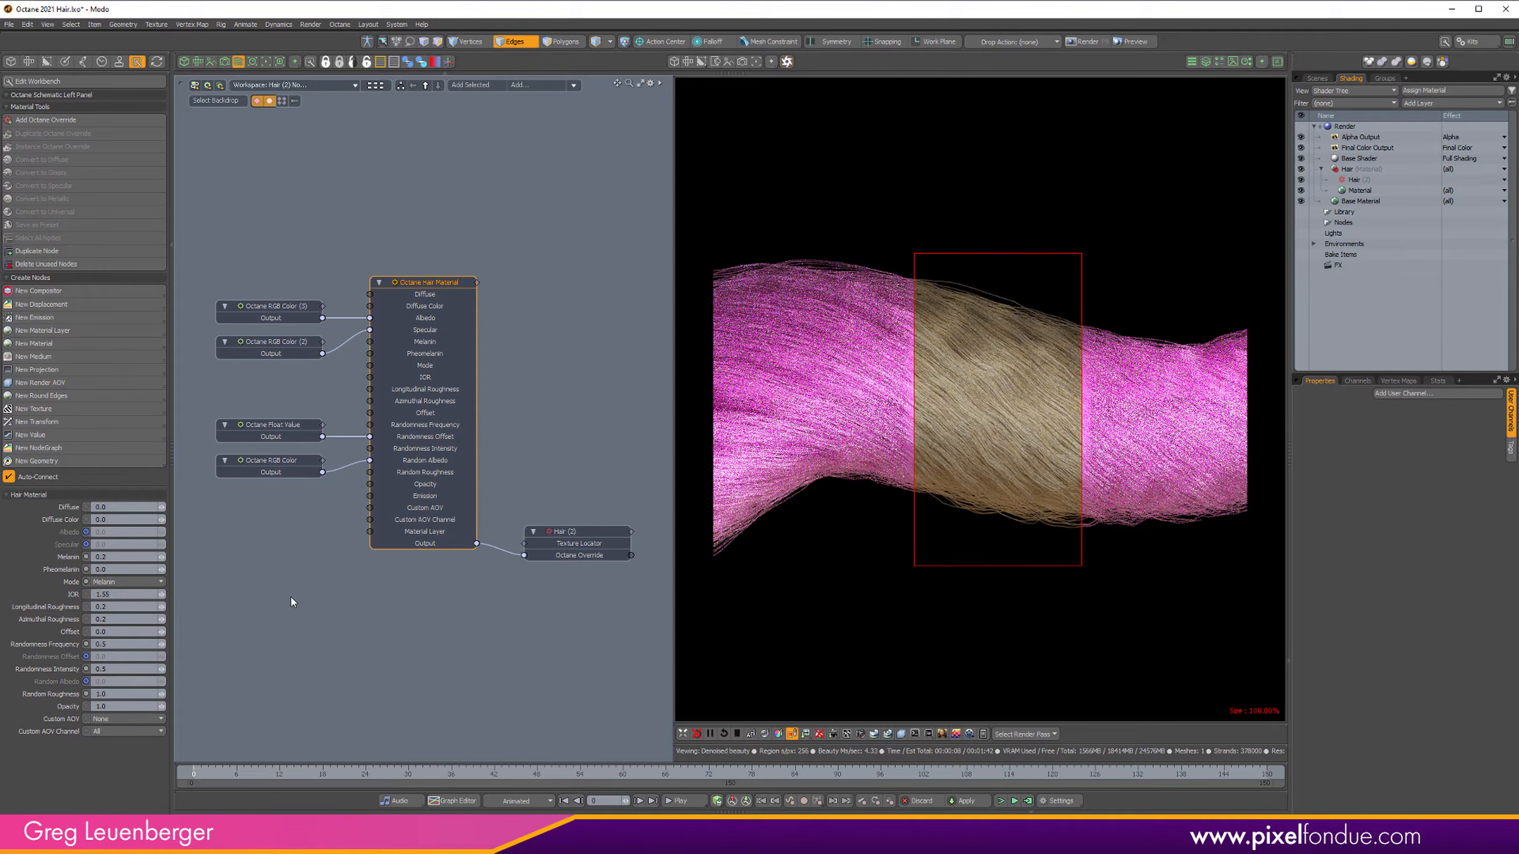
Step: Set the Hair Material's Melanin to 0.5 and its Pheomelanin to 0.66 for reddish hair
left_click(116, 557)
type(".5")
key("Return")
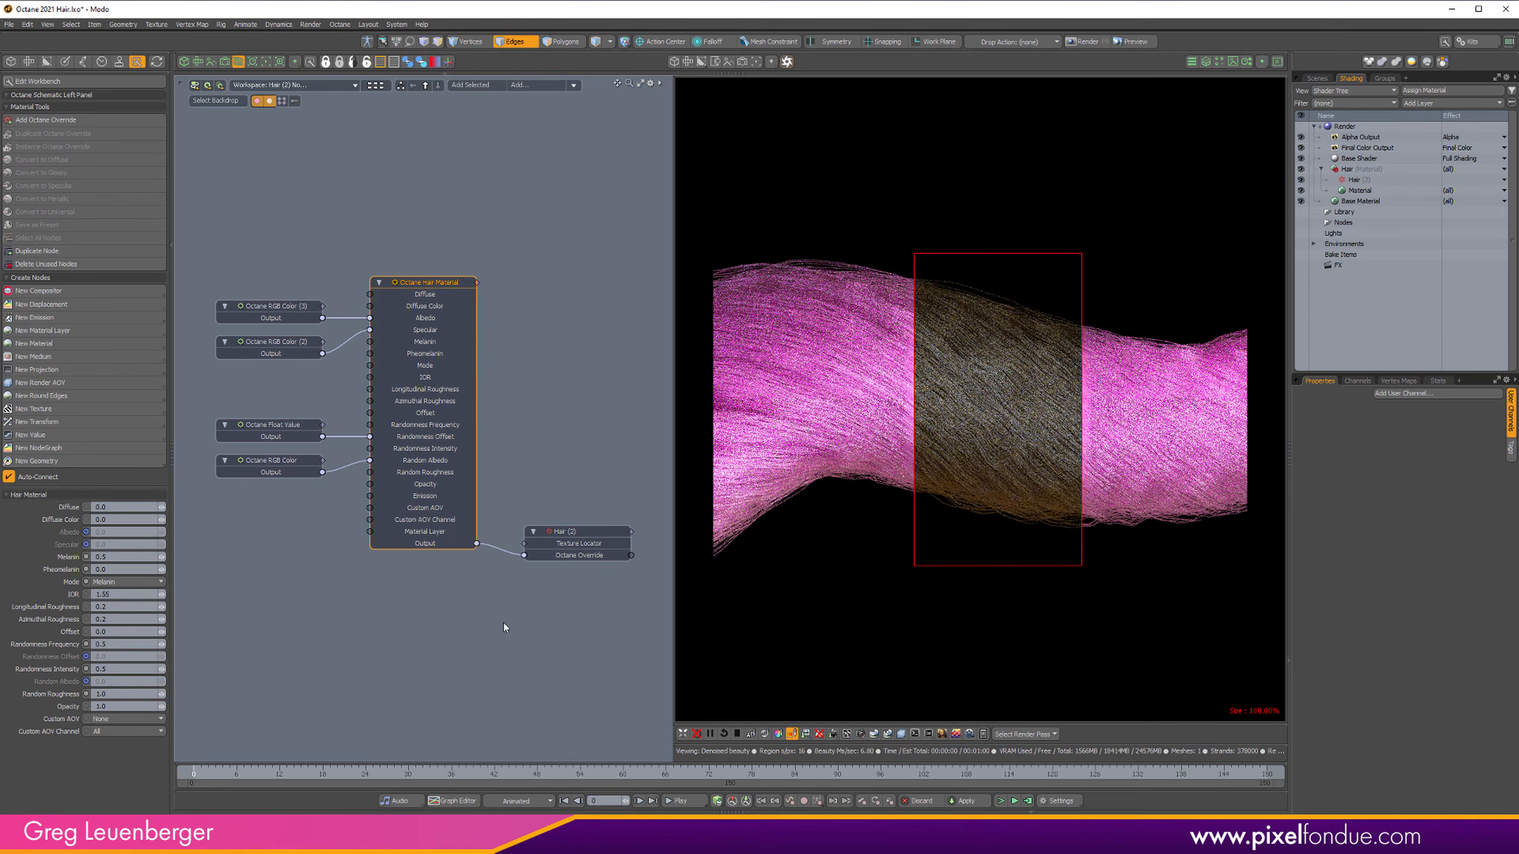
left_click(129, 570)
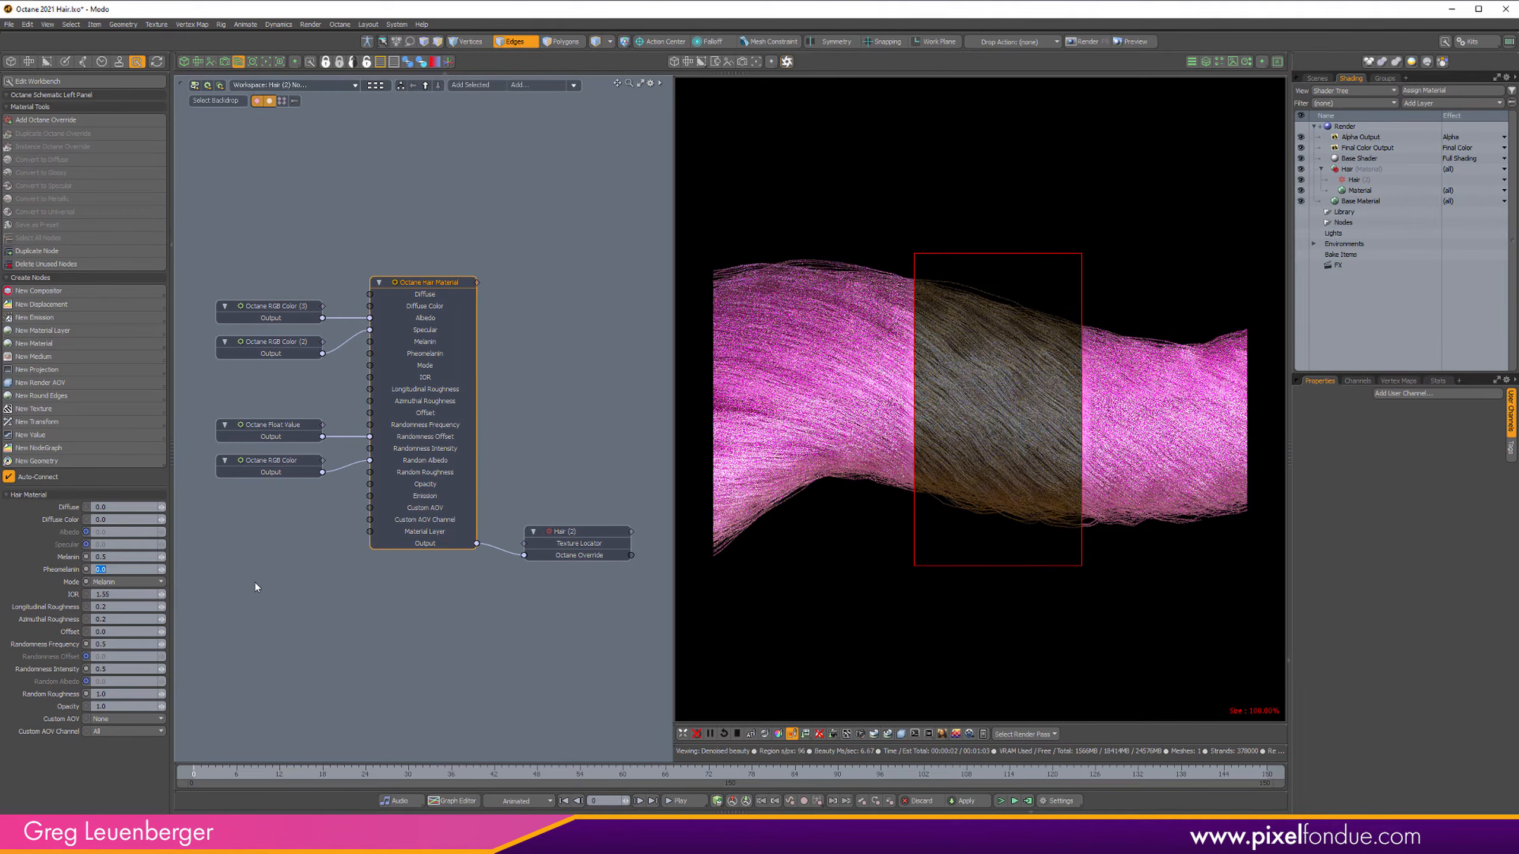
type(".66")
key("Return")
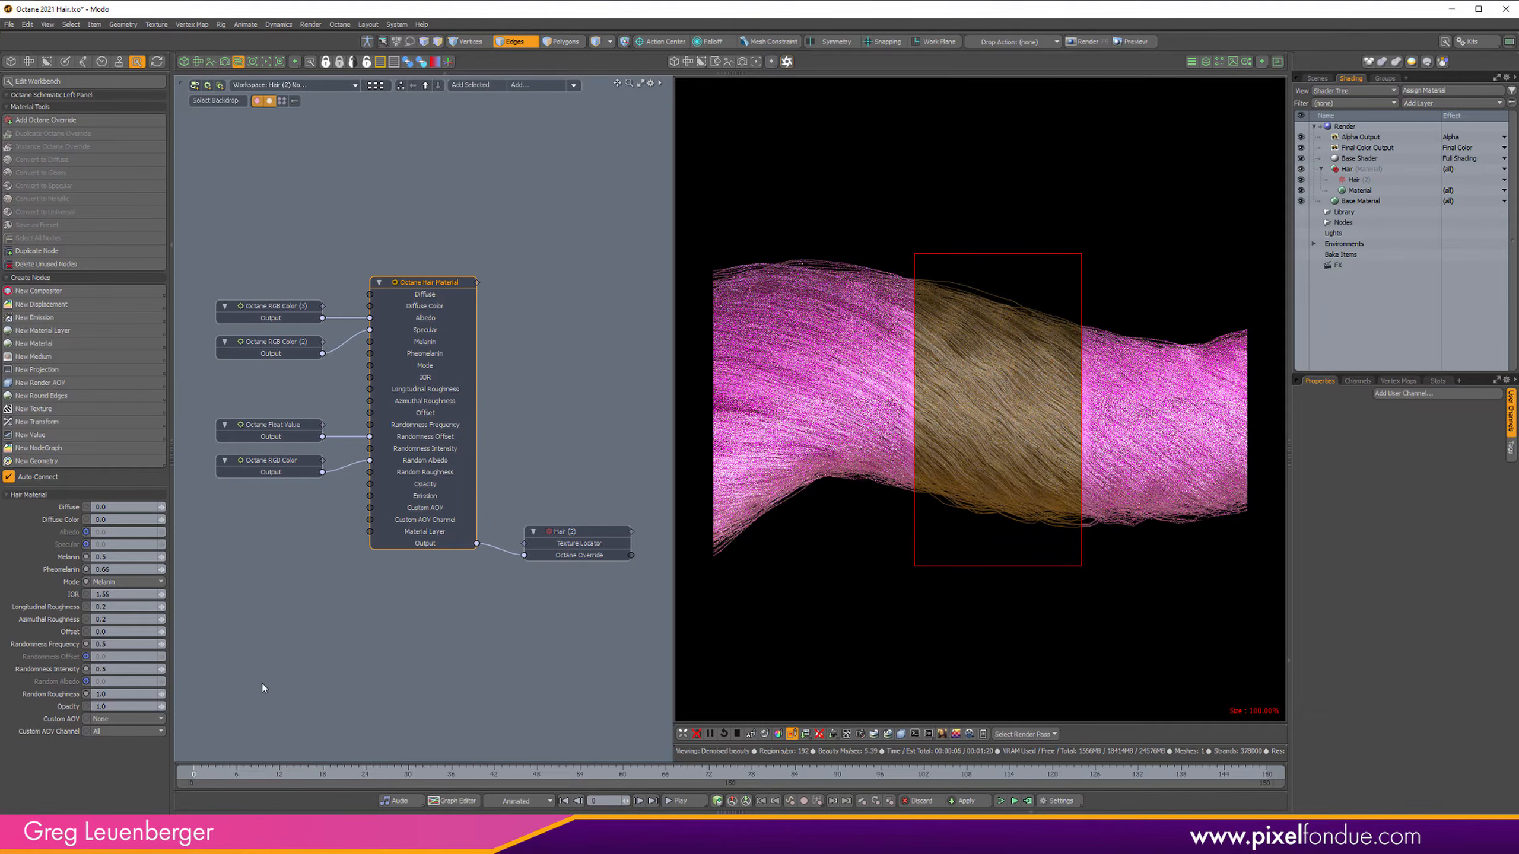
left_click(145, 695)
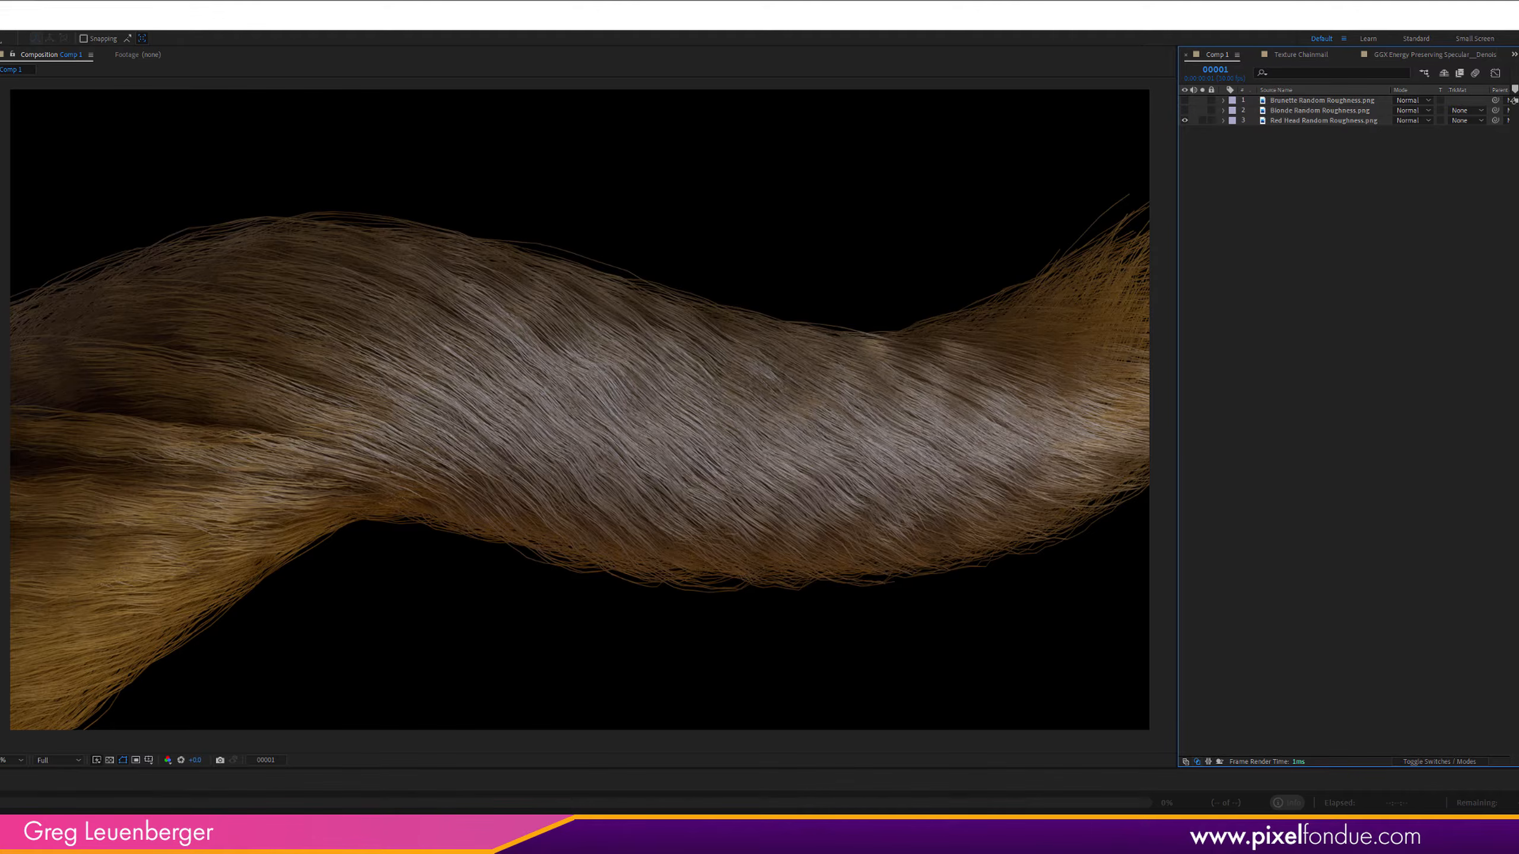
Step: In After Effects, add Red Head Standard.png to the composition, hide it, and show the Blonde and Brunette Random Roughness layers
left_click_drag(0, 482, 1367, 154)
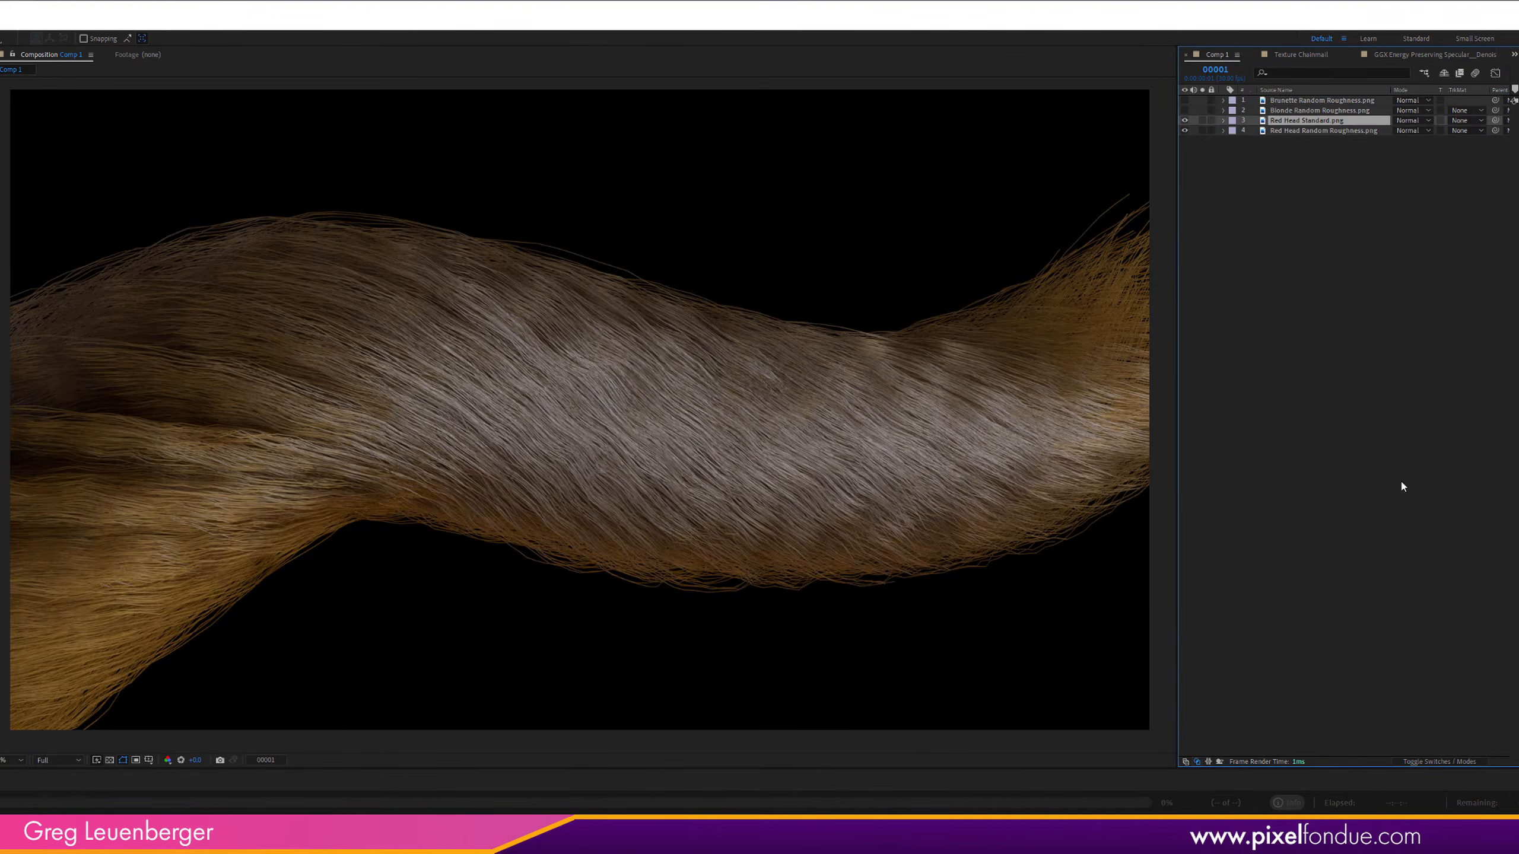
left_click(1186, 121)
left_click(1185, 110)
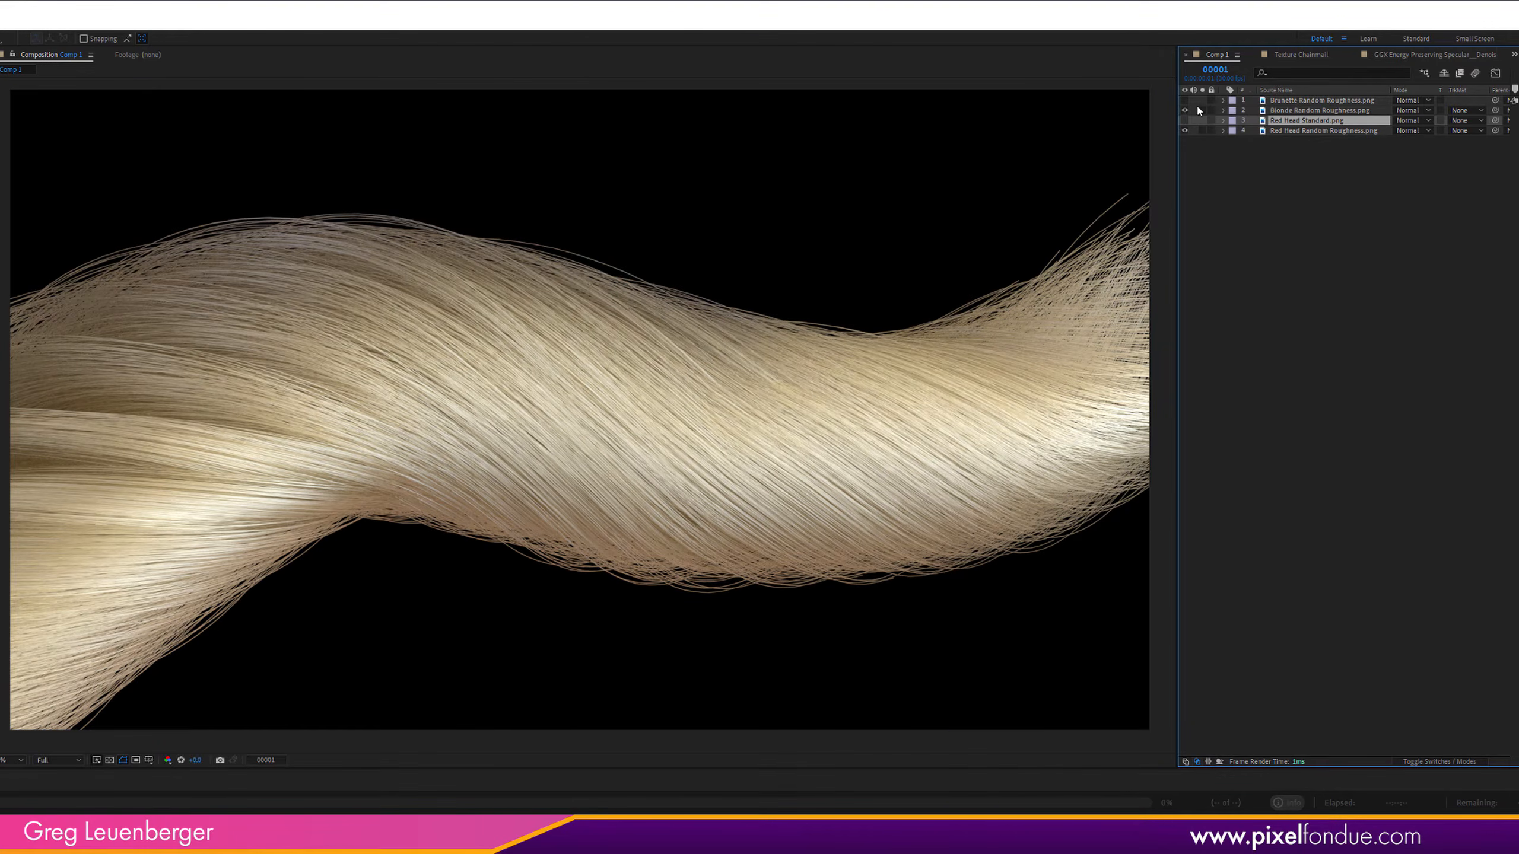
left_click(1185, 100)
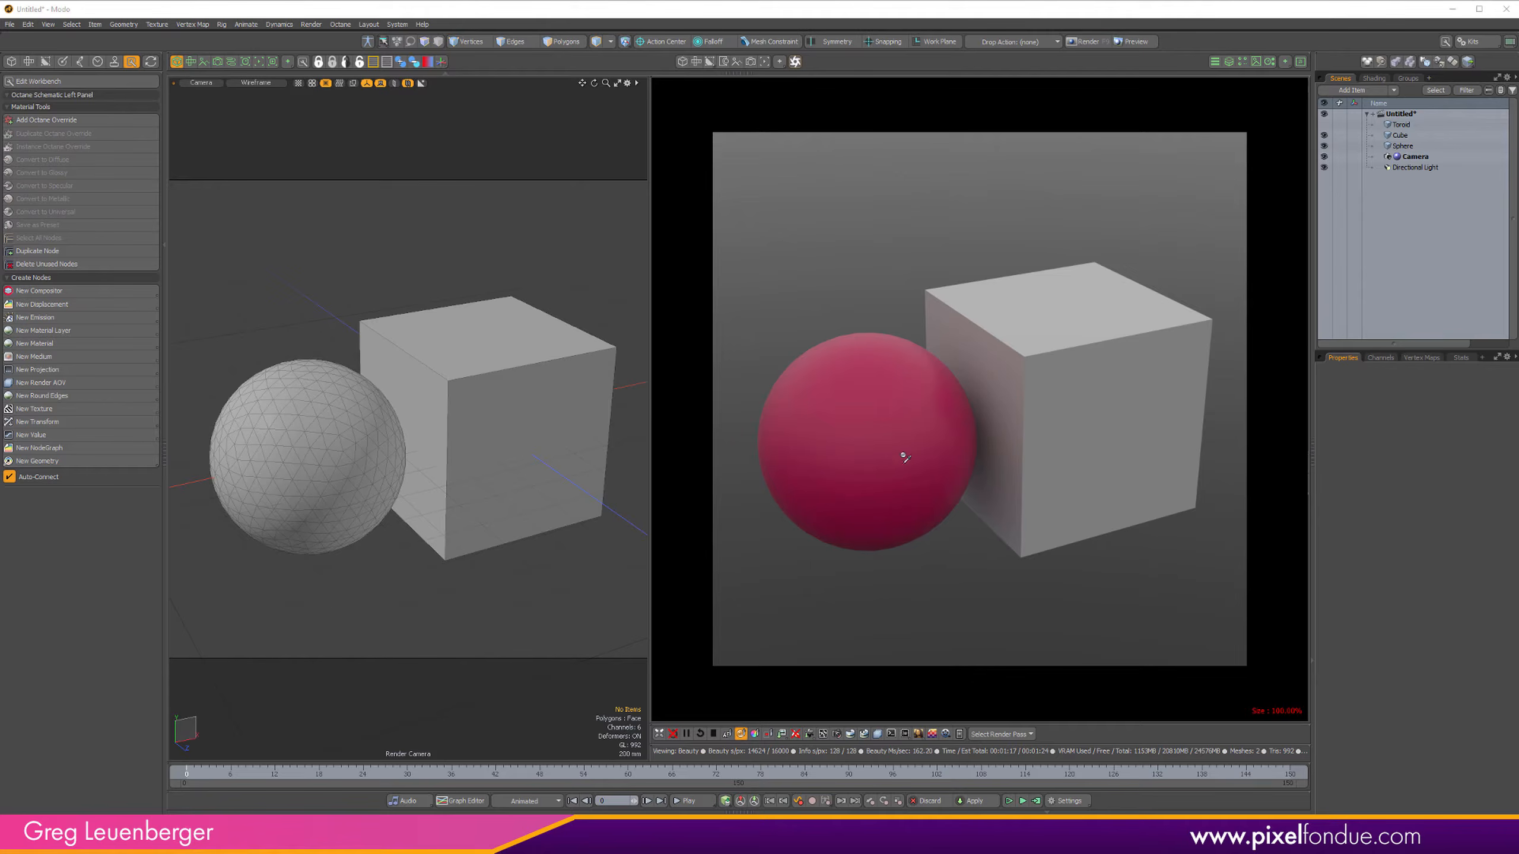
Step: Switch to Modo and show the Ball override's node schematic with its RGB Color and Octane Glossy Material nodes
left_click(1374, 77)
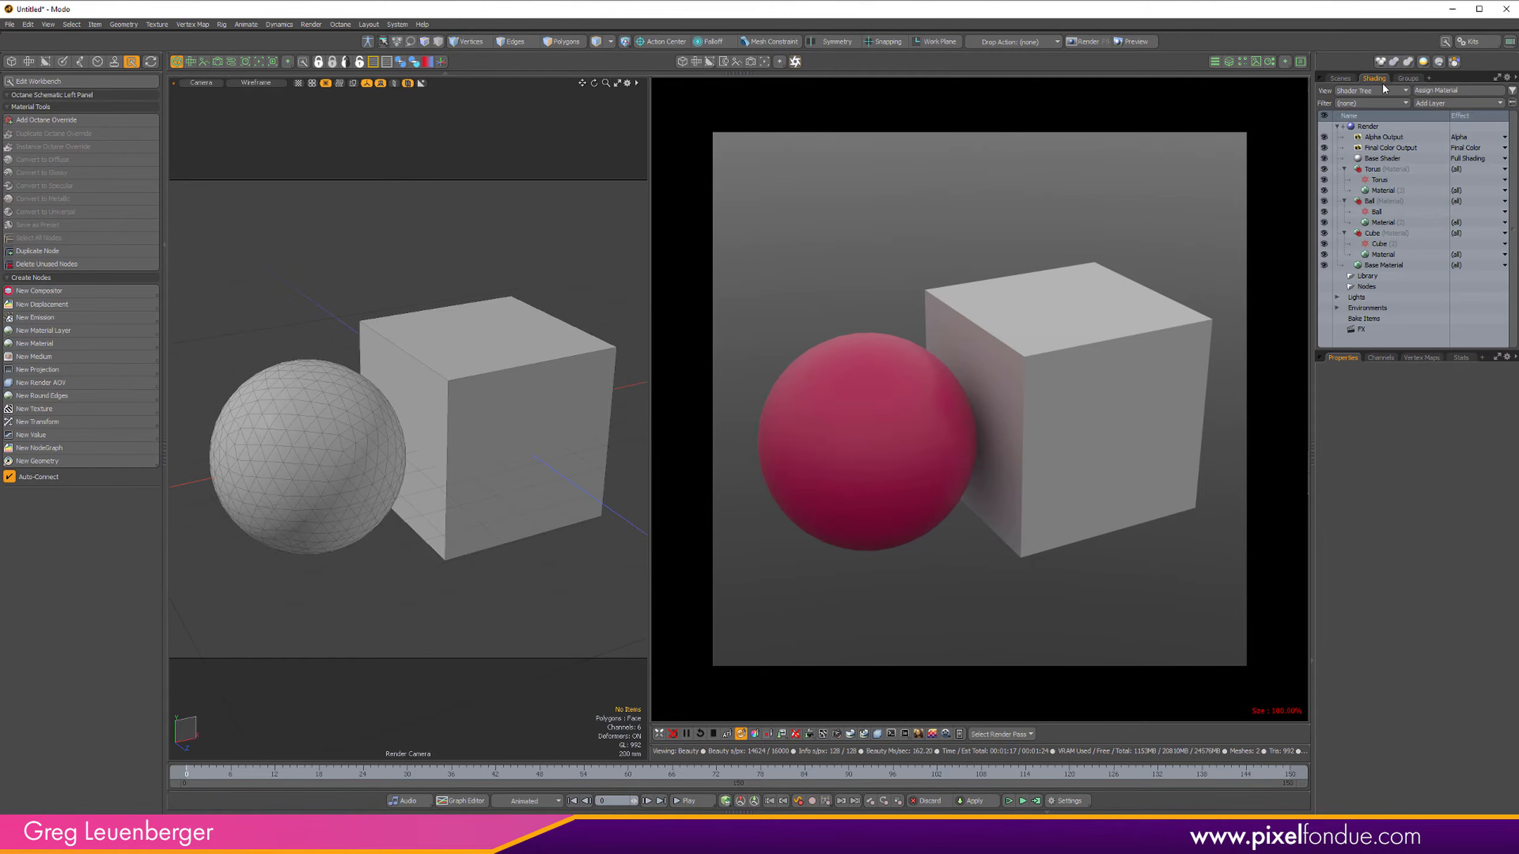
left_click(1376, 212)
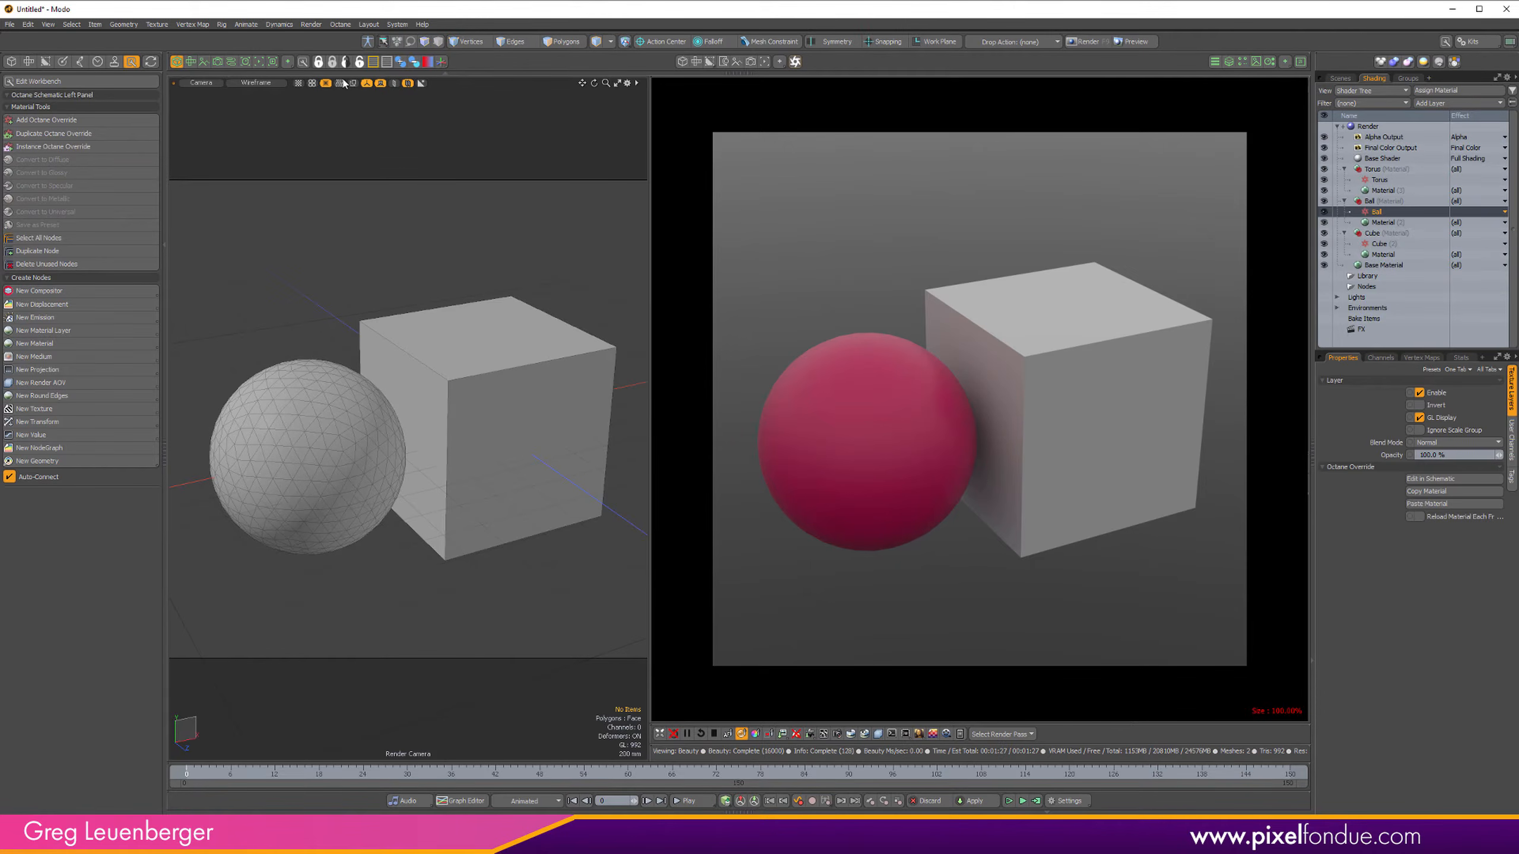
left_click(231, 61)
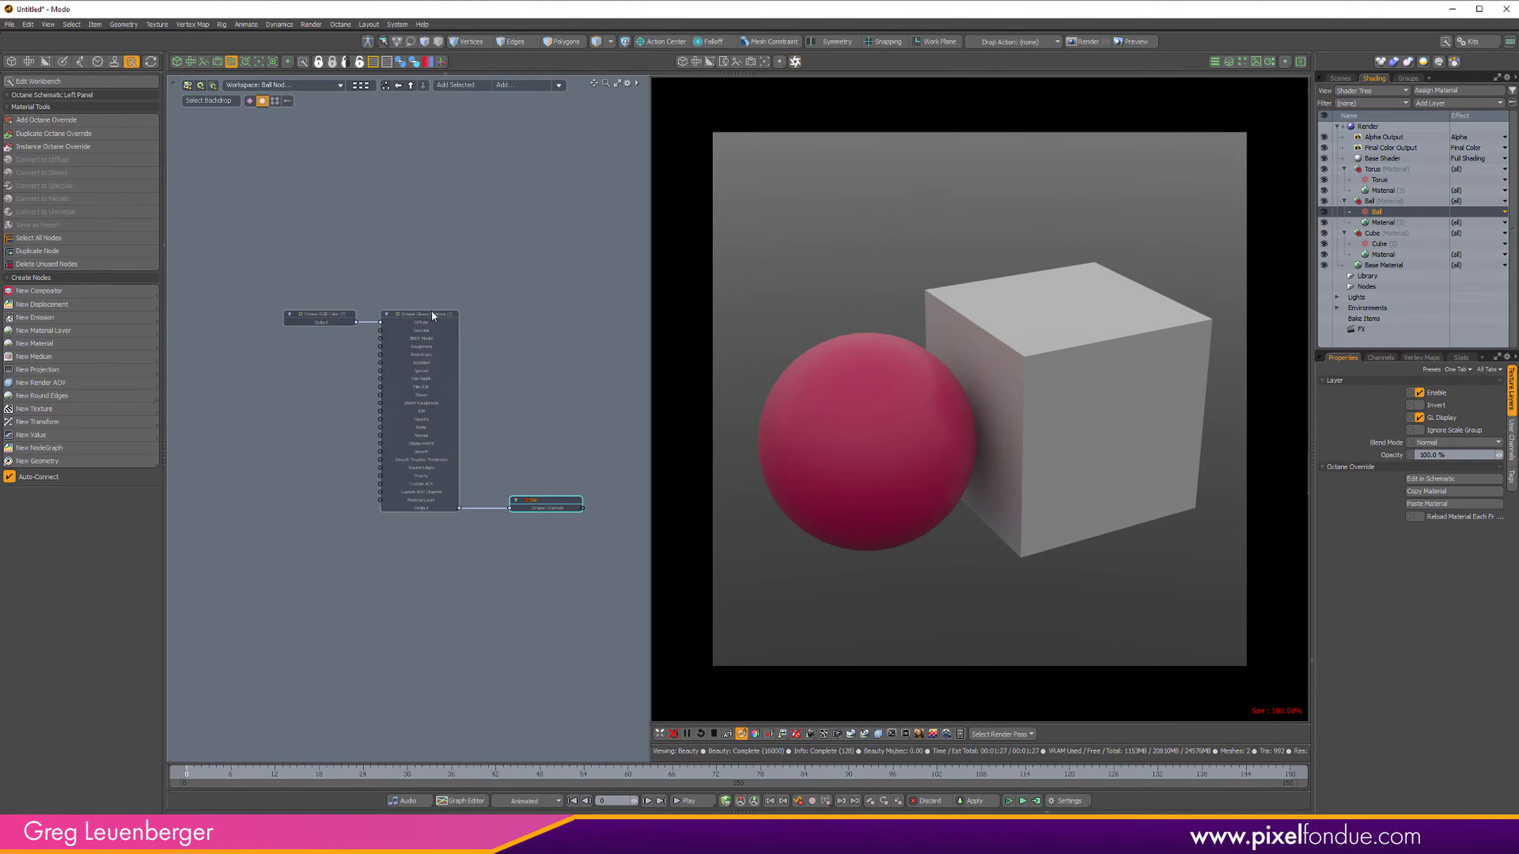
left_click(339, 301)
left_click(326, 340)
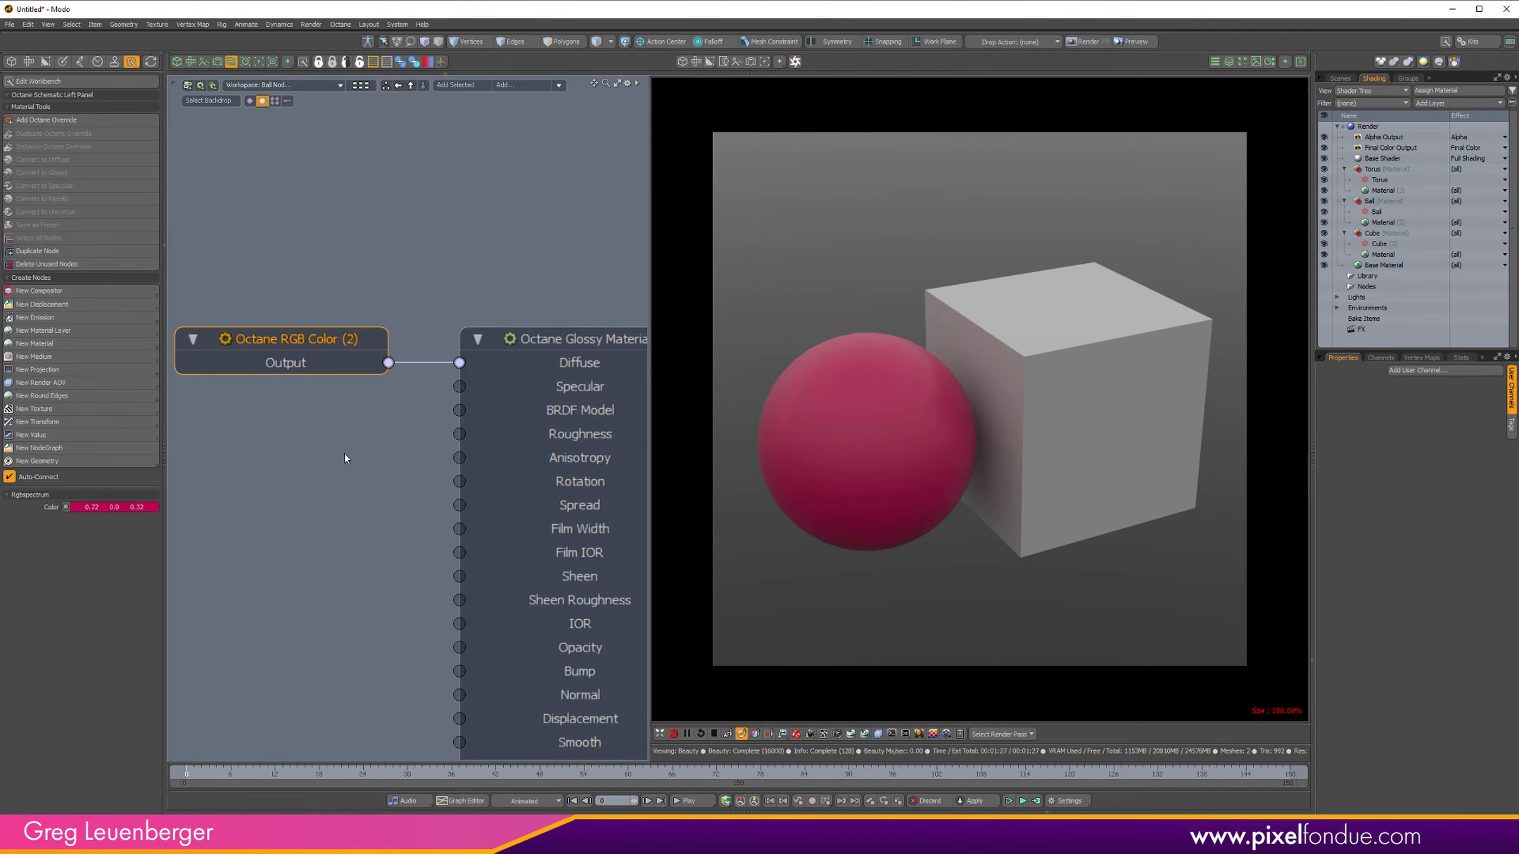
left_click_drag(482, 507, 449, 410, "alt")
scroll(451, 410, "down", 3)
left_click(365, 442)
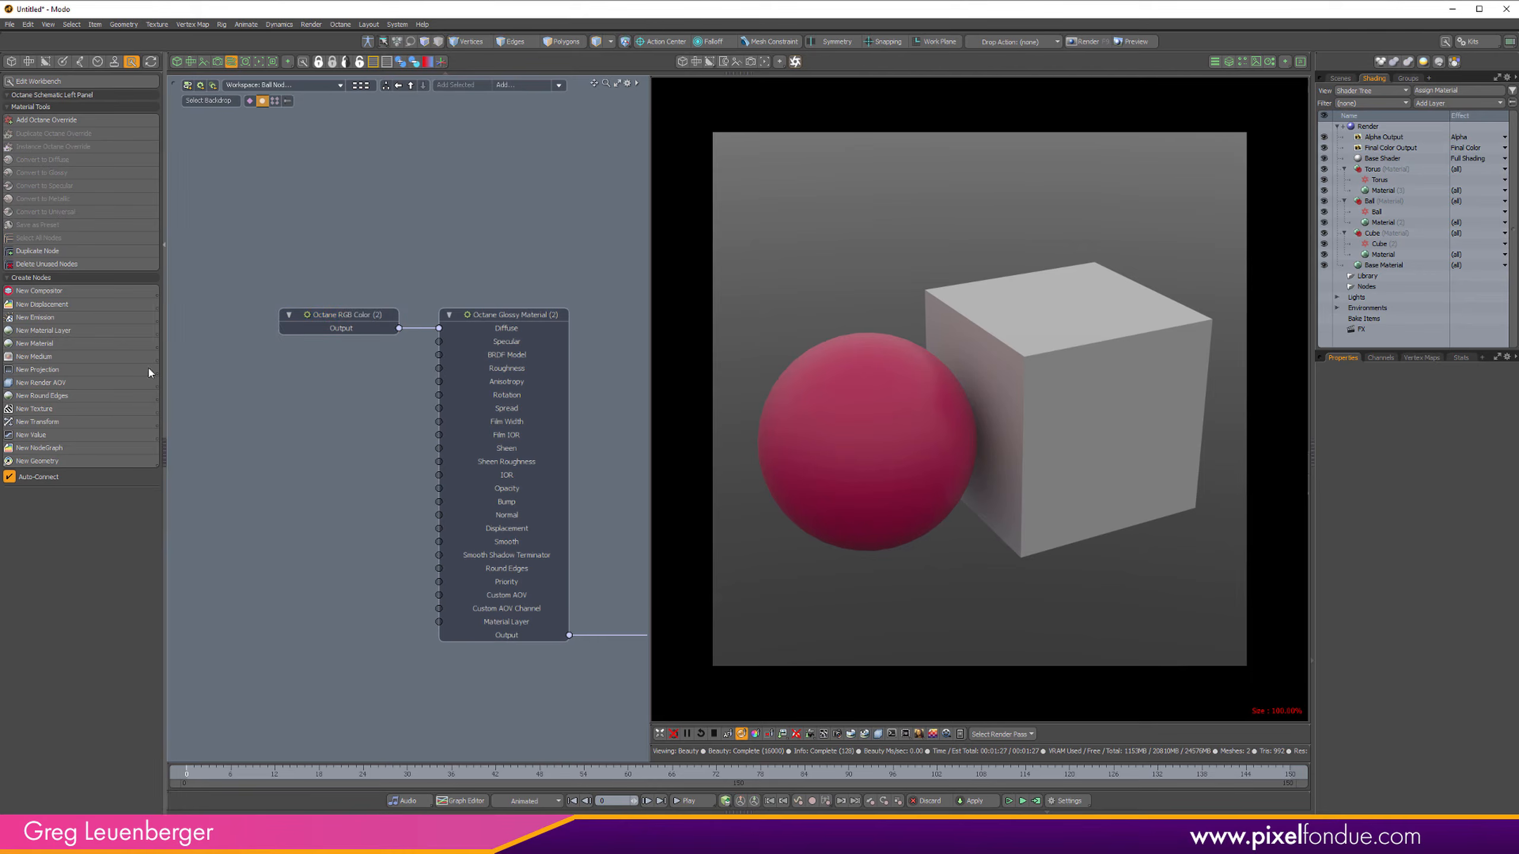
Step: Add an Octane Clipping Material below the Glossy Material and connect its output to the Ball's Octane Override
left_click(54, 344)
left_click(202, 249)
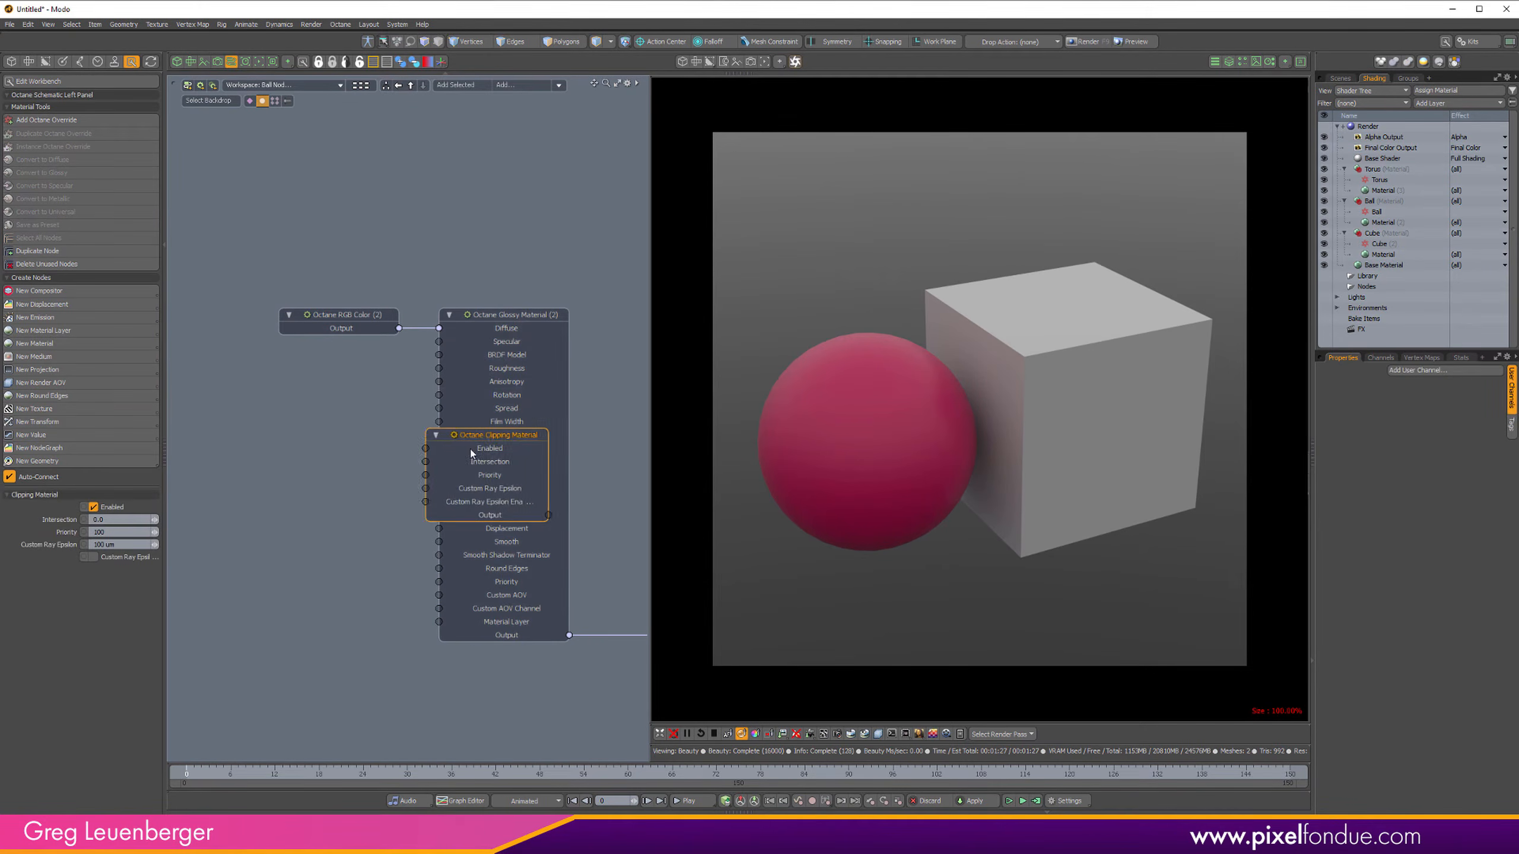
left_click_drag(470, 448, 538, 666)
left_click_drag(590, 718, 587, 525, "alt")
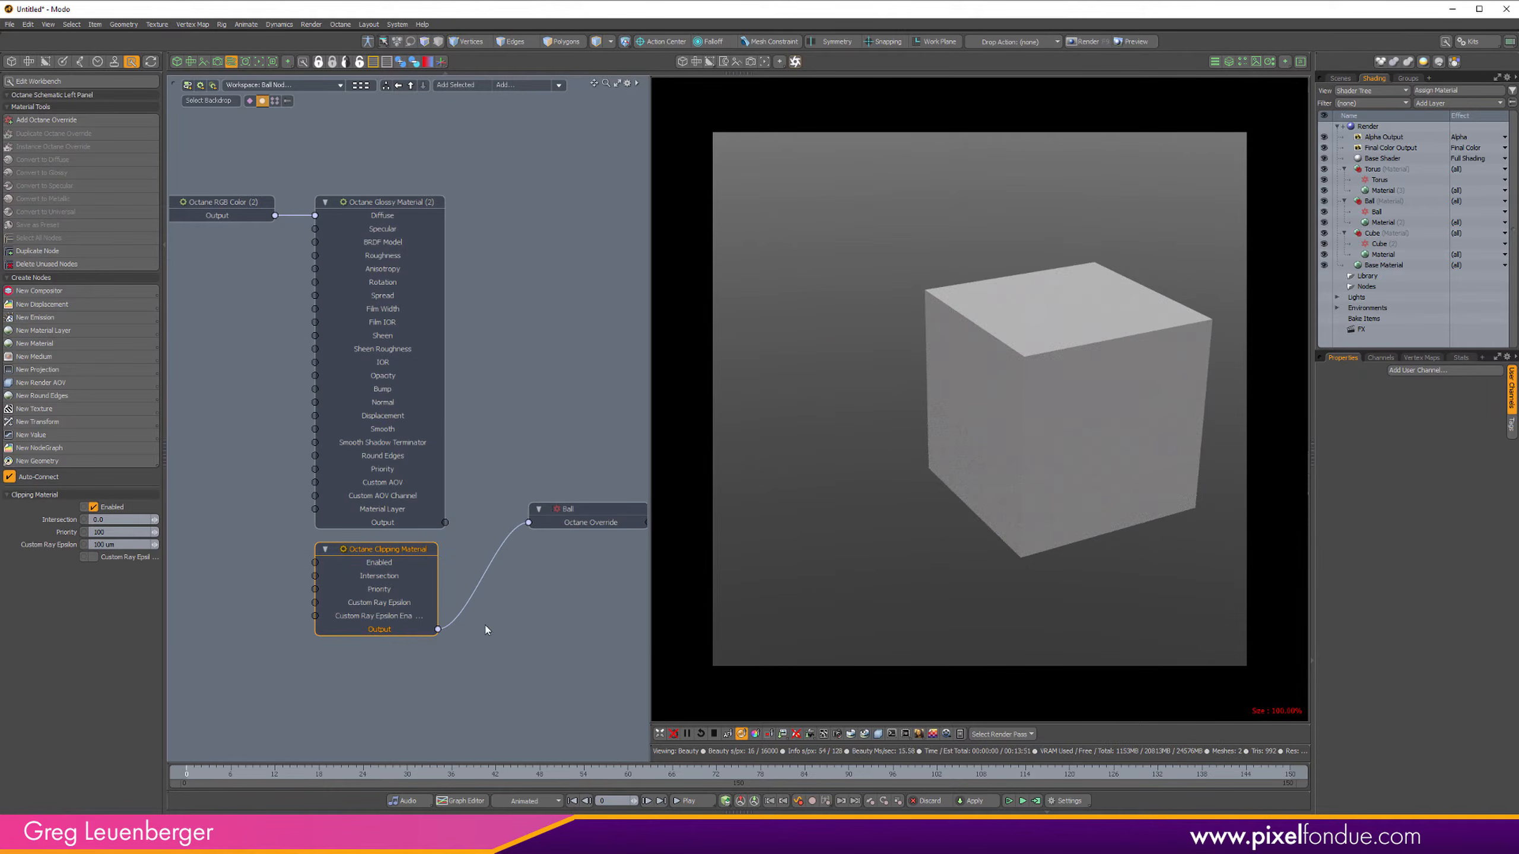
Step: Select the sphere in the 3D view and move it into the cube's front corner, to about X -510 mm and Z 300 mm
left_click(187, 63)
left_click(382, 433)
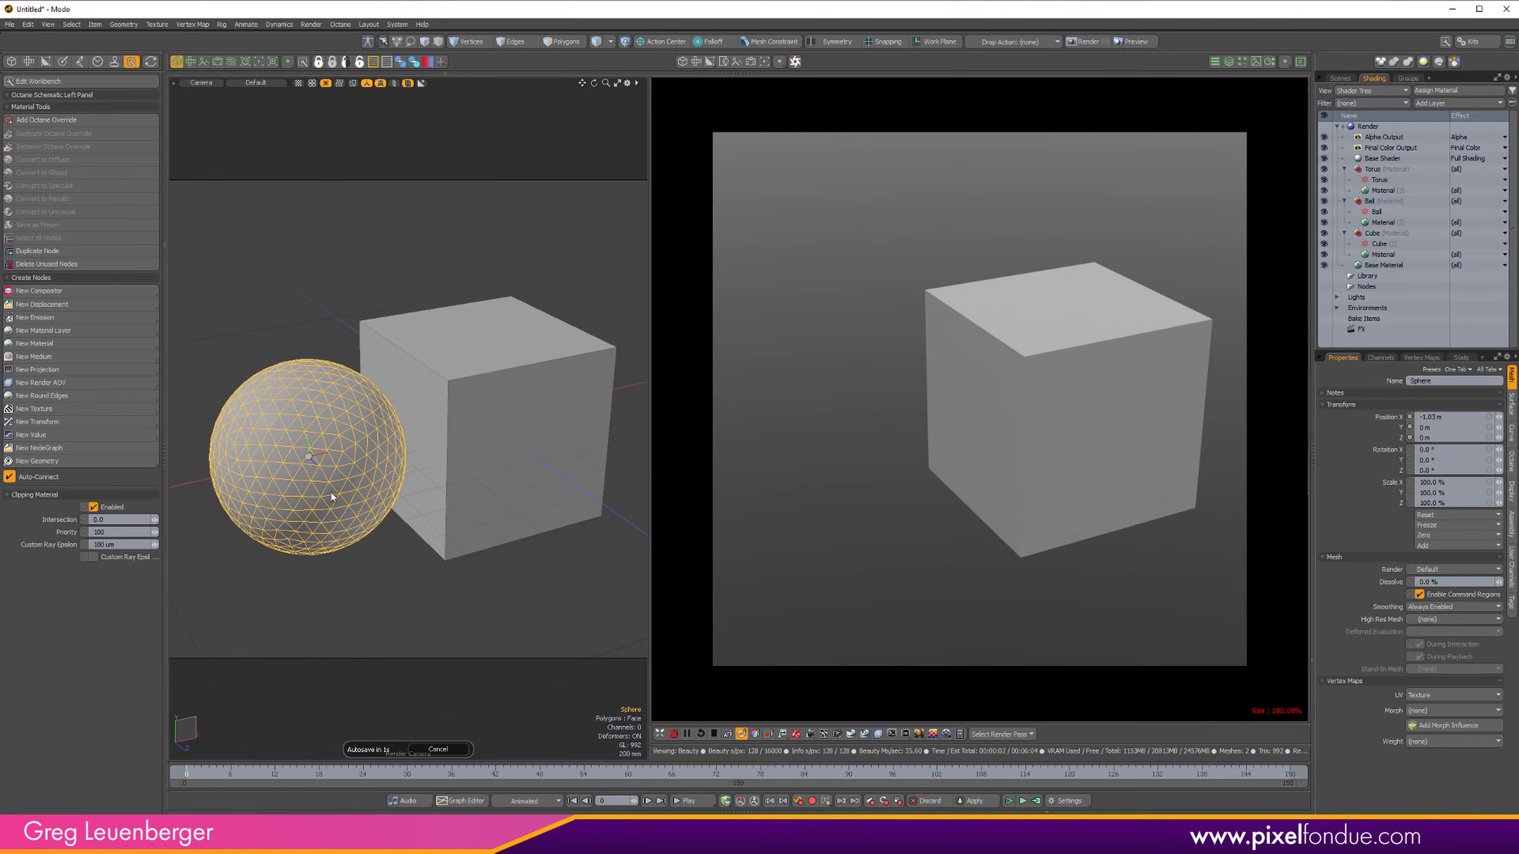
key("w")
left_click_drag(384, 433, 464, 427)
mouse_move(525, 492)
left_mouse_down("alt+shift")
mouse_move(553, 493)
mouse_move(504, 484)
left_mouse_up("alt+shift")
left_click_drag(512, 491, 557, 492, "ctrl+alt")
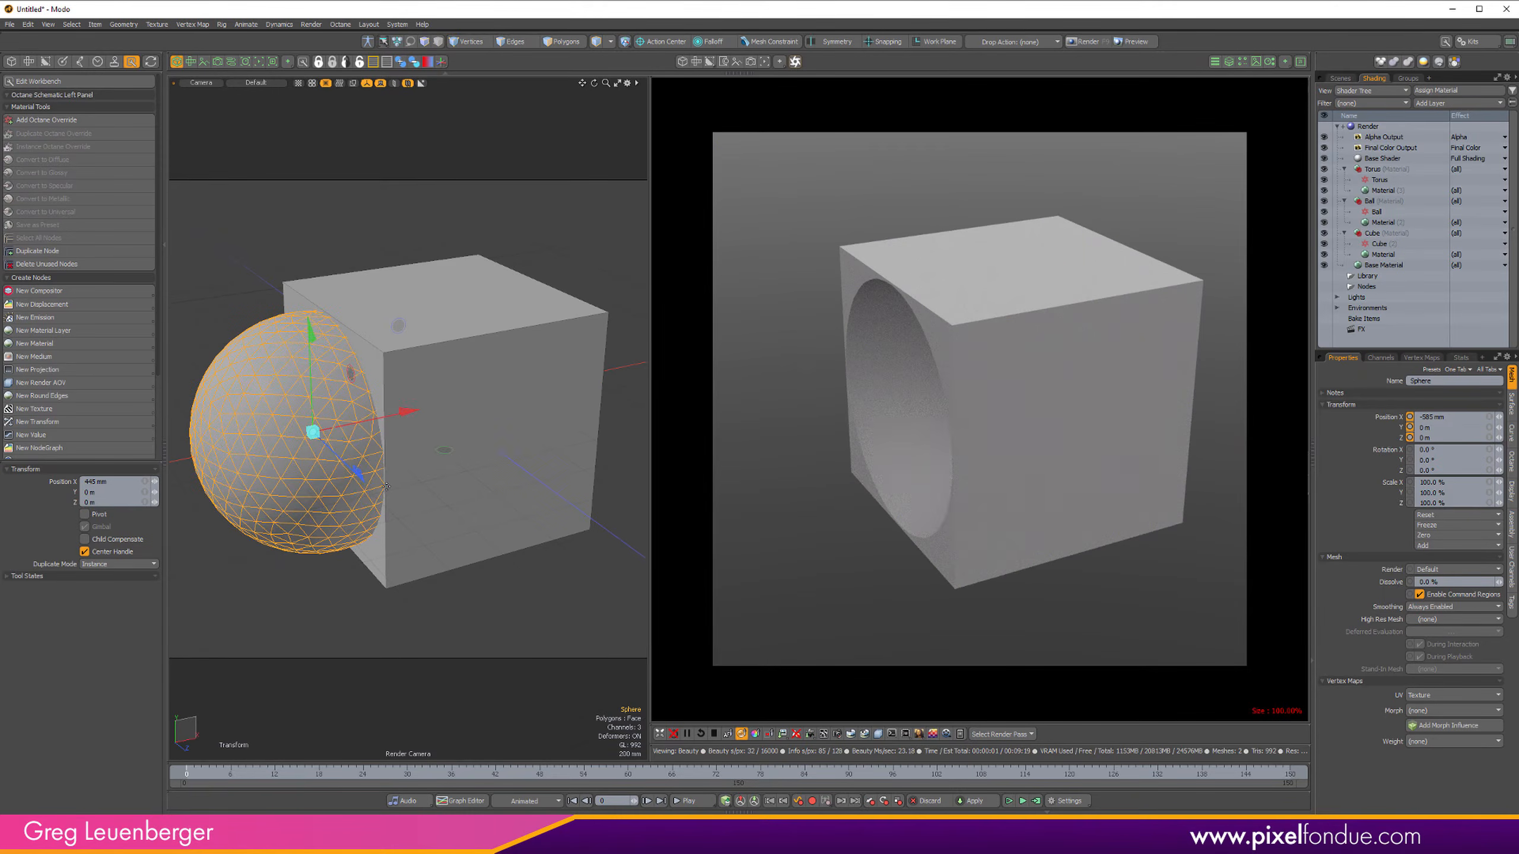
left_click_drag(441, 450, 506, 480)
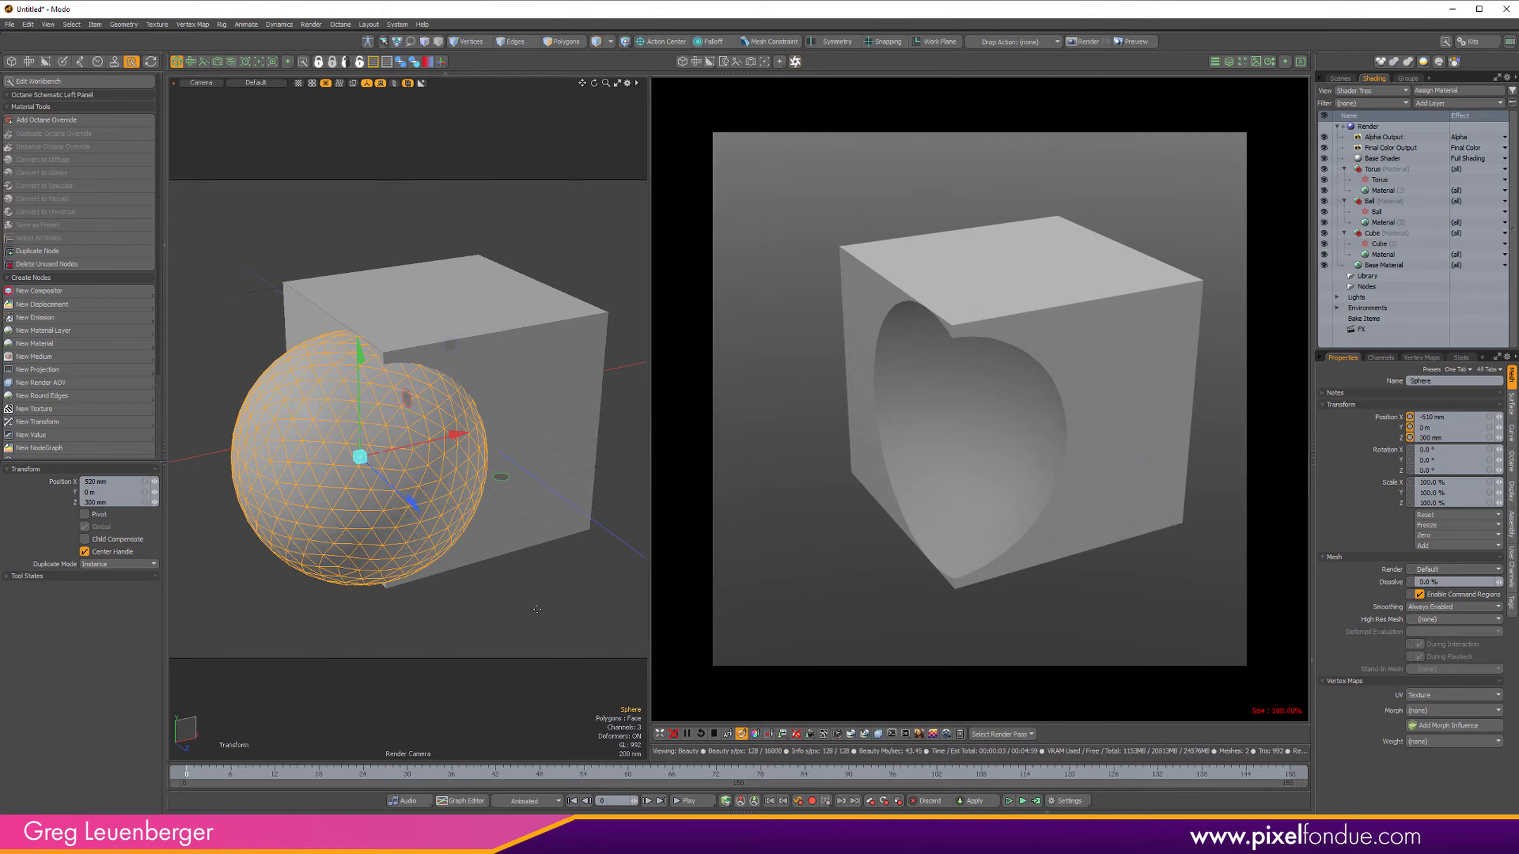
Step: Compare the Wireframe, Beauty and Output AOV 1 passes in the Octane render view
left_click(1002, 734)
left_click(1016, 753)
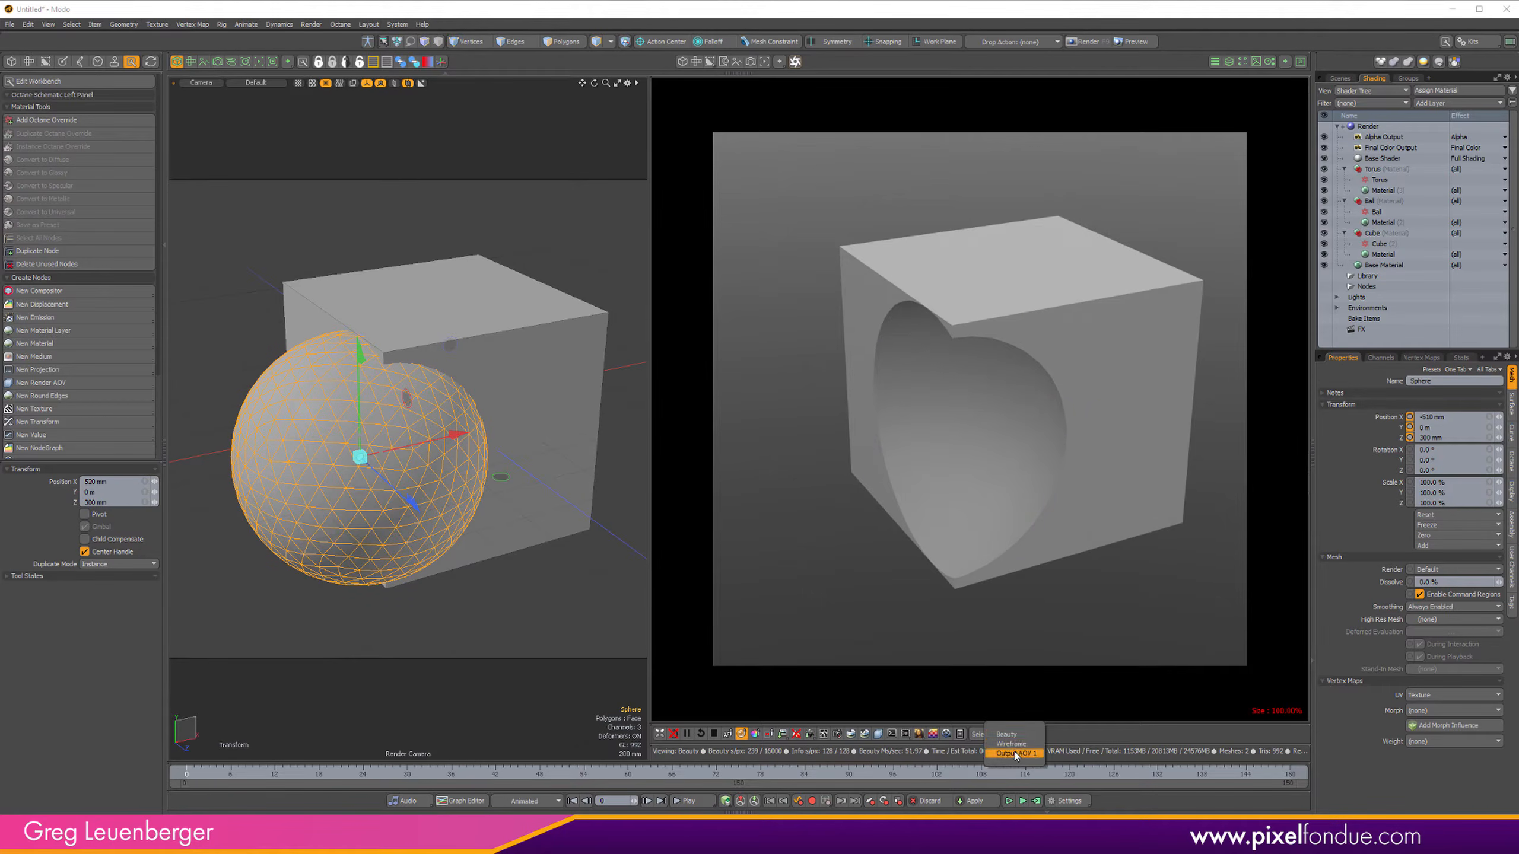
left_click(997, 734)
left_click(998, 725)
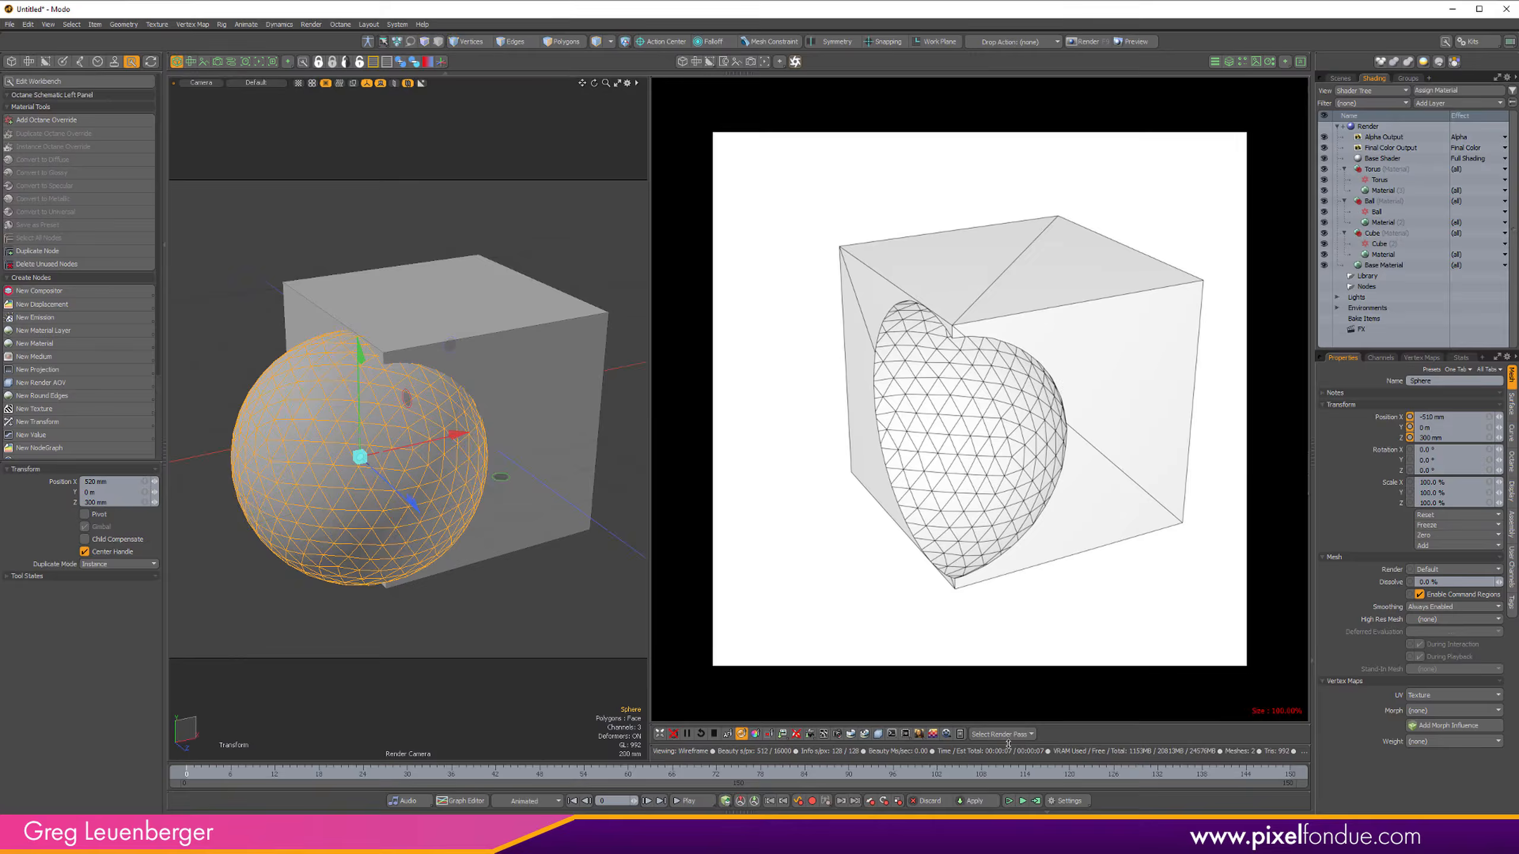
left_click(1004, 735)
left_click(1002, 734)
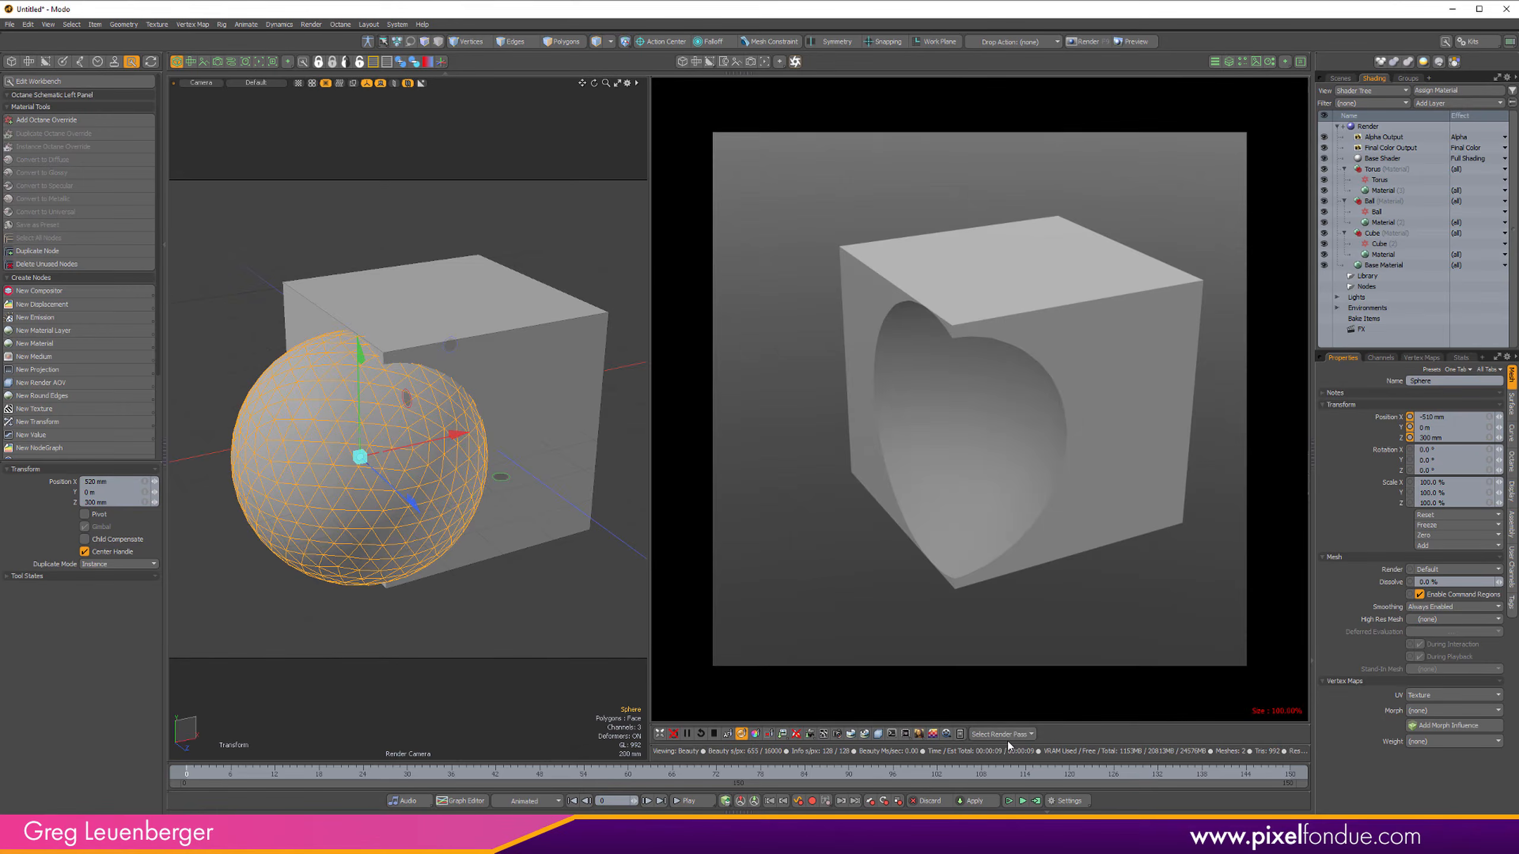
left_click(1004, 735)
left_click(1010, 753)
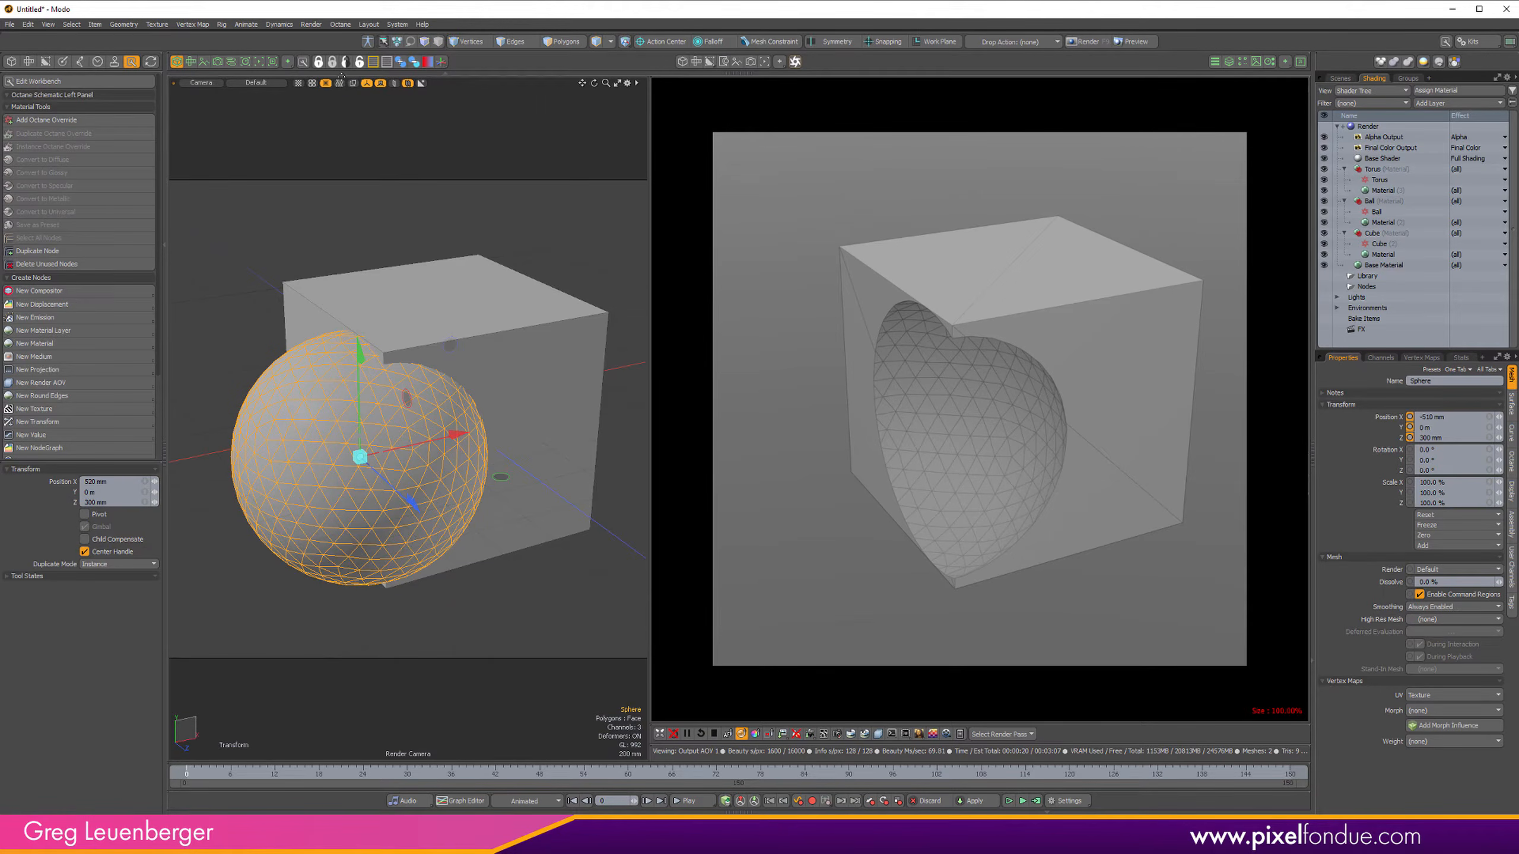
Step: Show the Ball's node schematic and move the Octane Glossy Material and RGB Color nodes away from the Clipping Material node
left_click(232, 60)
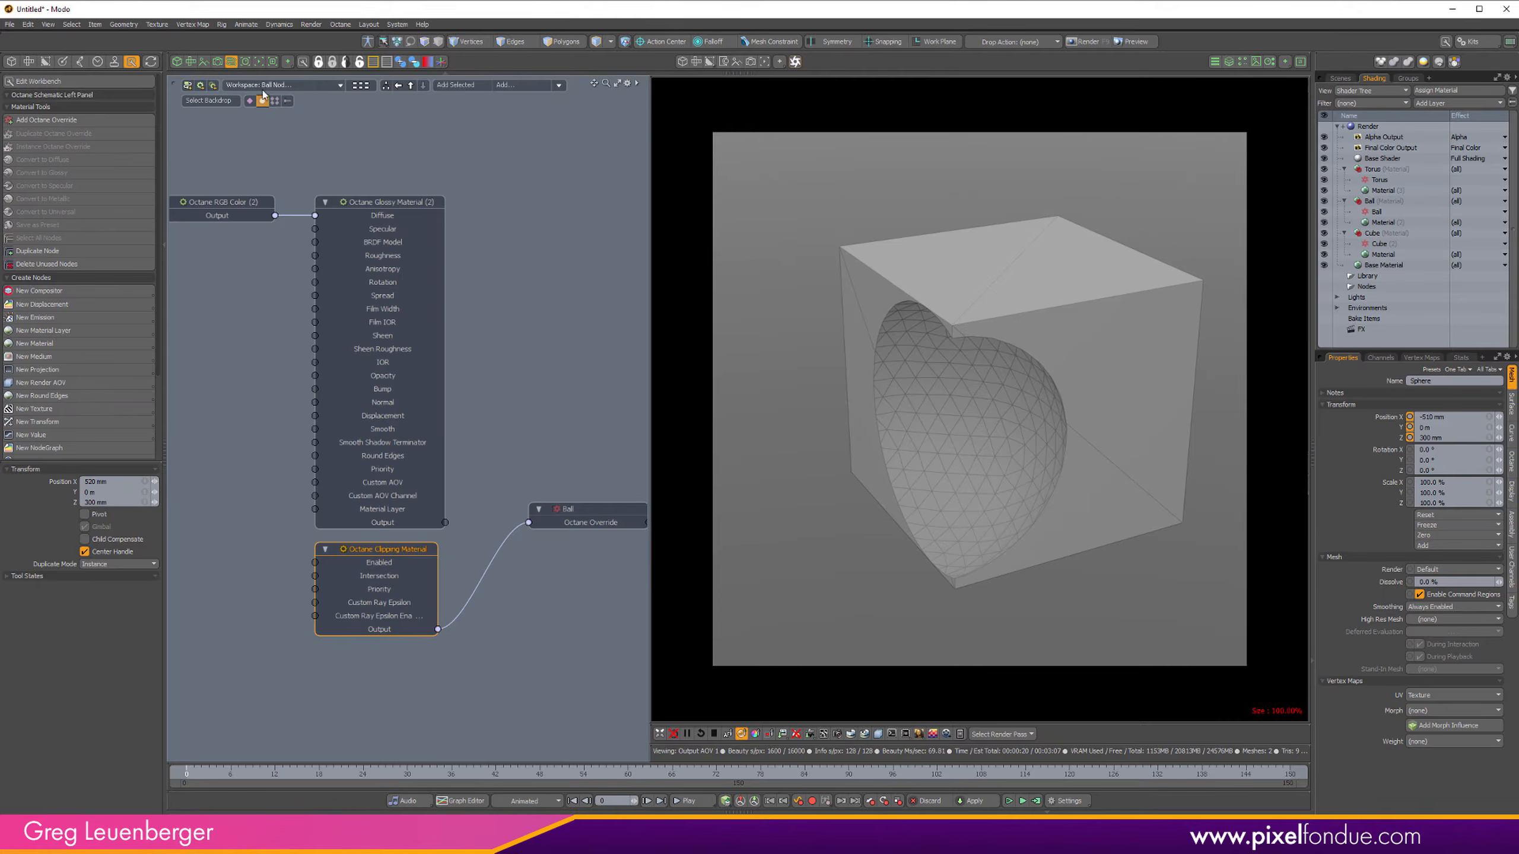
scroll(485, 556, "up", 4)
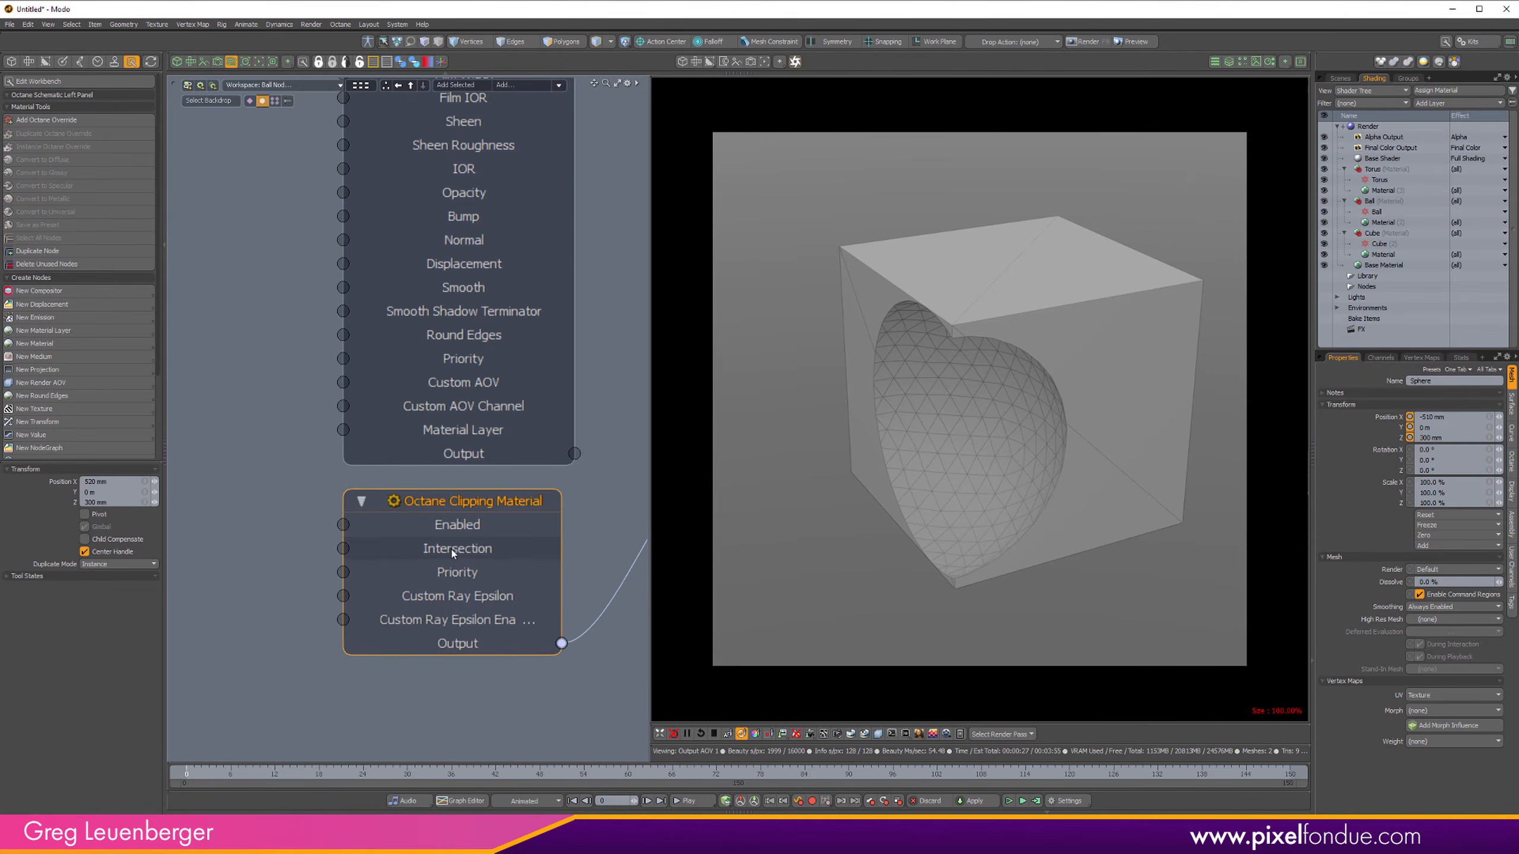
scroll(472, 545, "down", 1)
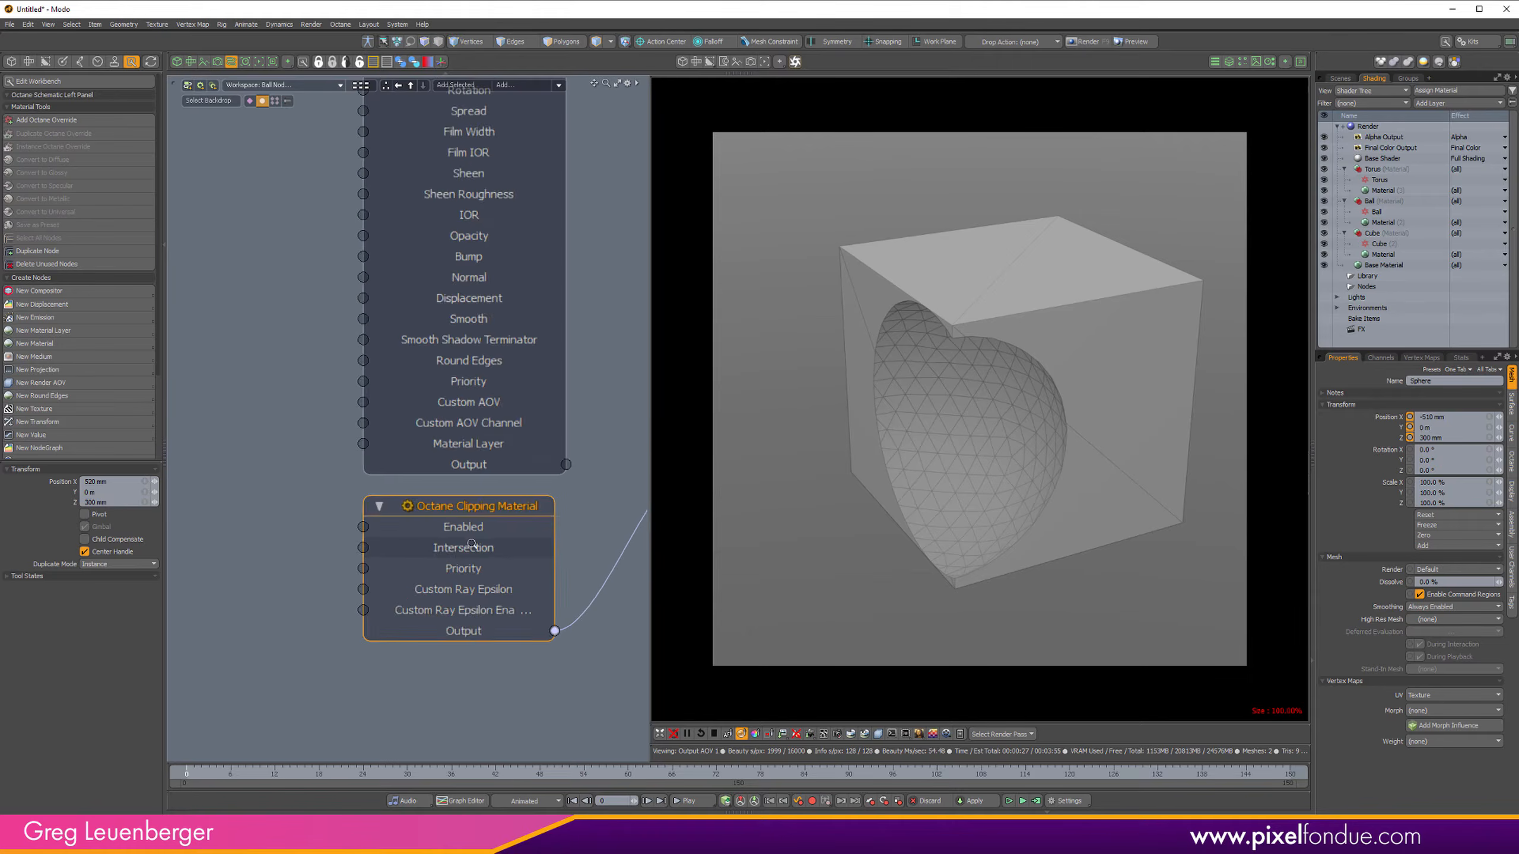
scroll(472, 543, "down", 3)
left_click_drag(550, 217, 334, 299)
left_click_drag(461, 261, 305, 301)
left_click_drag(547, 587, 526, 566, "alt")
scroll(526, 566, "up", 3)
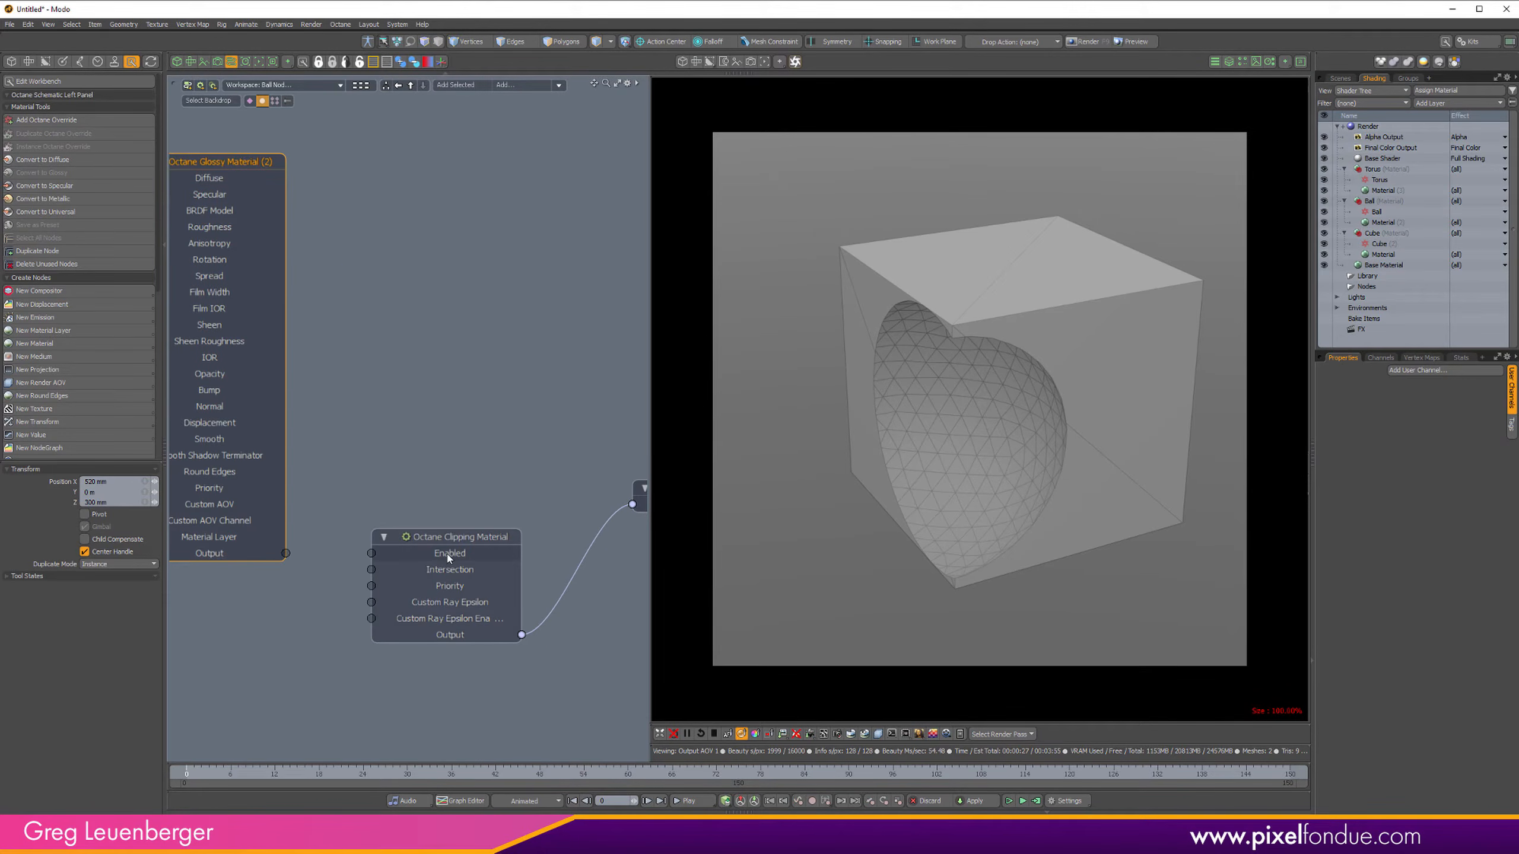
left_click_drag(320, 363, 472, 423, "alt")
Step: Connect the Octane Glossy Material's output to the Intersection input of the Octane Clipping Material
left_click(187, 254)
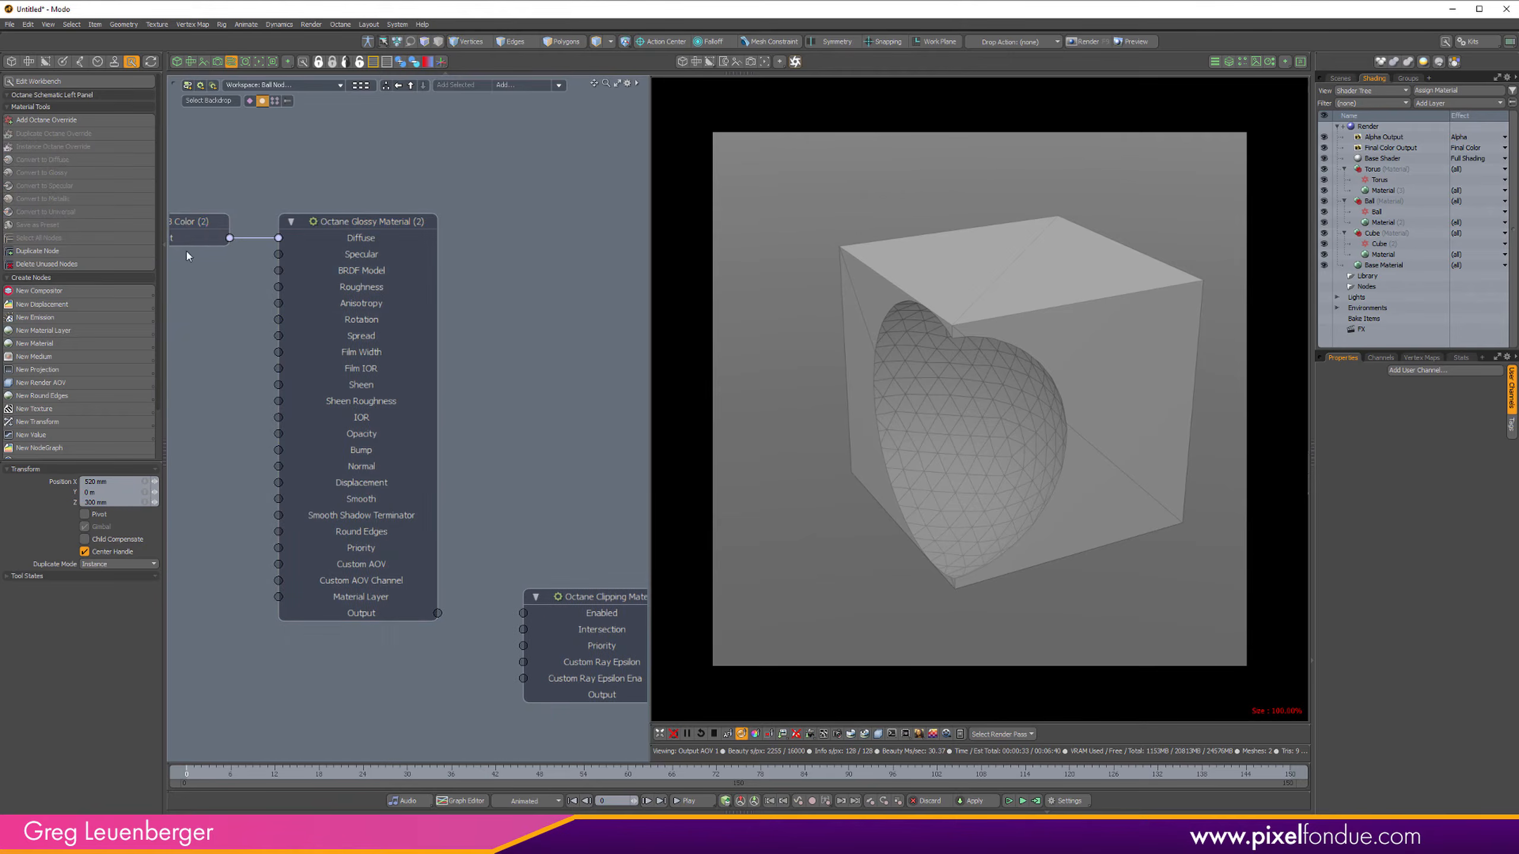
left_click(191, 230)
left_click_drag(207, 328, 301, 346, "alt")
left_click(302, 346)
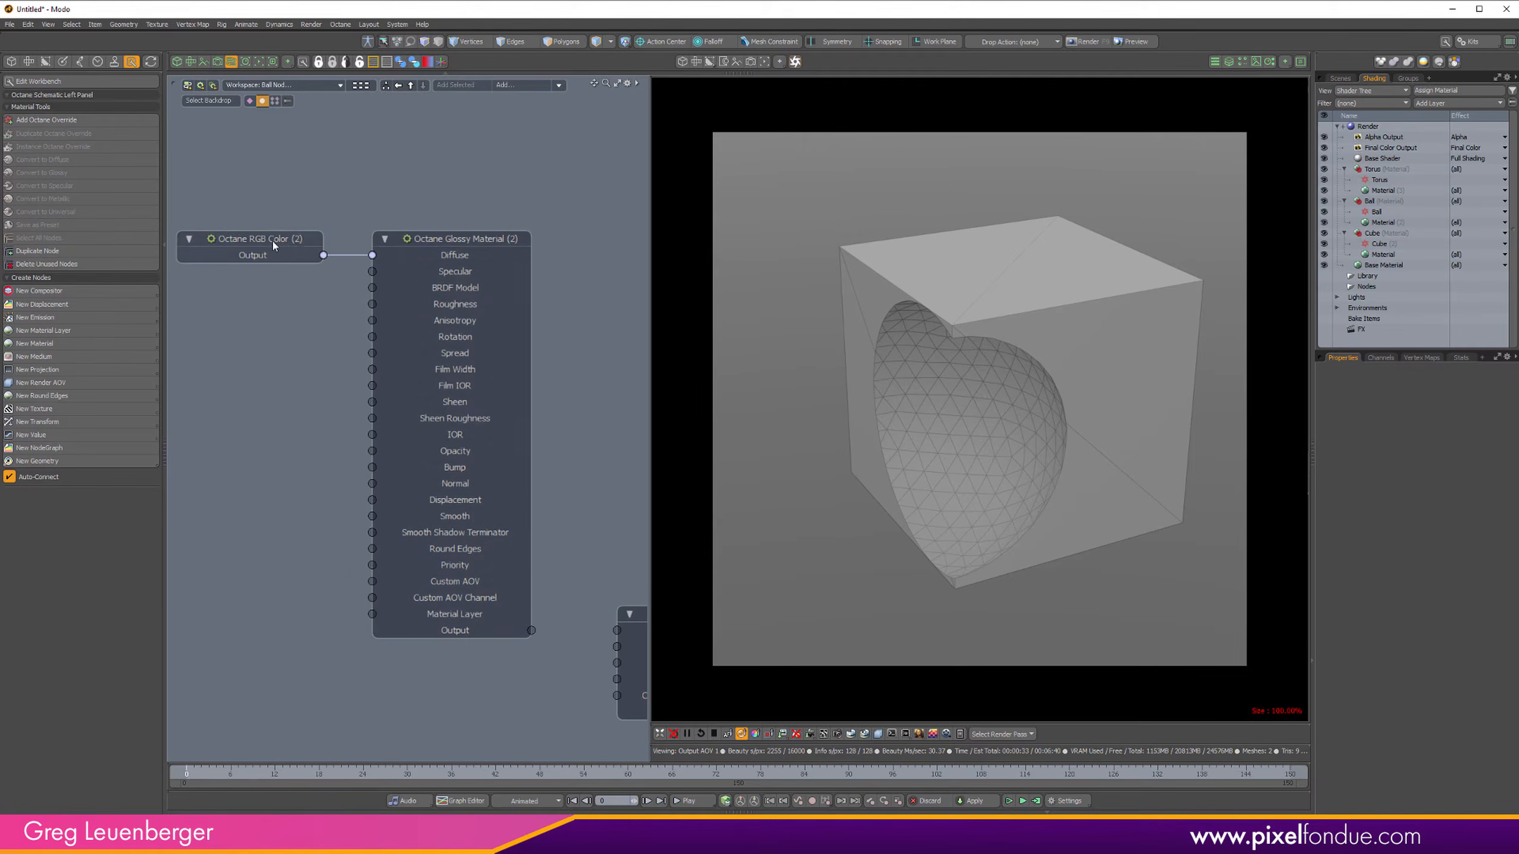
left_click(273, 240)
left_click_drag(503, 513, 410, 496, "alt")
left_click(472, 601)
left_click_drag(473, 600, 396, 550, "alt")
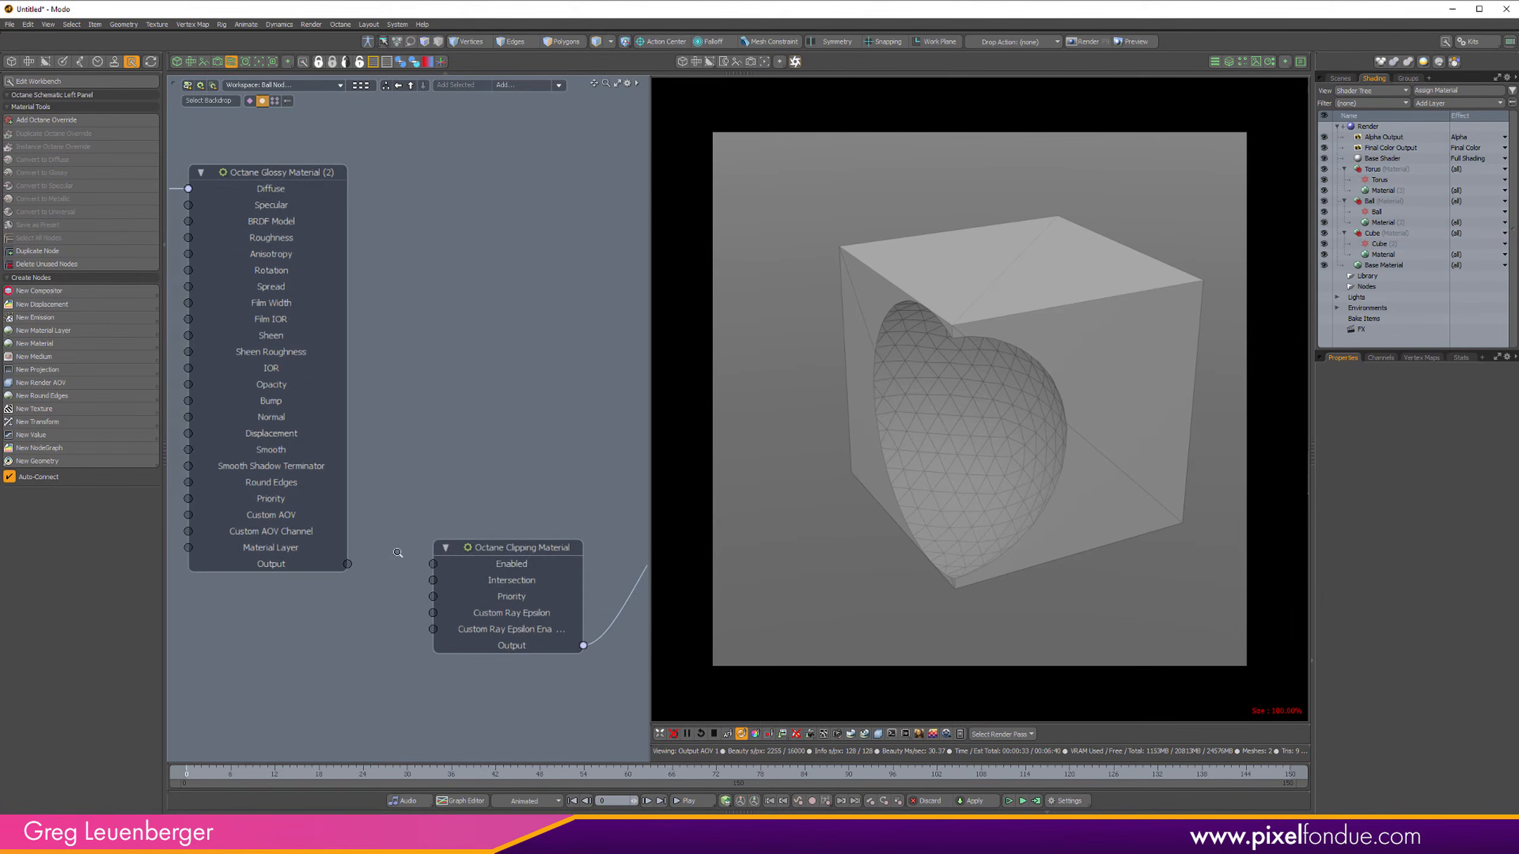
scroll(397, 550, "up", 2)
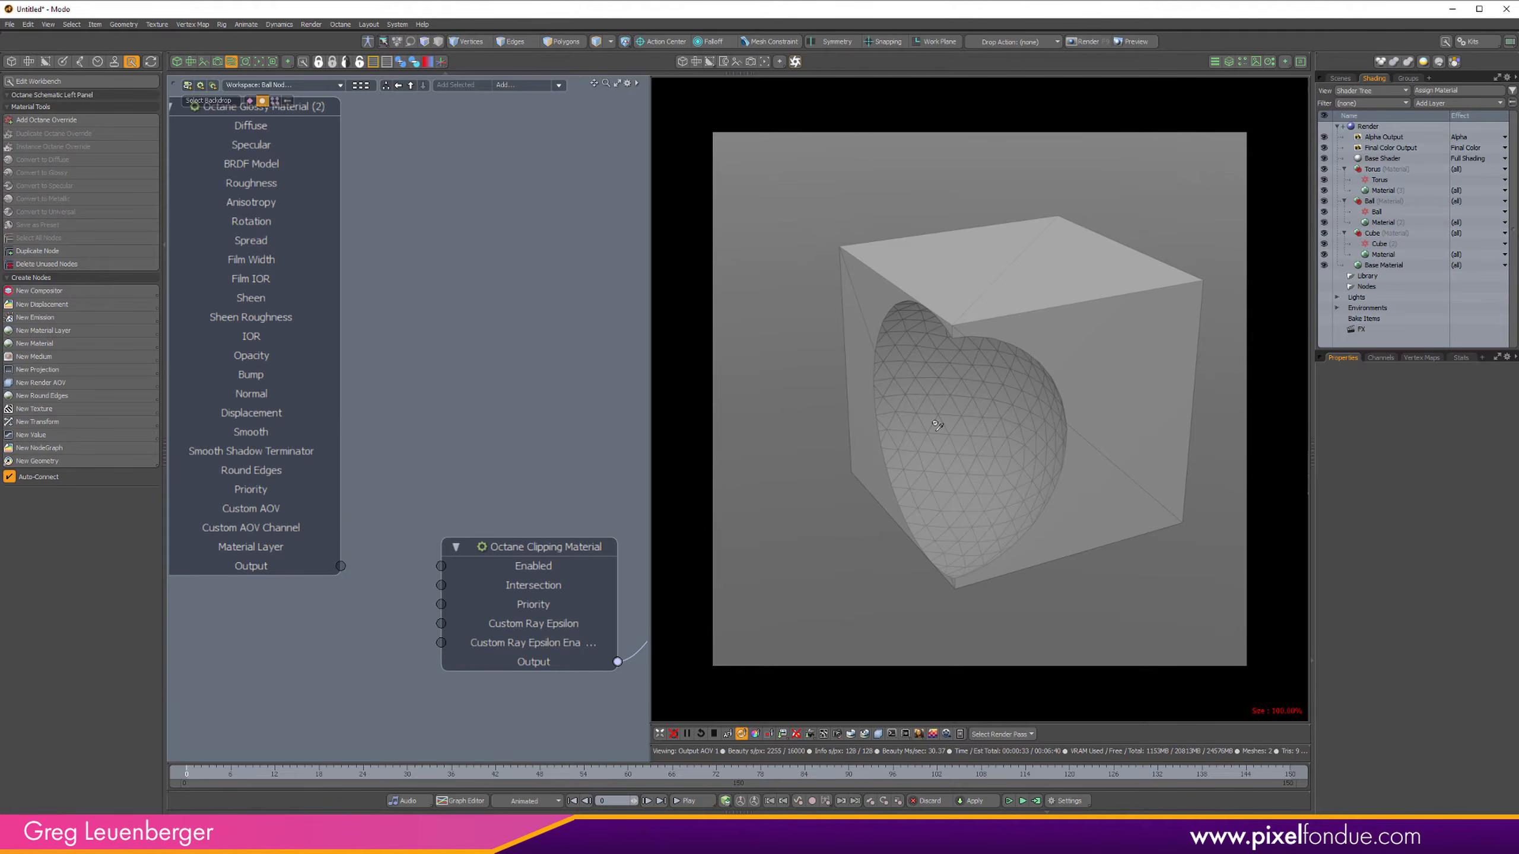
left_click_drag(340, 566, 441, 585)
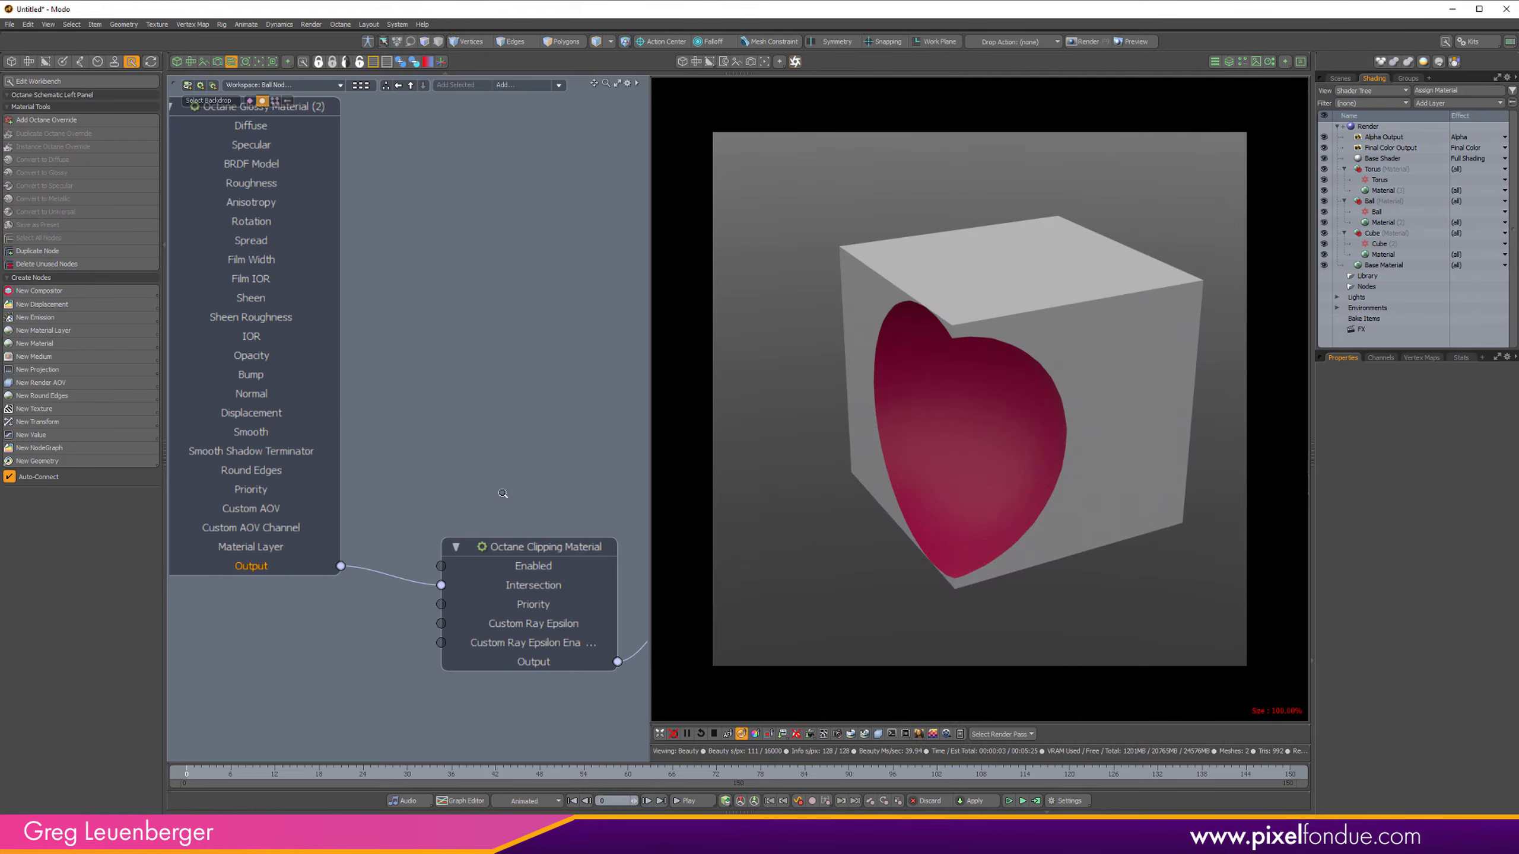
Step: Select the sphere in the 3D view and move it to about X -405 mm and Z 415 mm
scroll(505, 497, "down", 6)
left_click(177, 61)
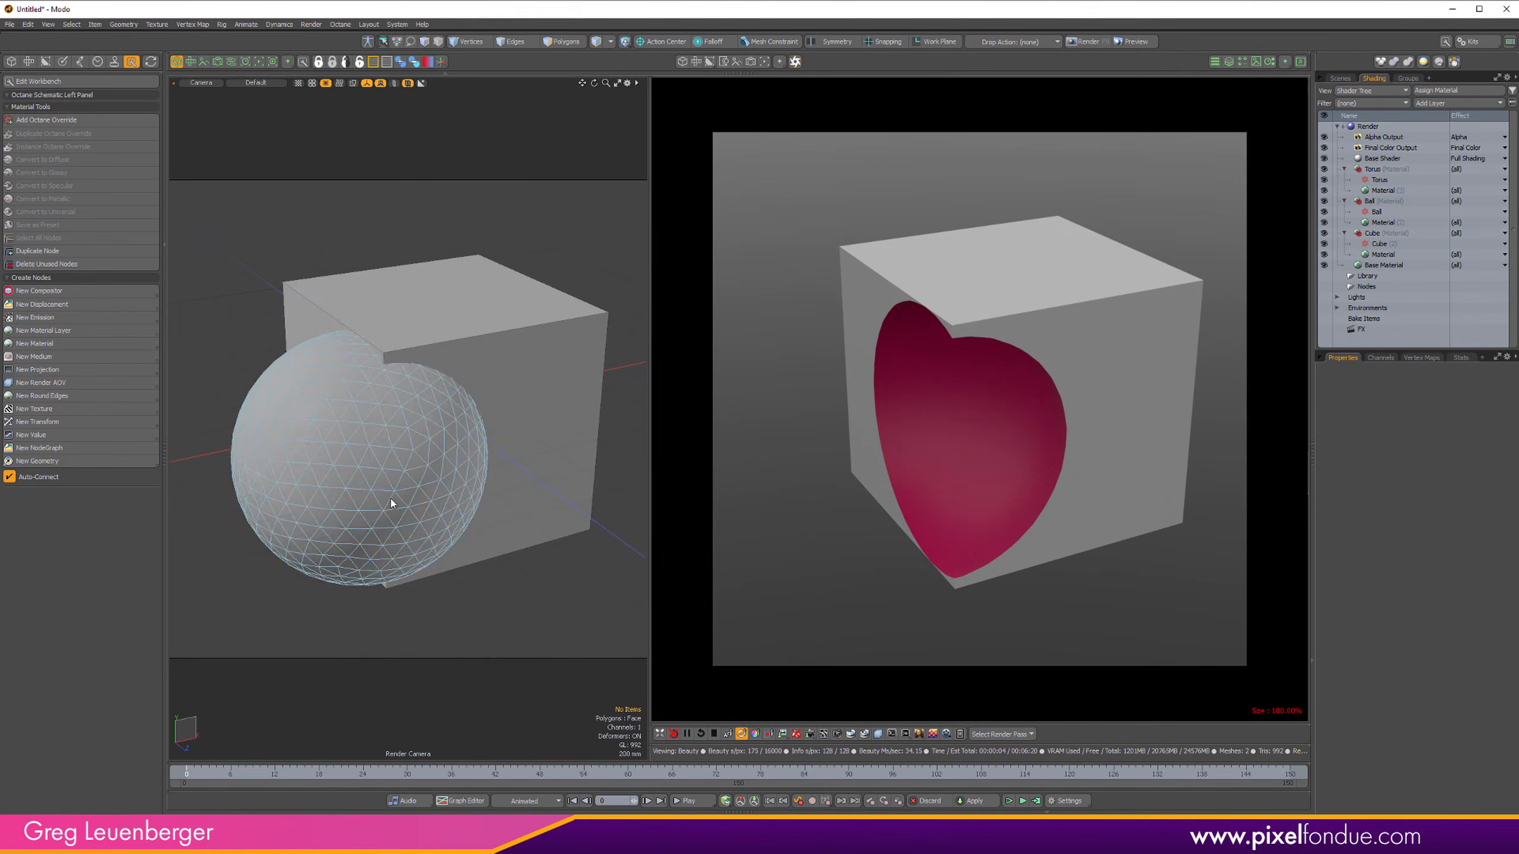
left_click(410, 500)
mouse_move(490, 481)
left_mouse_down()
mouse_move(575, 480)
mouse_move(562, 445)
mouse_move(569, 508)
mouse_move(478, 465)
mouse_move(557, 506)
mouse_move(463, 436)
mouse_move(553, 489)
mouse_move(454, 448)
mouse_move(581, 452)
mouse_move(538, 479)
mouse_move(601, 508)
mouse_move(569, 485)
mouse_move(513, 500)
left_mouse_up()
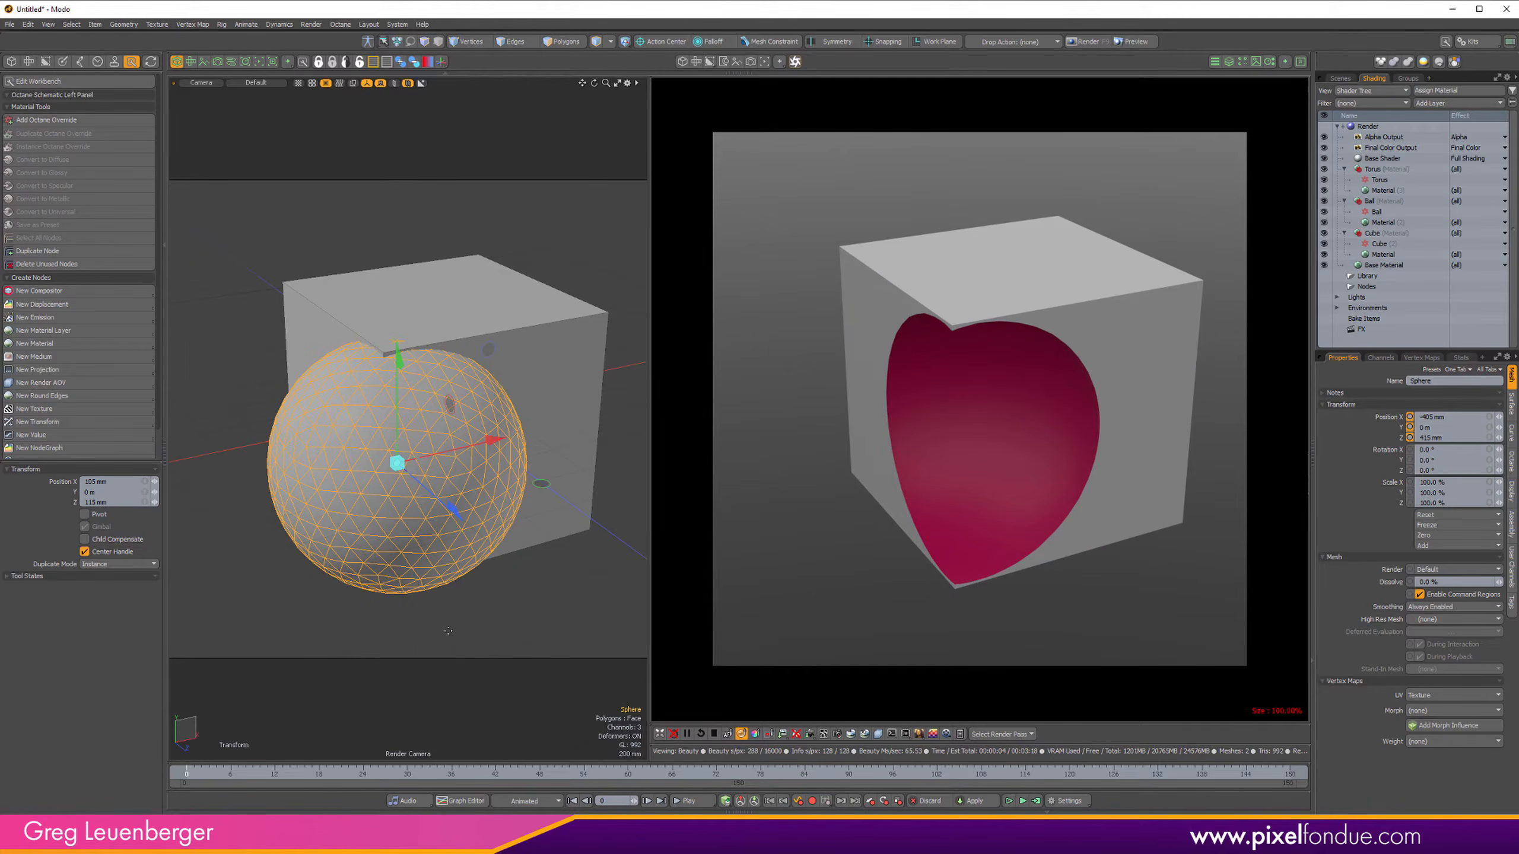
Step: Make the Toroid mesh visible in the scene and reframe the camera to show the whole torus
left_click(1340, 78)
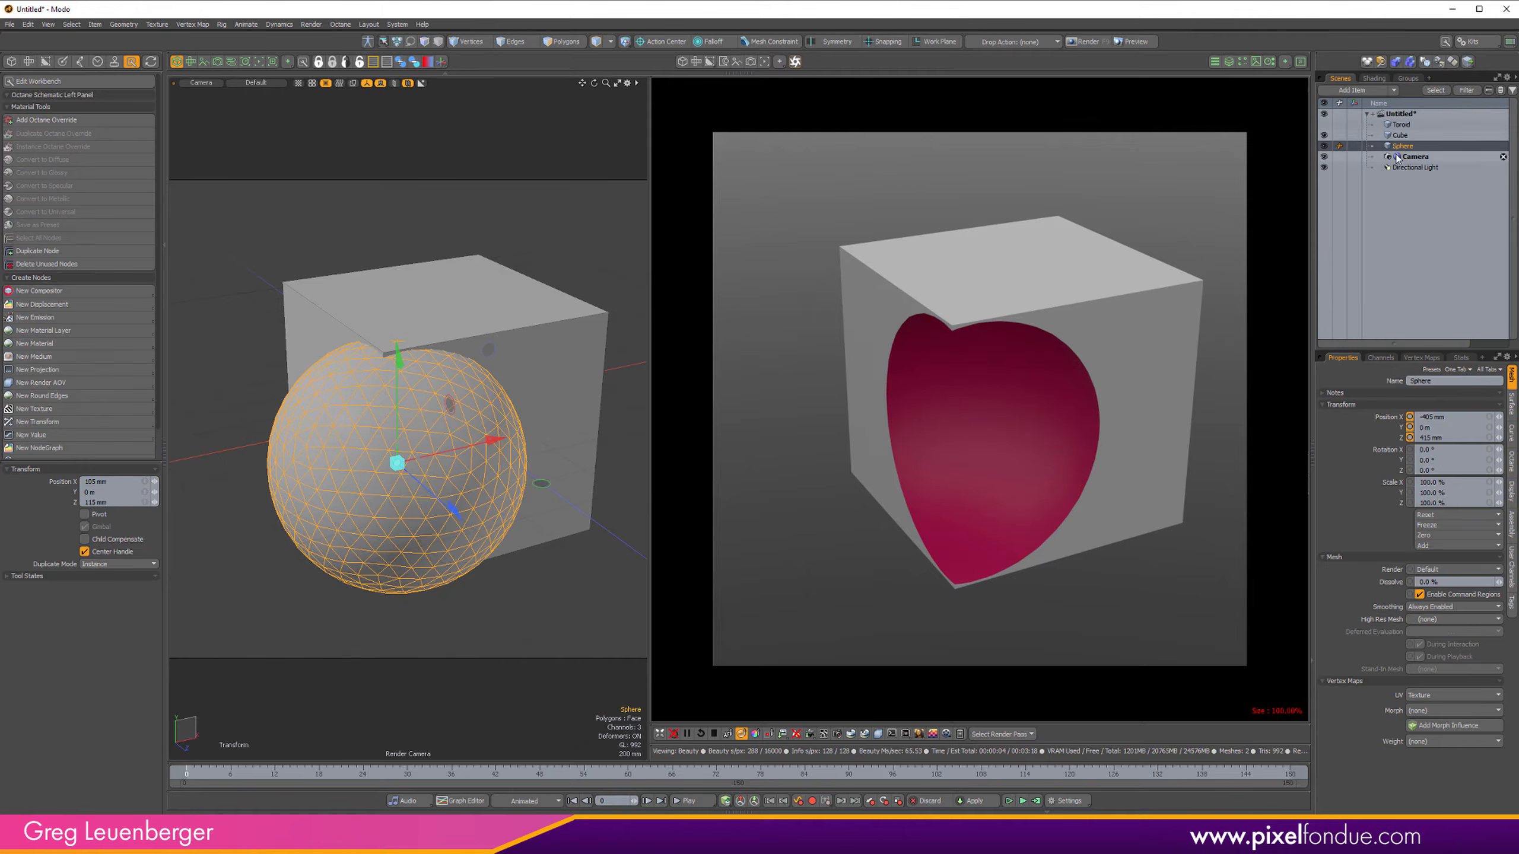
left_click(1323, 124)
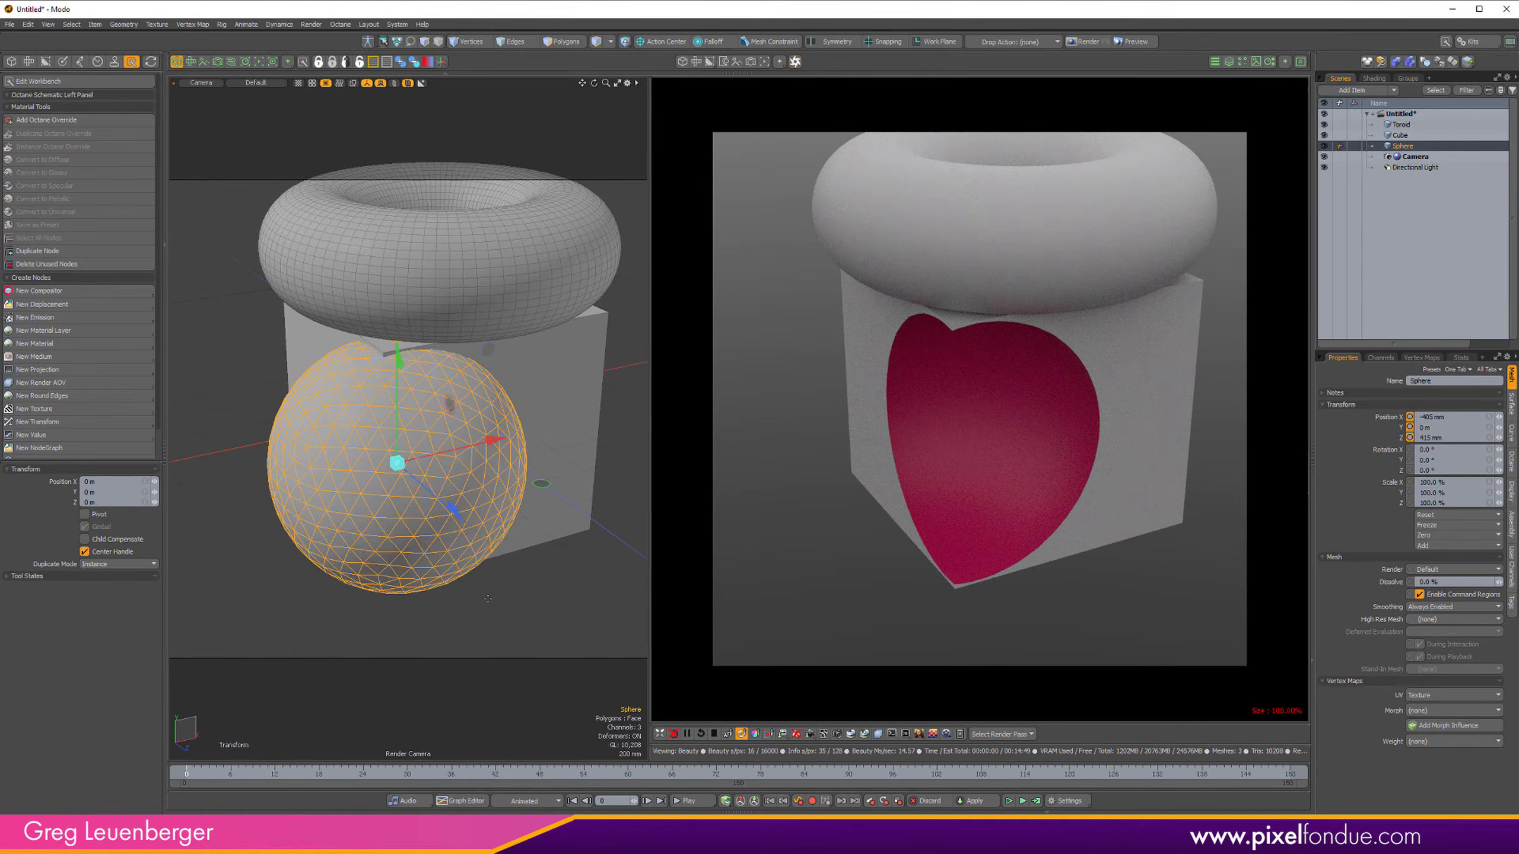
left_click_drag(548, 536, 517, 579, "alt+shift")
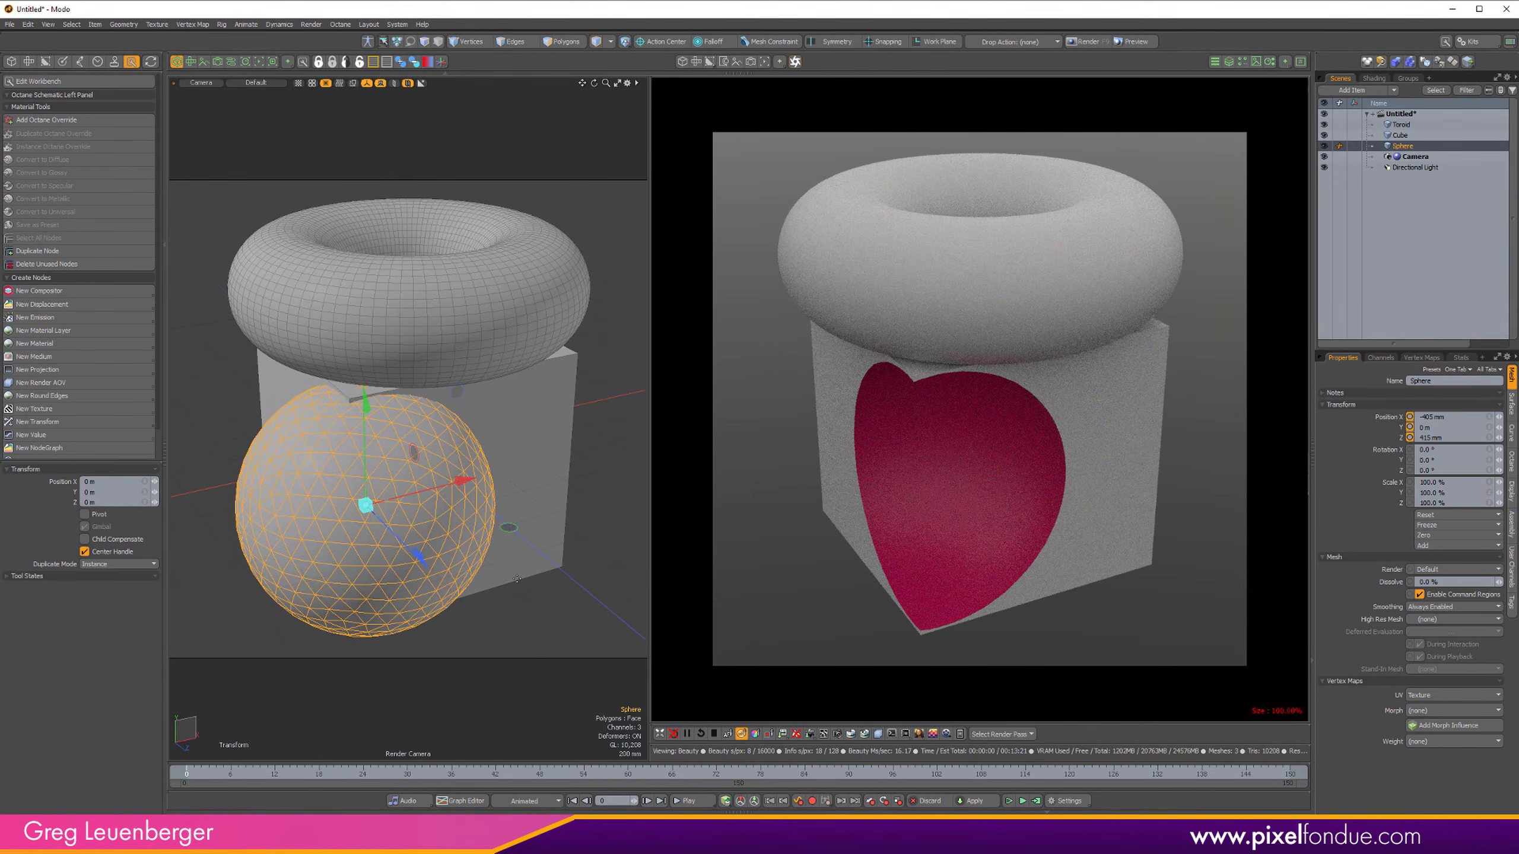
Step: Open the Ball override's node schematic from the shader tree and show the Octane Clipping Material's settings
left_click(1373, 78)
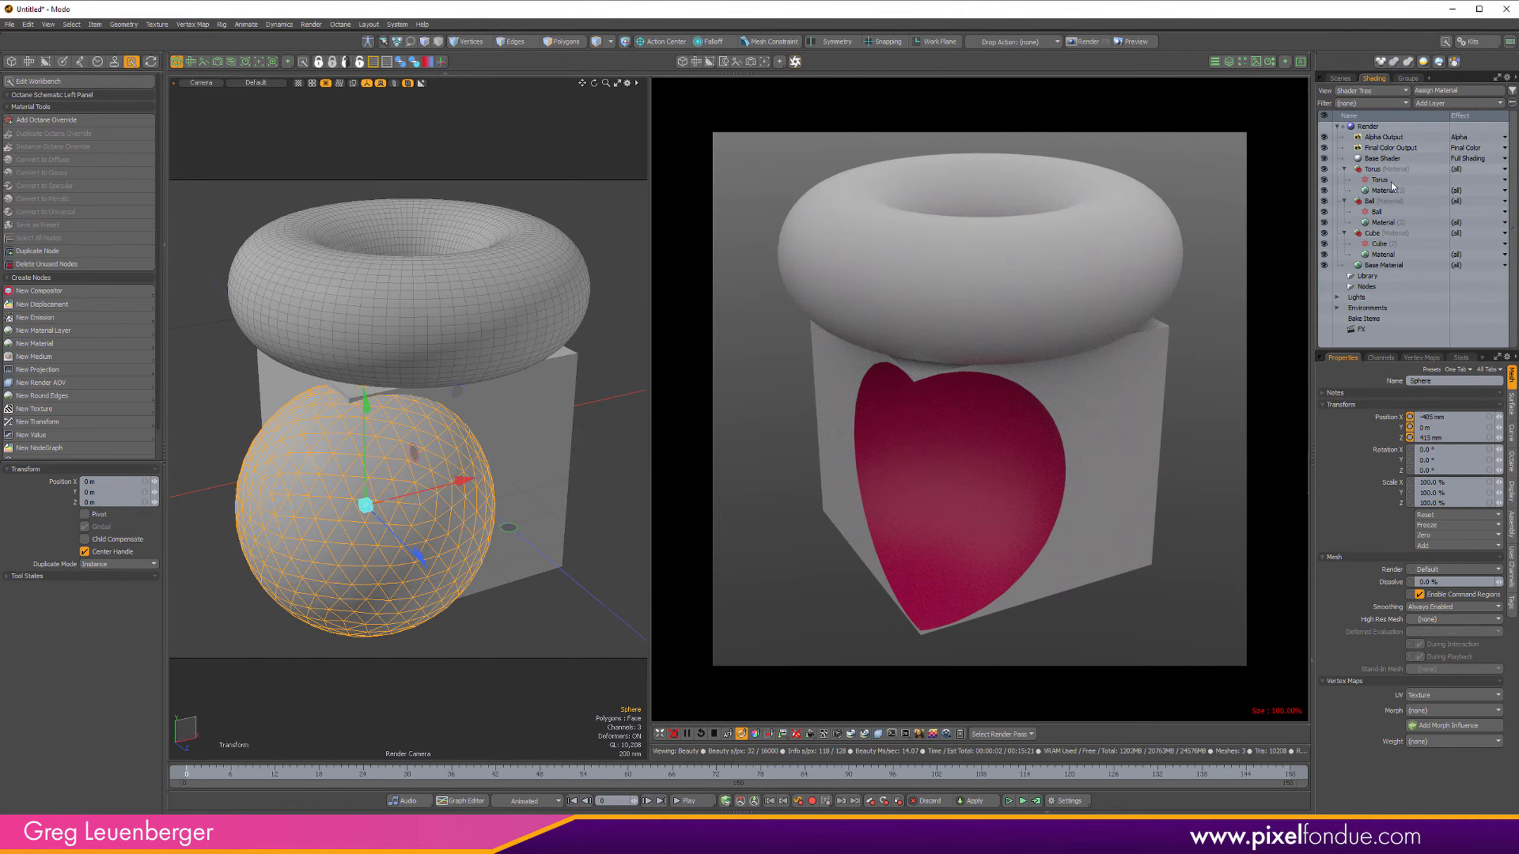
left_click(1376, 212)
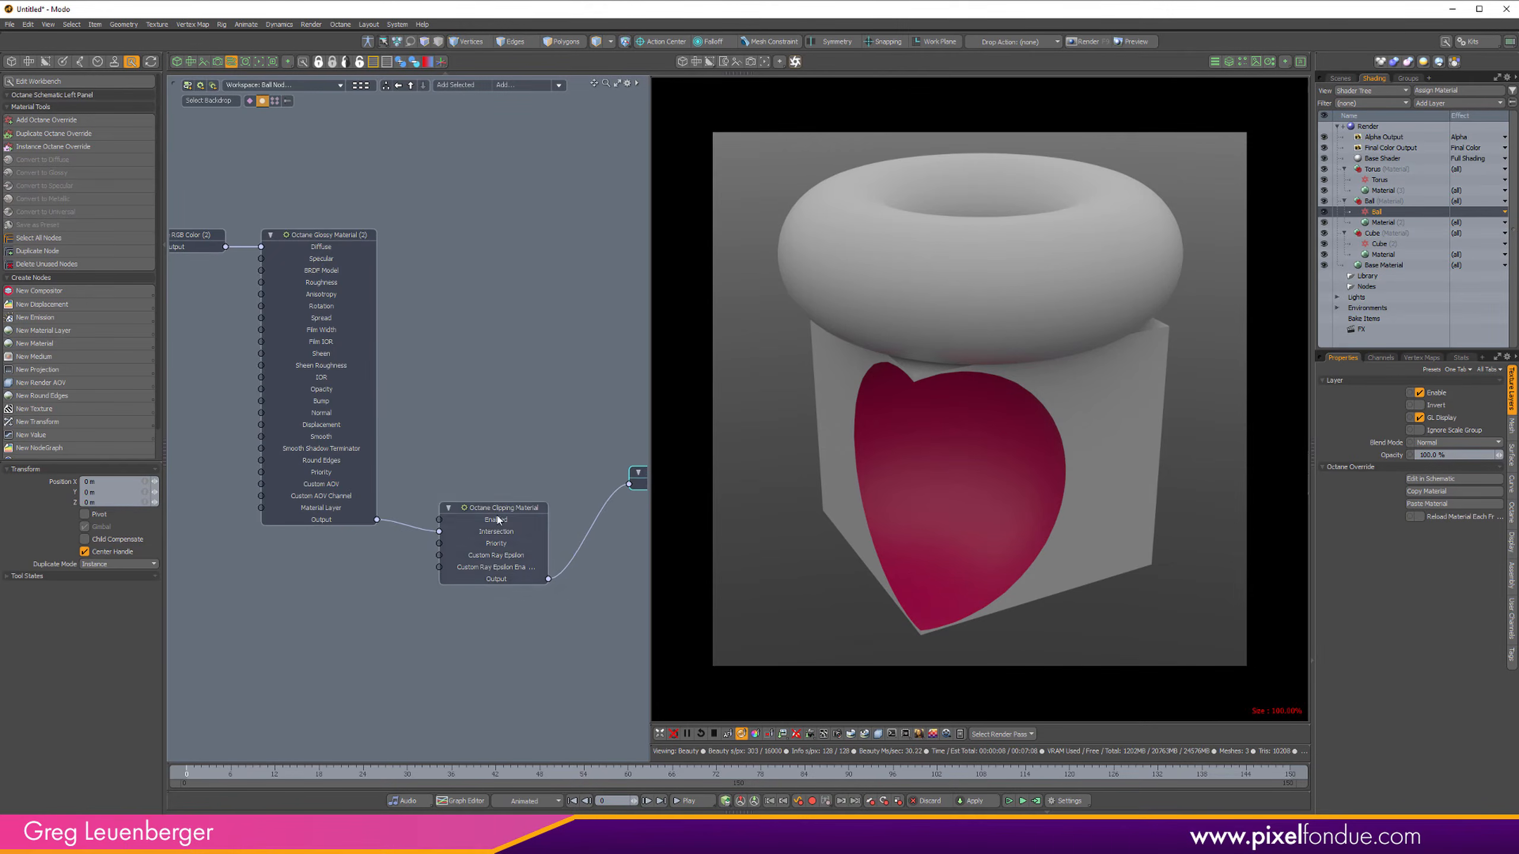
left_click(498, 519)
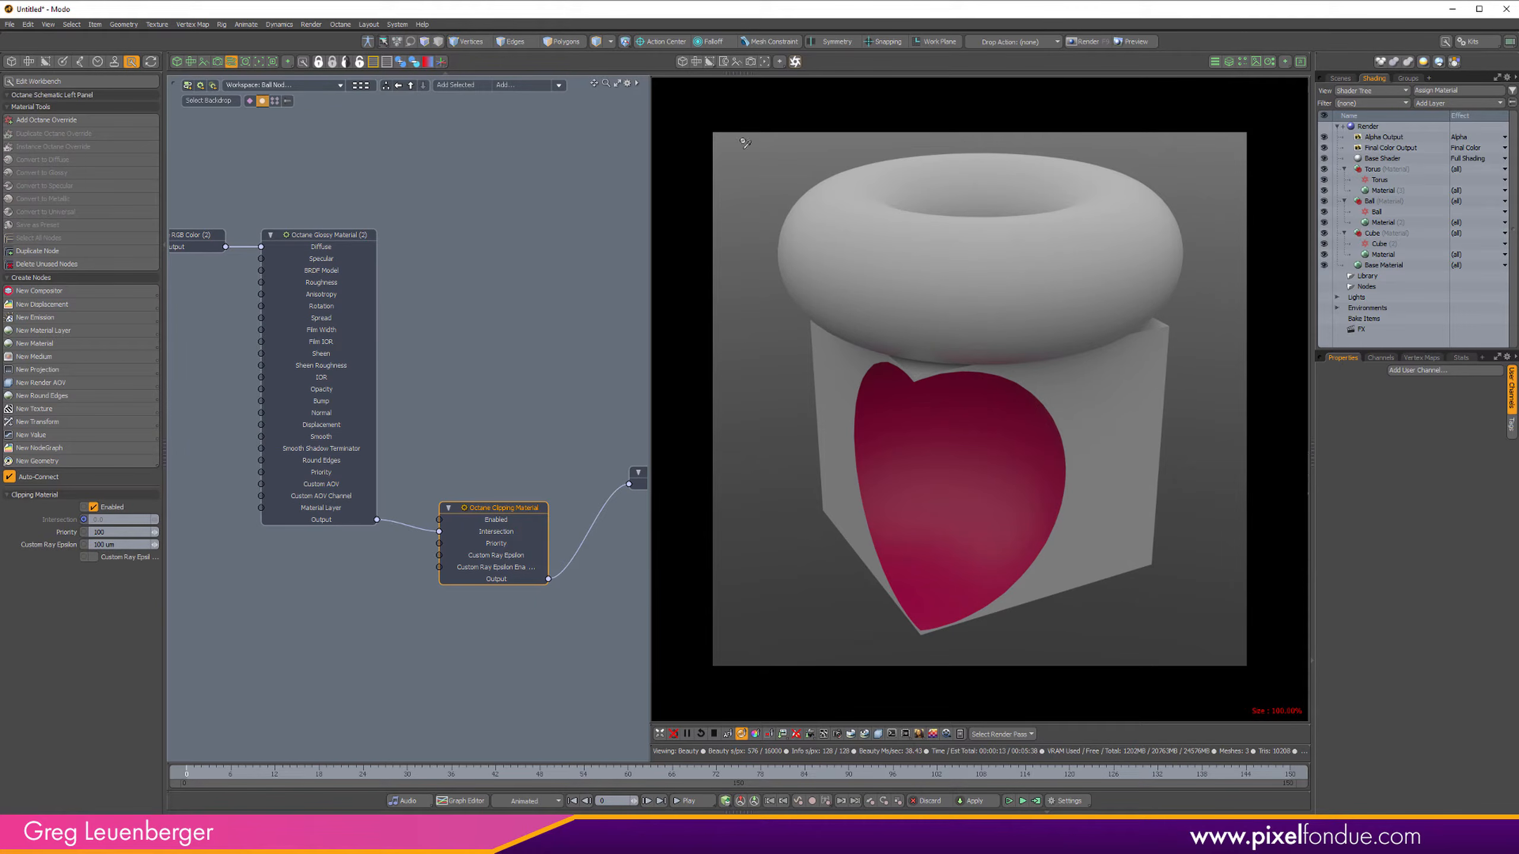
Step: Examine the Ray Epsilon setting in the Octane Kernel settings and close them
left_click(823, 735)
left_click(899, 404)
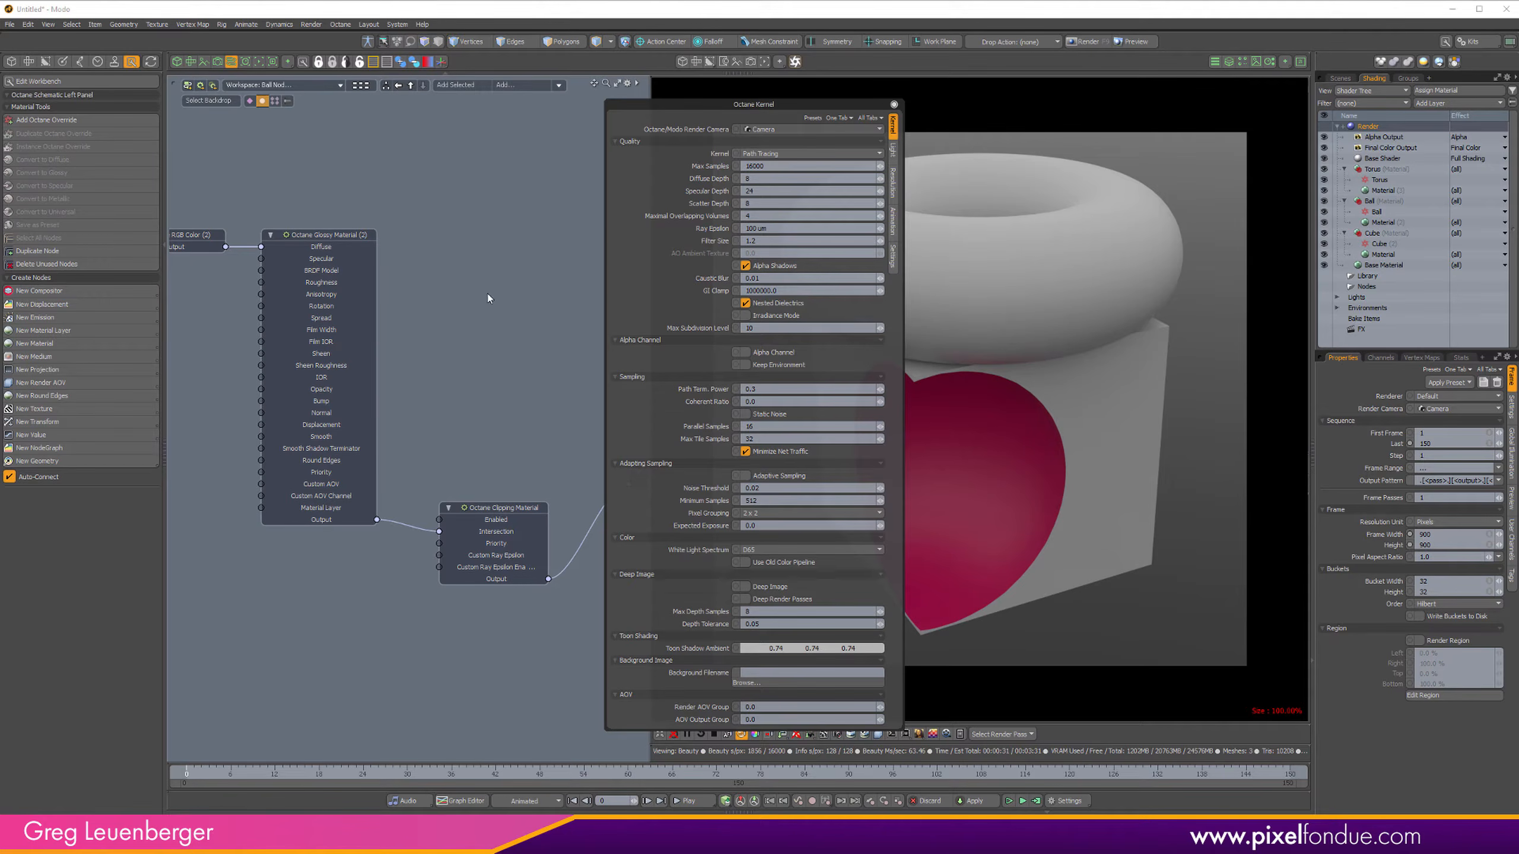
left_click(894, 104)
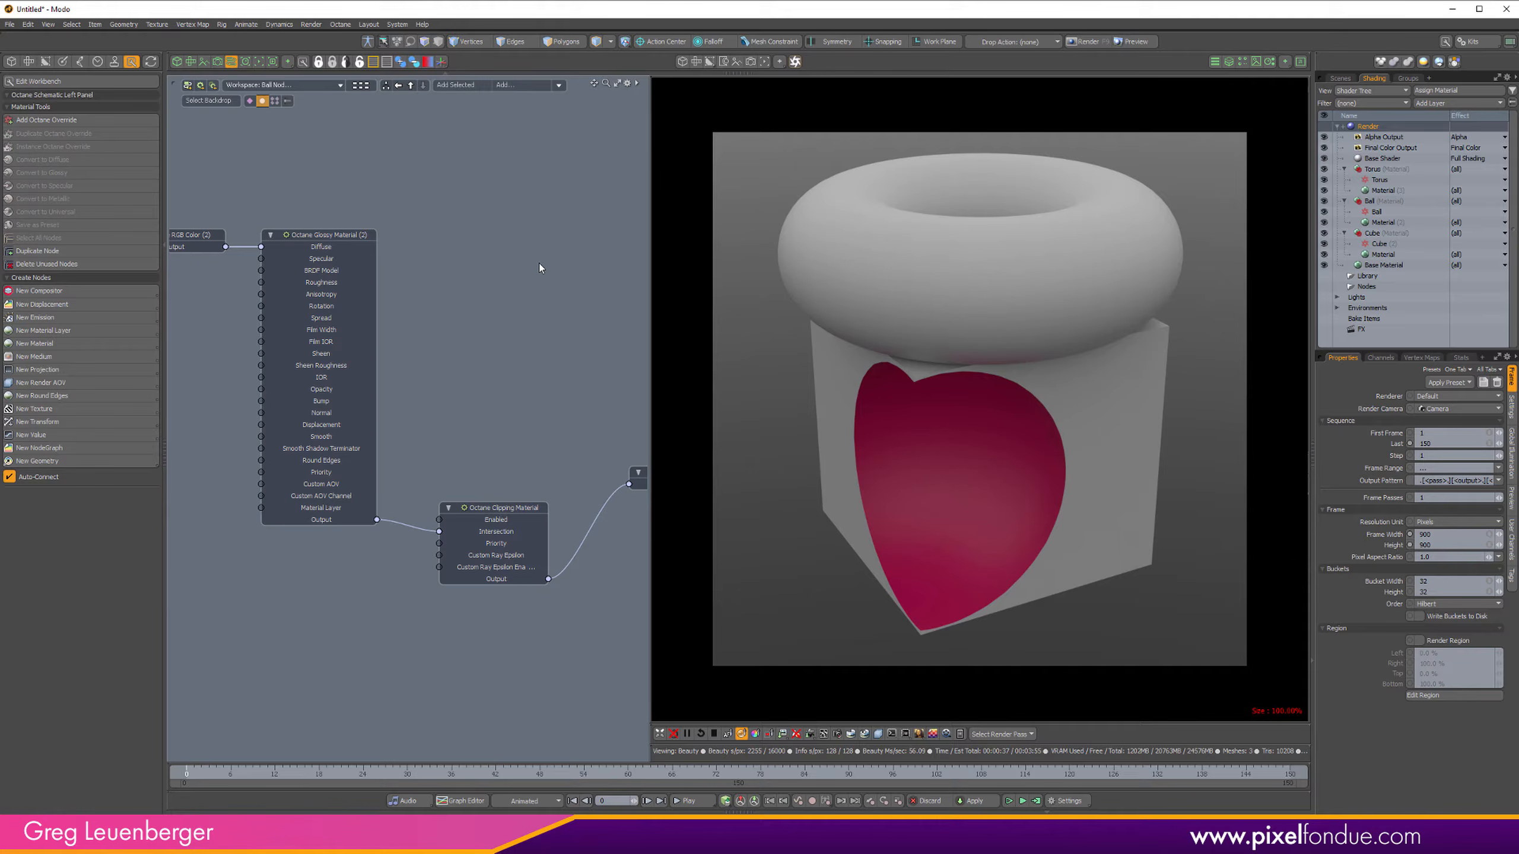
Step: Enable Custom Ray Epsilon on the Octane Clipping Material and set the Custom Ray Epsilon to 10 um
left_click(501, 513)
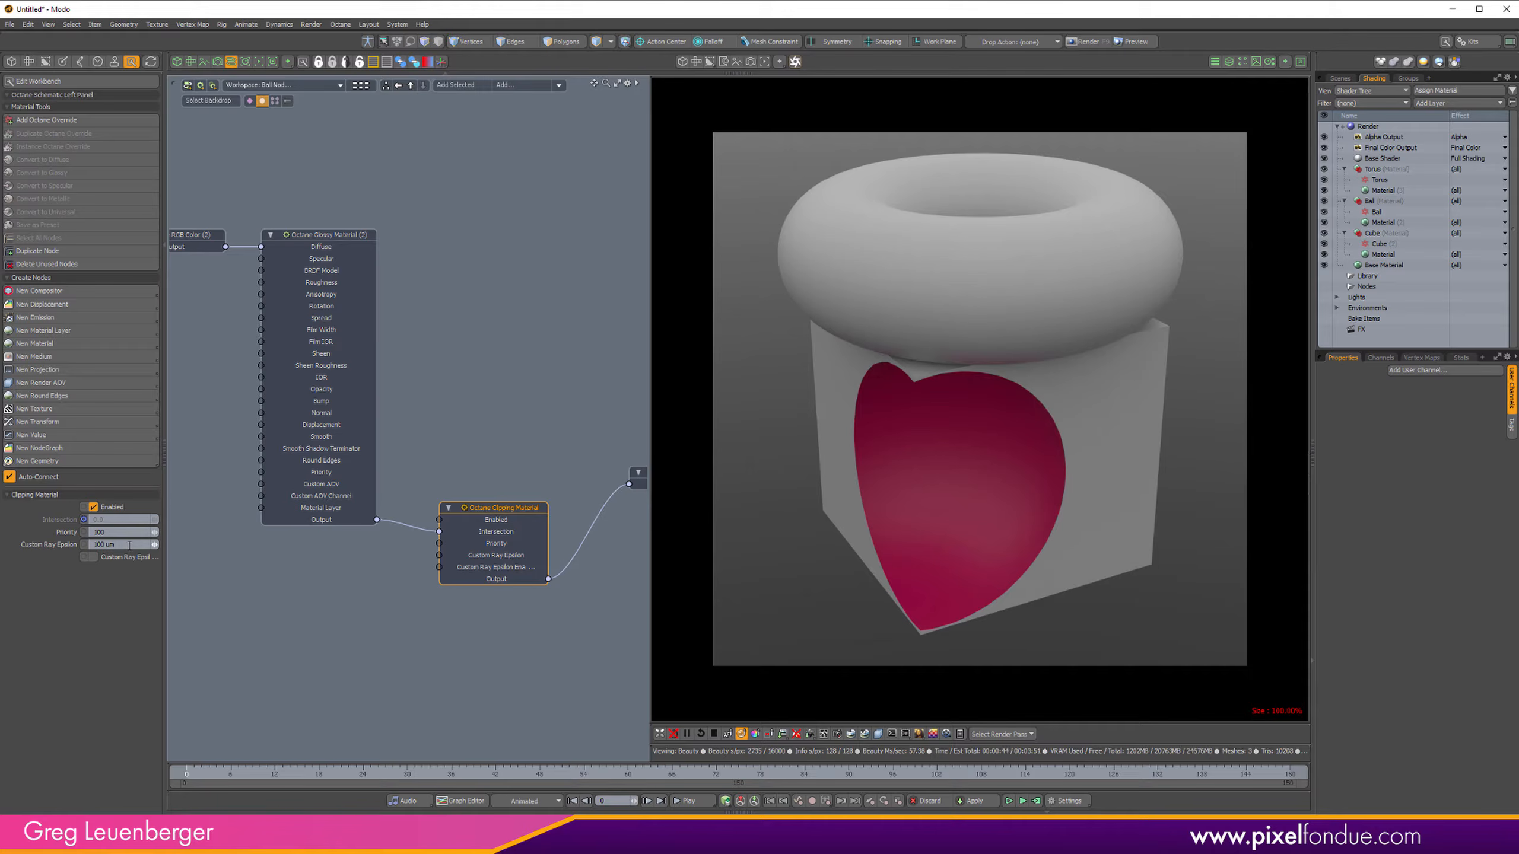
left_click(93, 557)
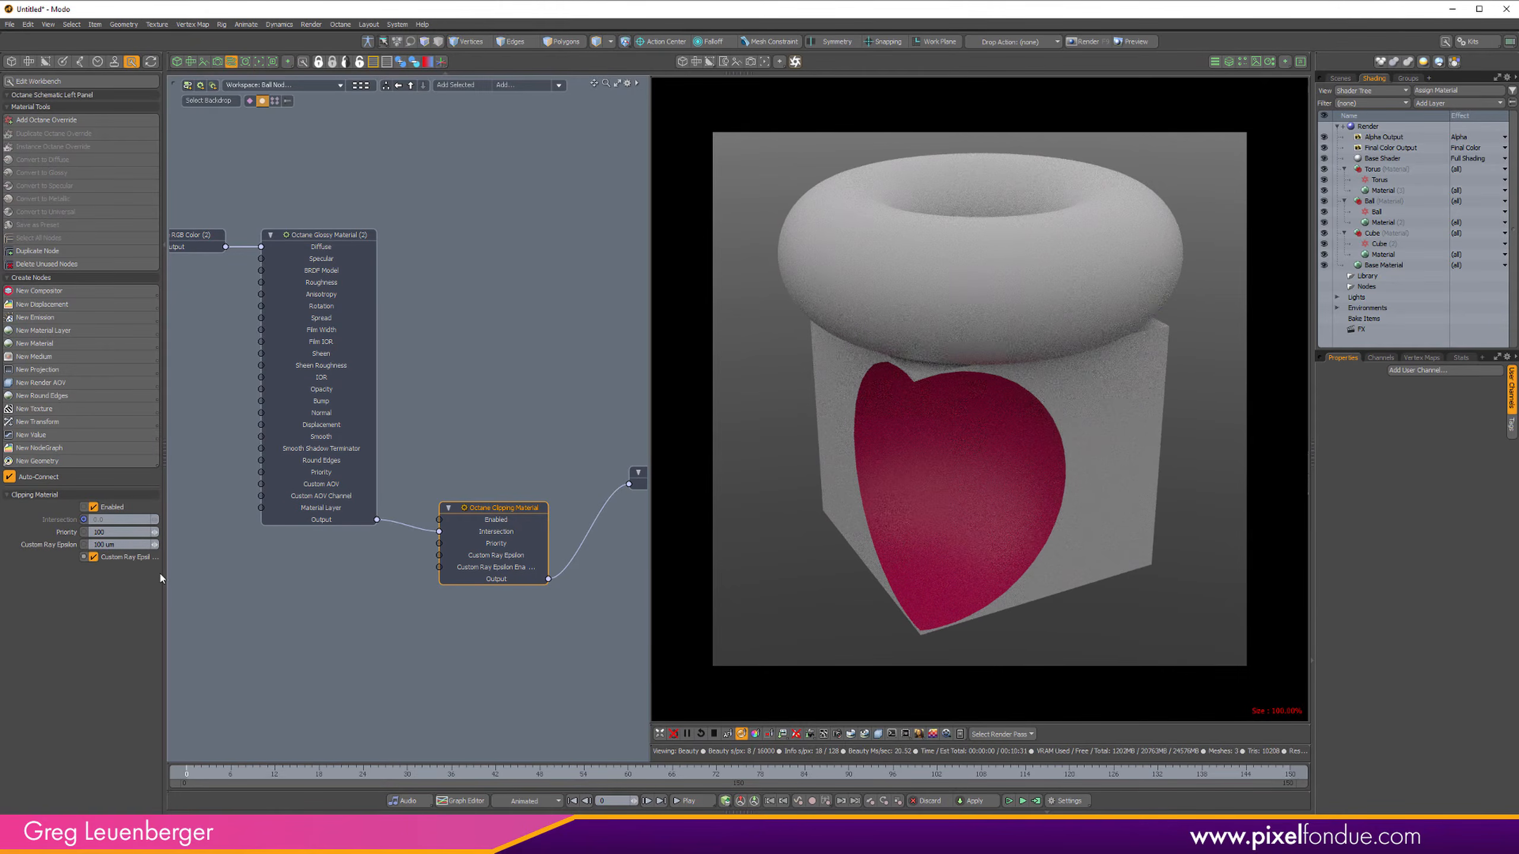
left_click_drag(166, 575, 231, 578)
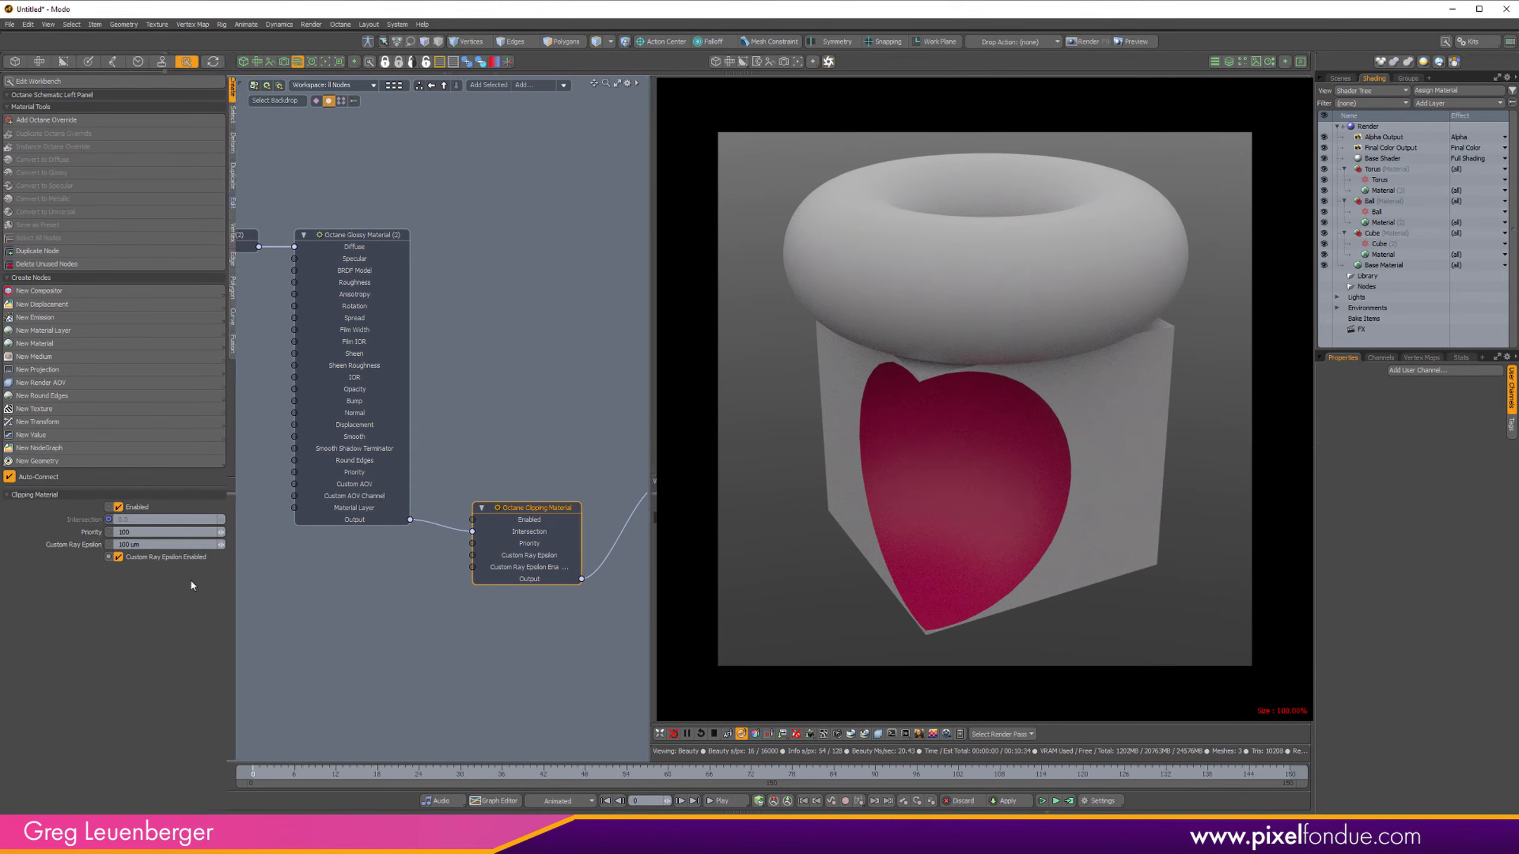
left_click(155, 545)
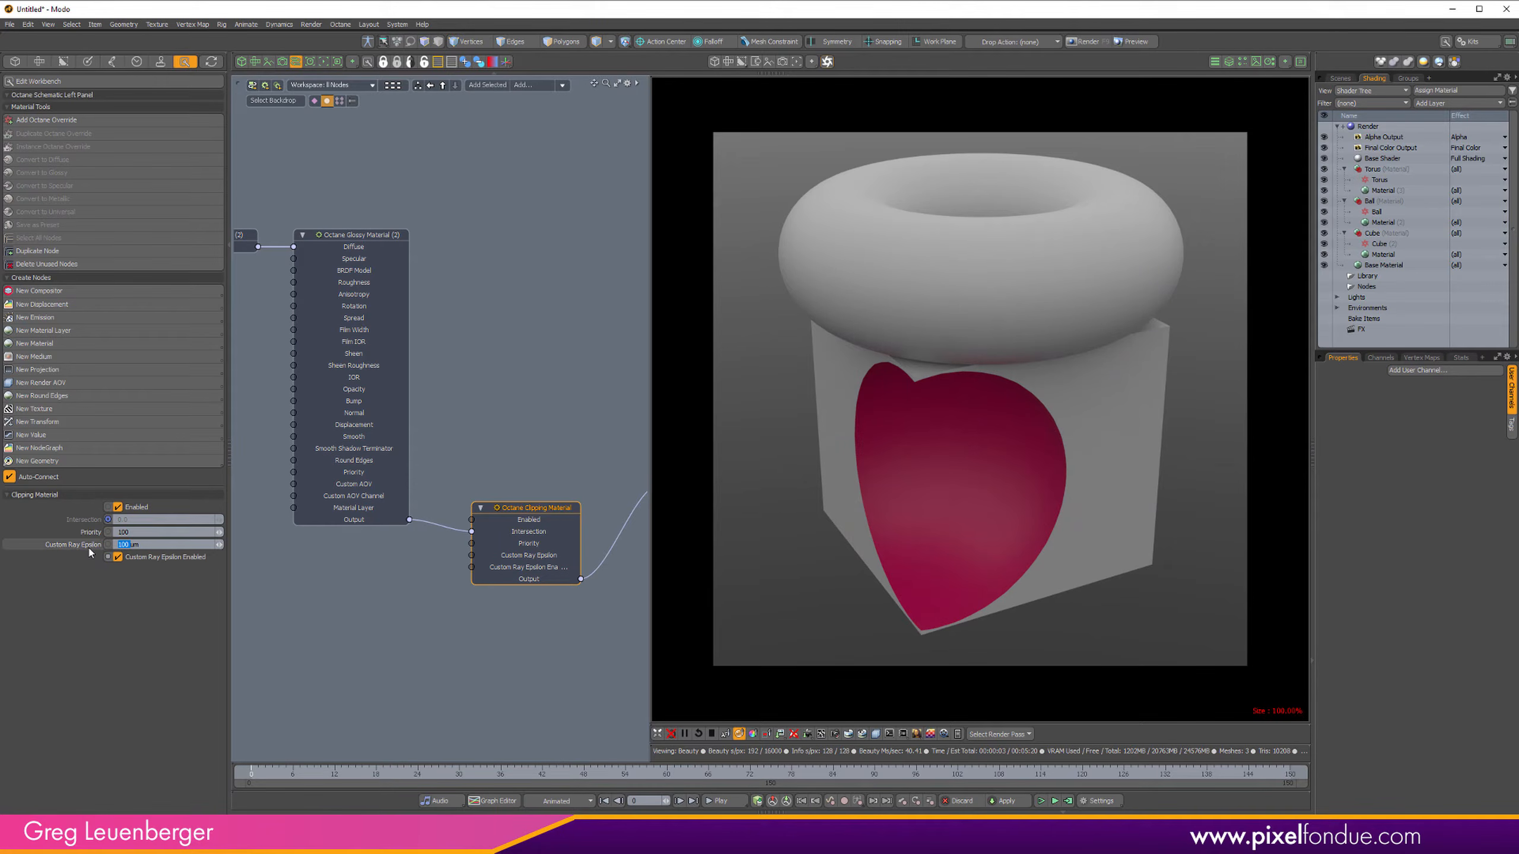
type("10")
key("Return")
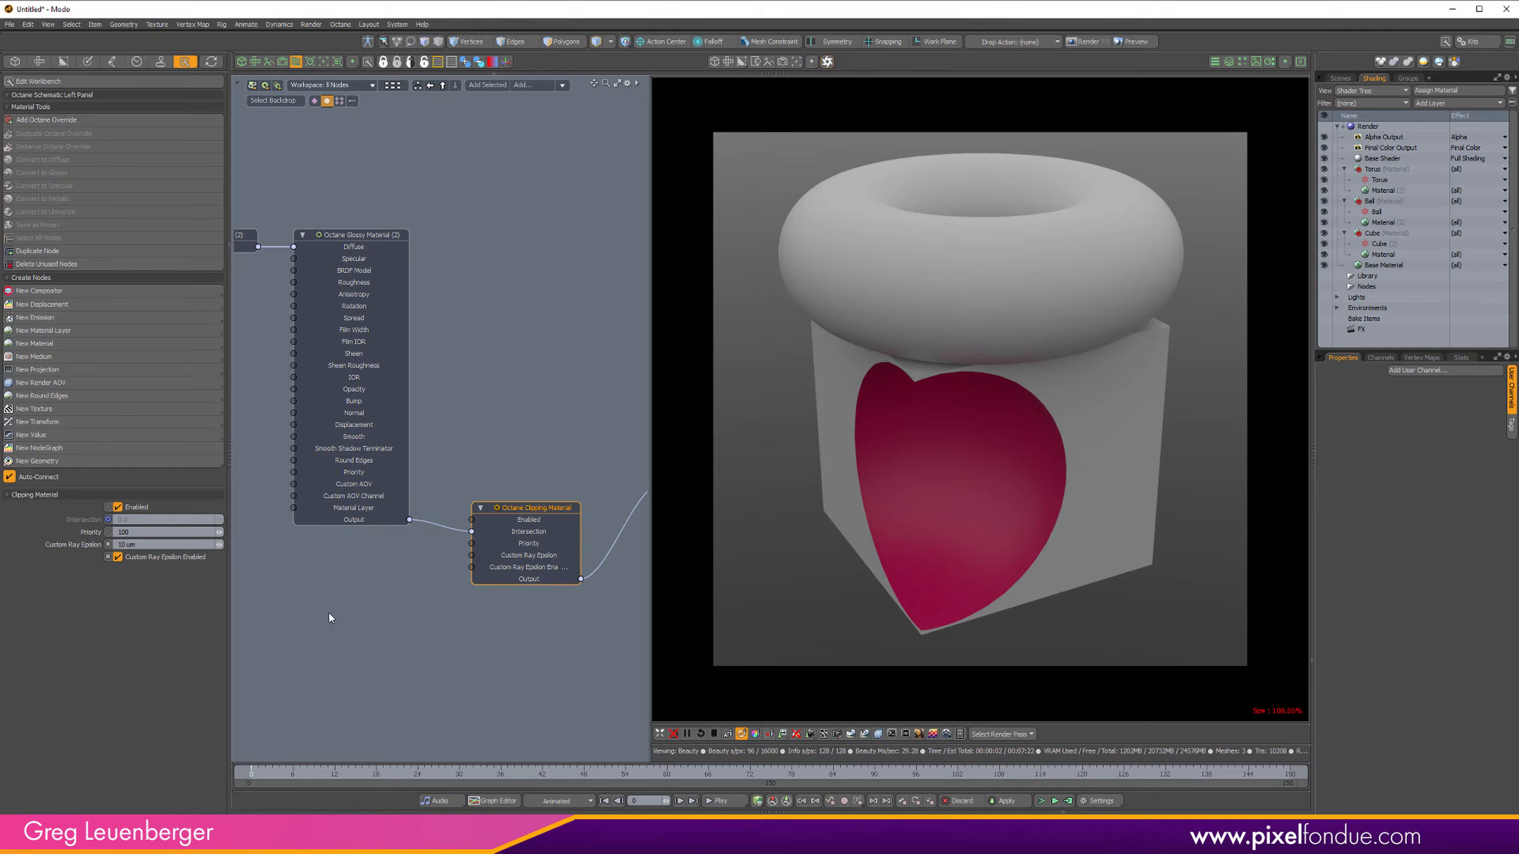
Step: Disable the Custom Ray Epsilon option on the Octane Clipping Material
left_click(129, 546)
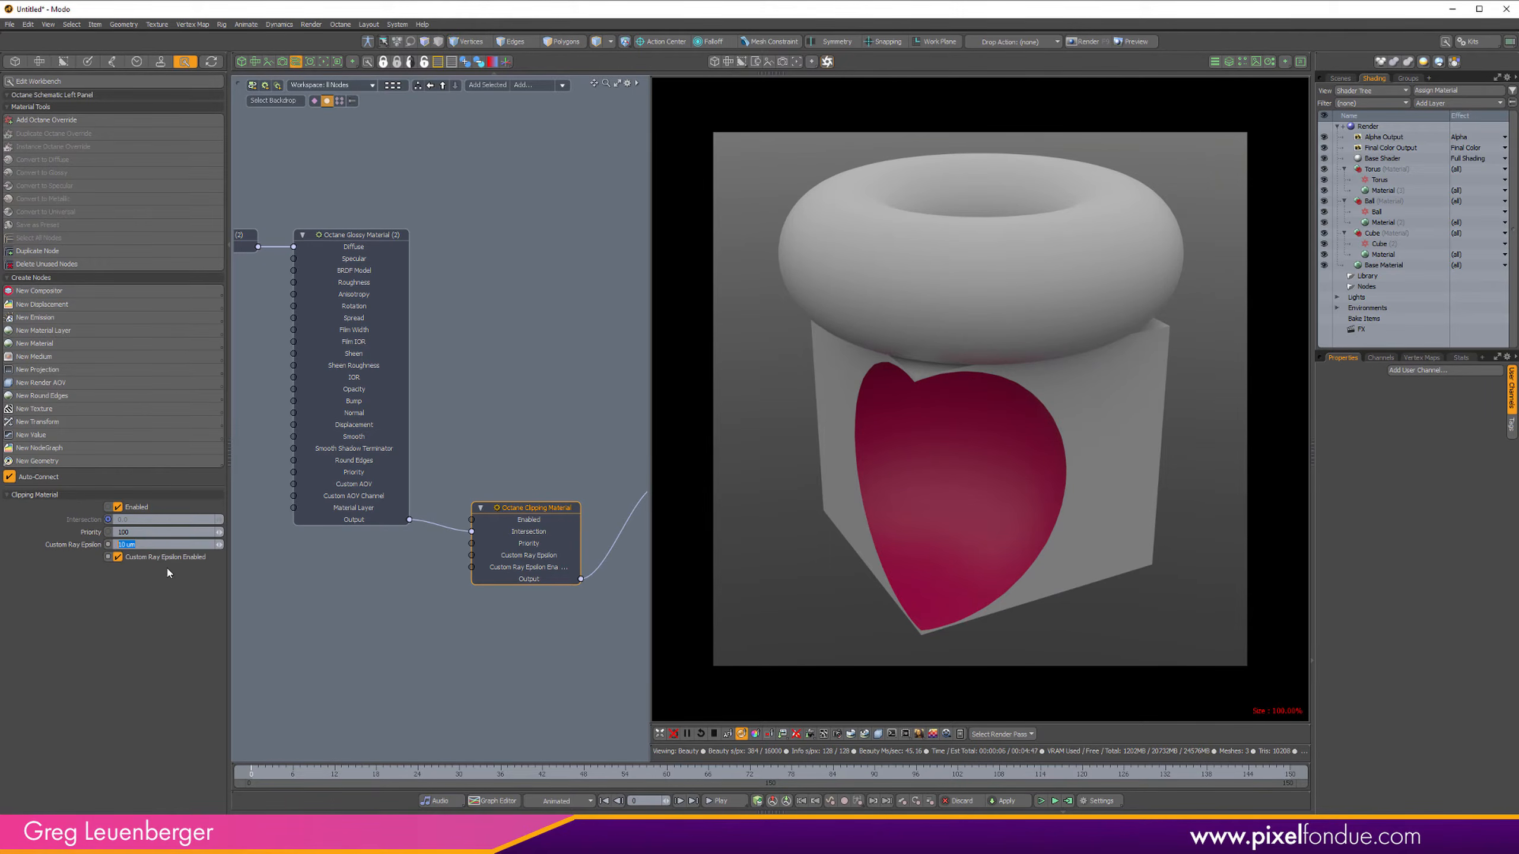
left_click(118, 557)
scroll(547, 422, "down", 3)
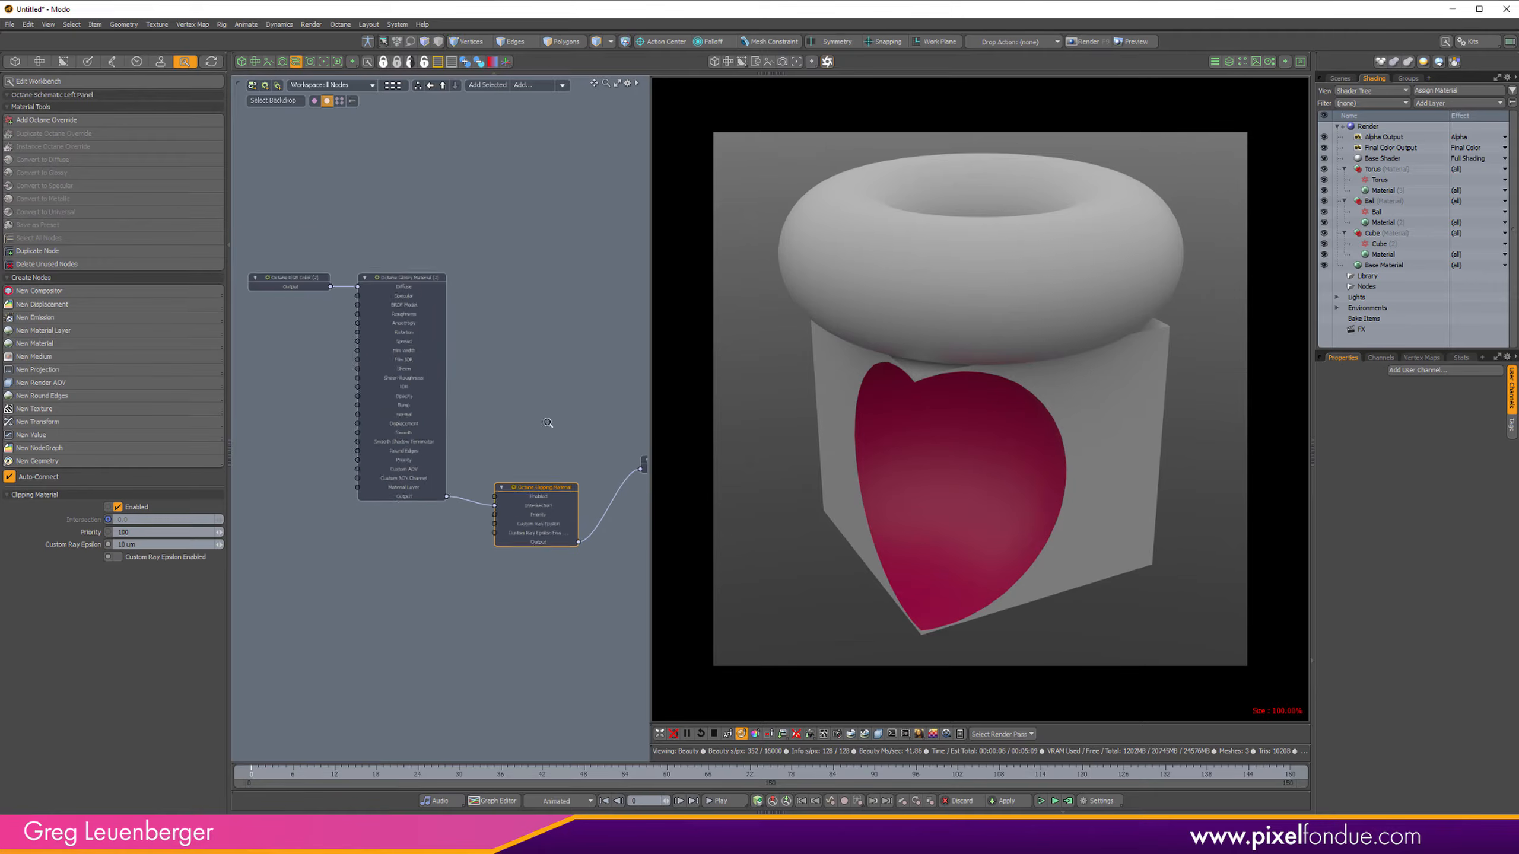
Step: Select the sphere in the 3D view and raise it into the torus, to about Y 475 mm
left_click(242, 61)
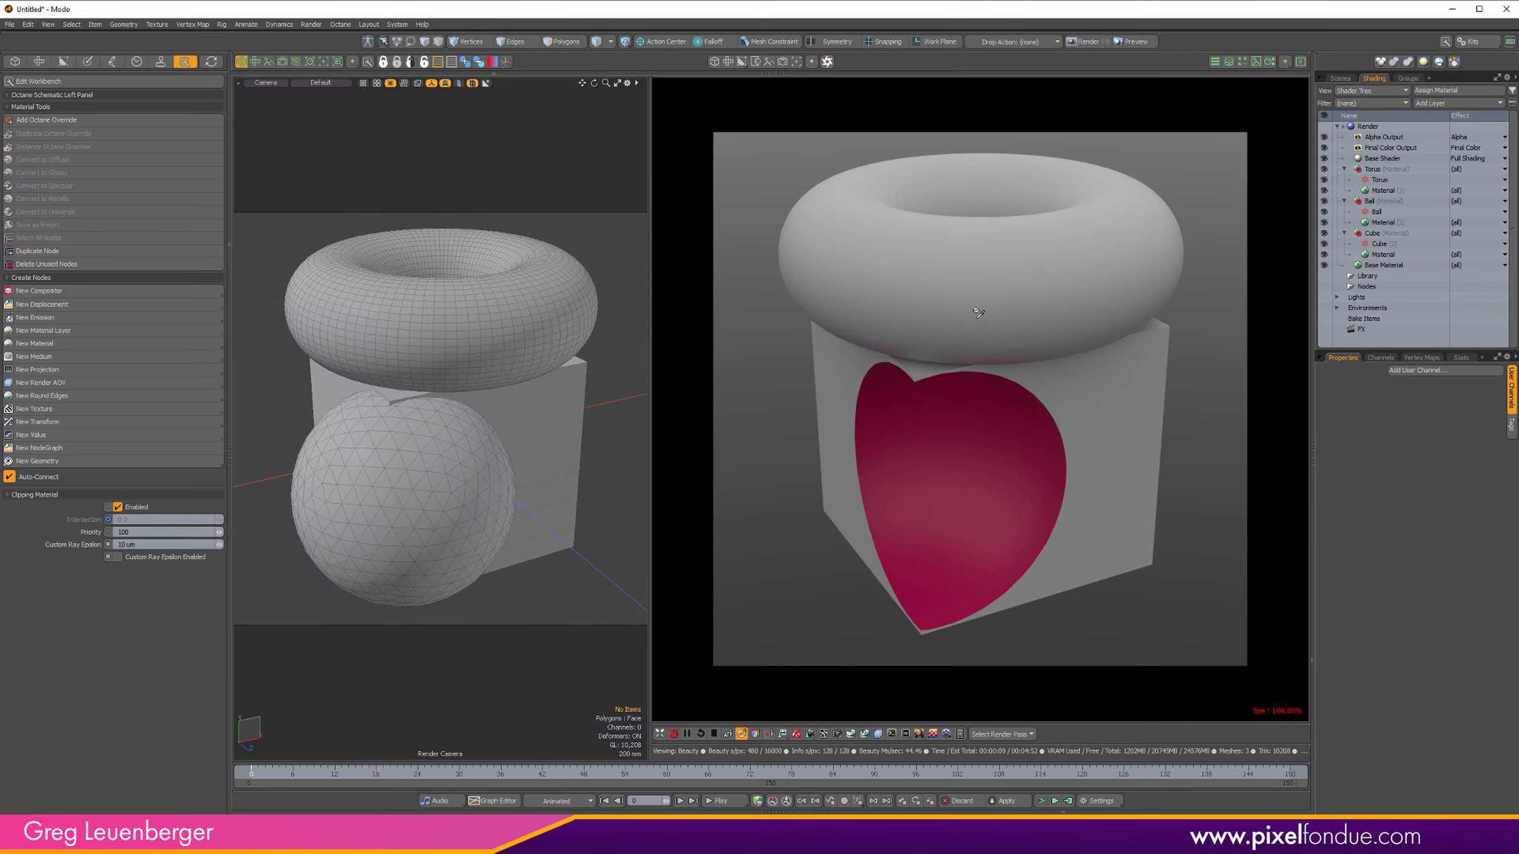
left_click(490, 326)
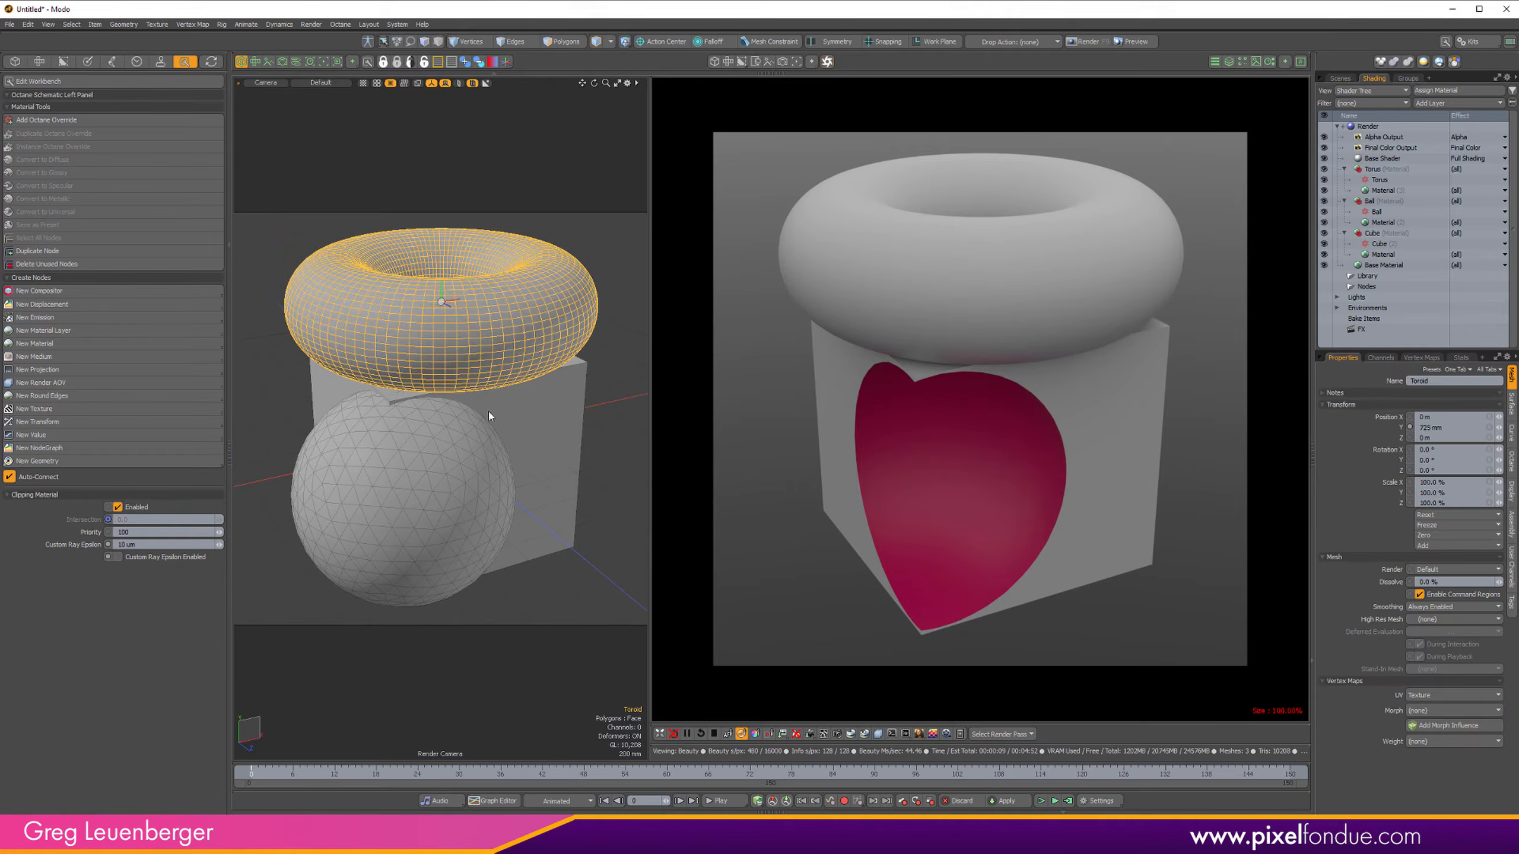
left_click(440, 505)
key("y")
left_click_drag(410, 440, 410, 343)
key("space")
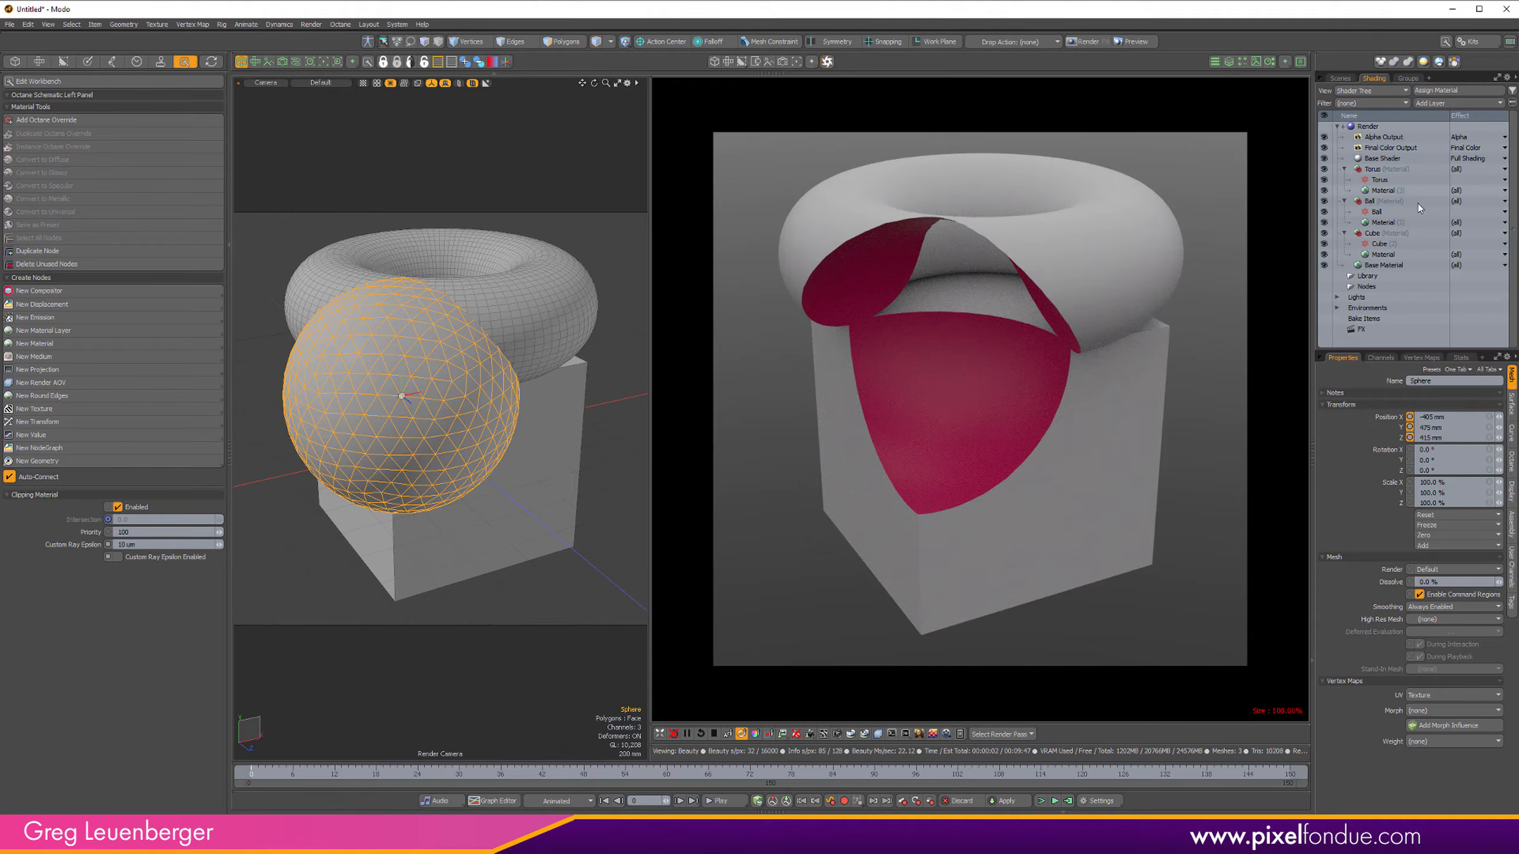
Step: Open the Torus override's node schematic and select its Octane Glossy Material node to show its settings
left_click(943, 308)
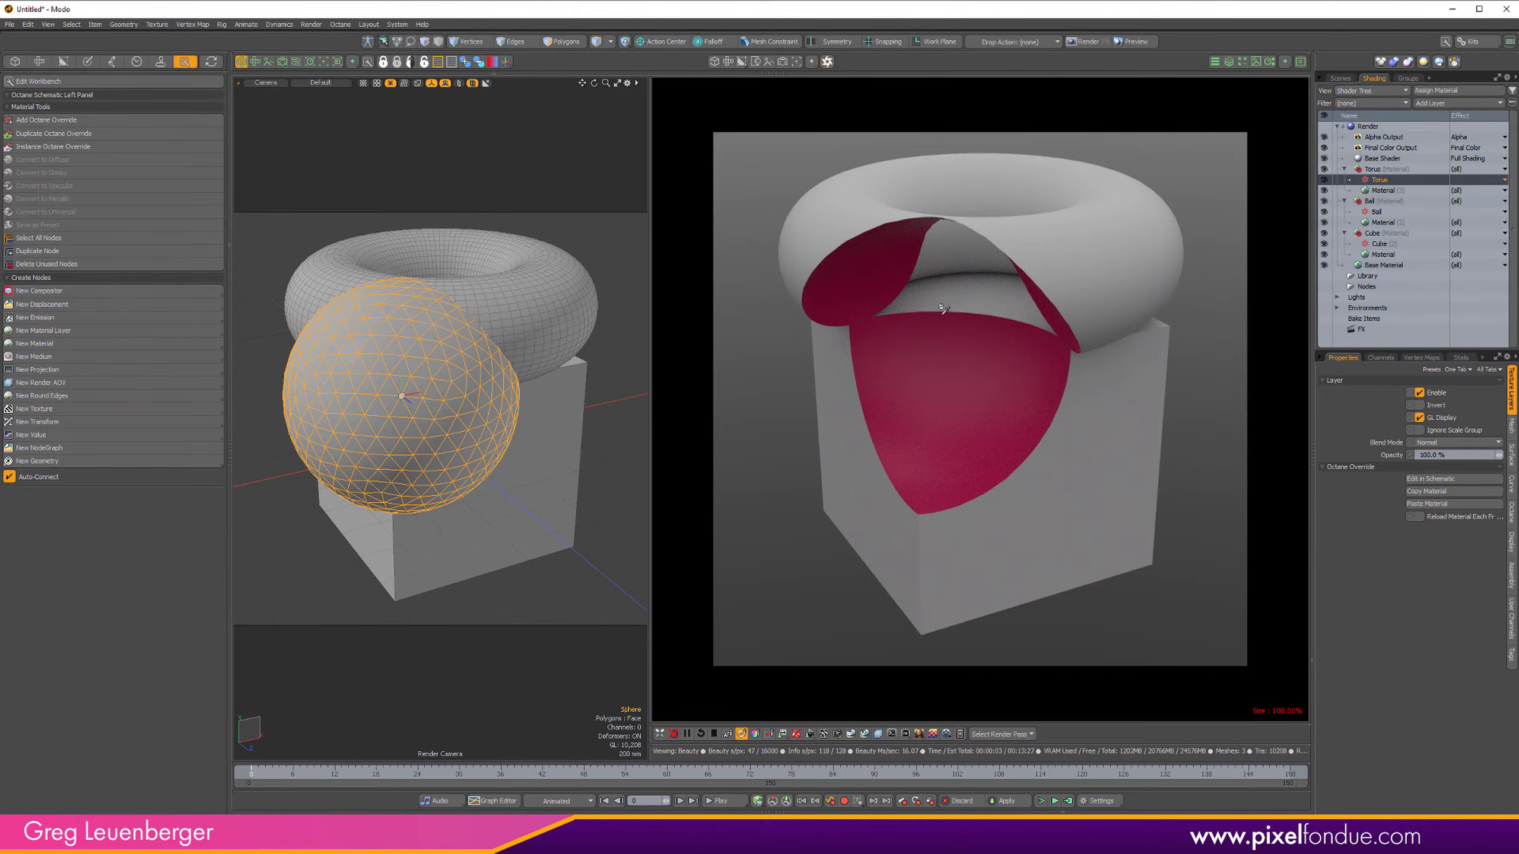
left_click(296, 63)
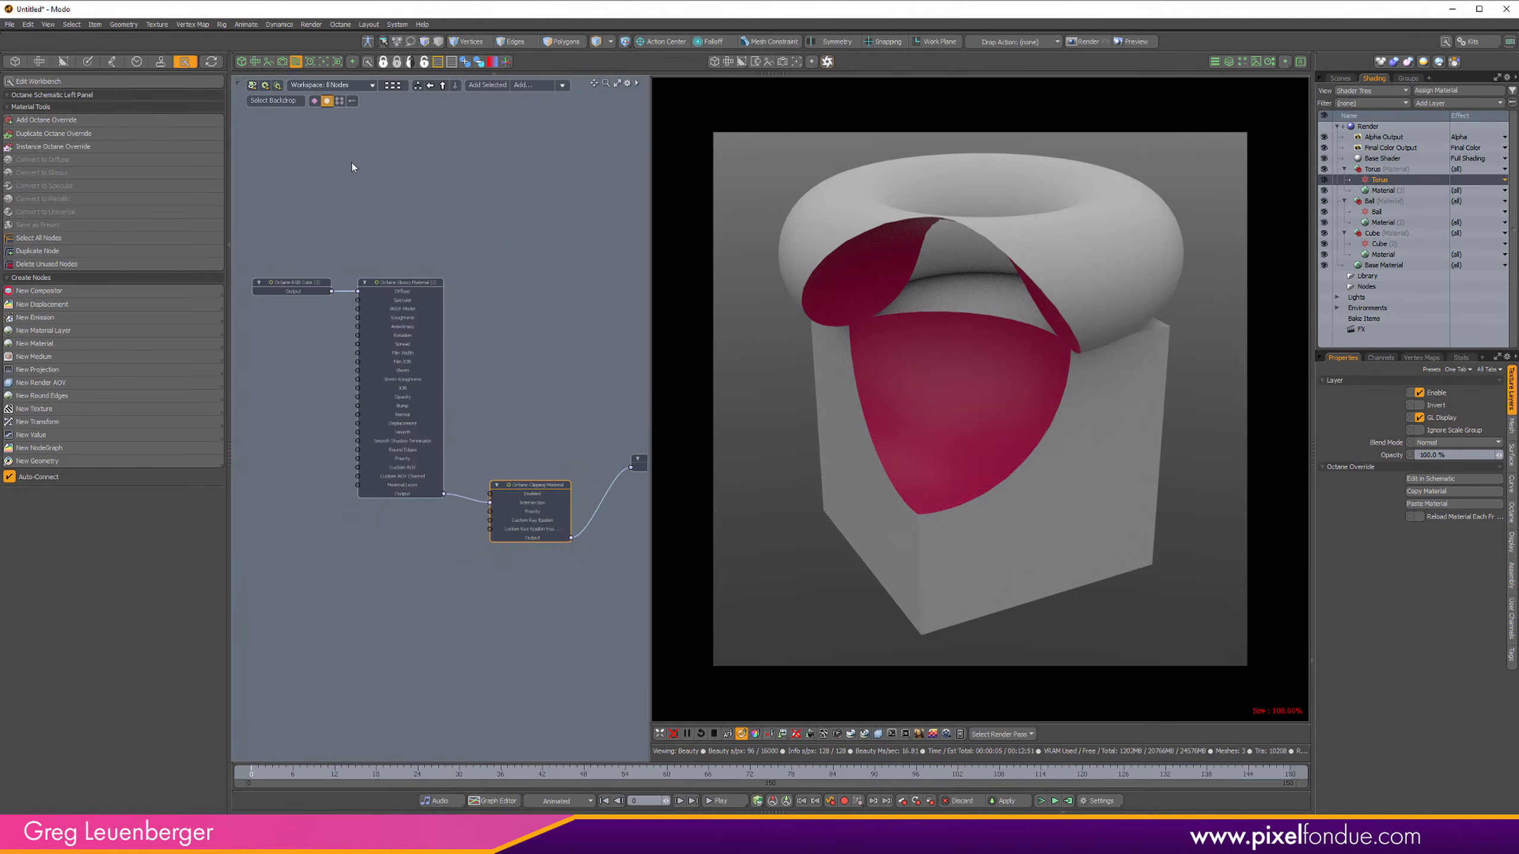
left_click(1376, 212)
left_click(1377, 180)
left_click(419, 333)
scroll(419, 333, "up", 5)
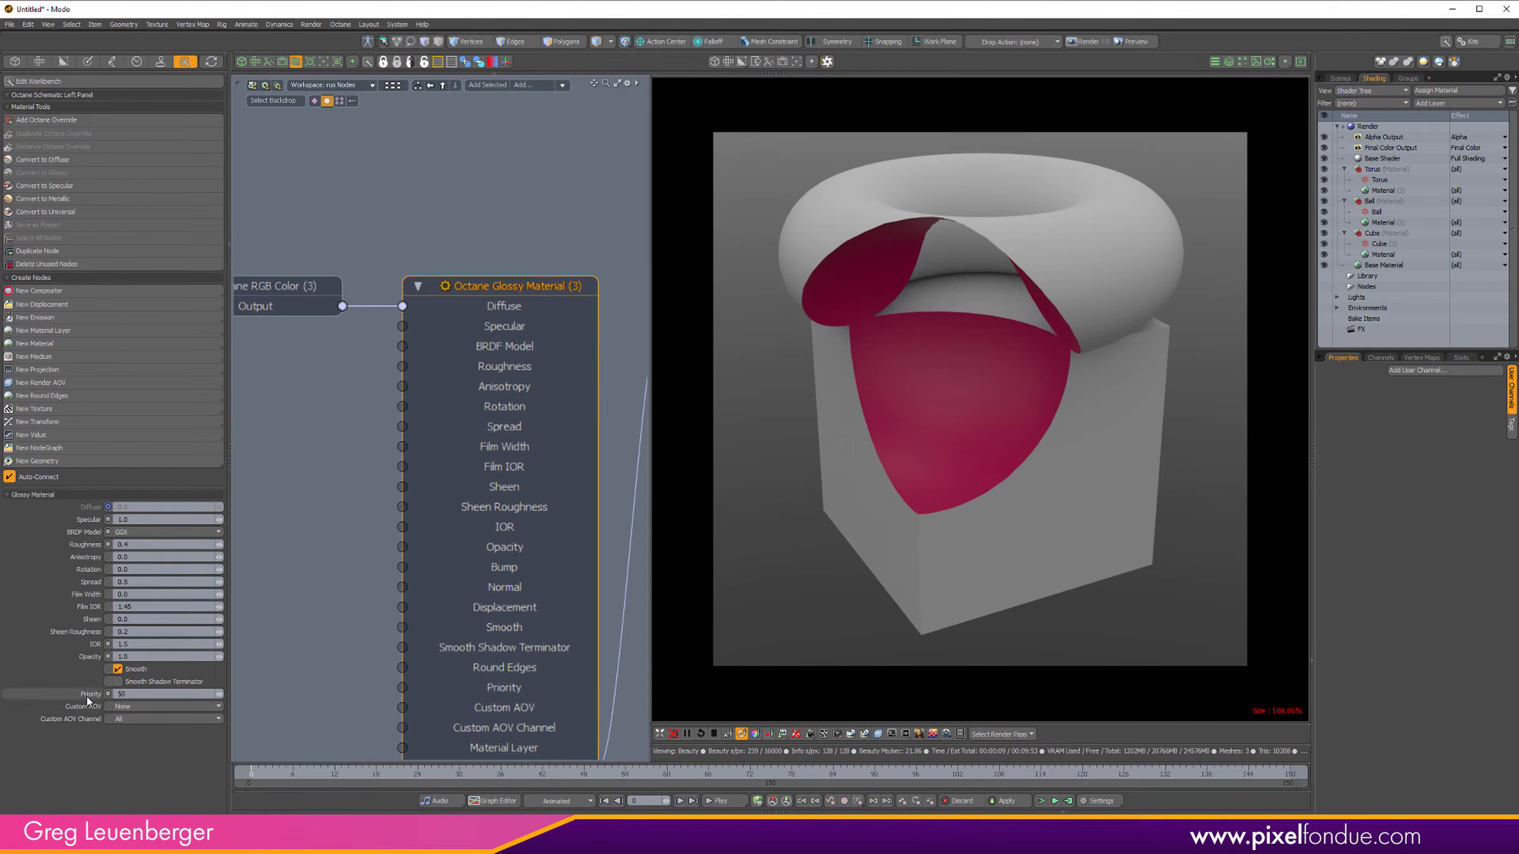
Step: Try a Priority of 0 on the Torus's Octane Glossy Material and finish with a Priority of 100
type("0")
key("Return")
type("100")
key("Return")
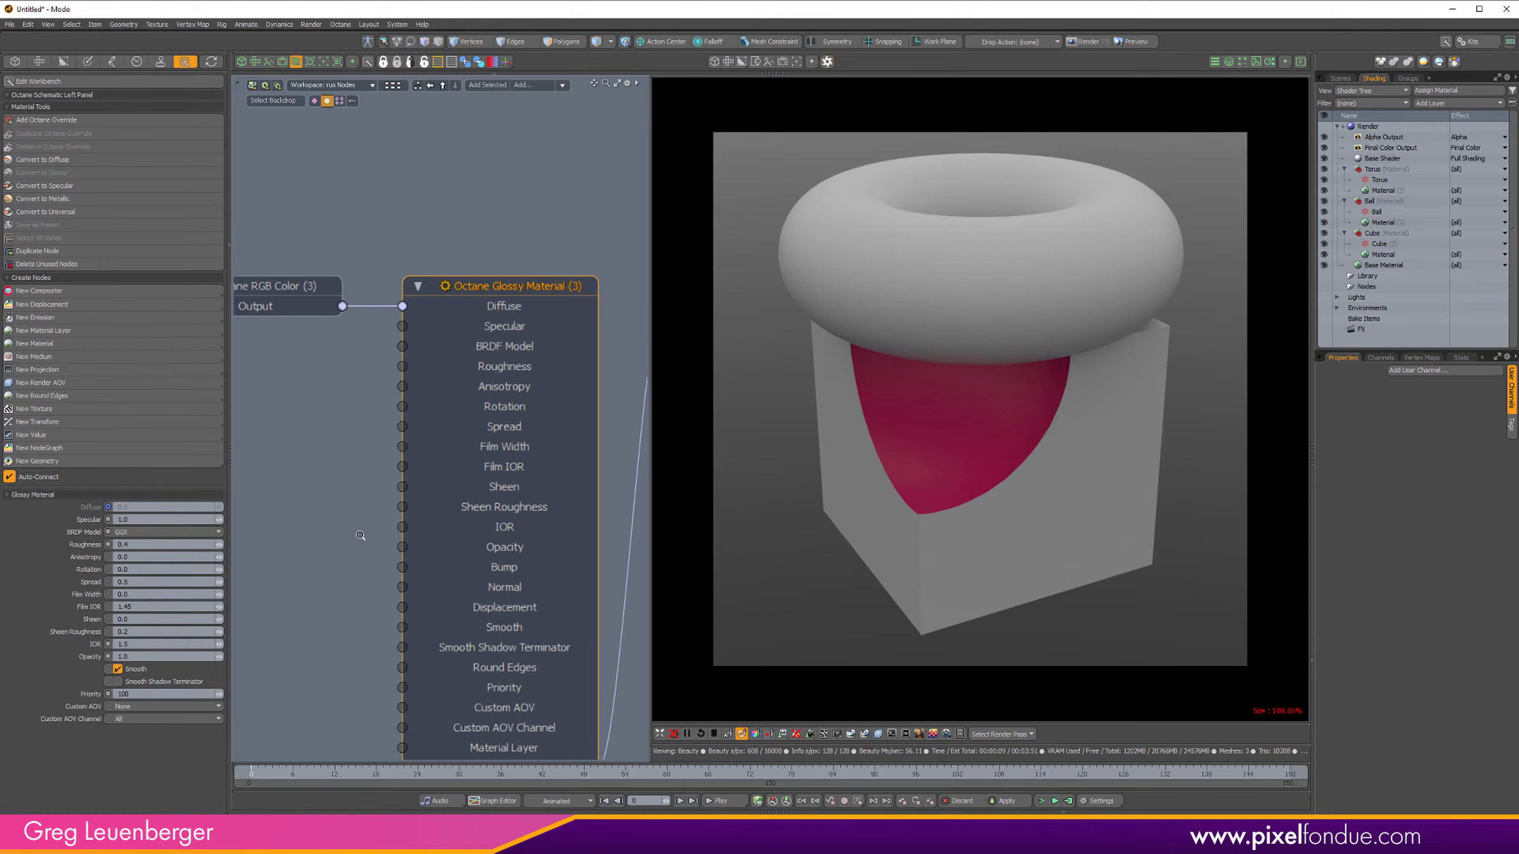
Step: Select and hide the Monitor Back Panels mesh, and look at the monitor's rear in a perspective view
key("a")
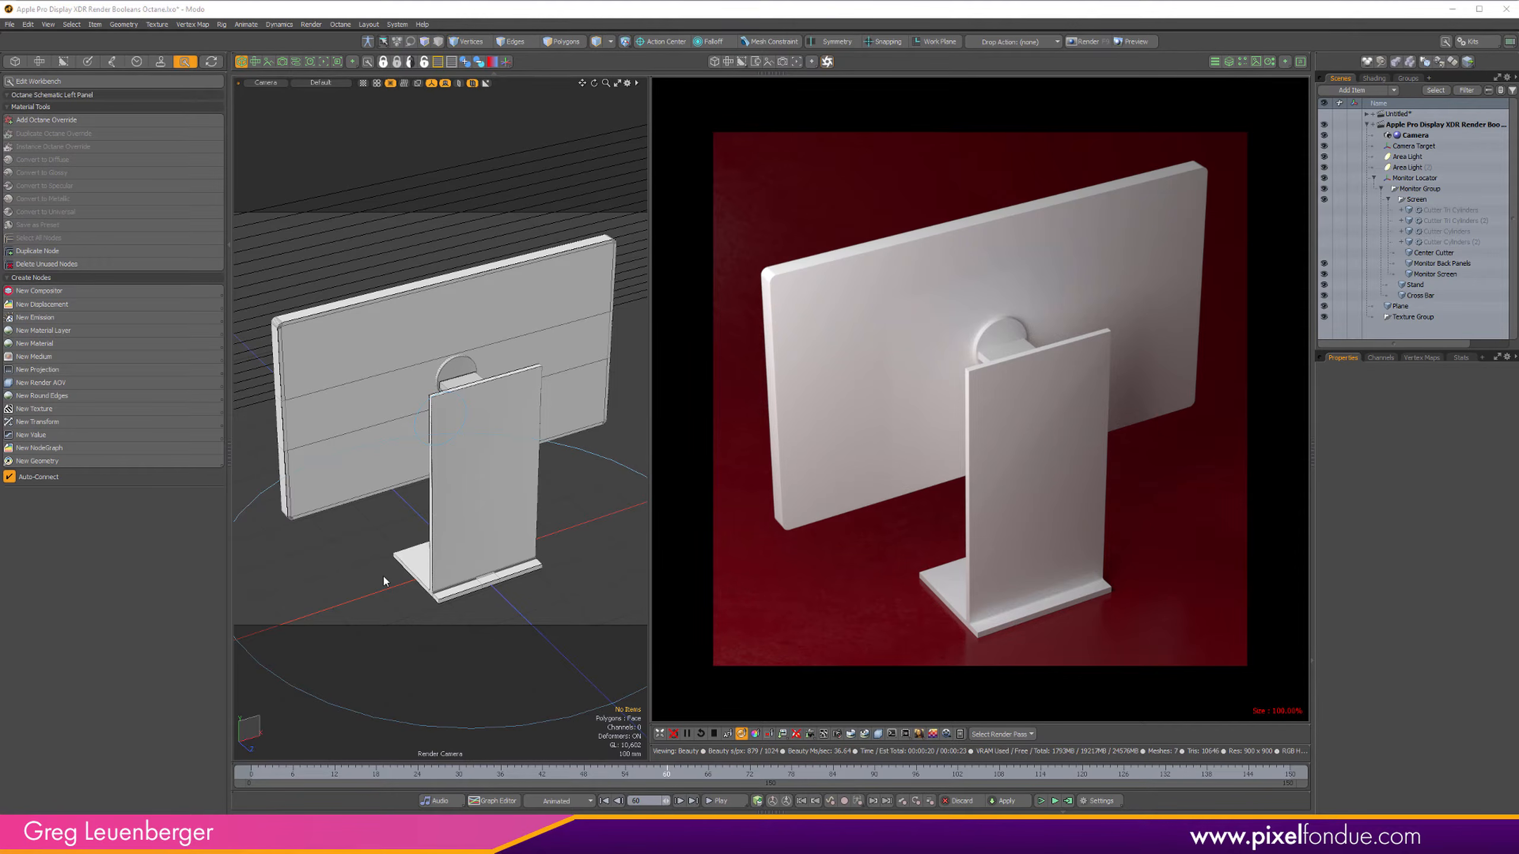
left_click(392, 357)
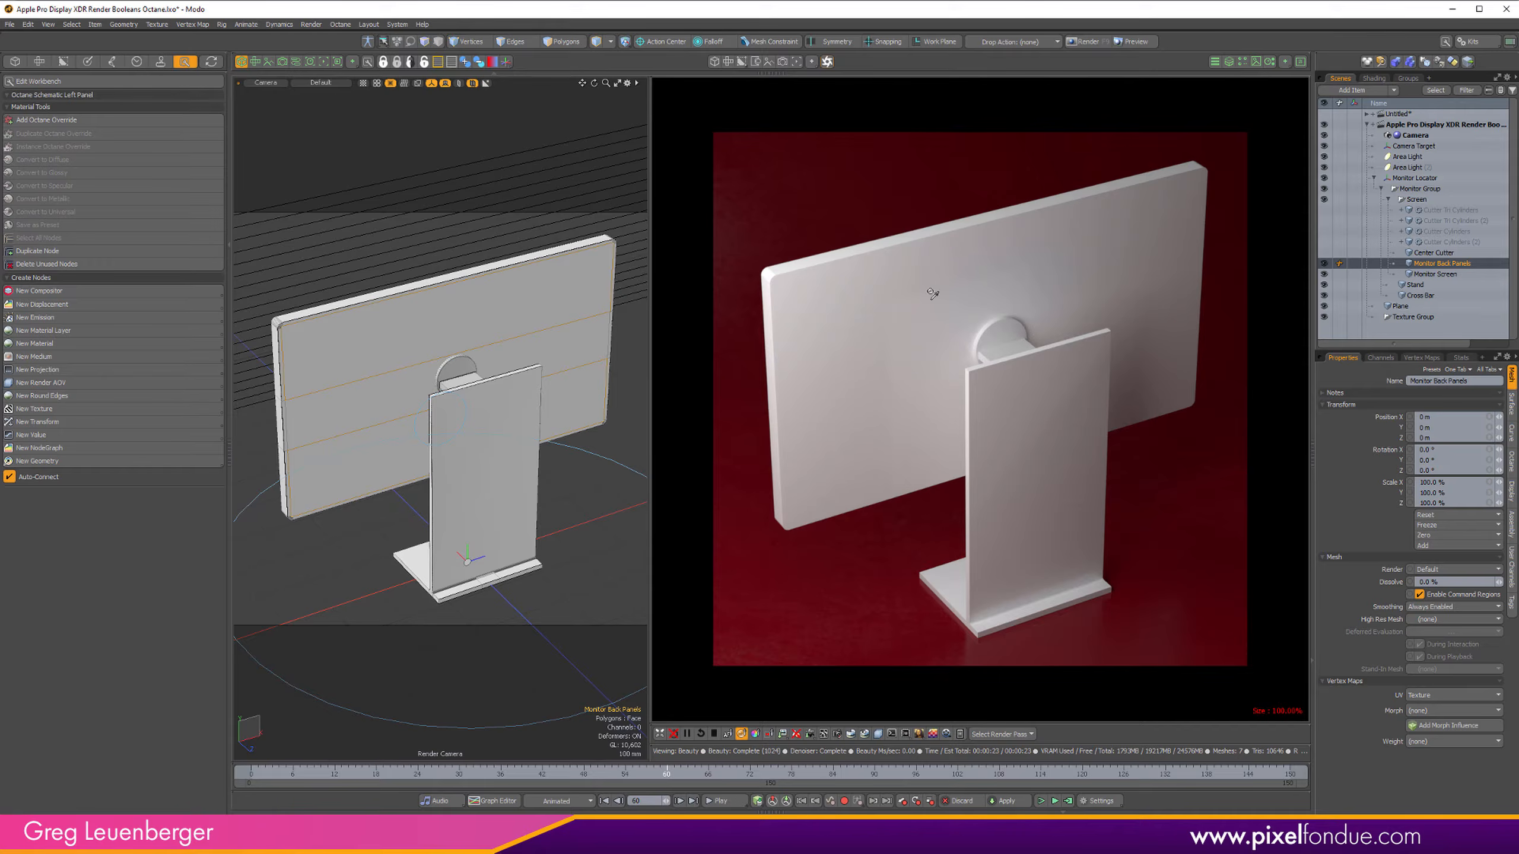
left_click(1324, 263)
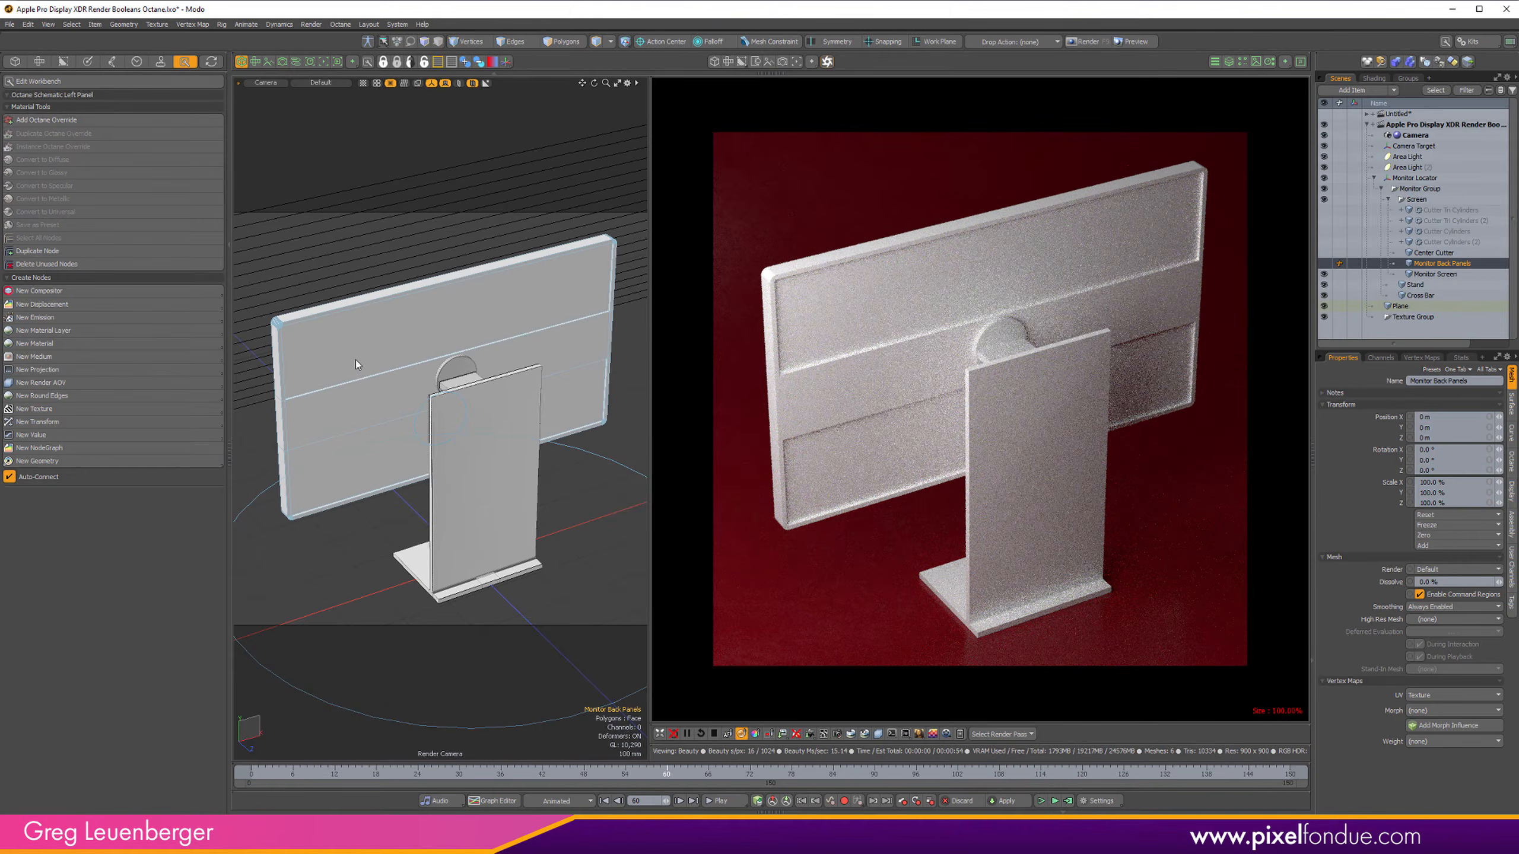
key("period")
left_click_drag(361, 321, 457, 323, "ctrl+alt")
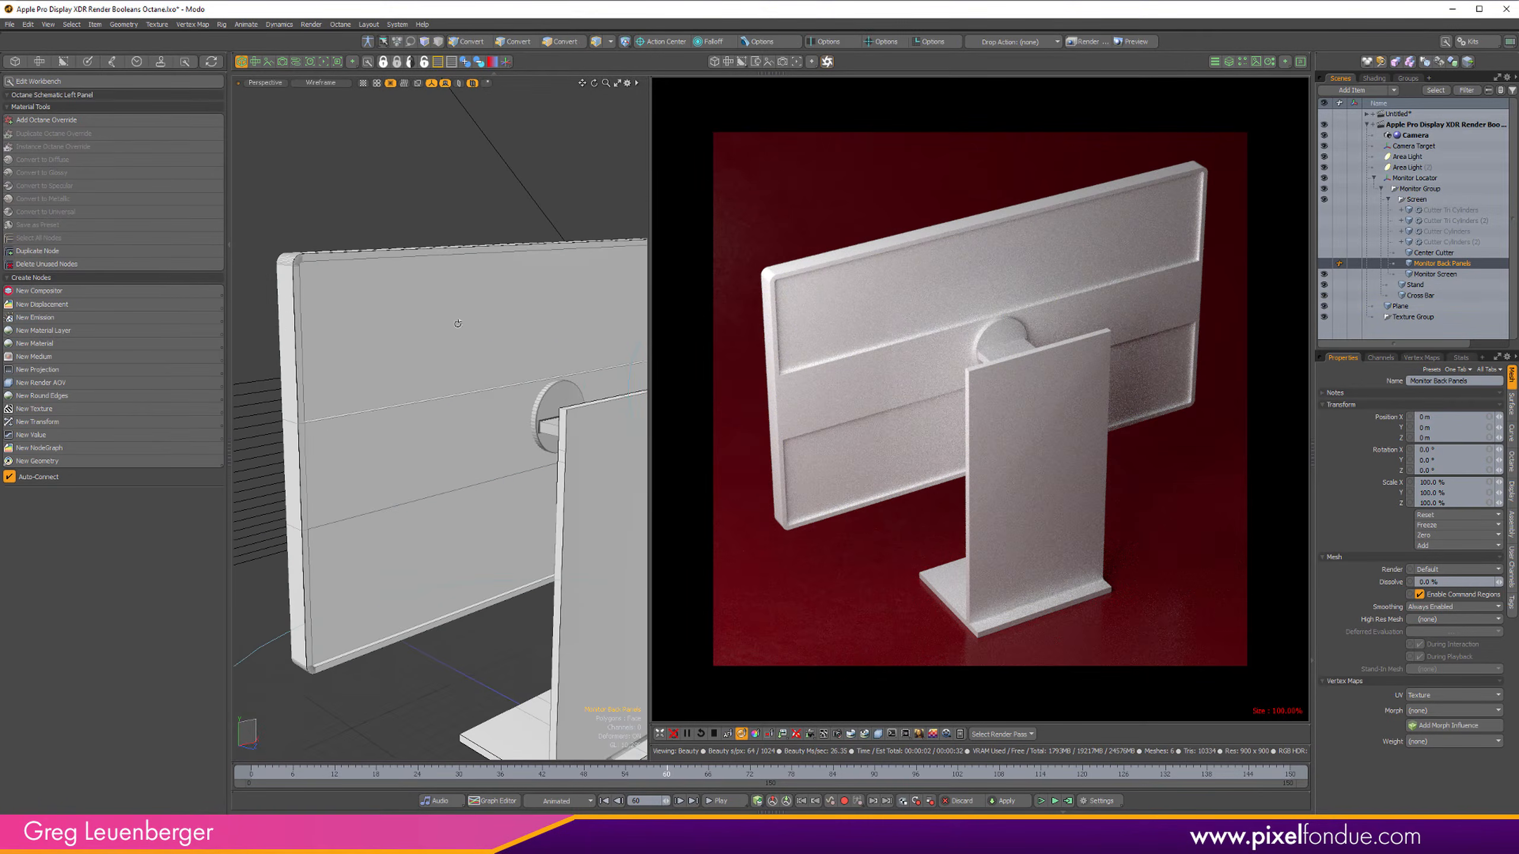
Step: Show both Cutter Tri Cylinders meshes on the monitor's back and inspect the pattern up close
left_click(1324, 211)
left_click(1331, 220)
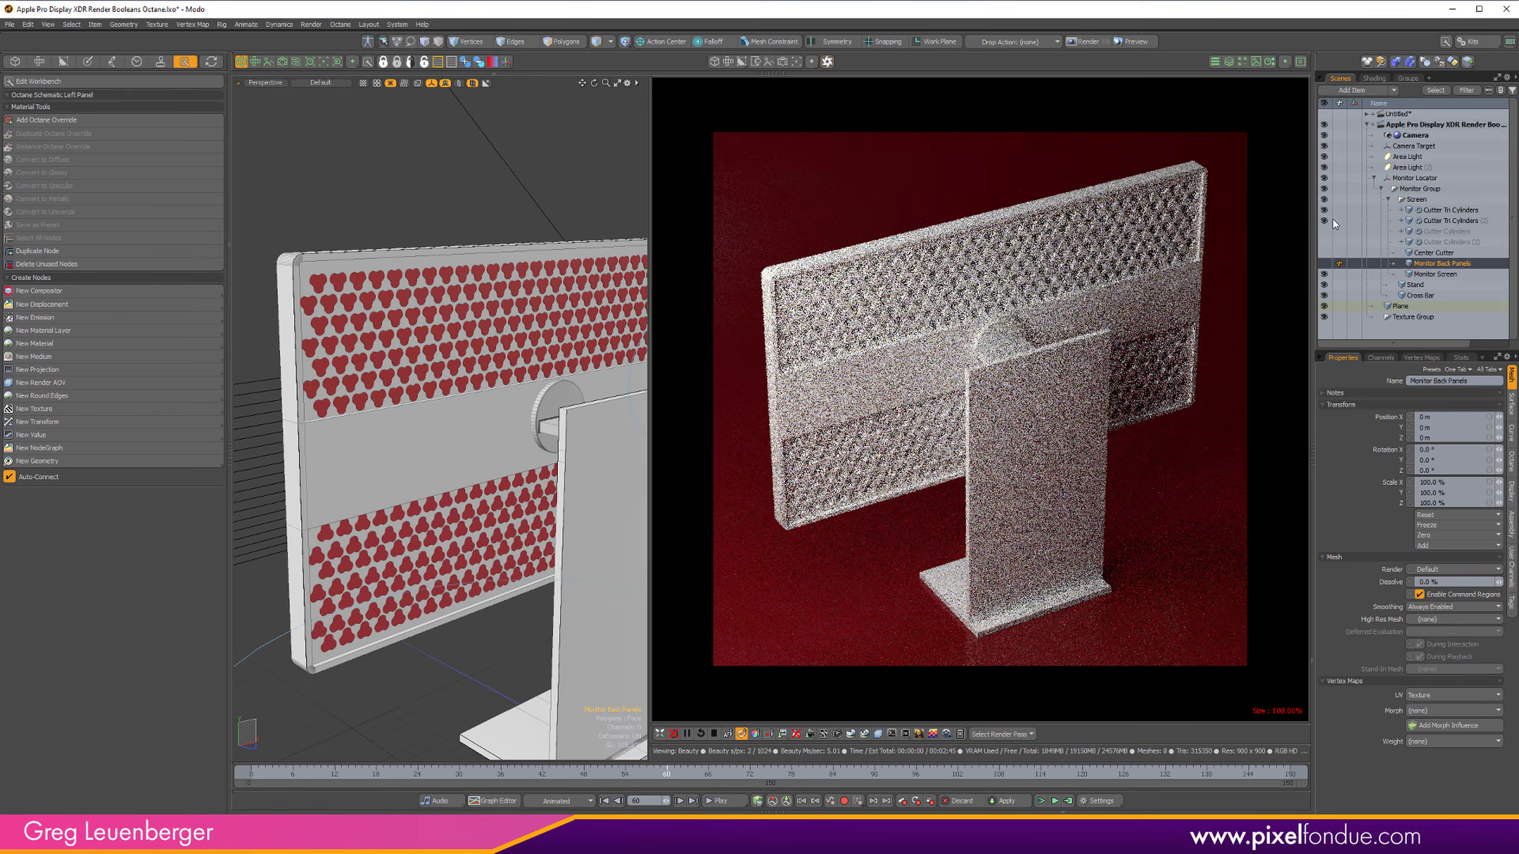
left_click_drag(314, 278, 401, 303, "ctrl+alt")
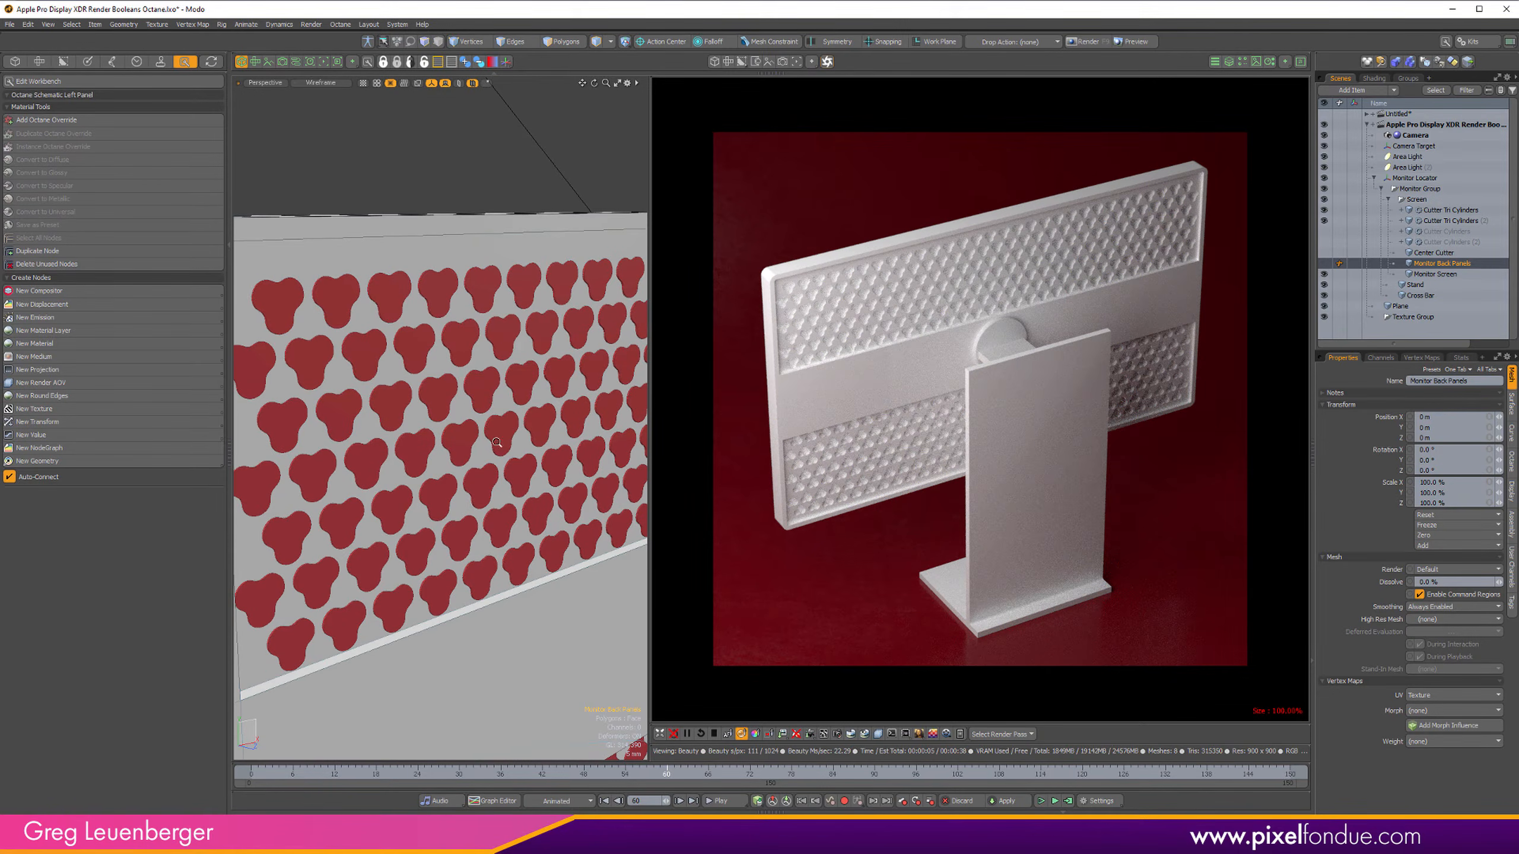
key("a")
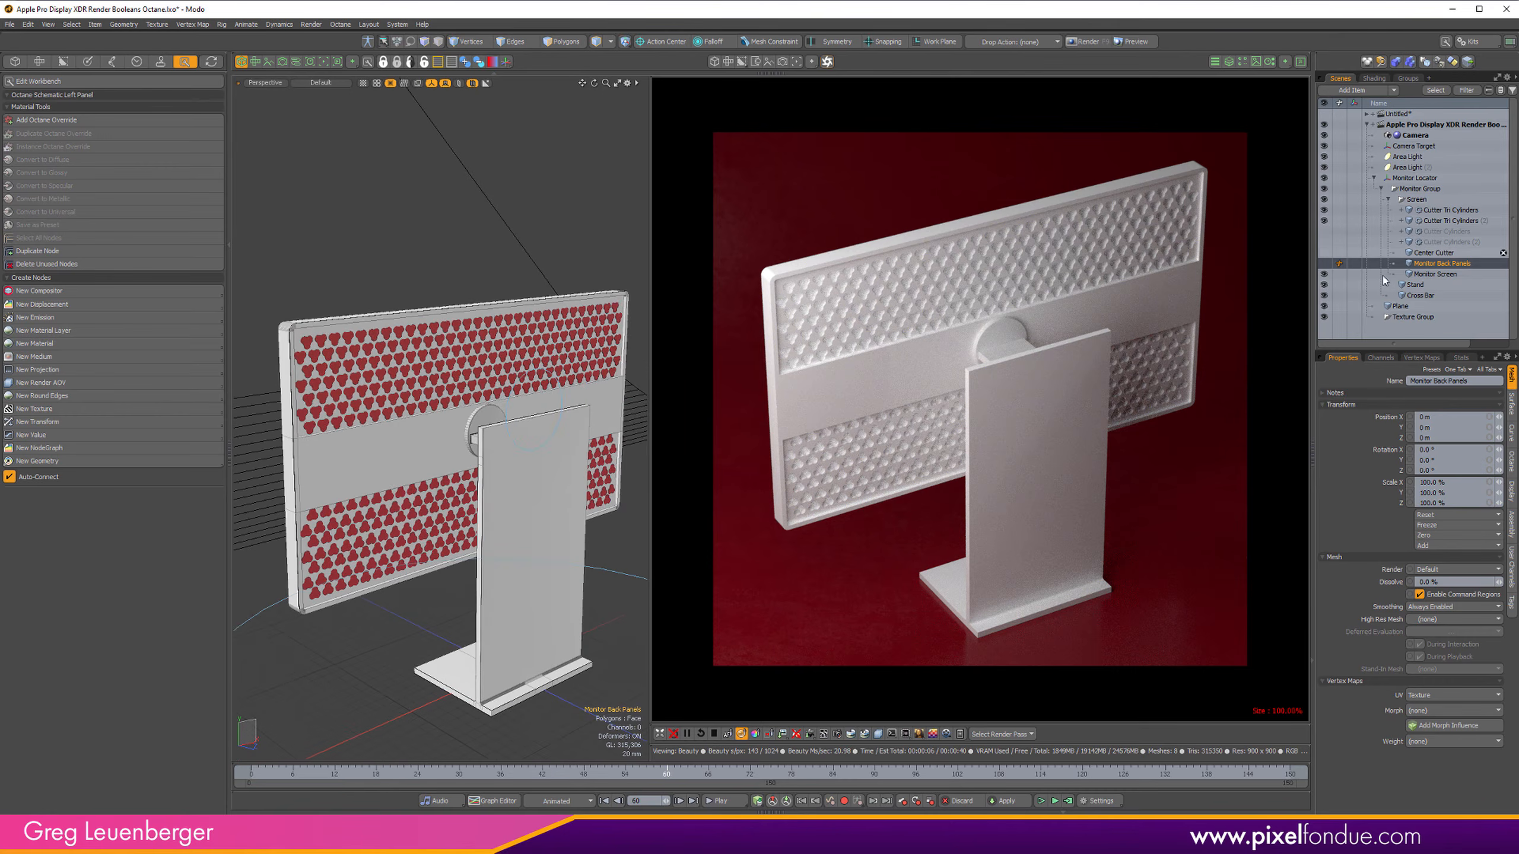
Step: Show the Monitor Back Panels, both Cutter Cylinders meshes and the Center Cutter
left_click(1323, 265)
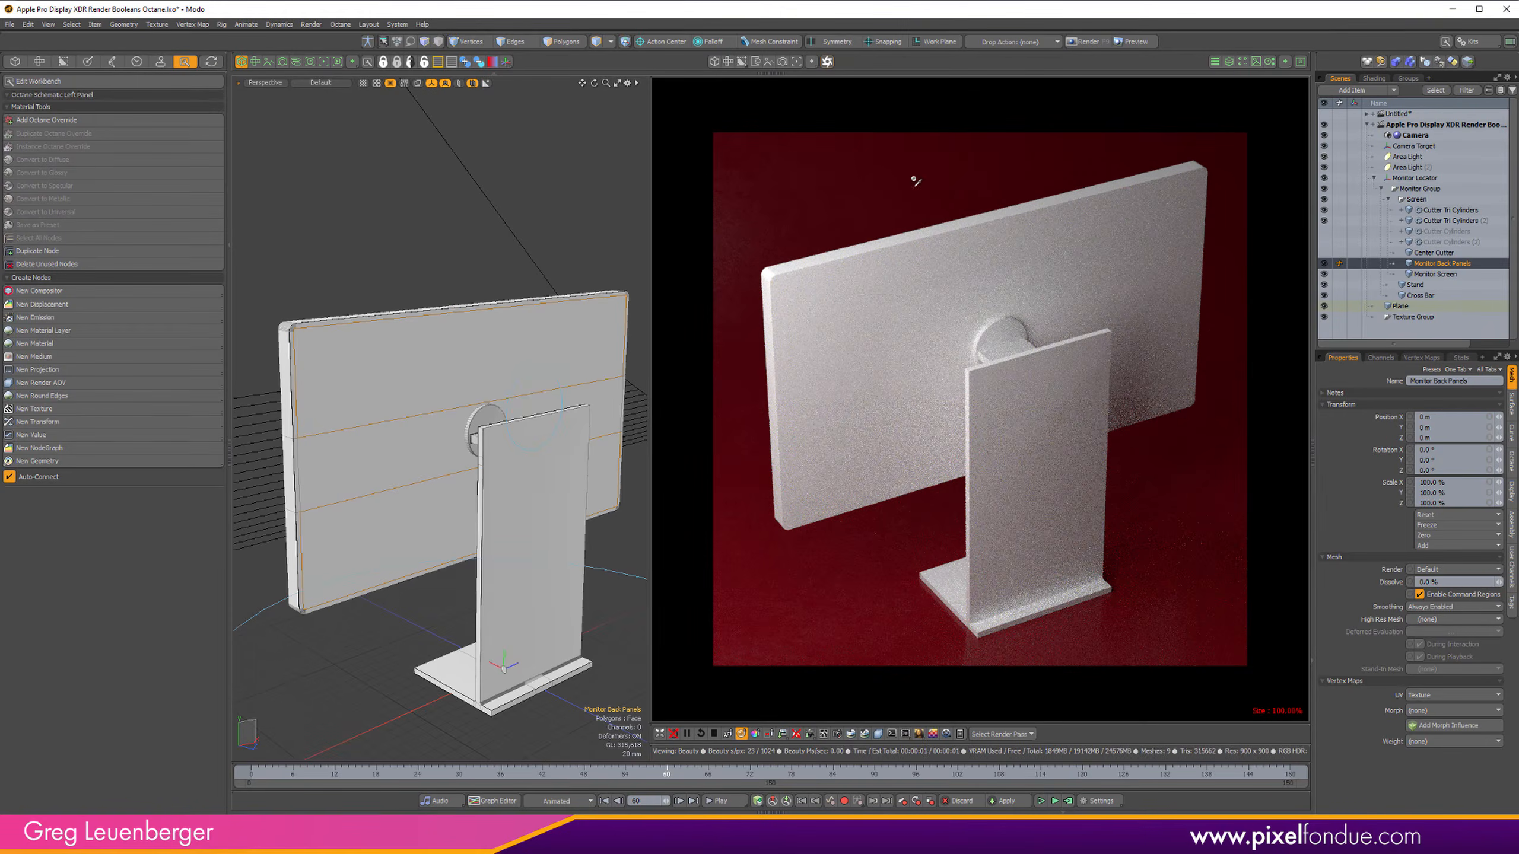
left_click(1324, 241)
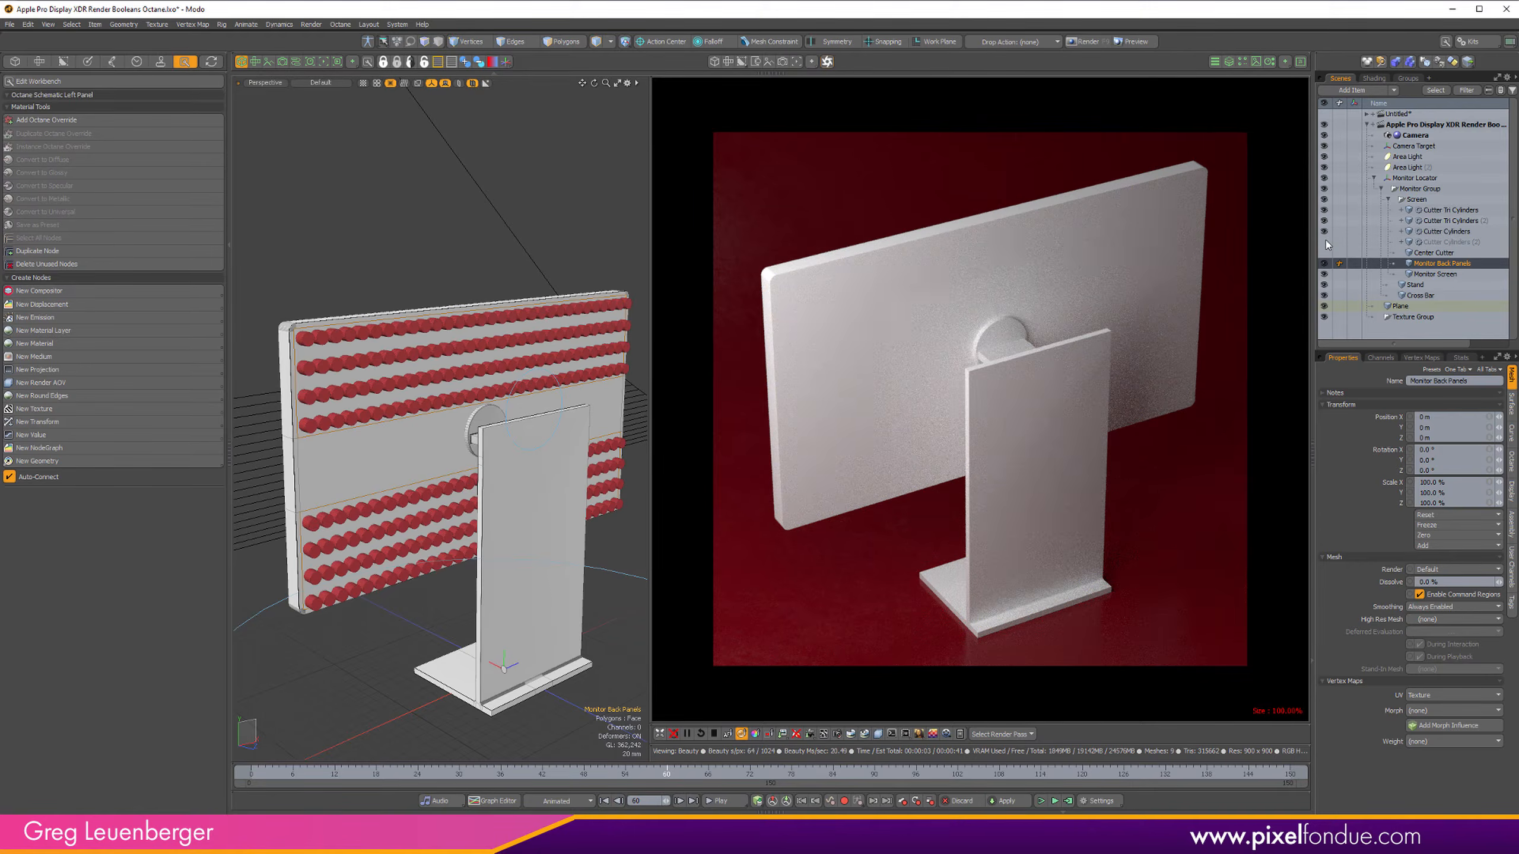
left_click(1323, 231)
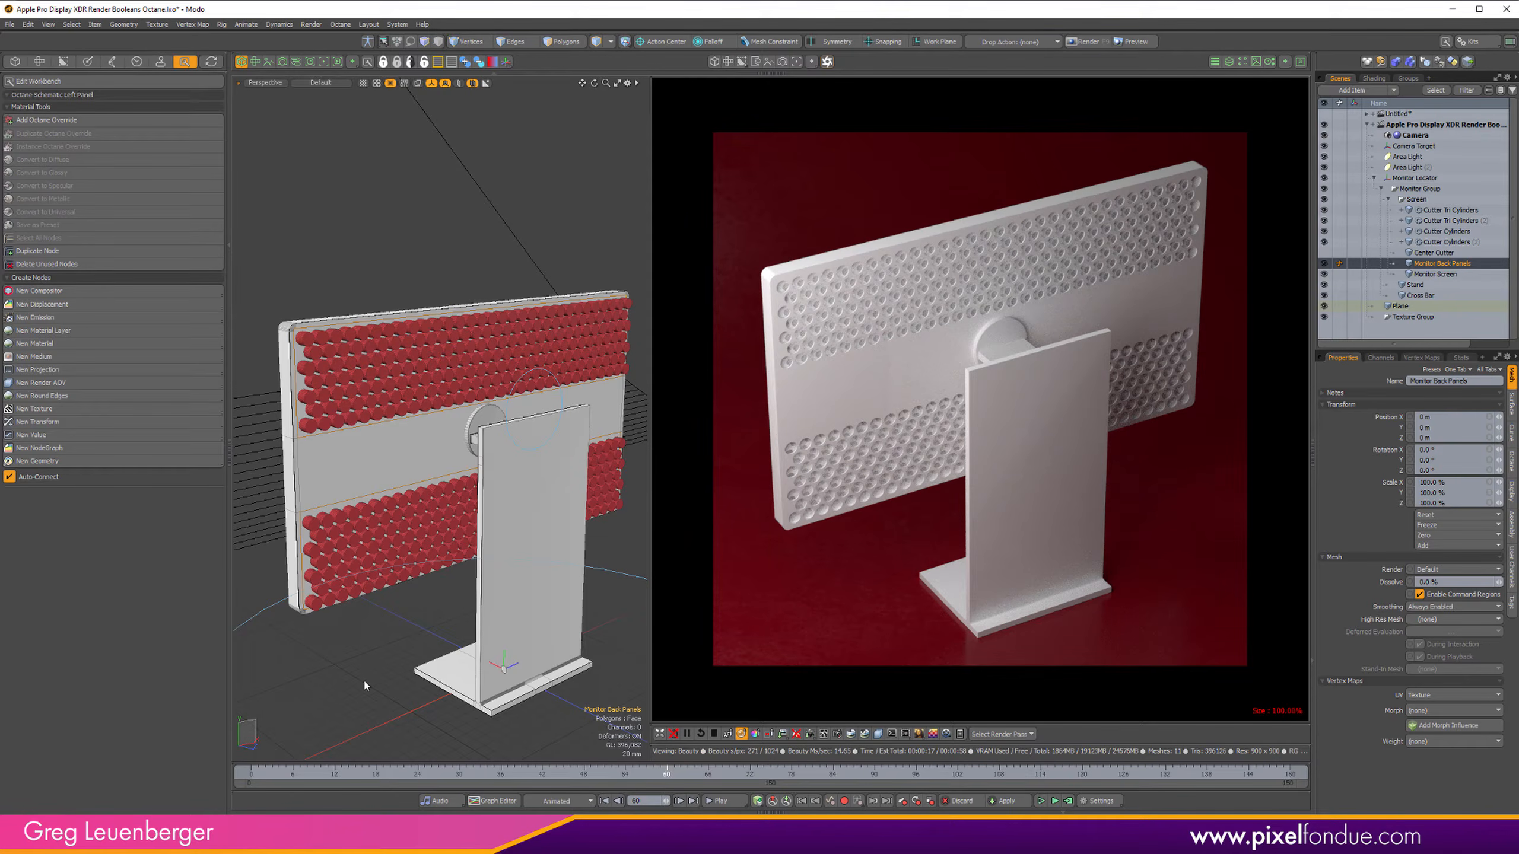
left_click_drag(541, 532, 518, 513, "alt")
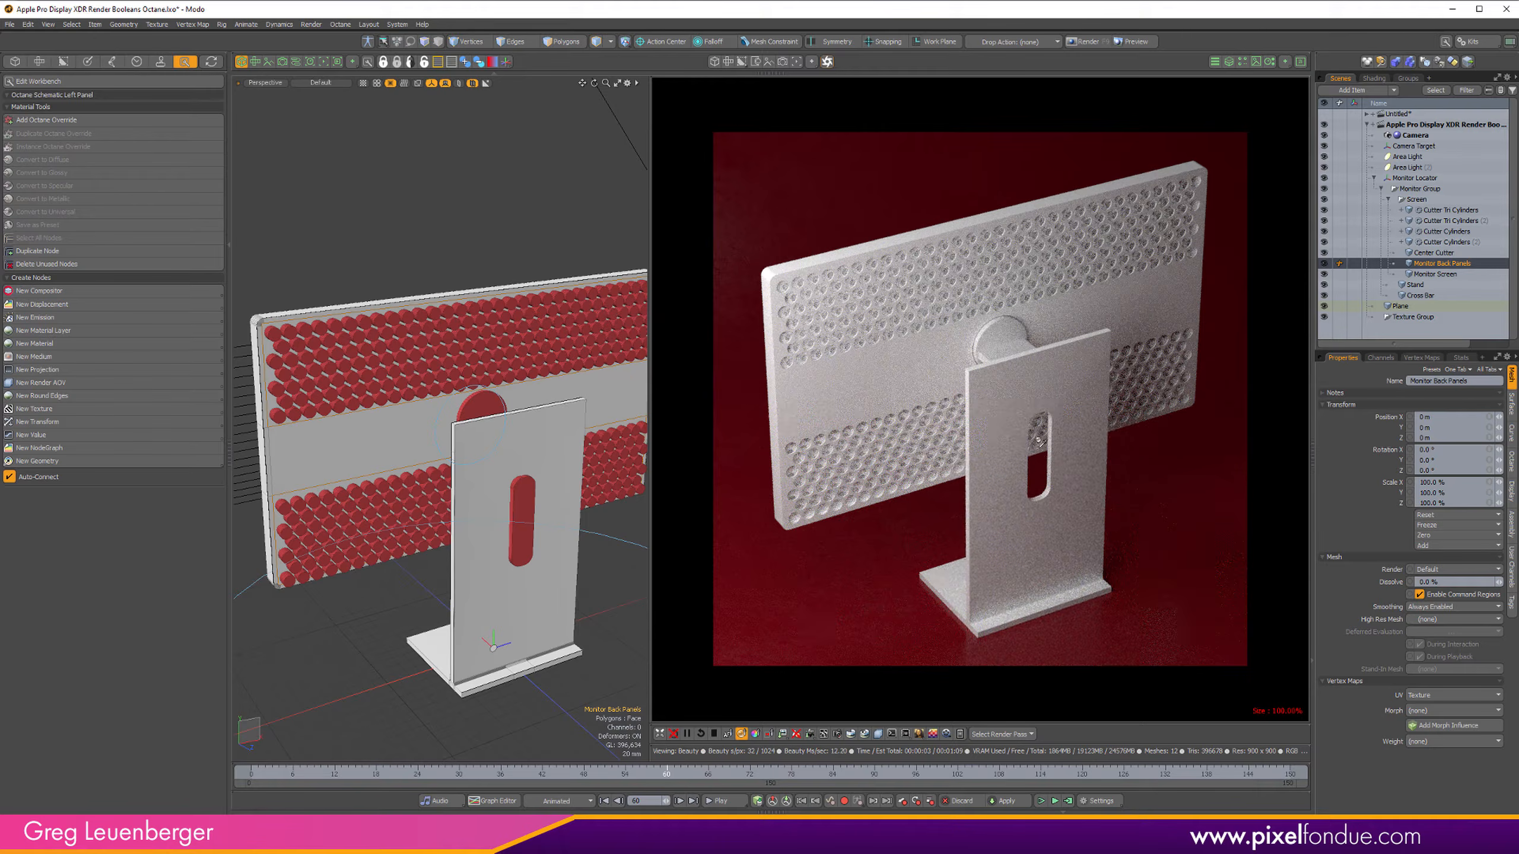
left_click_drag(450, 387, 539, 413, "ctrl+alt")
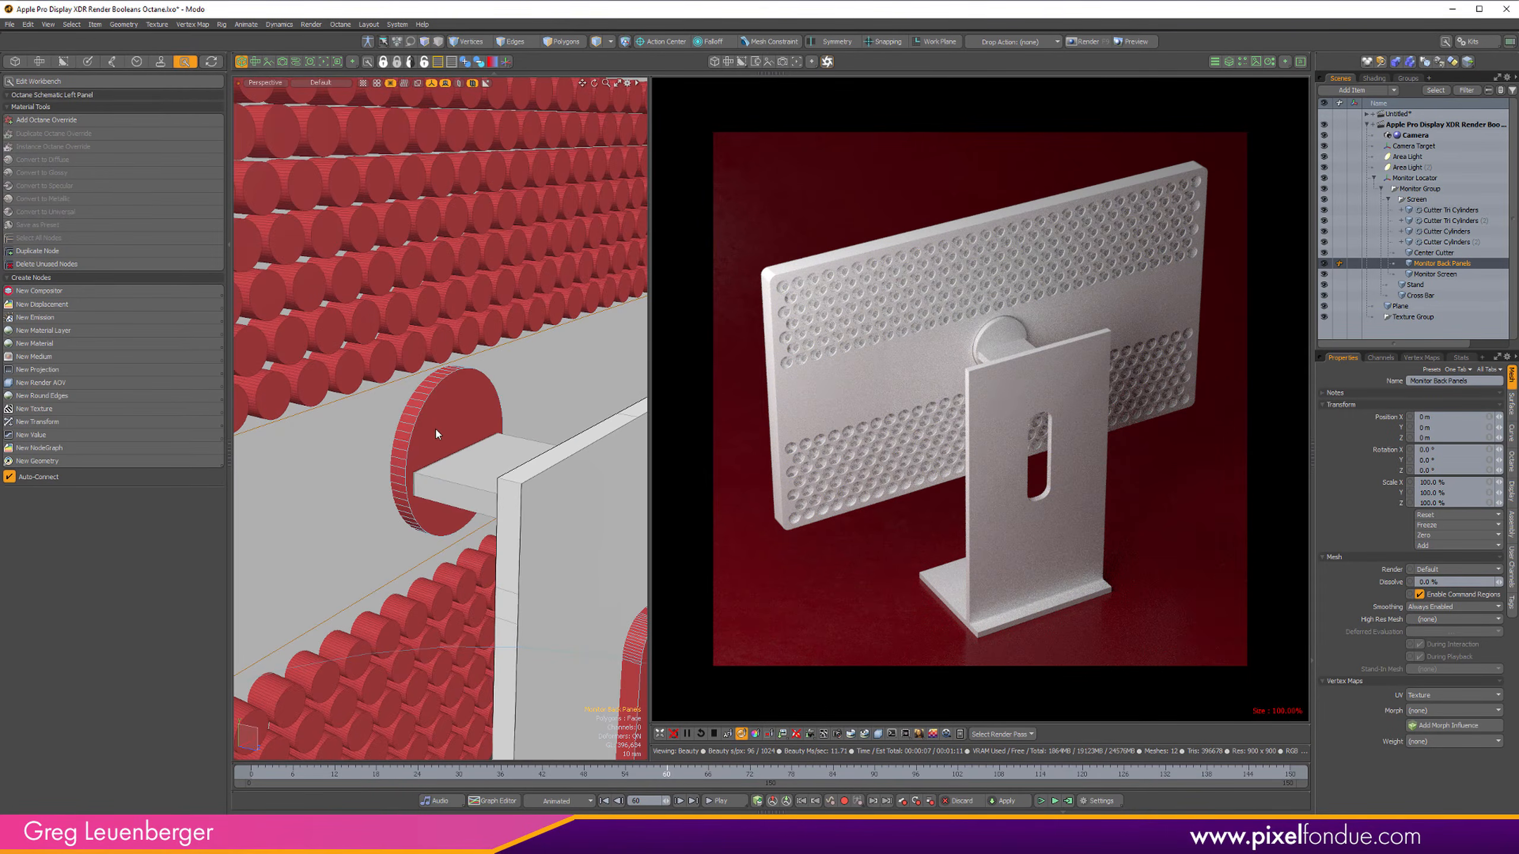
Step: Examine the stand mount by toggling the visibility of the Monitor Back Panels, Center Cutter and Cross Bar
left_click(1323, 263)
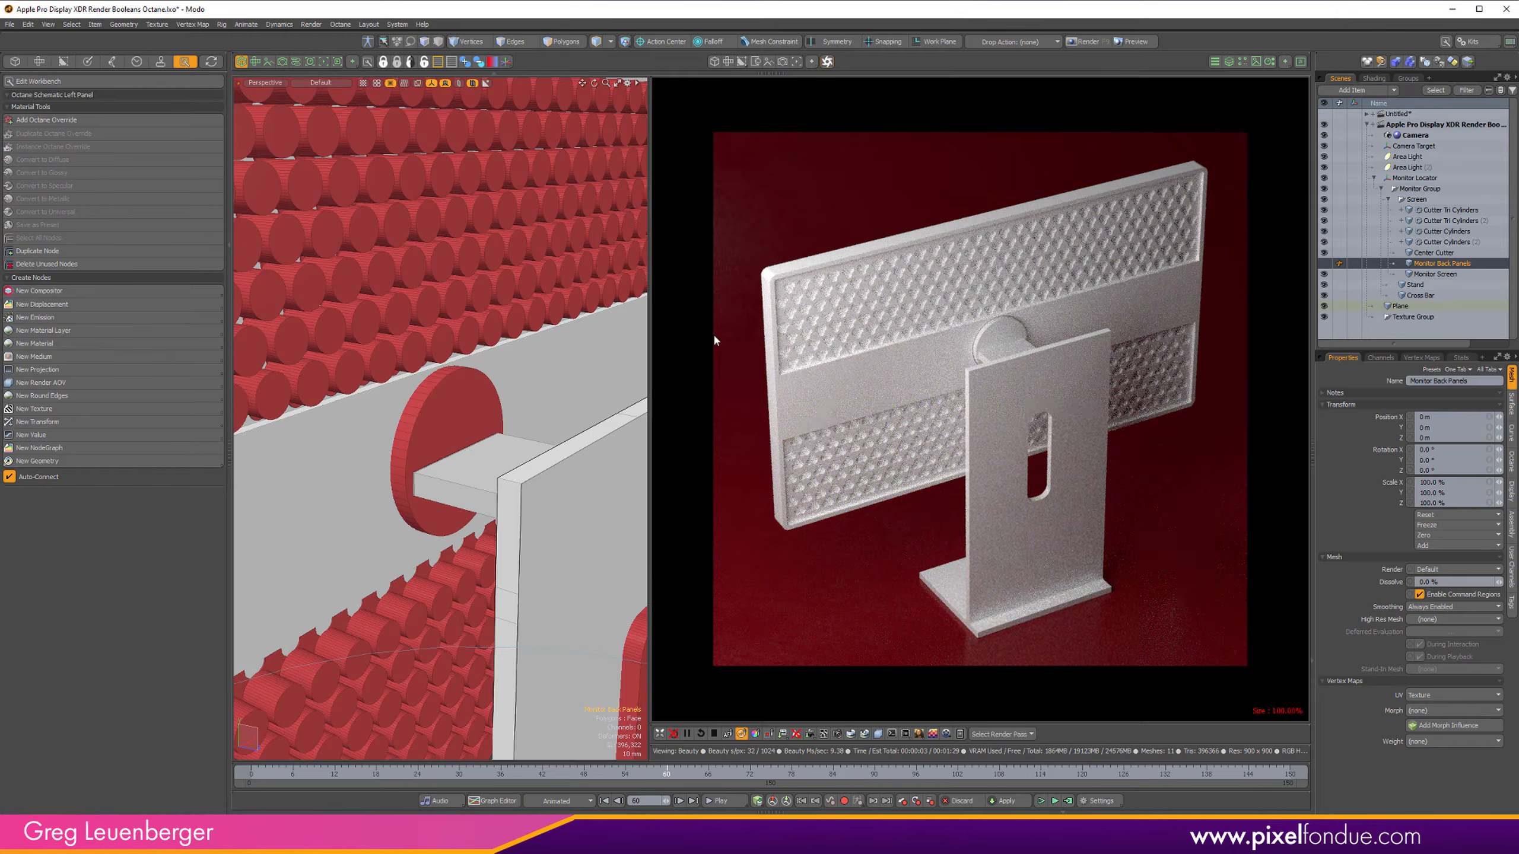
left_click(1322, 254)
left_click(435, 454)
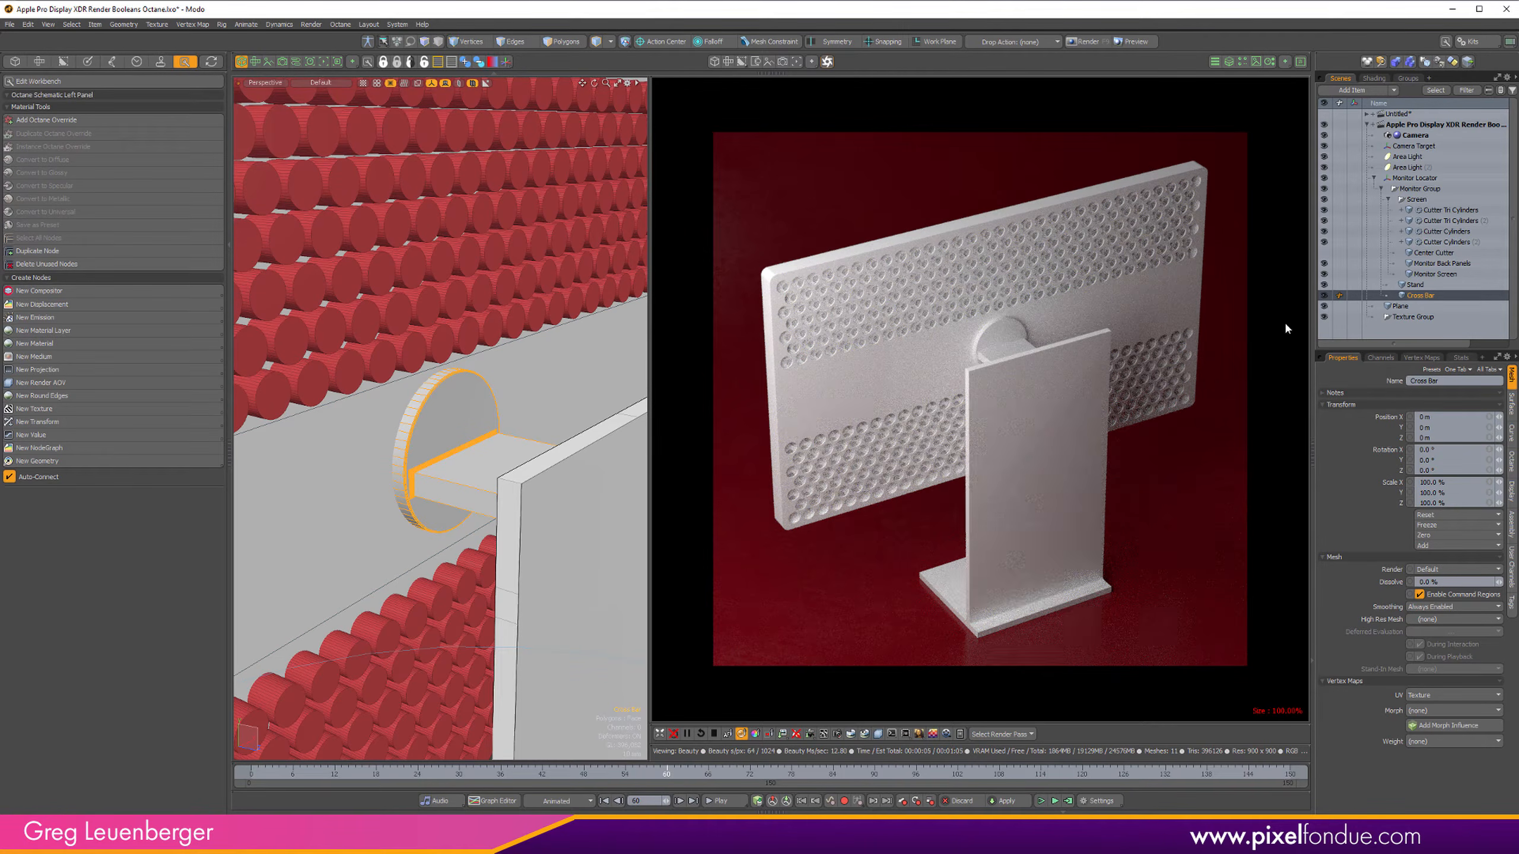
left_click(1323, 295)
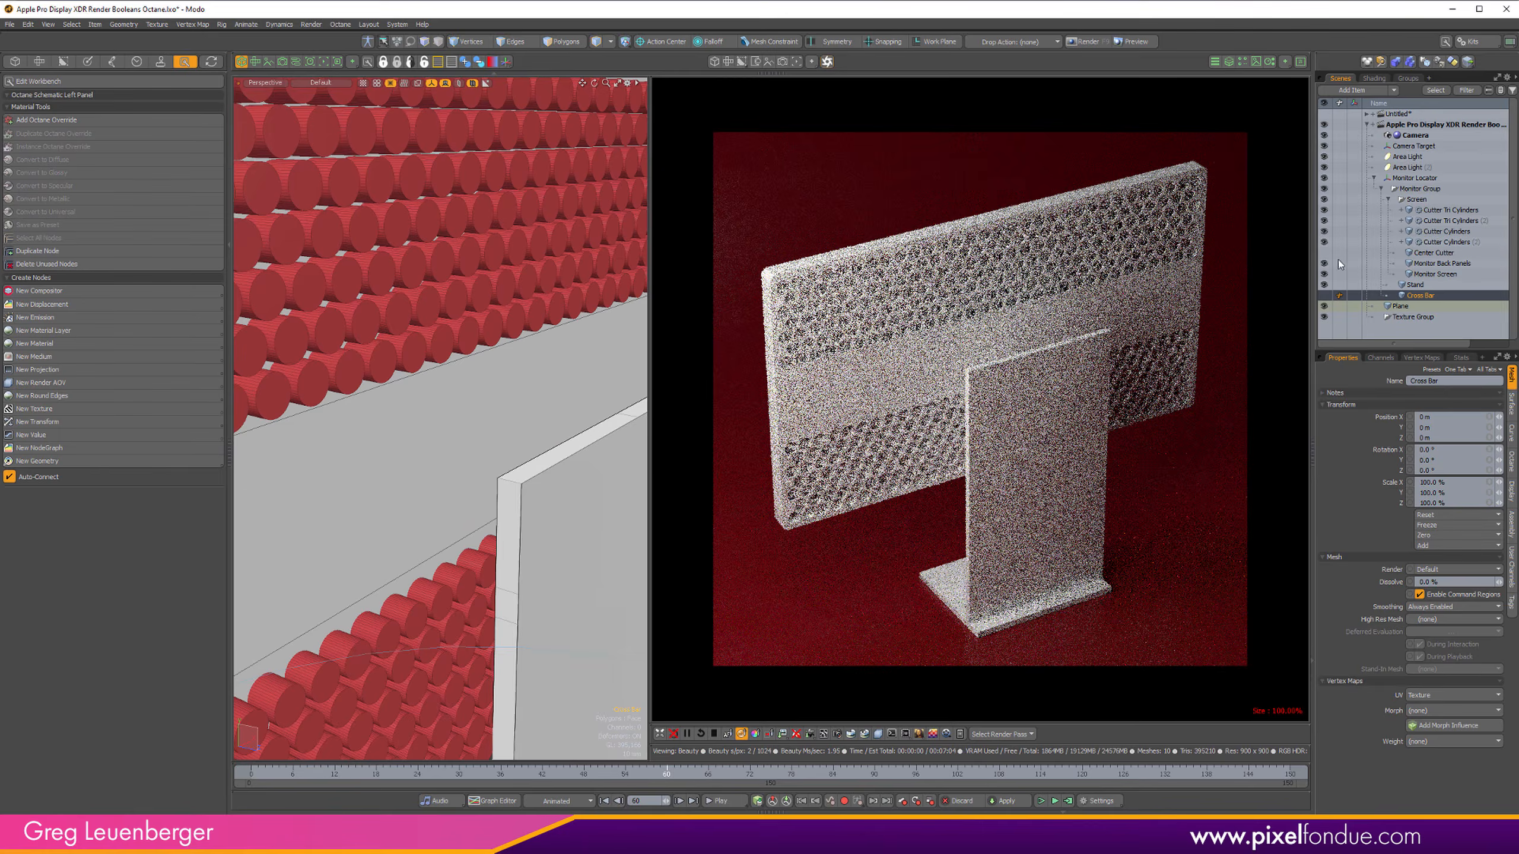
left_click(1323, 253)
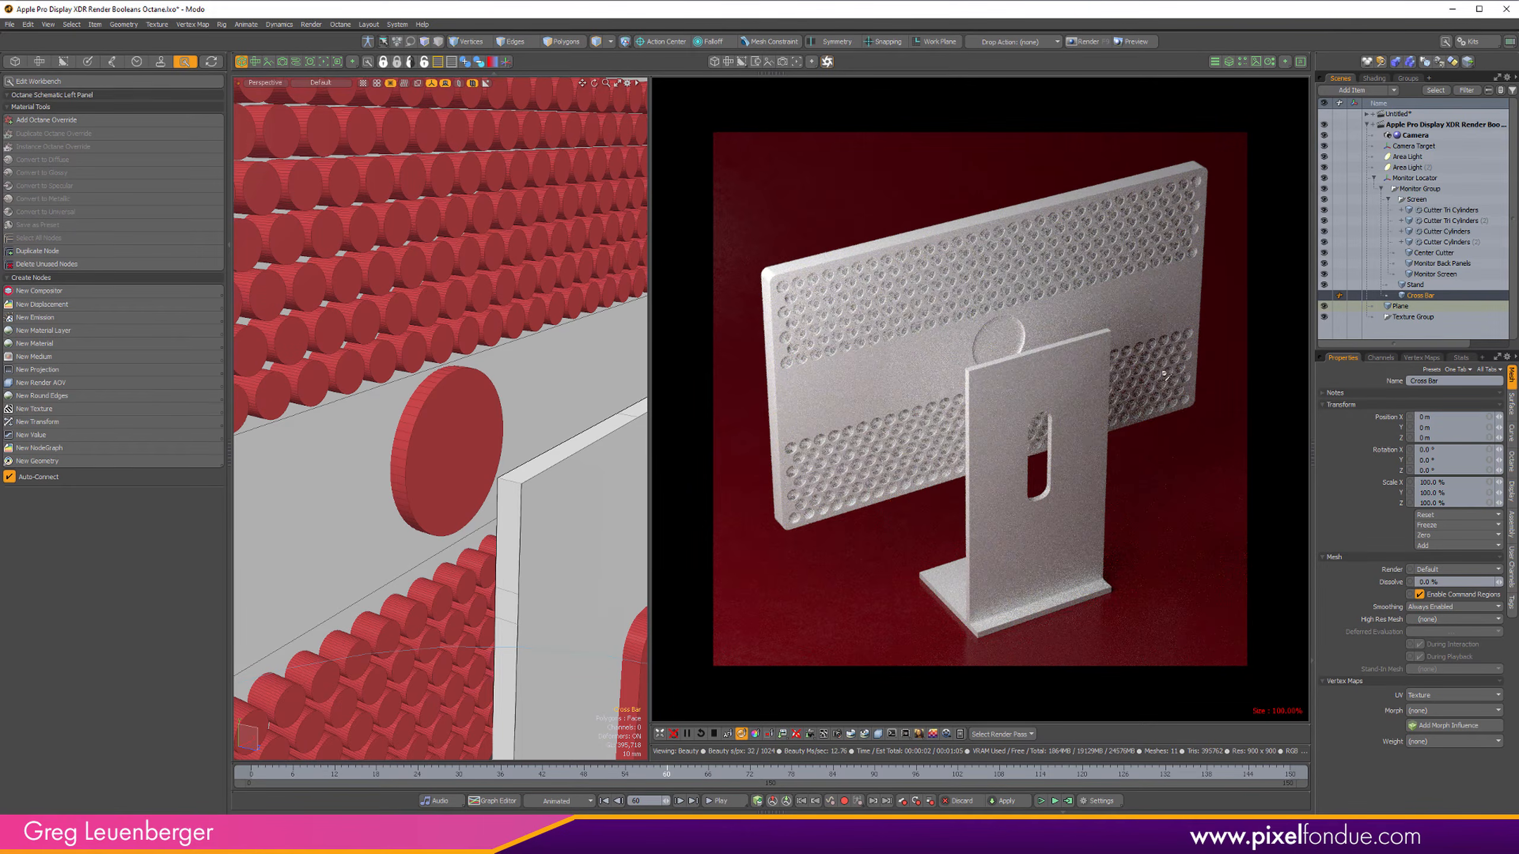
left_click(1324, 295)
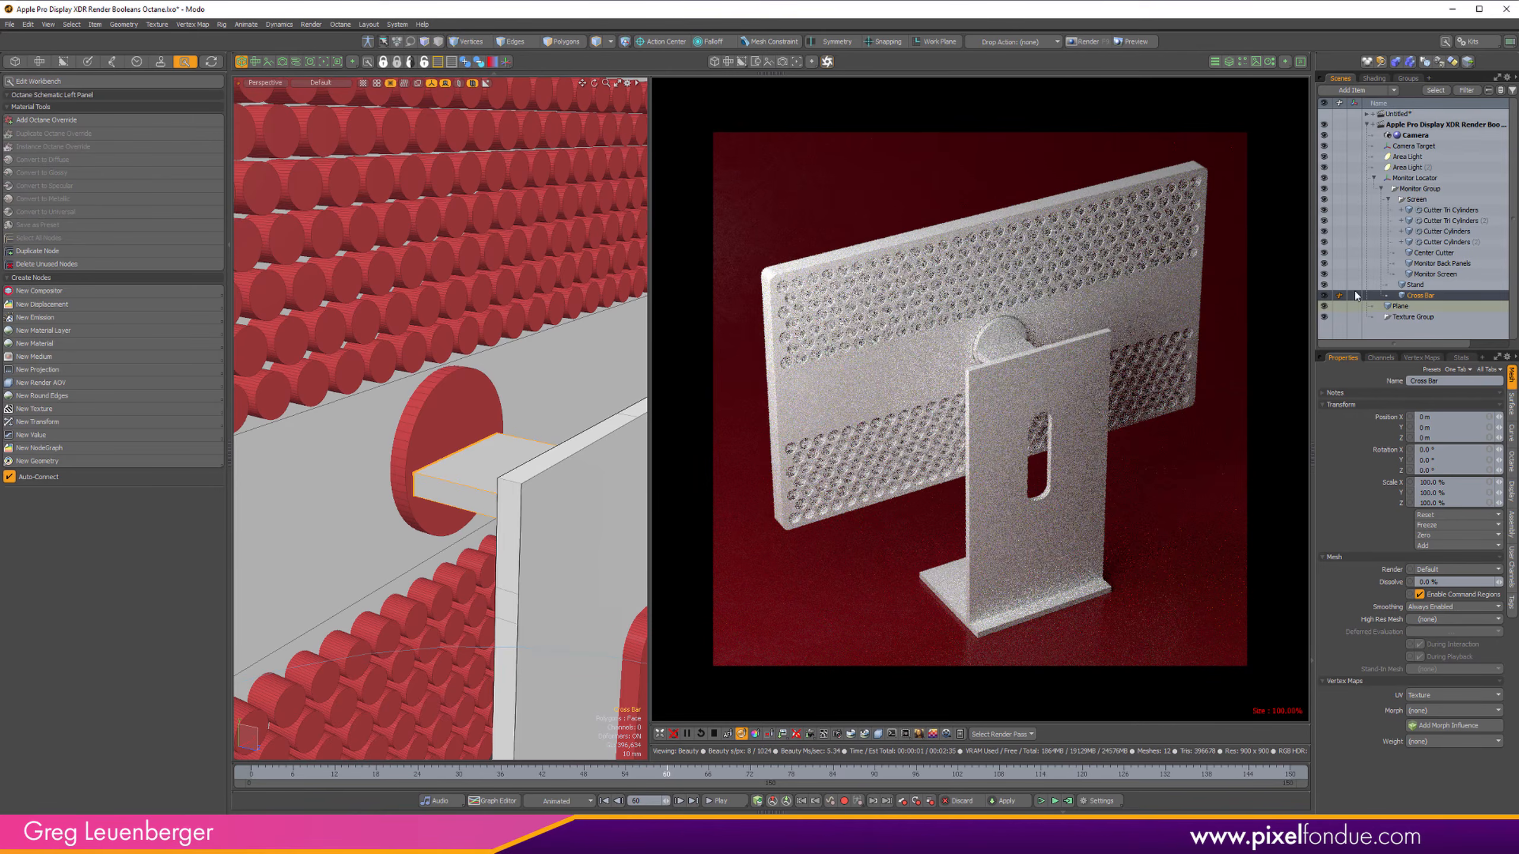
Step: Inspect the Glossy Material node behind the Cross Bar's Octane override in the schematic, and return to the 3D view
left_click(1389, 79)
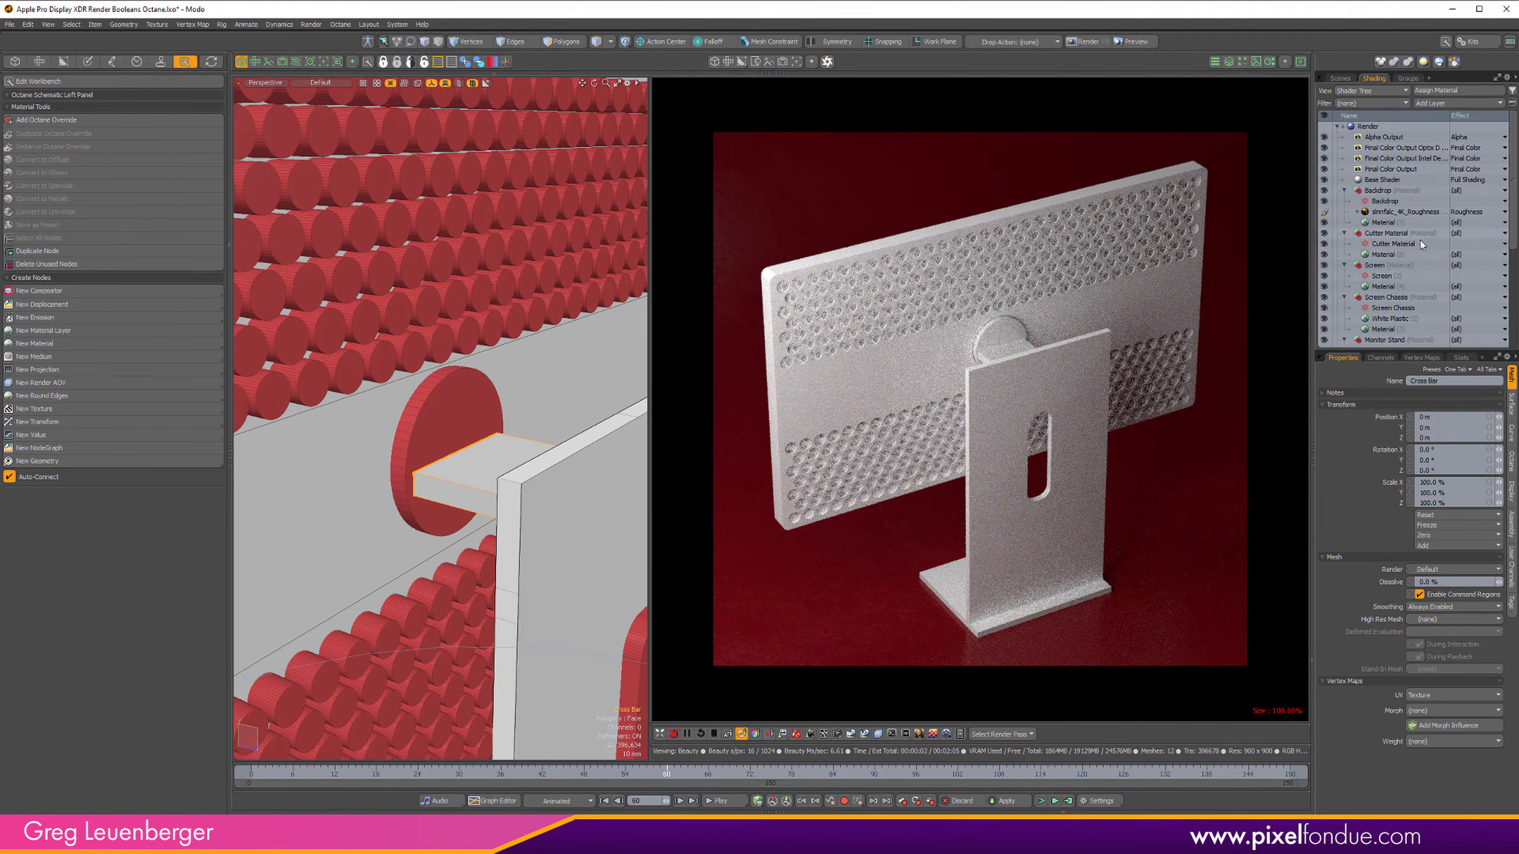
scroll(1502, 272, "down", 3)
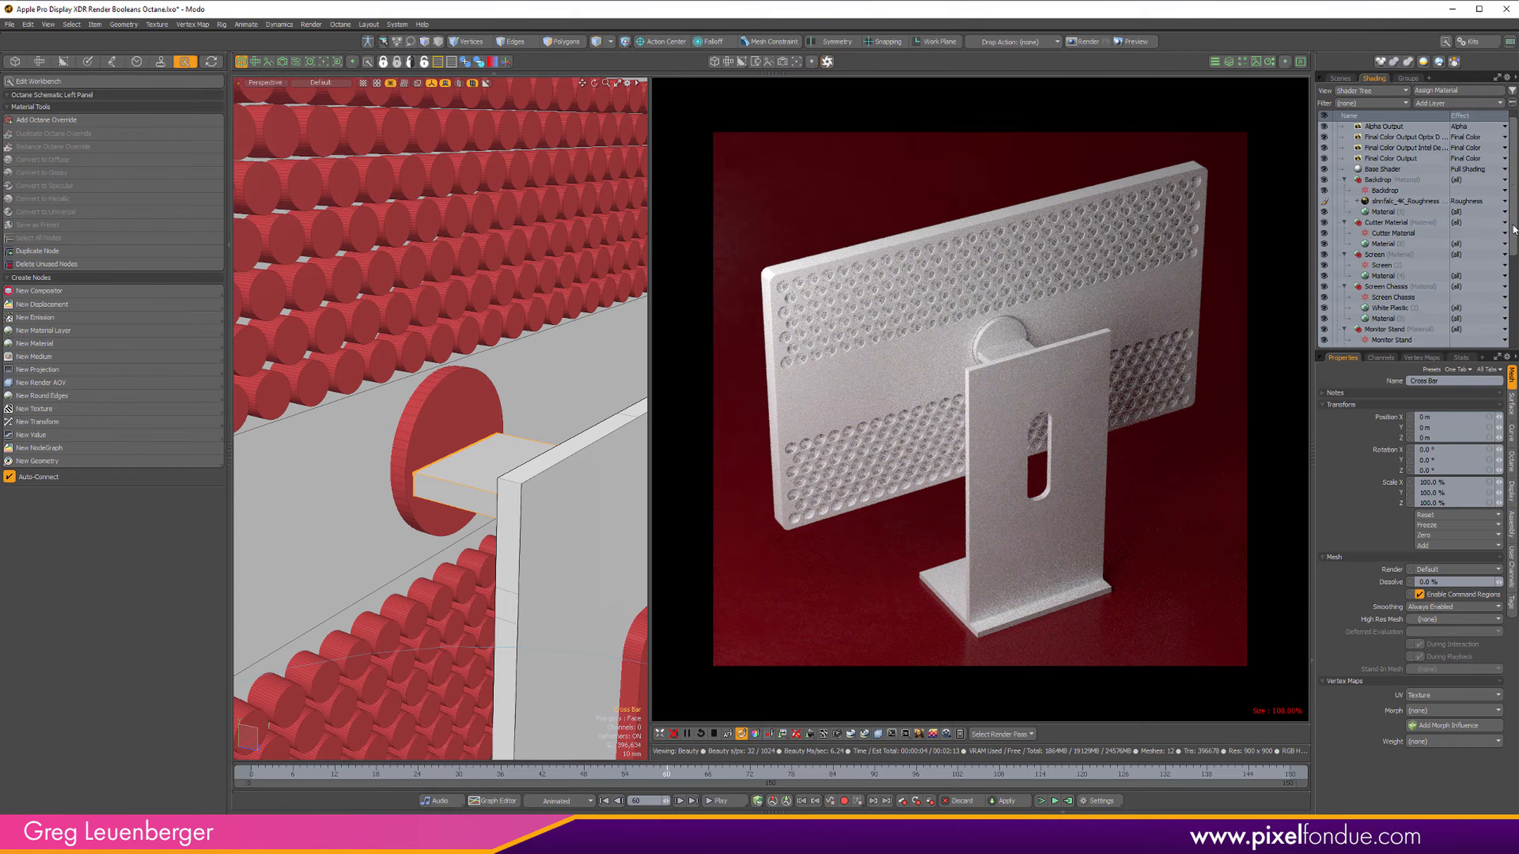
scroll(1502, 272, "down", 1)
left_click(1385, 286)
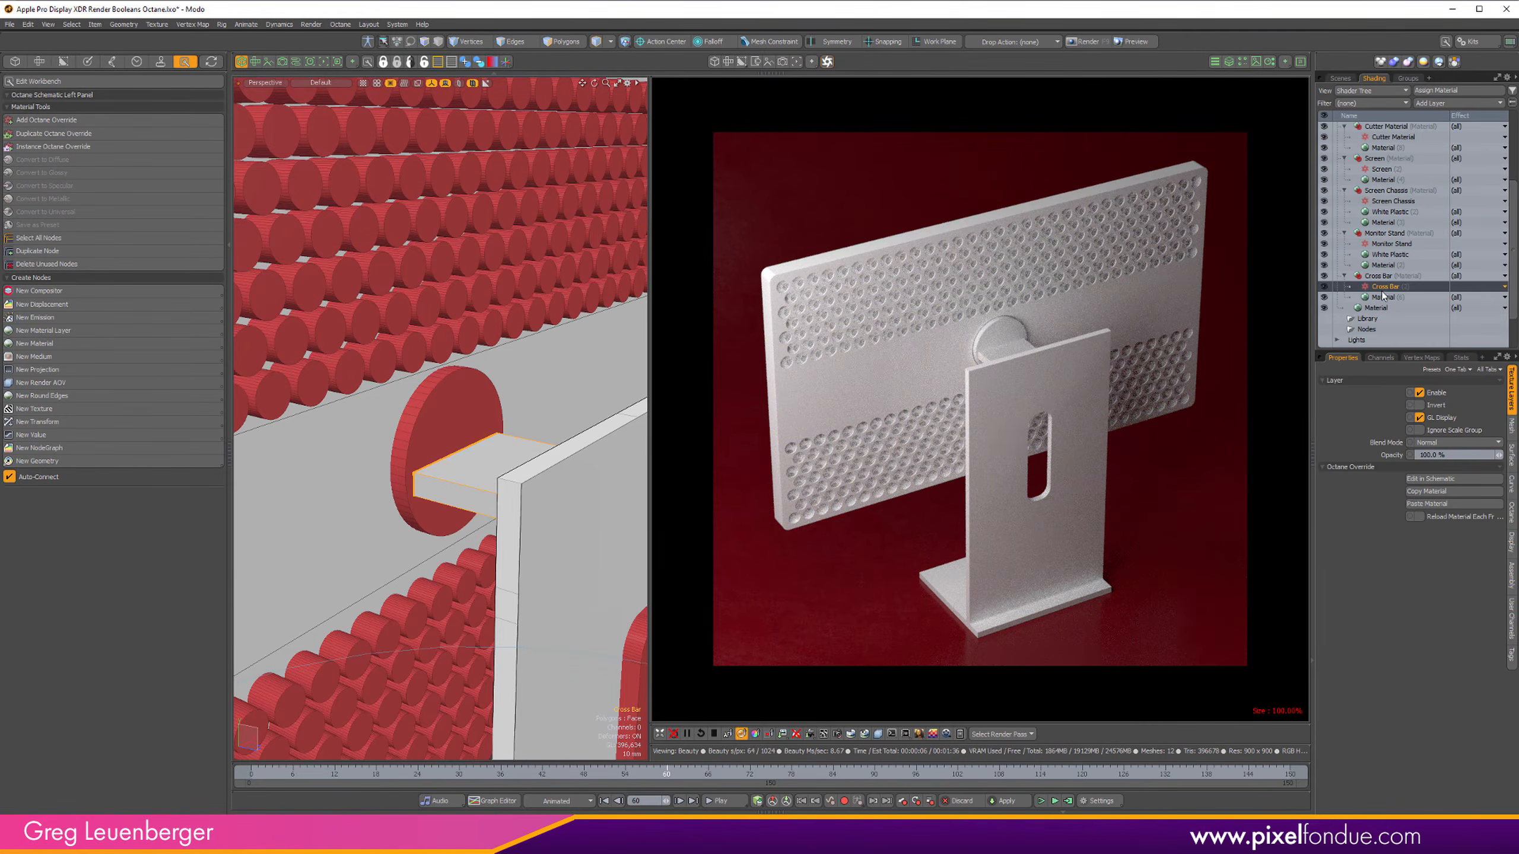
left_click(295, 63)
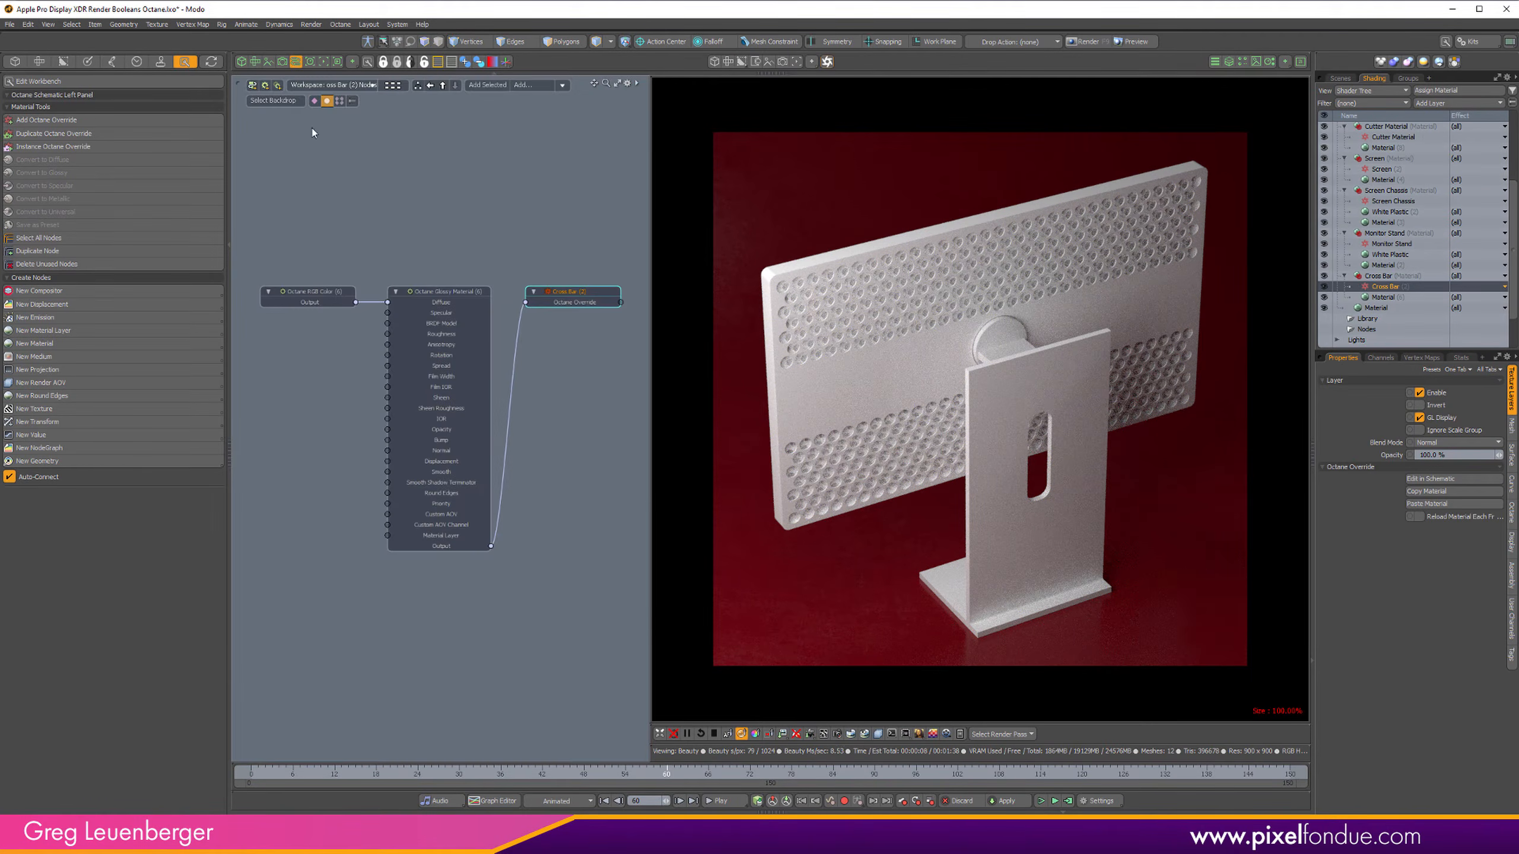
left_click(443, 293)
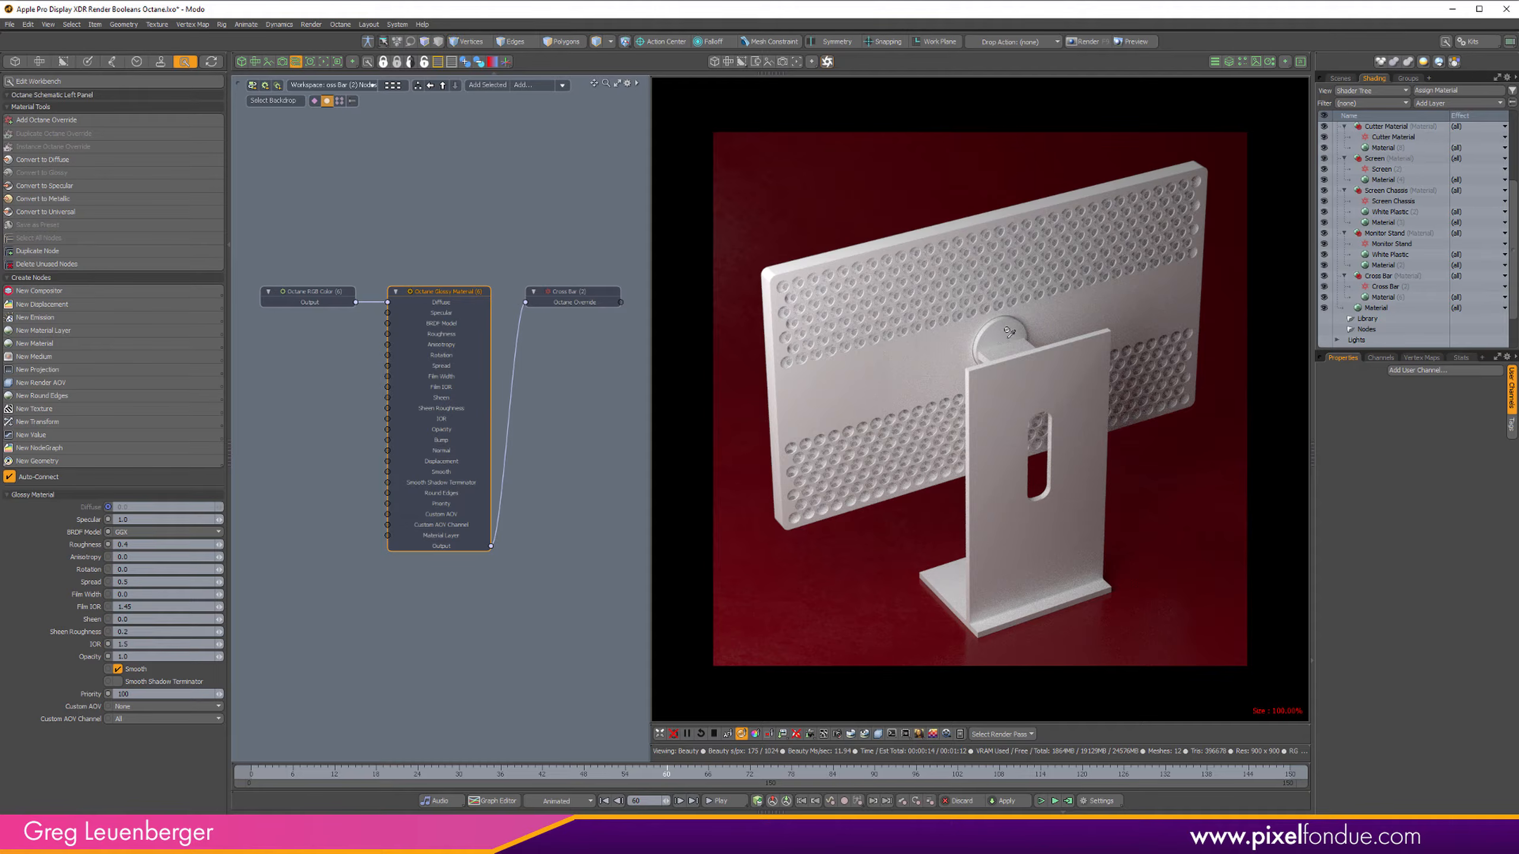
left_click(241, 62)
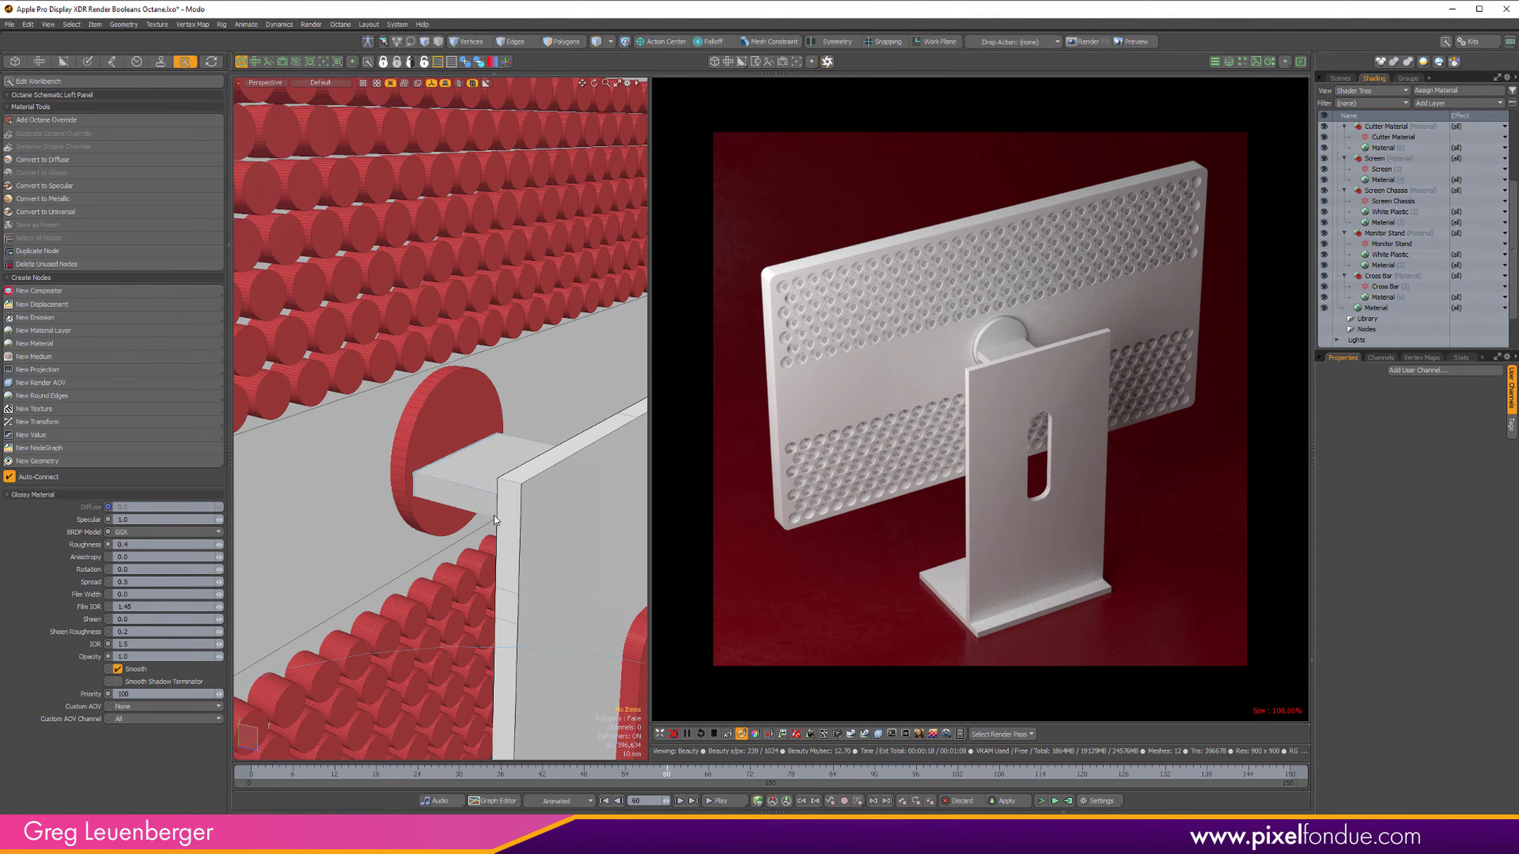
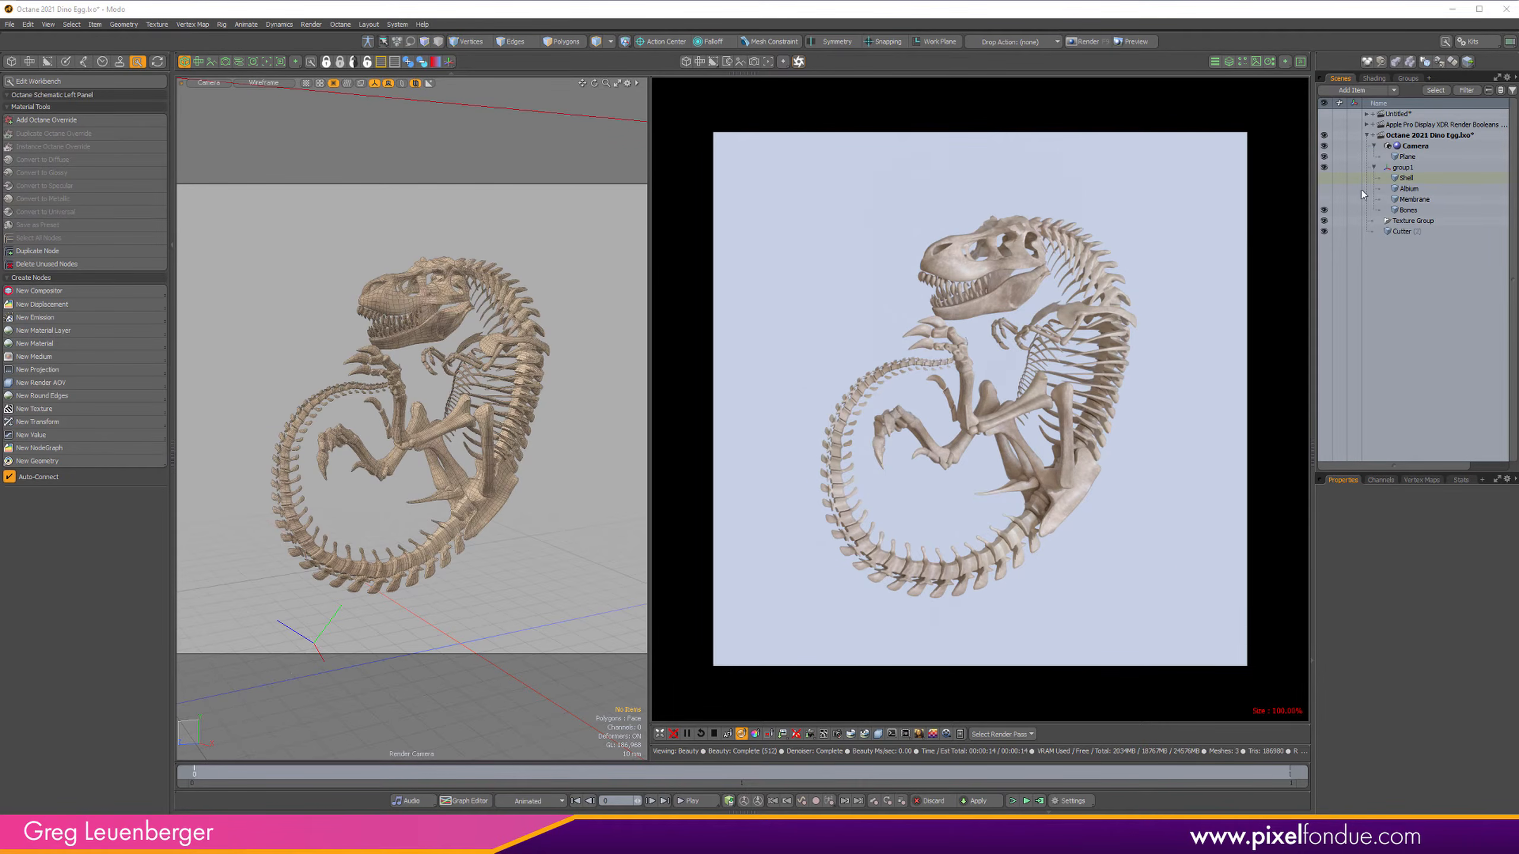
Step: Show the Albium and Shell meshes around the dinosaur skeleton in the Dino Egg scene
left_click(1328, 189)
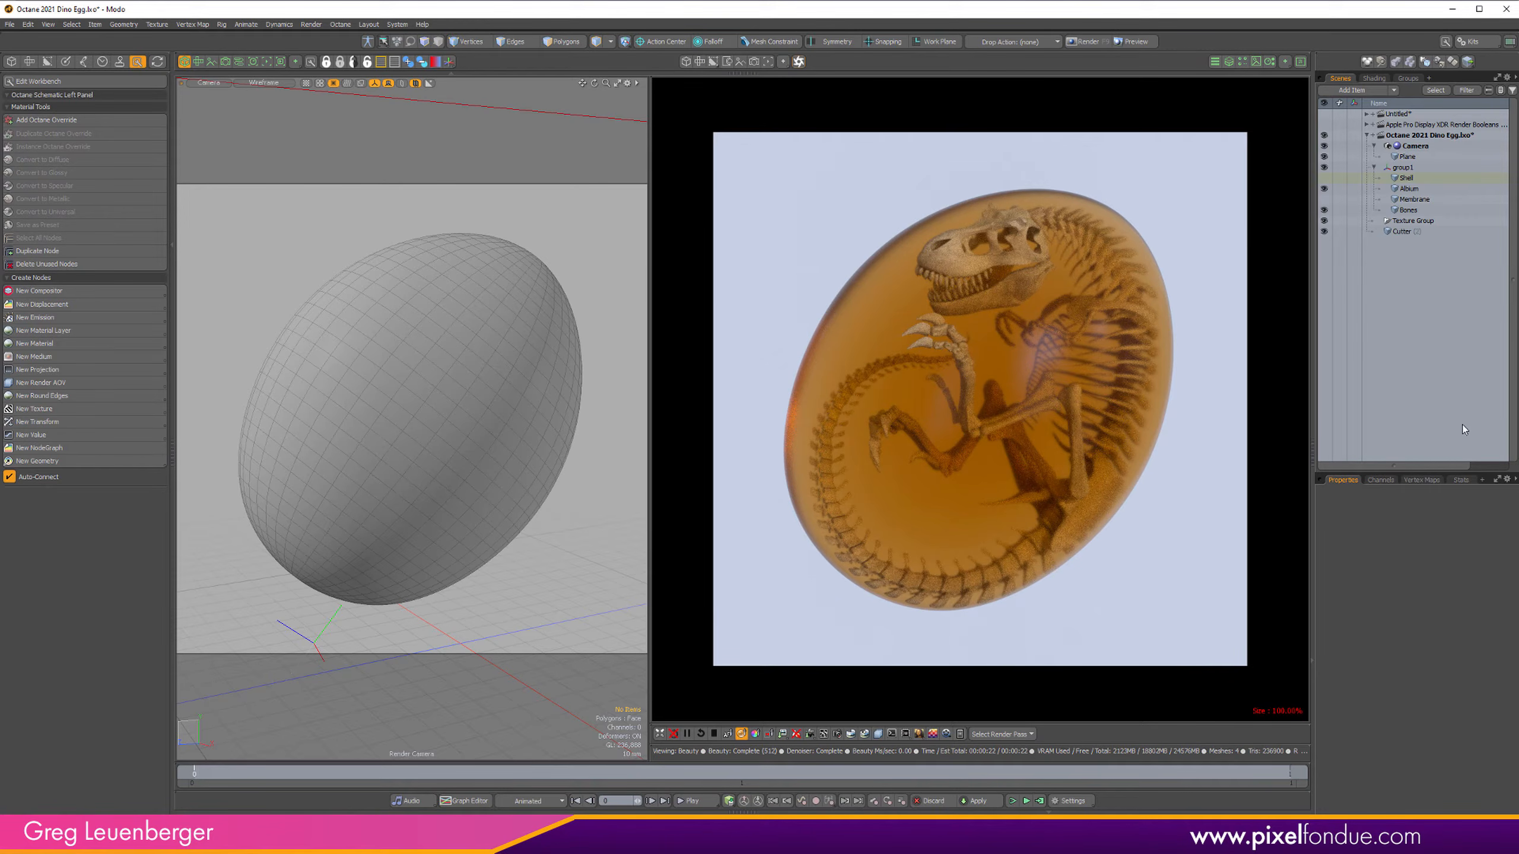
left_click(1323, 177)
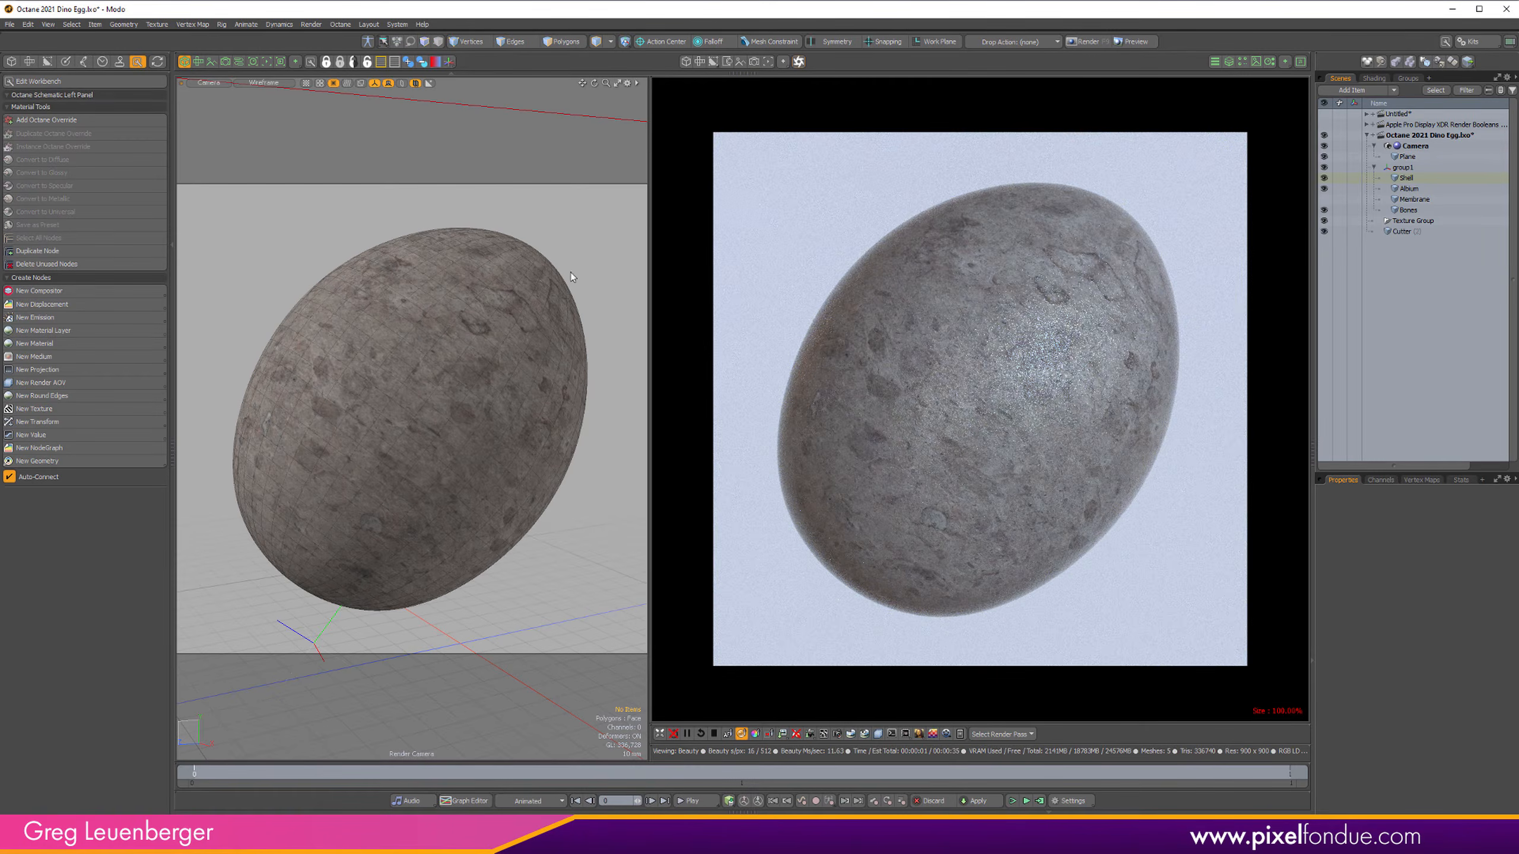
Step: Switch the modeling viewport to a perspective view with Wire shading
key("z")
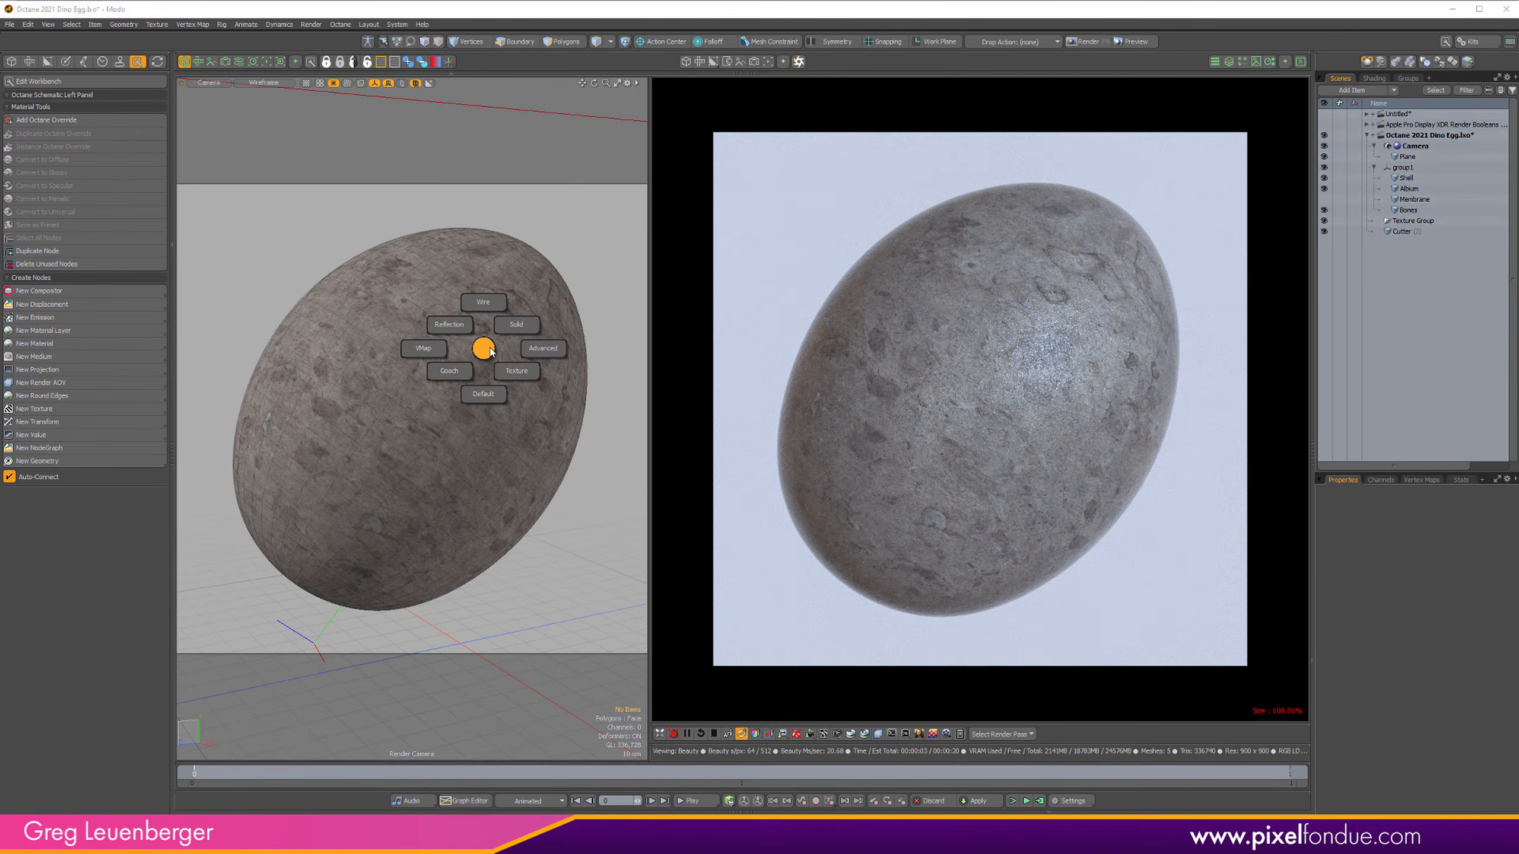
key("ctrl+space")
left_click(512, 323)
key("ctrl+2")
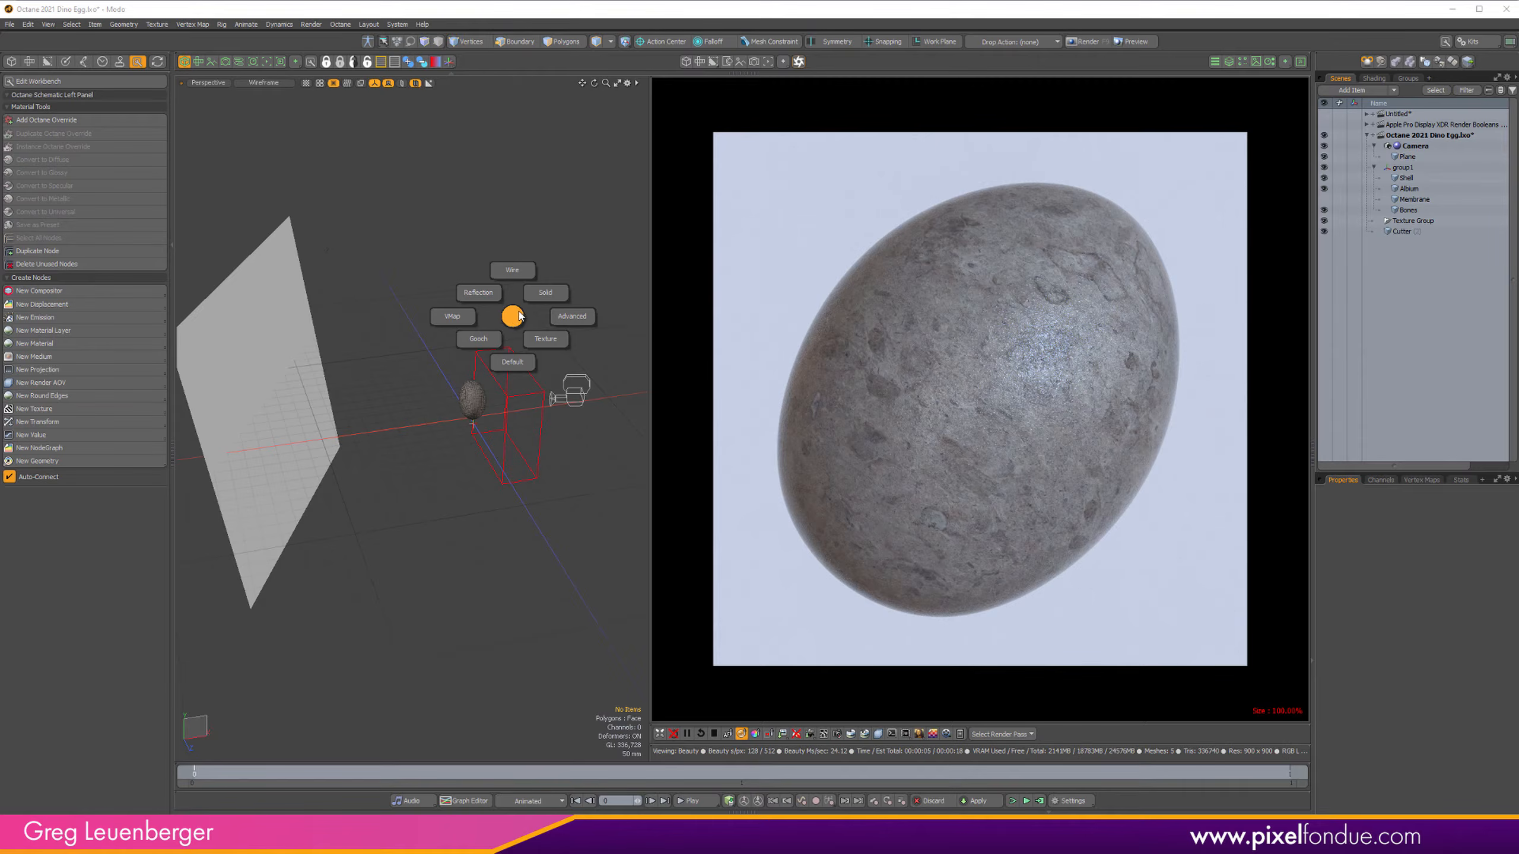
left_click(513, 275)
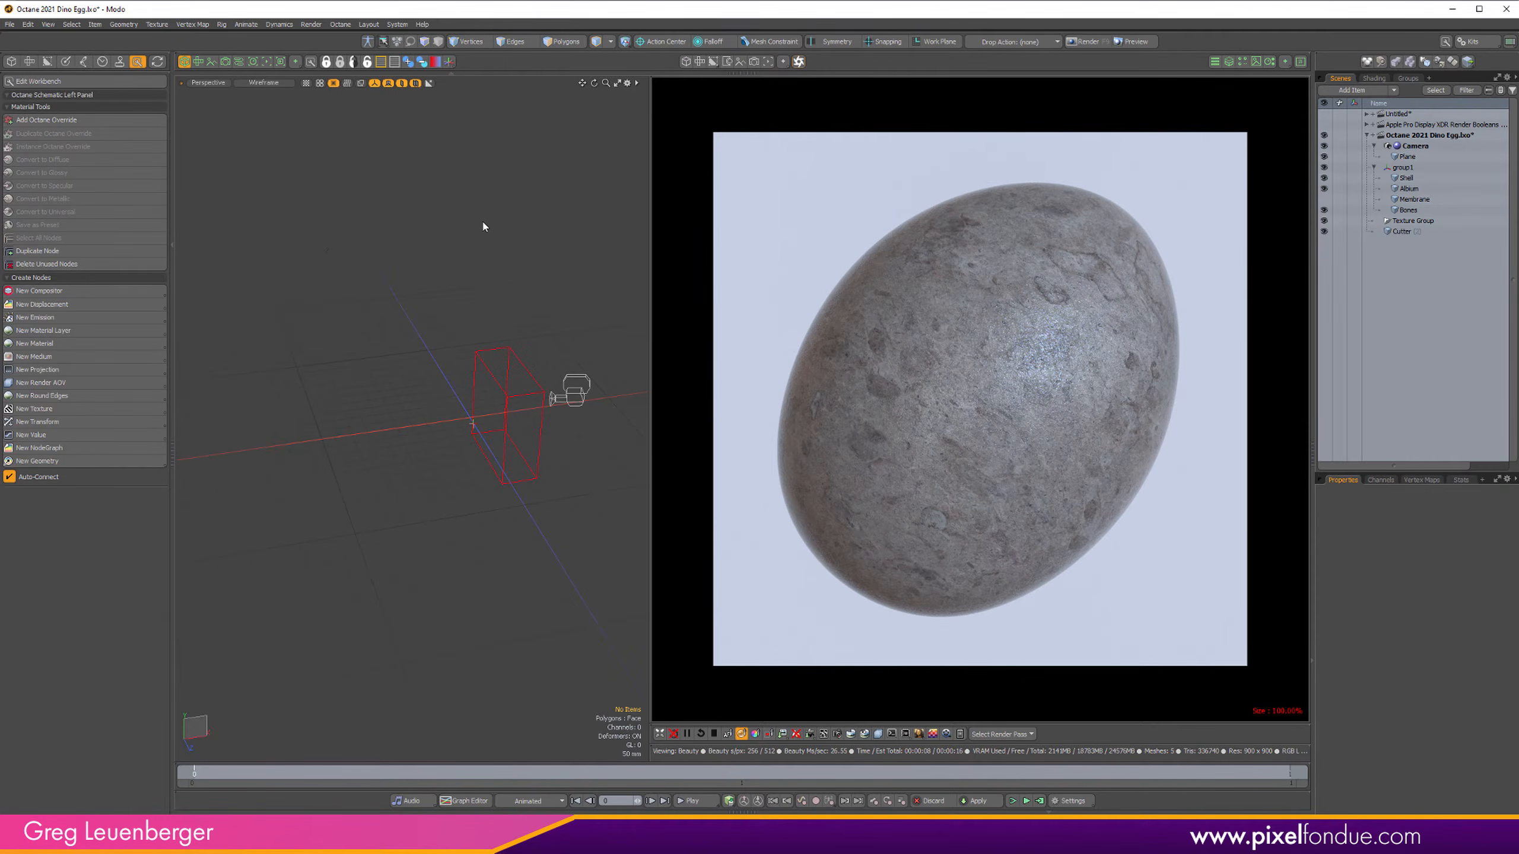
Step: Select the Shell mesh and view the upper part of its wireframe up close in the Right view
left_click(1412, 179)
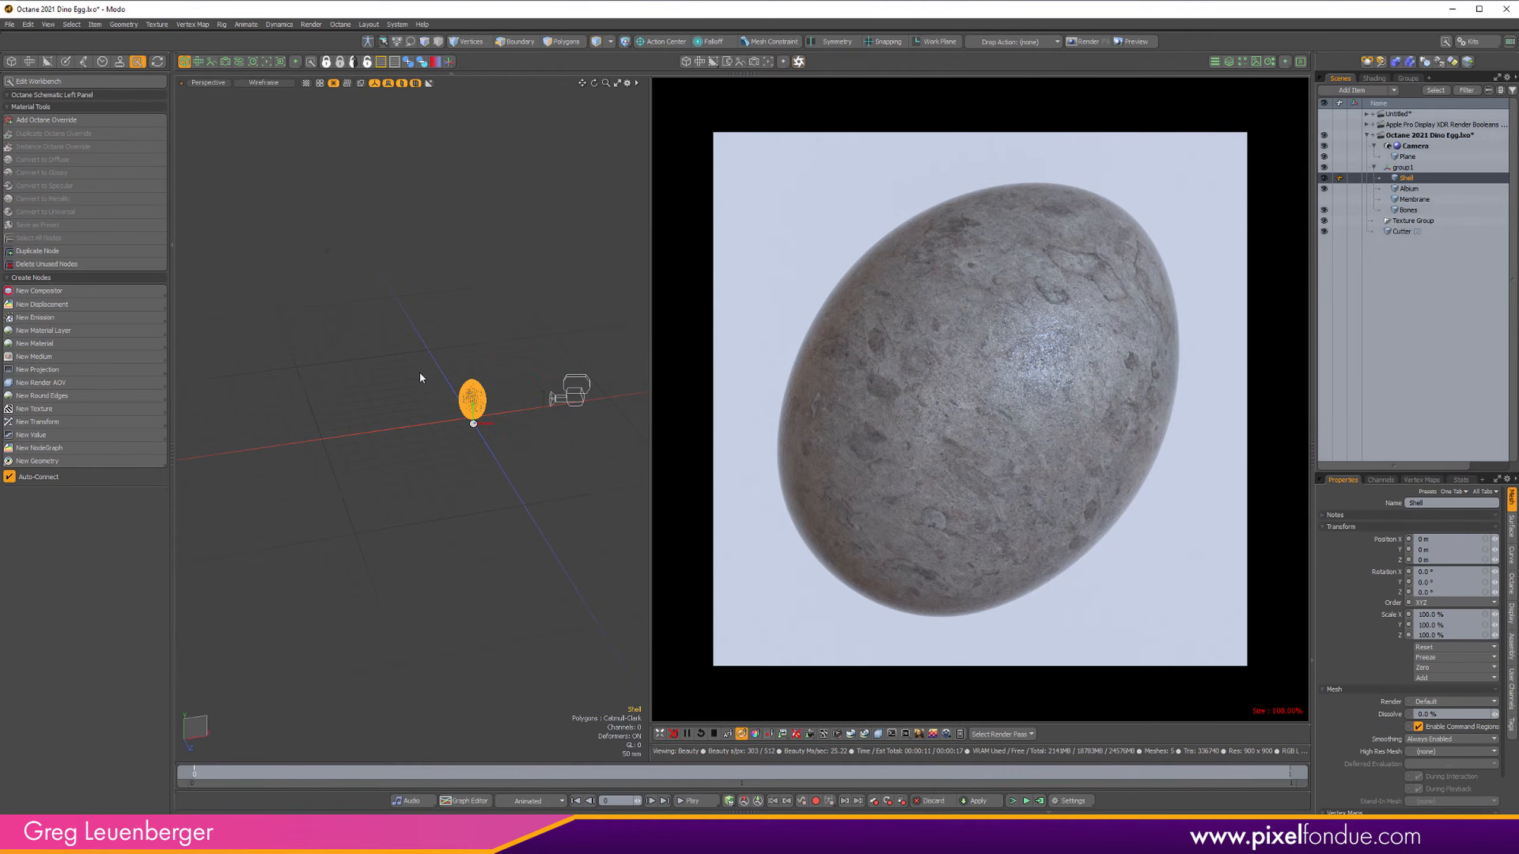
key("ctrl+space")
left_click(509, 364)
scroll(421, 383, "up", 6)
left_click_drag(421, 383, 519, 407, "alt+shift")
scroll(394, 353, "up", 6)
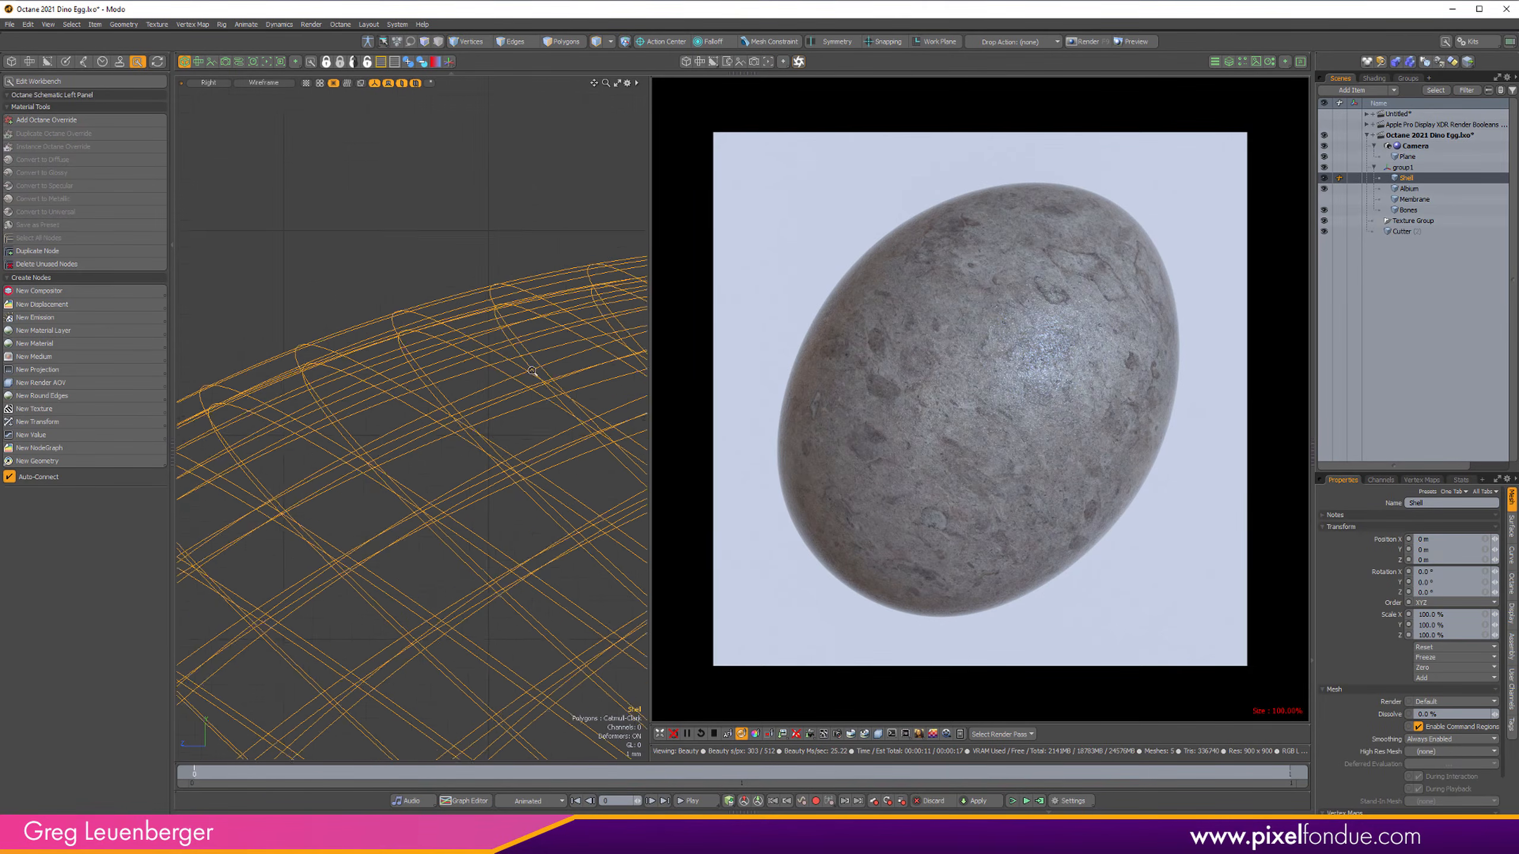
Step: Select the adjacent outer and inner edge loops of the Shell mesh to examine its wall thickness
key("3")
mouse_move(364, 308)
left_mouse_down()
mouse_move(392, 375)
mouse_move(350, 389)
mouse_move(378, 363)
mouse_move(458, 358)
left_mouse_up()
key("2")
double_click(343, 359)
scroll(400, 376, "up", 5)
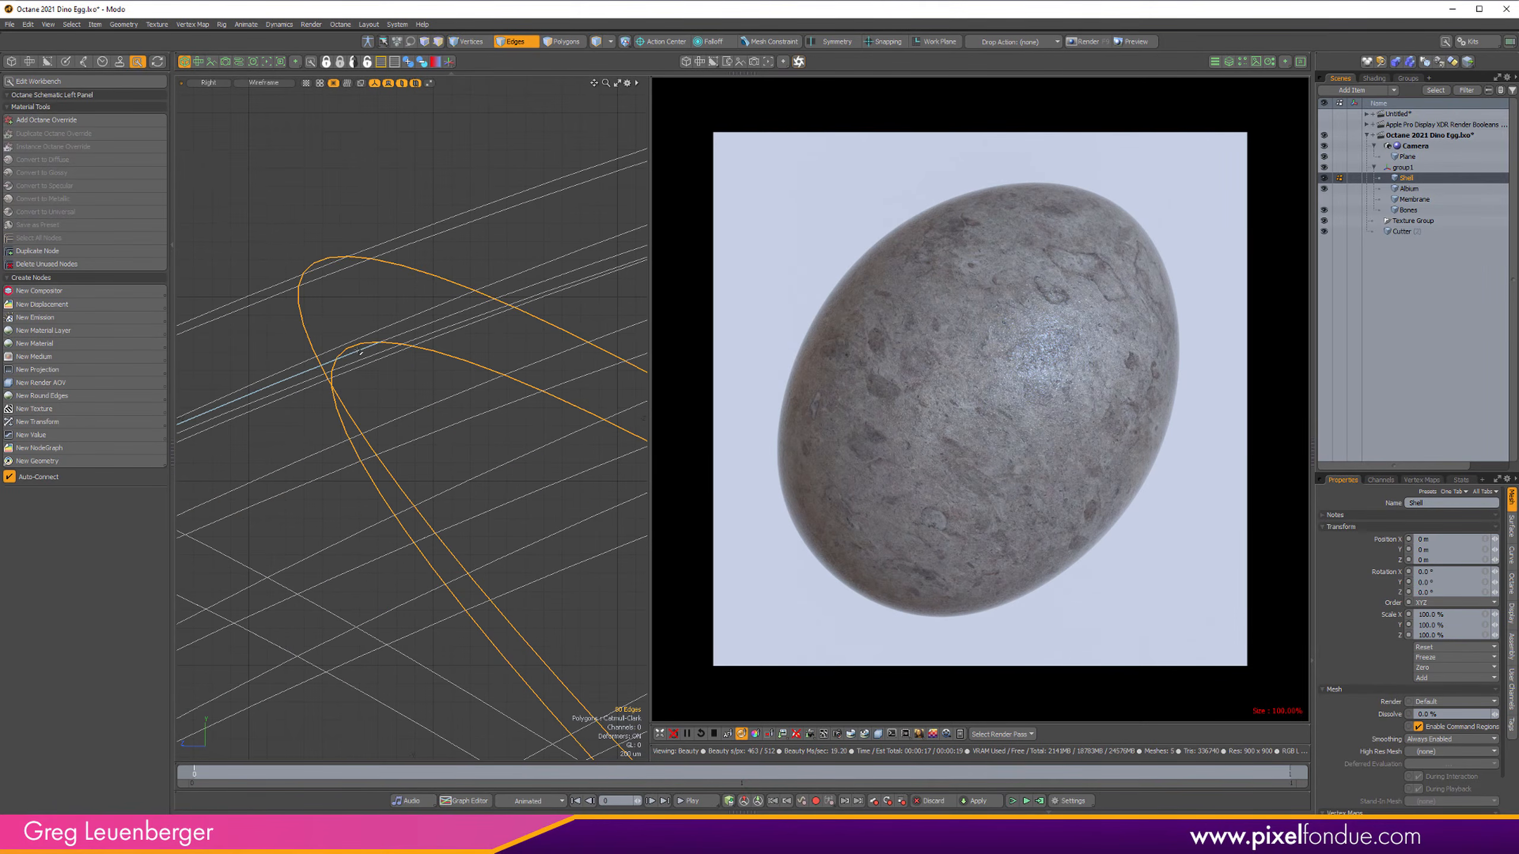
scroll(443, 350, "down", 4)
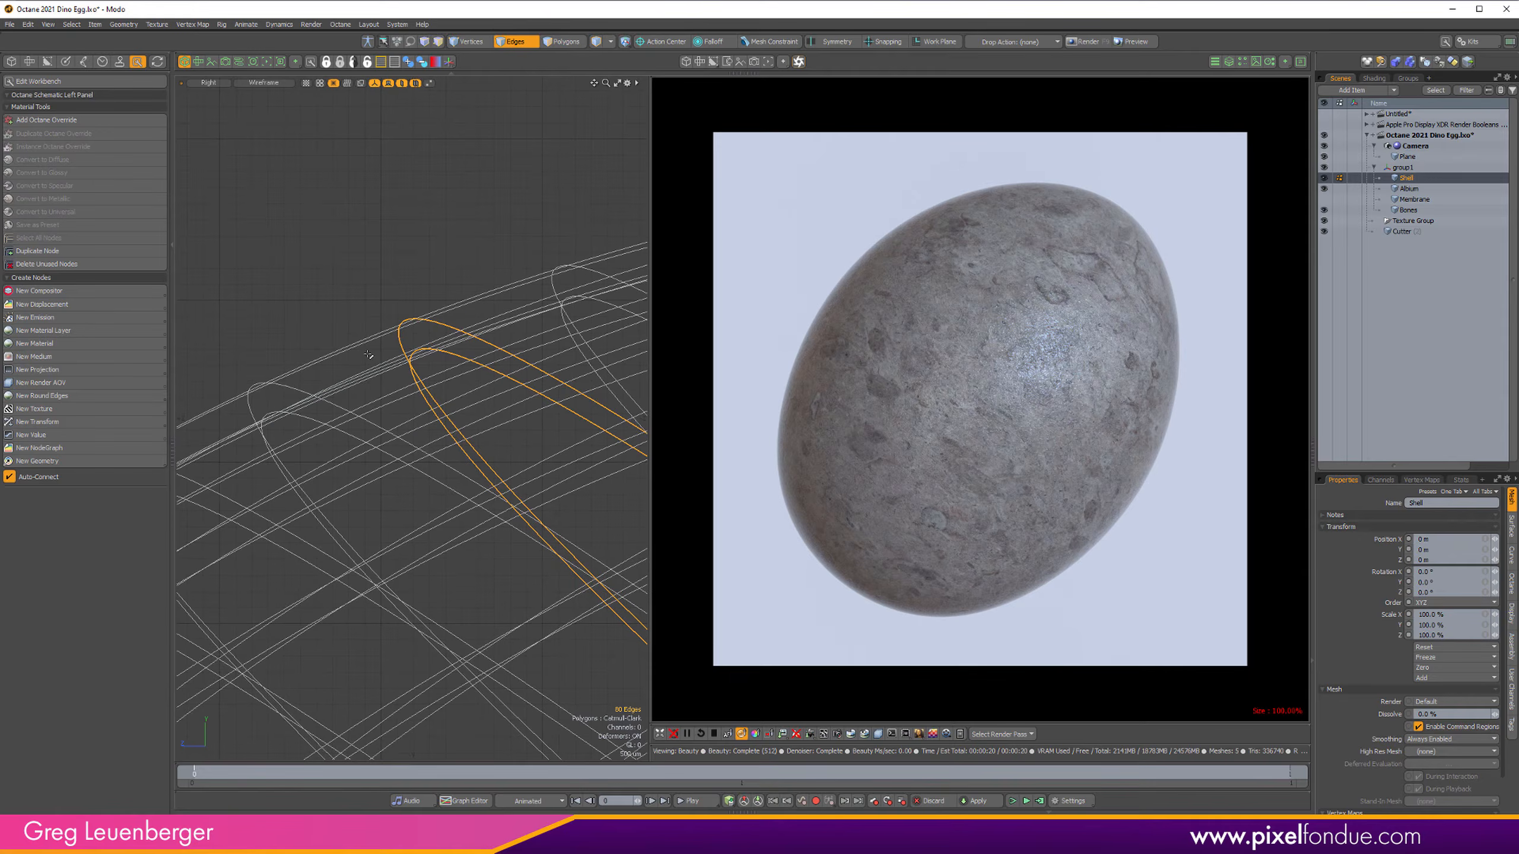
scroll(536, 428, "down", 4)
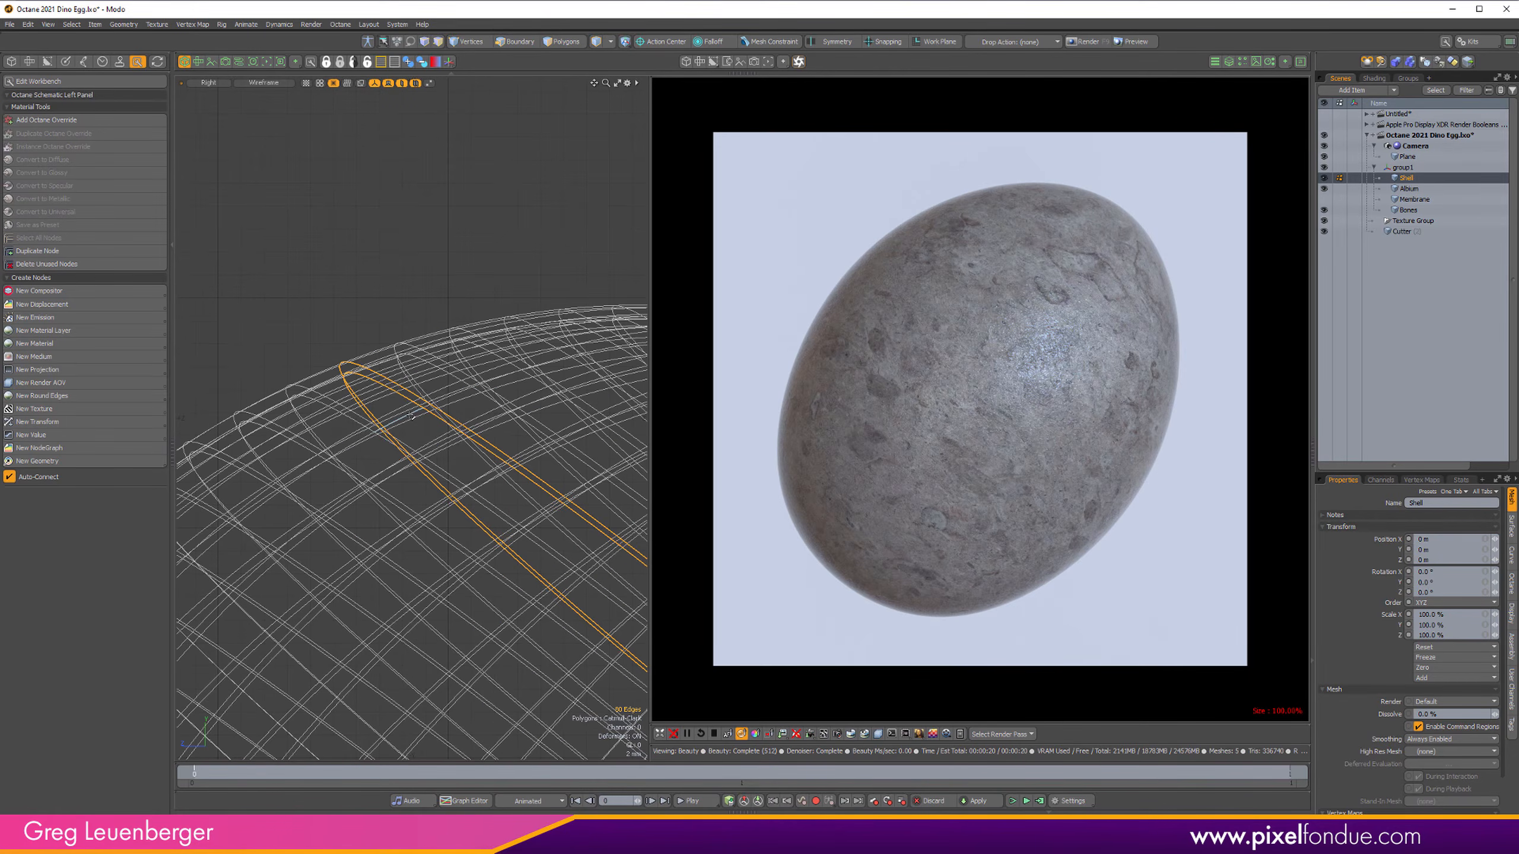
Step: Switch the modeling viewport to Advanced shading in the Top view, framing the whole egg and the cutter box
key("ctrl+grave")
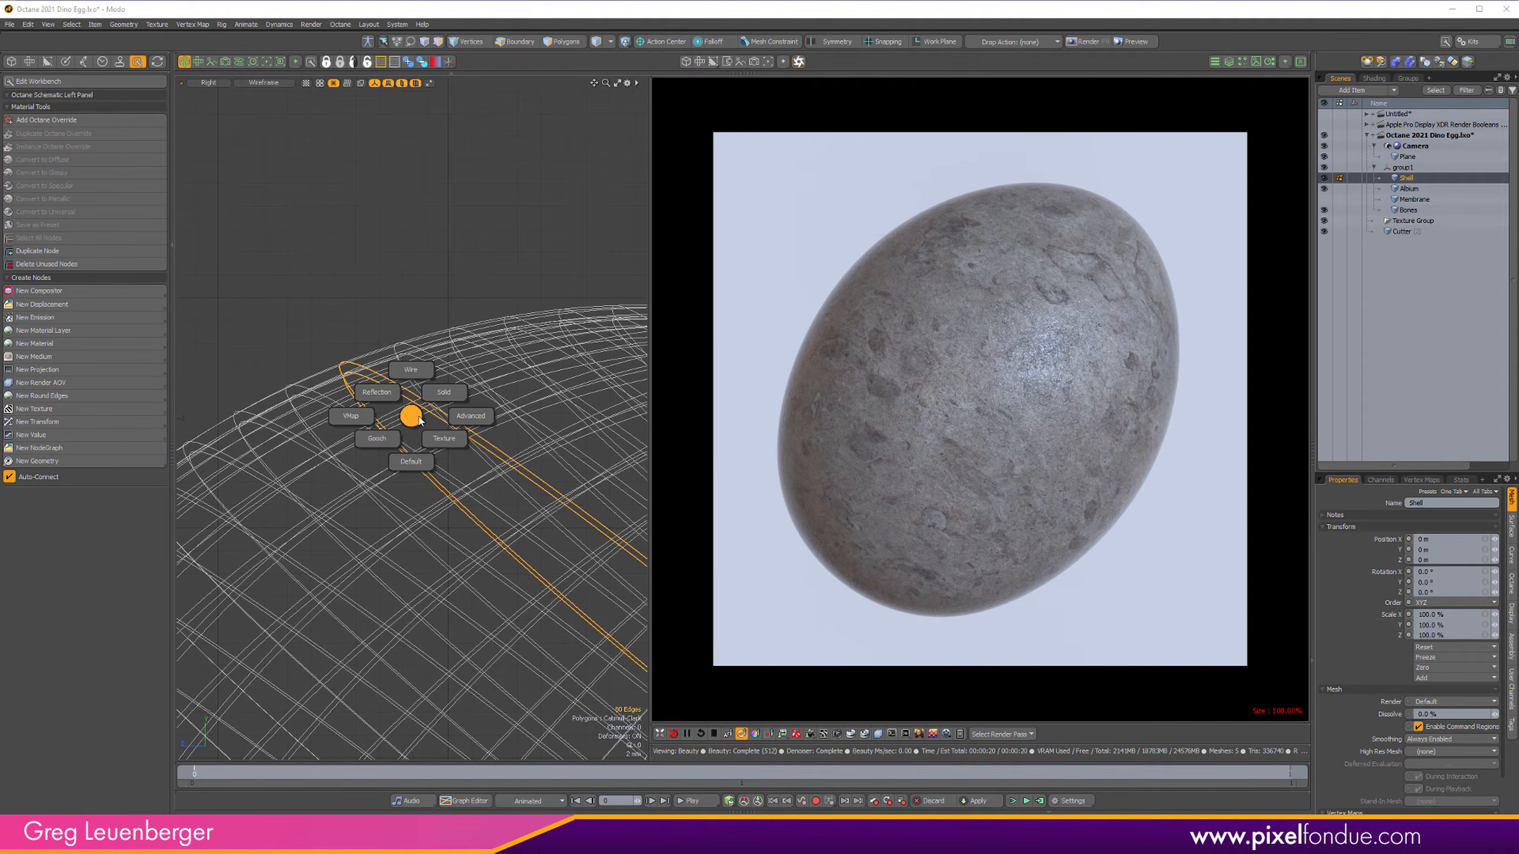
left_click(470, 416)
scroll(432, 402, "down", 6)
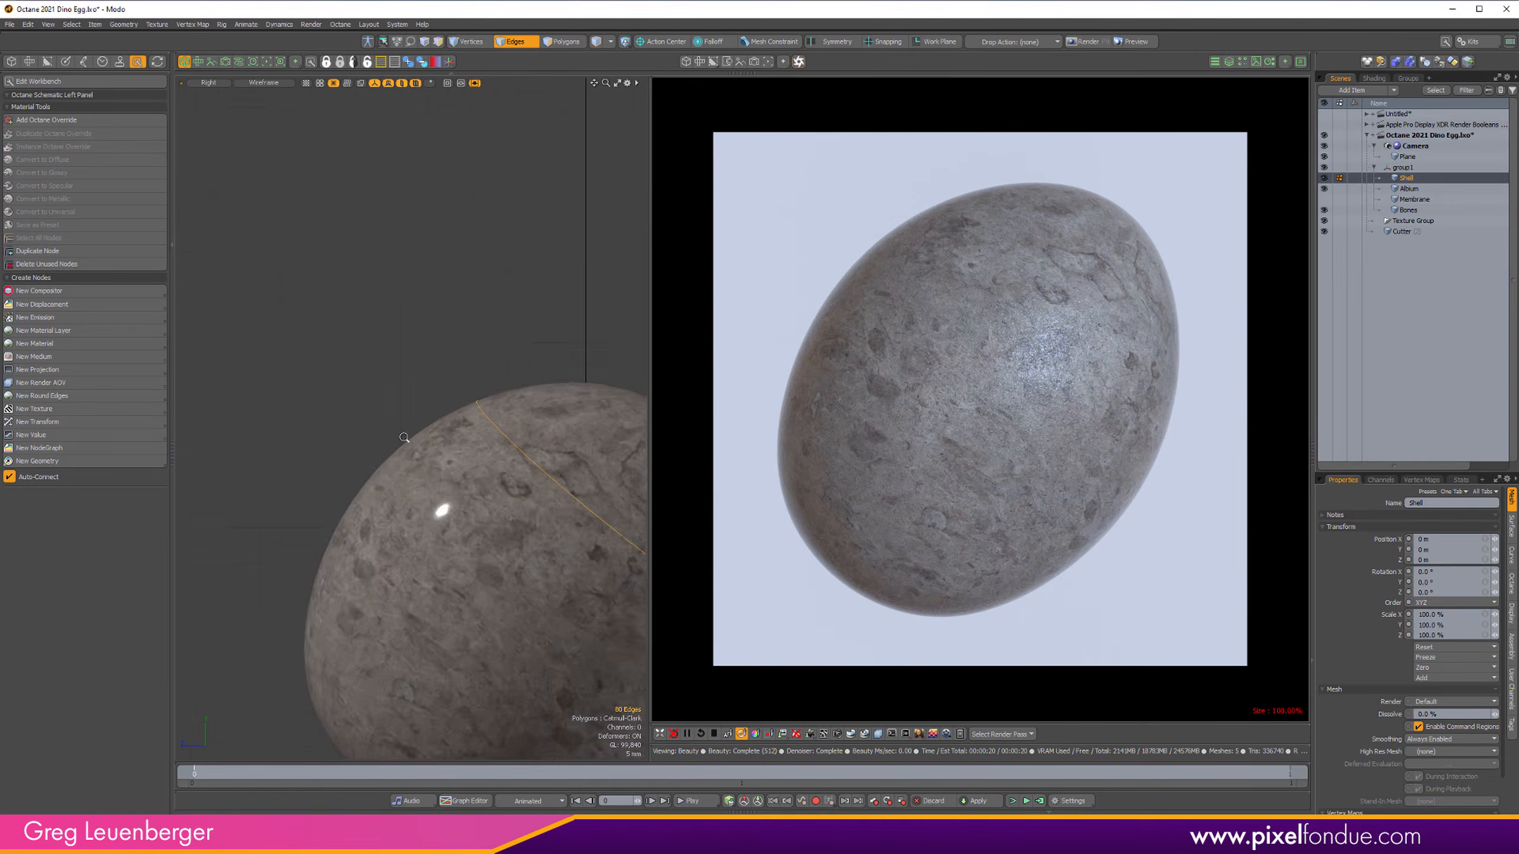
left_click(480, 324)
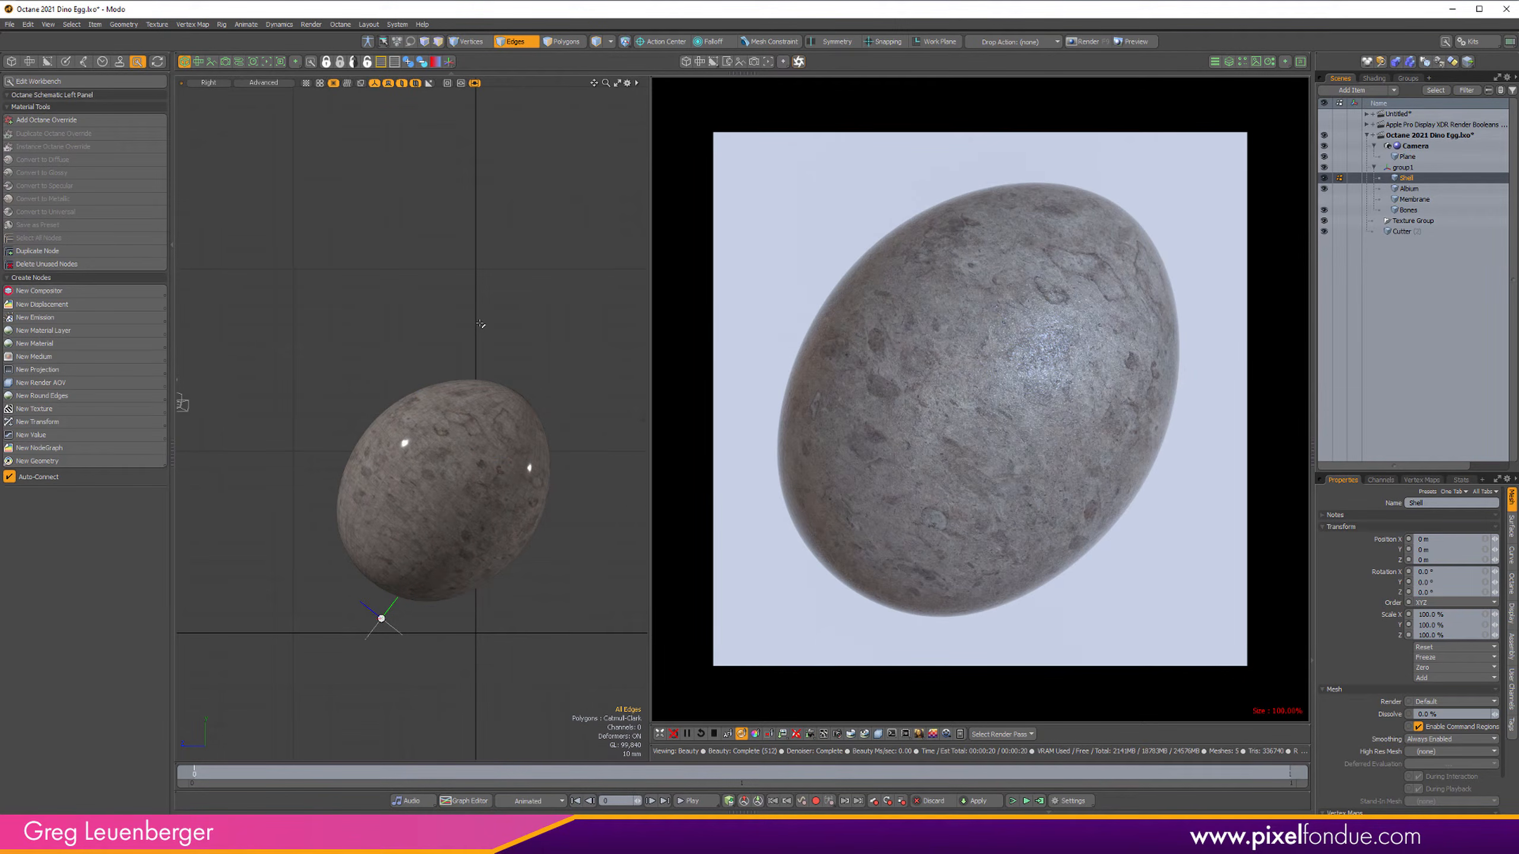
key("ctrl+space")
left_click(434, 367)
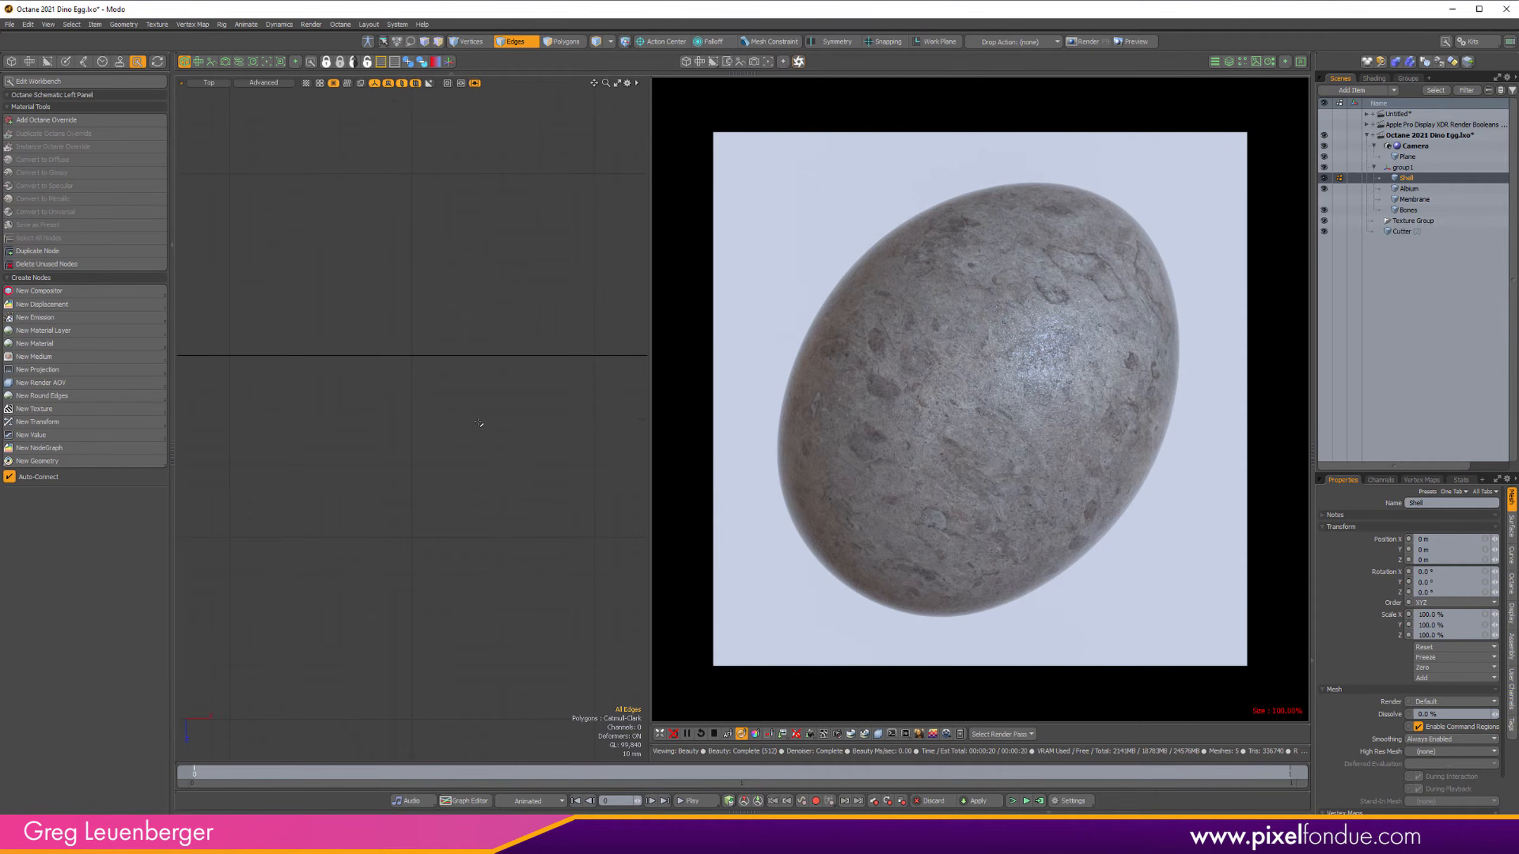
left_click_drag(502, 426, 340, 459, "ctrl+alt")
mouse_move(592, 437)
left_mouse_down("alt+shift")
mouse_move(441, 455)
mouse_move(476, 469)
mouse_move(482, 518)
left_mouse_up("alt+shift")
left_click(402, 83)
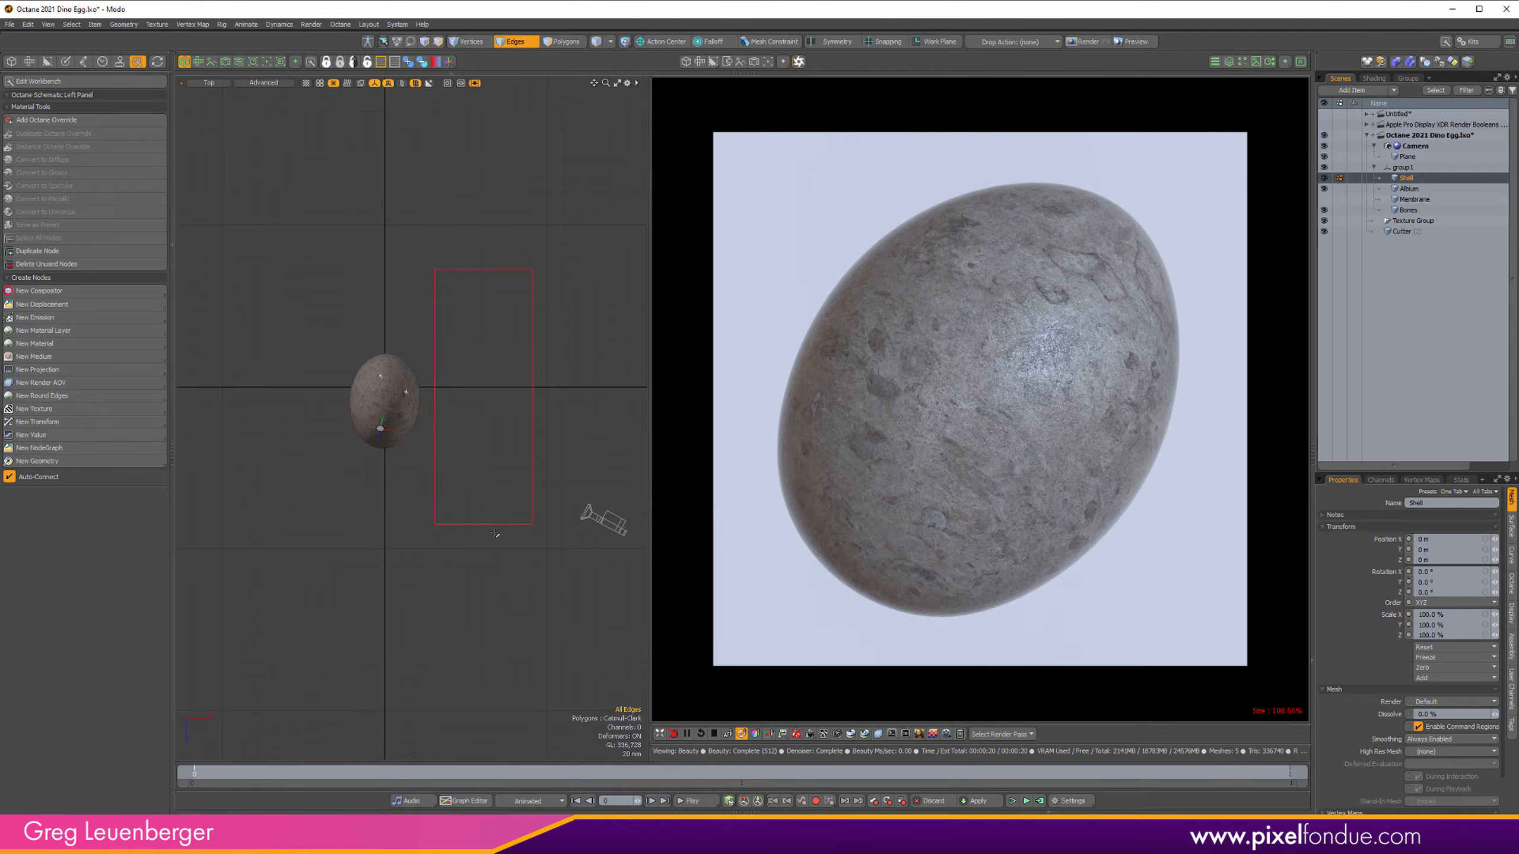
Step: Select the Cutter box and move it in X into the egg's side, to a Position X of about 91 mm
key("5")
left_click(497, 527)
left_click(513, 523)
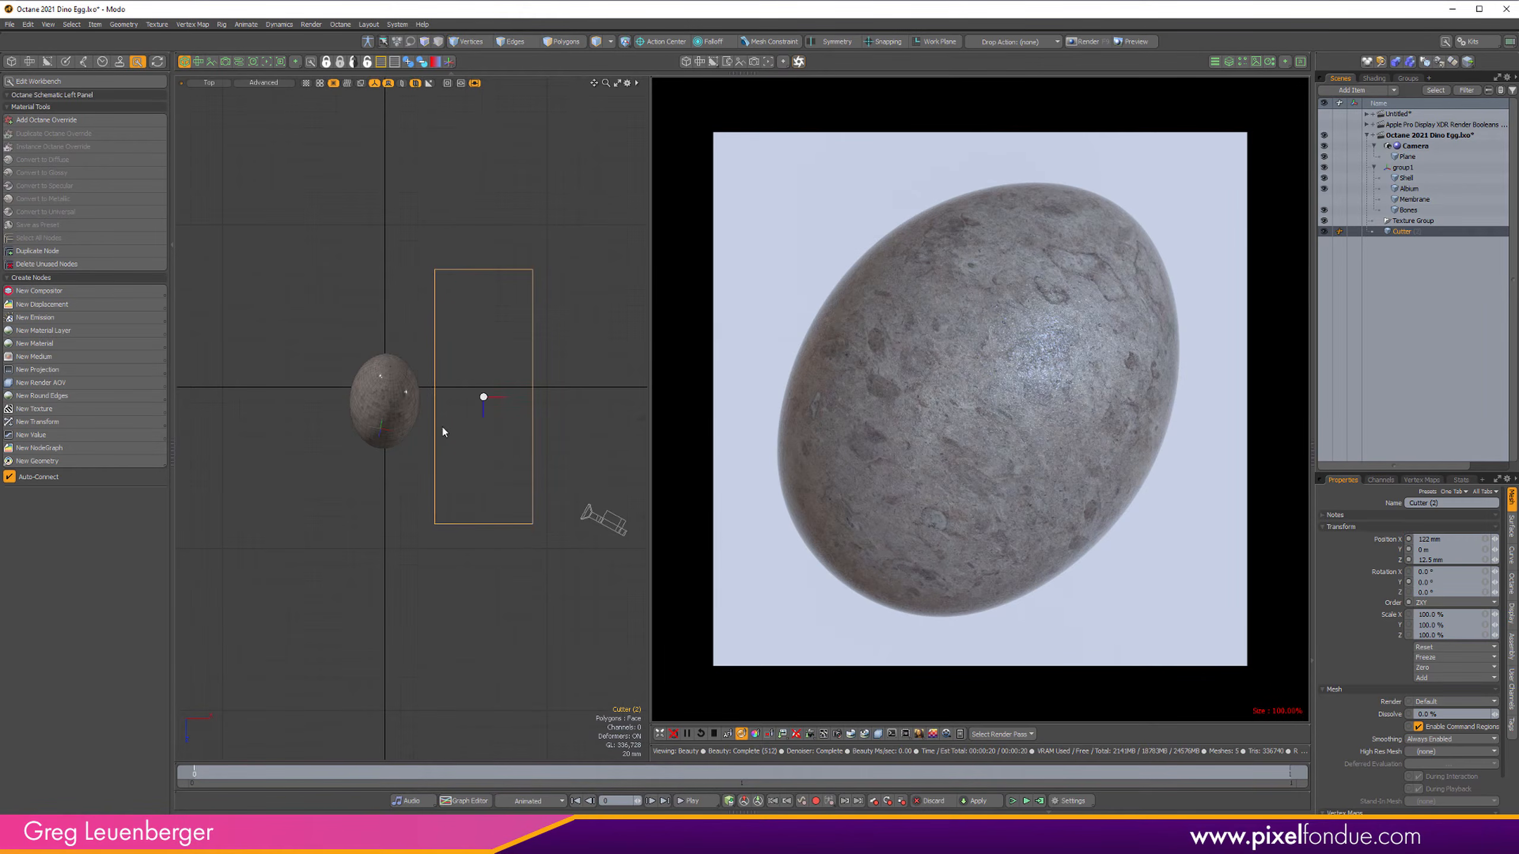
key("w")
scroll(443, 432, "up", 3)
left_click_drag(583, 397, 544, 396)
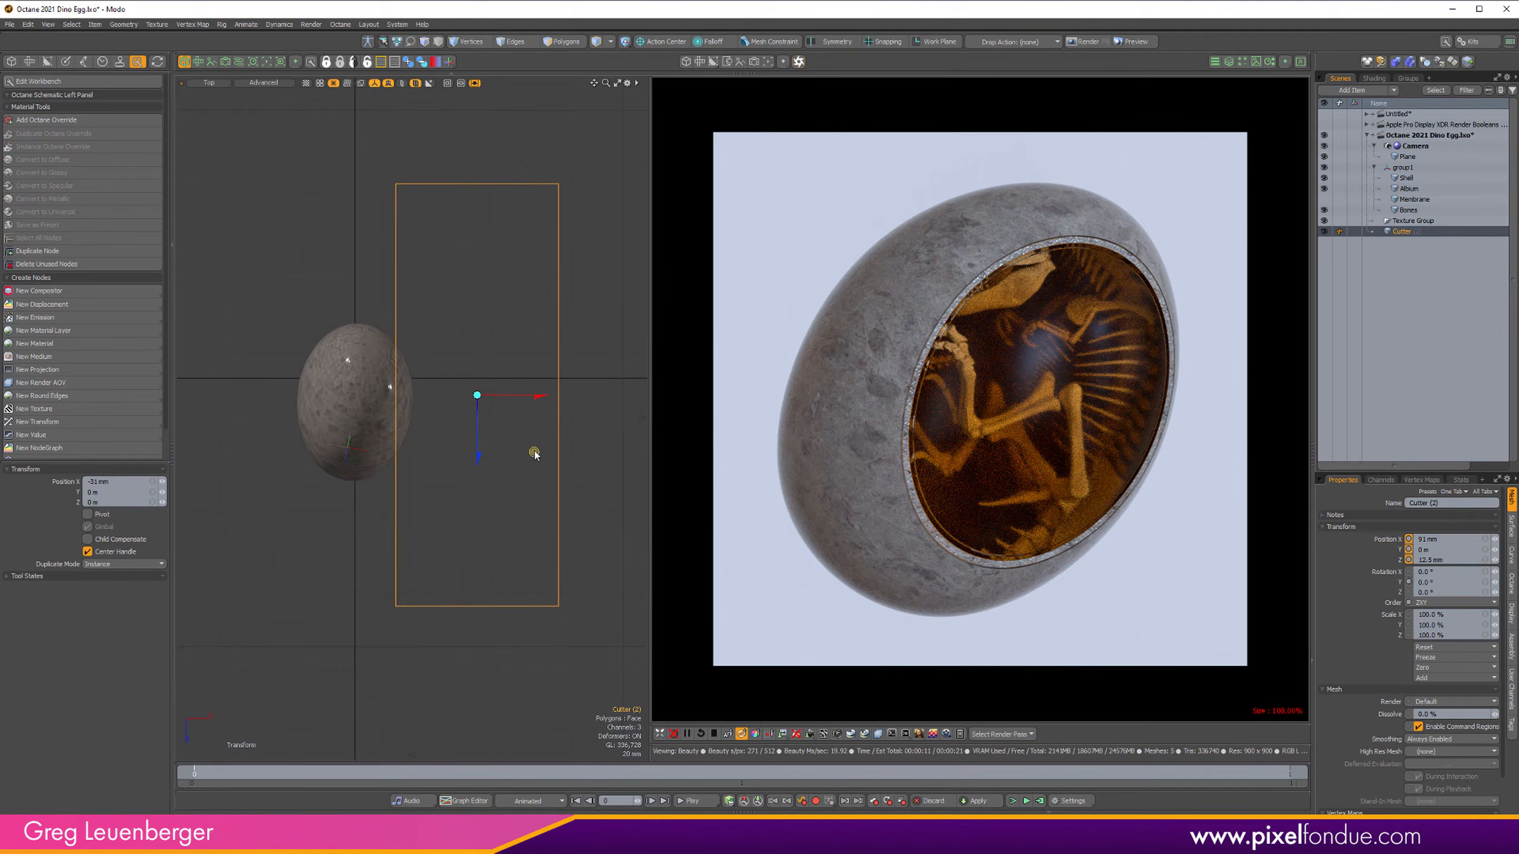
Step: Slide the Cutter through several depths of the egg, between about 64.5 and 81.5 mm in X, and back outside to 112.5 mm
left_click_drag(533, 451, 506, 455)
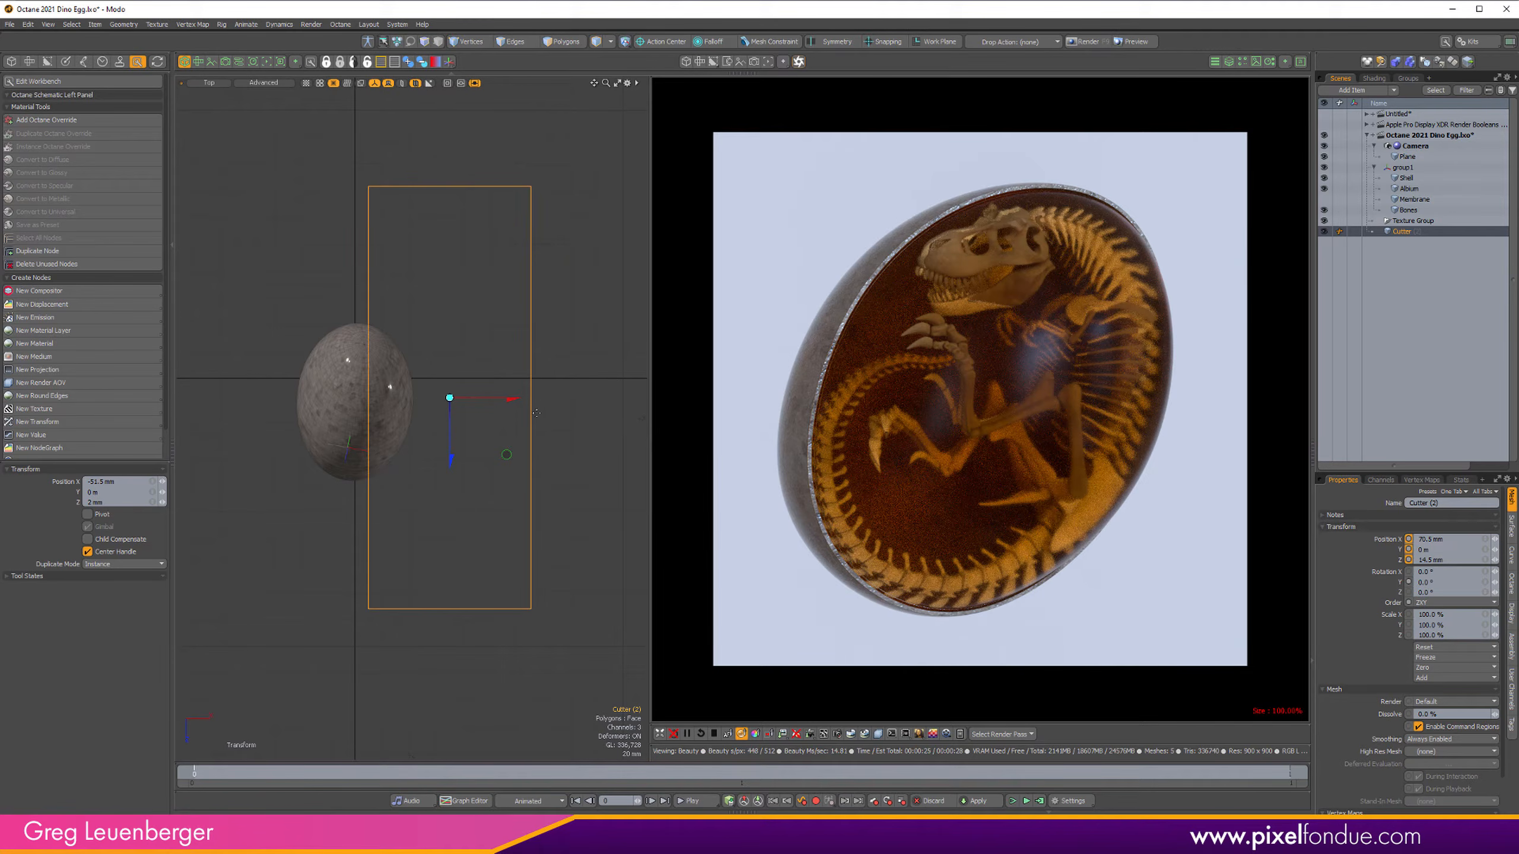
left_click_drag(514, 403, 529, 403)
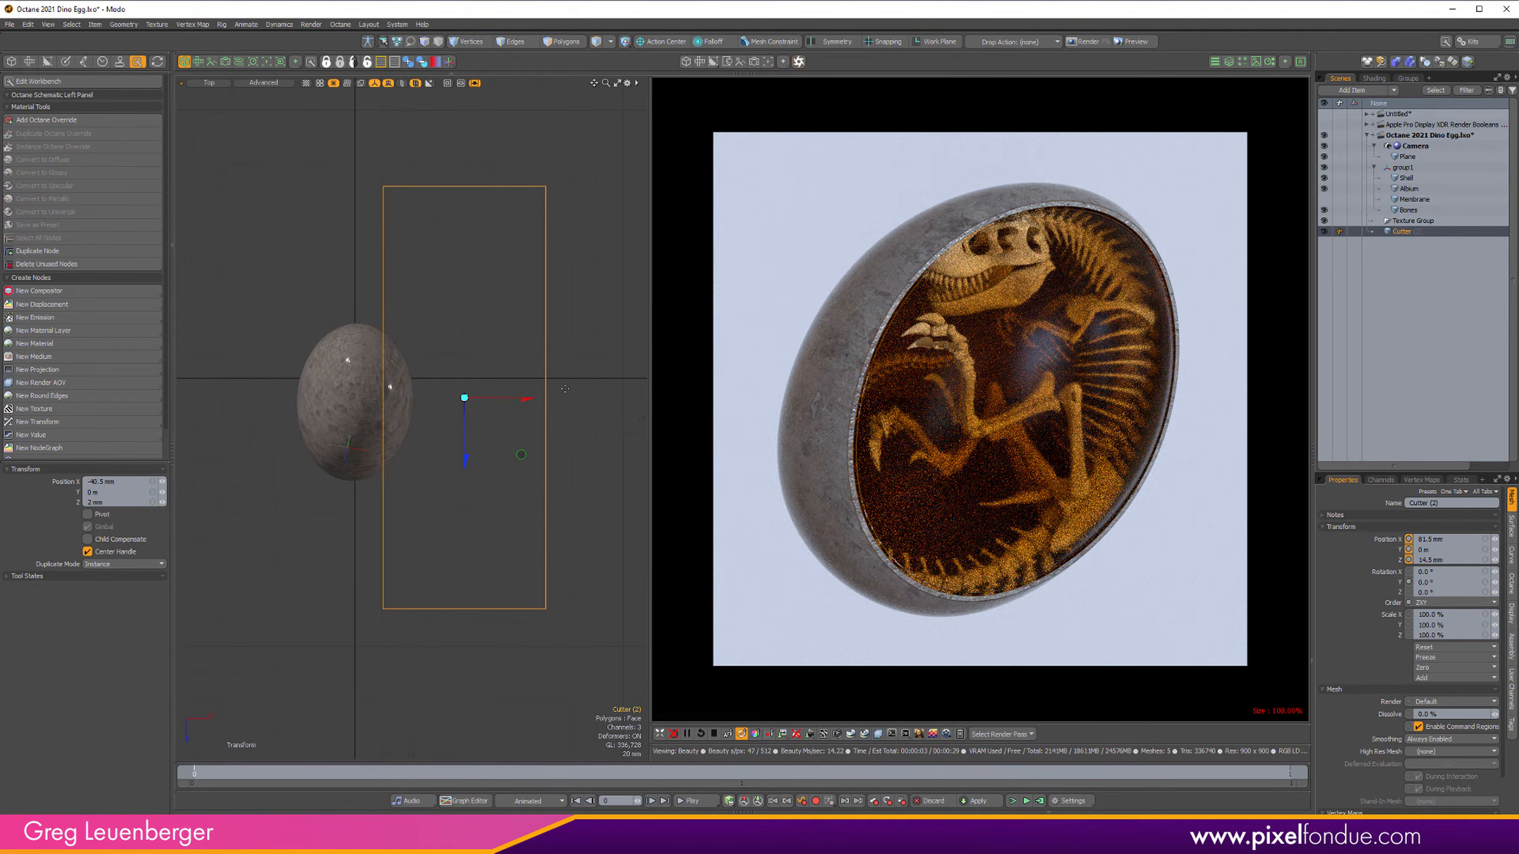
left_click_drag(526, 402, 503, 402)
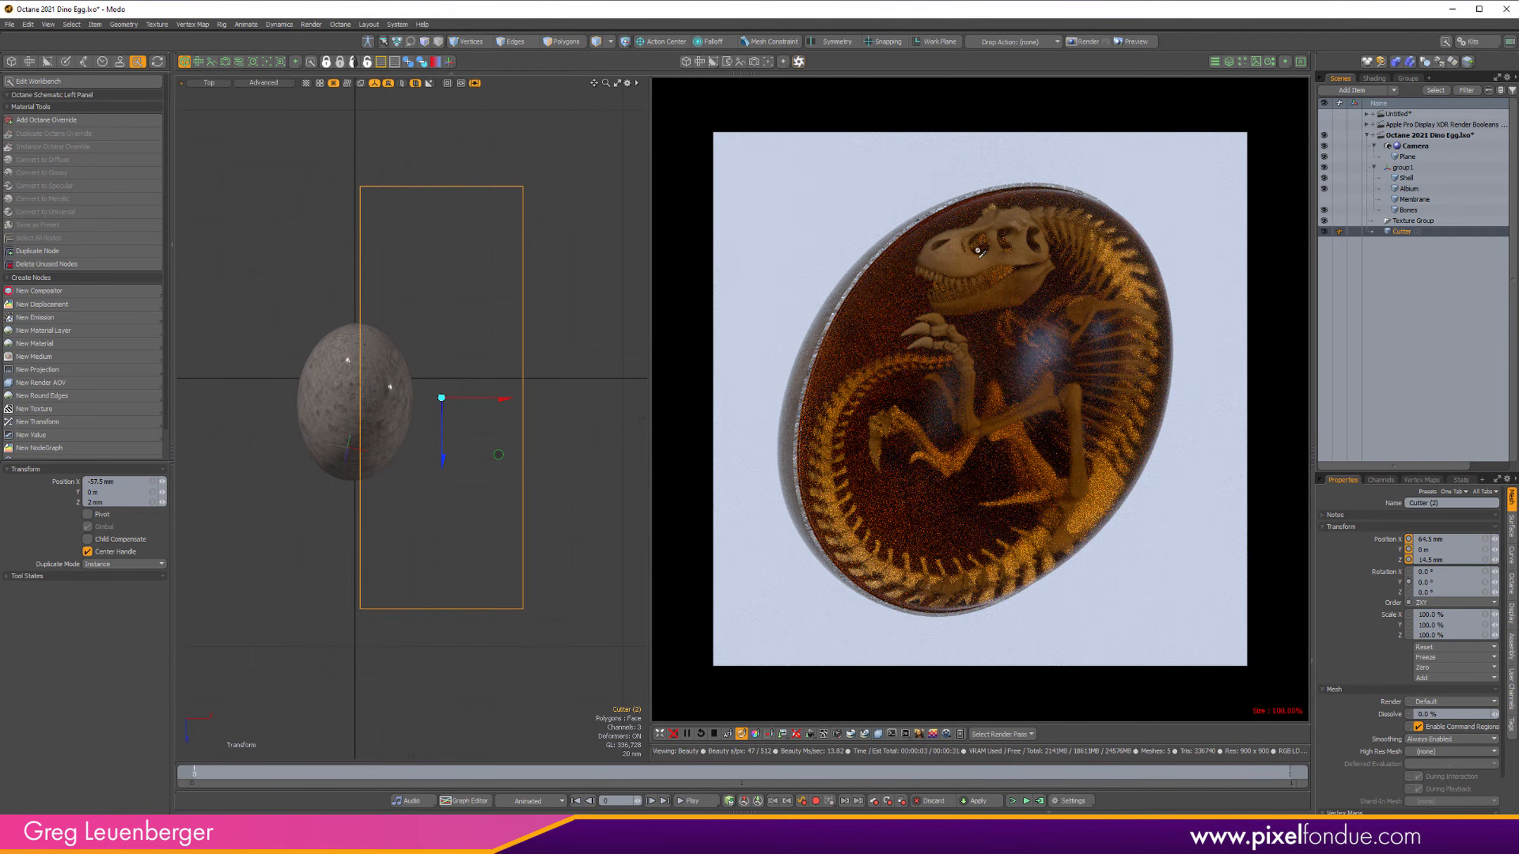
left_click_drag(505, 400, 570, 399)
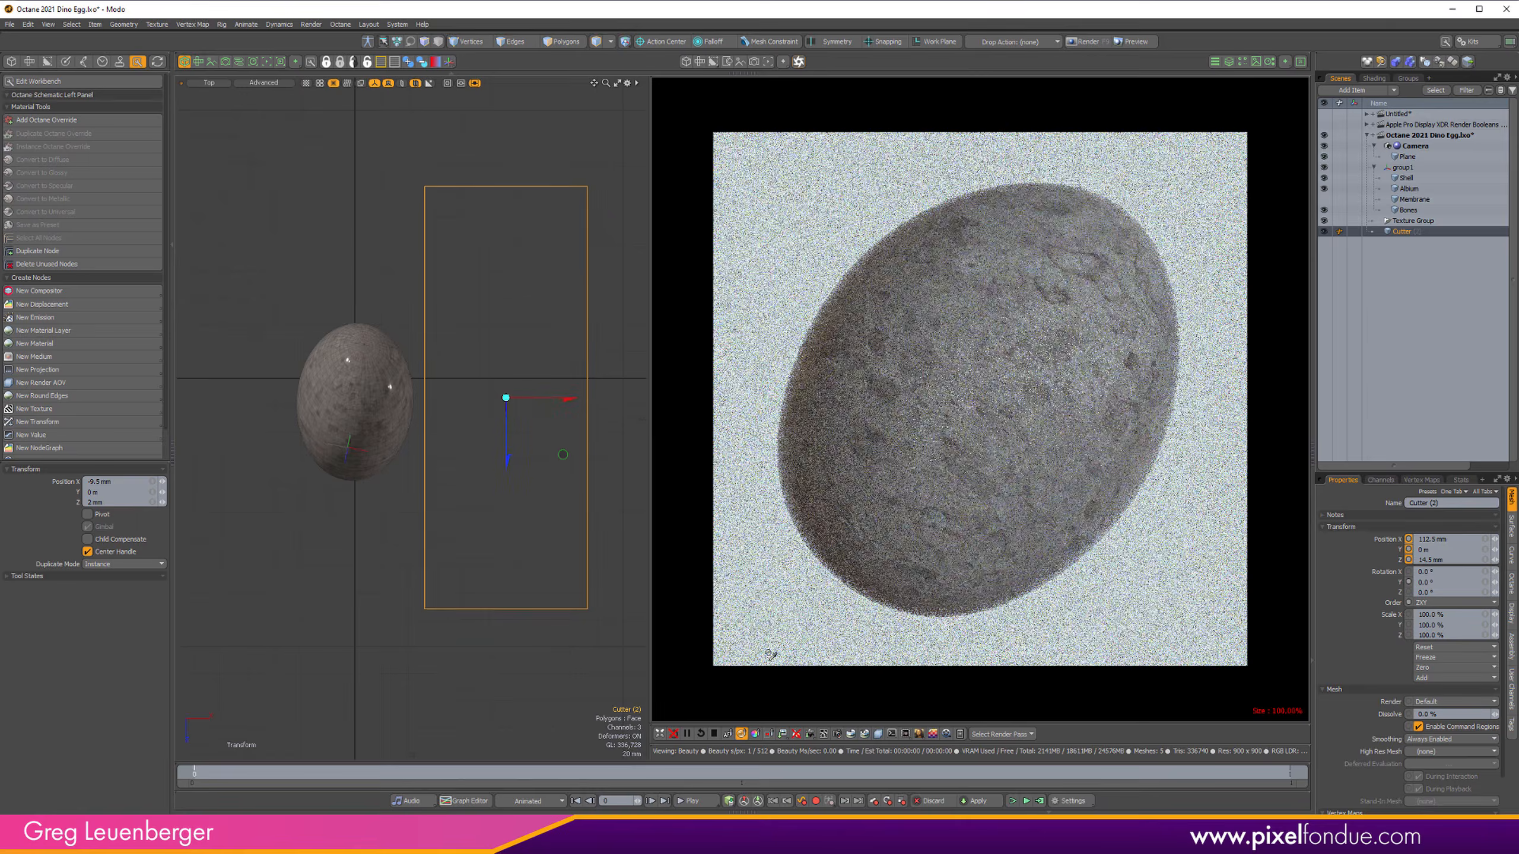
Step: Set the Priority of the Albium's Octane Specular Material to 0 in the schematic and return to the full-height viewports
left_click(742, 812)
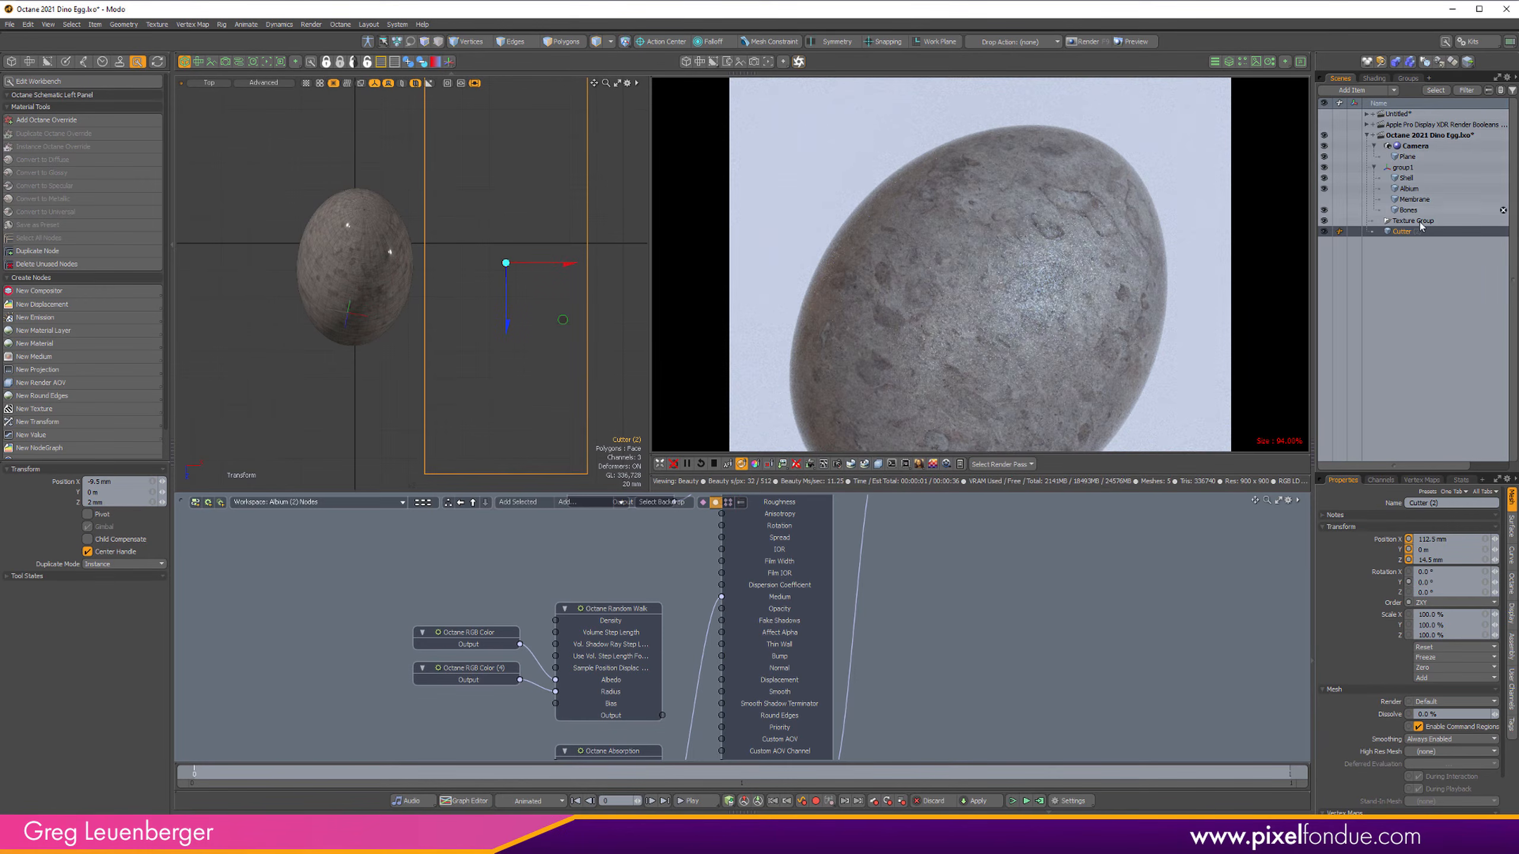
left_click_drag(921, 677, 871, 689, "alt")
left_click_drag(726, 752, 901, 642, "alt")
left_click(691, 650)
left_click(783, 593)
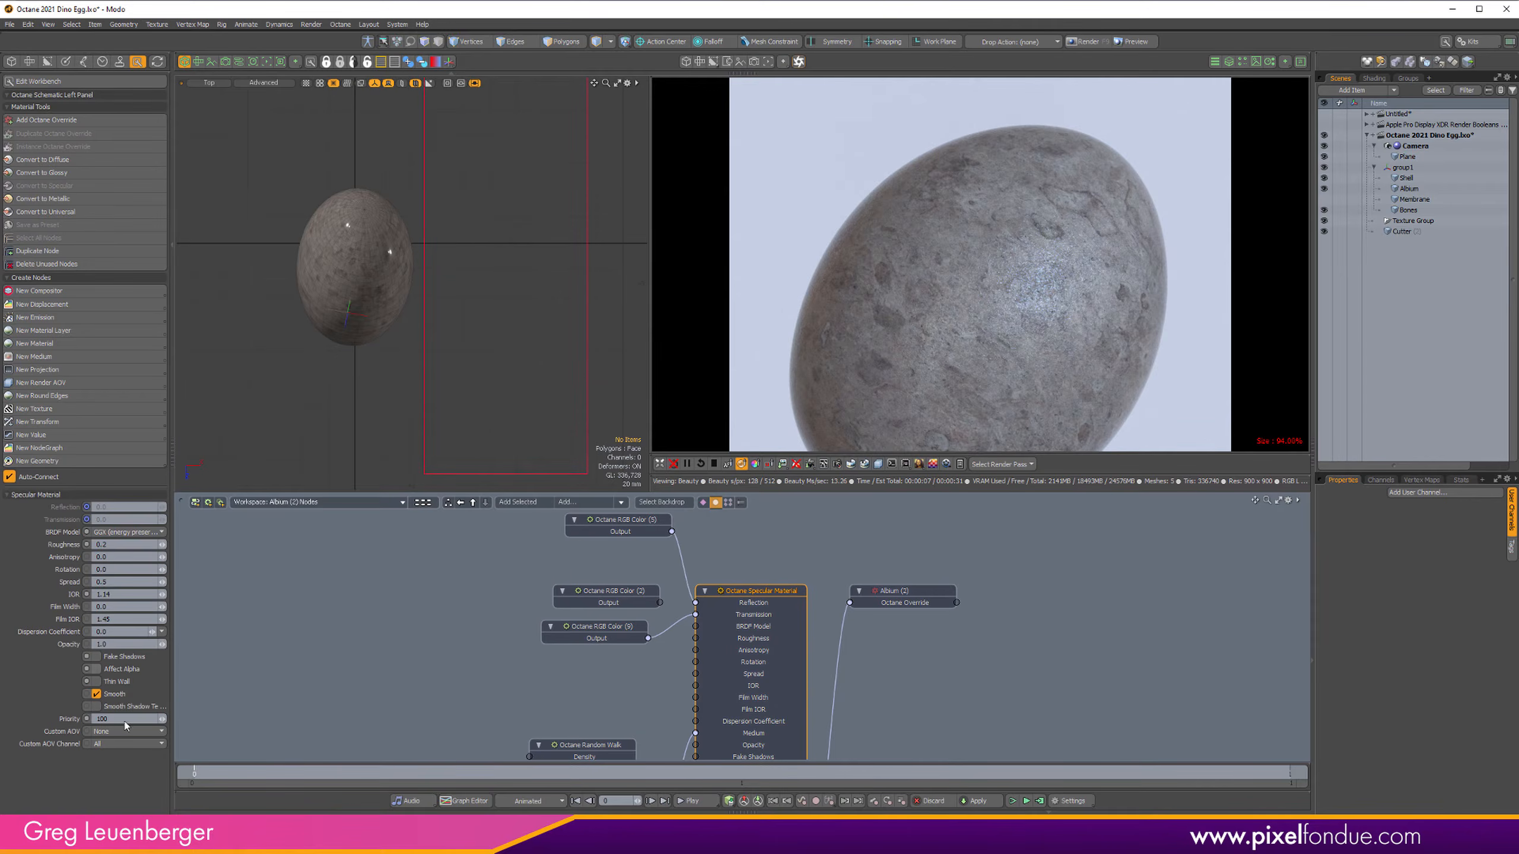
left_click(130, 716)
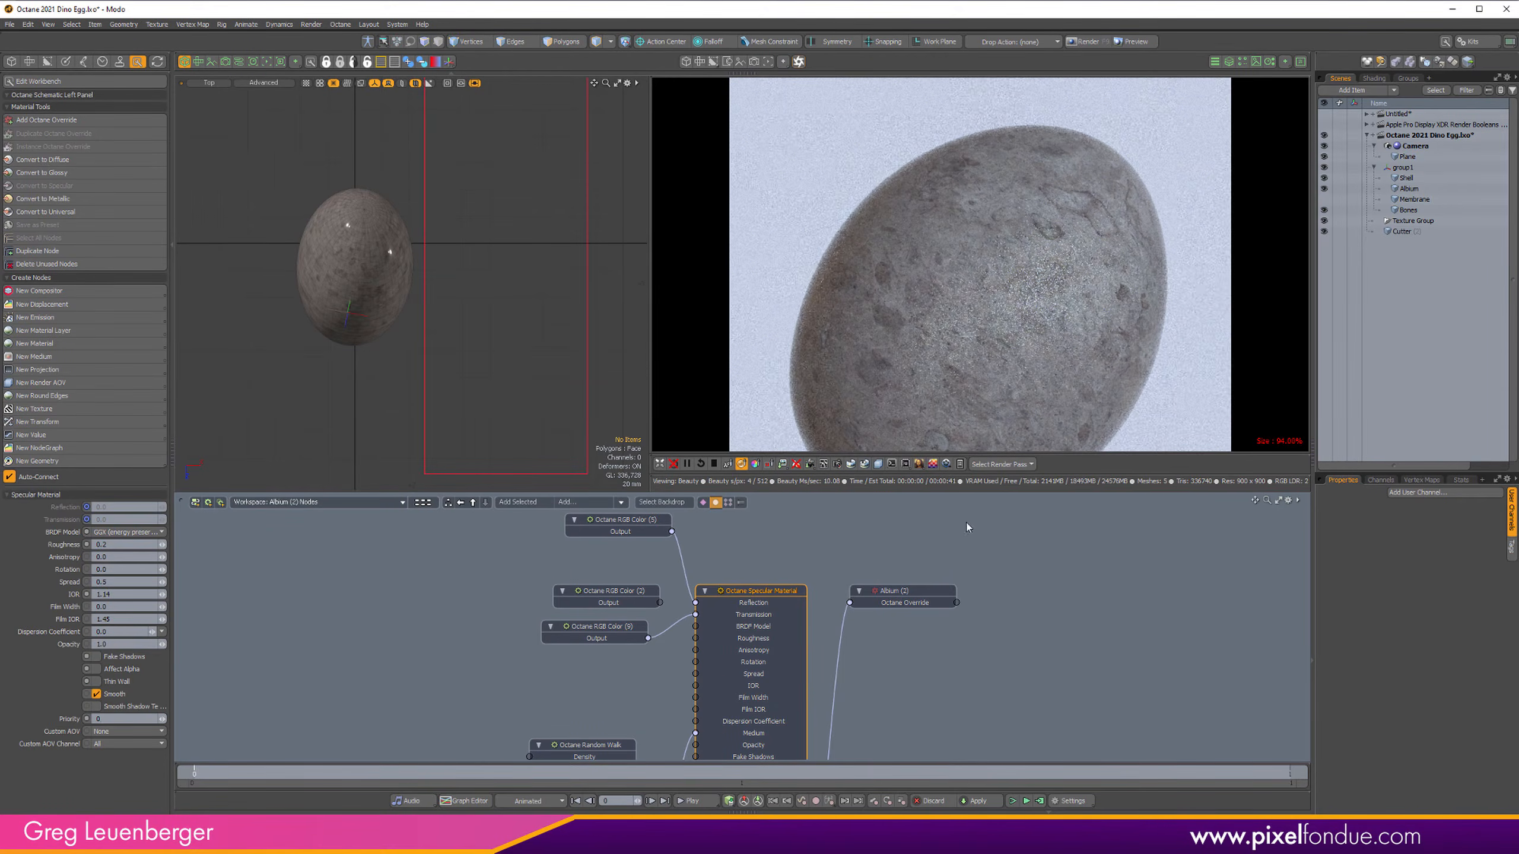
left_click(959, 666)
key("0")
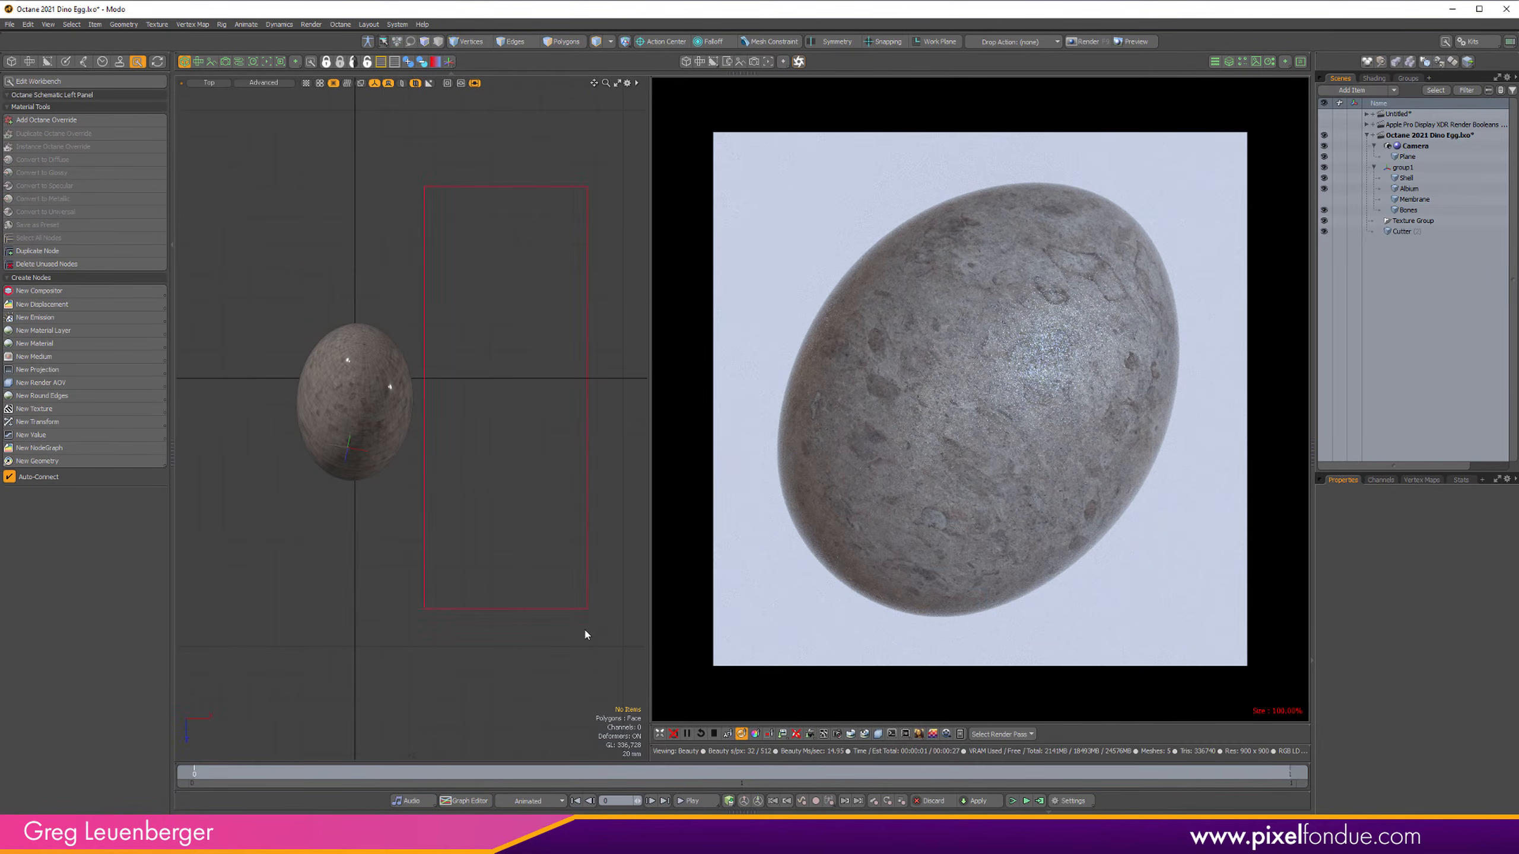
Step: Select the Cutter and move it back into the egg, to a Position X of about 67.5 mm
left_click(584, 609)
key("y")
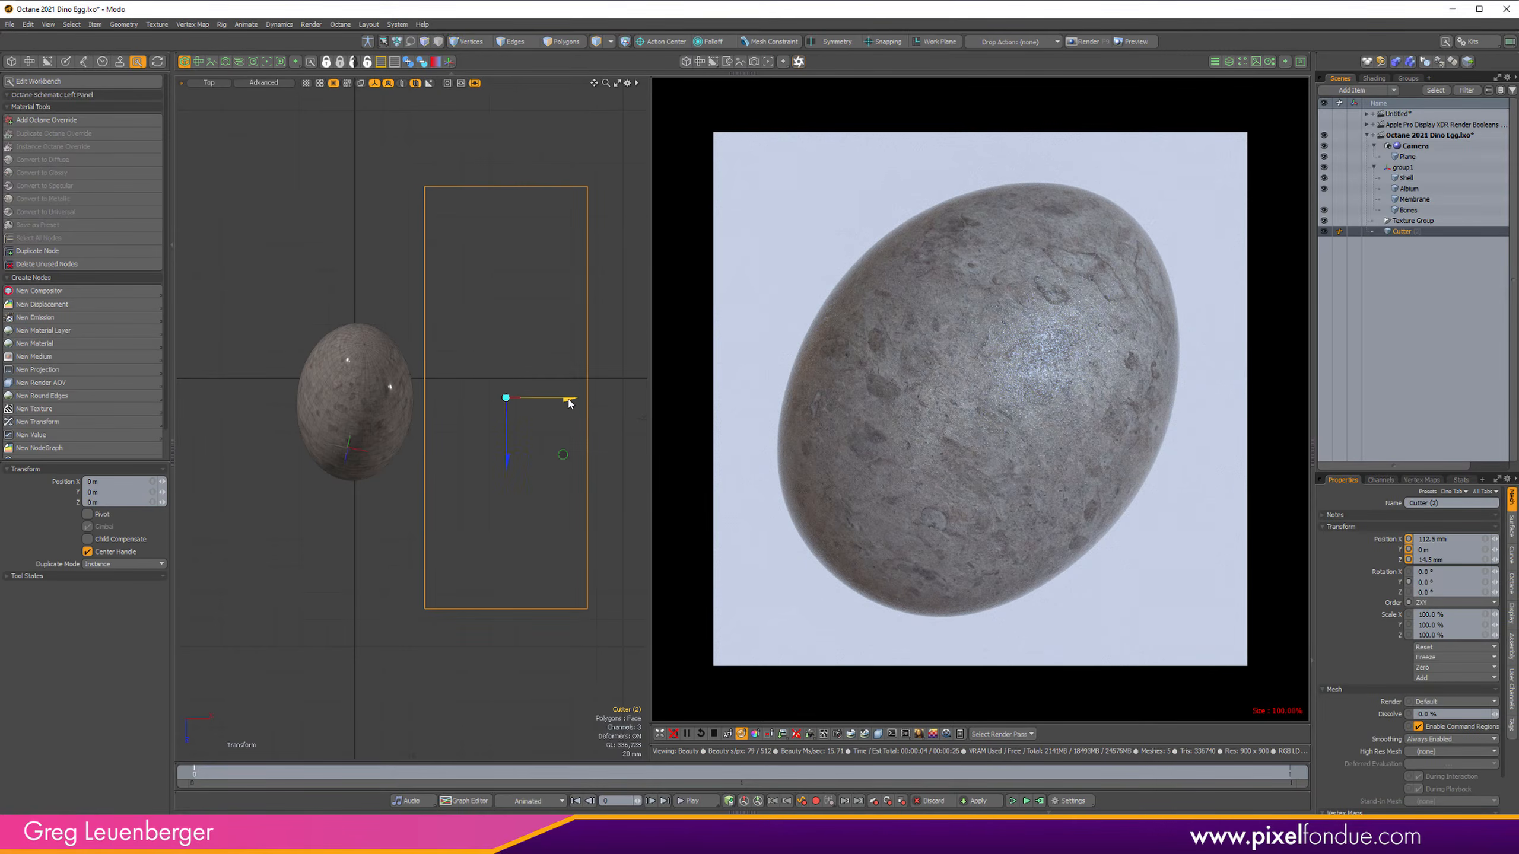
left_click_drag(569, 403, 508, 399)
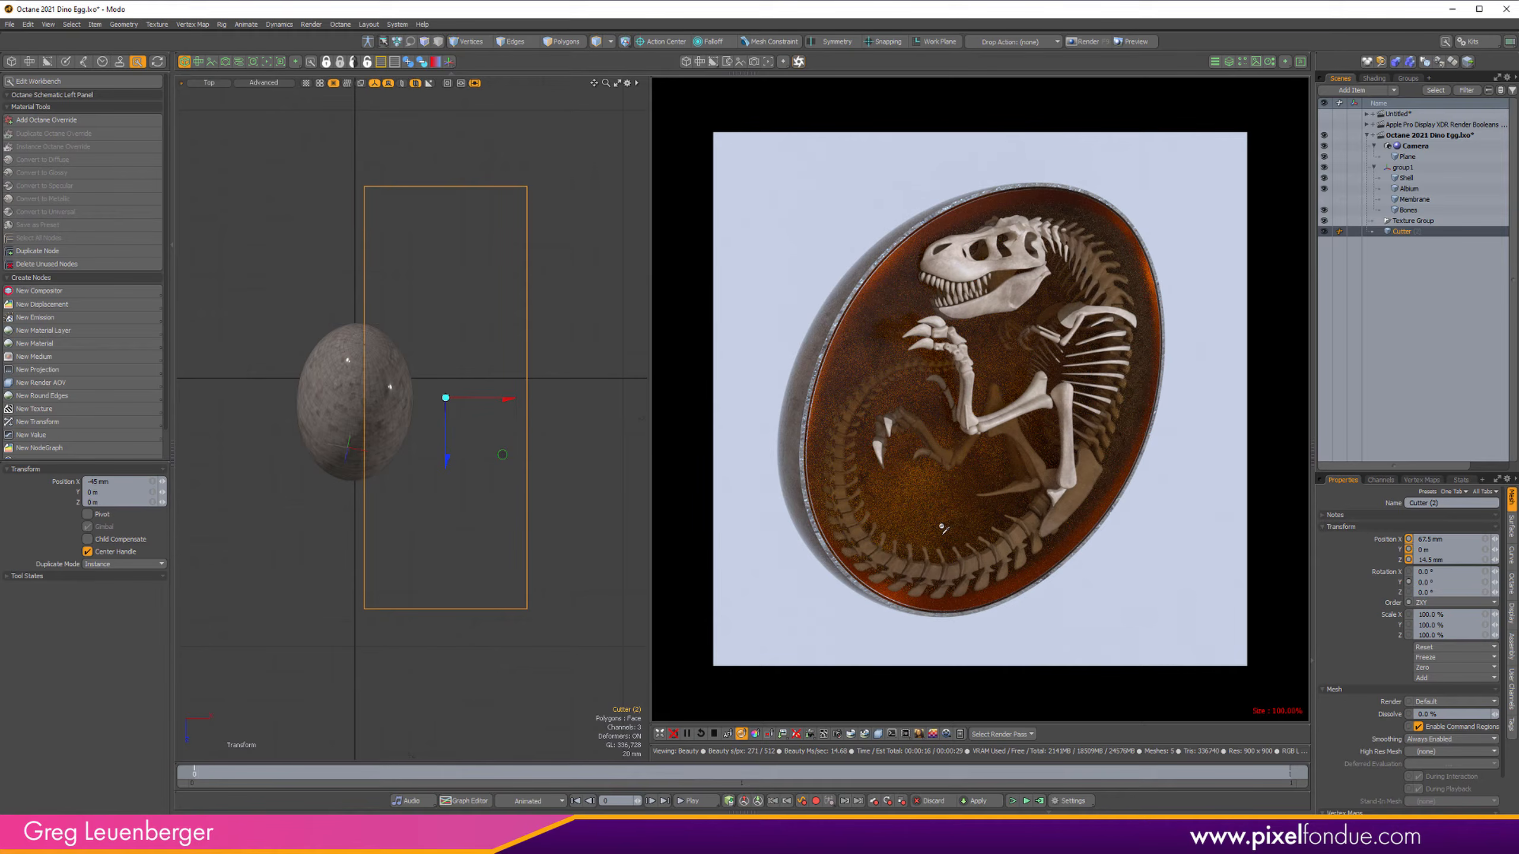
Step: Turn Nested Dielectrics off and back on in the Octane Kernel settings to compare the renders
left_click(823, 734)
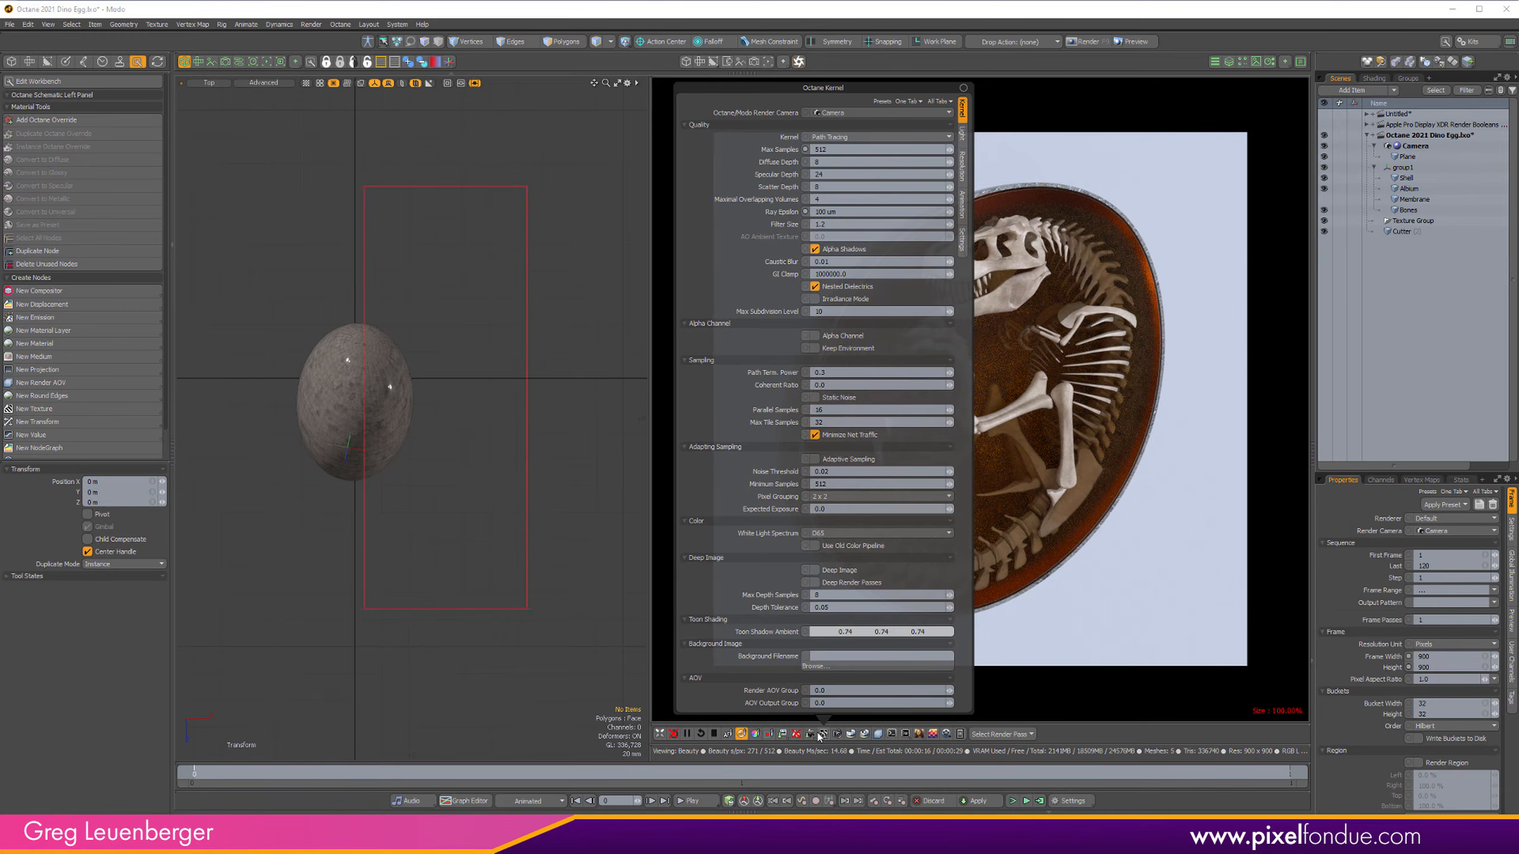
left_click(837, 288)
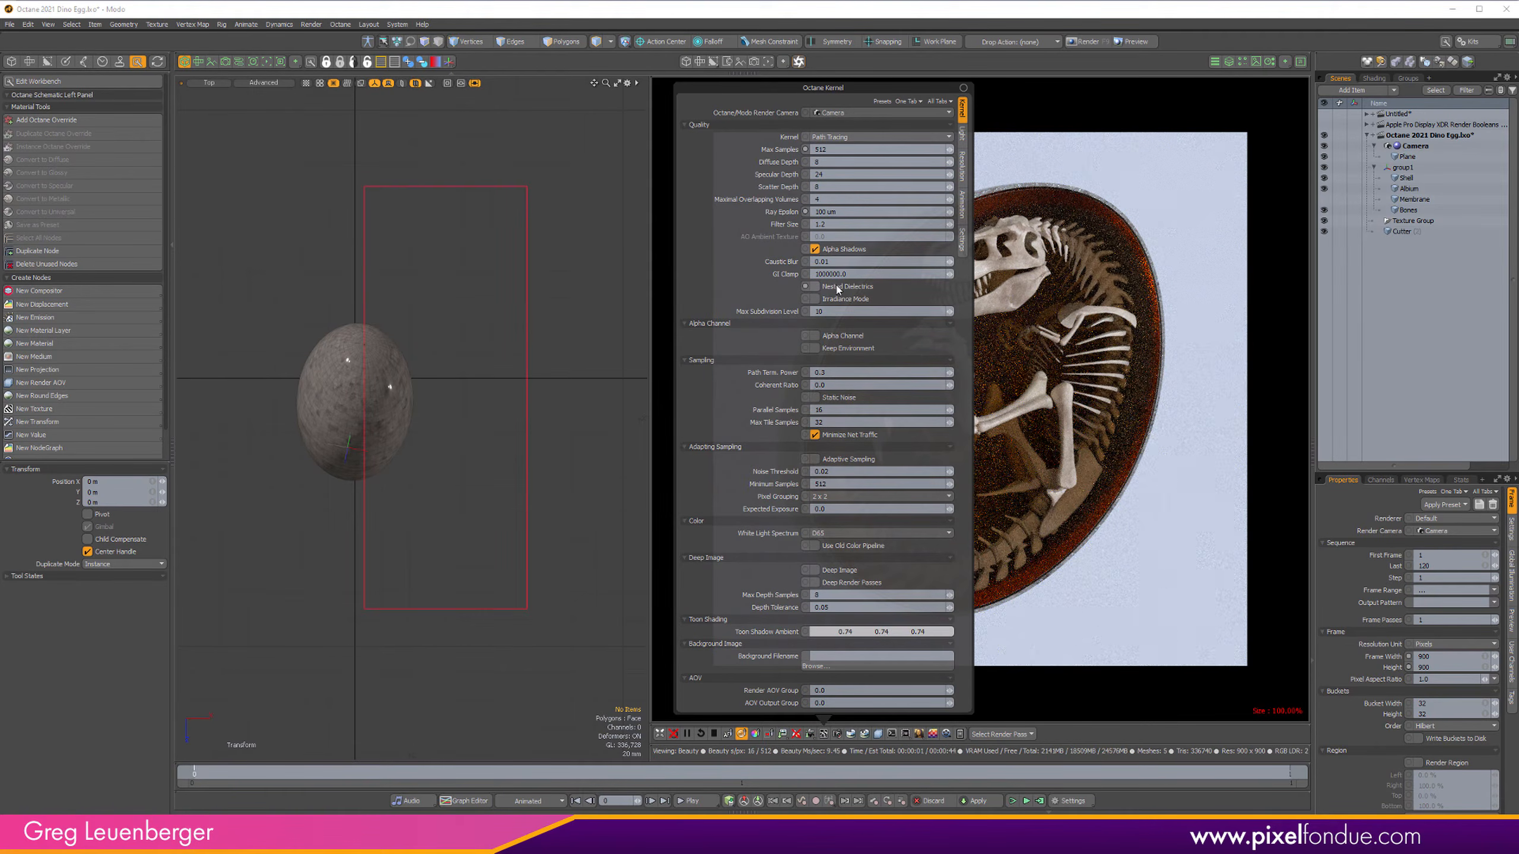
left_click_drag(907, 94, 712, 96)
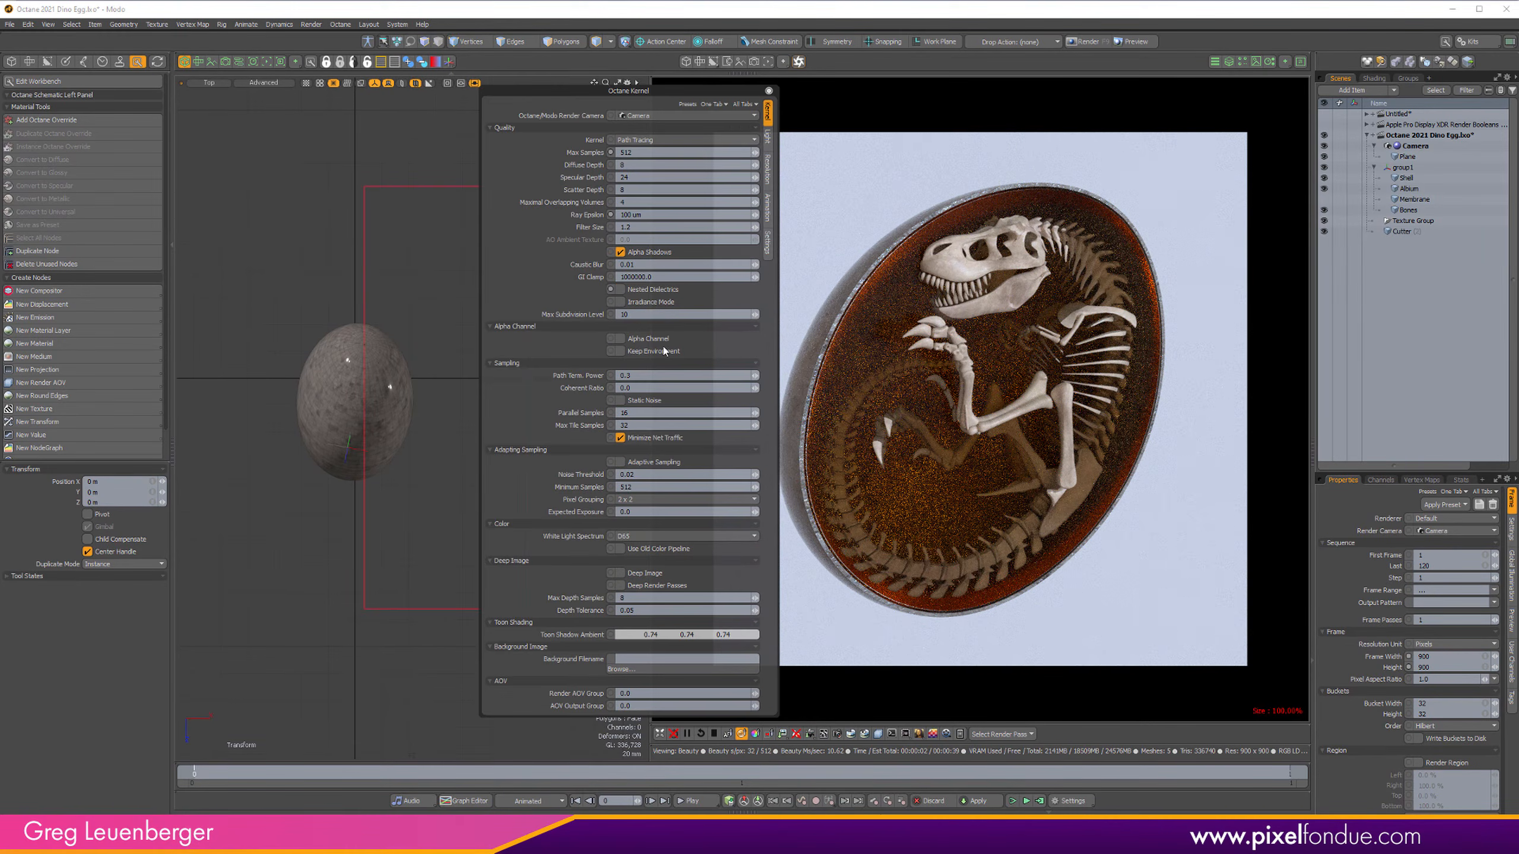
left_click(663, 290)
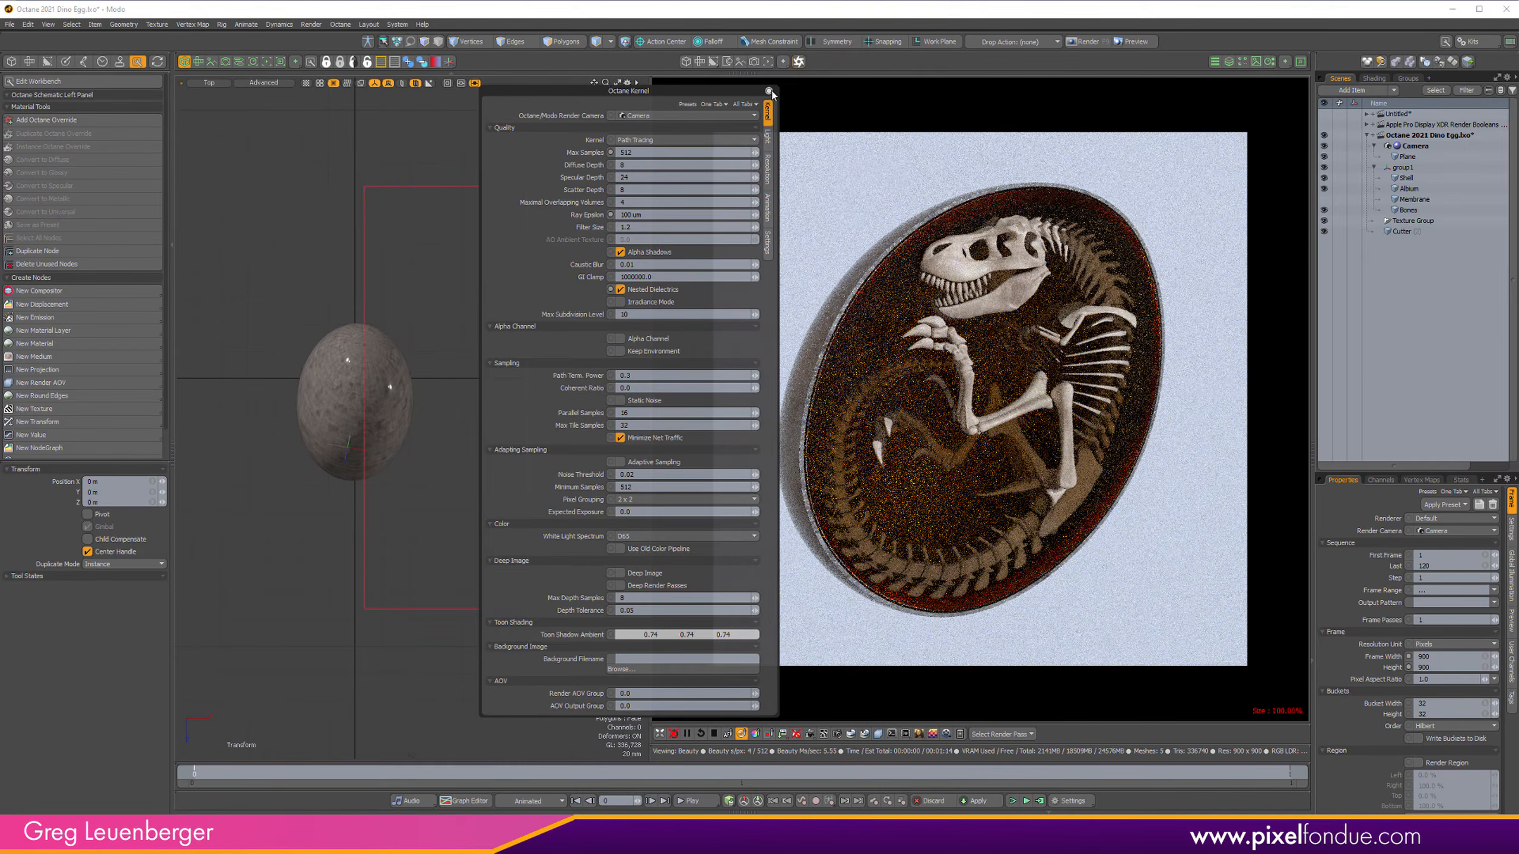
left_click(768, 90)
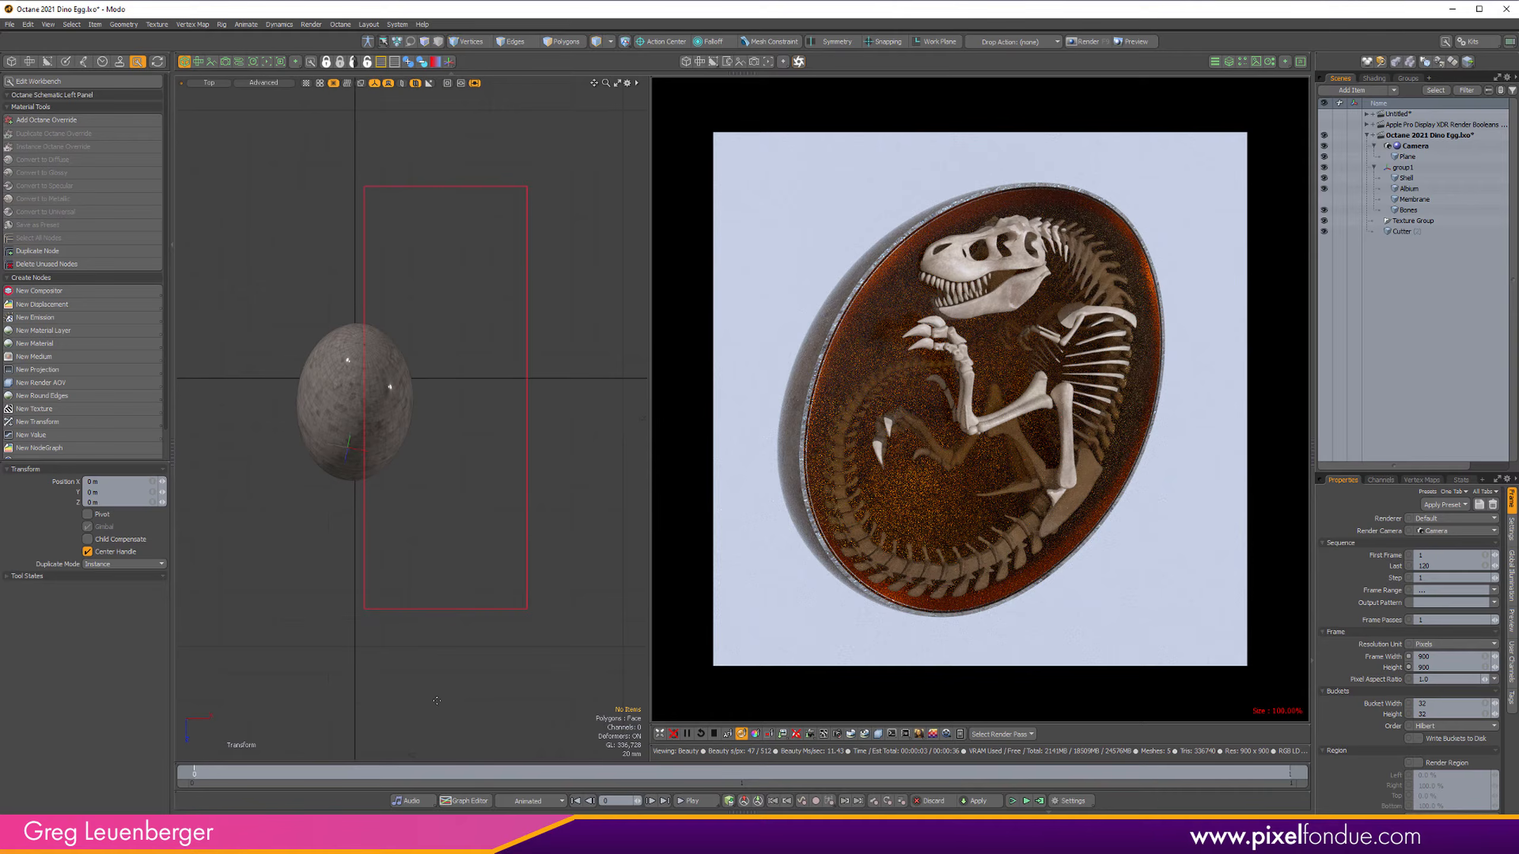
Step: Hide the Shell, toggle the Cutter's visibility off and on to compare the Albium render, and restore the Shell
left_click(1325, 179)
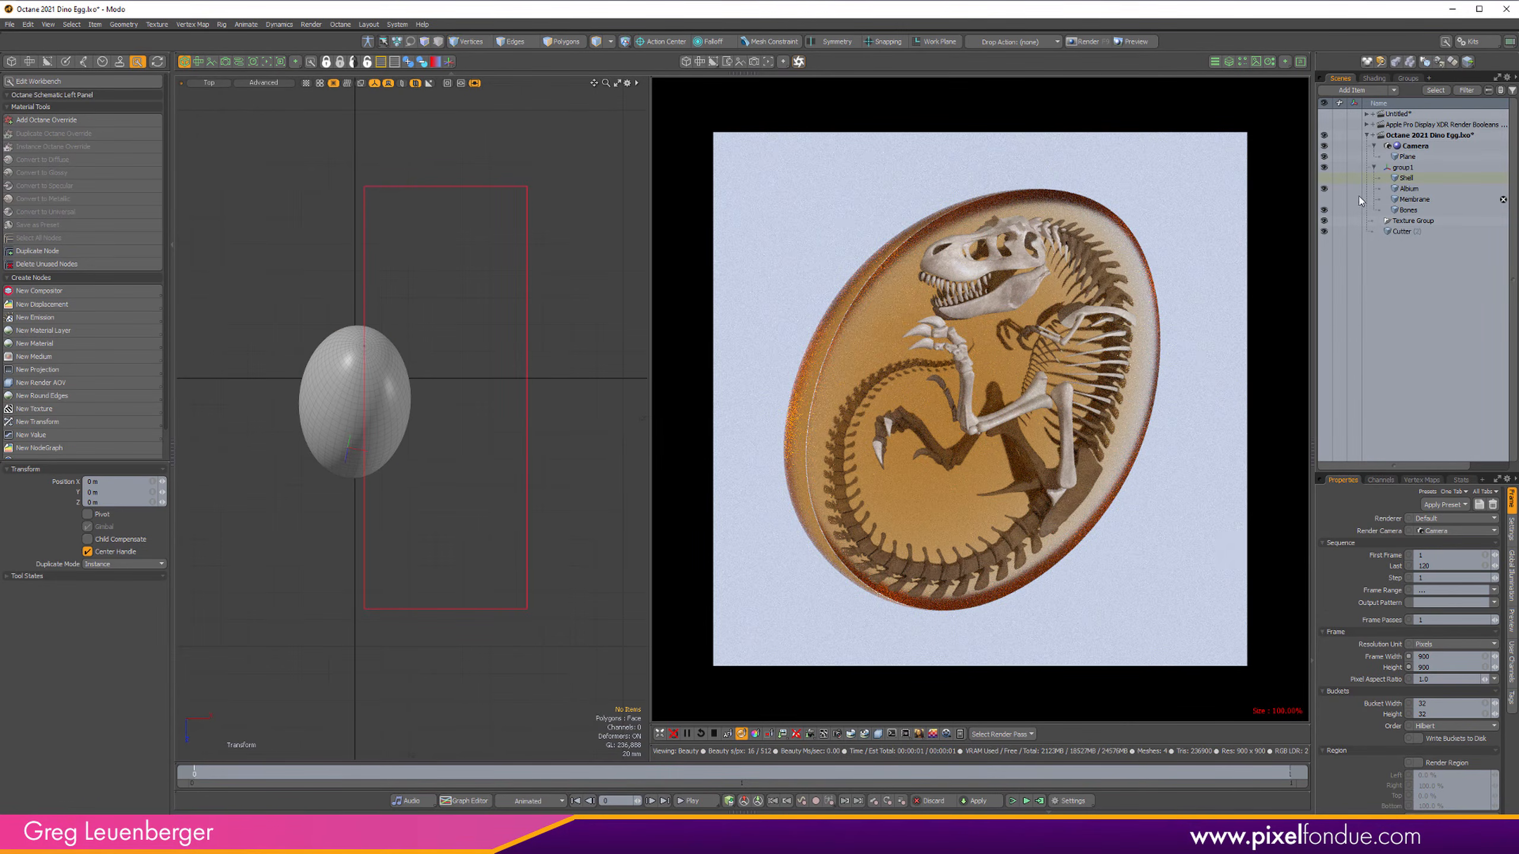
left_click(1324, 232)
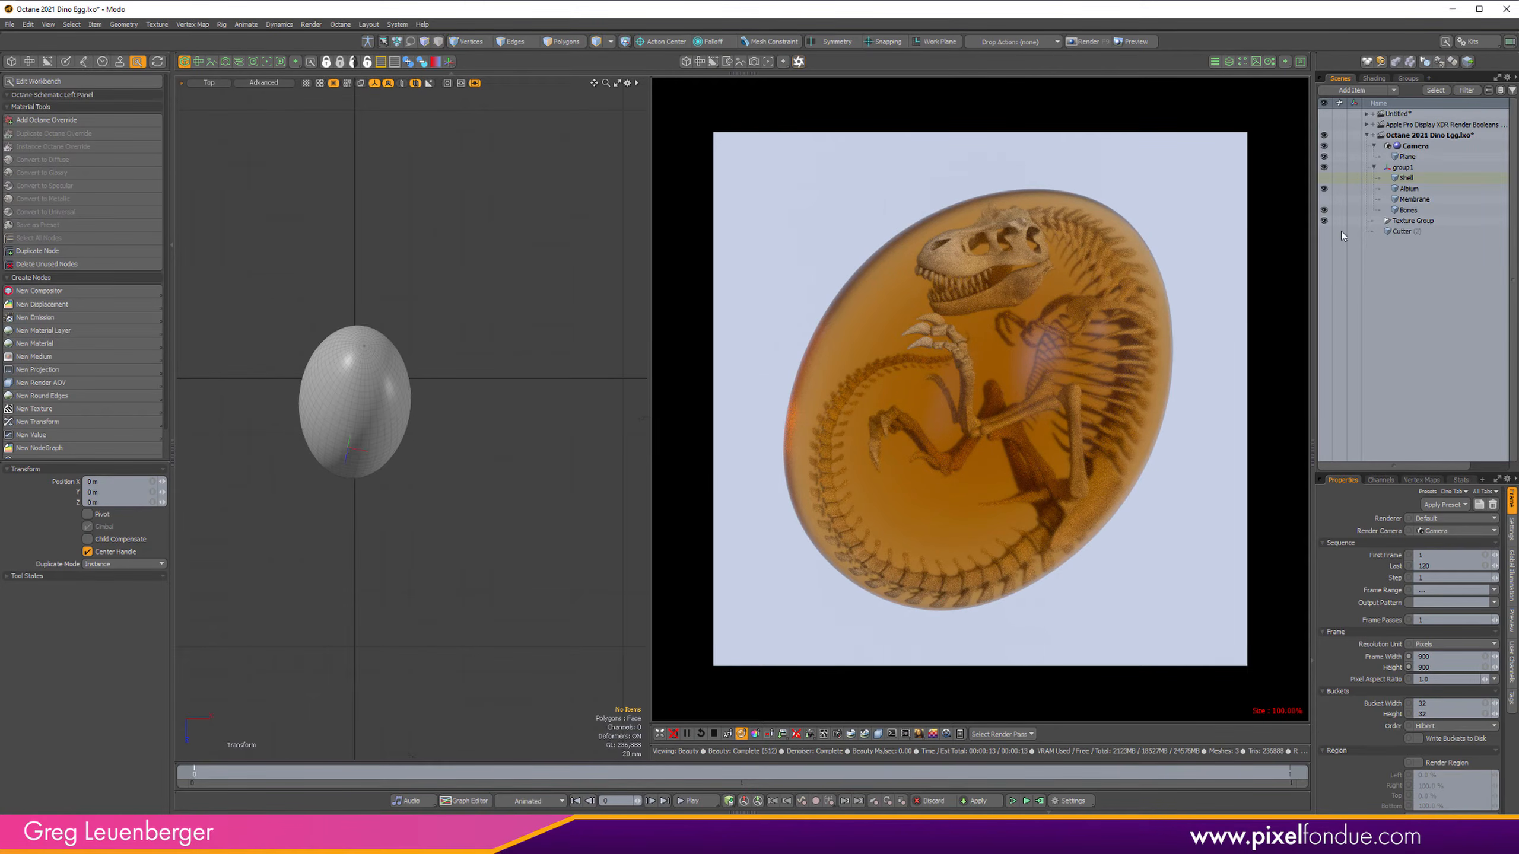
left_click(1323, 232)
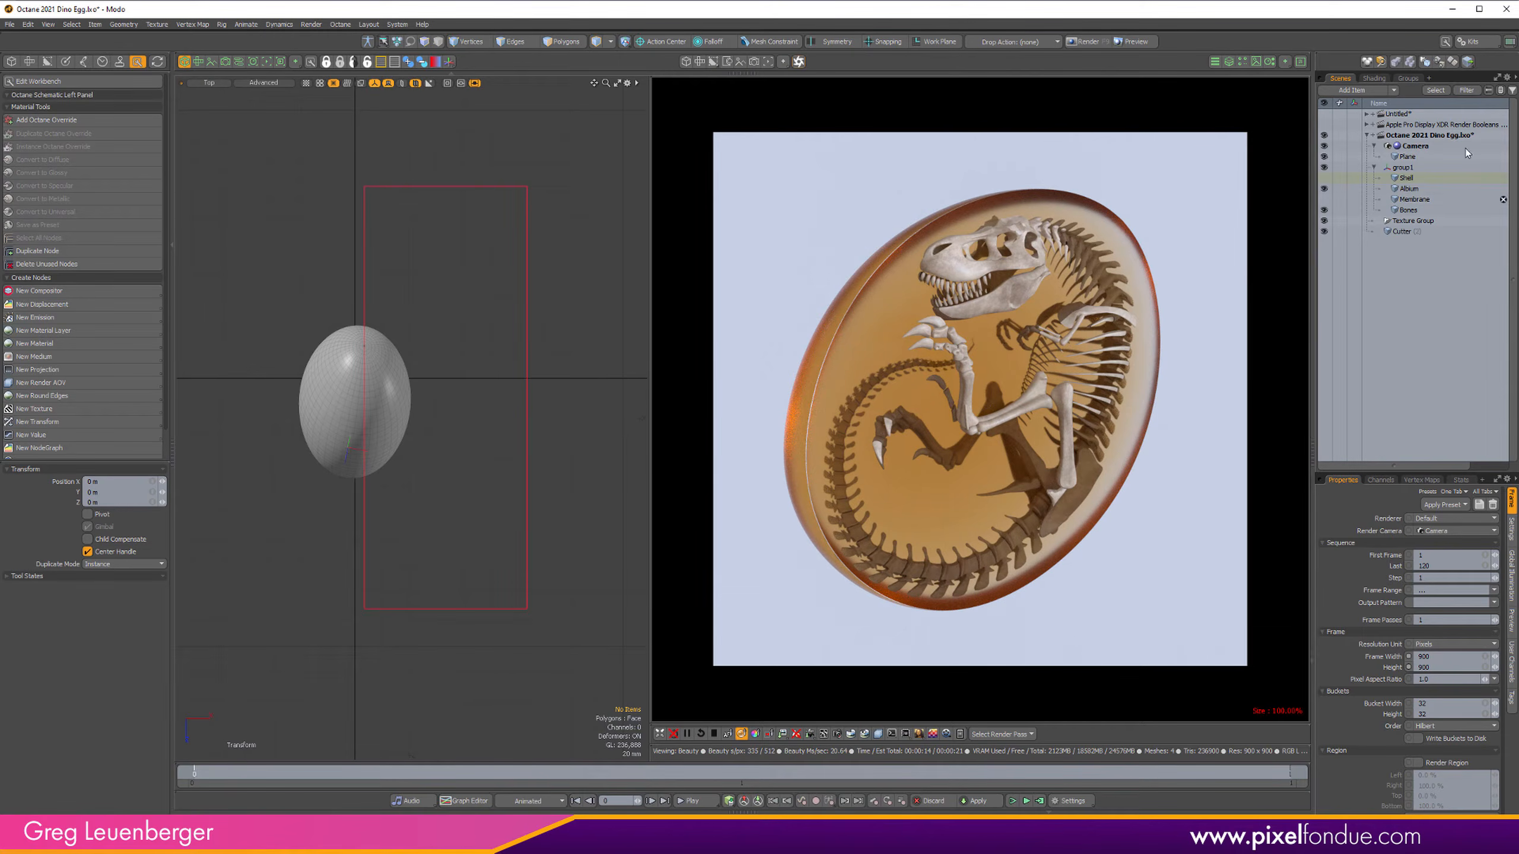
left_click(1324, 178)
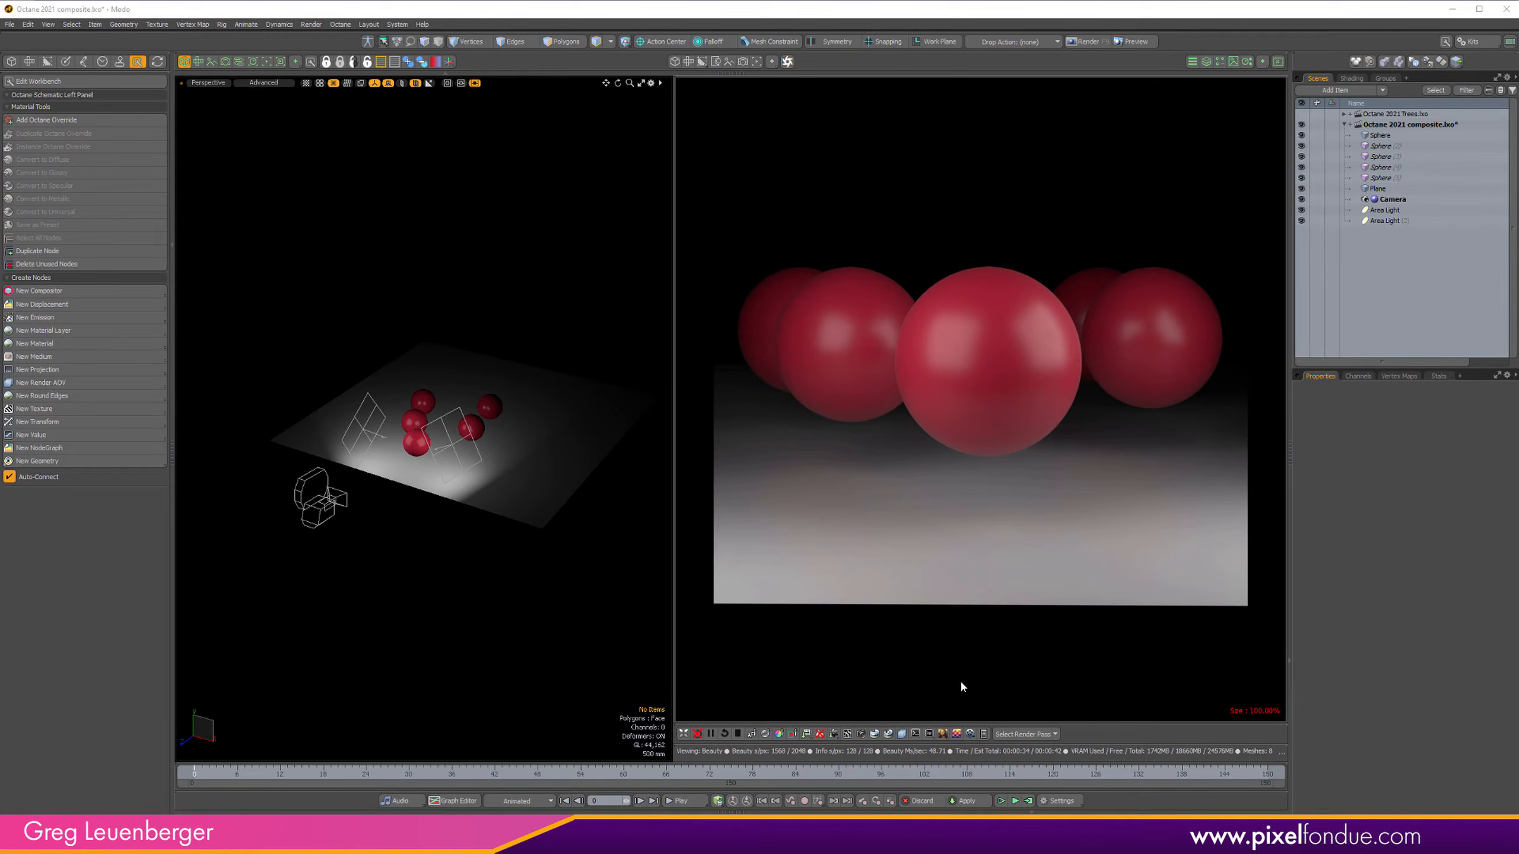
Step: Look through the info and beauty passes in the Octane Render Passes settings of the composite scene and close them
left_click(903, 735)
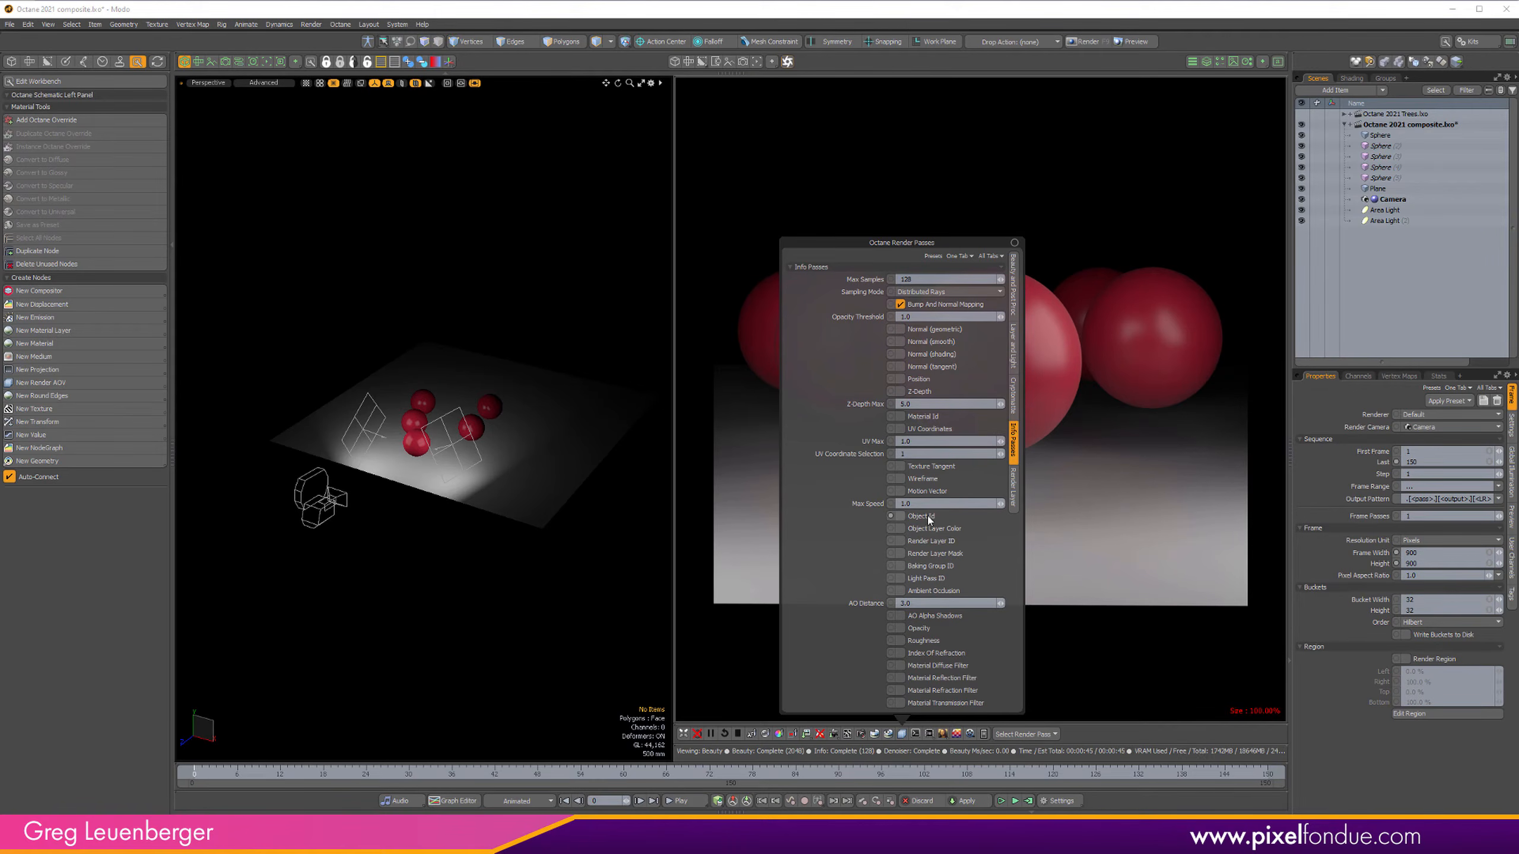
left_click(1011, 358)
left_click(1012, 296)
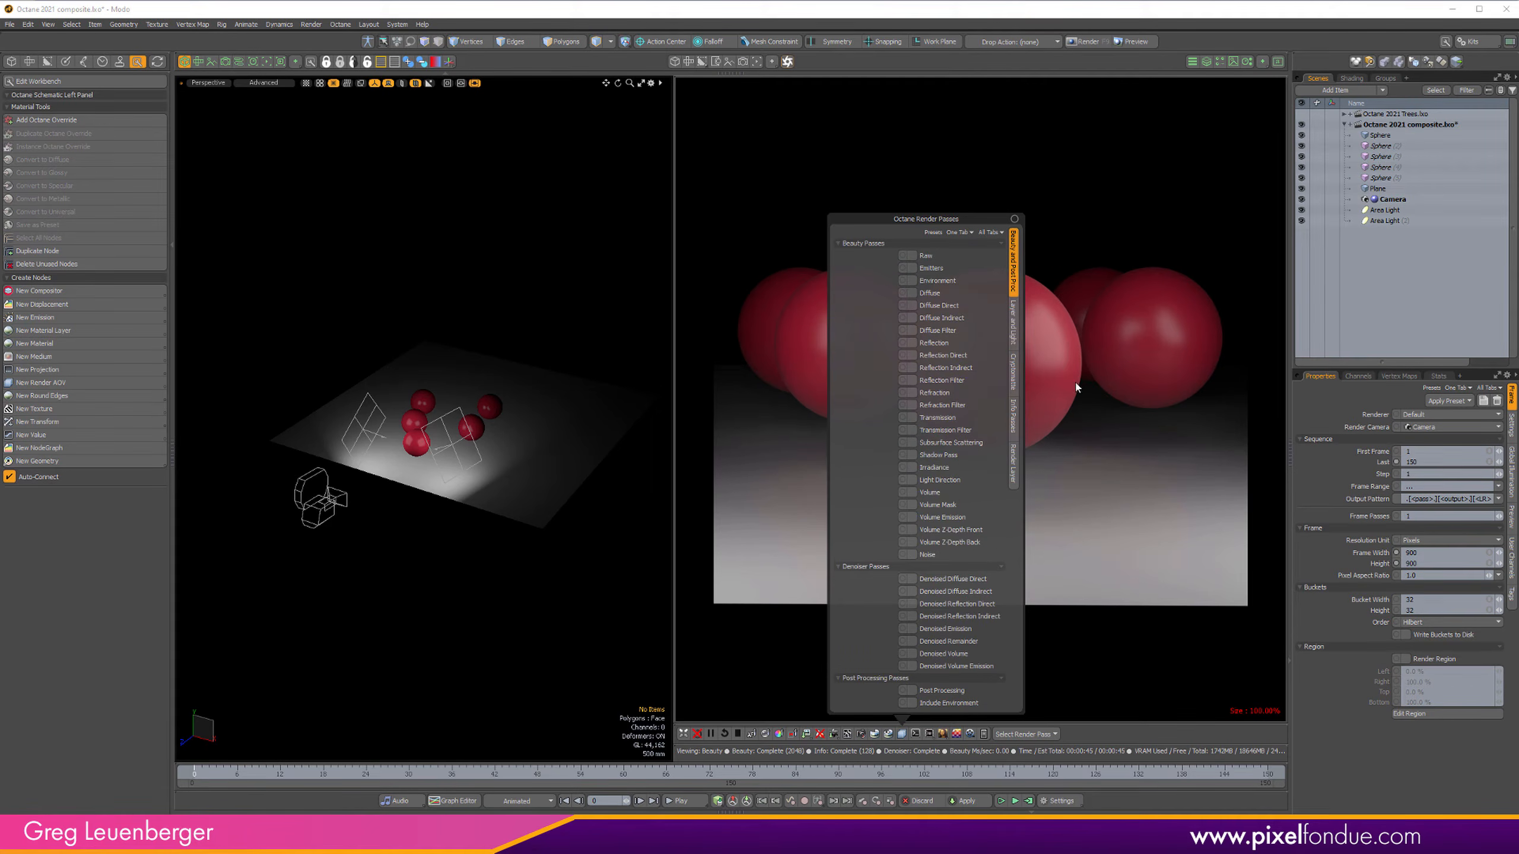
left_click(1163, 734)
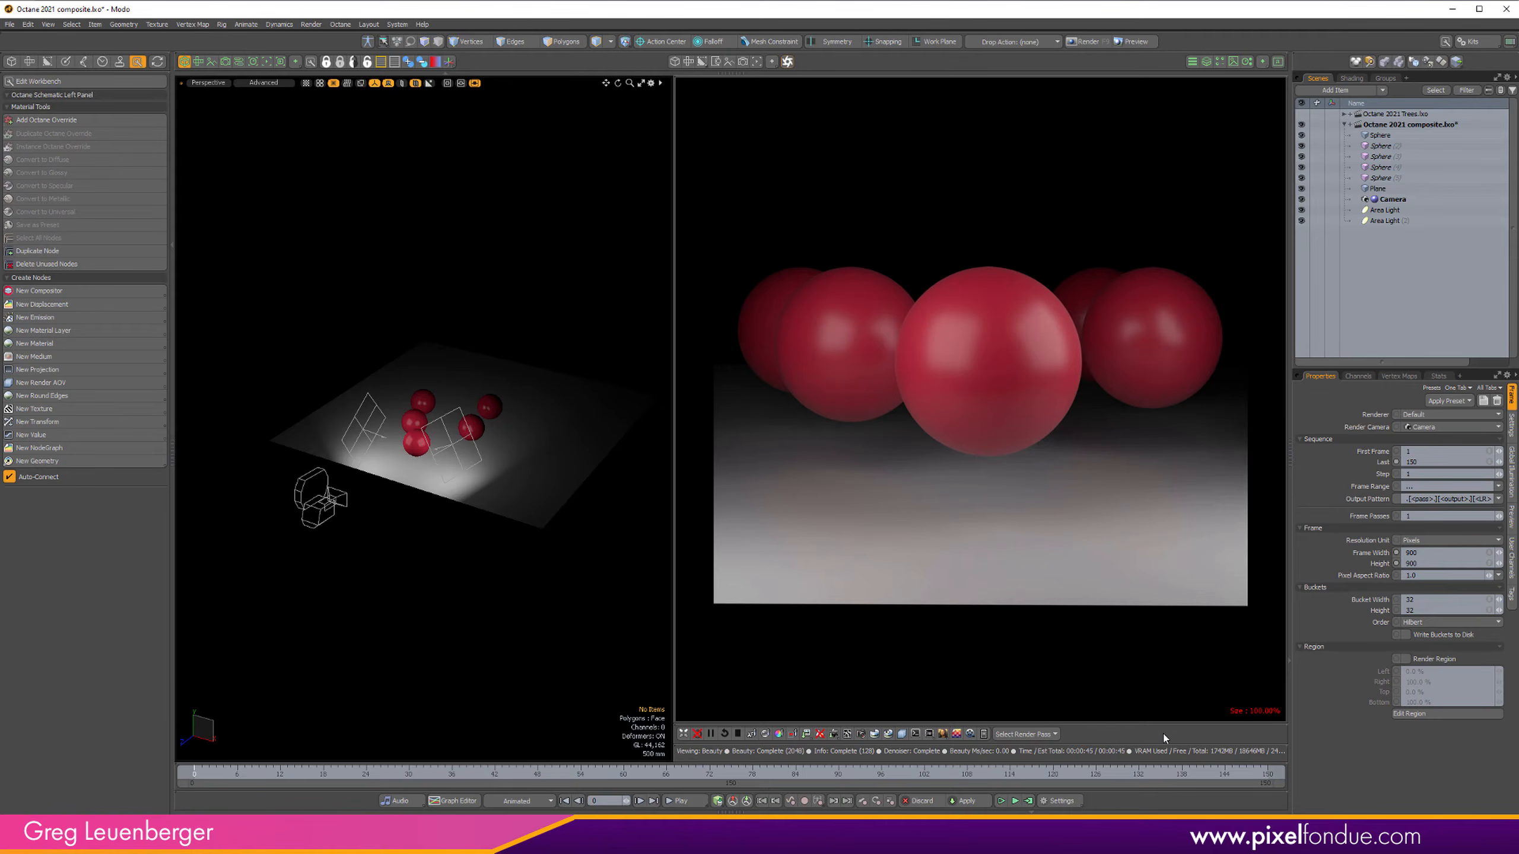
Step: Show the schematic in place of the 3D view and select the Render node's AOV Output Group channel
left_click_drag(383, 455, 425, 449, "alt")
scroll(435, 462, "up", 4)
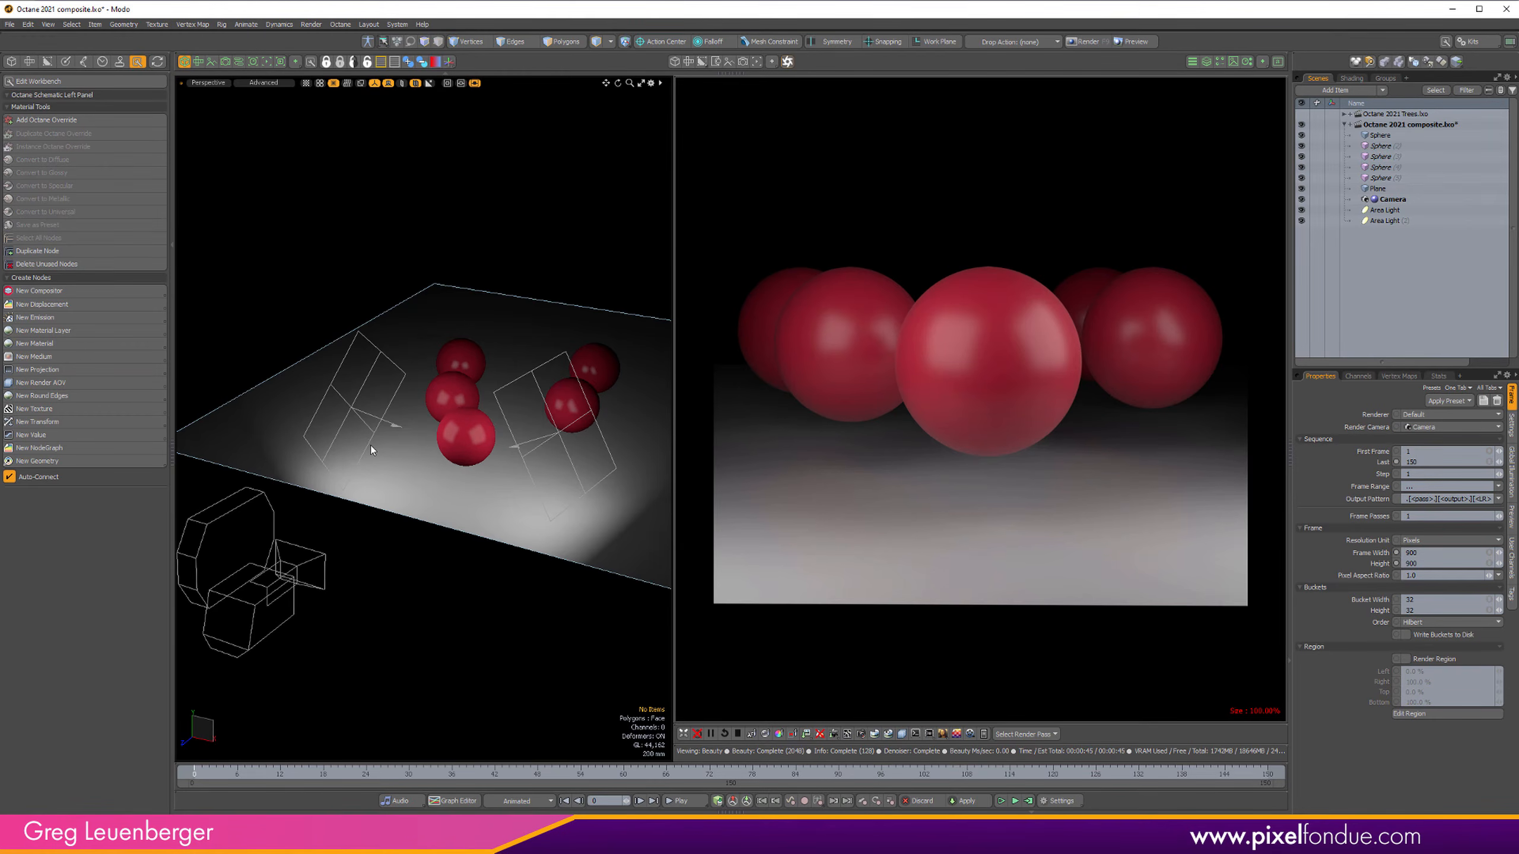
left_click(239, 61)
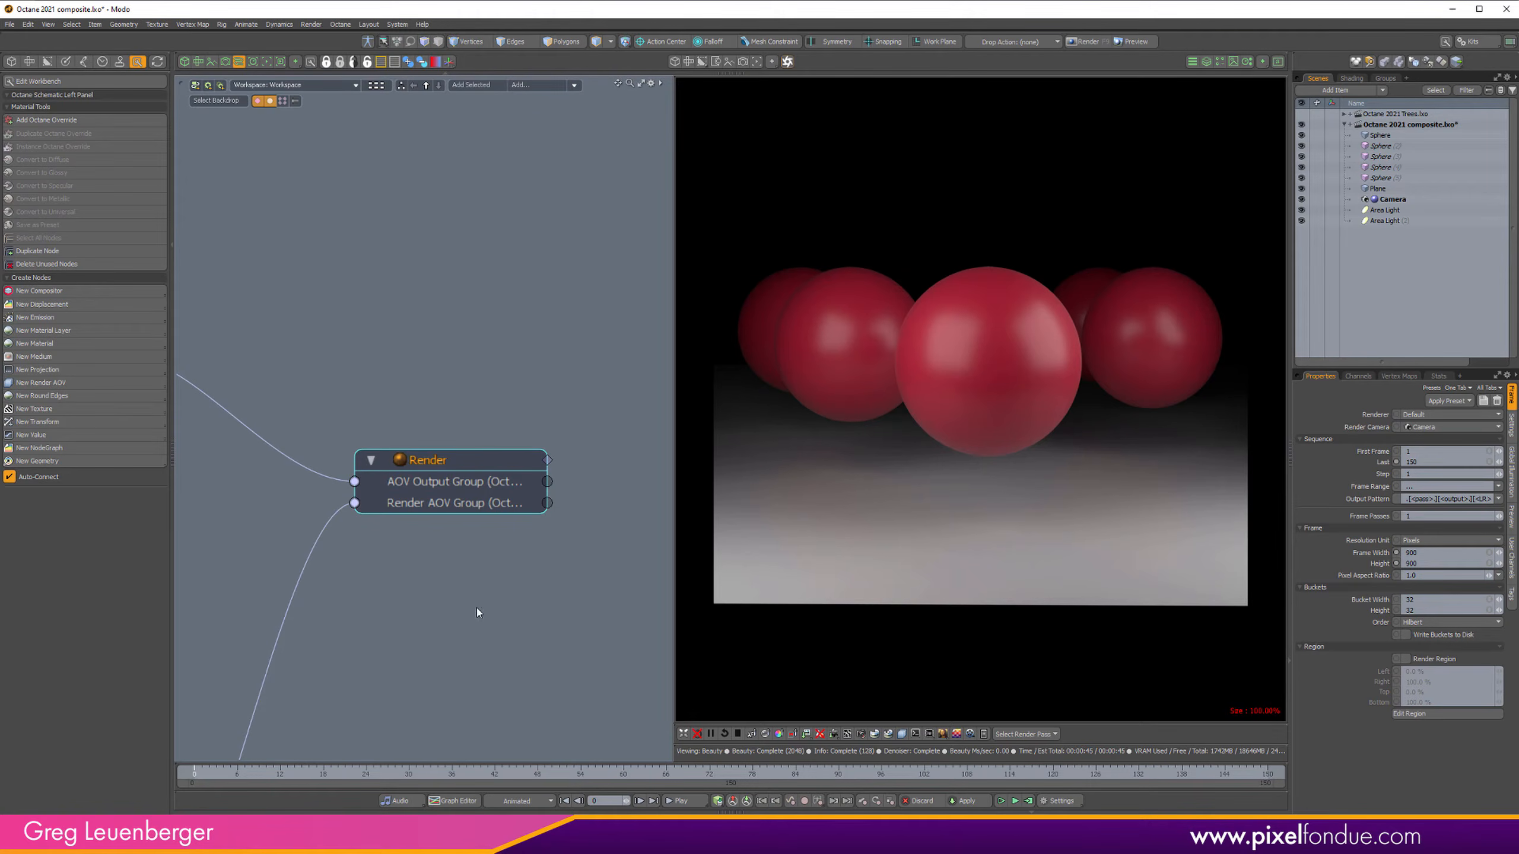
left_click_drag(358, 617, 412, 561, "alt")
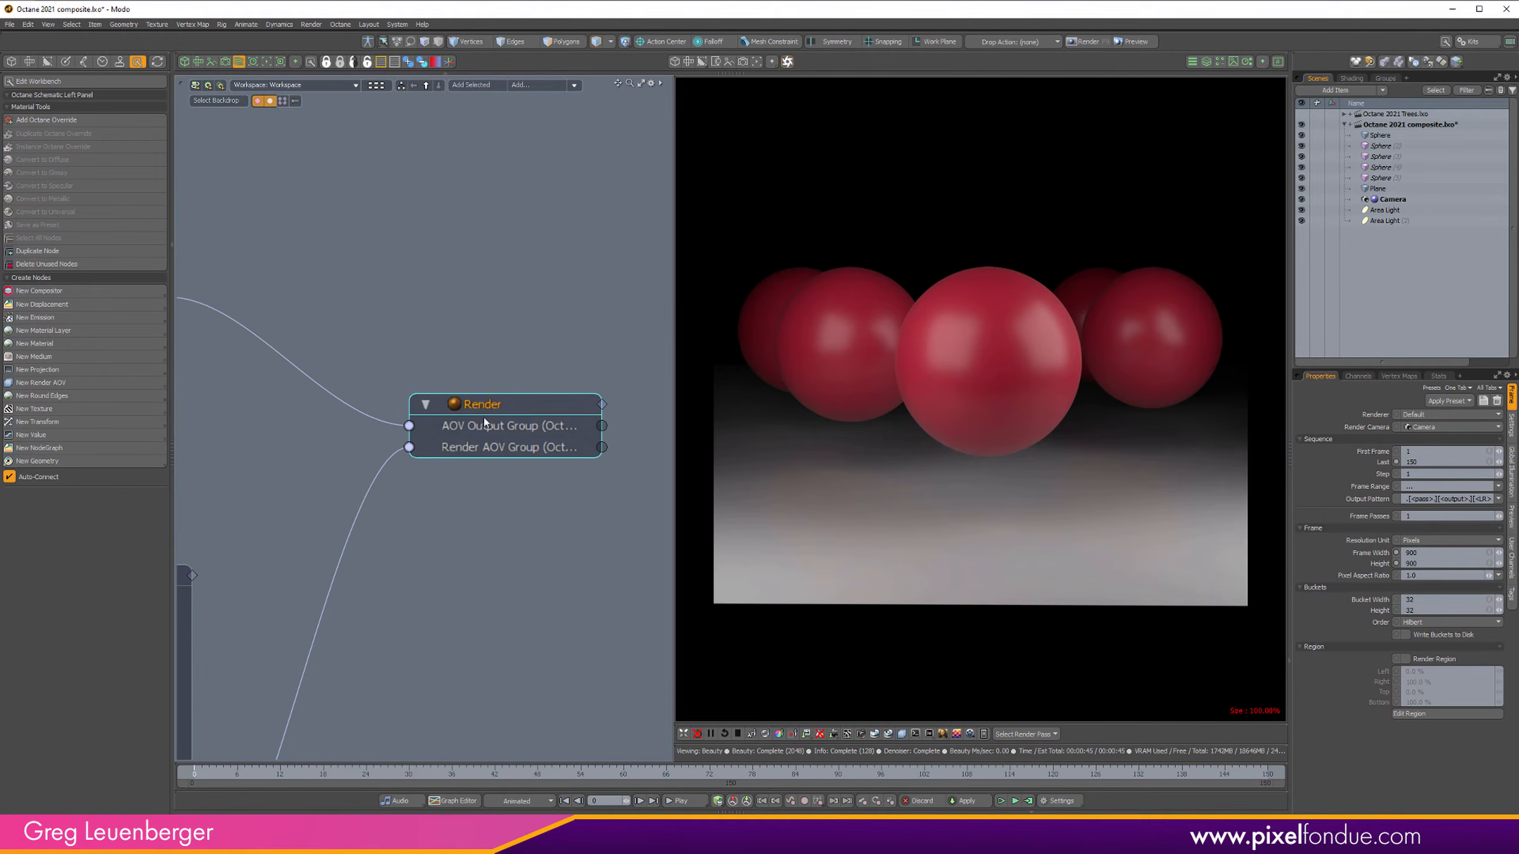
left_click(480, 434)
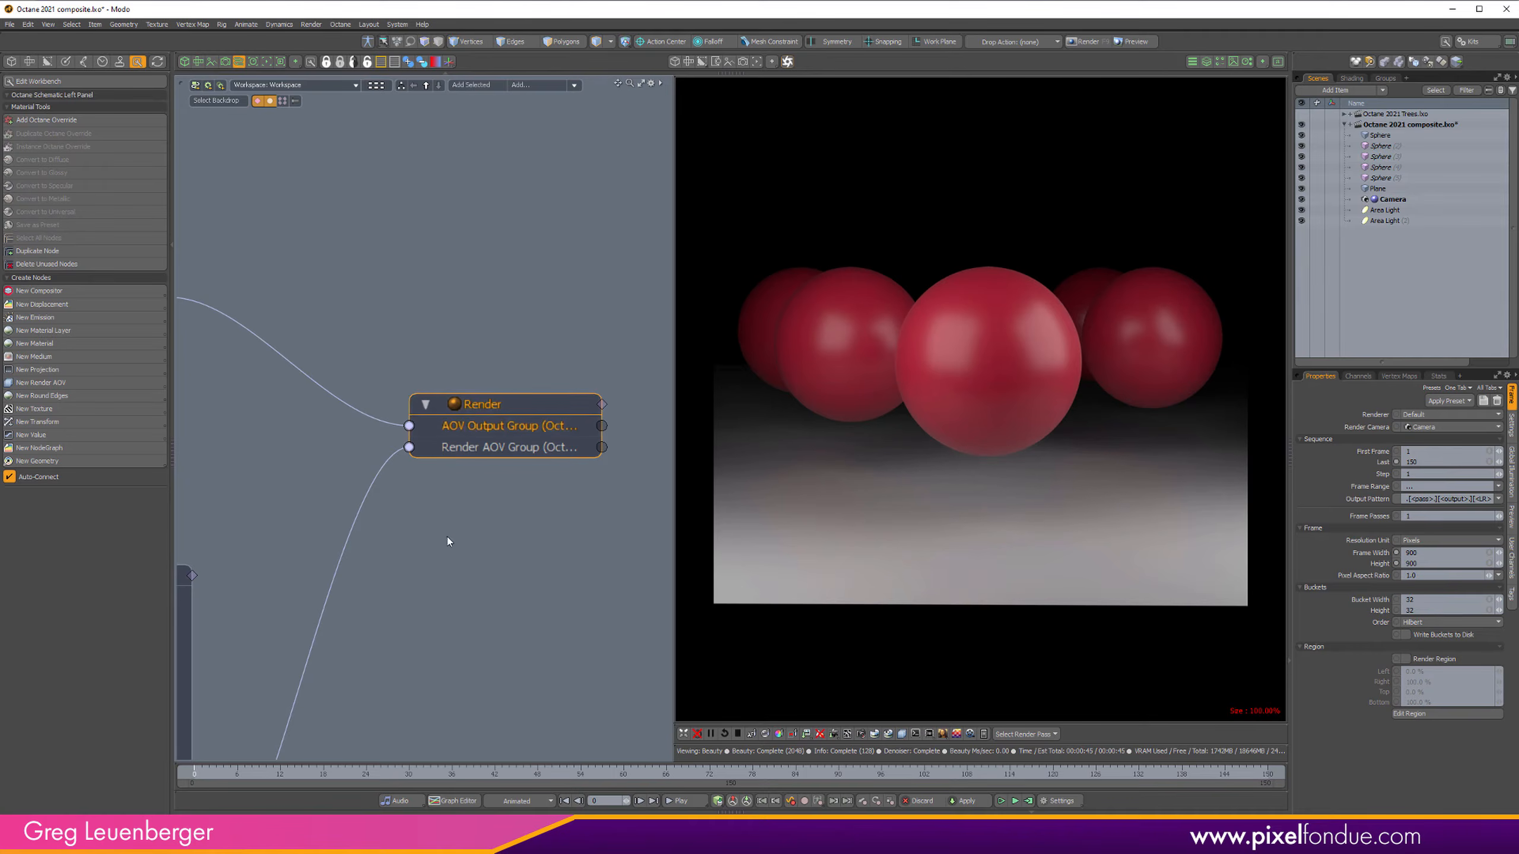
Step: Show the Shader Tree with the Render item and examine the AOV output and render groups feeding the Render node
left_click(1351, 78)
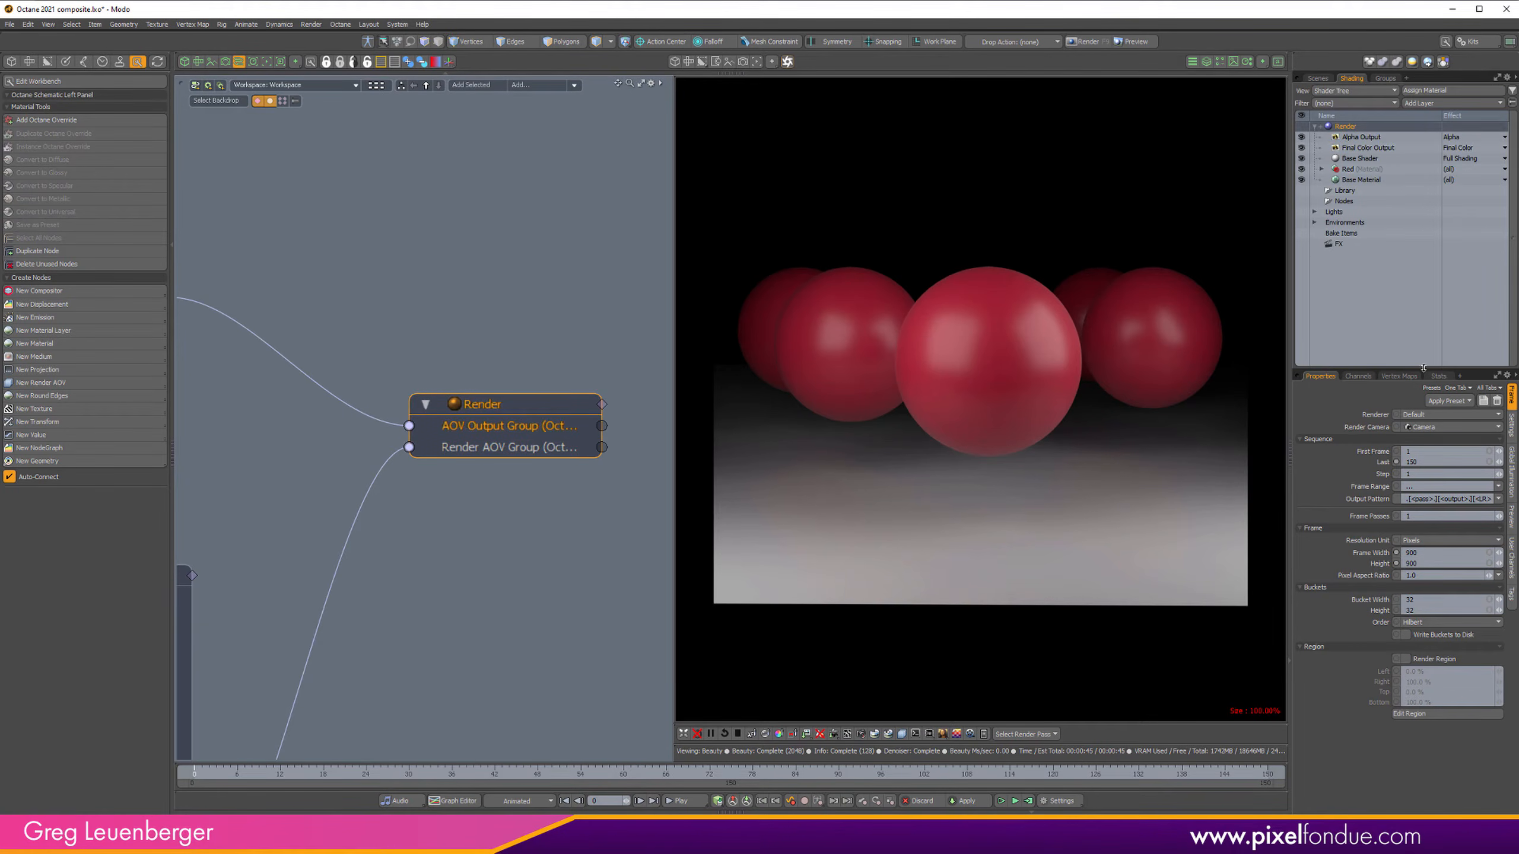
left_click(504, 448)
left_click_drag(457, 542, 538, 398, "alt")
left_click_drag(538, 398, 442, 510, "alt")
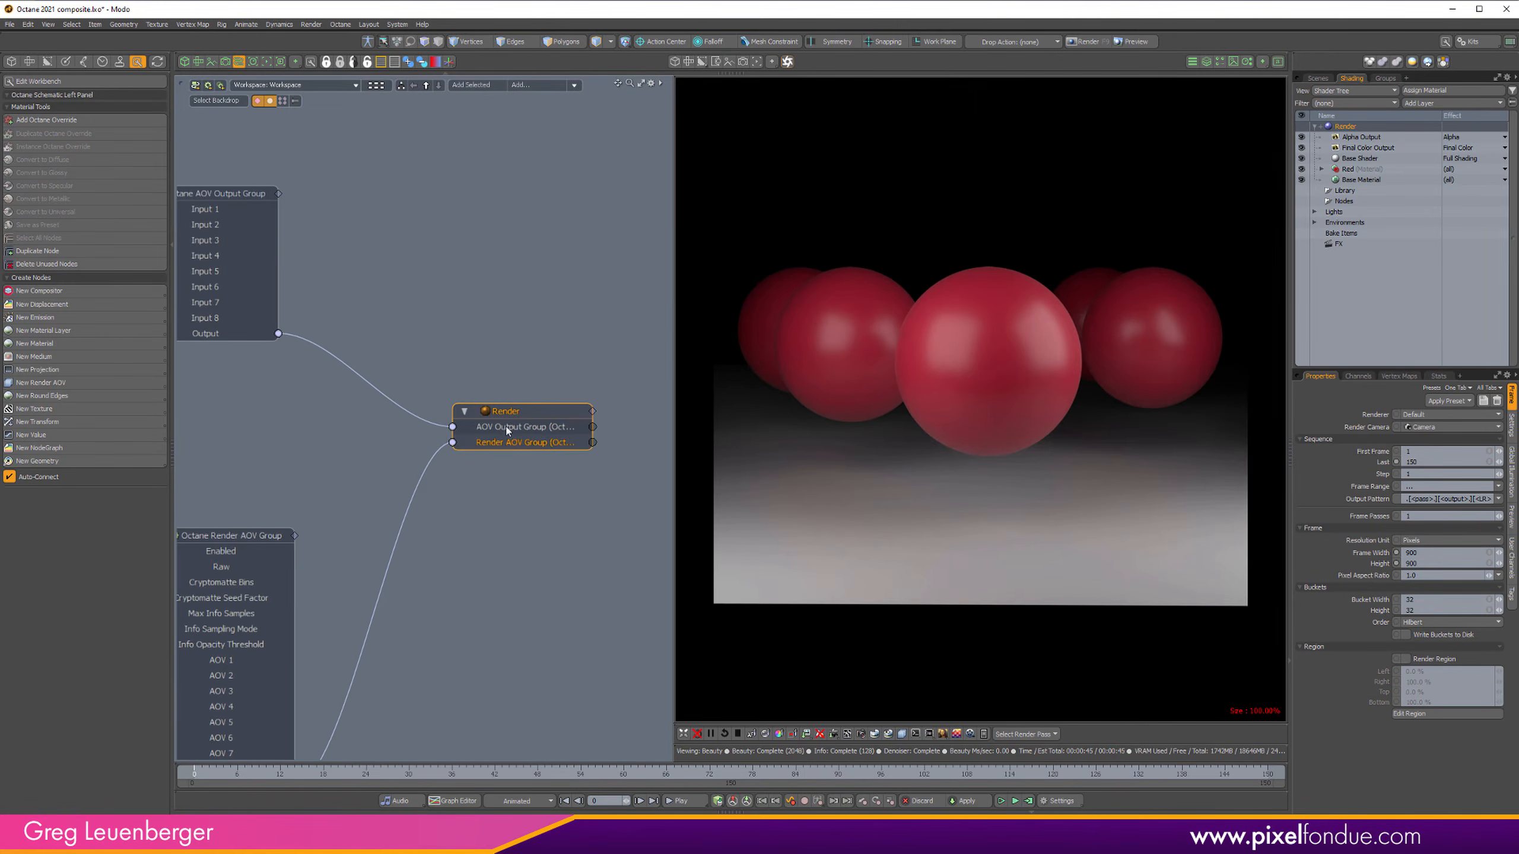
Step: Examine the Render node's AOV Output Group channel and the two Octane Light AOV nodes feeding the Render AOV Group
left_click(506, 427)
left_click_drag(525, 399, 603, 385, "ctrl+alt")
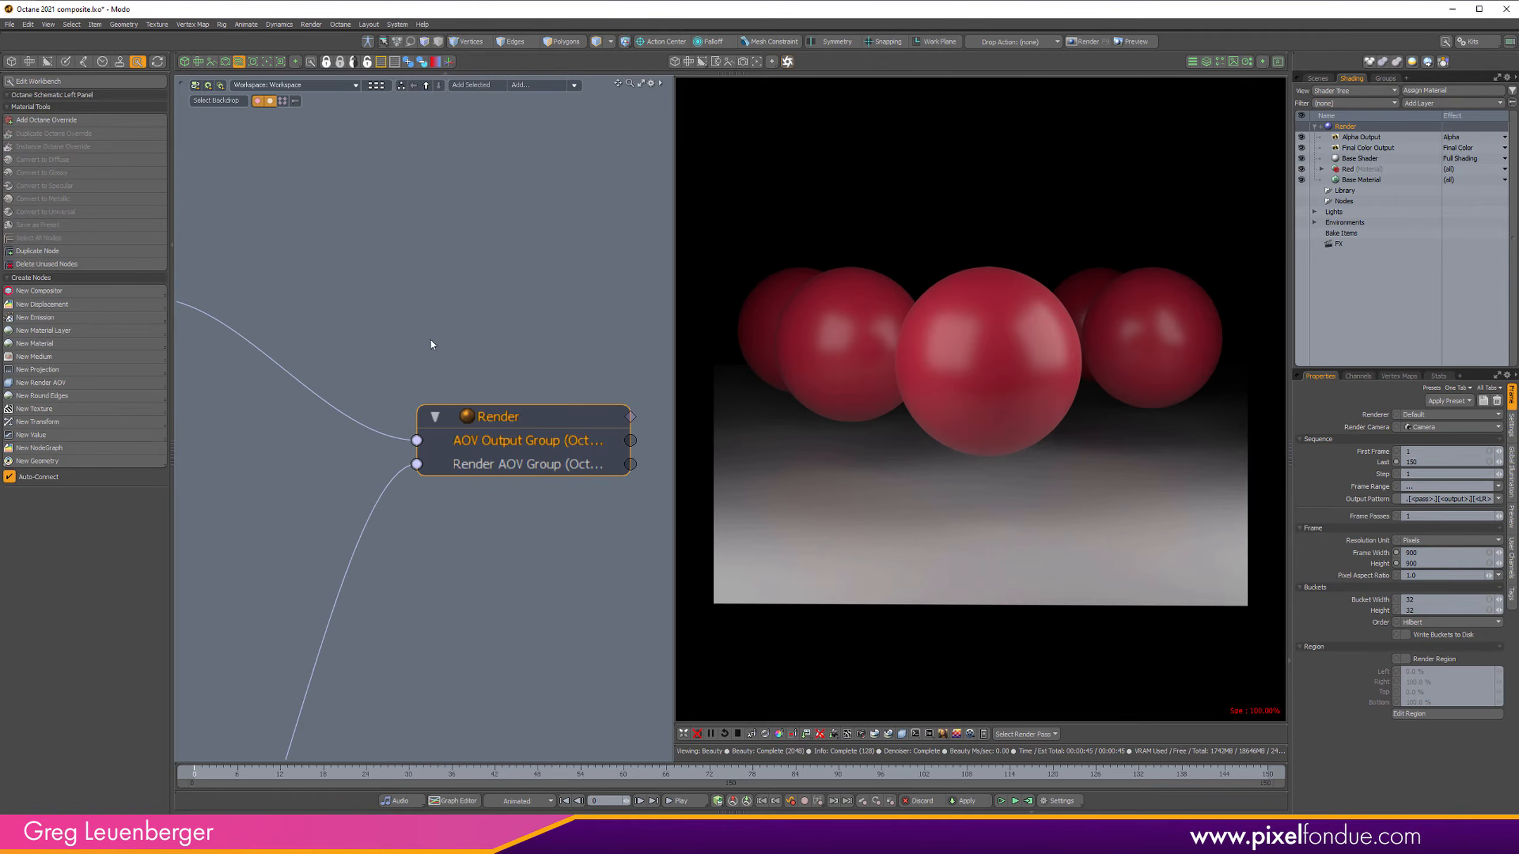
left_click_drag(525, 345, 646, 312, "ctrl+alt")
left_click_drag(375, 479, 441, 478, "ctrl+alt")
left_click(340, 362)
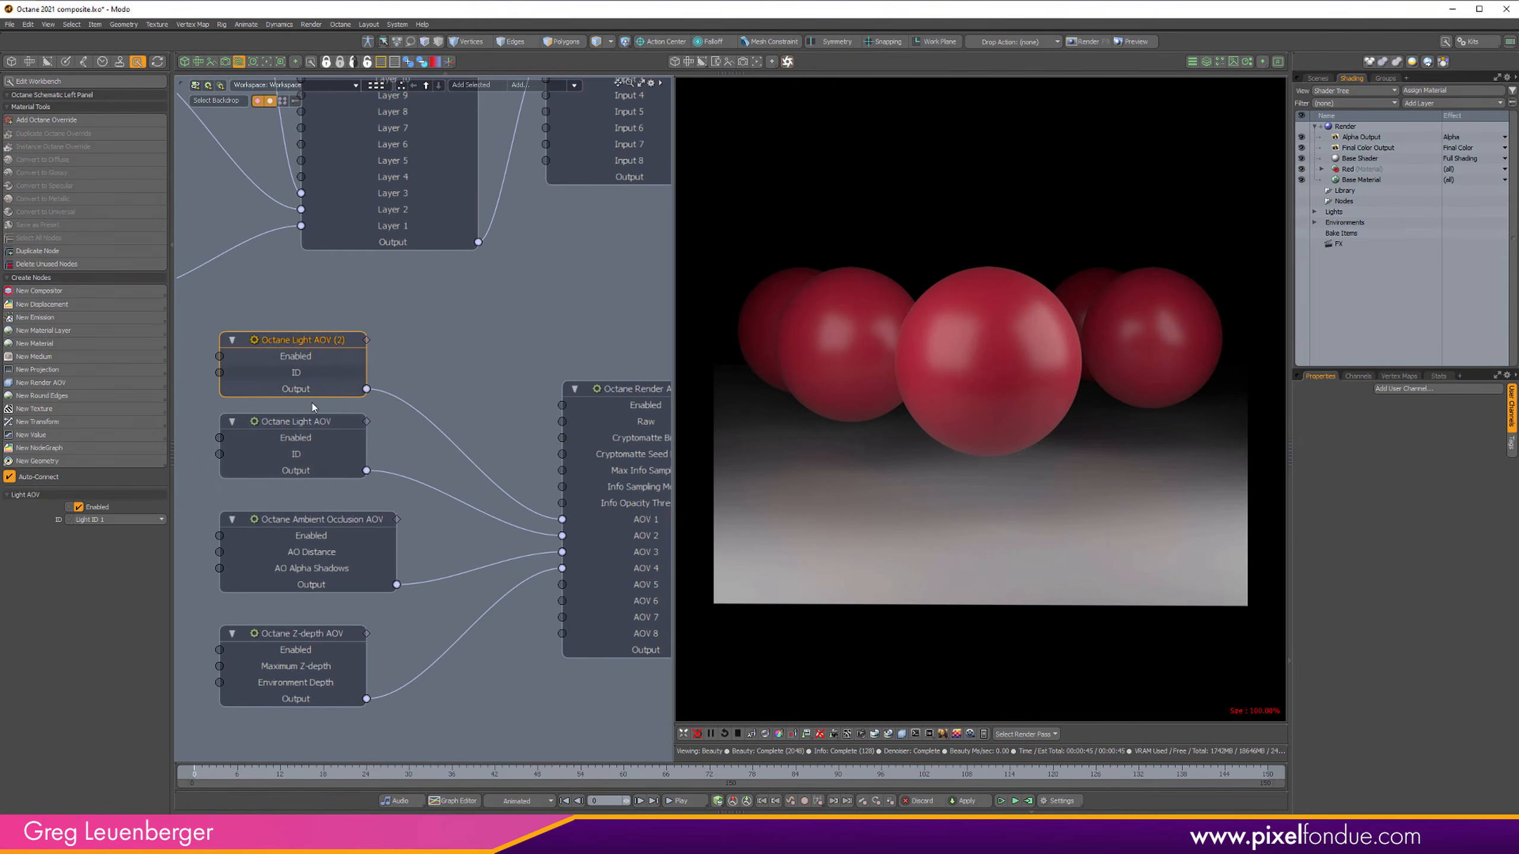
left_click(310, 437)
Step: View the Light ID 1, Light ID 2, Ambient occlusion and Z-depth passes in the render one after another
left_click(1041, 734)
left_click(1050, 760)
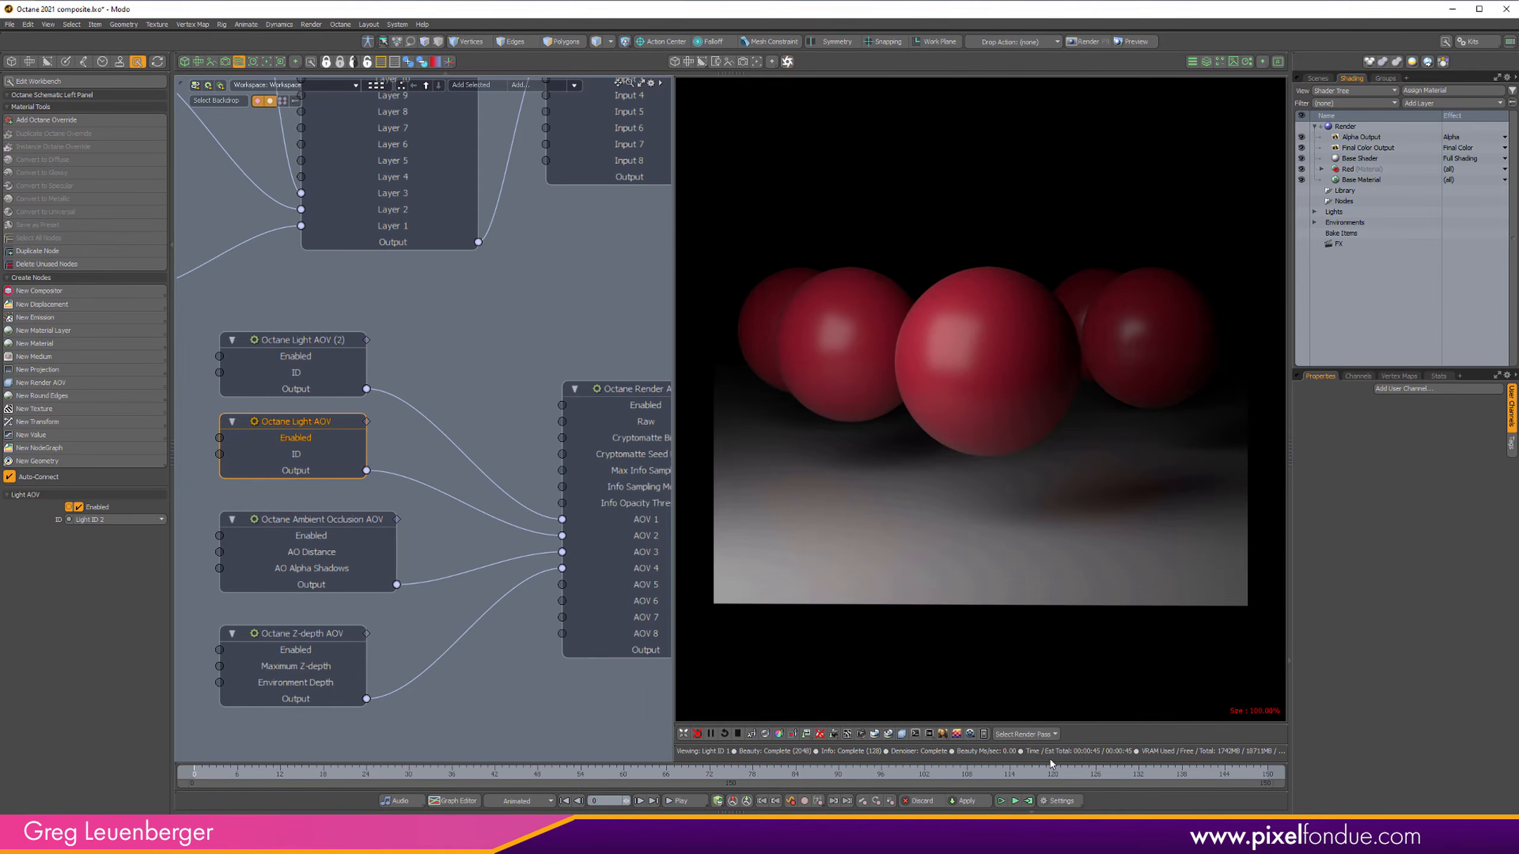
left_click(1024, 734)
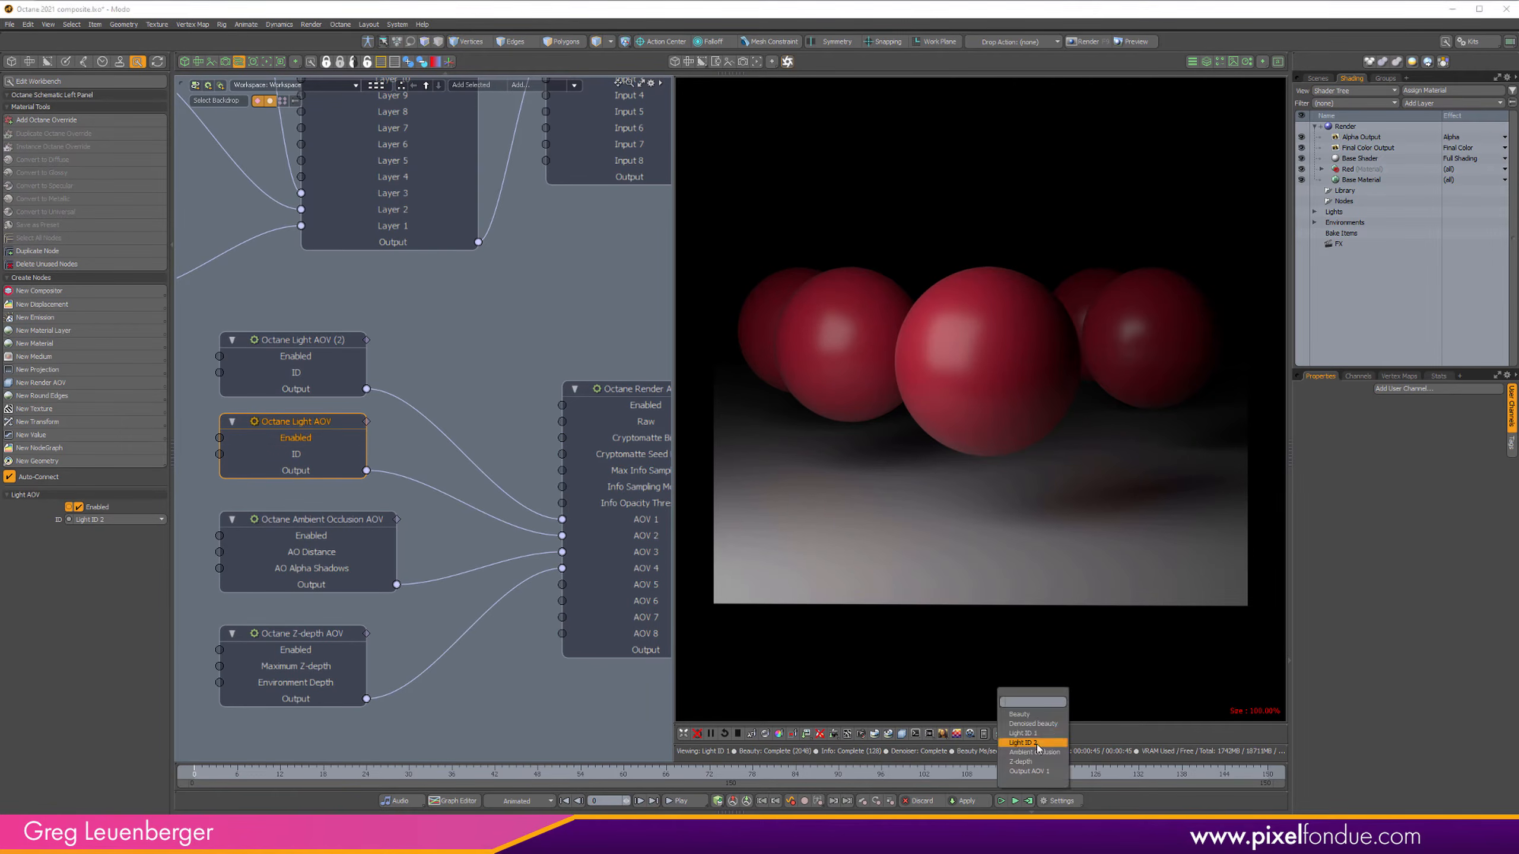
left_click(1023, 742)
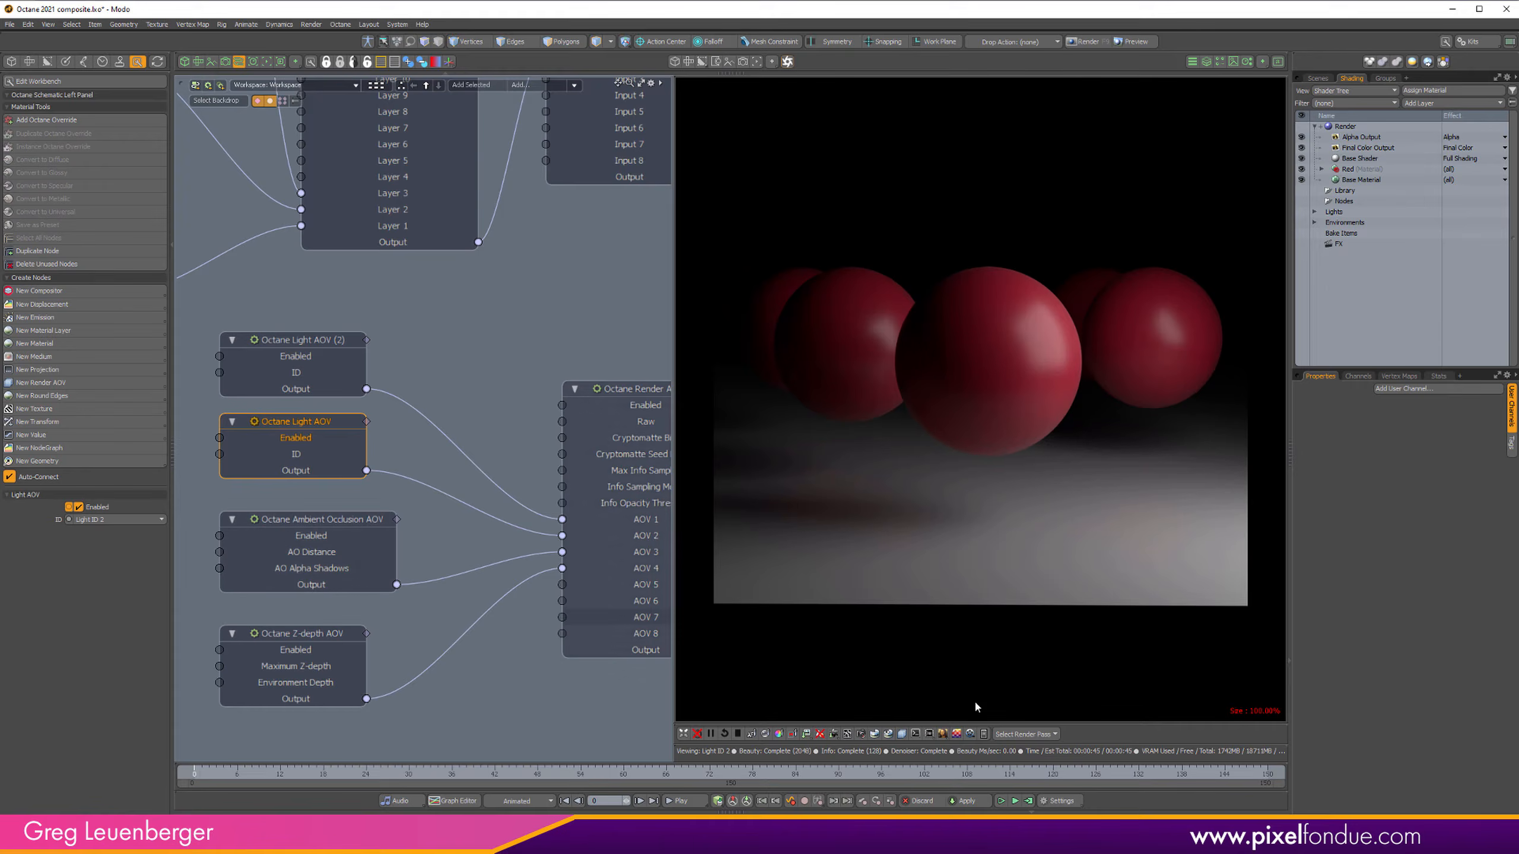
left_click(1025, 734)
left_click(1030, 736)
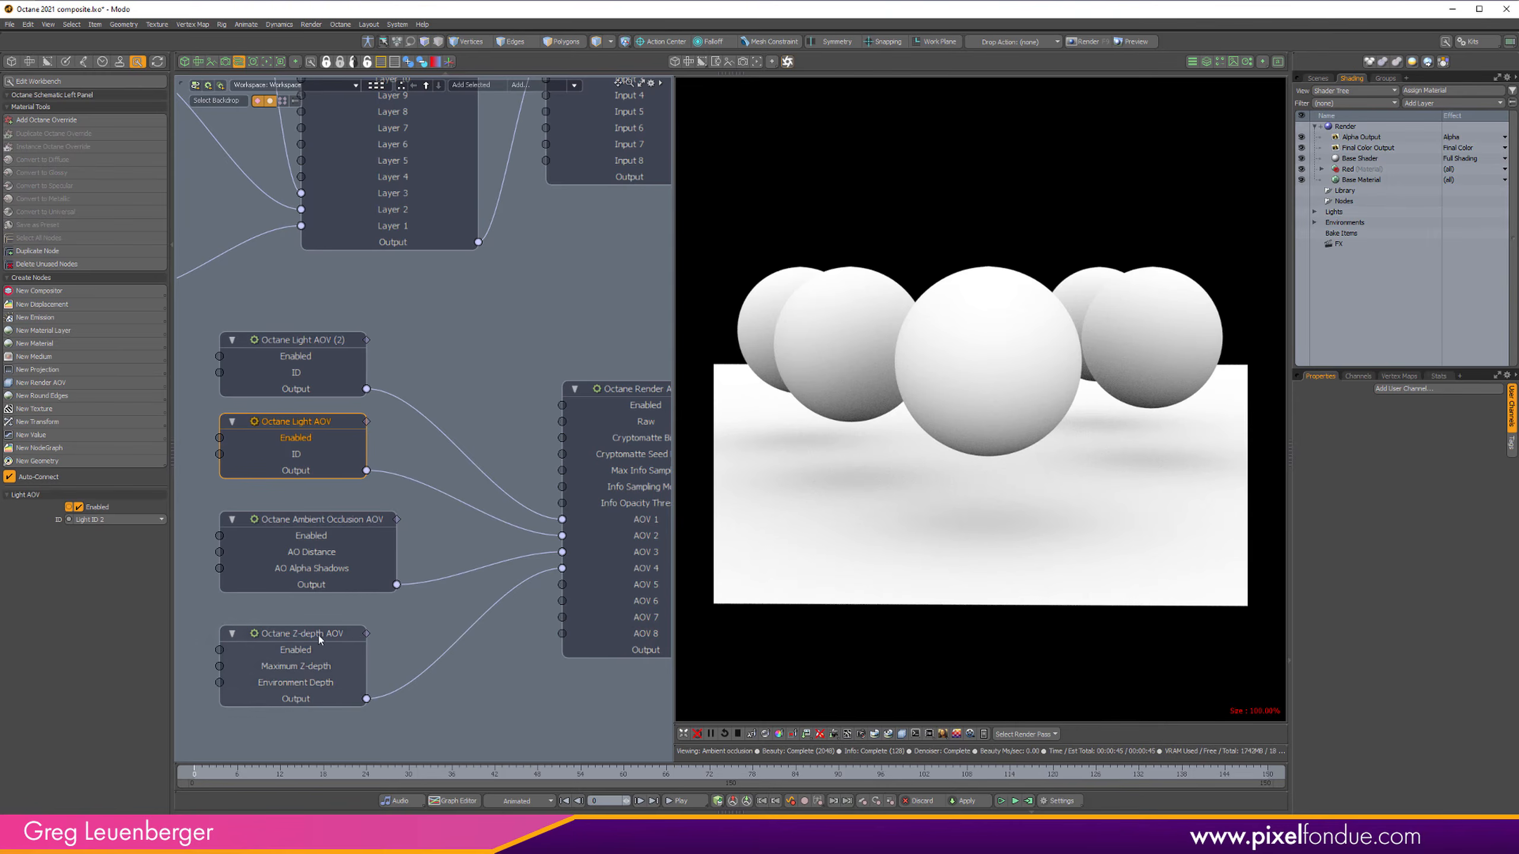
left_click(1025, 733)
left_click(1022, 750)
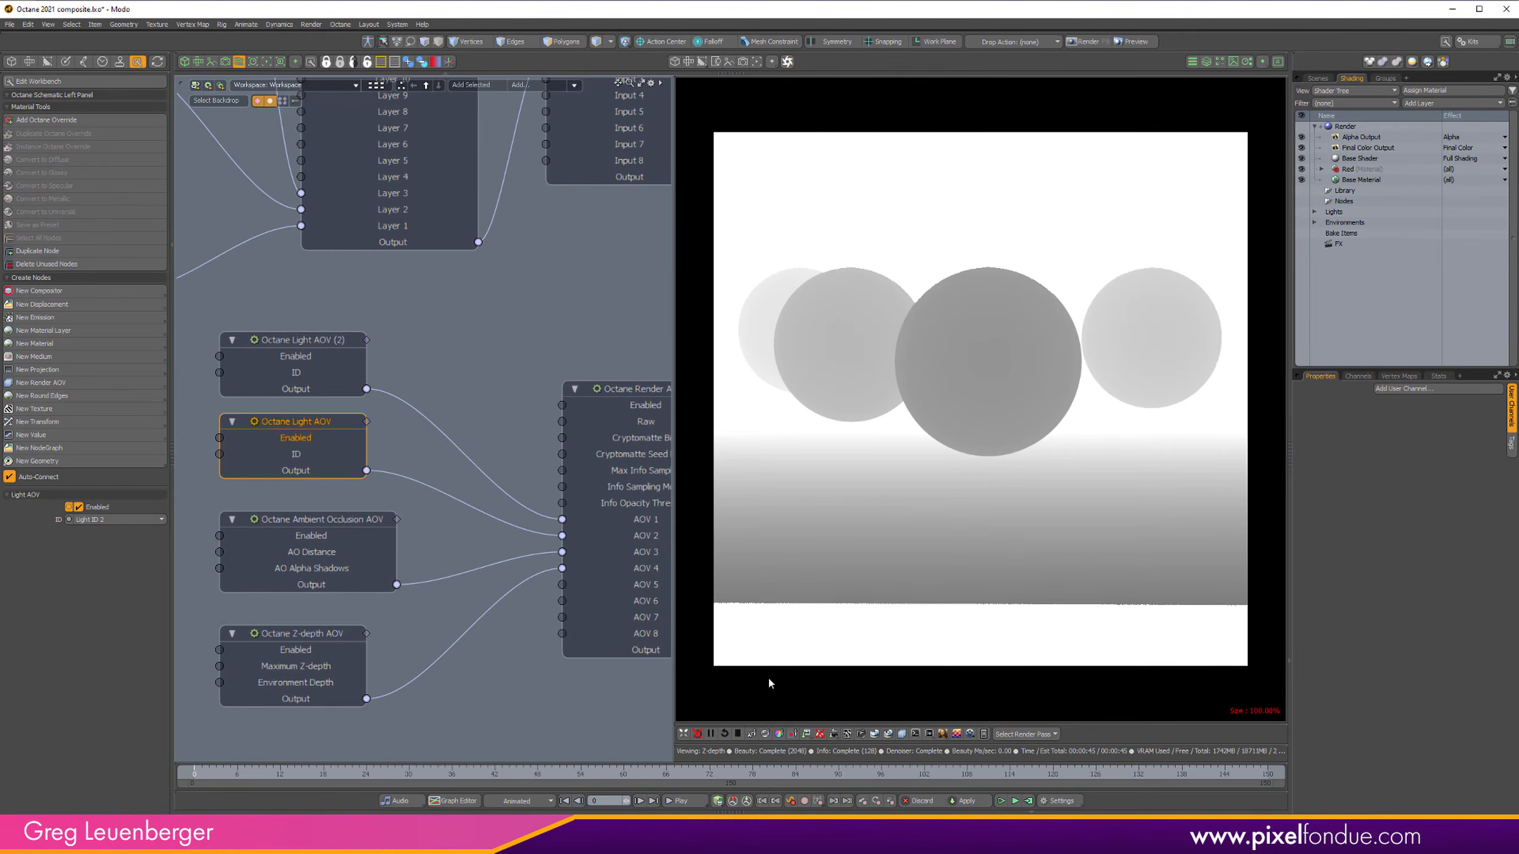
Step: Try a Maximum Z-depth of 10 on the Octane Z-depth AOV node and settle on 6
left_click(316, 641)
left_click(130, 520)
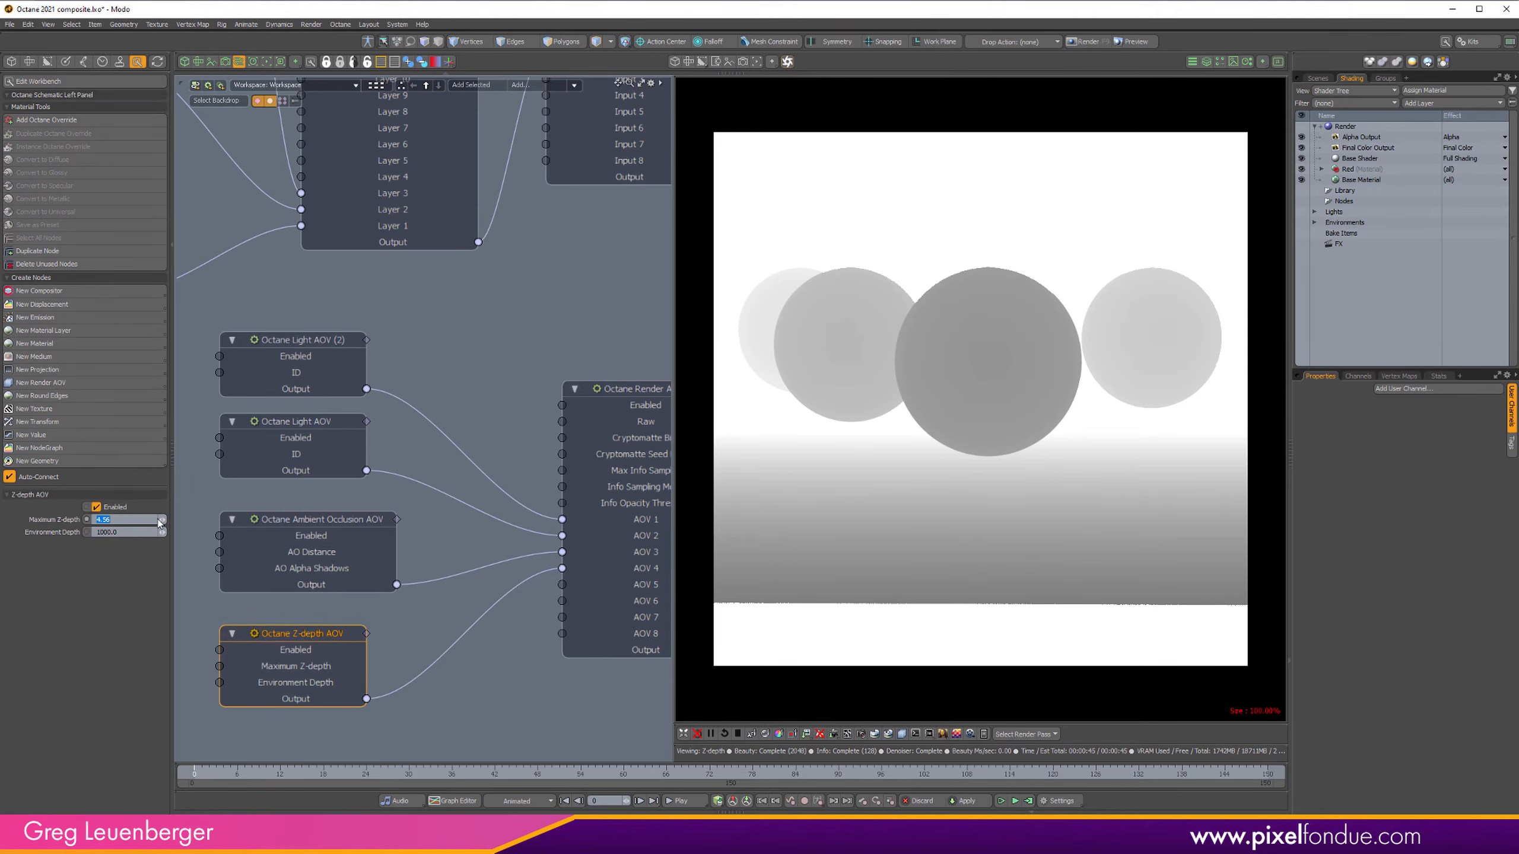
type("10")
key("Return")
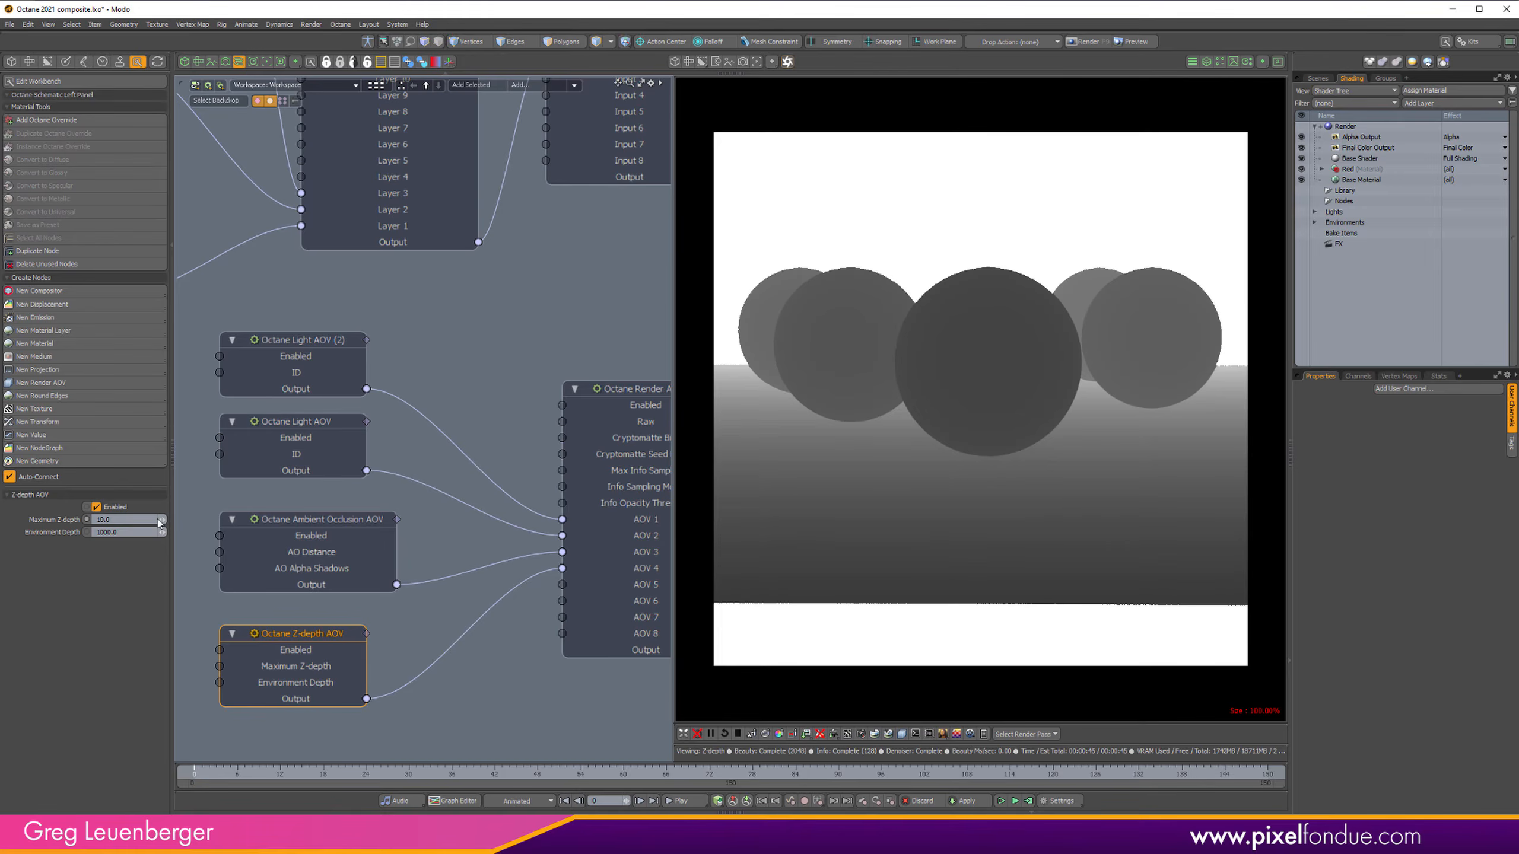
left_click(136, 518)
type("6")
key("Return")
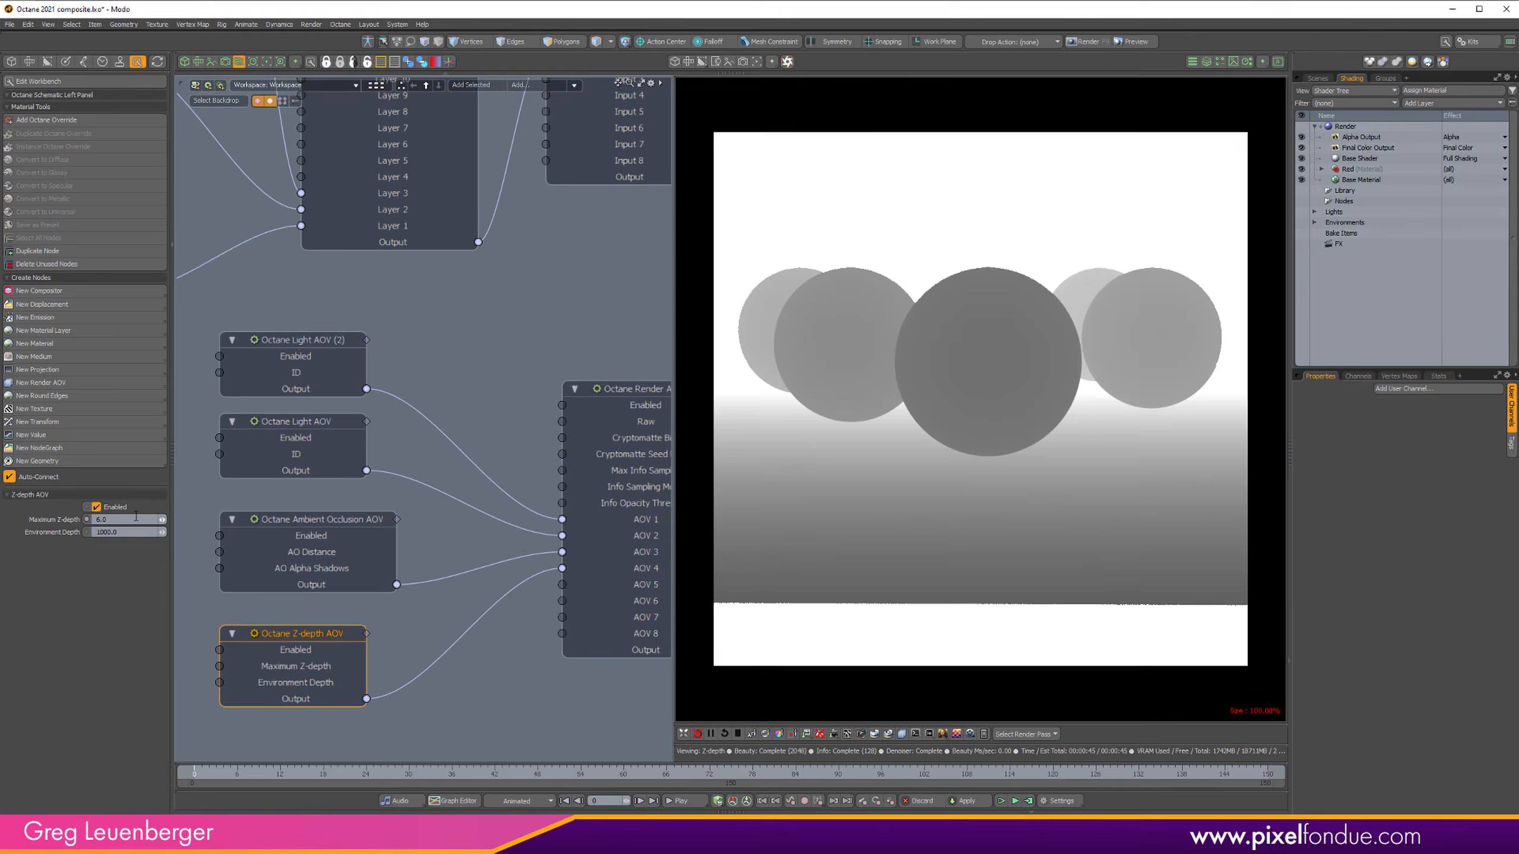
Step: Display the Output AOV 1 pass in the render and bring the Composite AOV Output node into view
left_click(1037, 735)
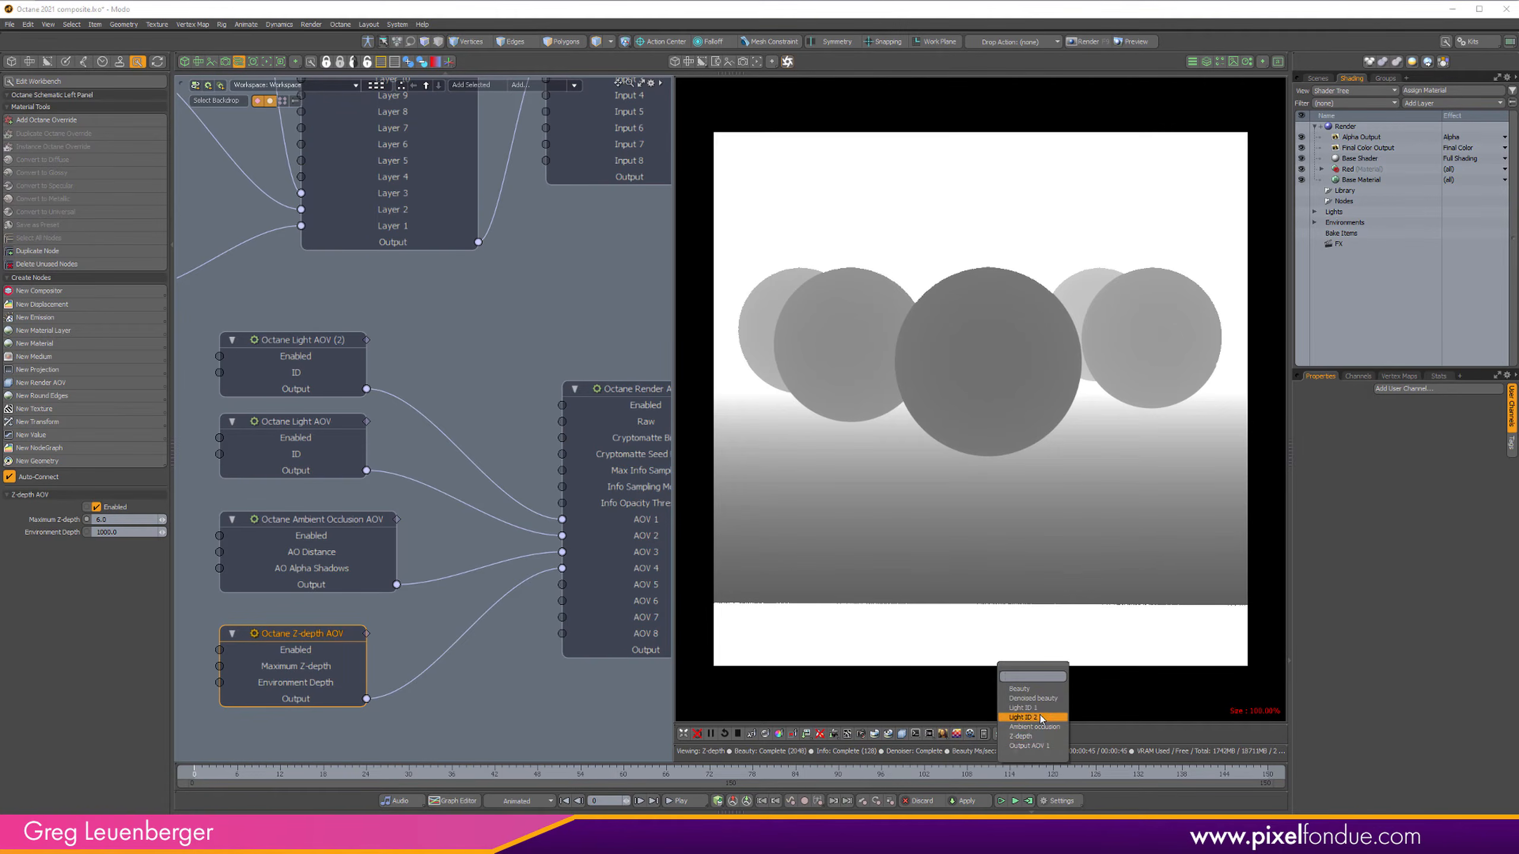
left_click(1047, 746)
left_click_drag(619, 286, 308, 501, "alt")
left_click_drag(253, 568, 451, 674, "alt")
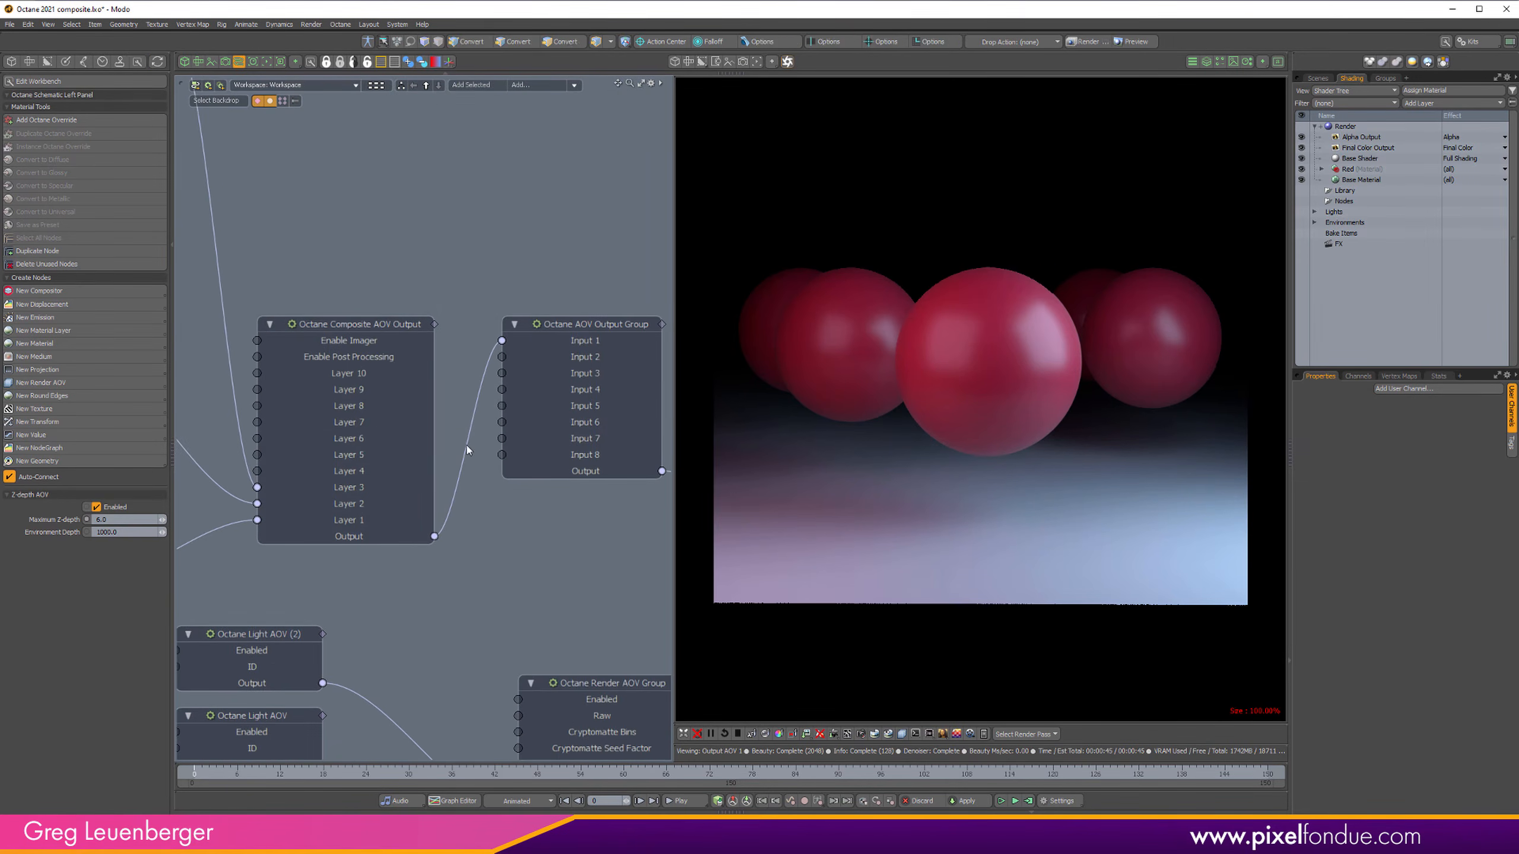
Step: Look through the available compositor node types and follow the composite network back to the Light Mixer AOV Output node
left_click(137, 291)
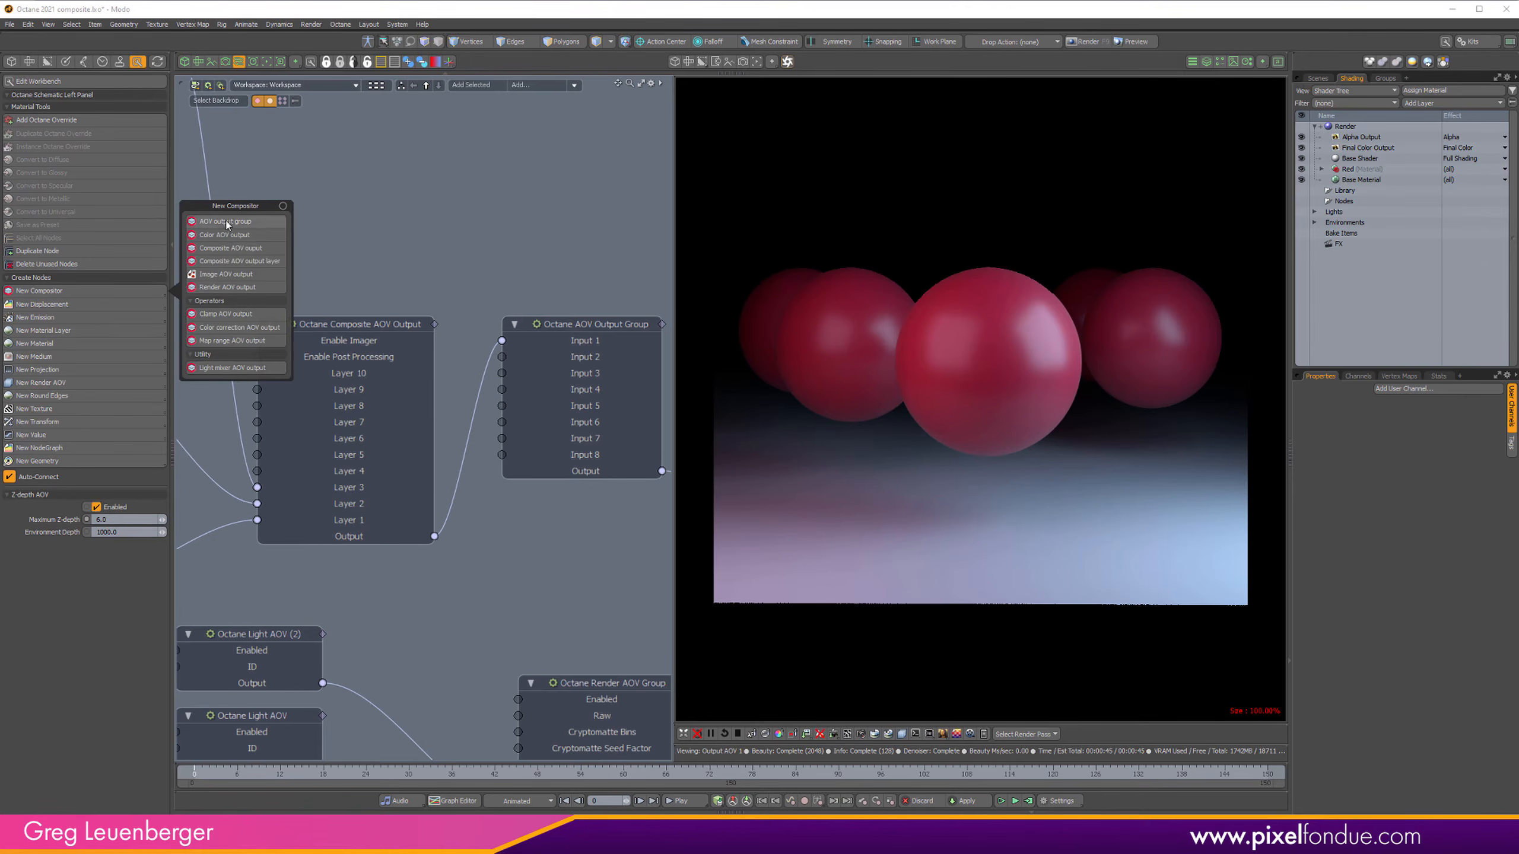
left_click(556, 558)
left_click_drag(556, 558, 133, 521, "alt")
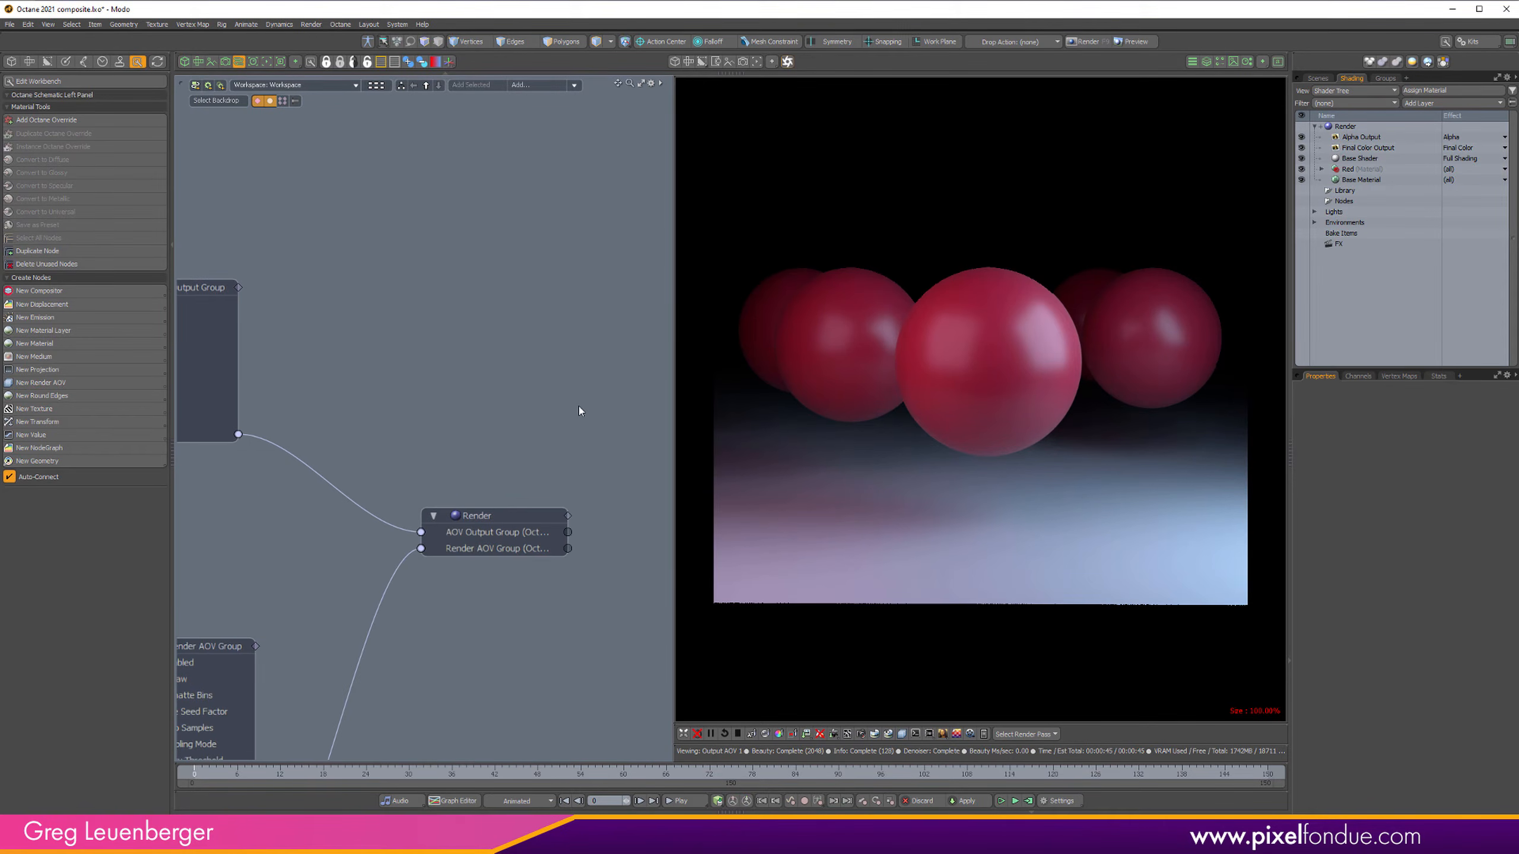
left_click_drag(439, 397, 1064, 456, "alt")
left_click_drag(311, 400, 660, 448, "alt")
scroll(655, 429, "down", 1)
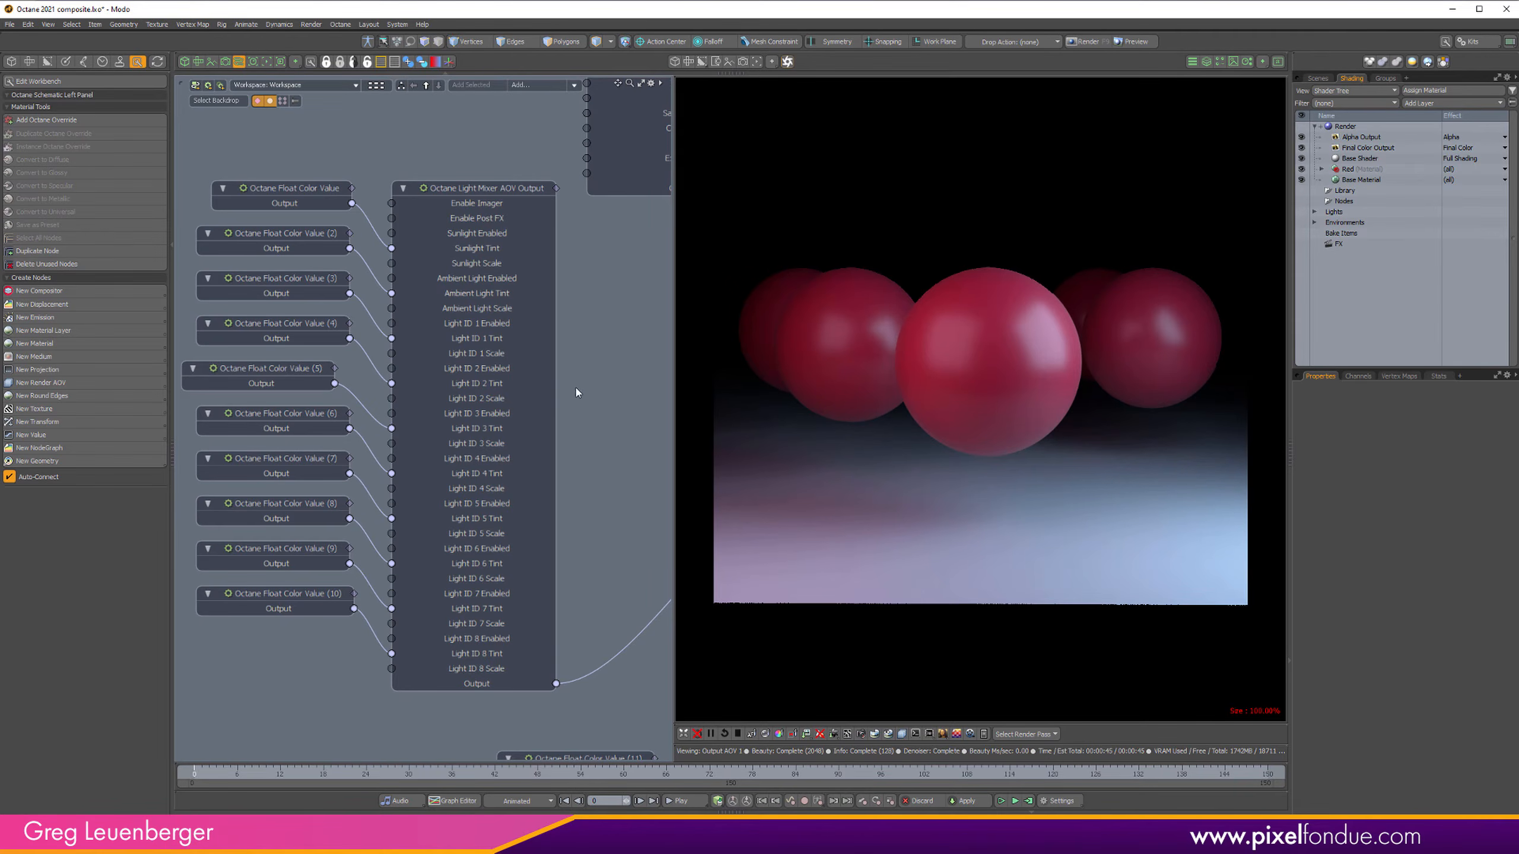
Step: Change the Float Color Value (3) node tinting Light ID 1 to orange, RGB about 1.0, 0.77, 0.18
left_click(294, 342)
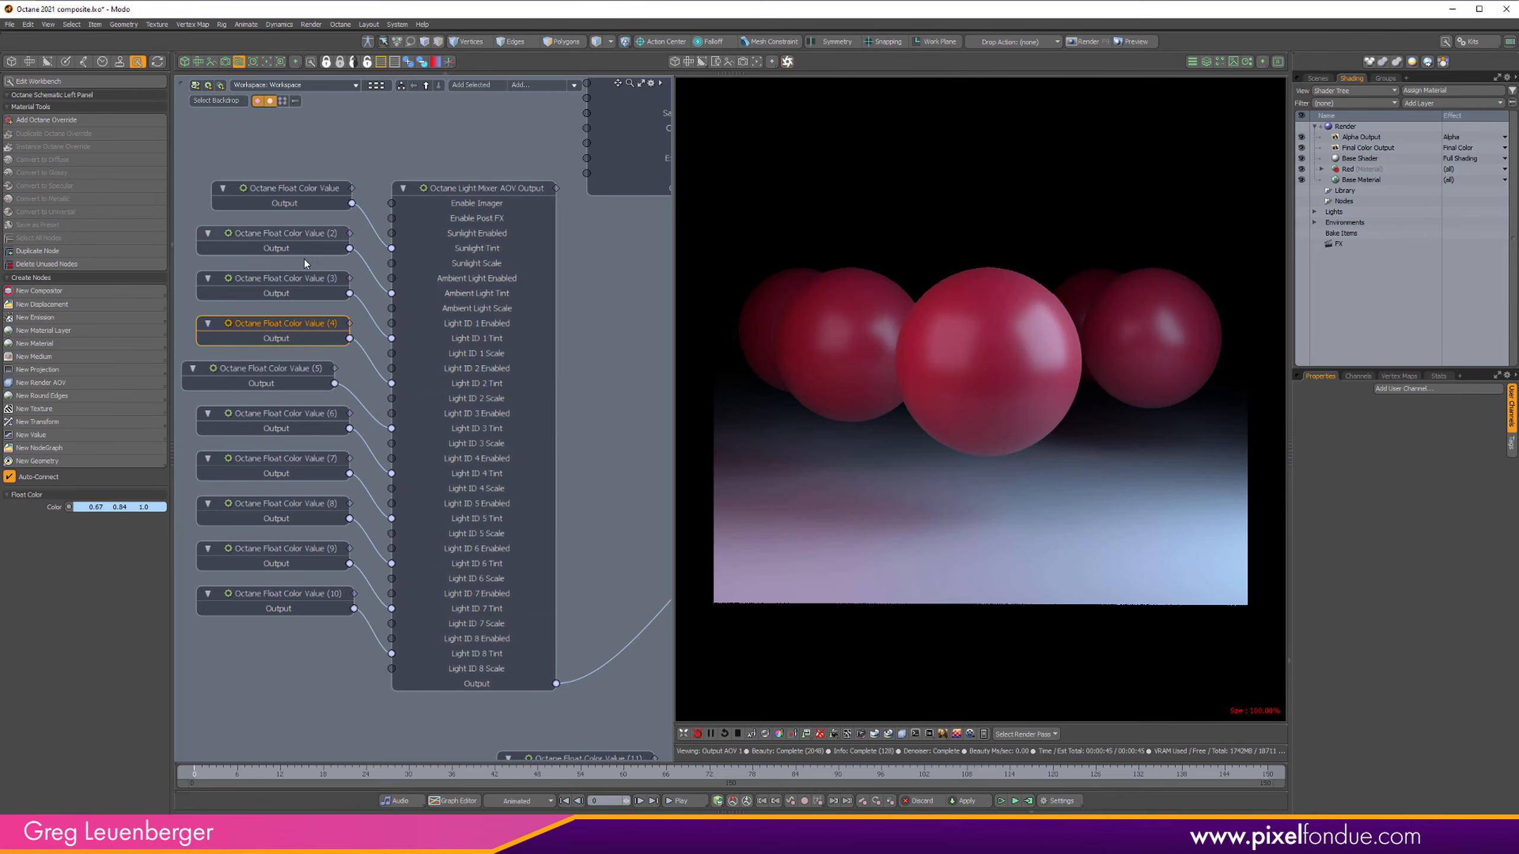
left_click(294, 280)
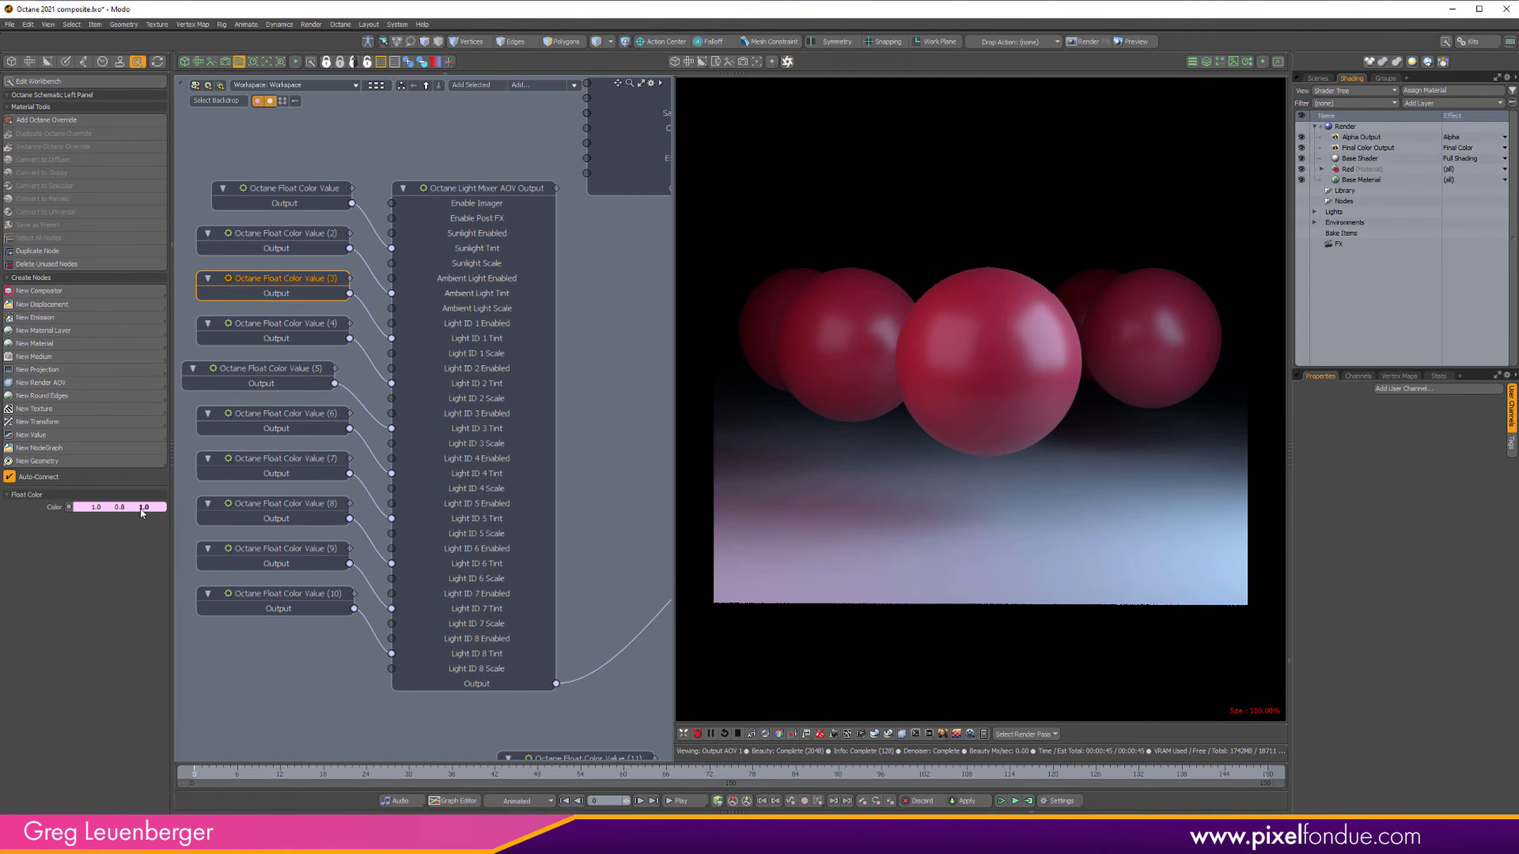
left_click(154, 508)
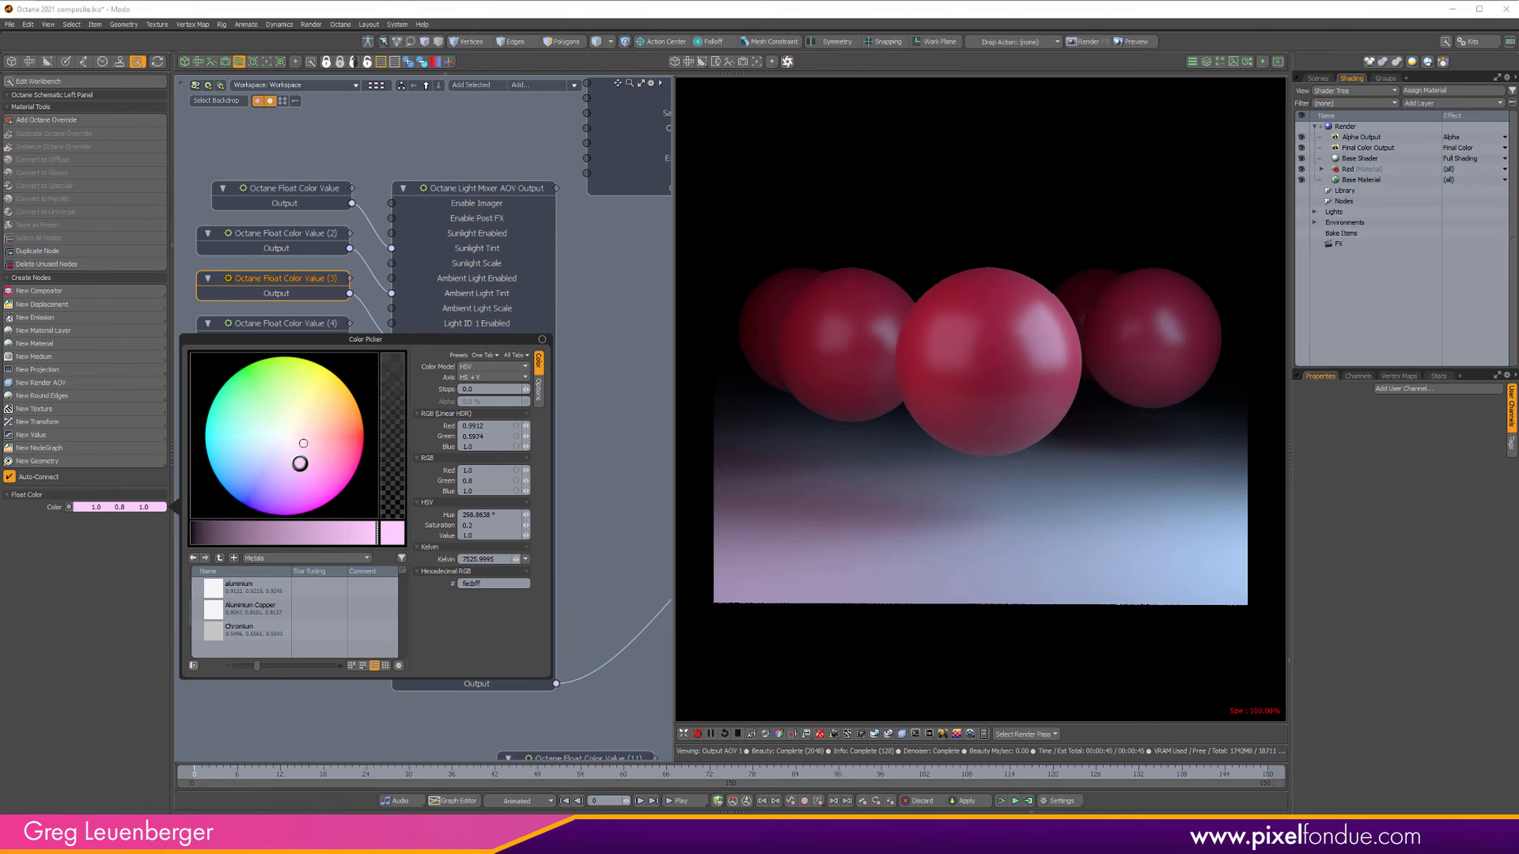
left_click_drag(302, 441, 350, 394)
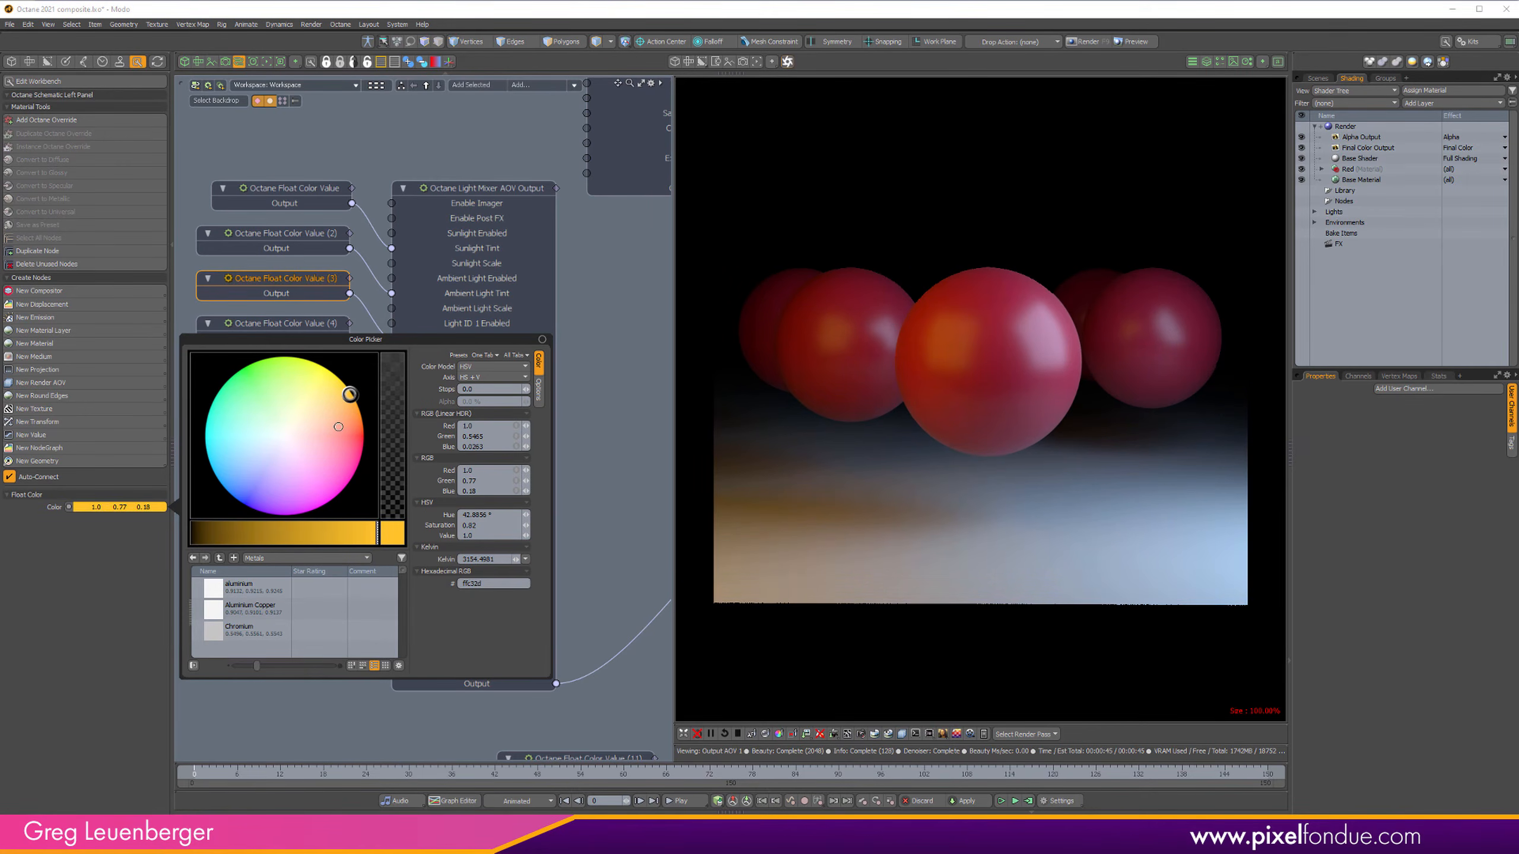
Step: Set the Light ID 1 Scale of the Light Mixer AOV Output node to 6
left_click(481, 190)
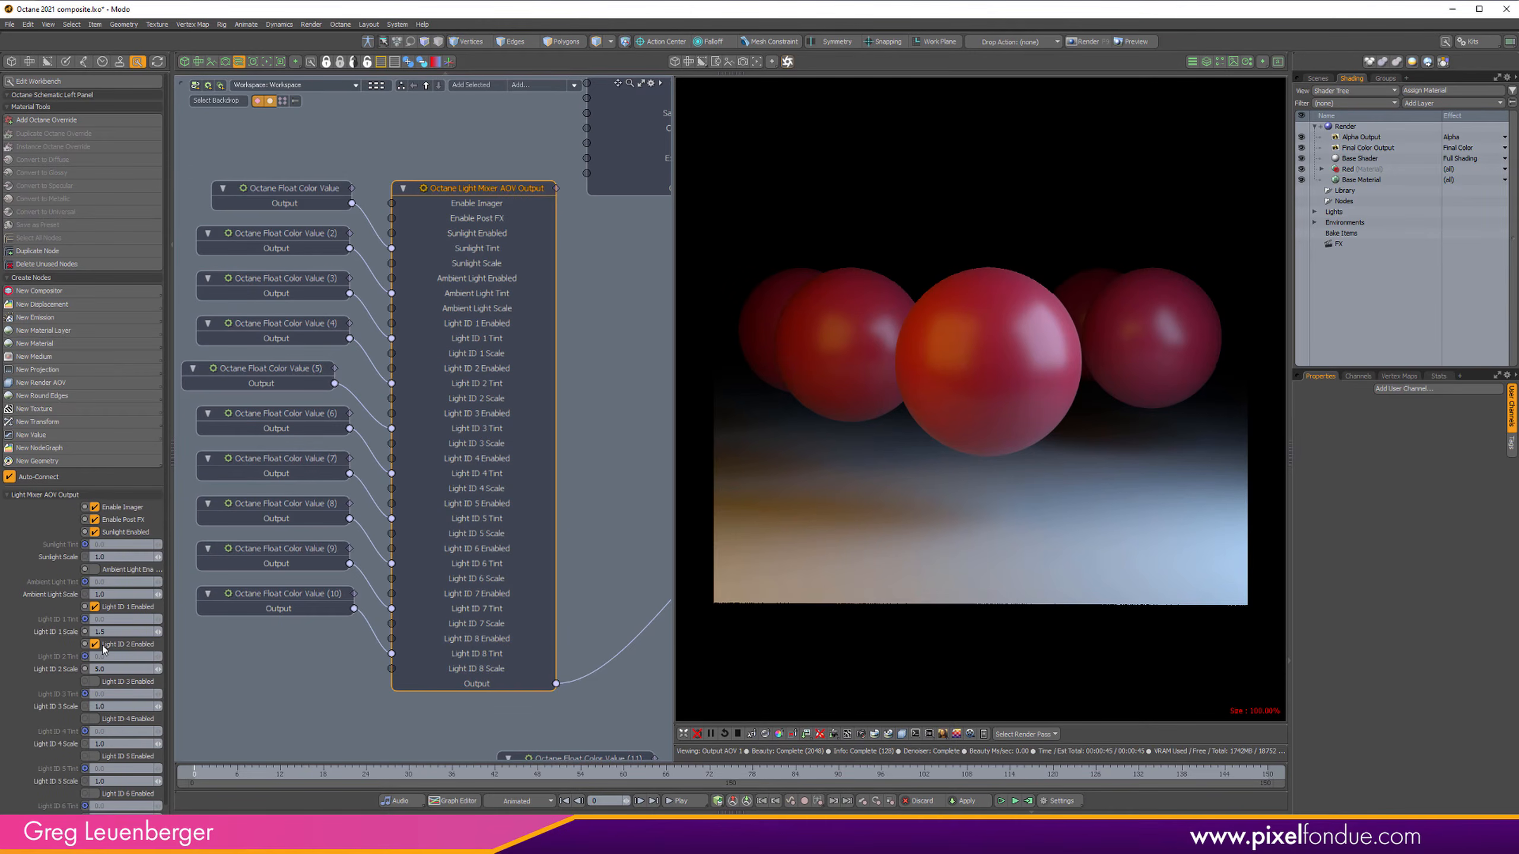
left_click(122, 631)
type("6")
key("Return")
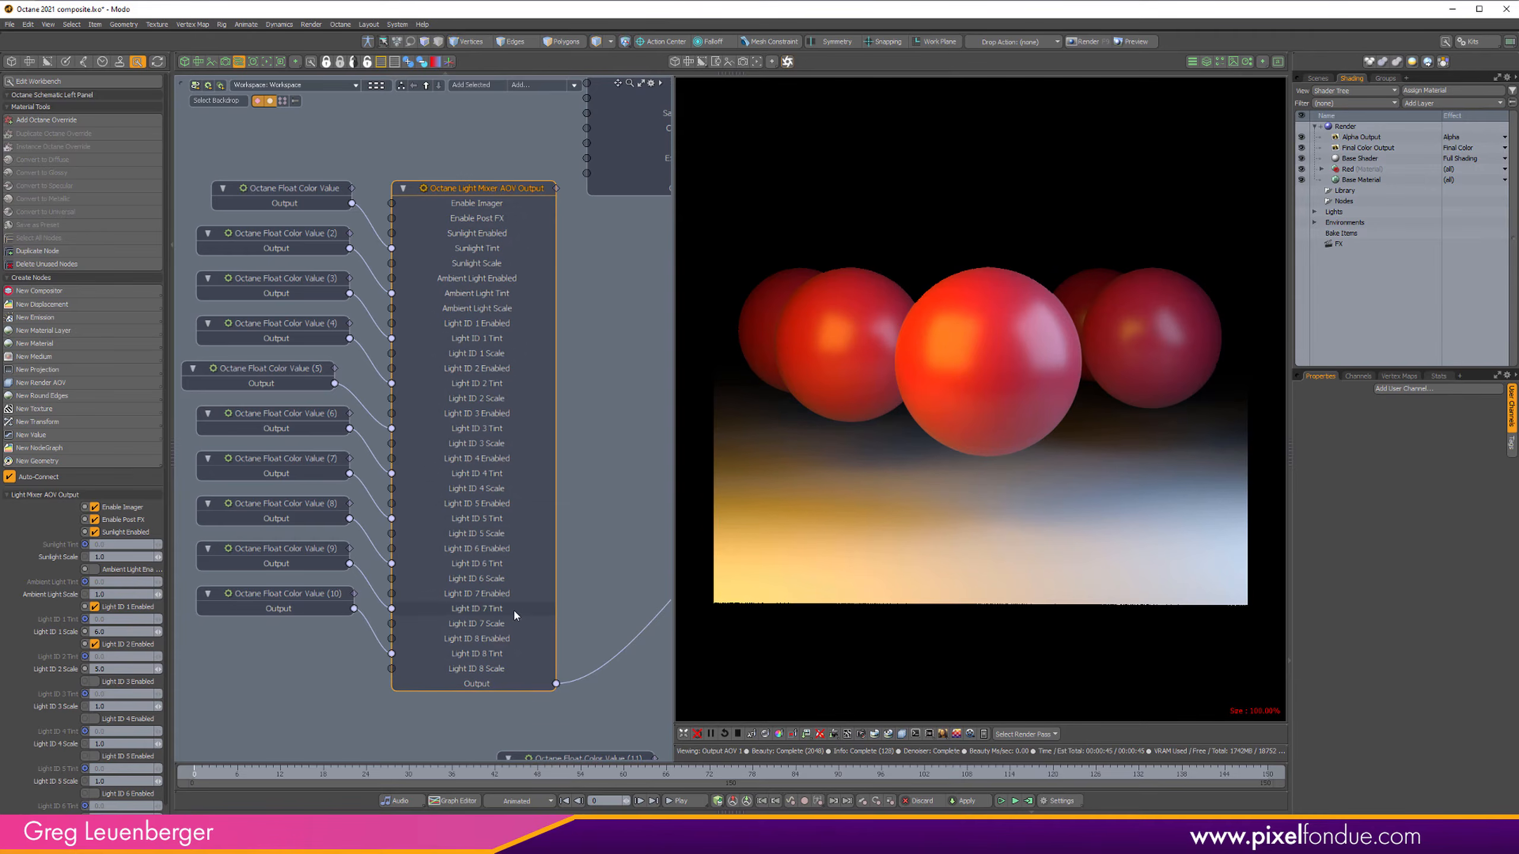
Step: Examine the composite layers, the Color Correction nodes and the input settings of the Octane Render AOV Output node
left_click_drag(538, 514, 216, 455, "alt")
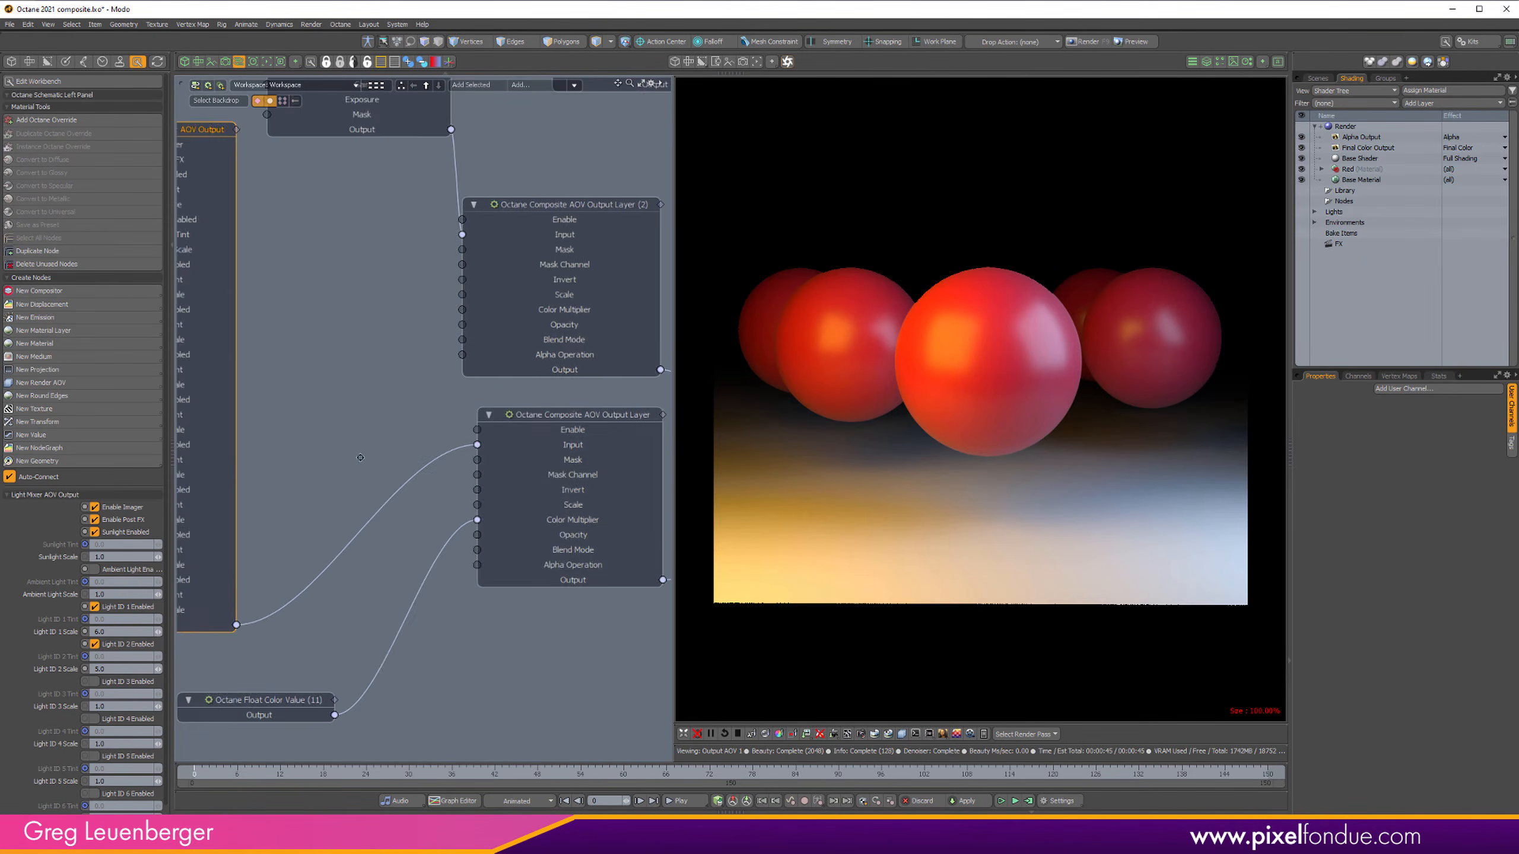
left_click_drag(555, 449, 369, 521, "alt")
left_click_drag(516, 370, 697, 530, "alt")
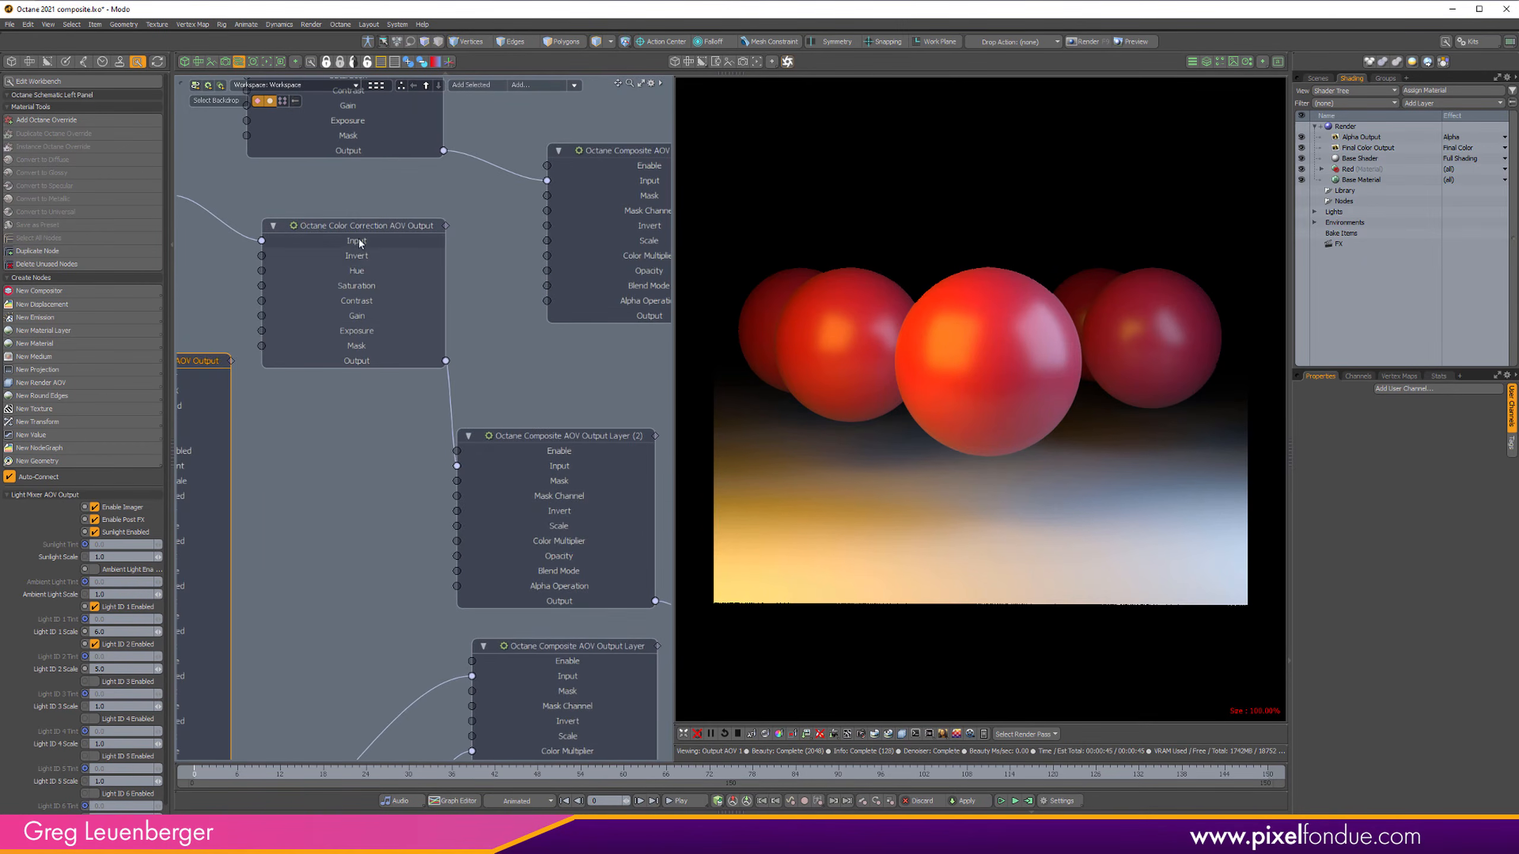
left_click_drag(317, 201, 542, 349, "alt")
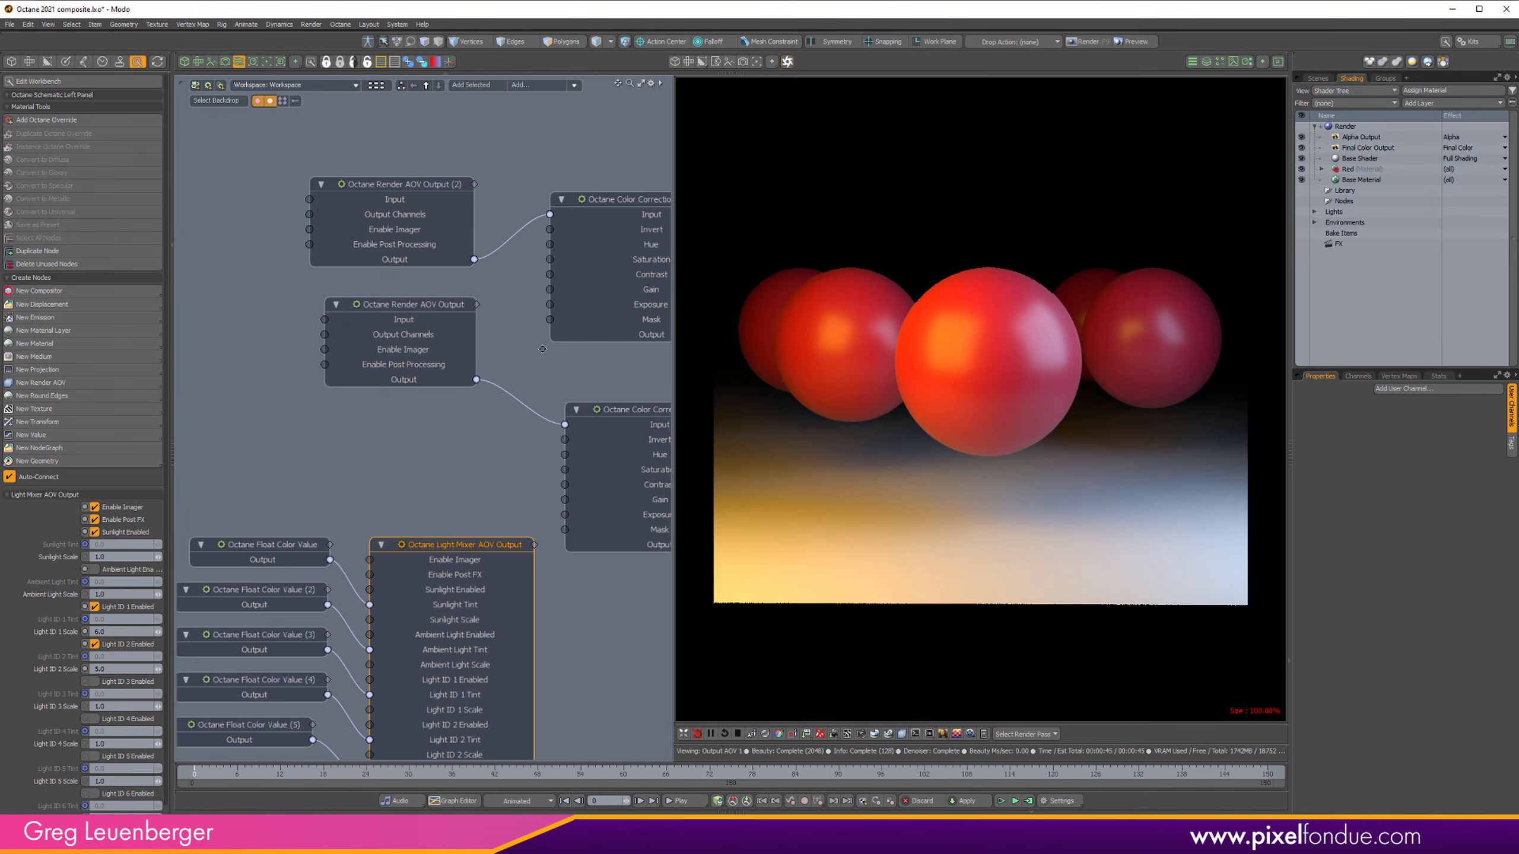
left_click(427, 310)
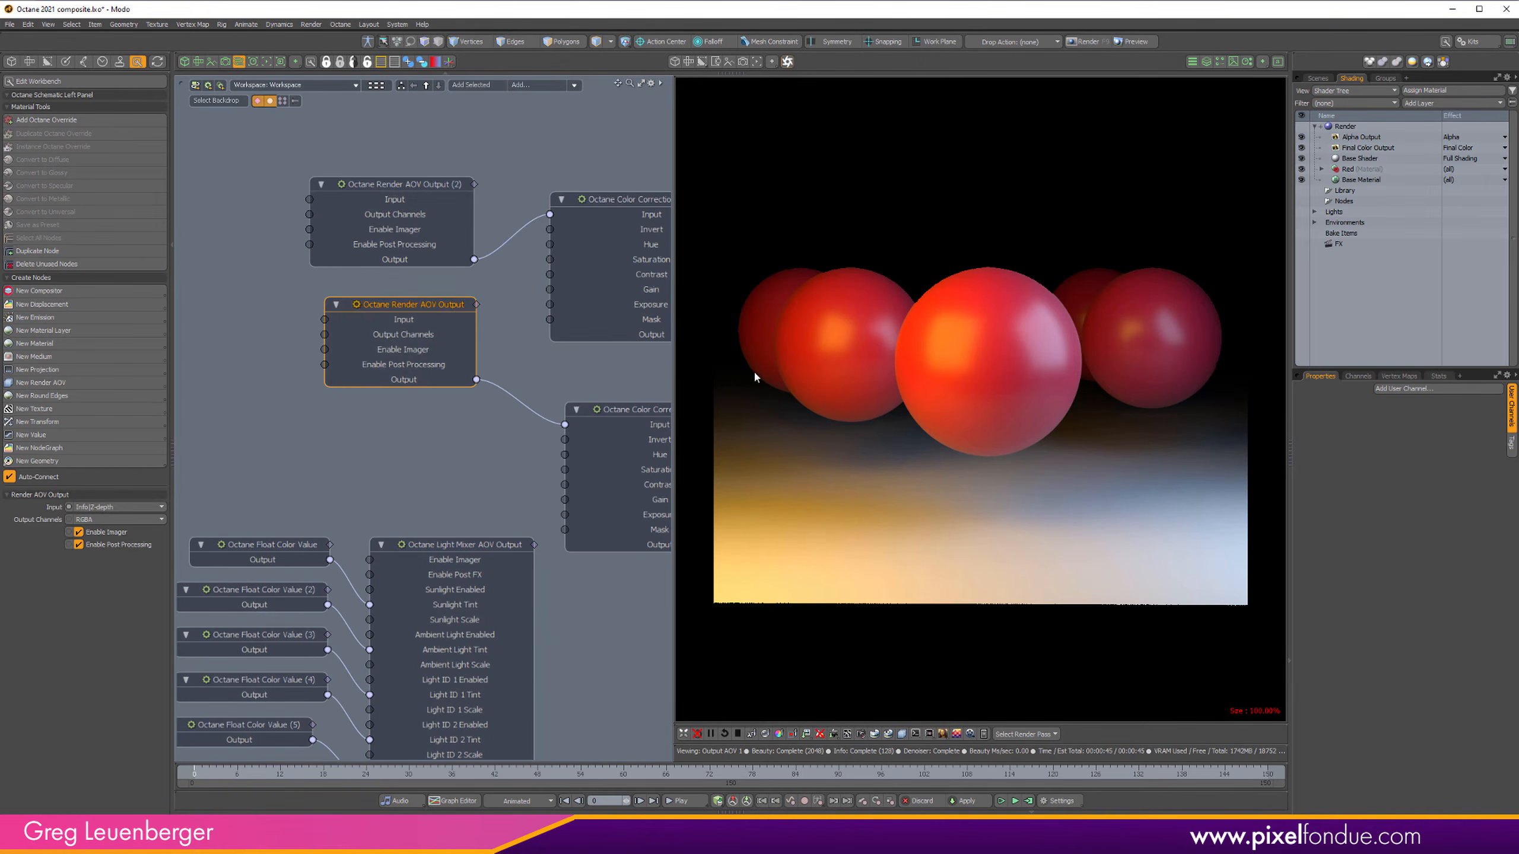
left_click_drag(559, 422, 390, 423, "alt")
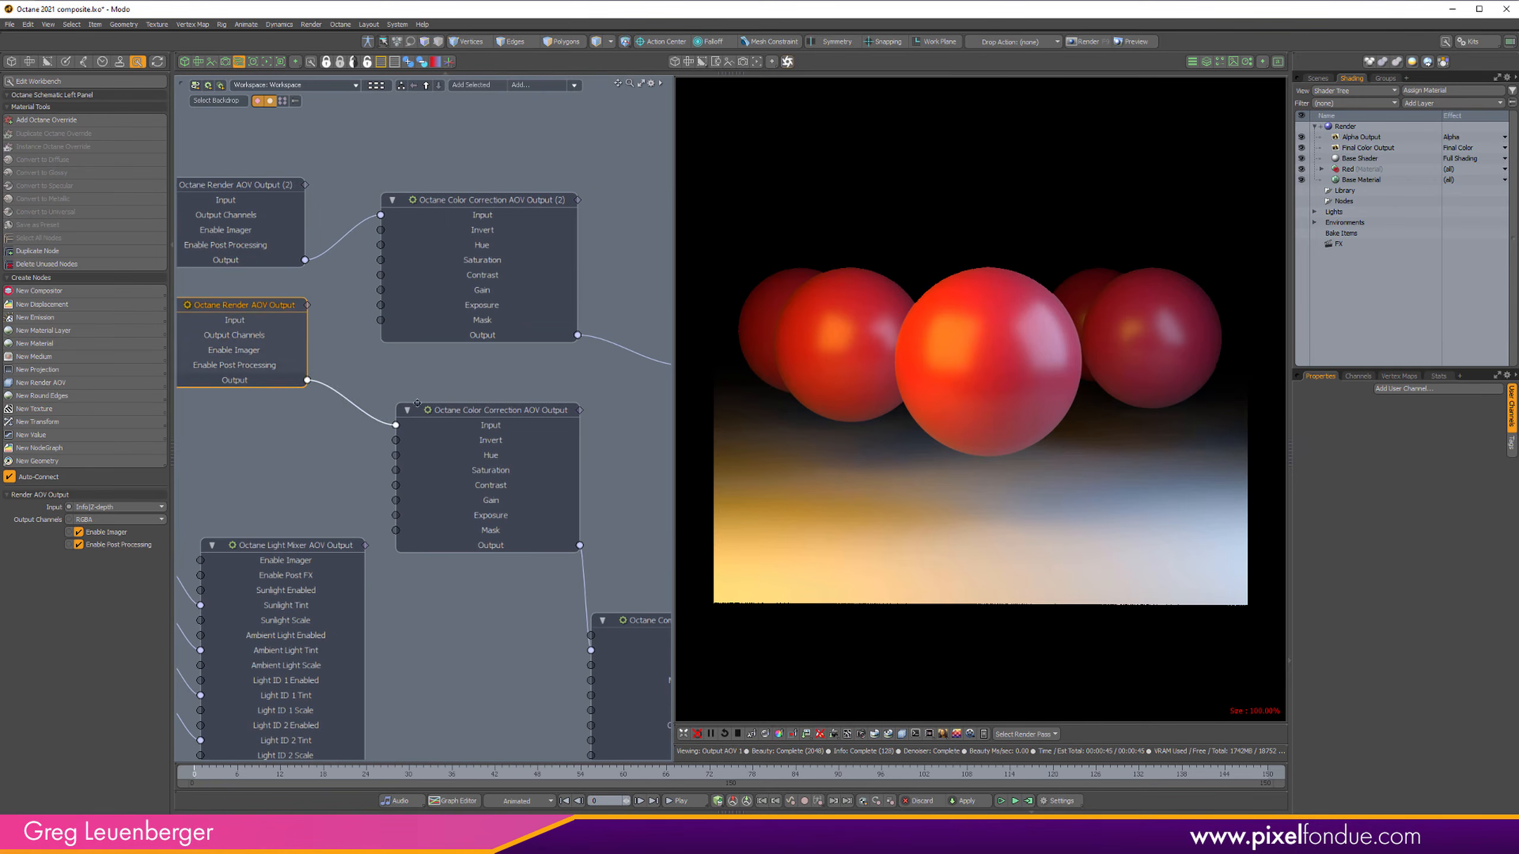
left_click_drag(507, 416, 546, 400, "alt")
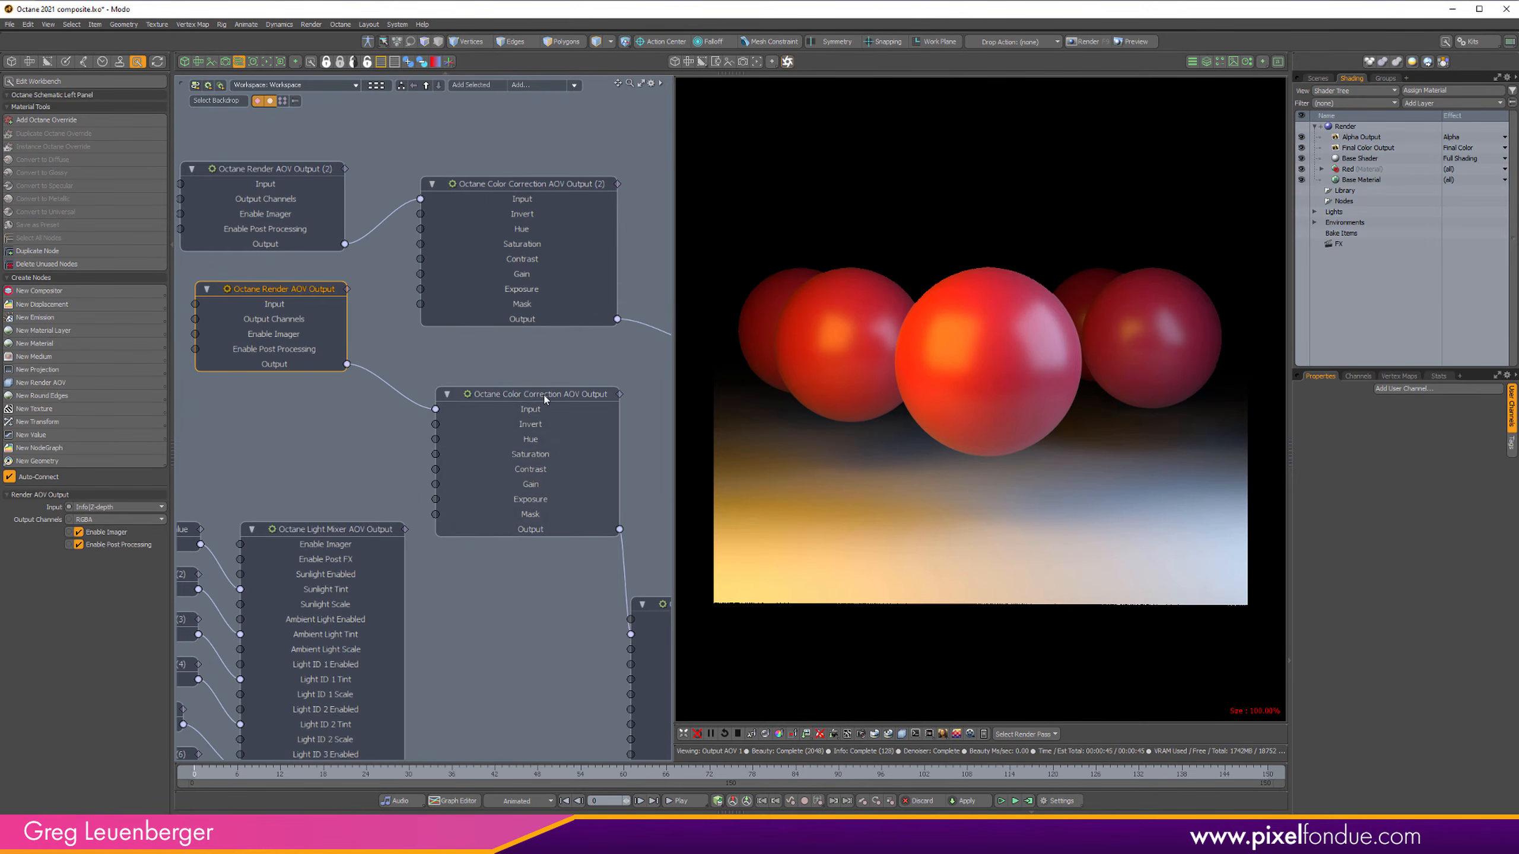
Step: Try a gain of 0.5 on the Z-depth branch's Color Correction AOV Output node and raise it to about 1.19
left_click(529, 400)
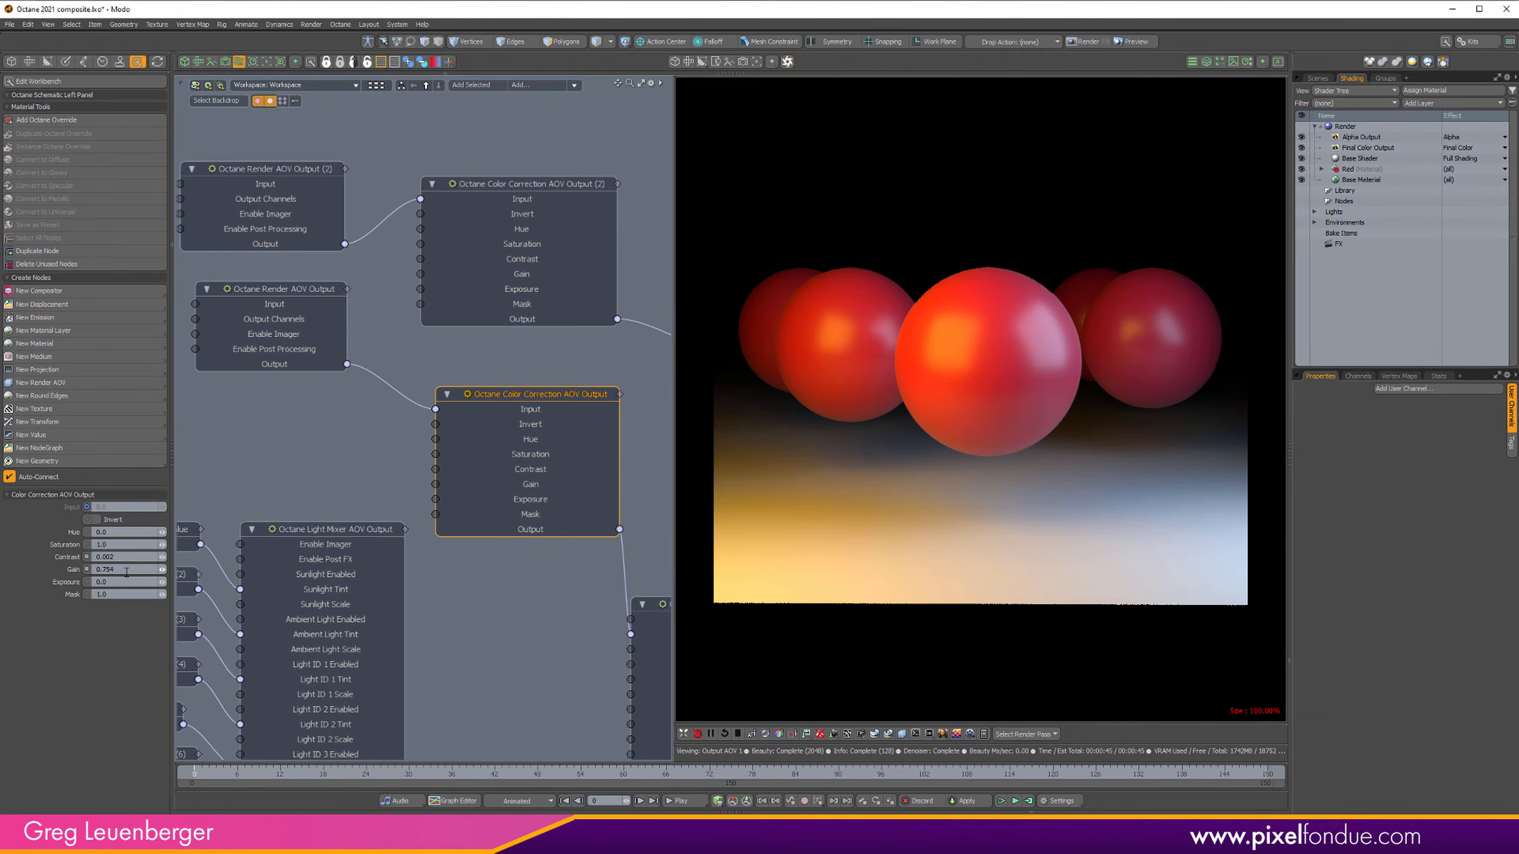
left_click(144, 565)
type("0.5")
key("Return")
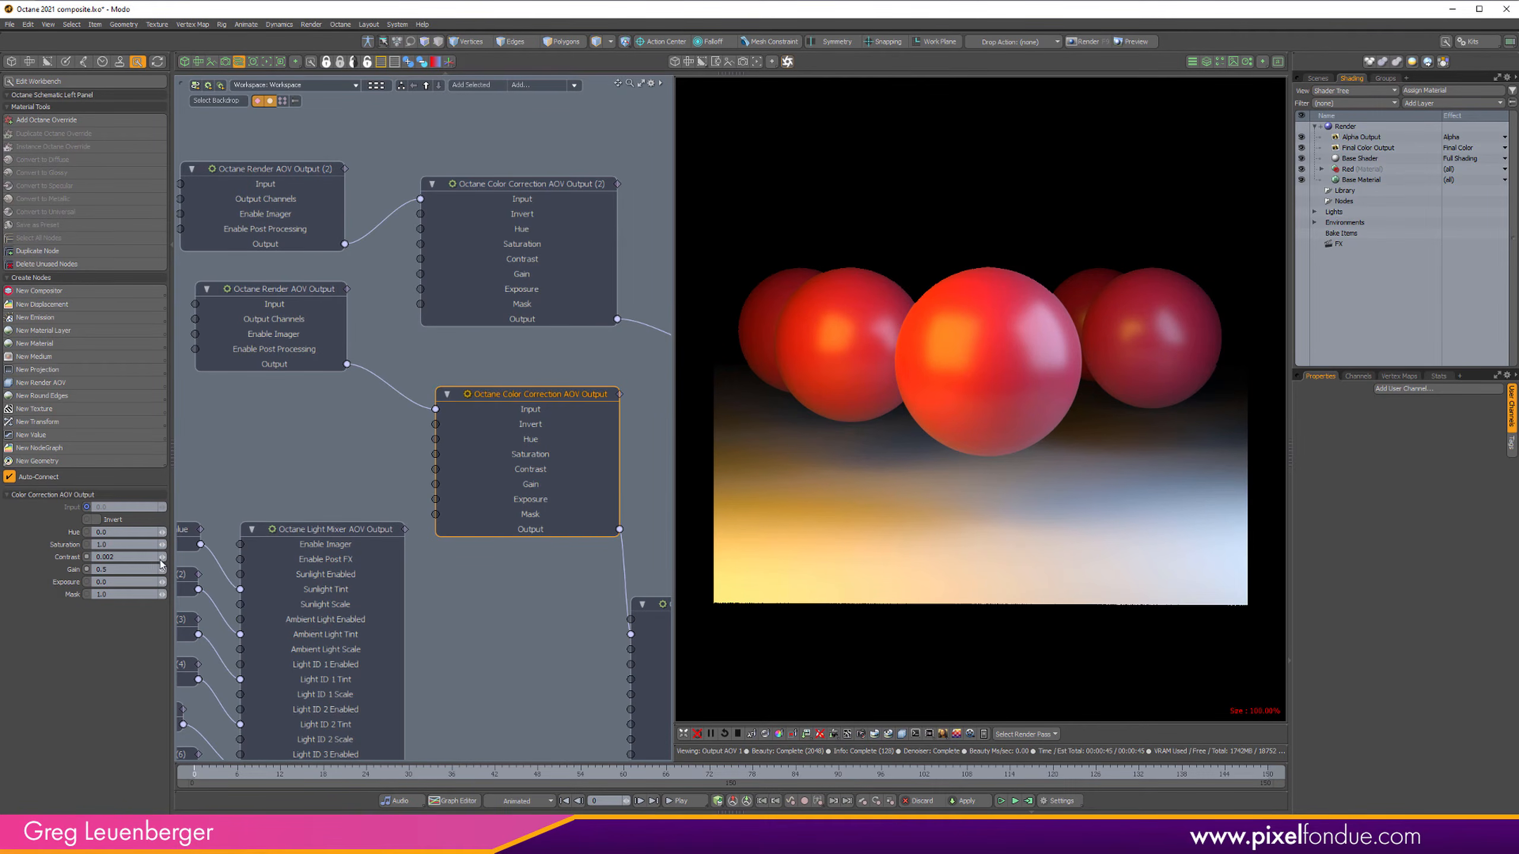
left_click_drag(161, 569, 520, 590)
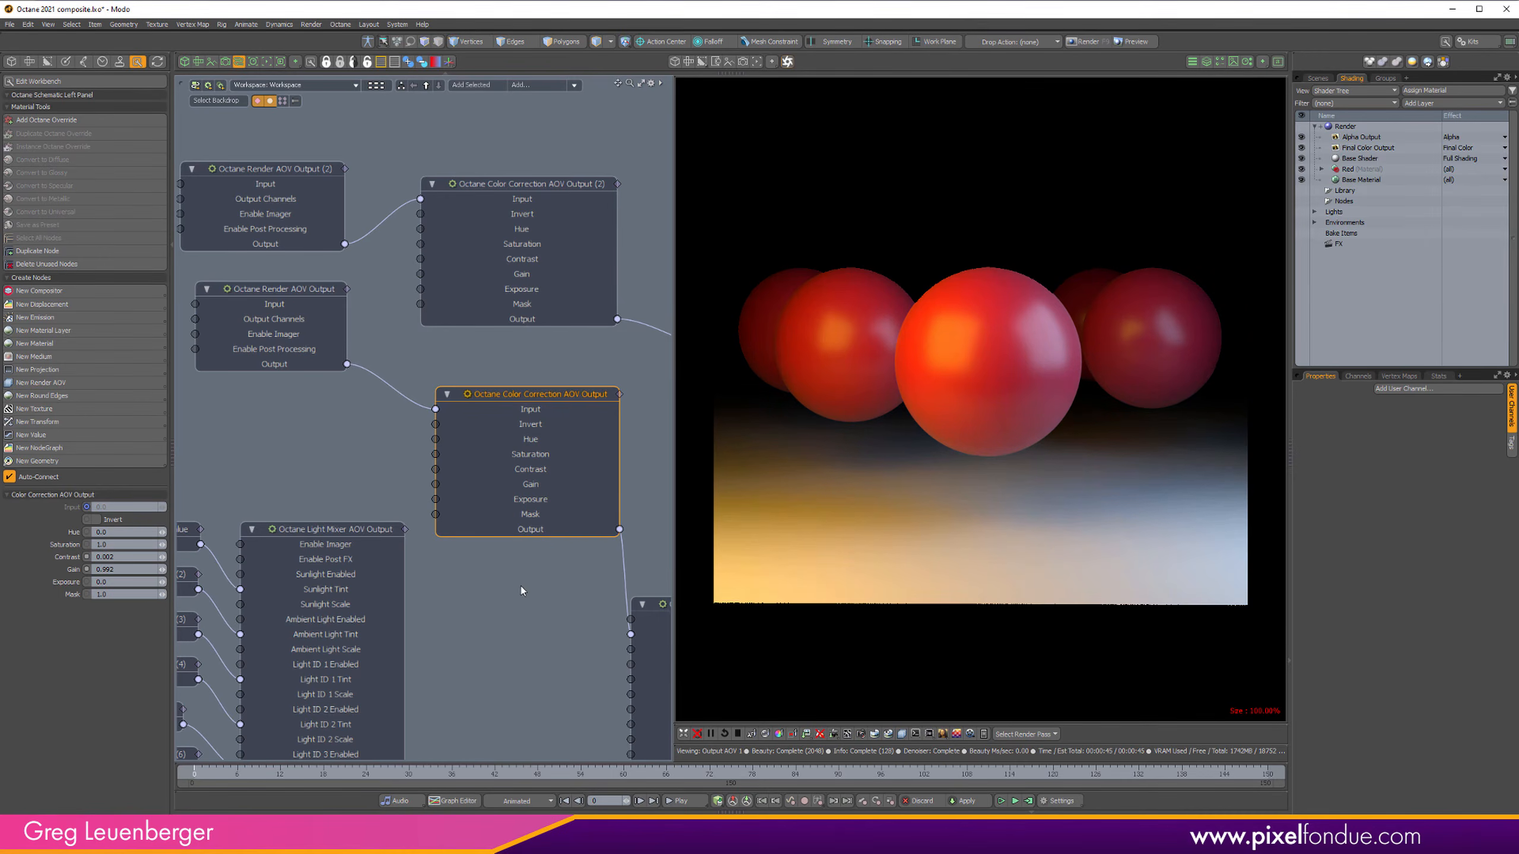
left_click_drag(162, 570, 203, 571)
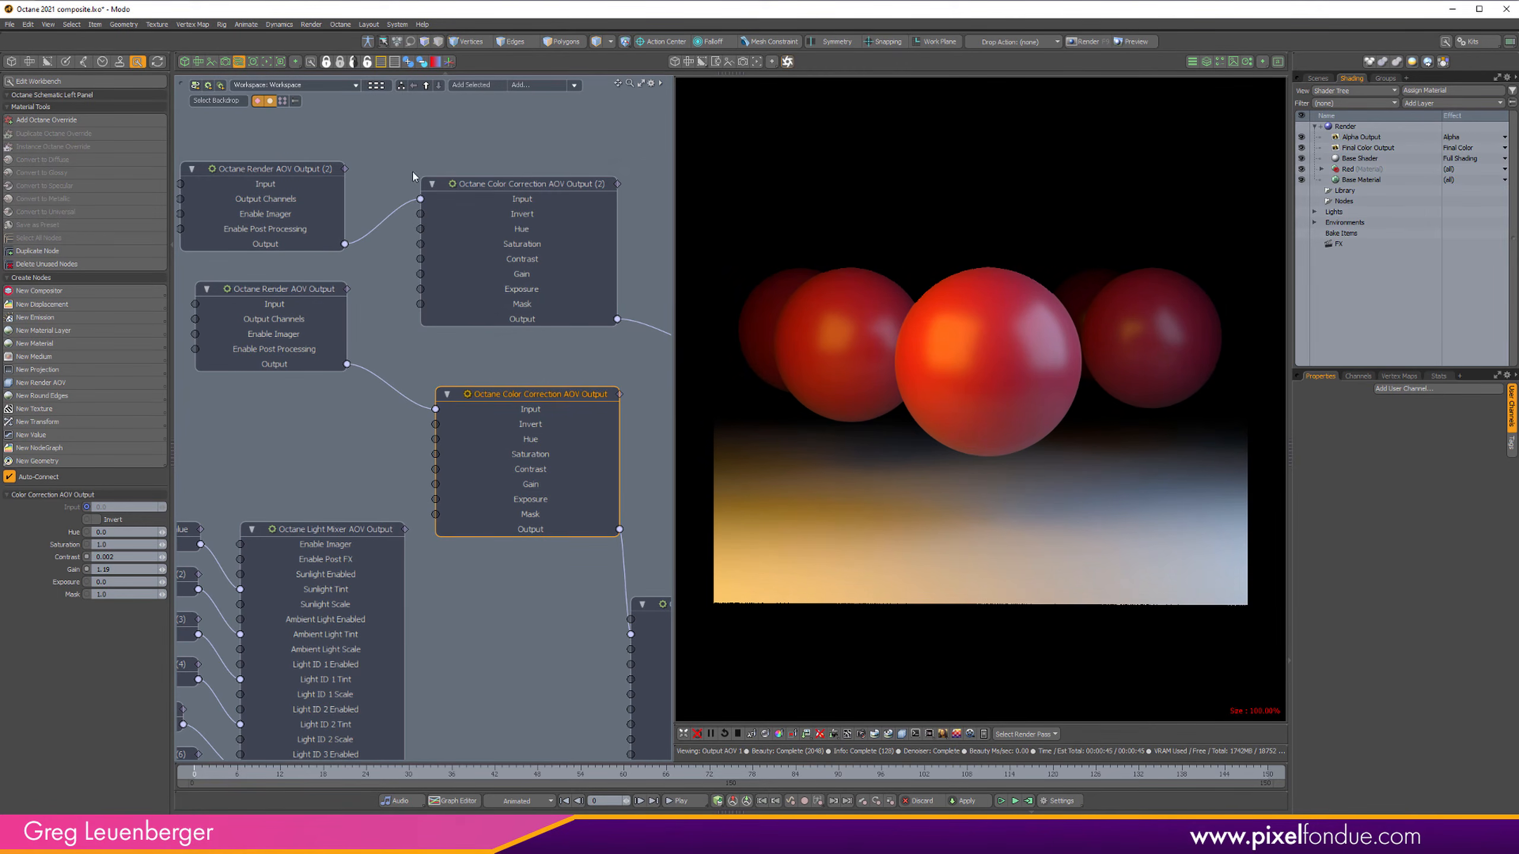
Step: Check the ambient occlusion Render AOV Output node and set the opacity of Composite AOV Output Layer (3) to 1
left_click(565, 197)
left_click(299, 217)
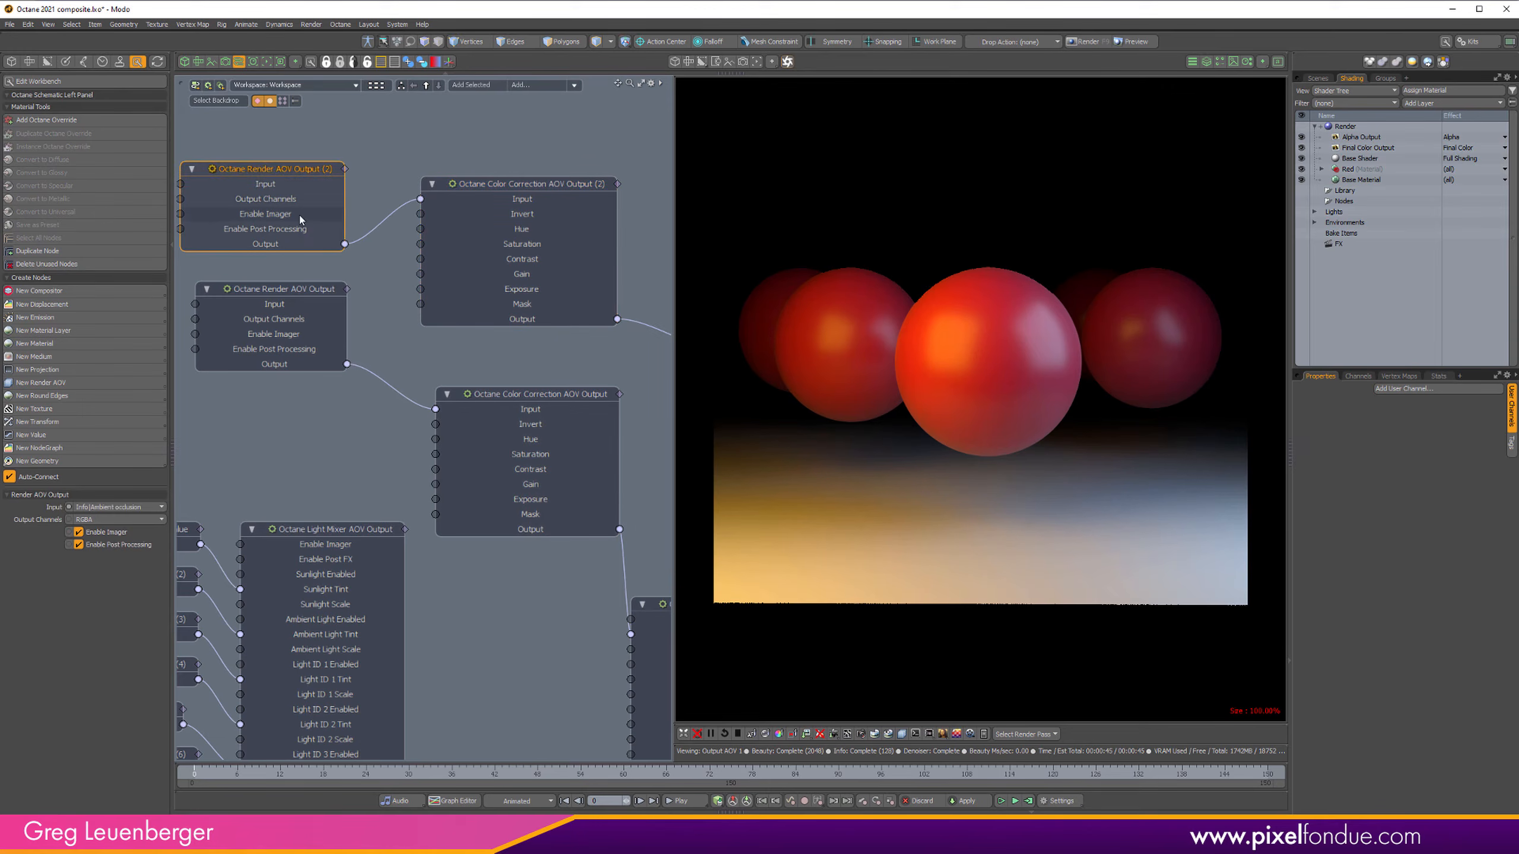
left_click_drag(574, 394, 184, 344, "alt")
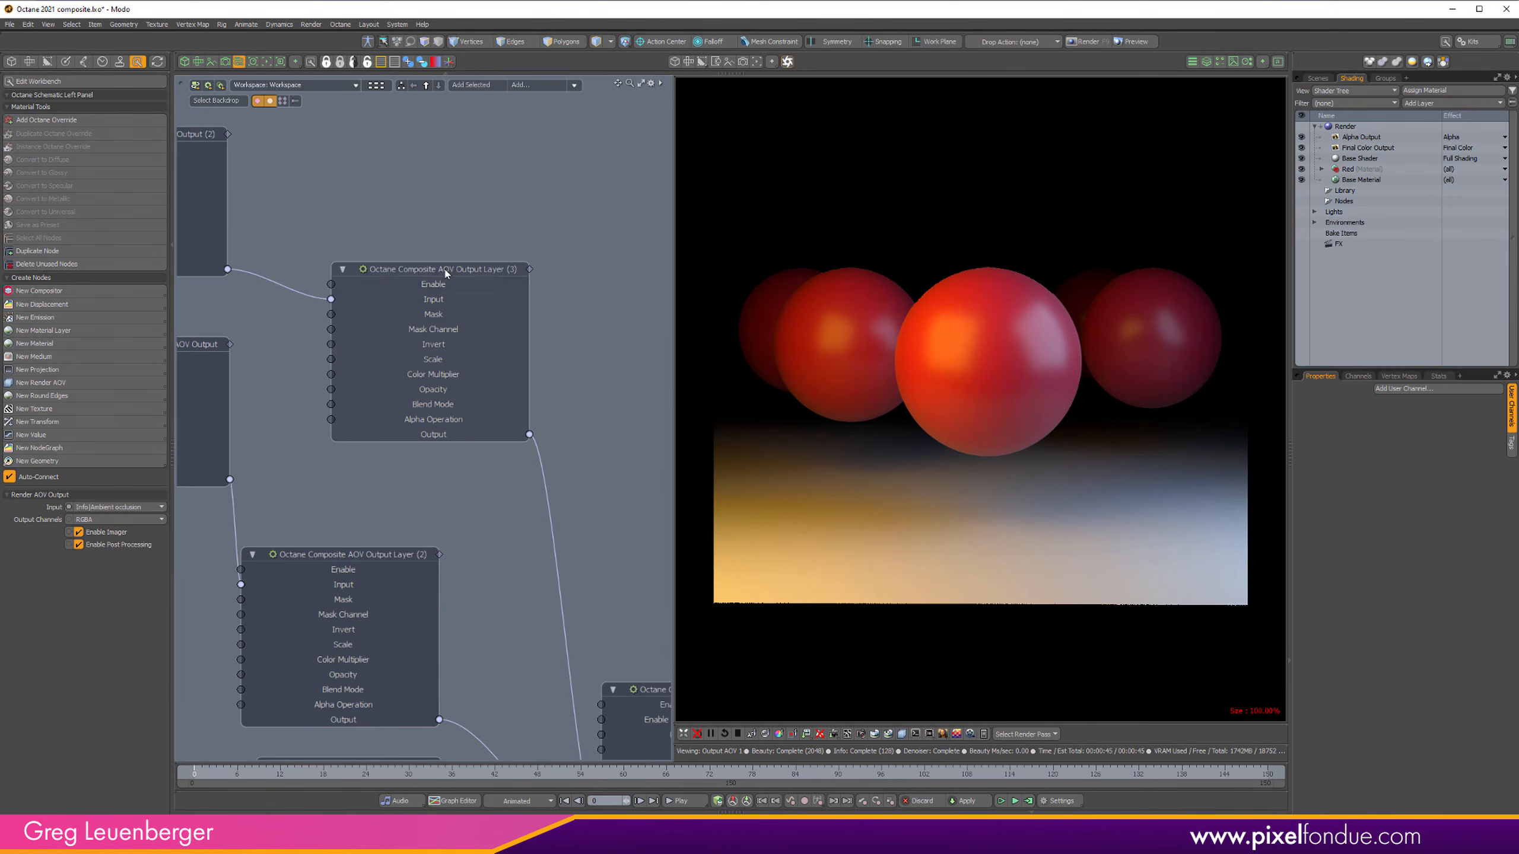
left_click(444, 273)
left_click(137, 592)
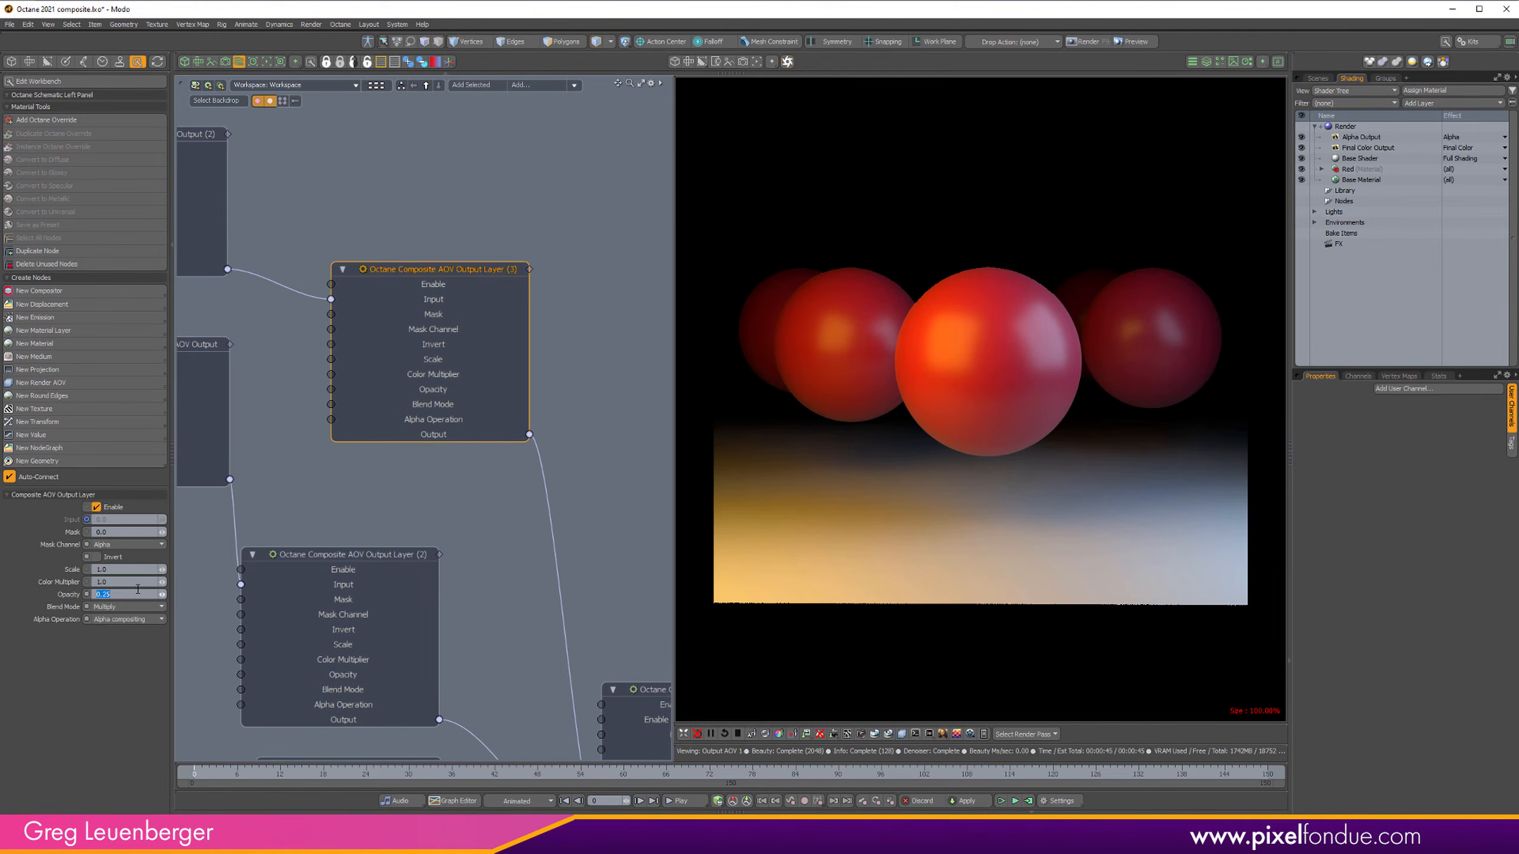
type("1")
key("Return")
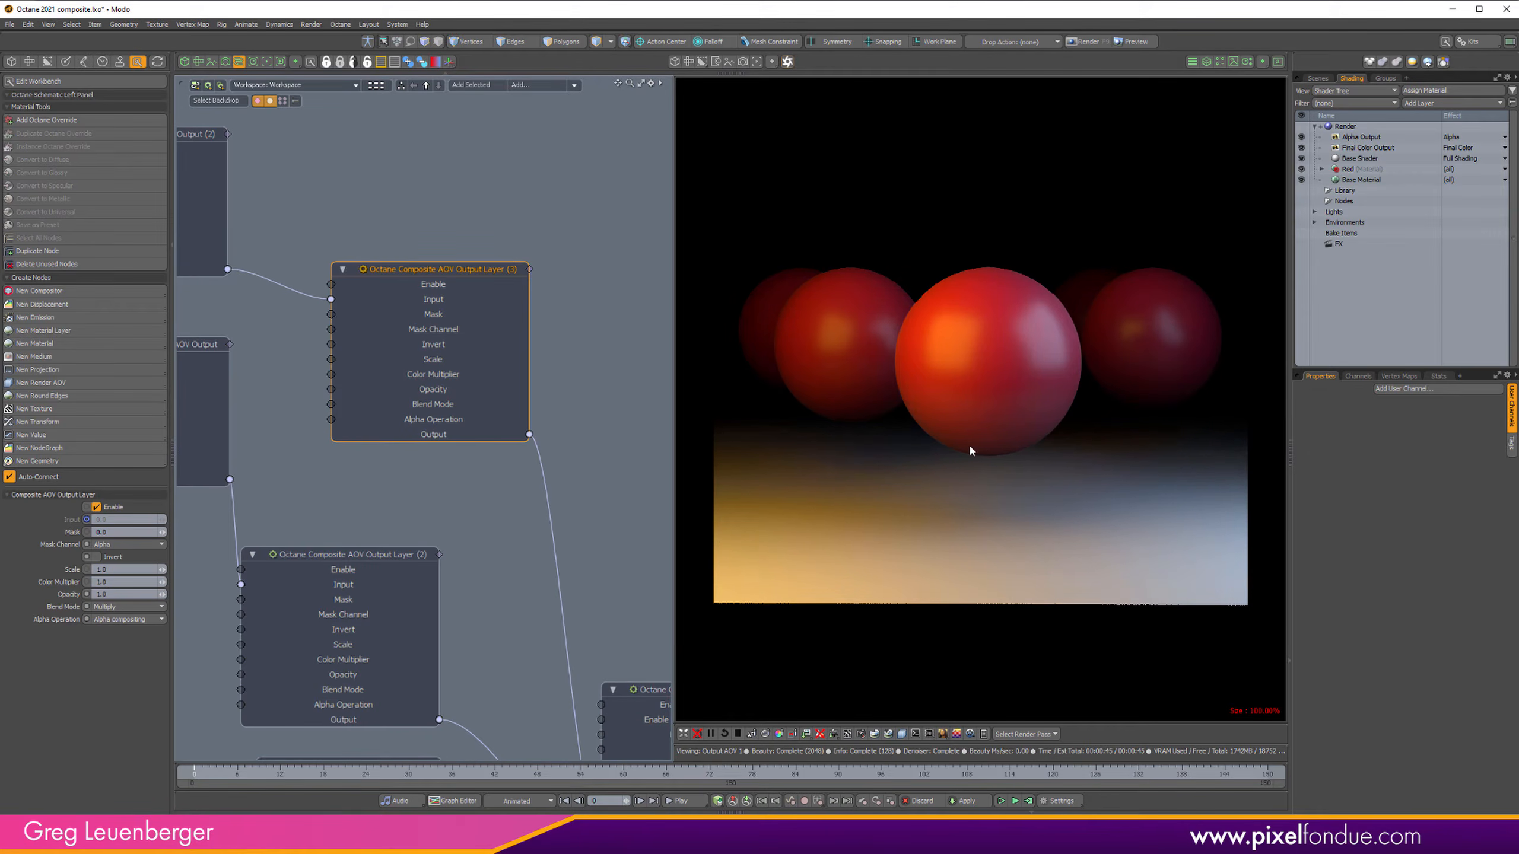
Step: Compare the Ambient occlusion and Beauty render passes with the composited Output AOV 1
left_click(1020, 733)
left_click(1020, 709)
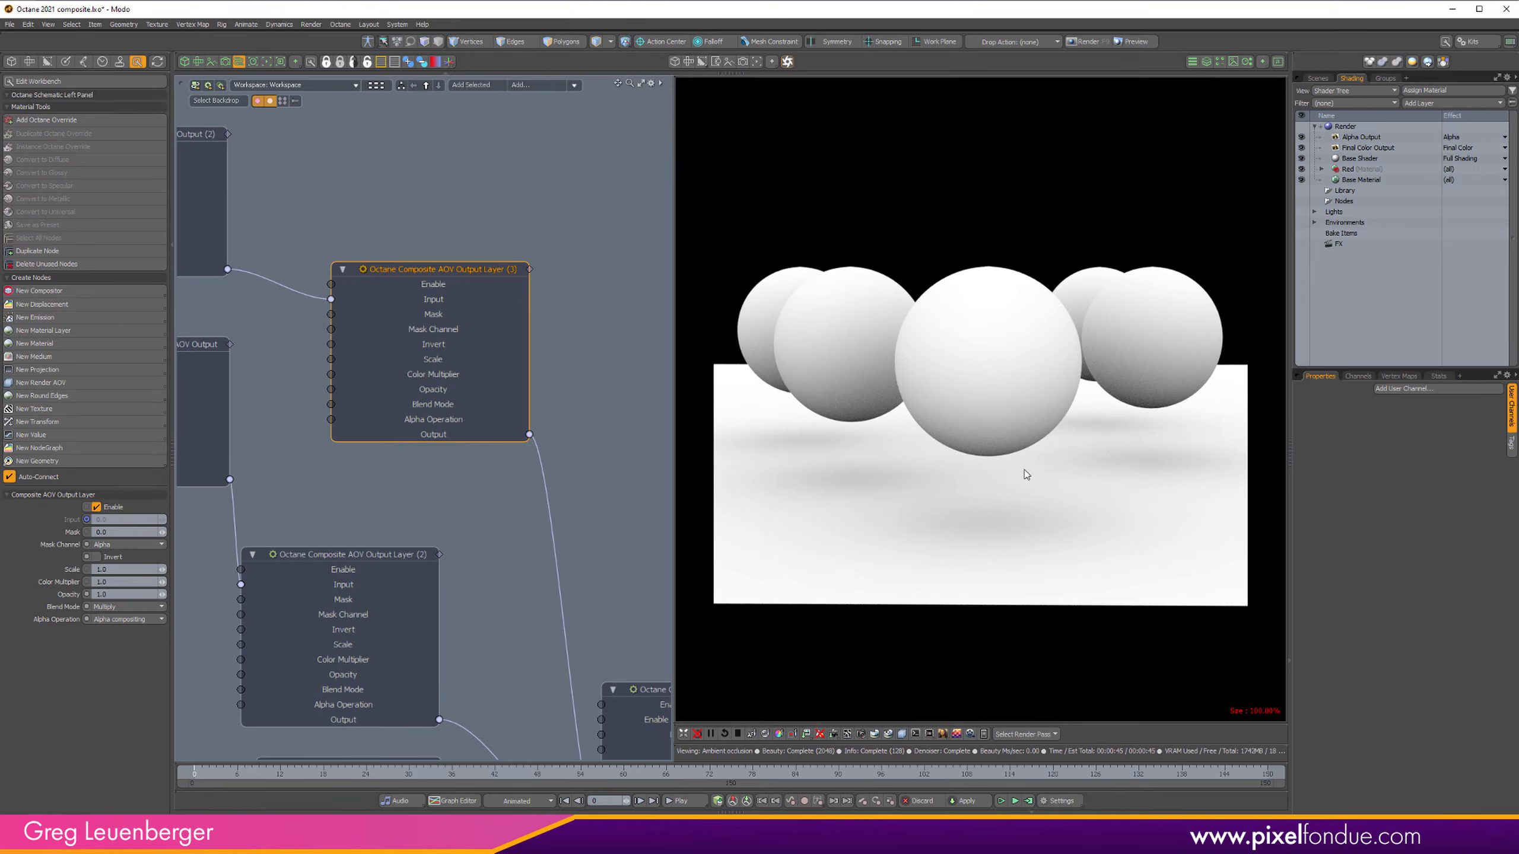
left_click(1023, 735)
left_click(1030, 699)
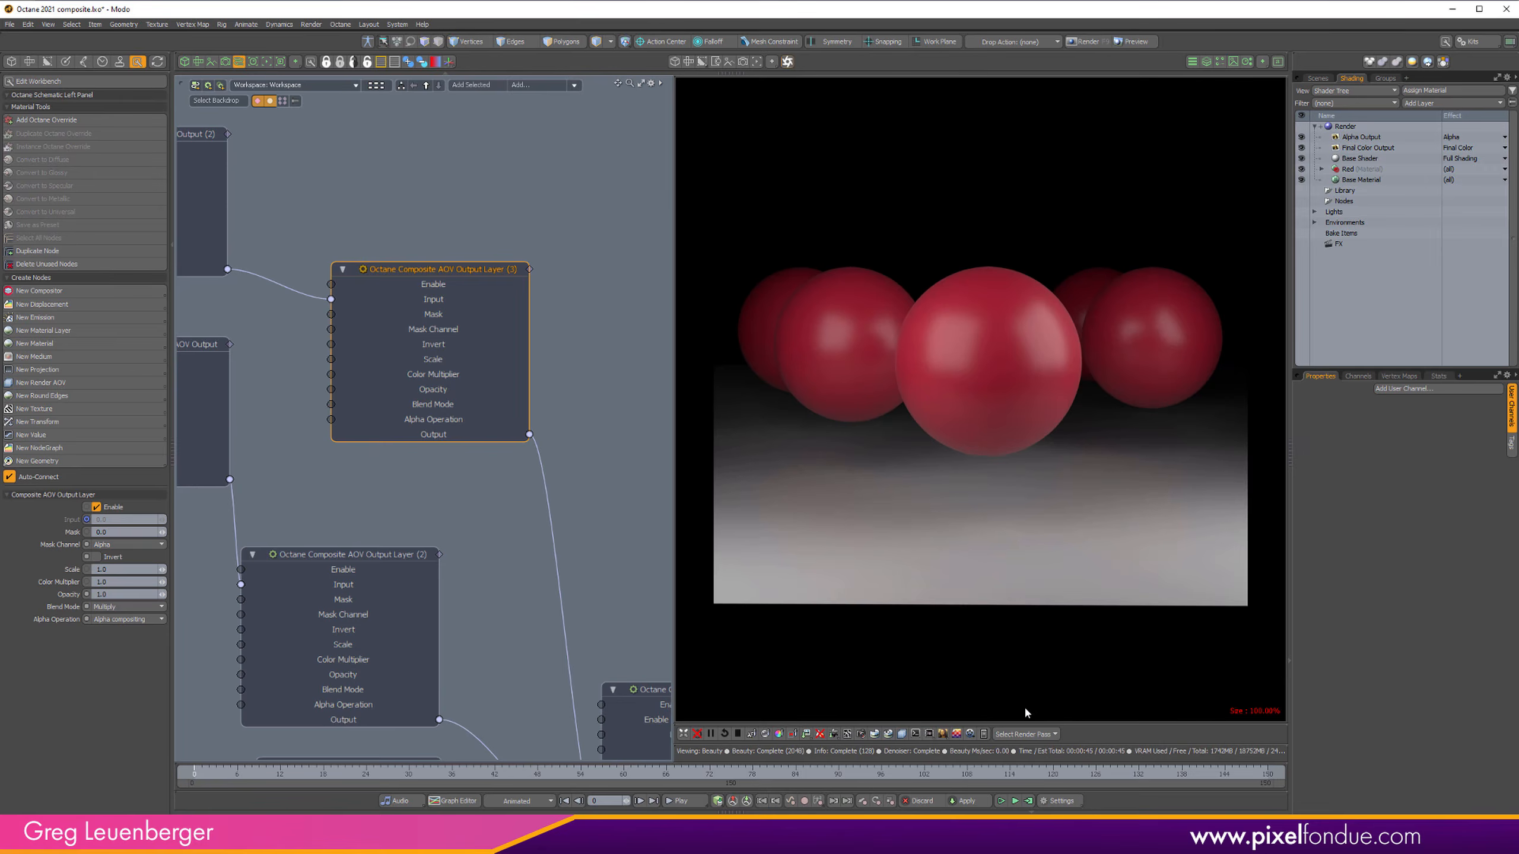
left_click(1025, 734)
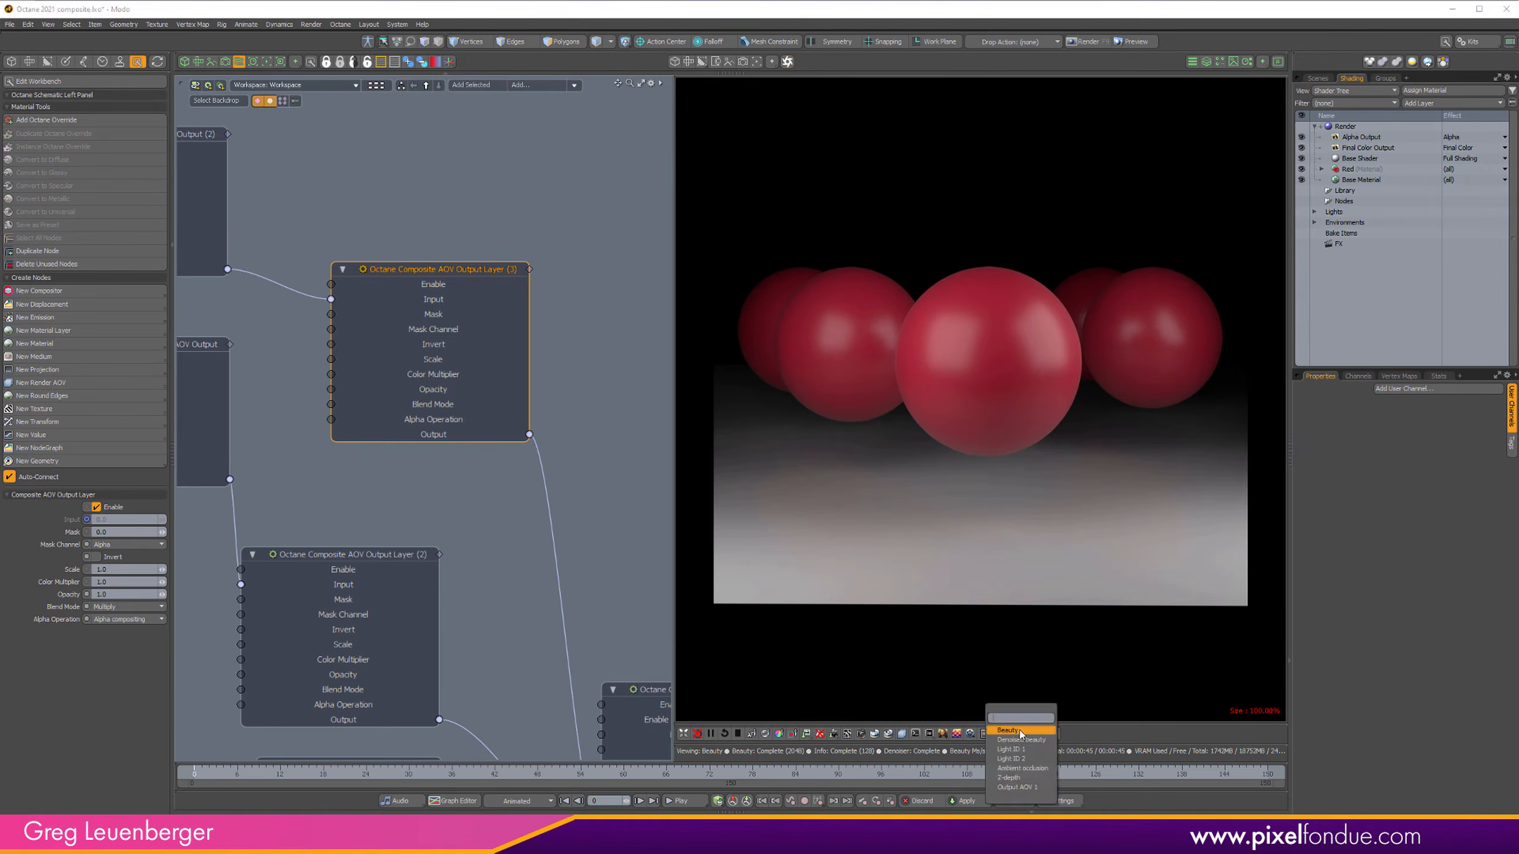
left_click(1015, 788)
Step: Switch from the node schematic to the 3D view through the render camera and orbit it to reframe the spheres
left_click_drag(411, 524, 460, 533, "alt")
scroll(455, 518, "down", 2)
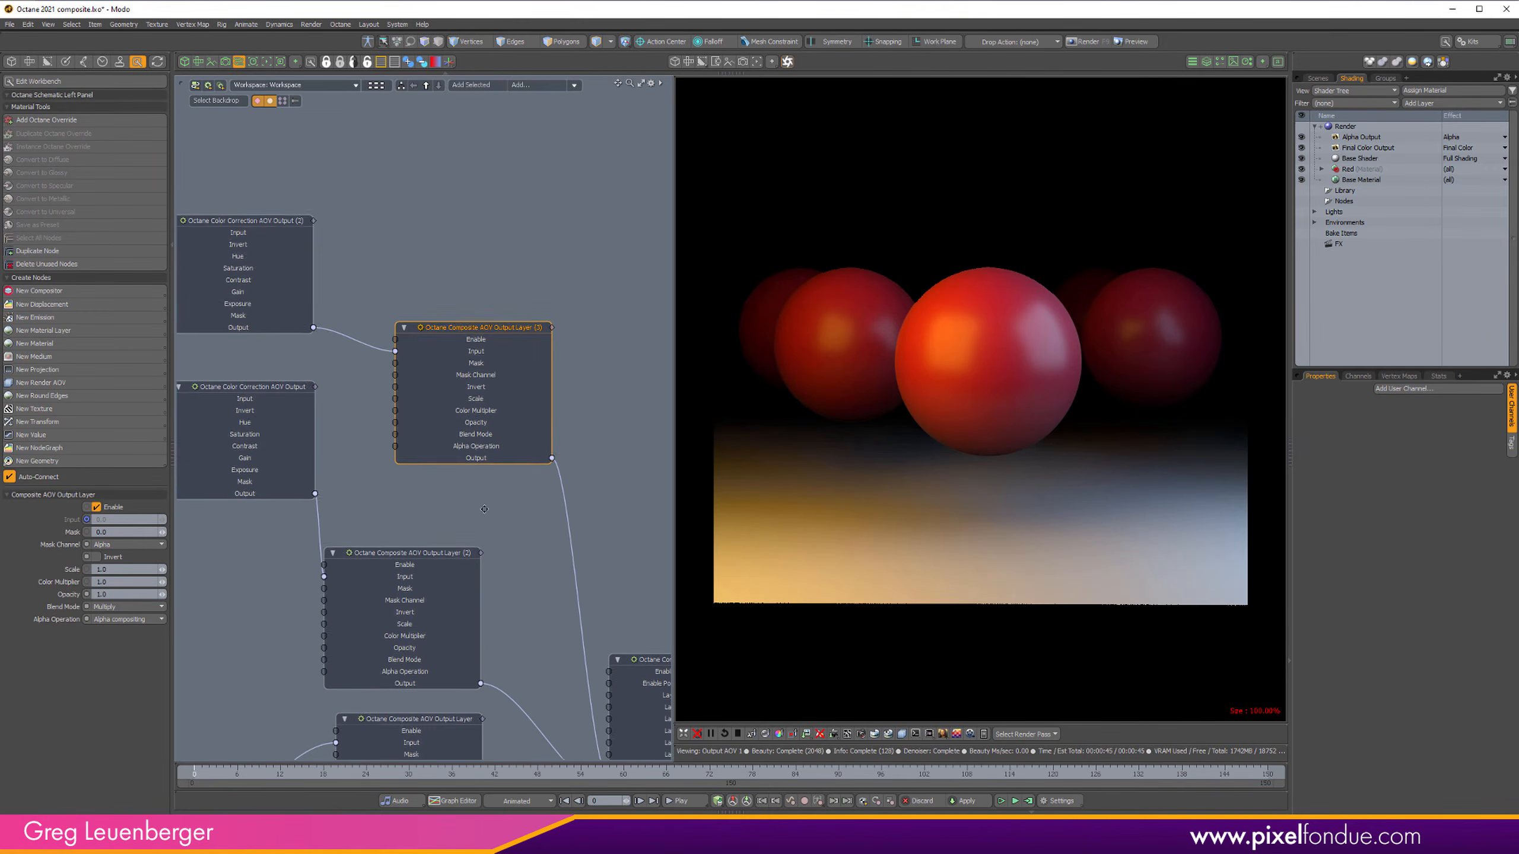
left_click(185, 64)
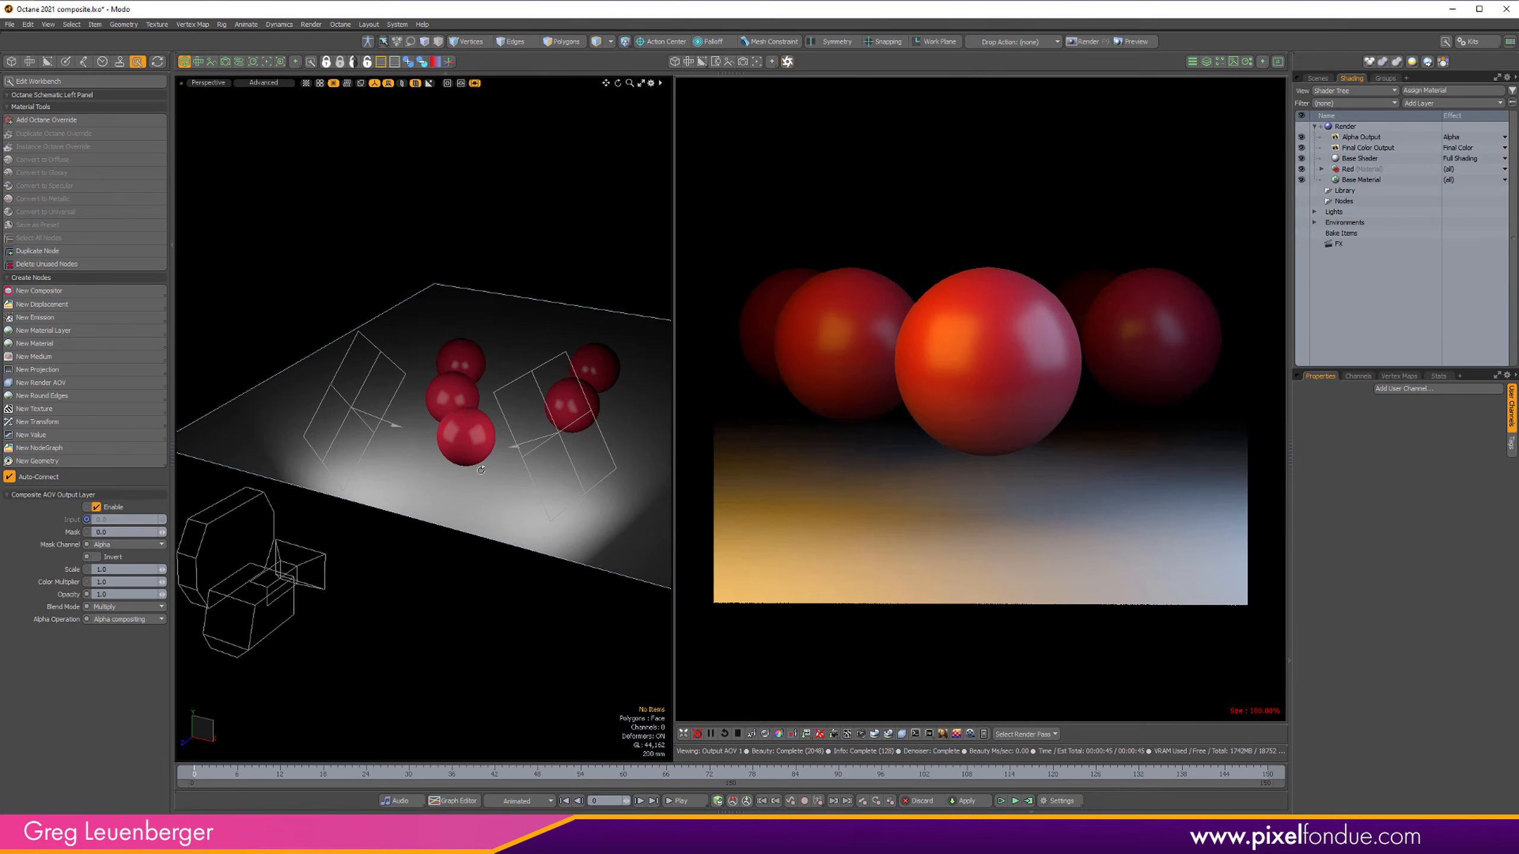
key("ctrl+space")
left_click_drag(450, 427, 492, 464, "alt")
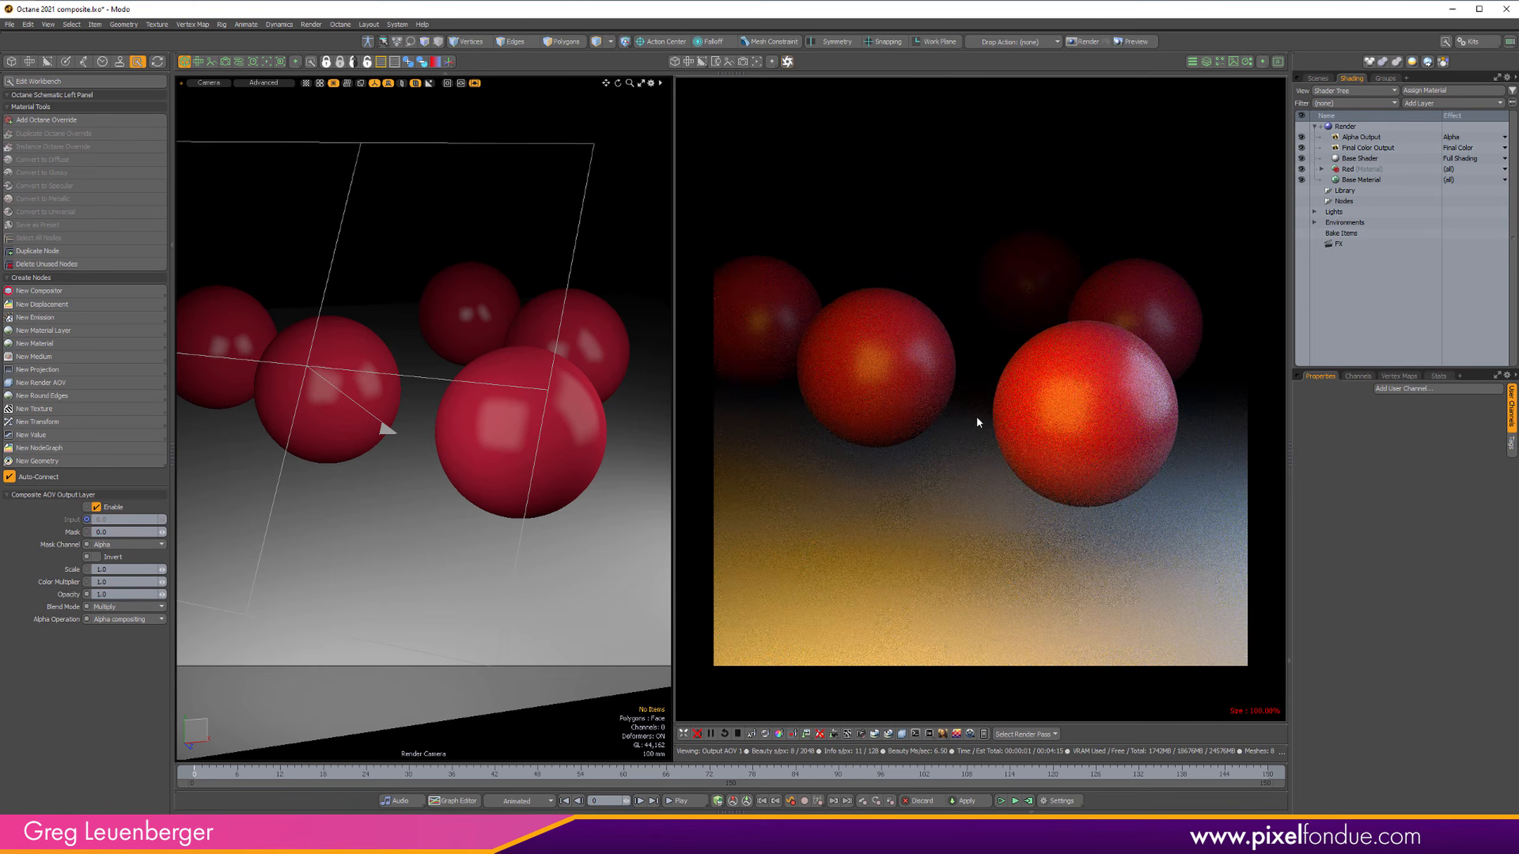
Step: Review the reframed spheres in the Beauty, Denoised beauty, Light ID, Ambient occlusion and Z-depth passes, ending on Output AOV 1
left_click(1029, 733)
left_click(1039, 679)
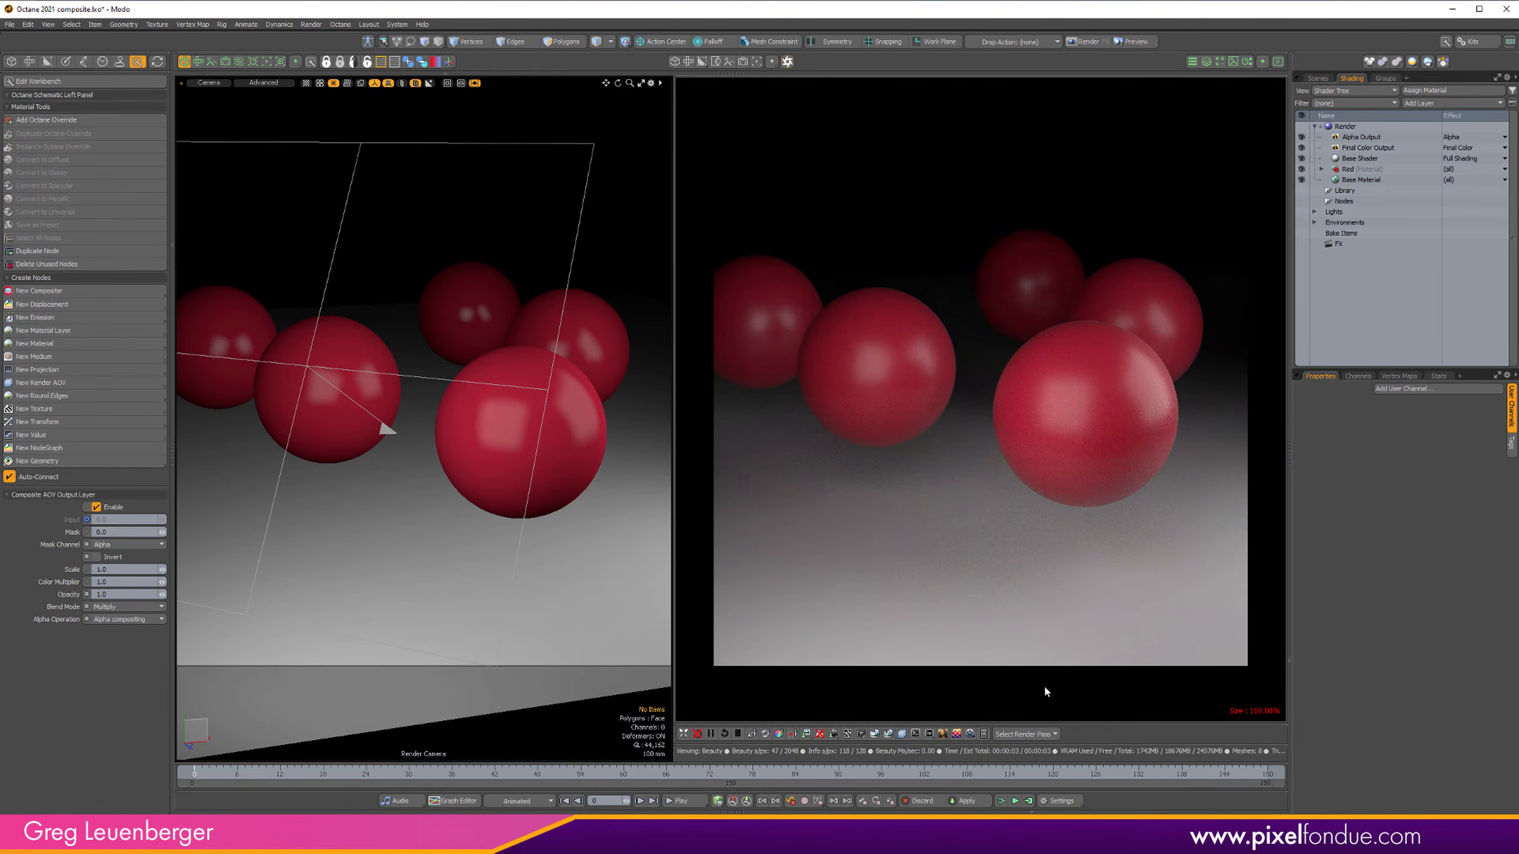
left_click(1038, 734)
left_click(1039, 736)
left_click(1032, 735)
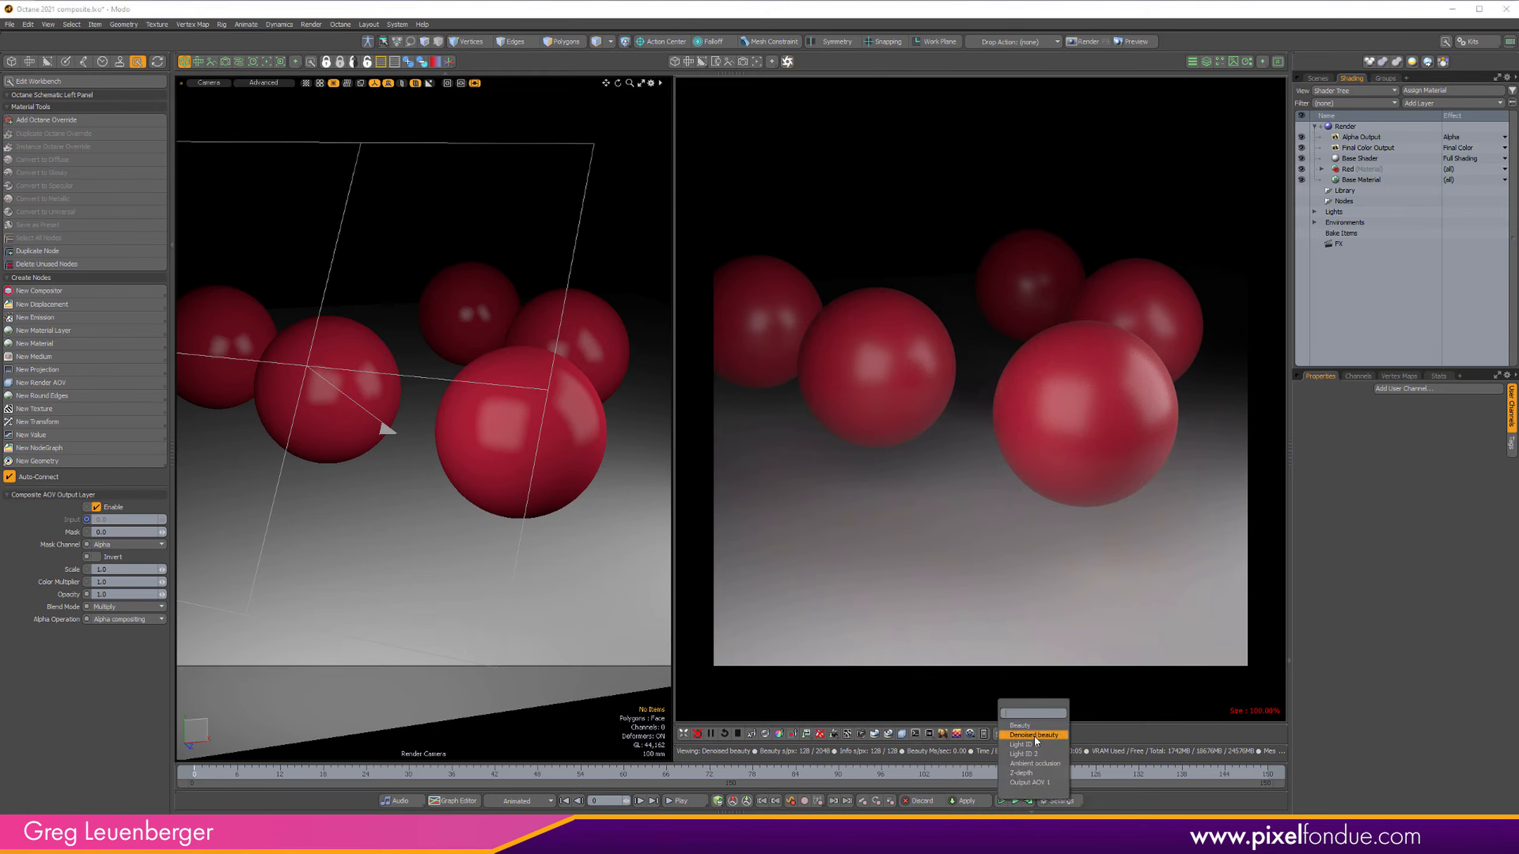
left_click(1034, 744)
left_click(1033, 734)
left_click(1031, 737)
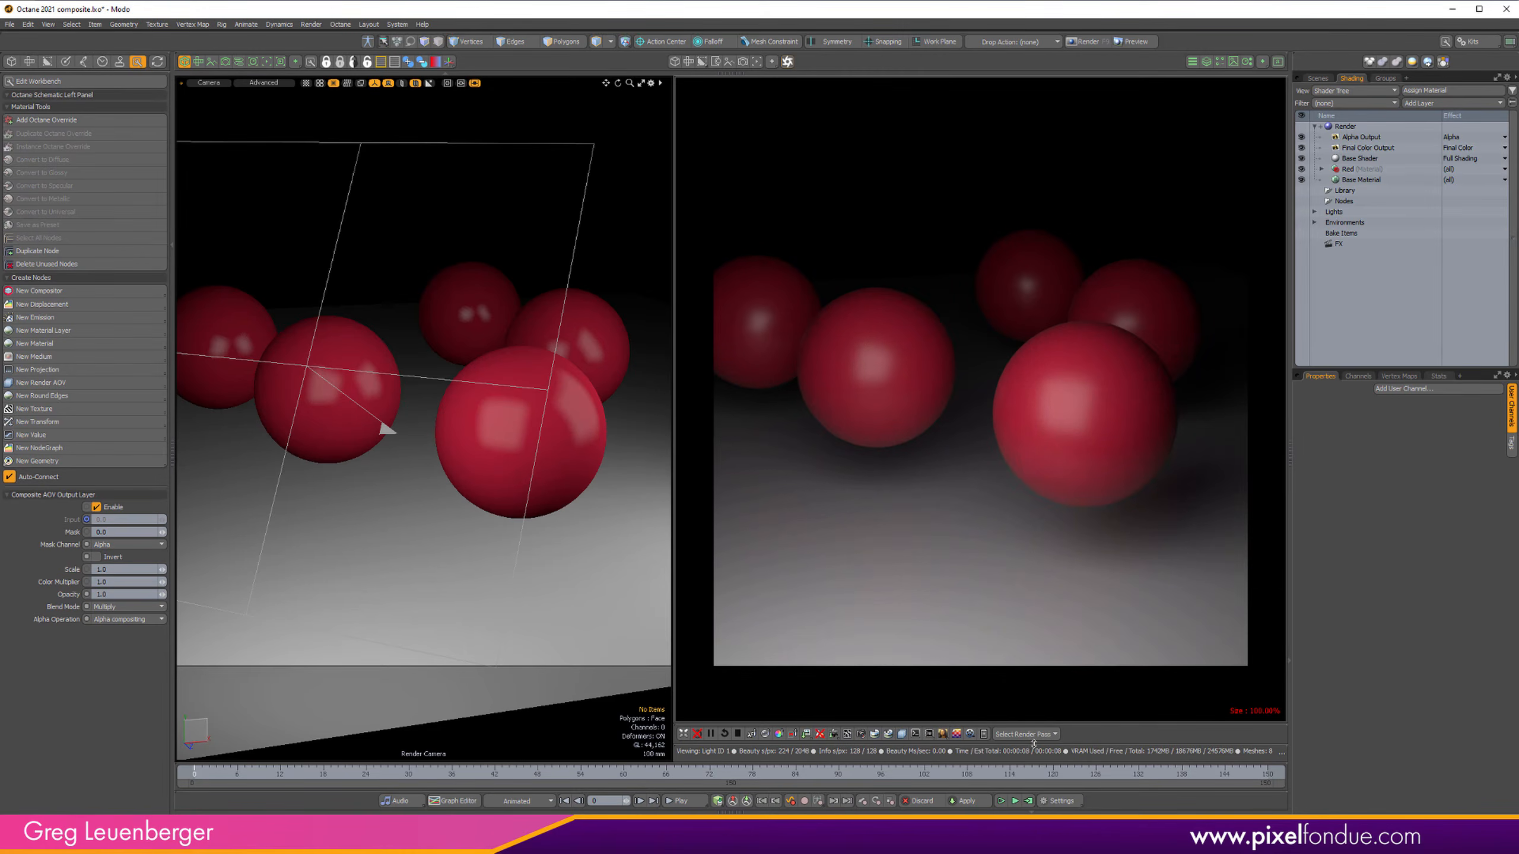
left_click(1033, 736)
left_click(1032, 742)
left_click(1032, 736)
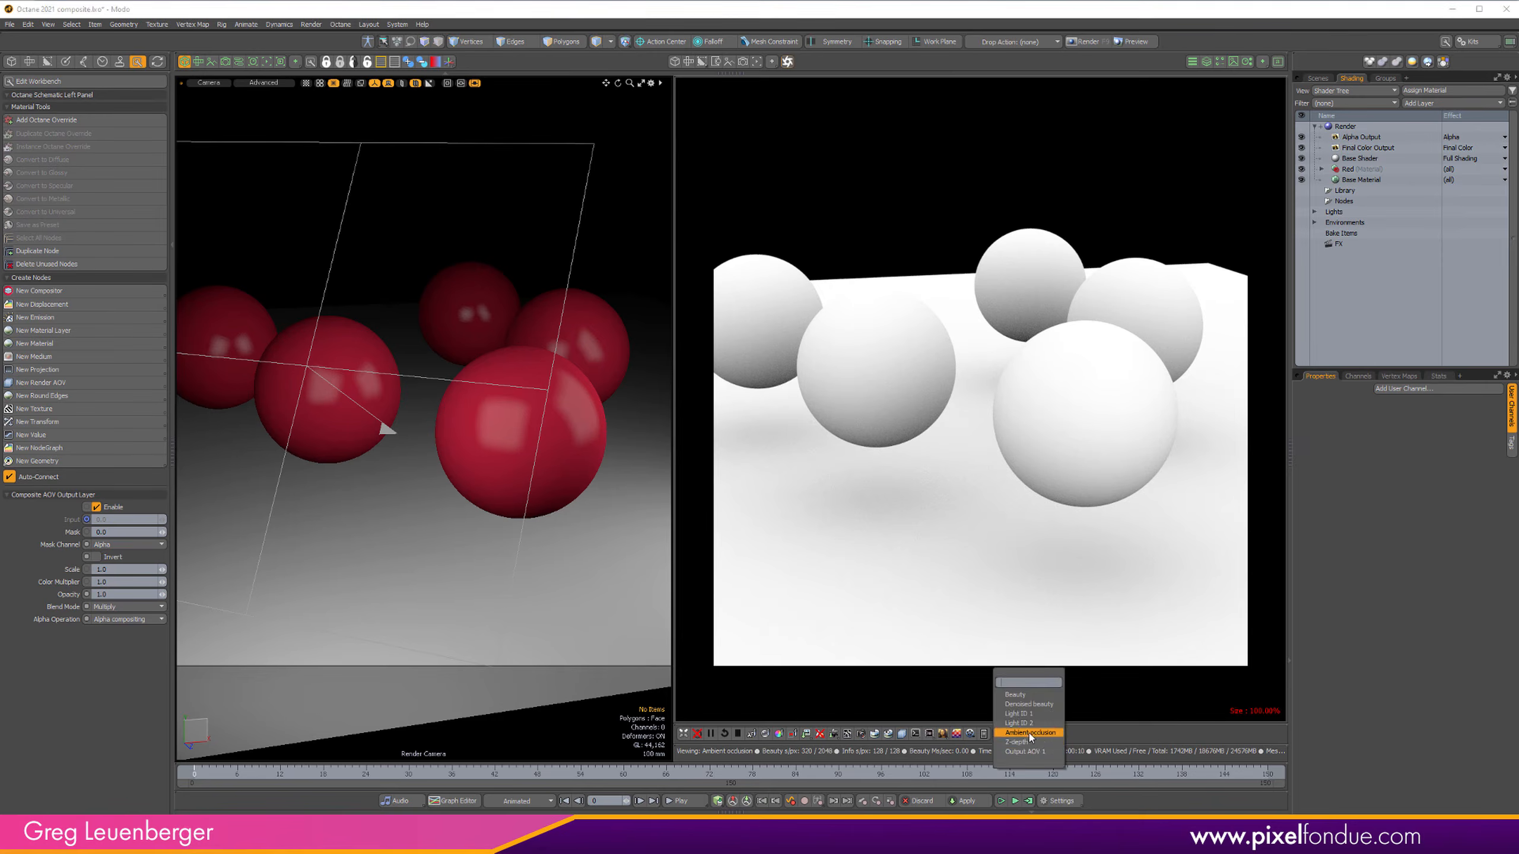
left_click(1032, 742)
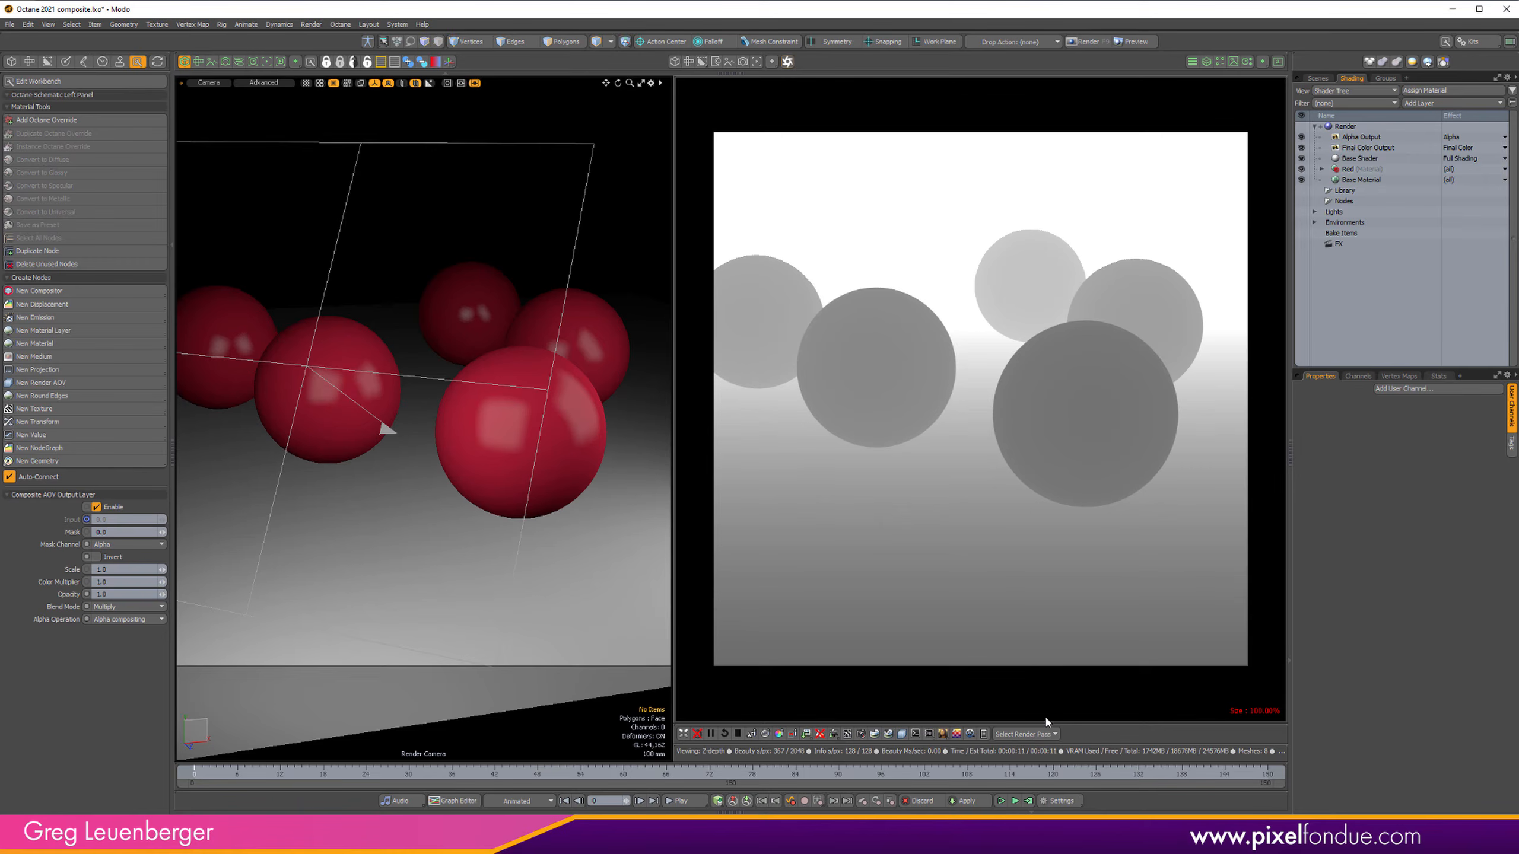
left_click(1033, 735)
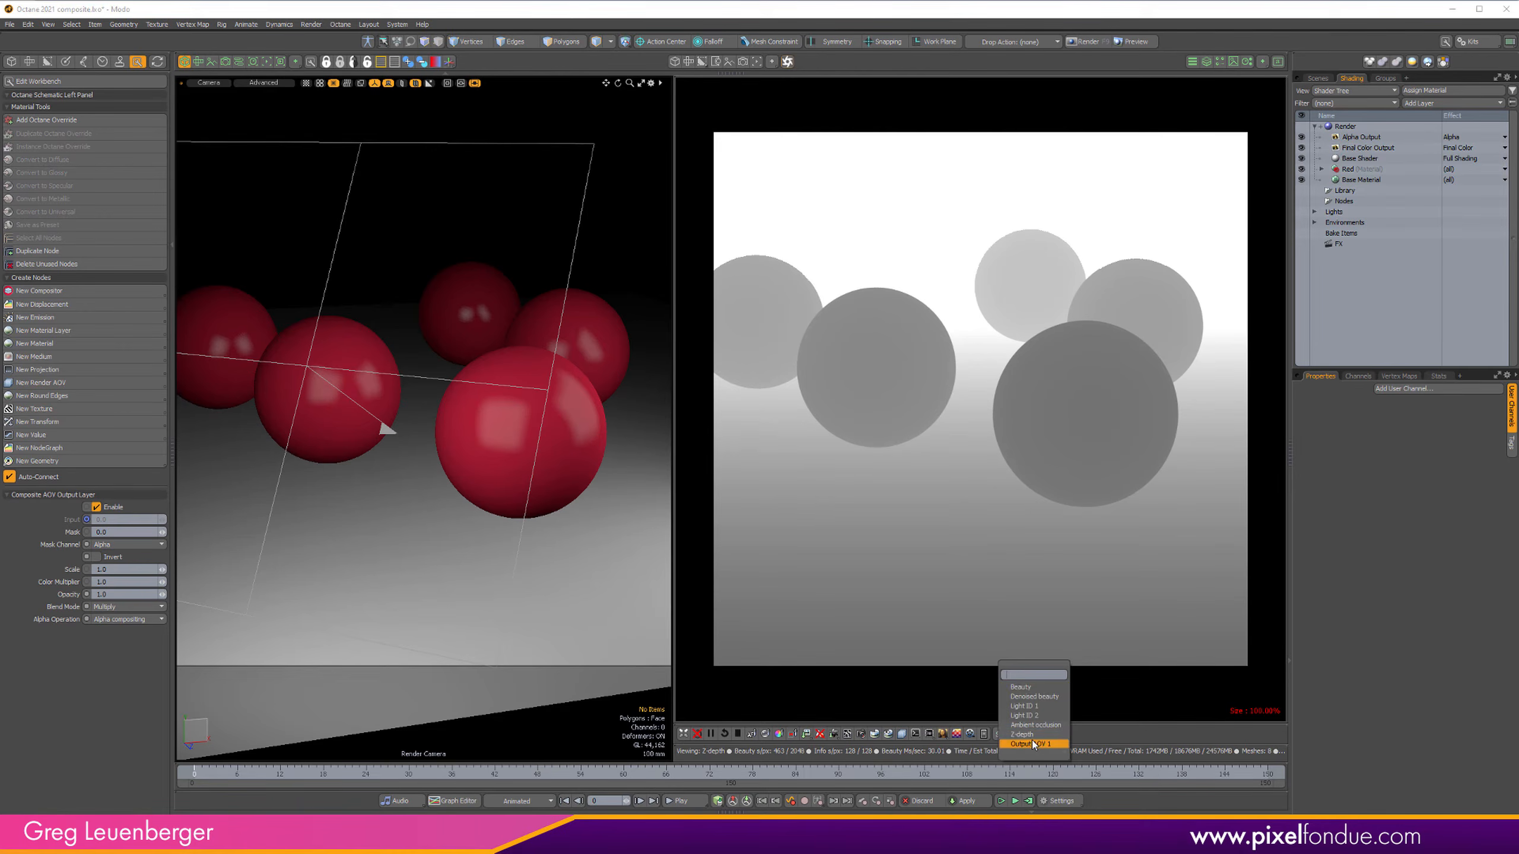
left_click(1031, 757)
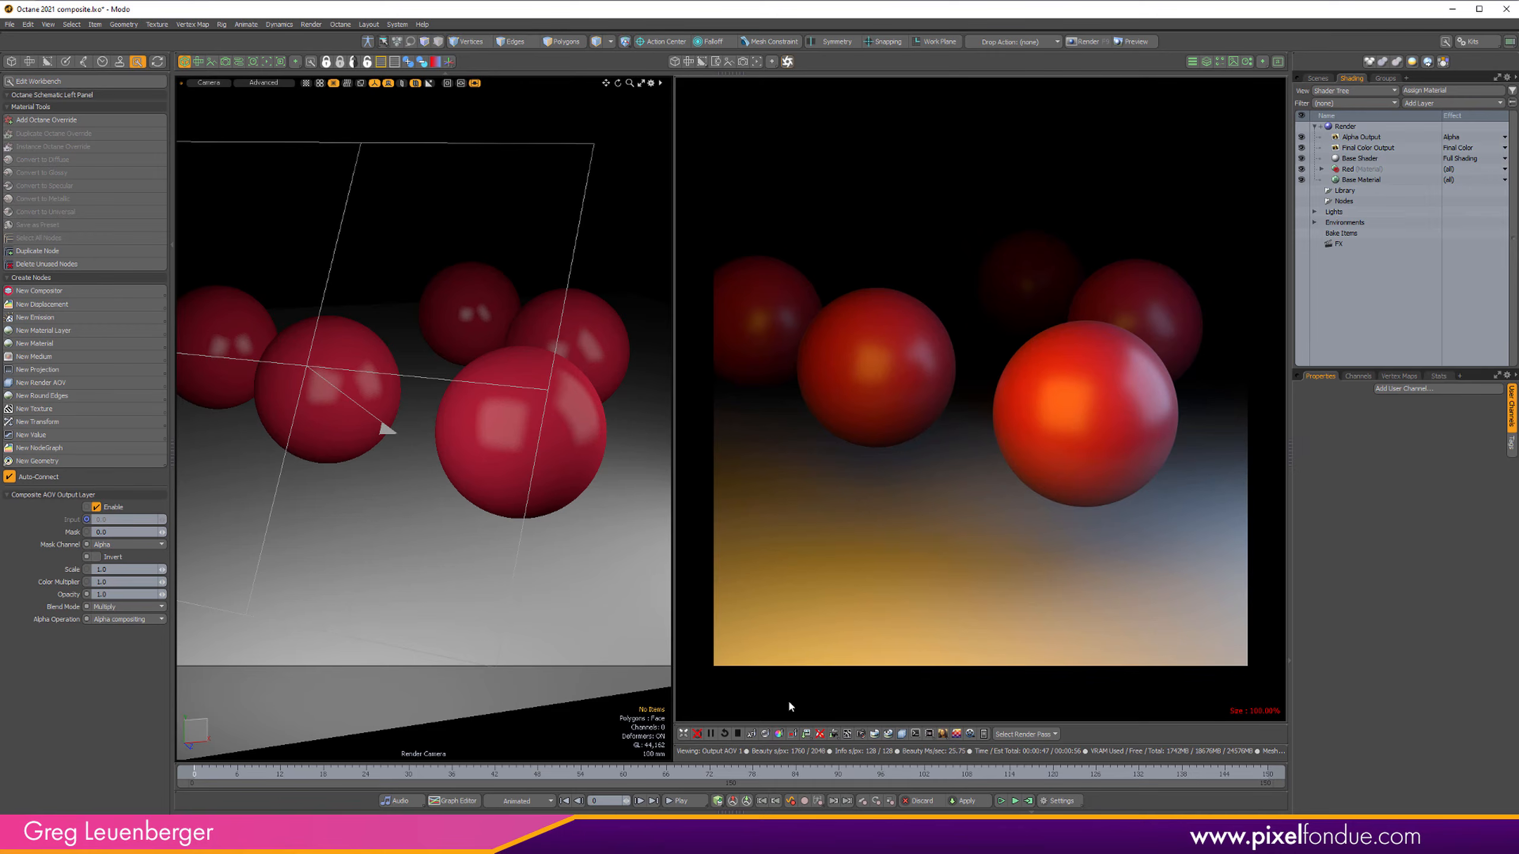
Step: Stop the spheres render, make Octane 2021 Trees.lxo the active scene and start its Octane render
left_click(710, 733)
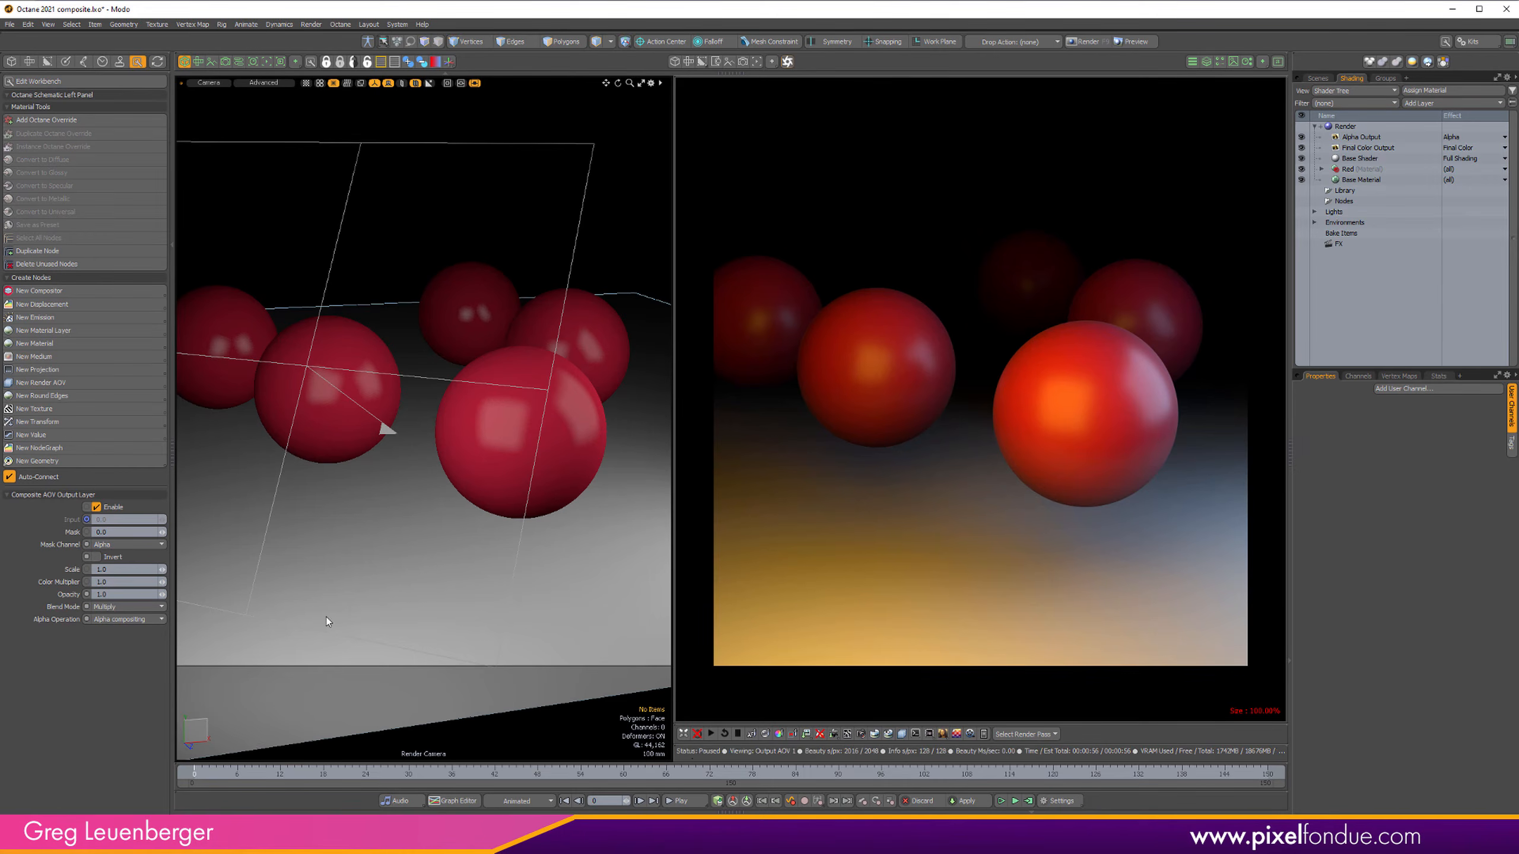
left_click(738, 733)
left_click(1318, 78)
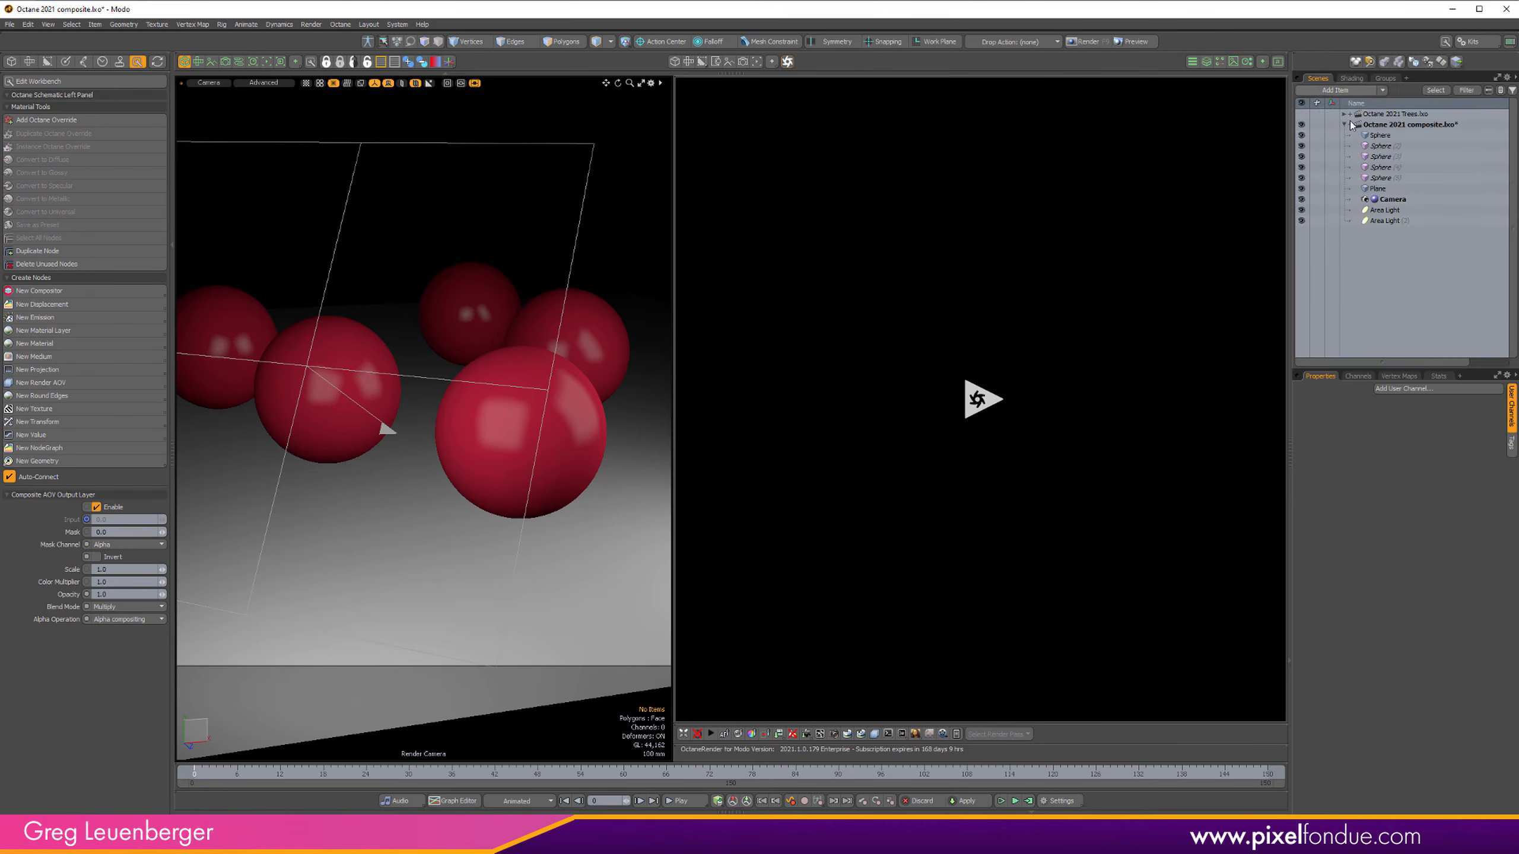
left_click(1395, 114)
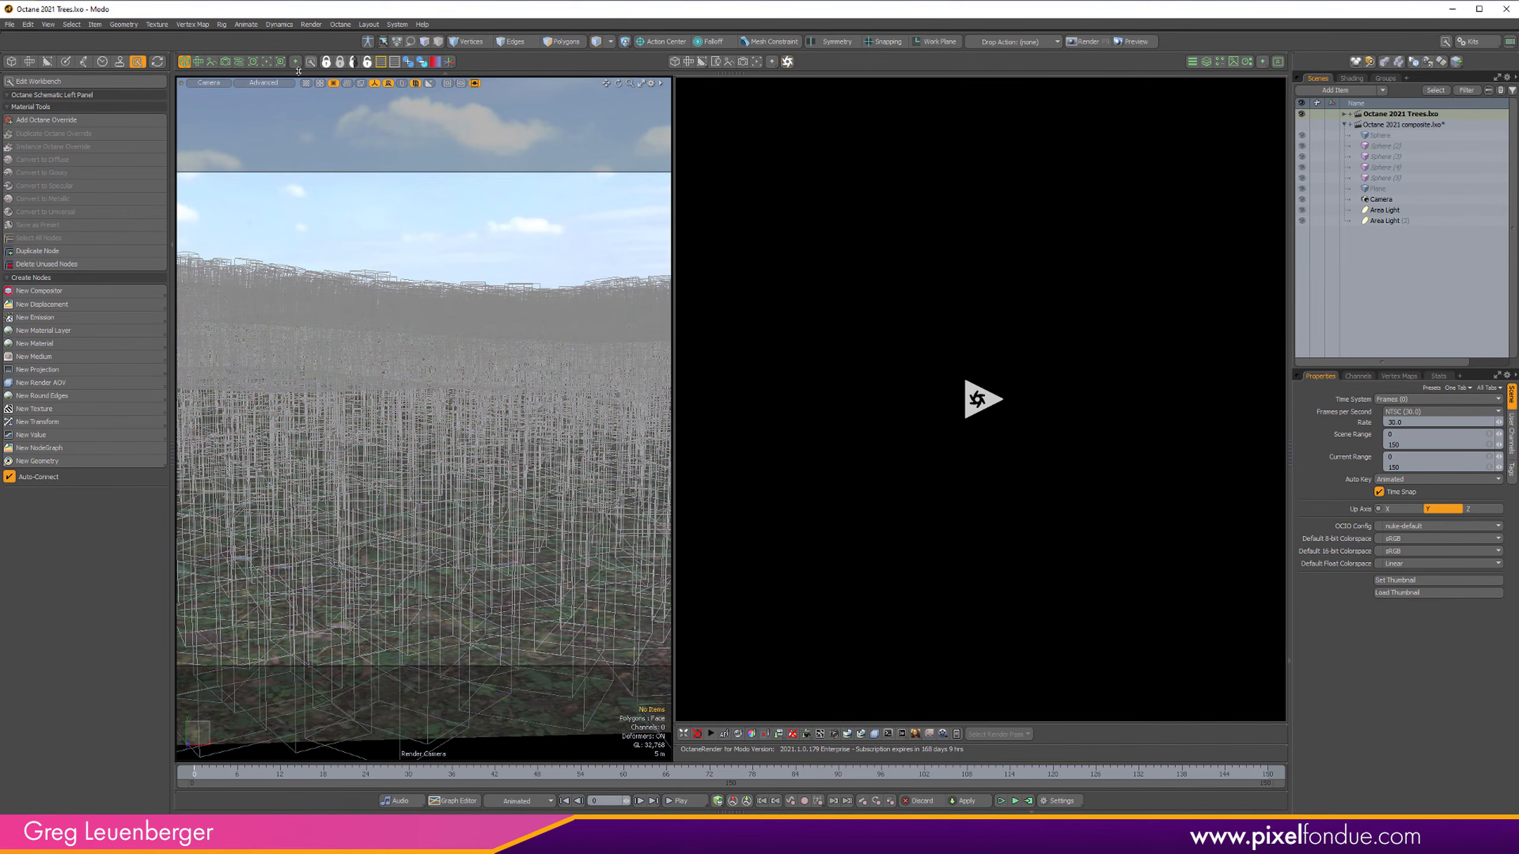
left_click(710, 733)
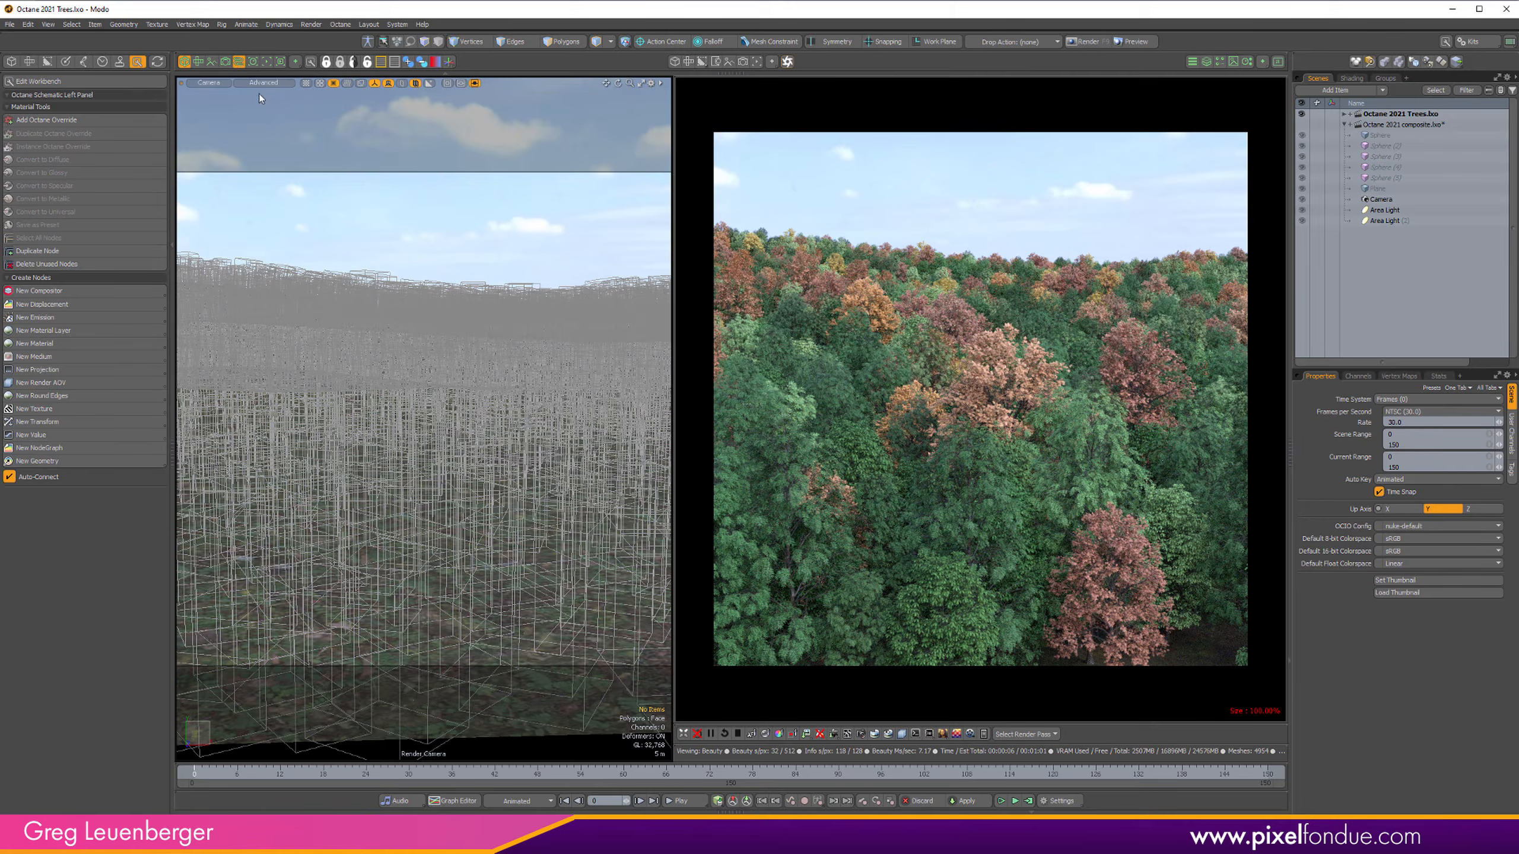
Step: Show the trees scene's node schematic and compare its Z-depth pass with Output AOV 1
left_click(238, 62)
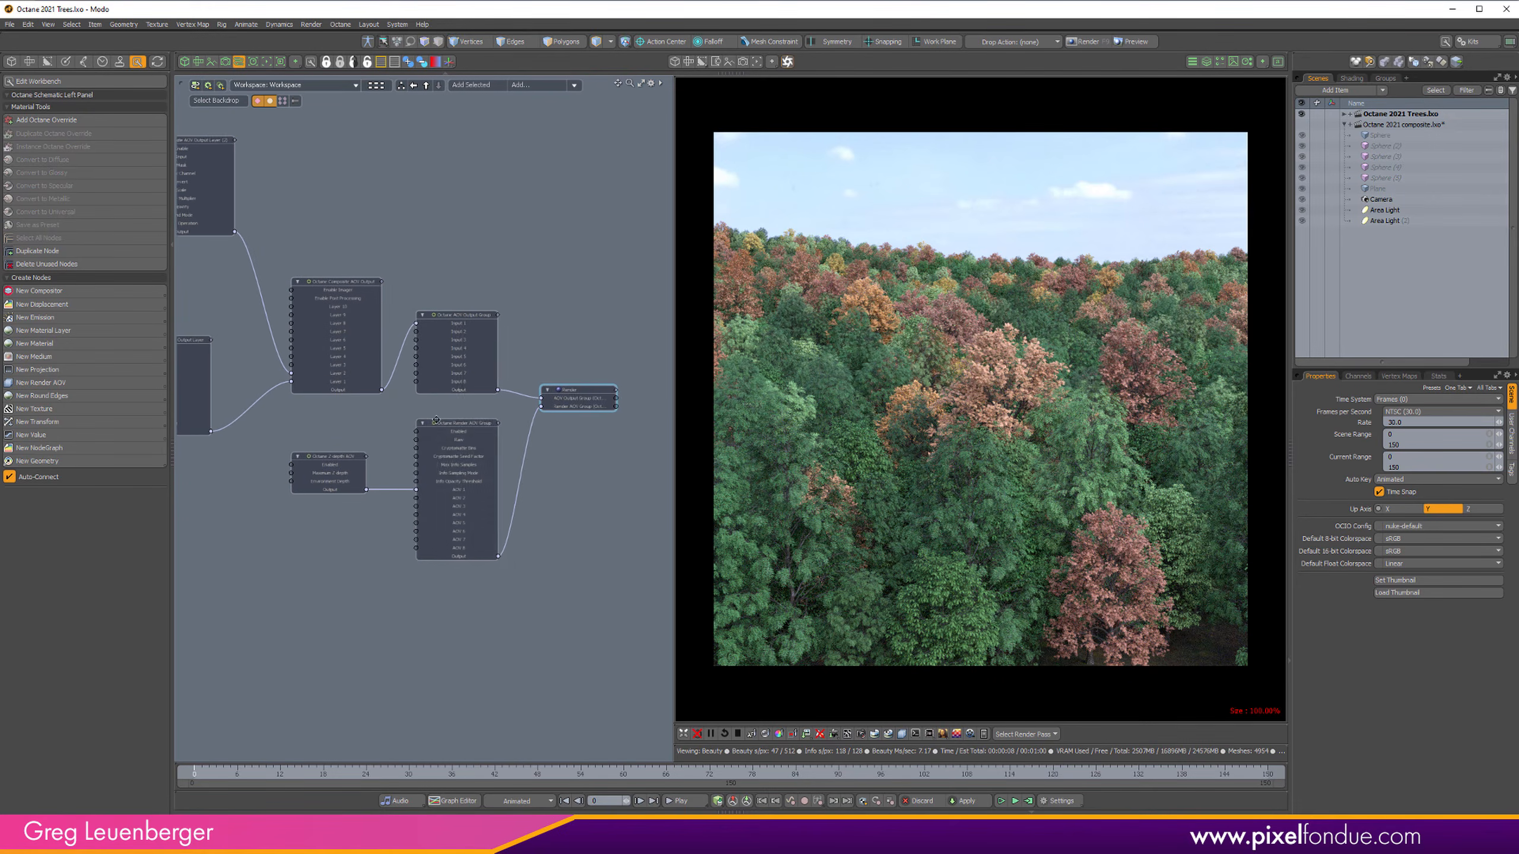
left_click(1025, 734)
left_click(1041, 753)
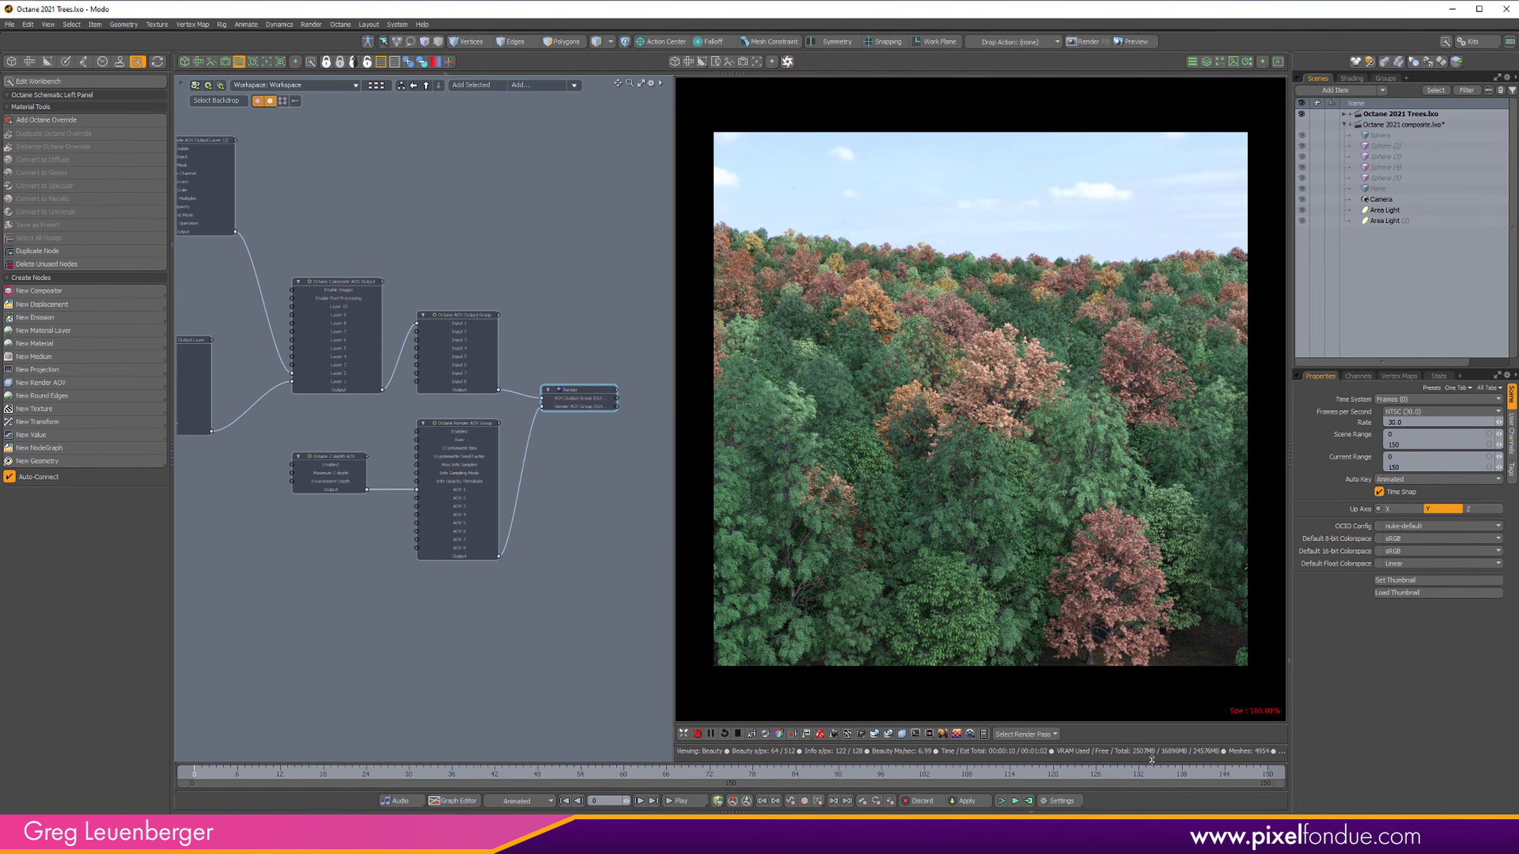
left_click(1042, 736)
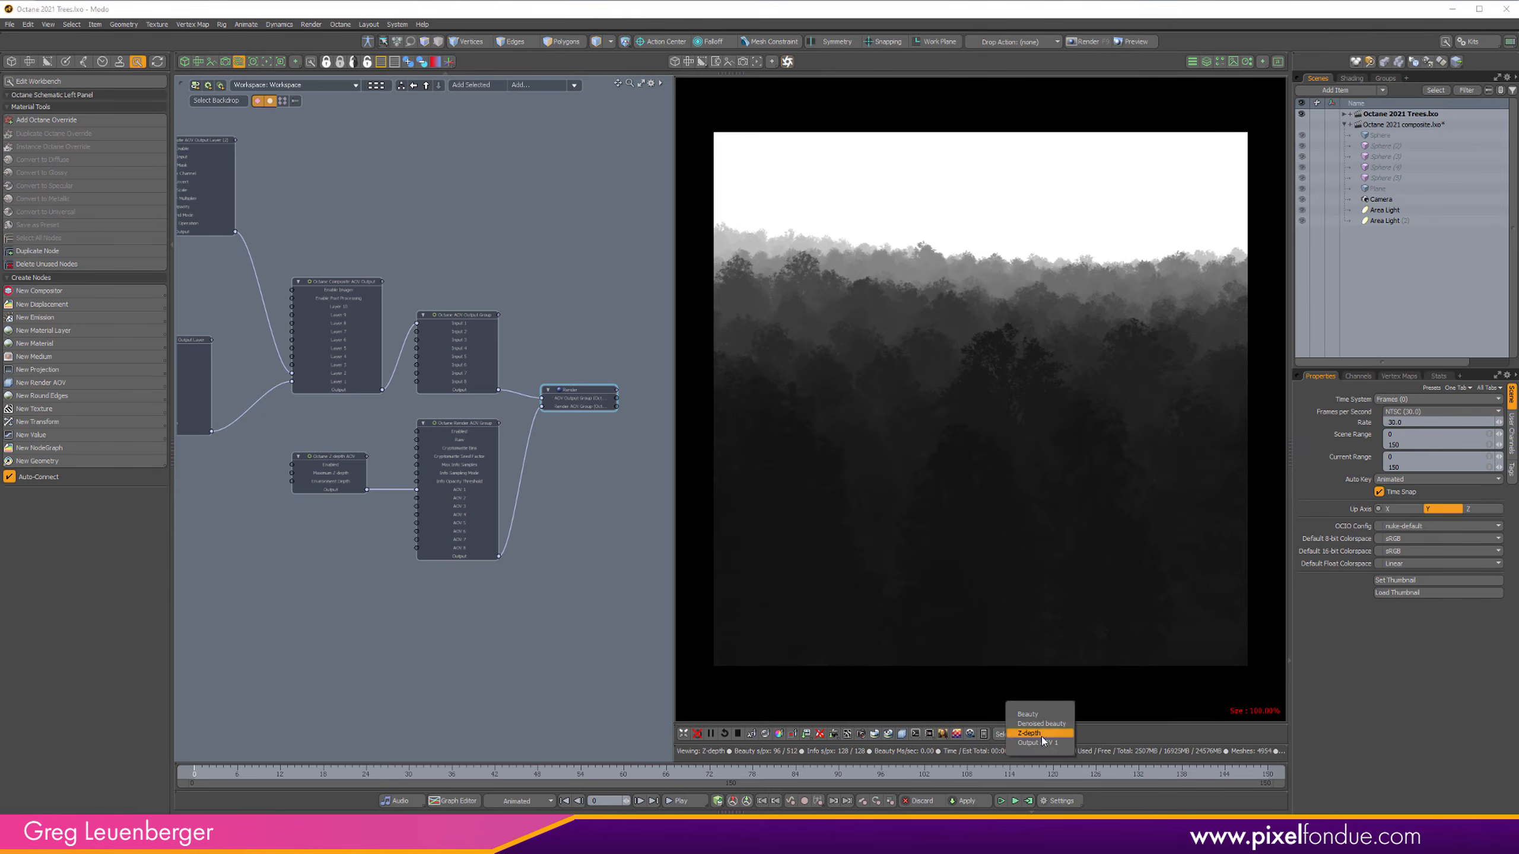
left_click(1035, 748)
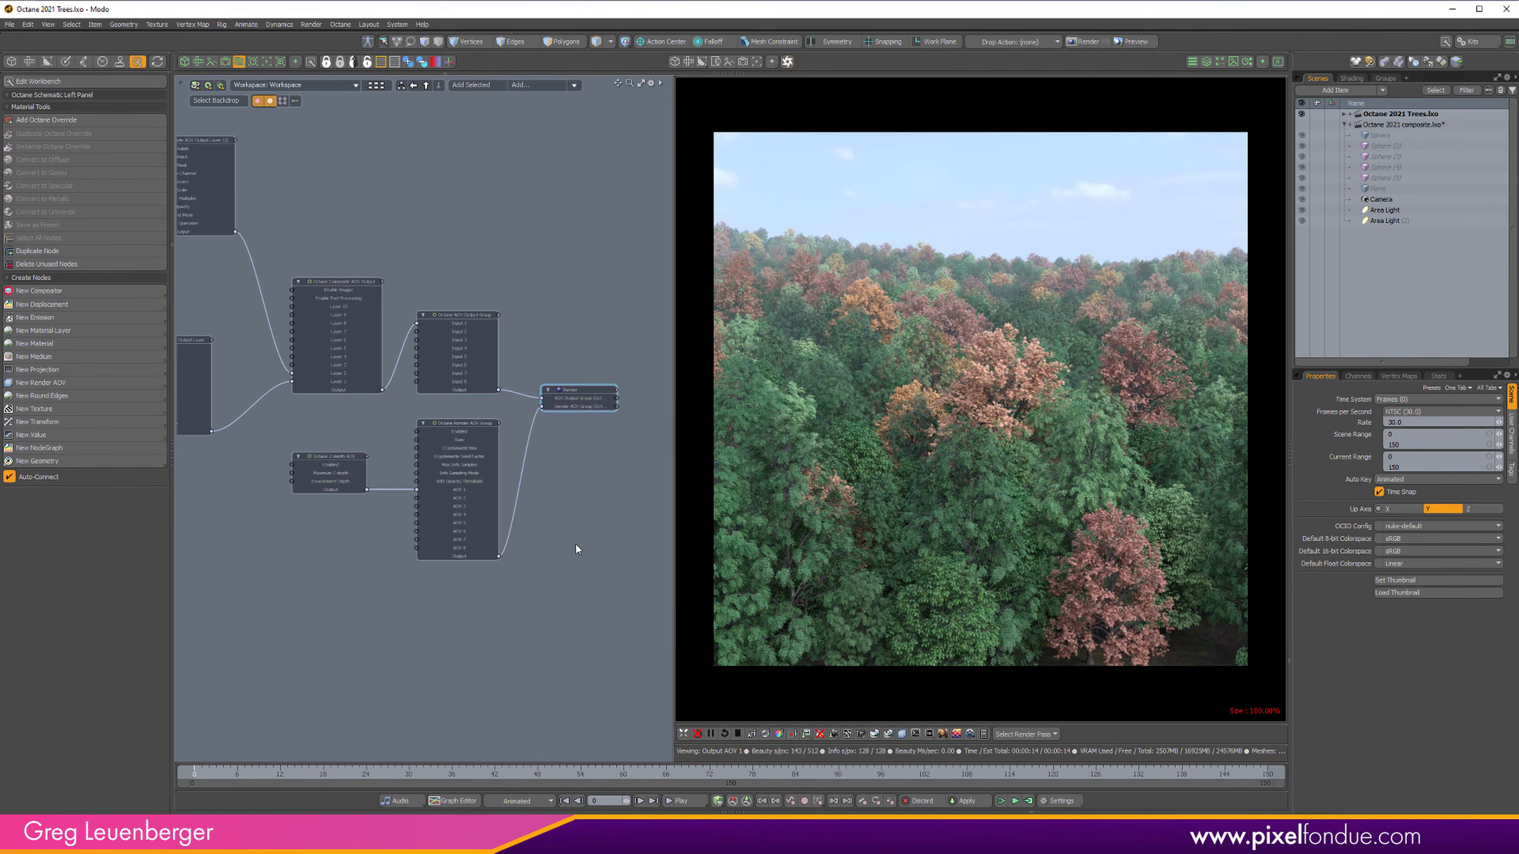
Step: Examine the depth fog branch of the composite and the color of the Octane Float Color Value (3) node
left_click_drag(402, 325, 444, 415, "alt")
scroll(442, 413, "up", 4)
scroll(529, 449, "down", 6)
left_click_drag(311, 351, 489, 445, "alt")
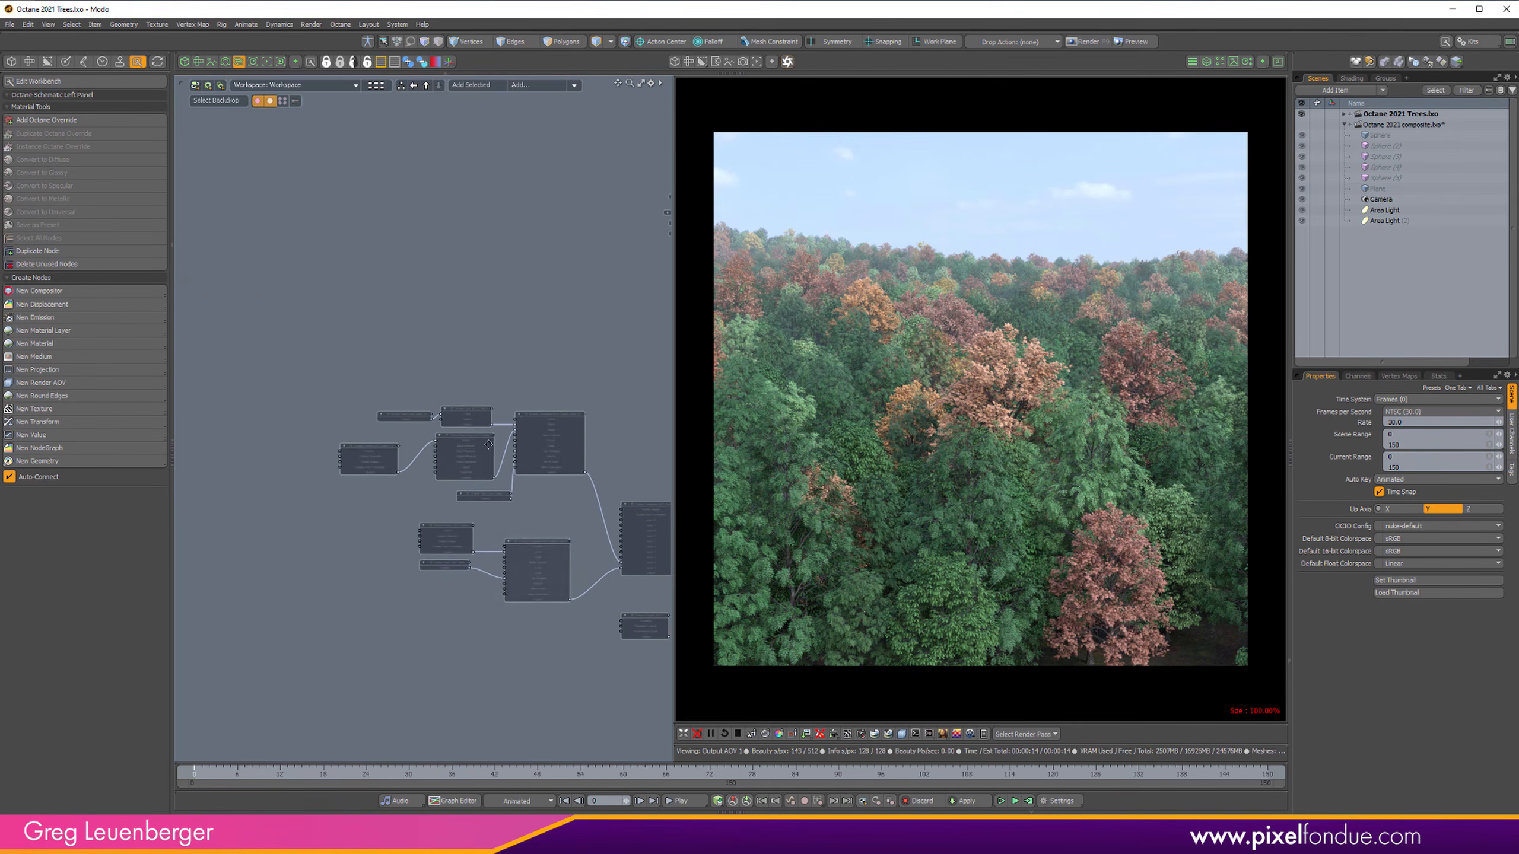
scroll(477, 428, "up", 5)
left_click_drag(564, 492, 482, 469, "alt")
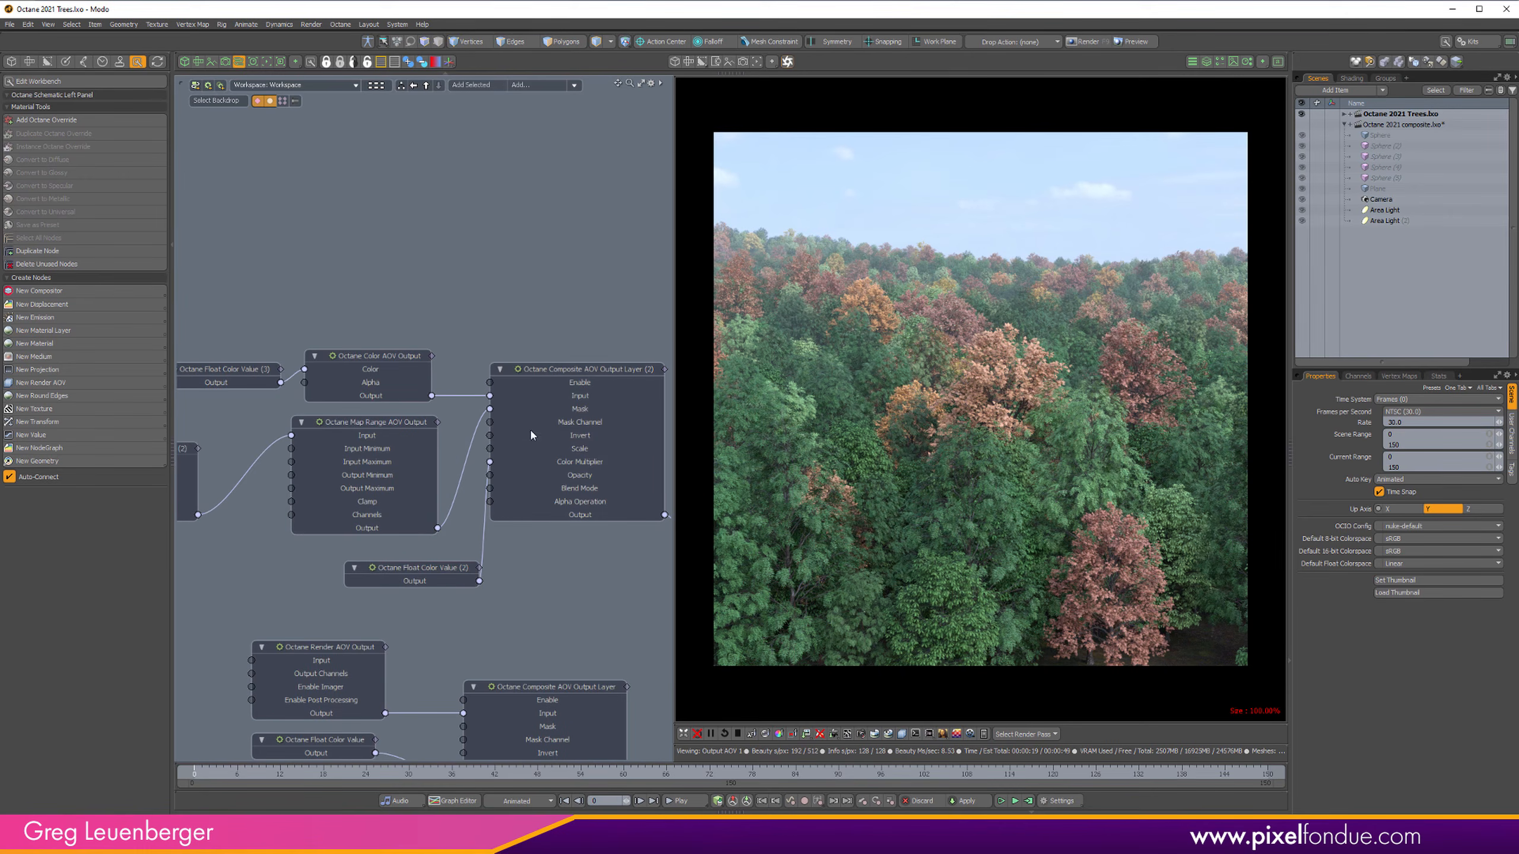
left_click(272, 382)
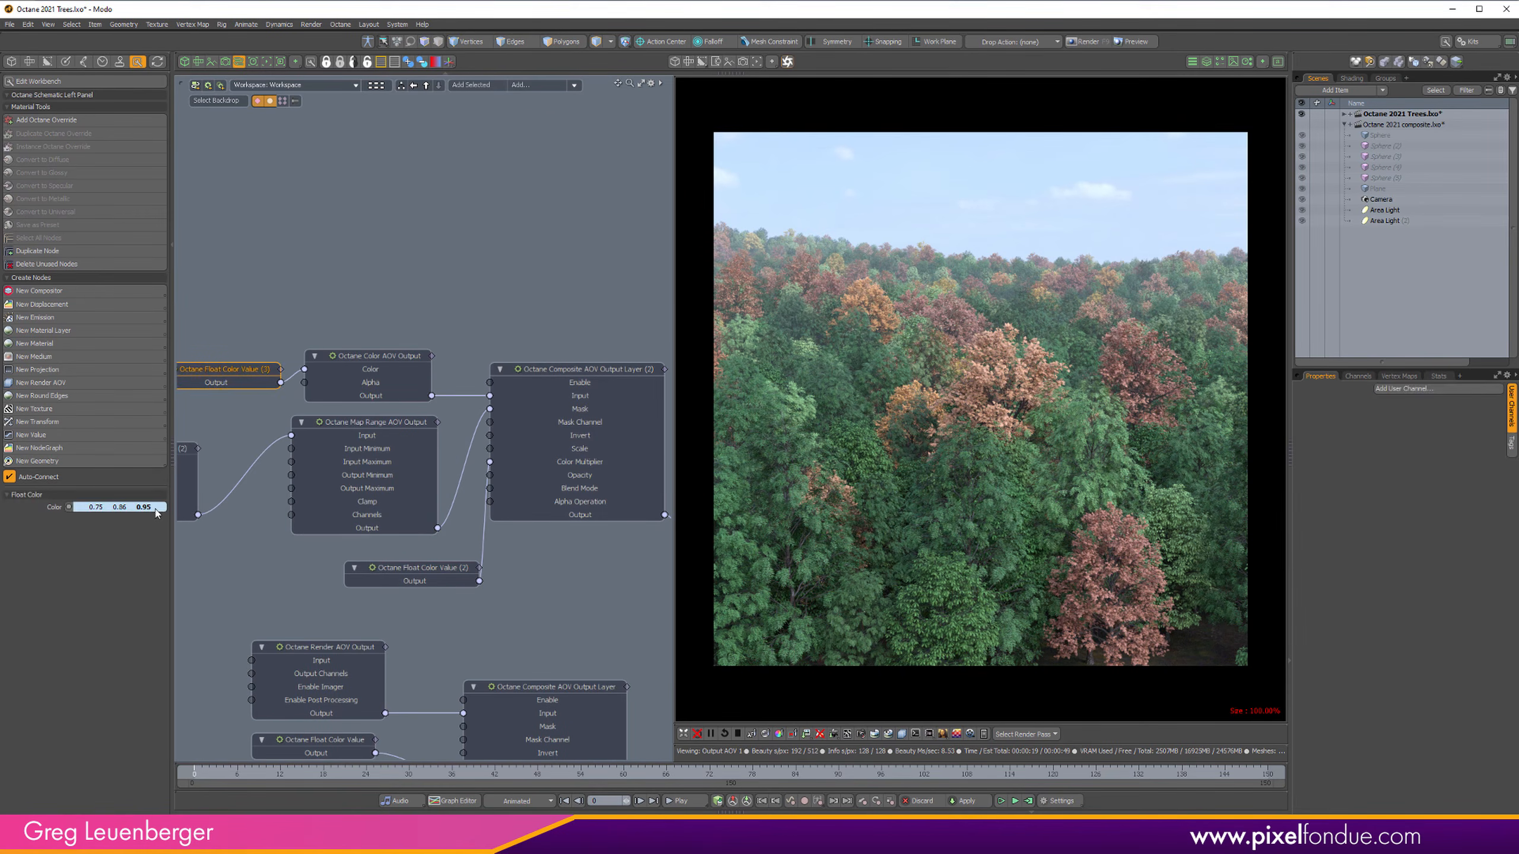
left_click_drag(561, 601, 552, 456, "alt")
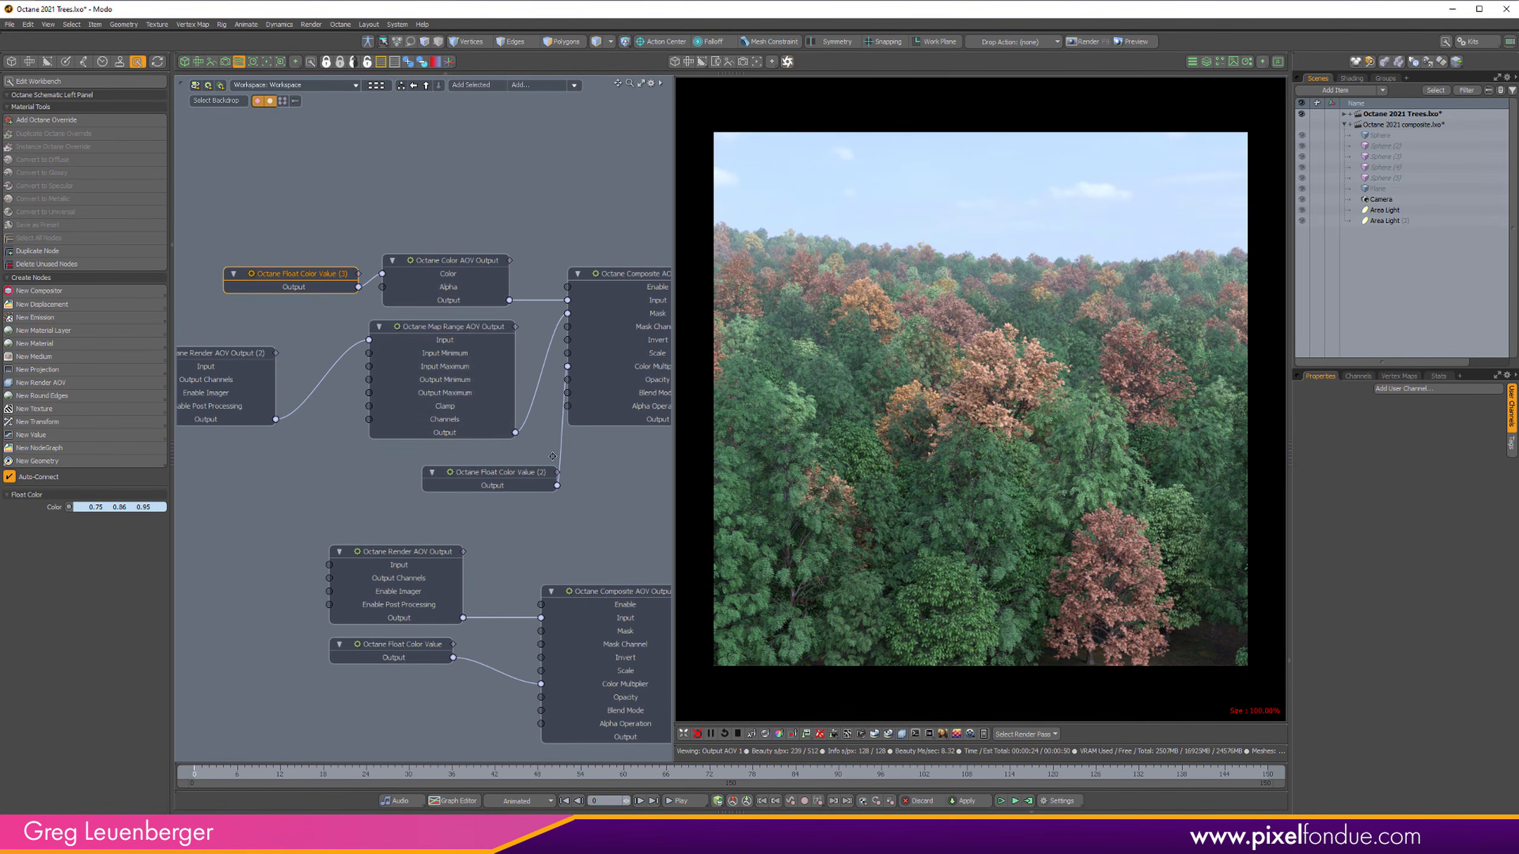
Step: Try an input minimum of 0 on the Octane Map Range AOV Output node and check the Z-depth and Output AOV 1 passes
left_click(467, 330)
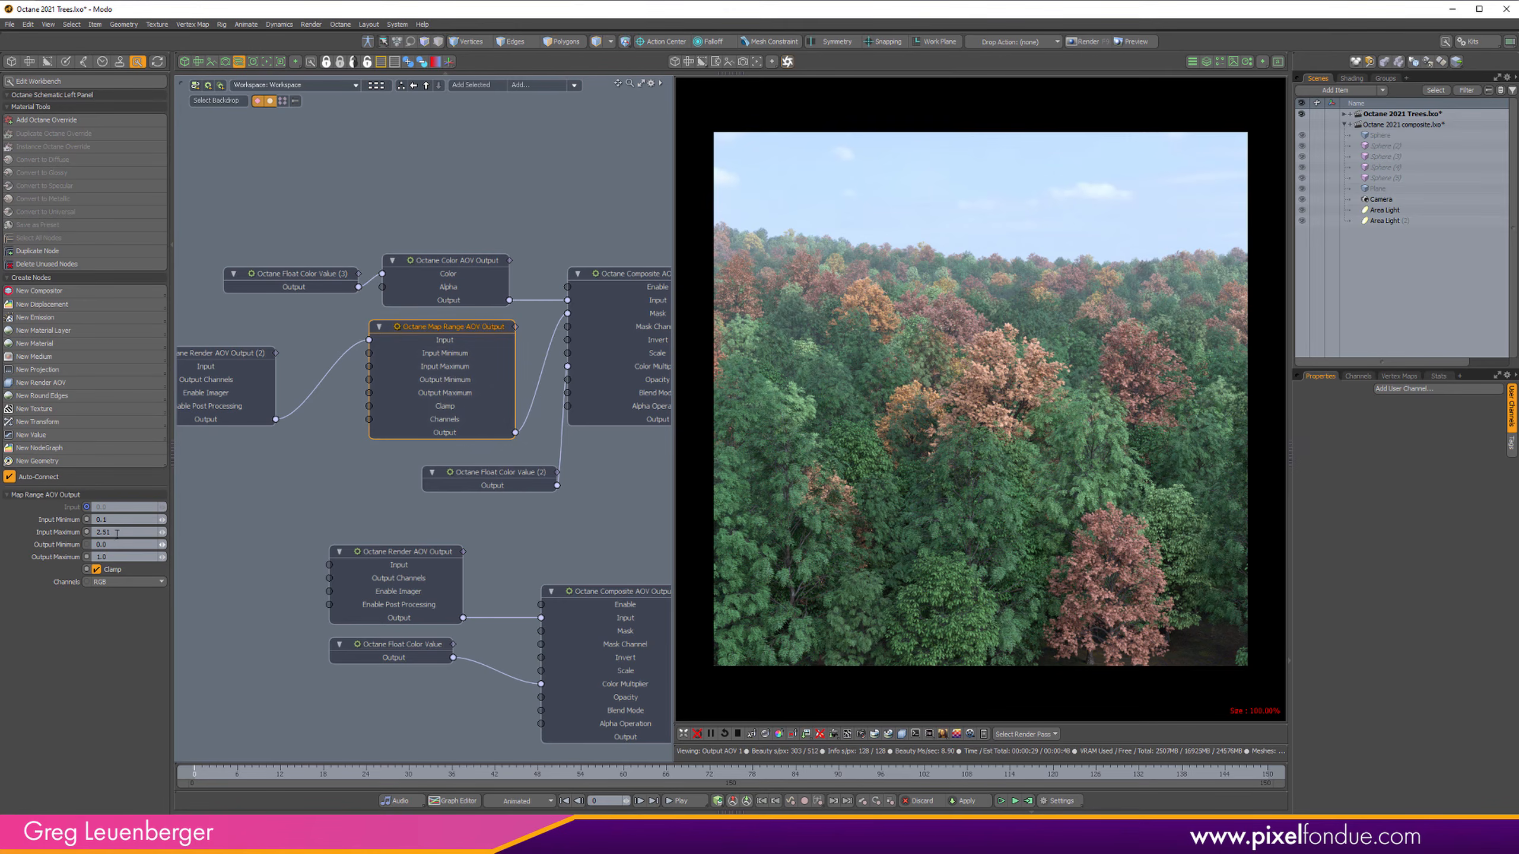
left_click(129, 518)
type("0")
key("Return")
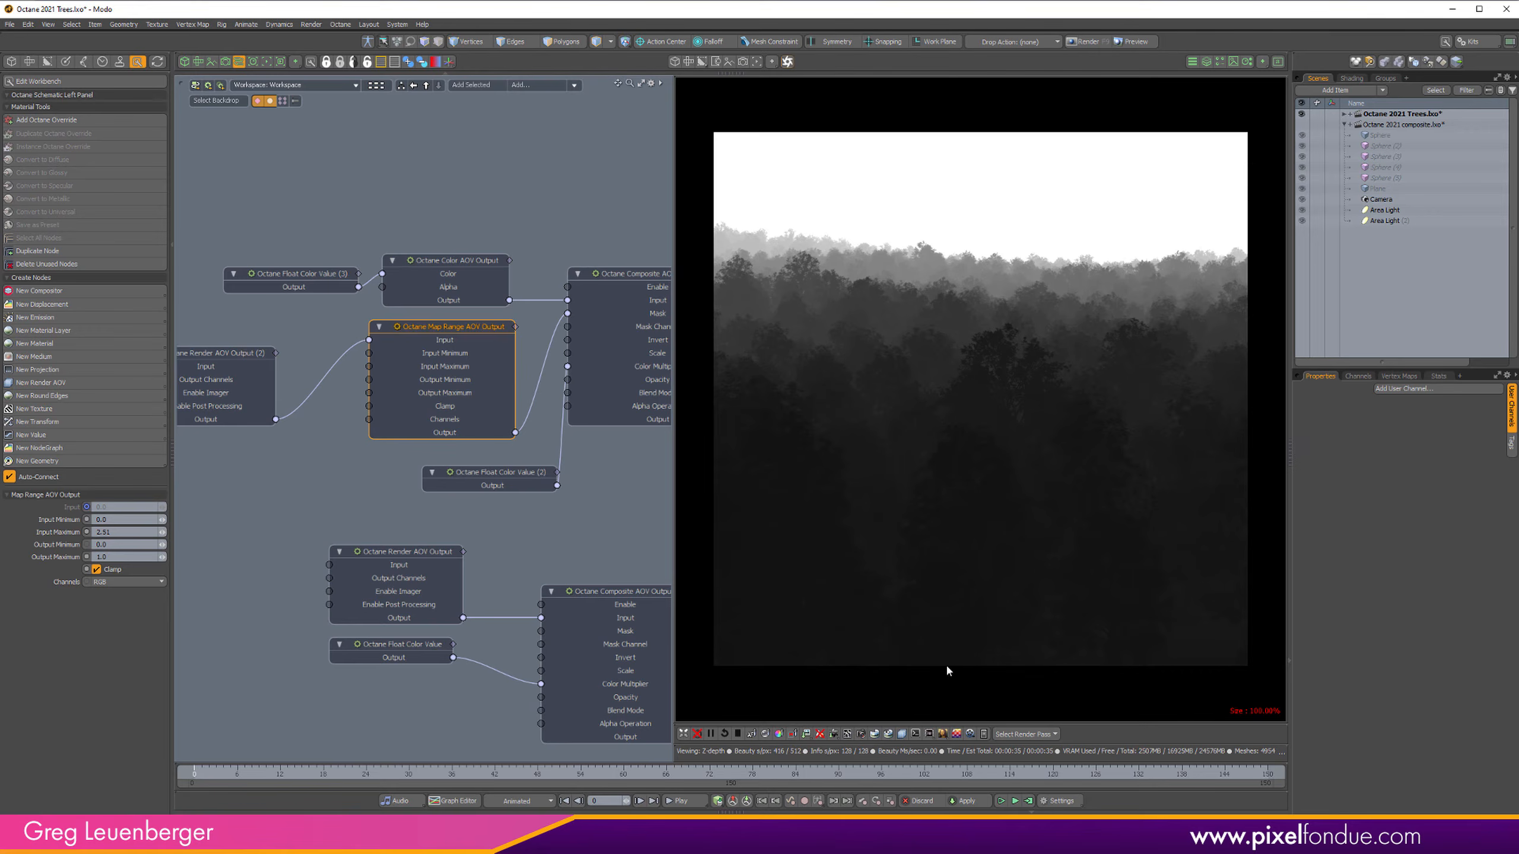
left_click(1026, 734)
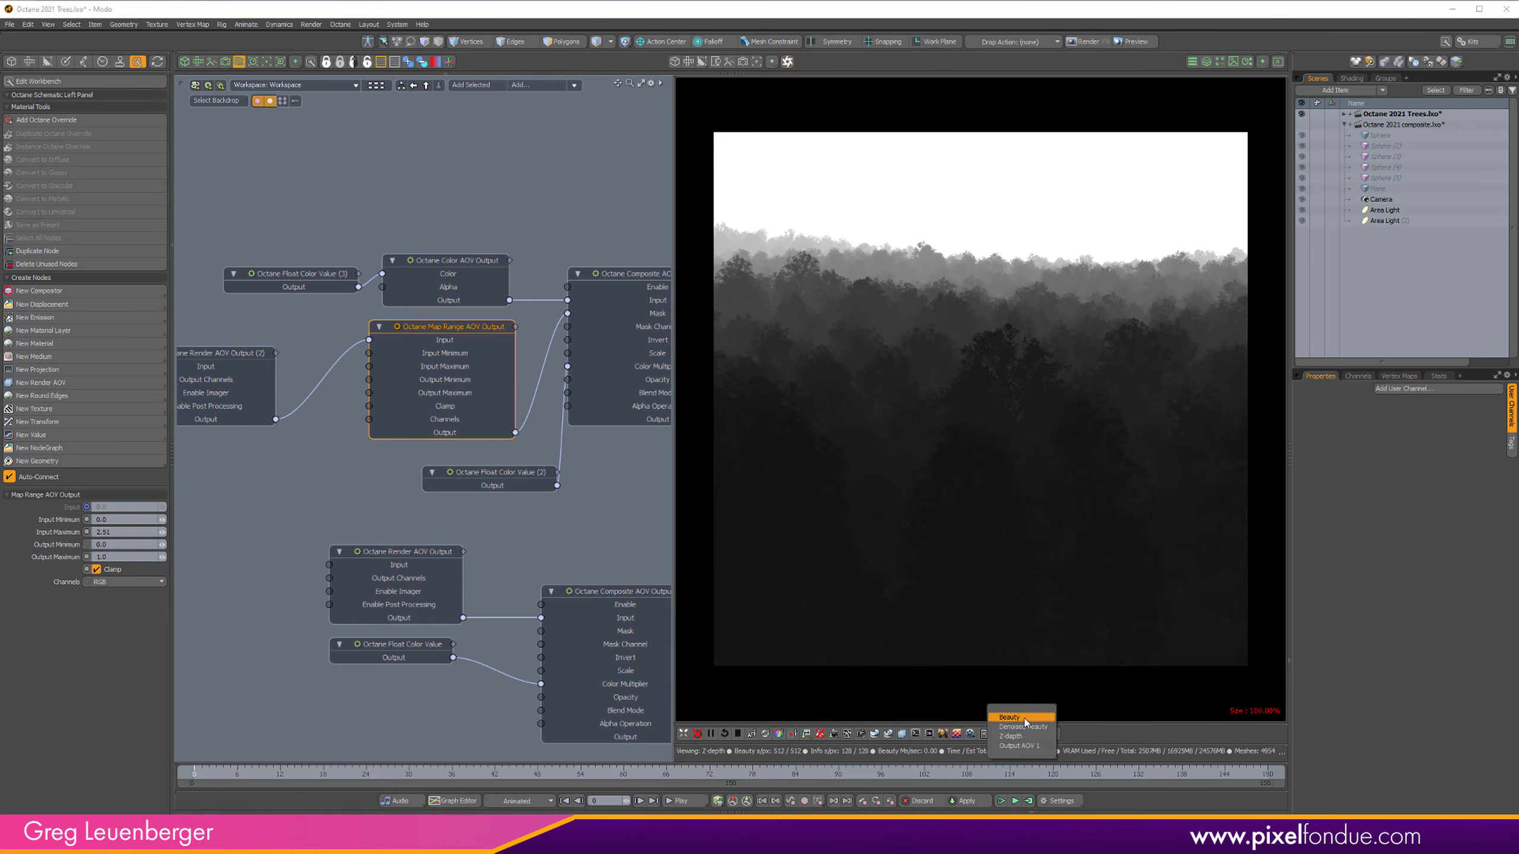
left_click(1021, 745)
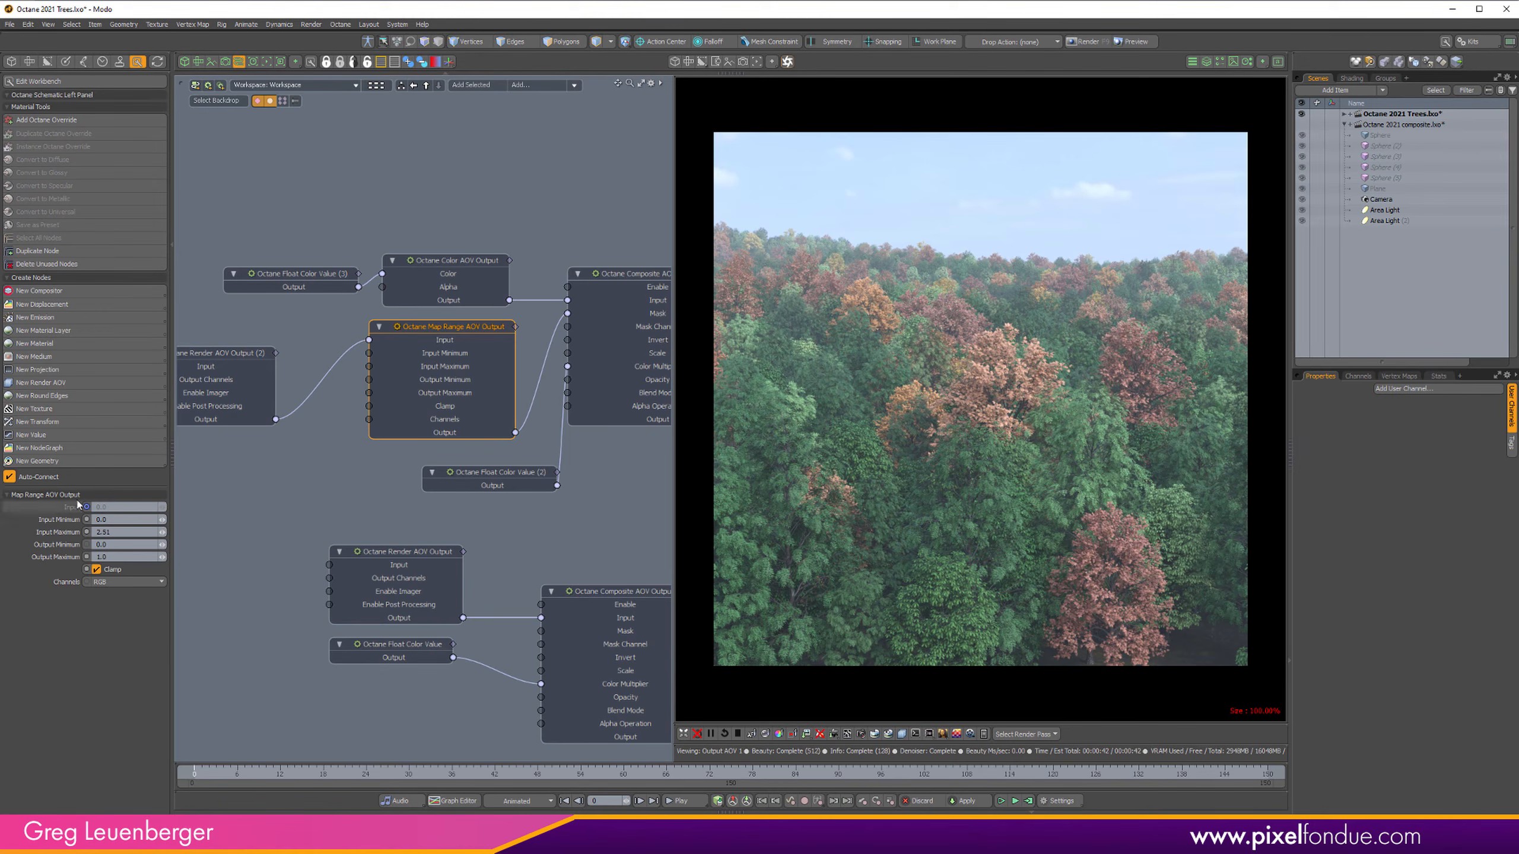
Step: Try a Map Range input minimum of 0.2, settle on 0.1, and lower the input maximum to about 1.26
left_click(123, 519)
key("Return")
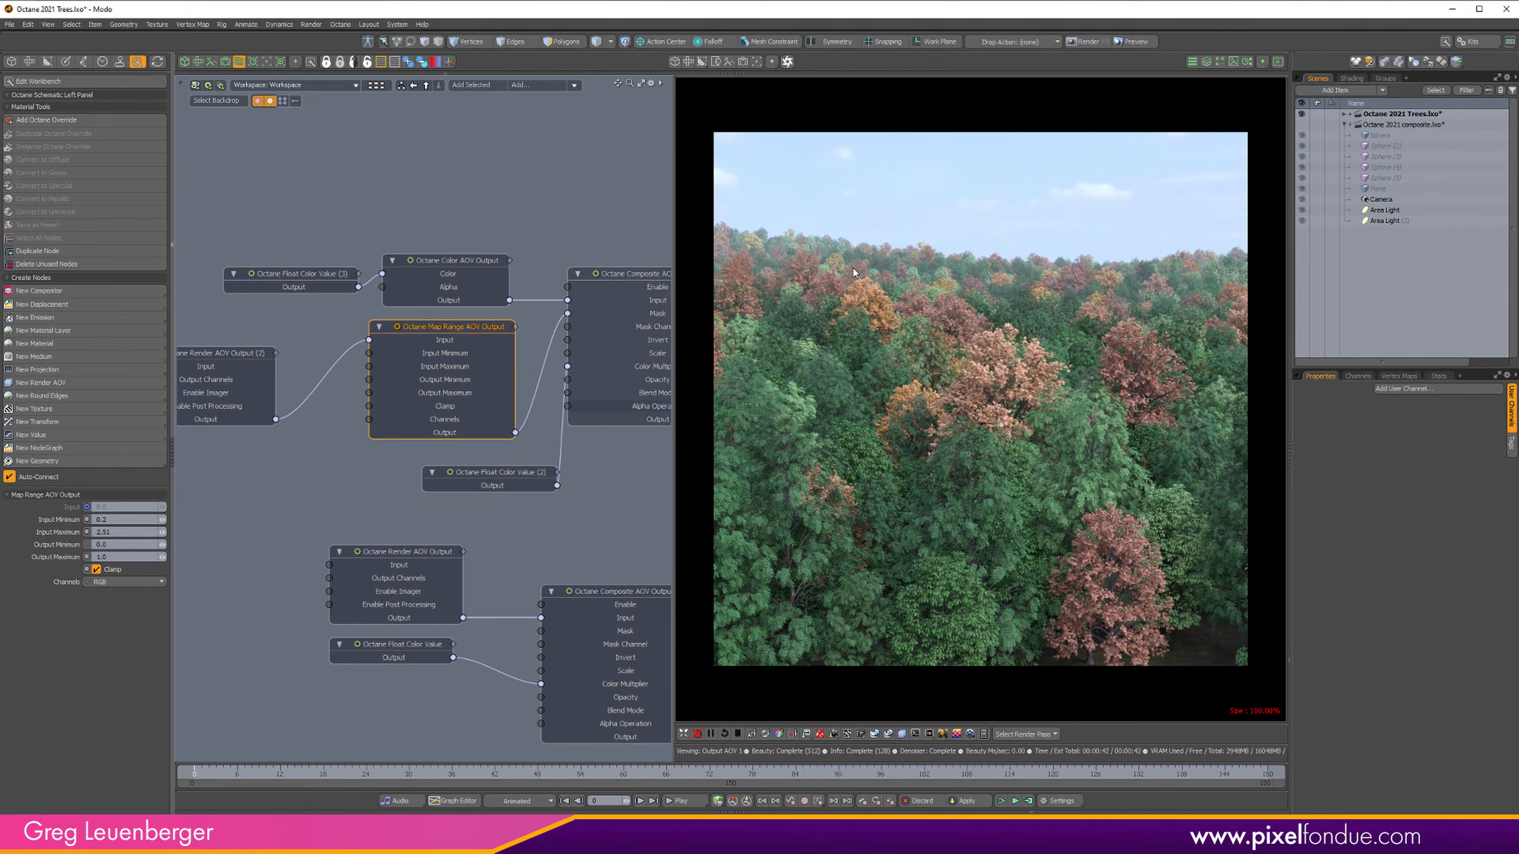
mouse_move(162, 531)
left_mouse_down()
mouse_move(117, 531)
mouse_move(155, 519)
left_mouse_up()
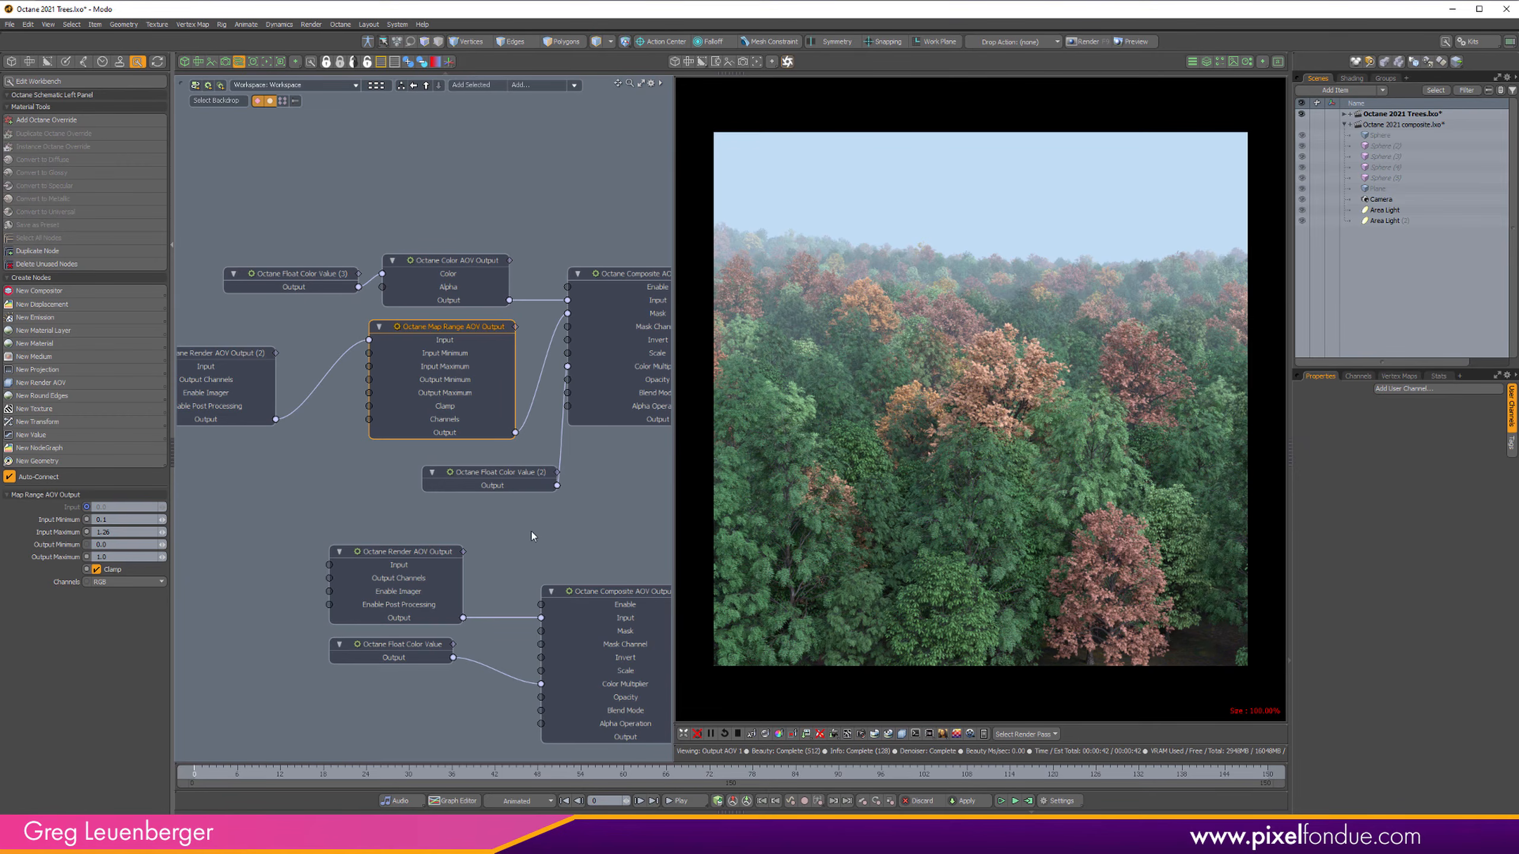
Step: Check the settings of the base layer's Float Color Value and Render AOV Output nodes and of the Octane Z-depth AOV node
middle_click_drag(576, 546, 543, 480)
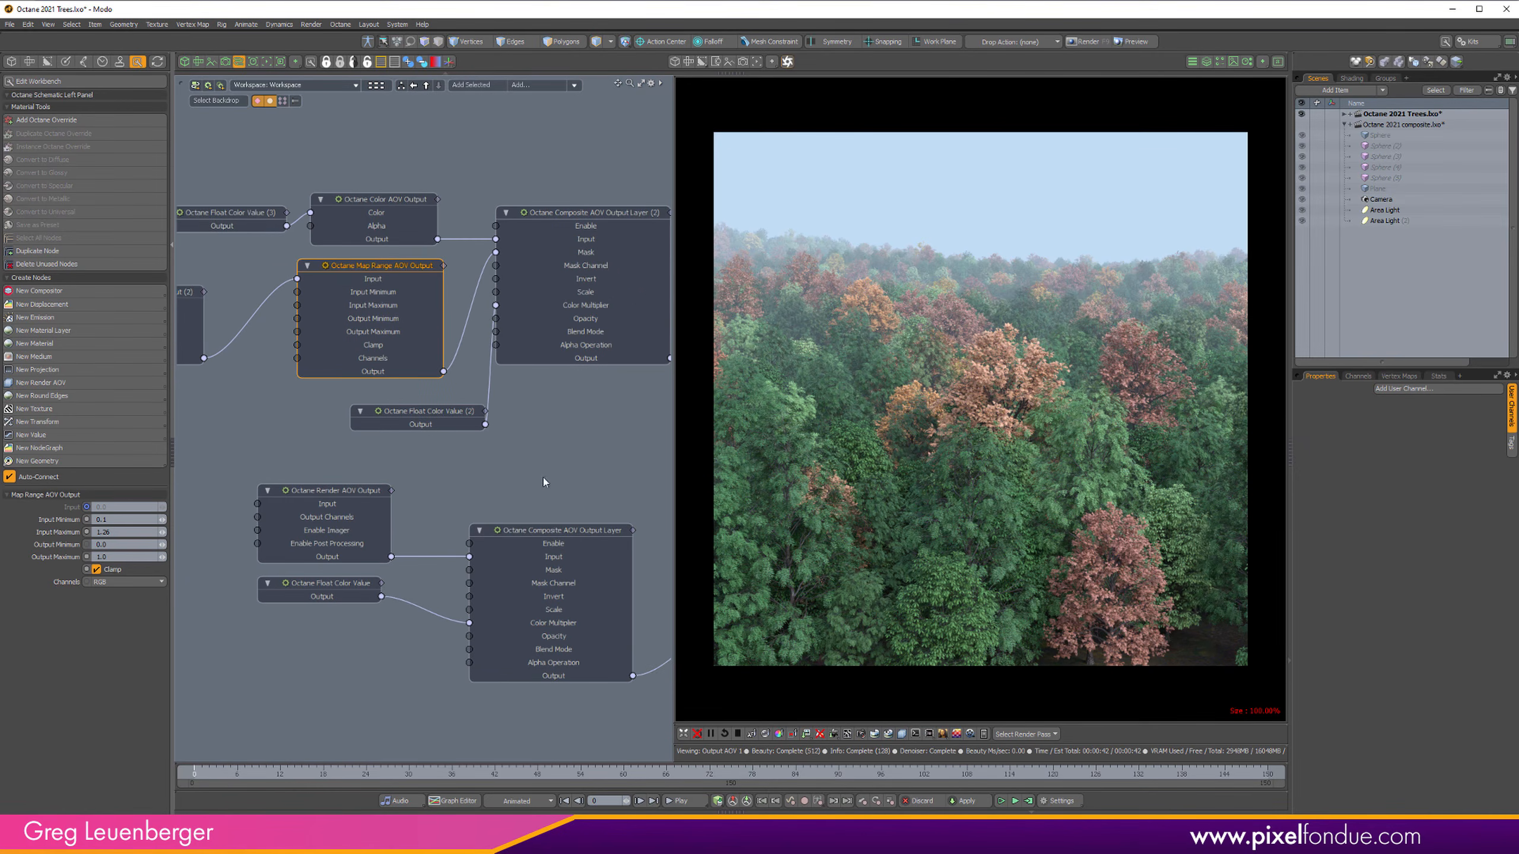
left_click(326, 591)
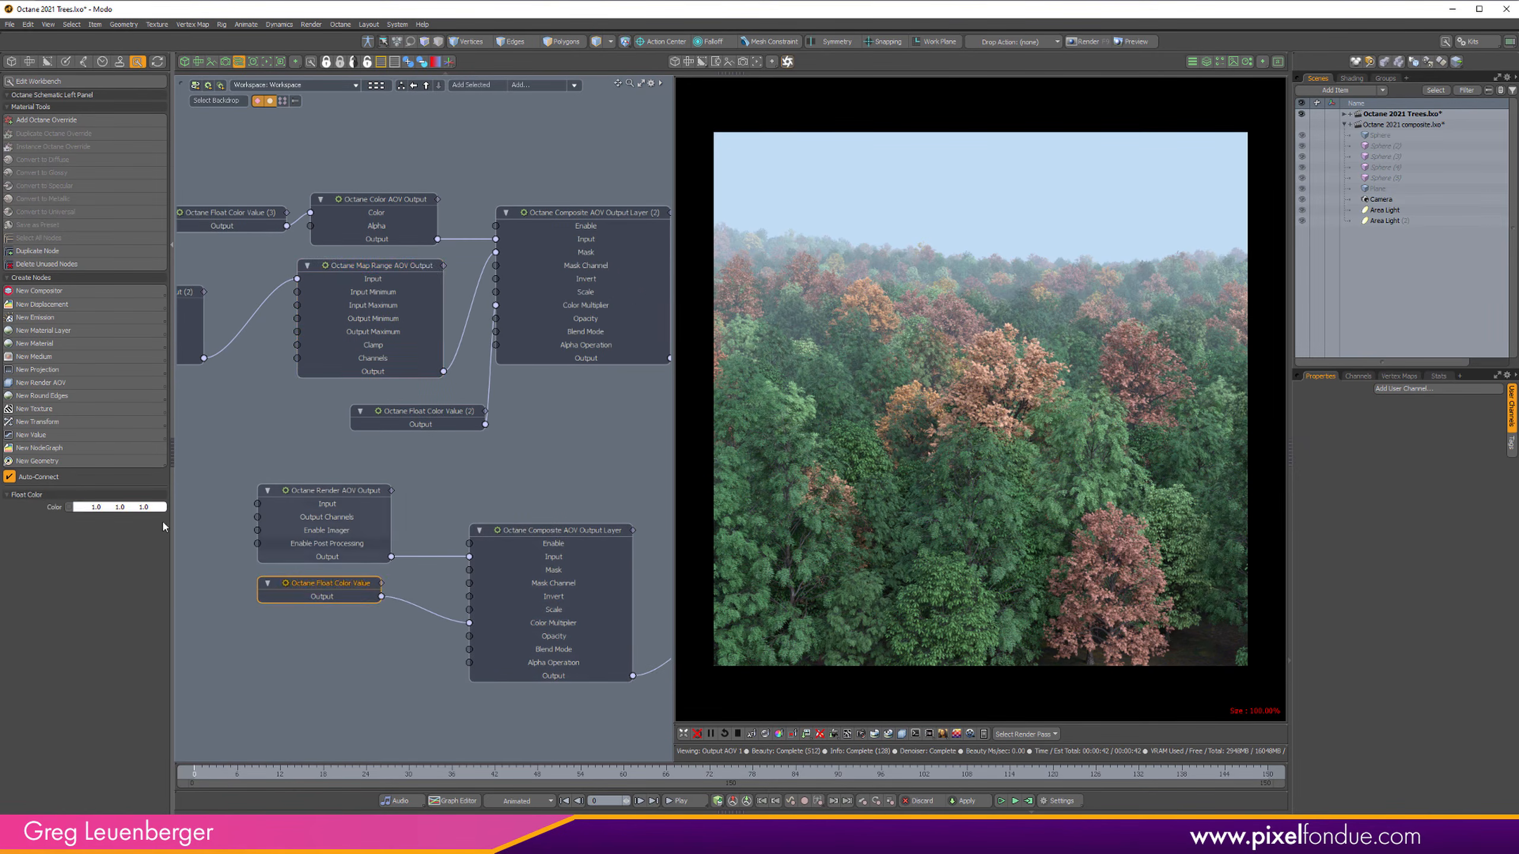
left_click(316, 502)
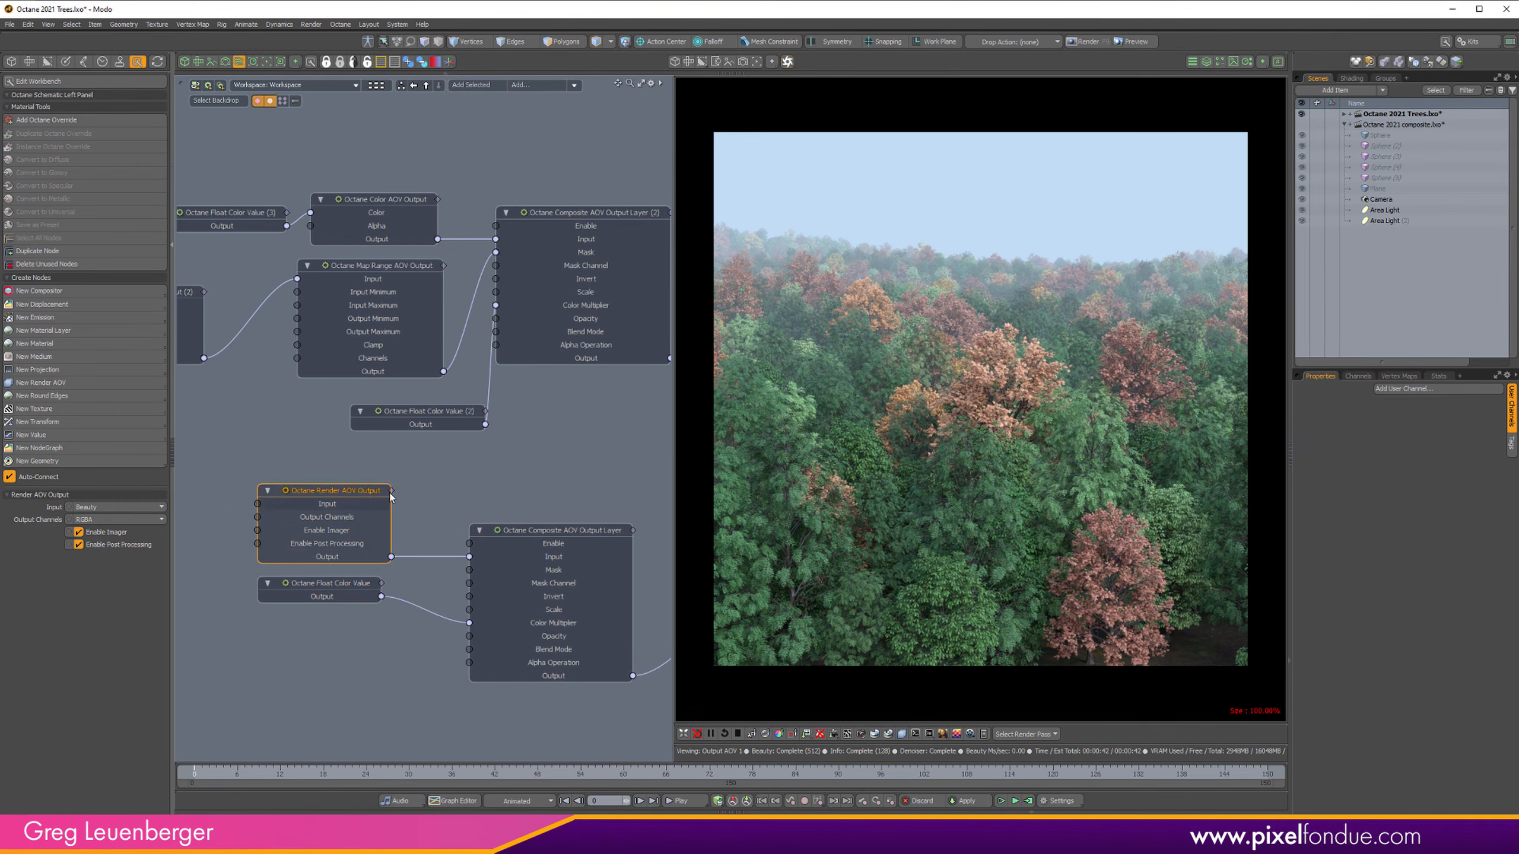
scroll(568, 478, "down", 3)
middle_click_drag(568, 478, 375, 373)
scroll(533, 532, "up", 4)
left_click(481, 471)
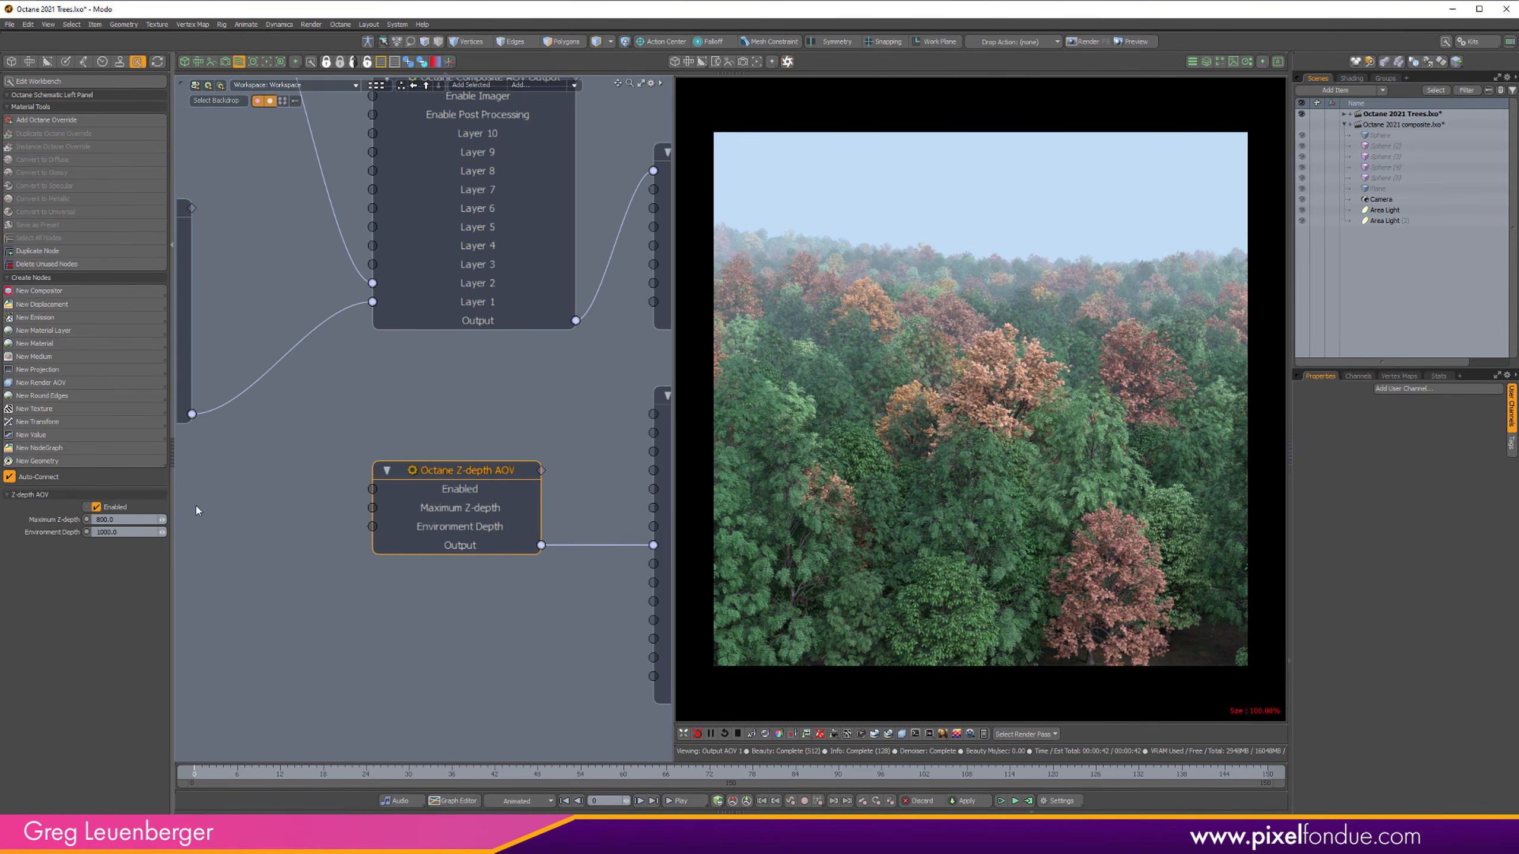
Step: Set the Environment Depth of the Octane Z-depth AOV node to 0.001
left_click(53, 532)
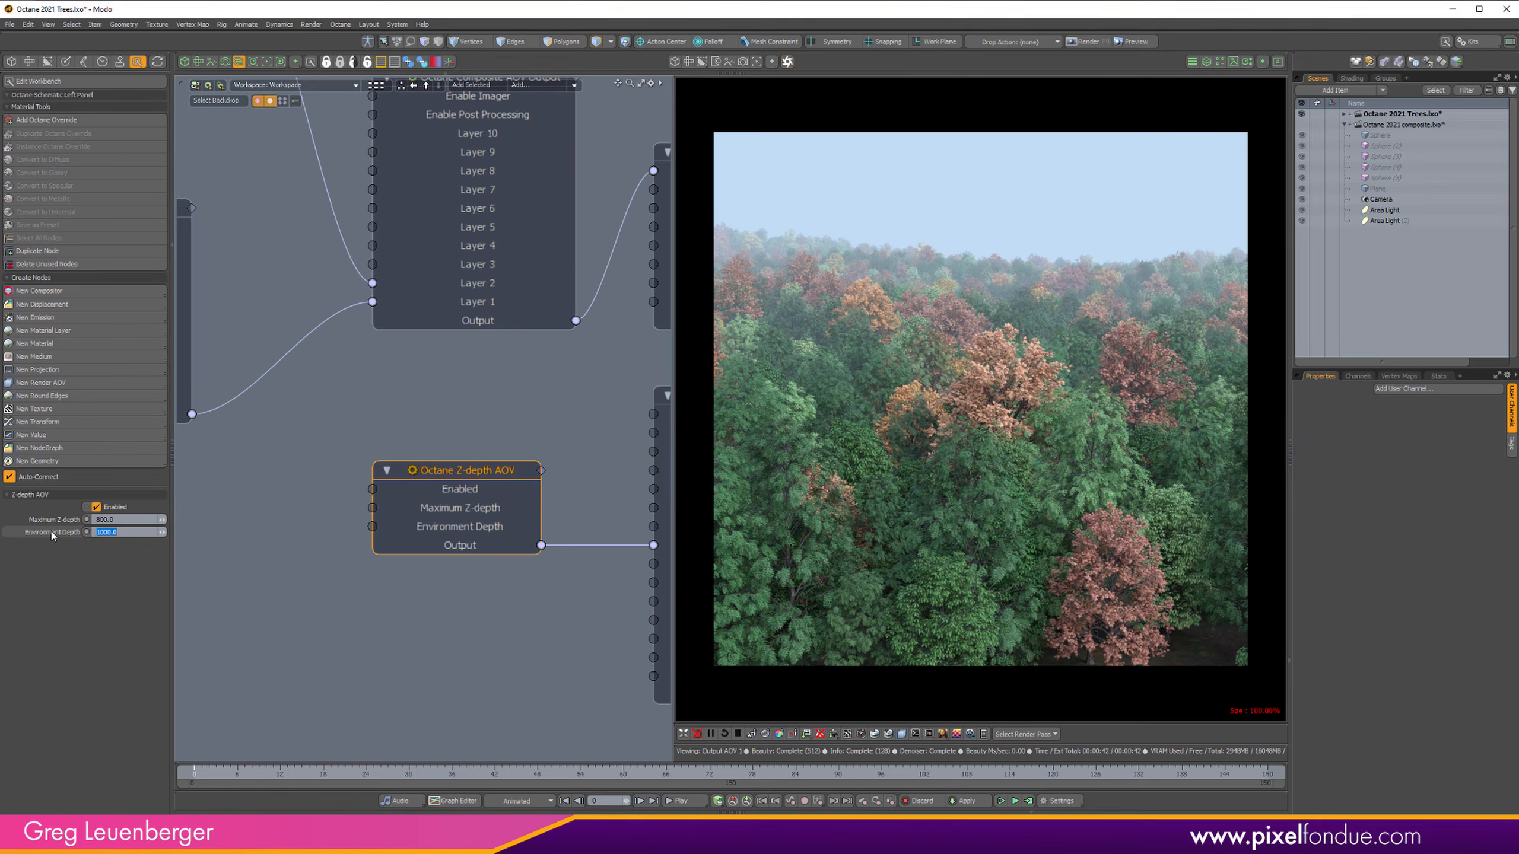
type("0.001")
key("Return")
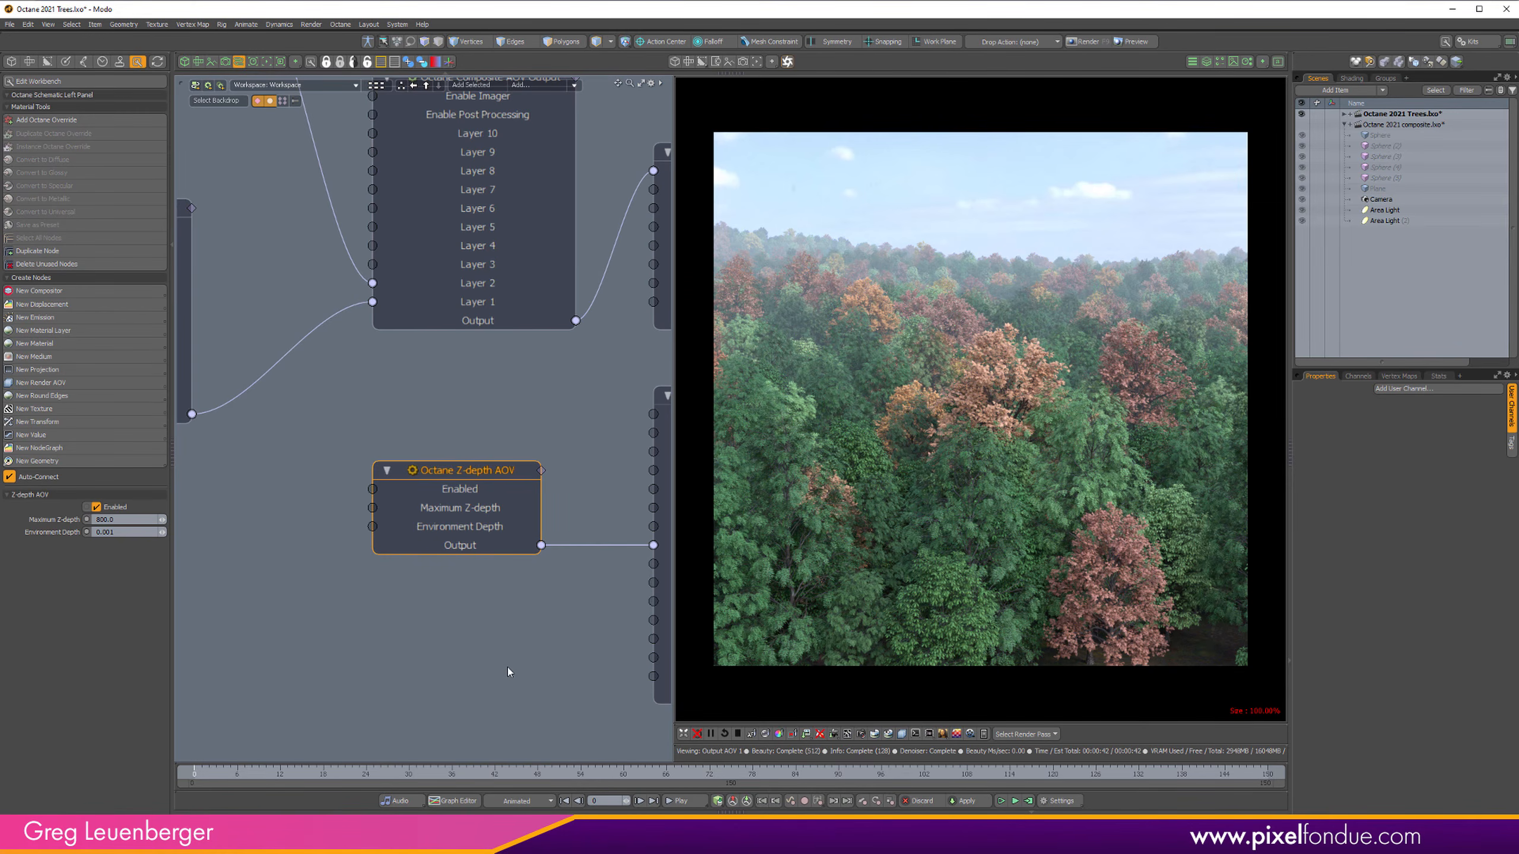
Step: Check the Octane camera's post-processing settings for the forest render
scroll(504, 636, "down", 7)
left_click_drag(306, 407, 271, 412, "alt")
scroll(488, 447, "up", 3)
left_click_drag(488, 447, 283, 401, "alt")
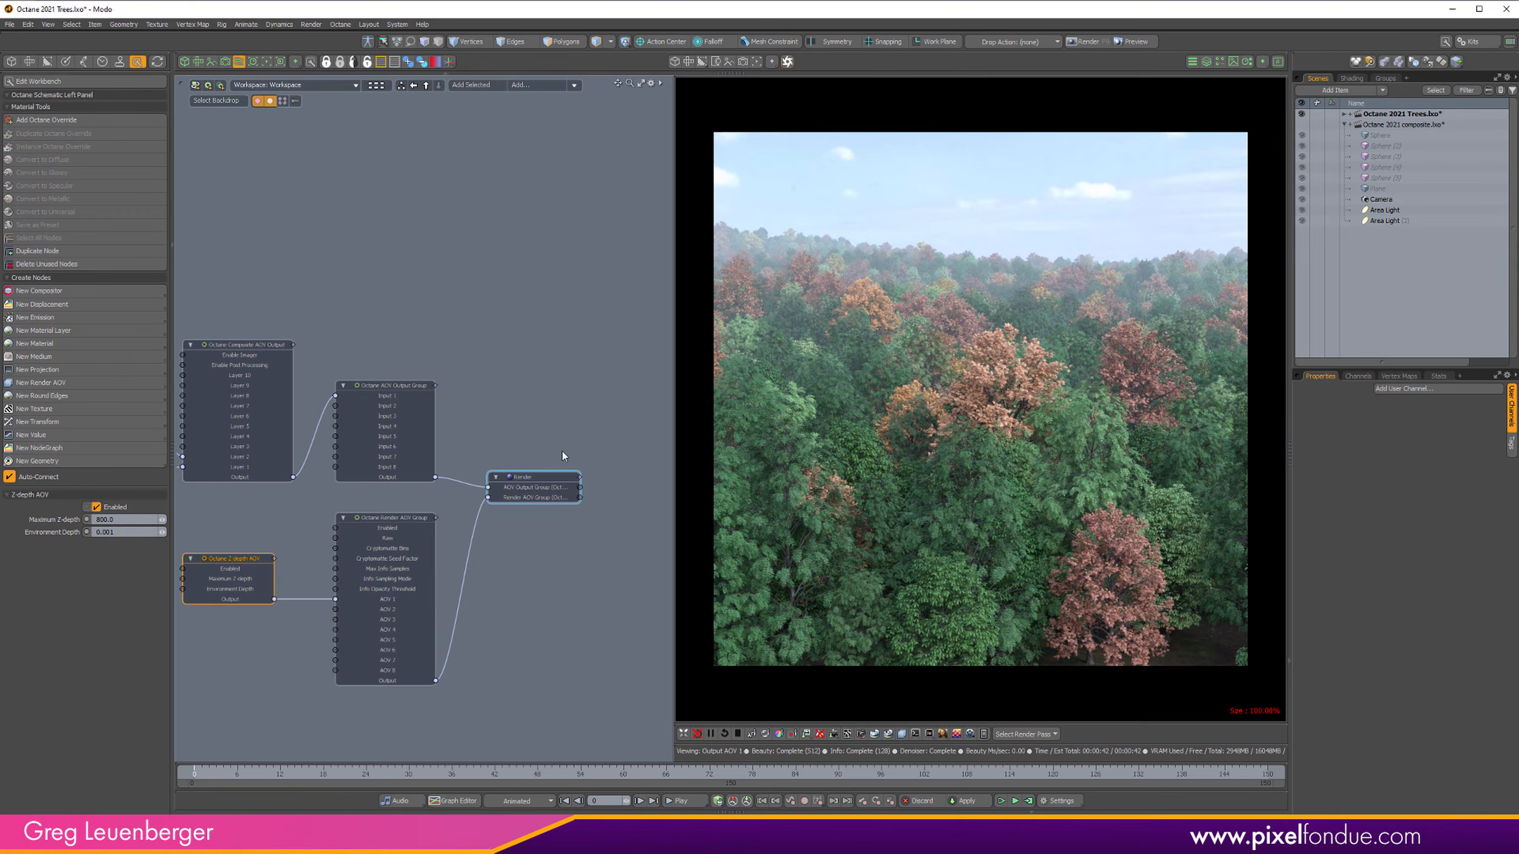
left_click(861, 738)
left_click(991, 435)
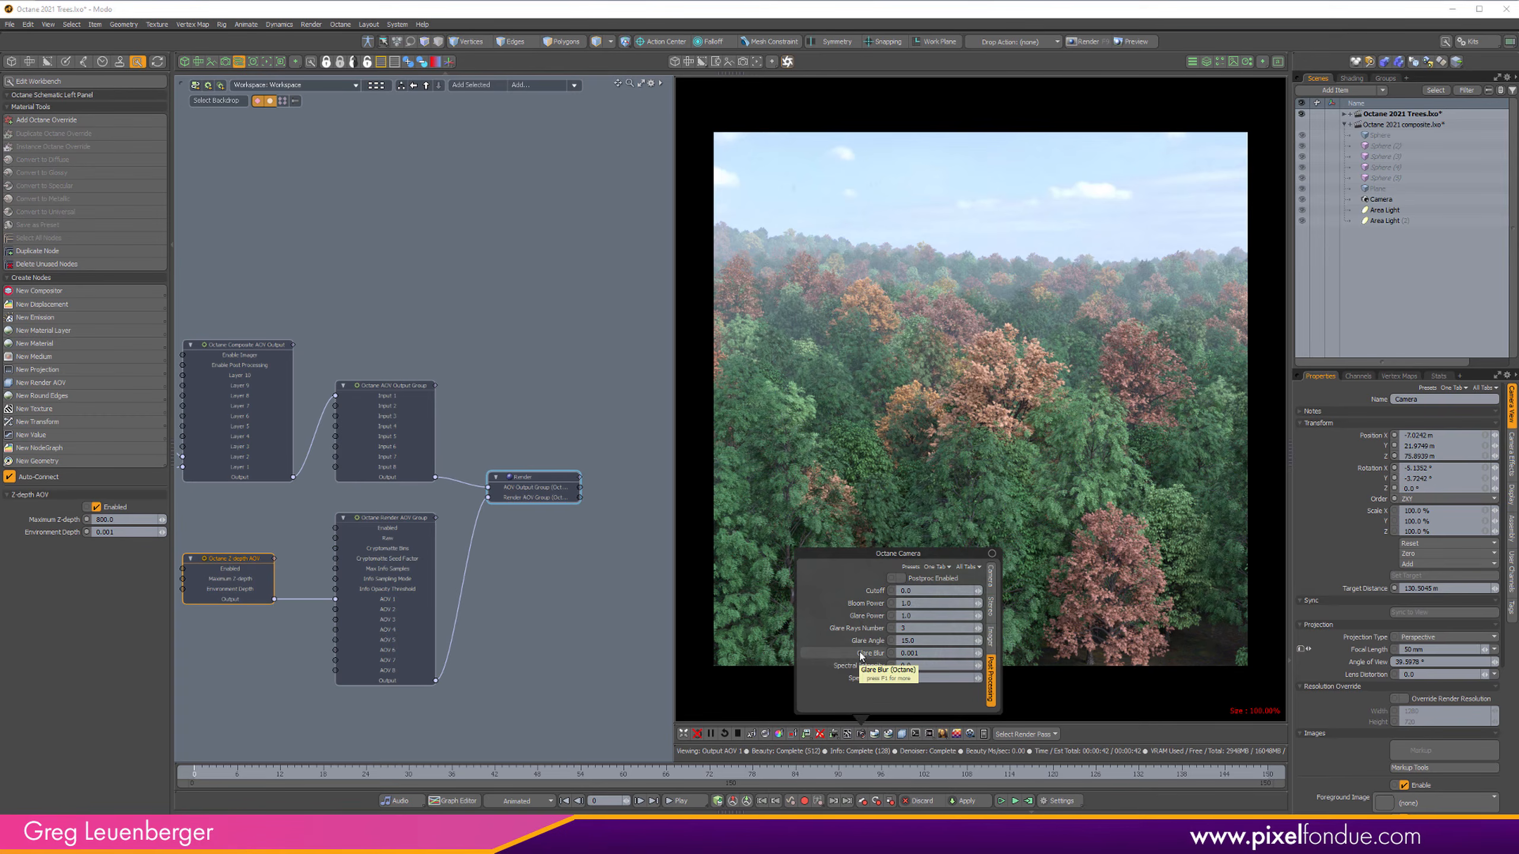
Step: Examine how the composite layers, the AOV output group and the Render AOV group are wired in the forest composite
left_click_drag(507, 628, 649, 521, "alt")
left_click_drag(649, 522, 490, 503, "ctrl+alt")
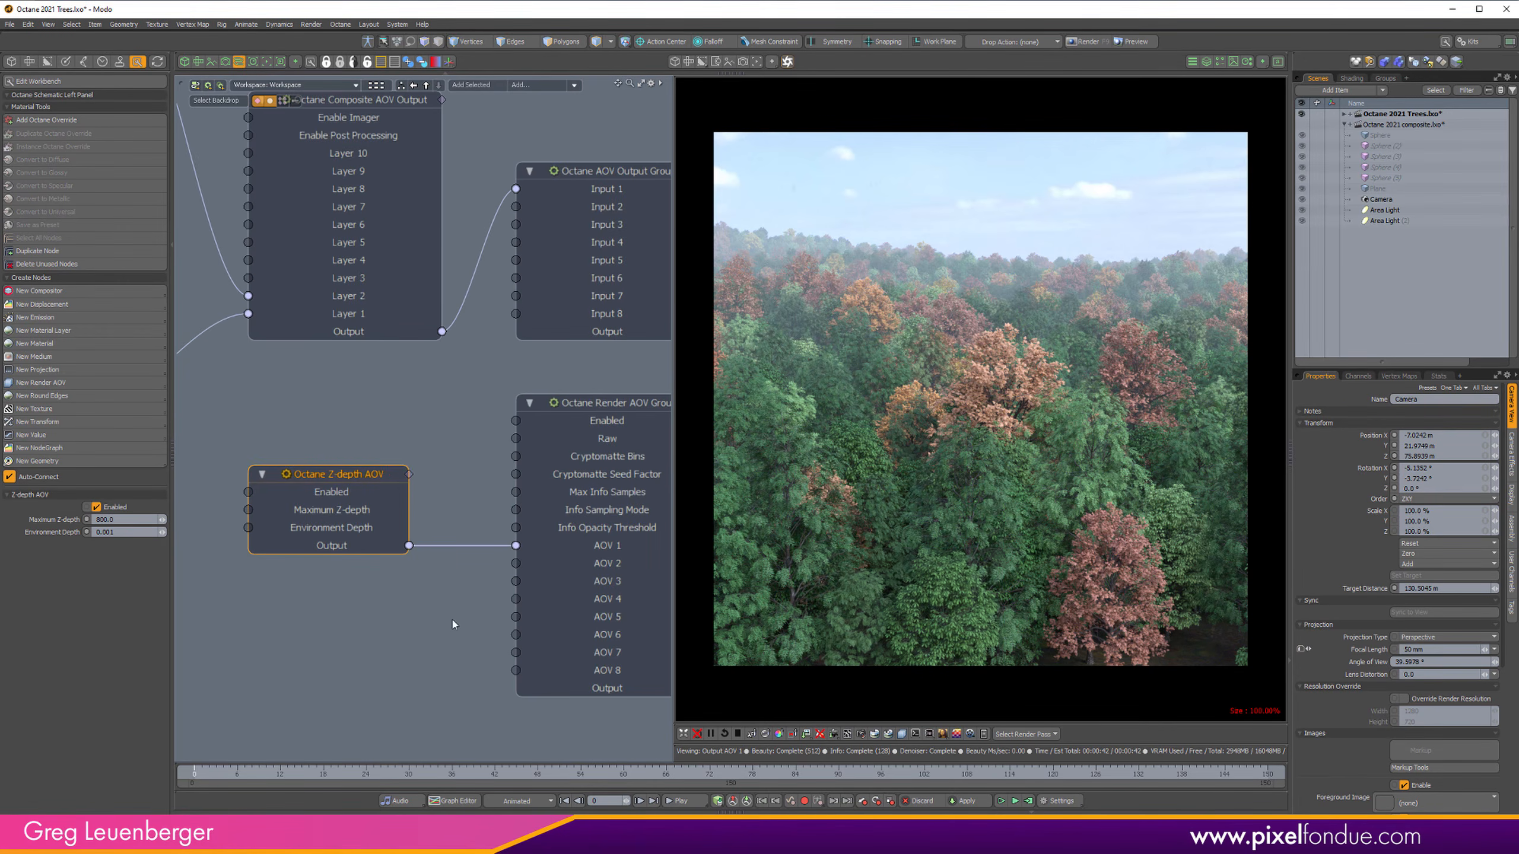
left_click_drag(270, 225, 554, 568, "alt")
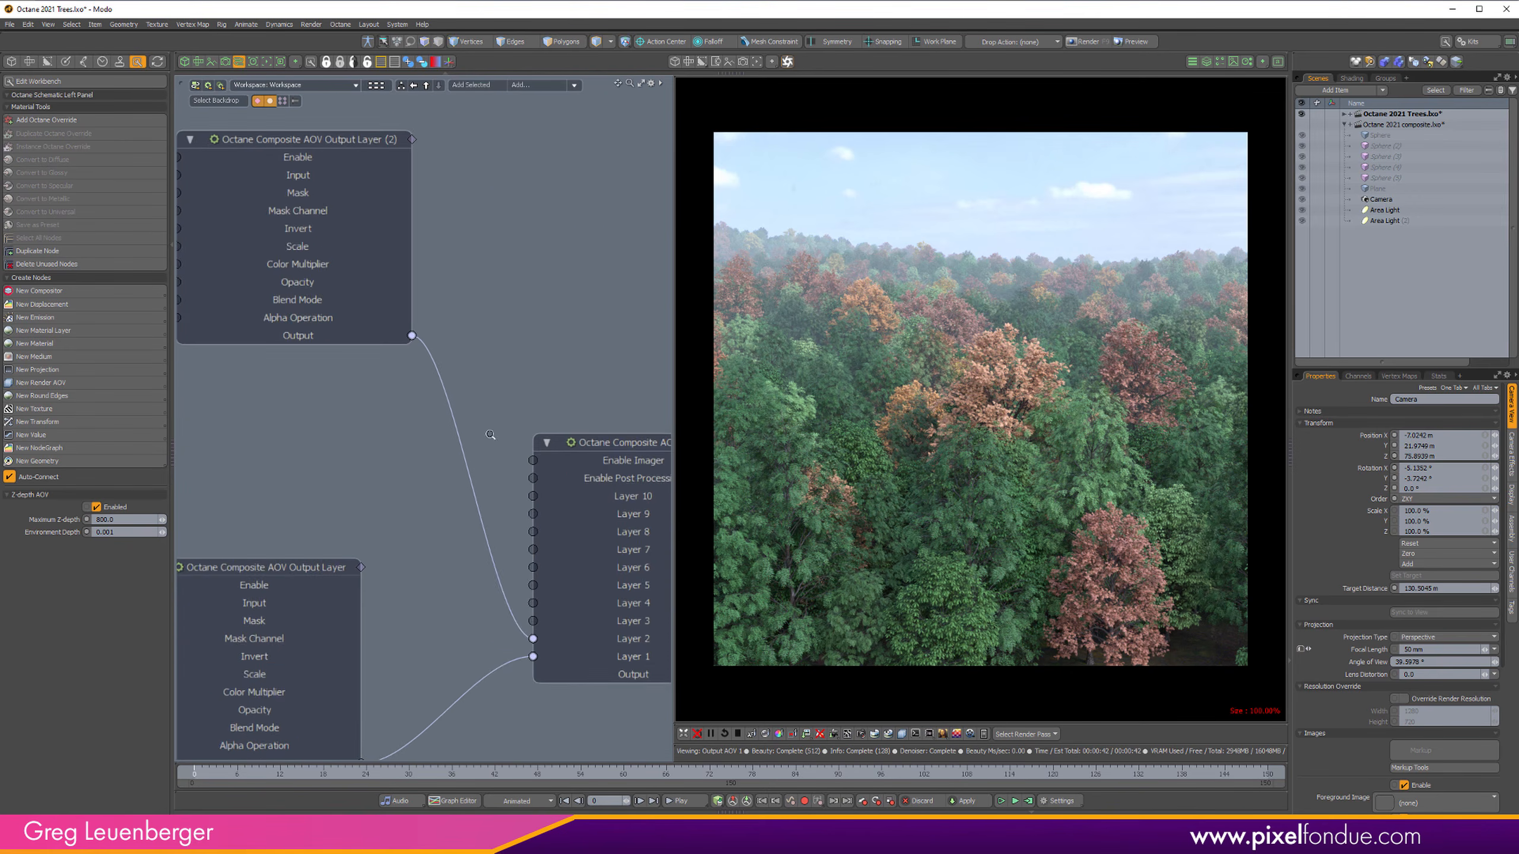
left_click_drag(490, 435, 299, 455, "ctrl+alt")
left_click_drag(299, 454, 530, 492, "alt")
left_click_drag(550, 431, 323, 419, "alt")
left_click_drag(323, 418, 352, 500, "ctrl+alt")
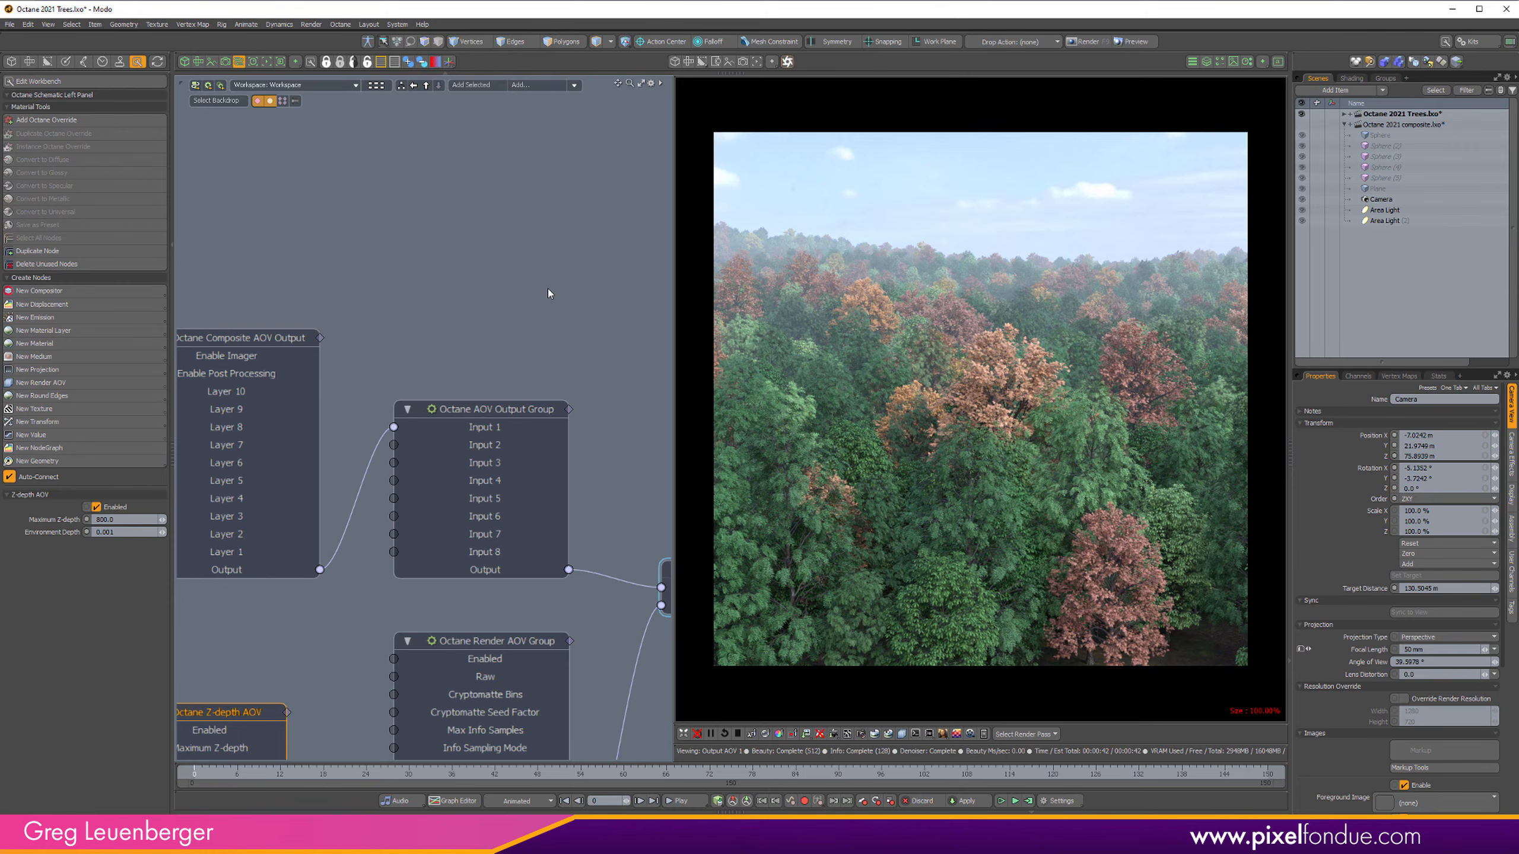
scroll(455, 335, "down", 3)
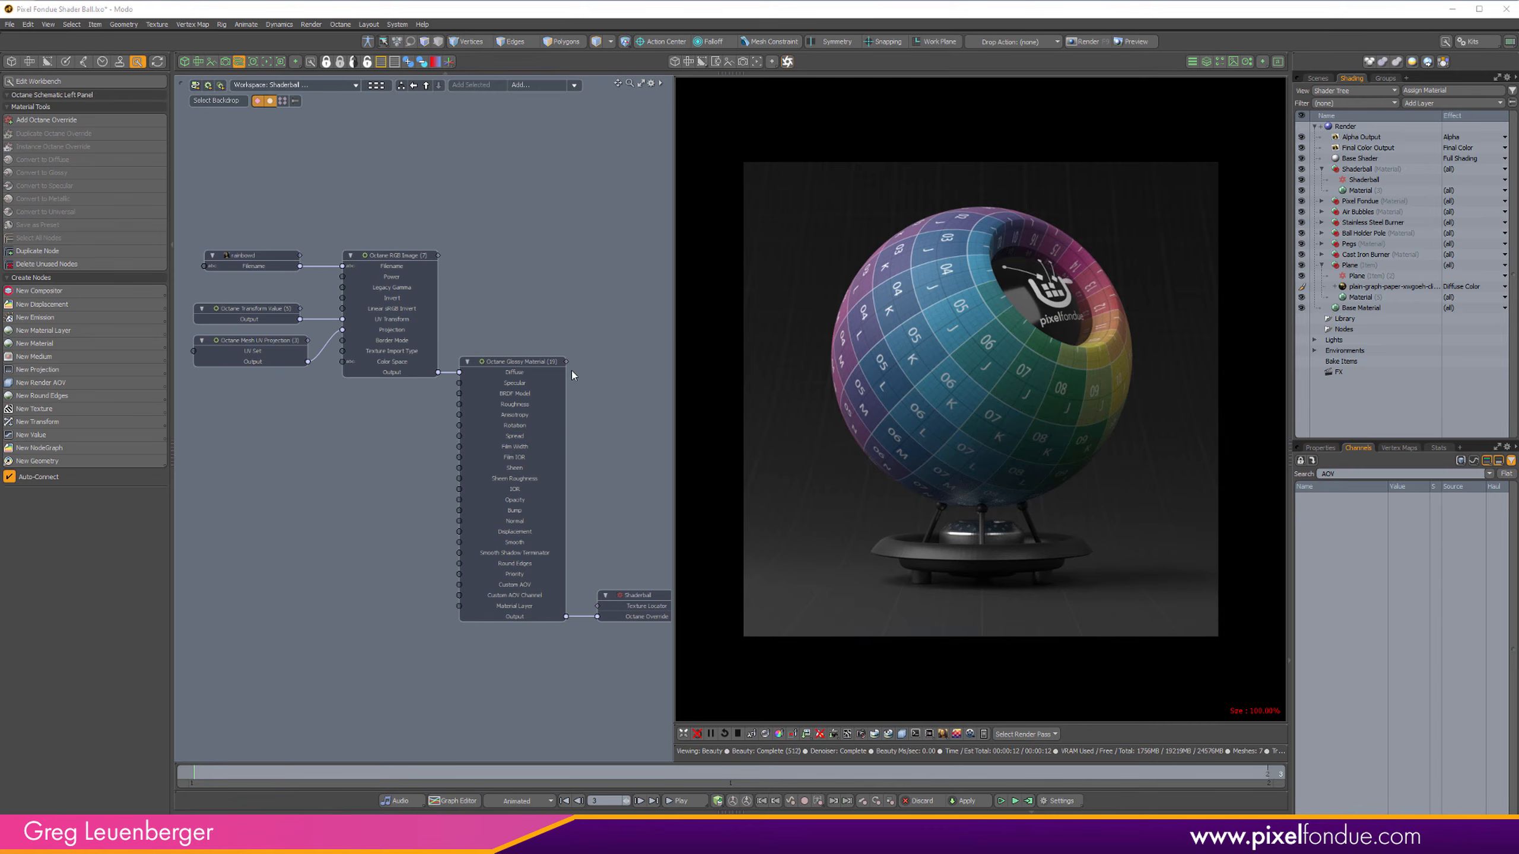
Step: Set the Custom AOV of the shader ball's Octane Glossy Material to Custom AOV 1
left_click(538, 362)
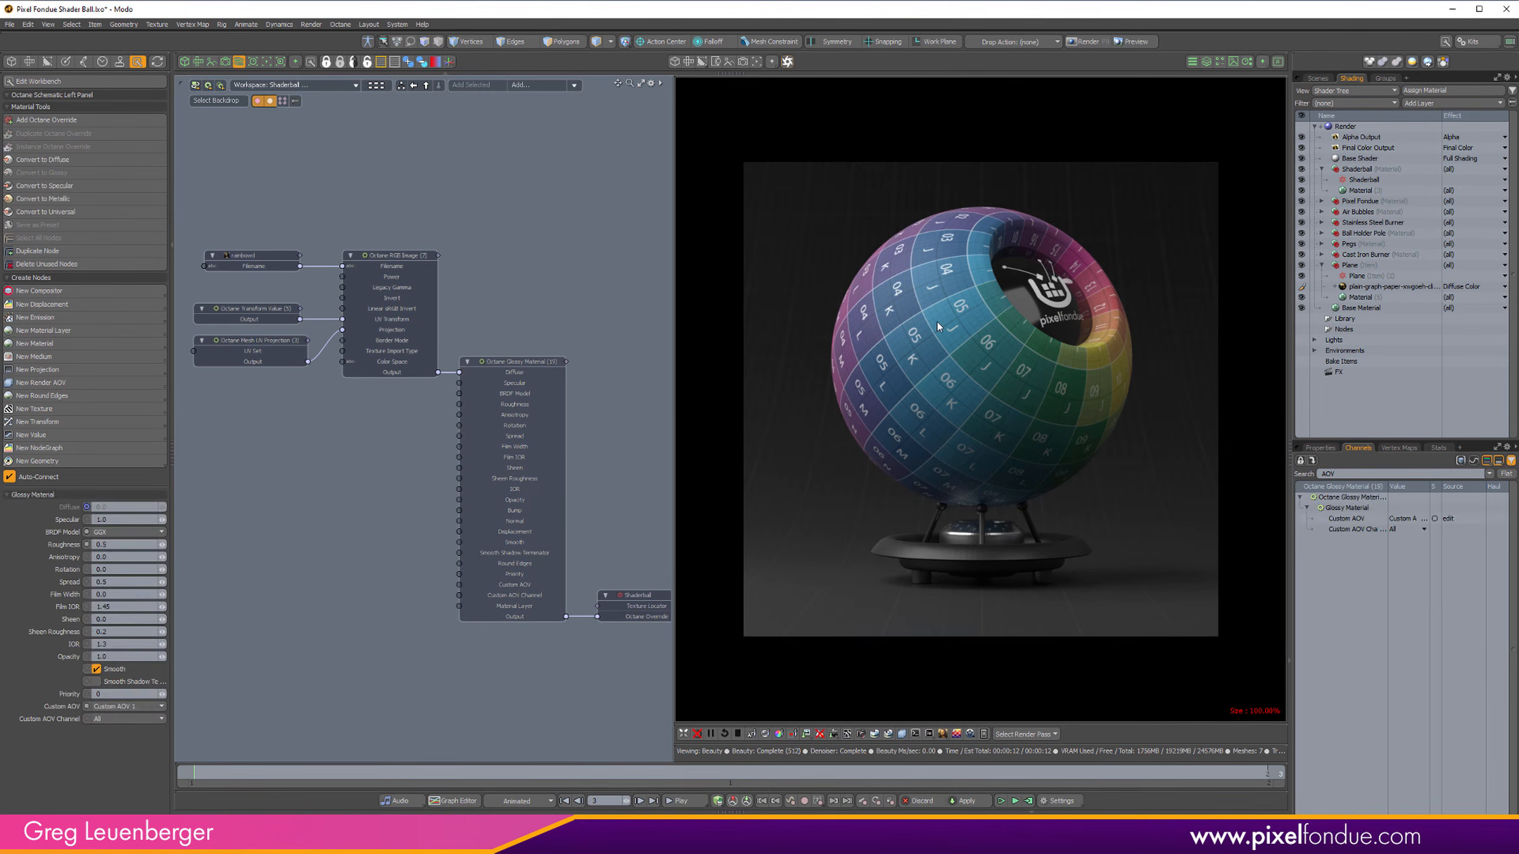
left_click(124, 707)
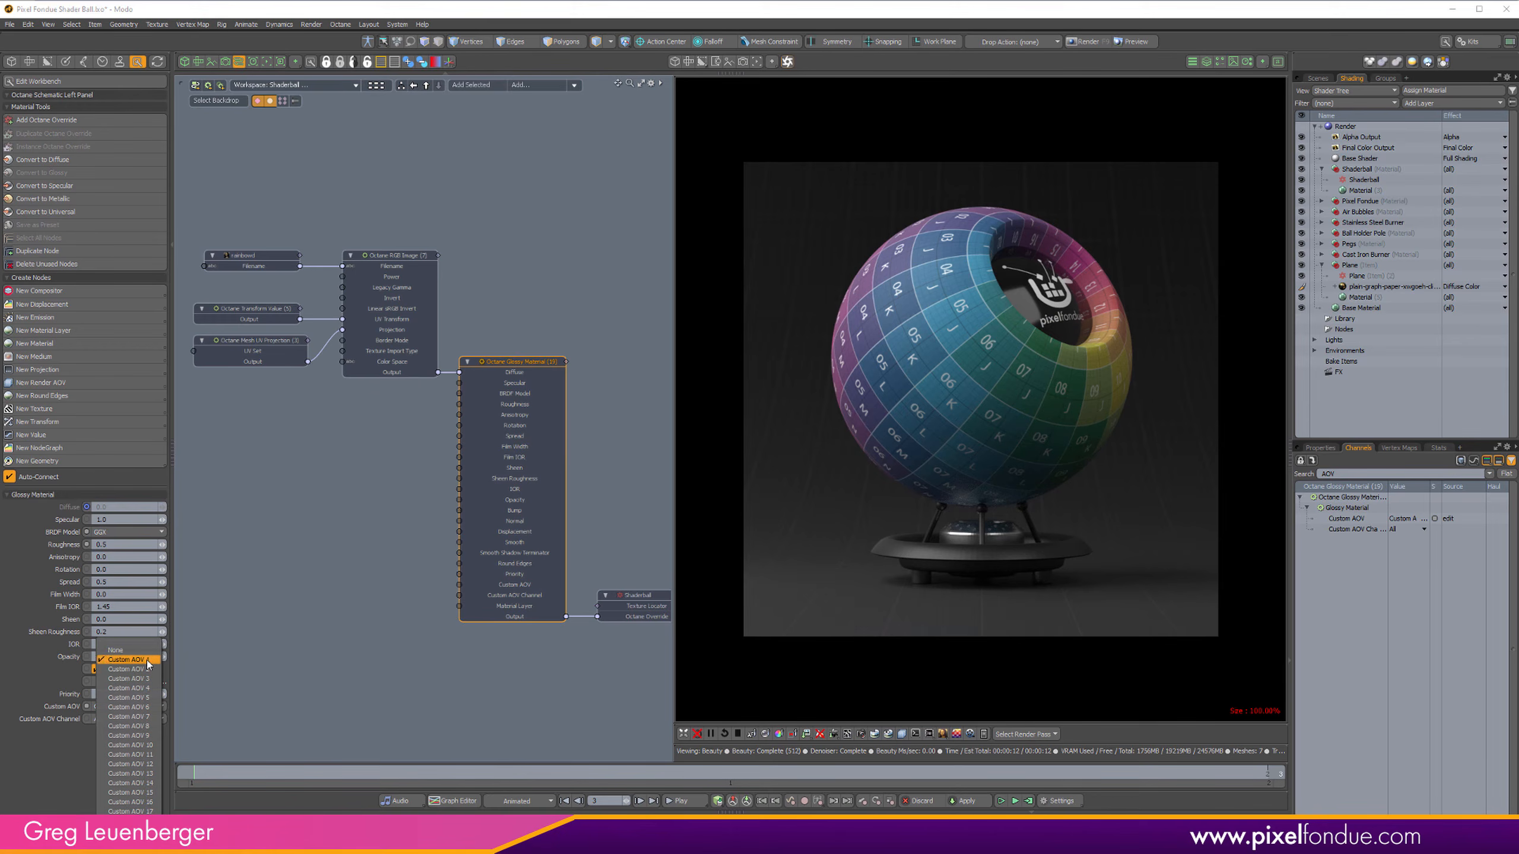
left_click(147, 664)
scroll(357, 606, "down", 1)
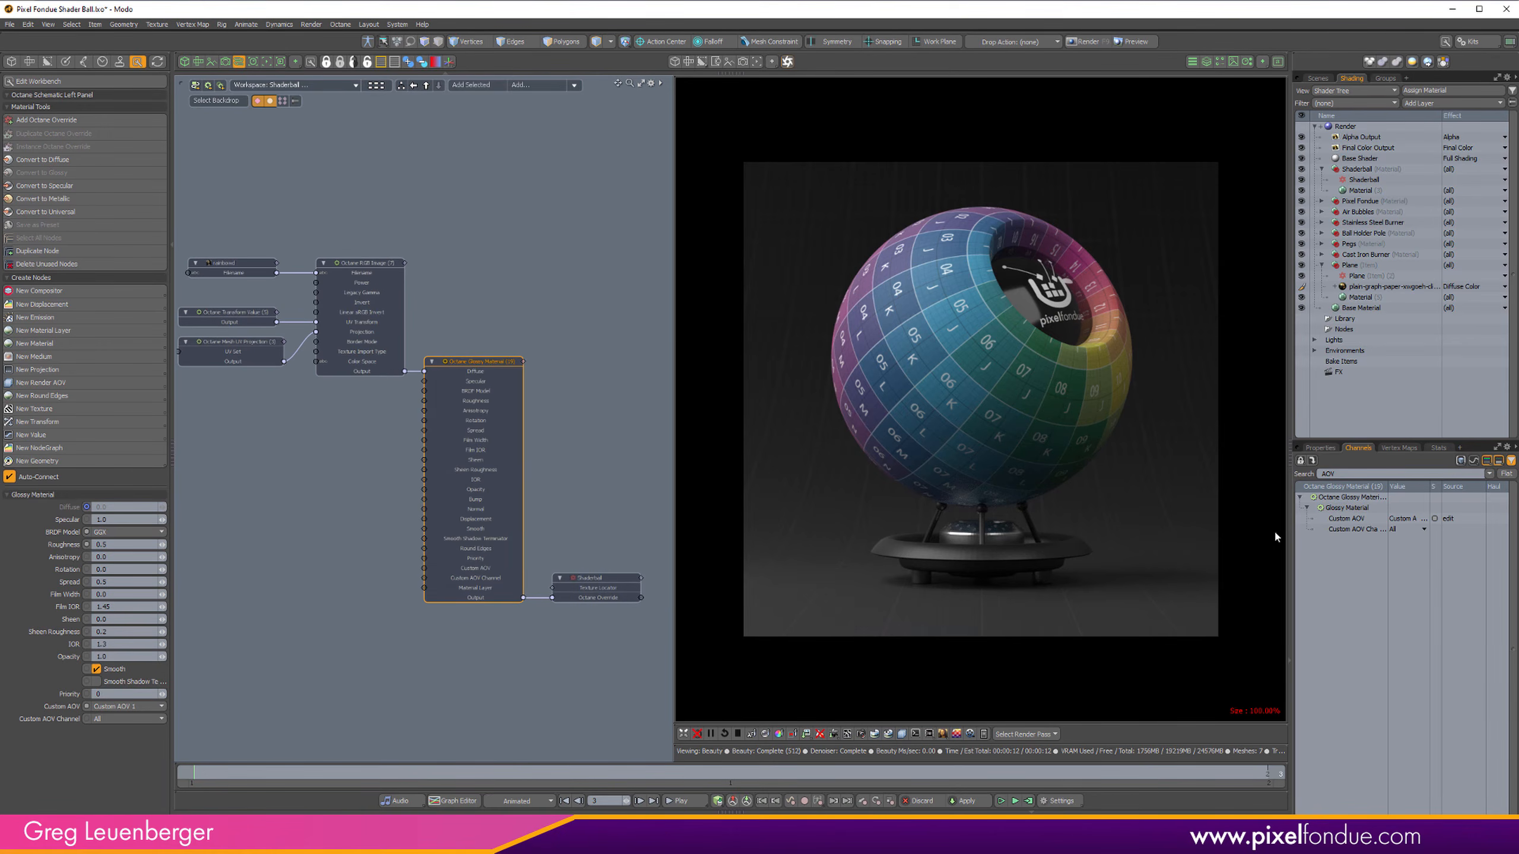
Step: Assign Custom AOV 2 to the Burners mesh under the shader ball's master locator in its Octane mesh properties
left_click(1318, 78)
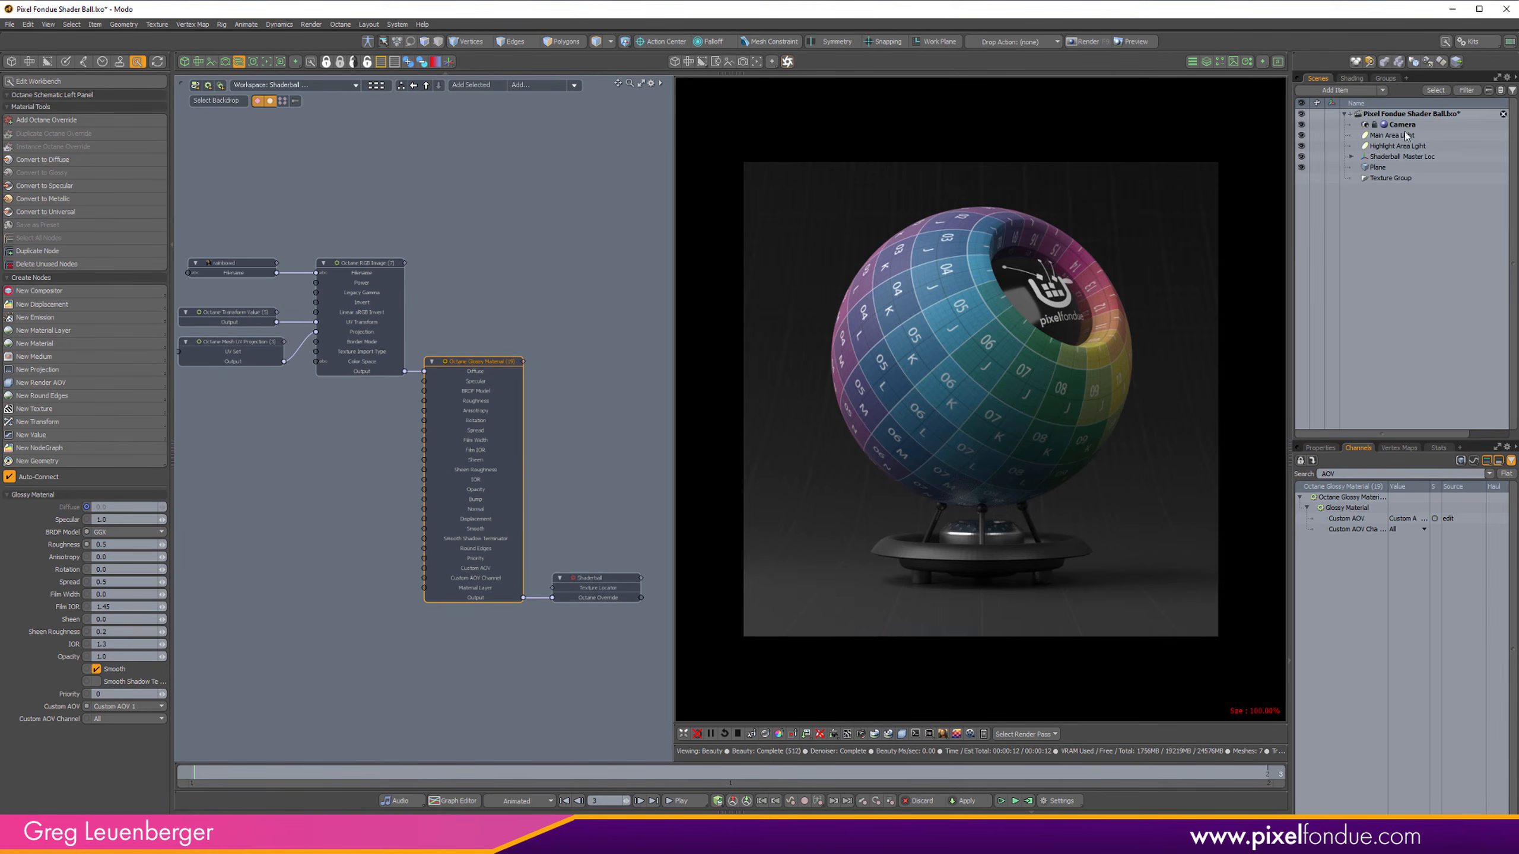
left_click(1351, 157)
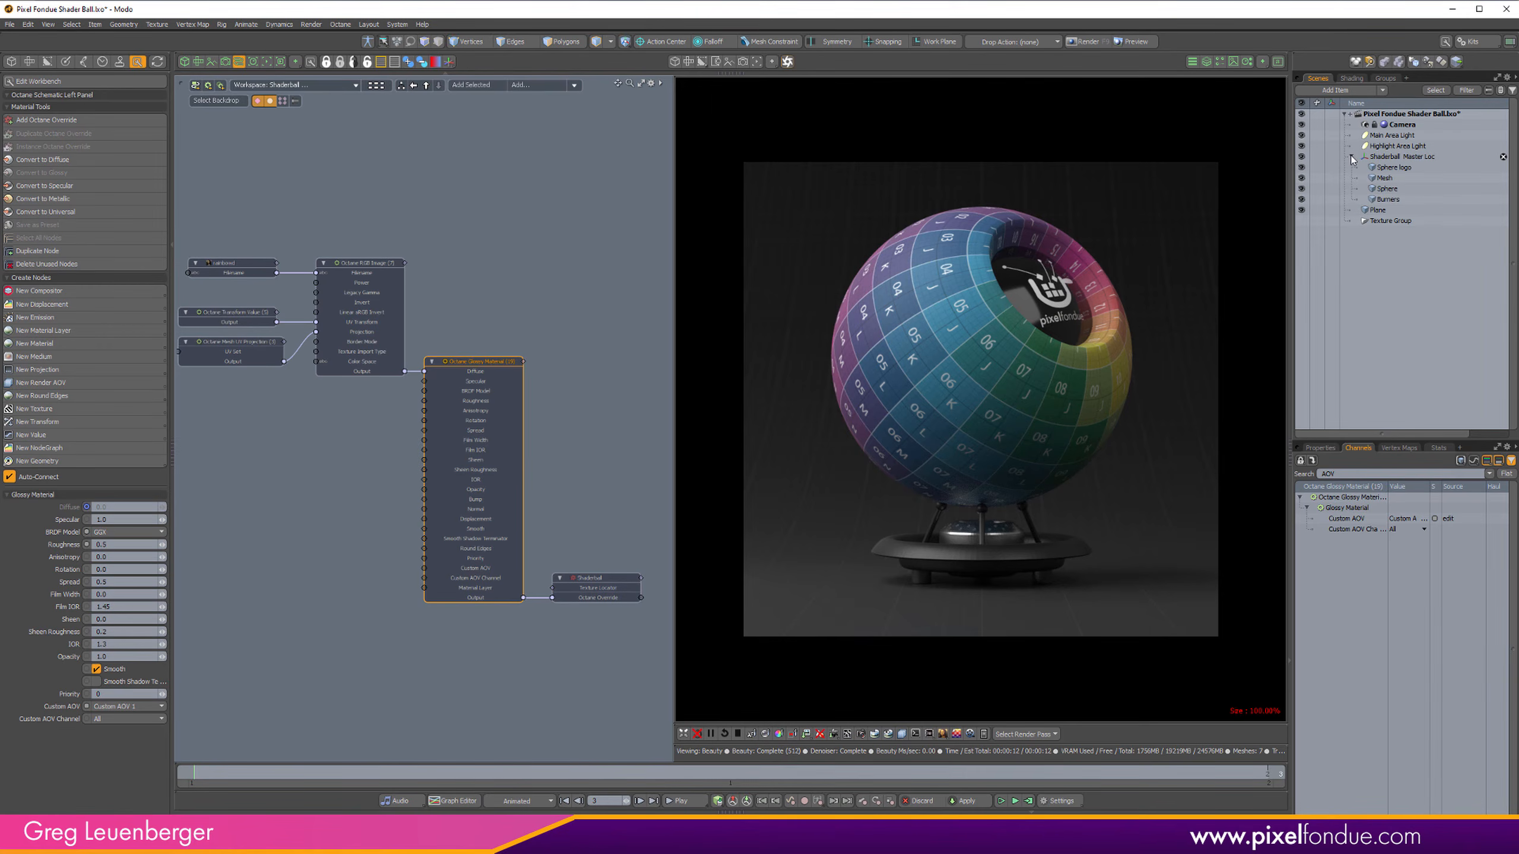
left_click(1387, 200)
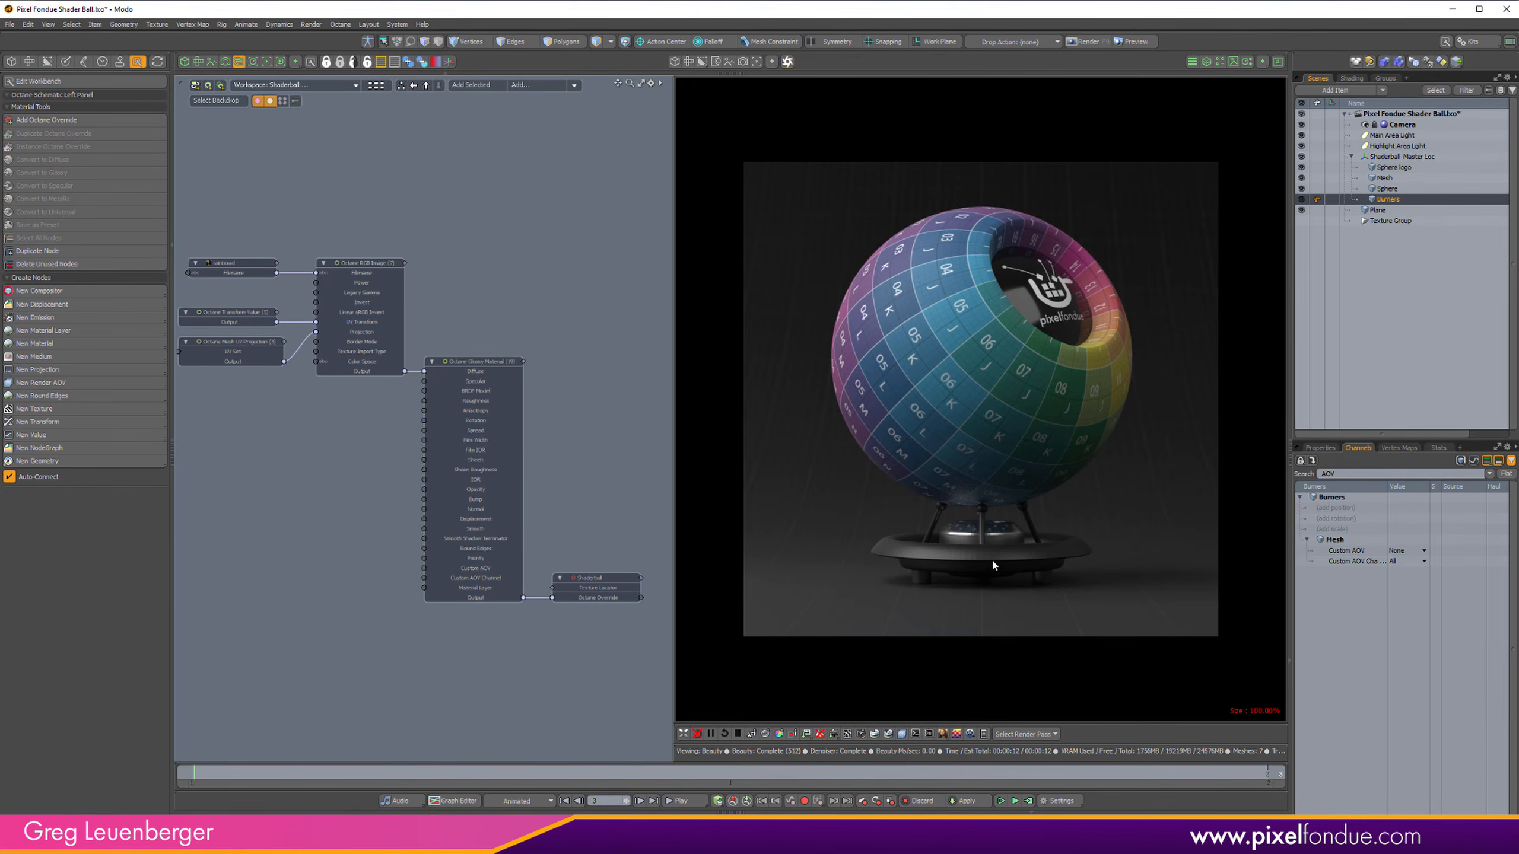
left_click(1319, 448)
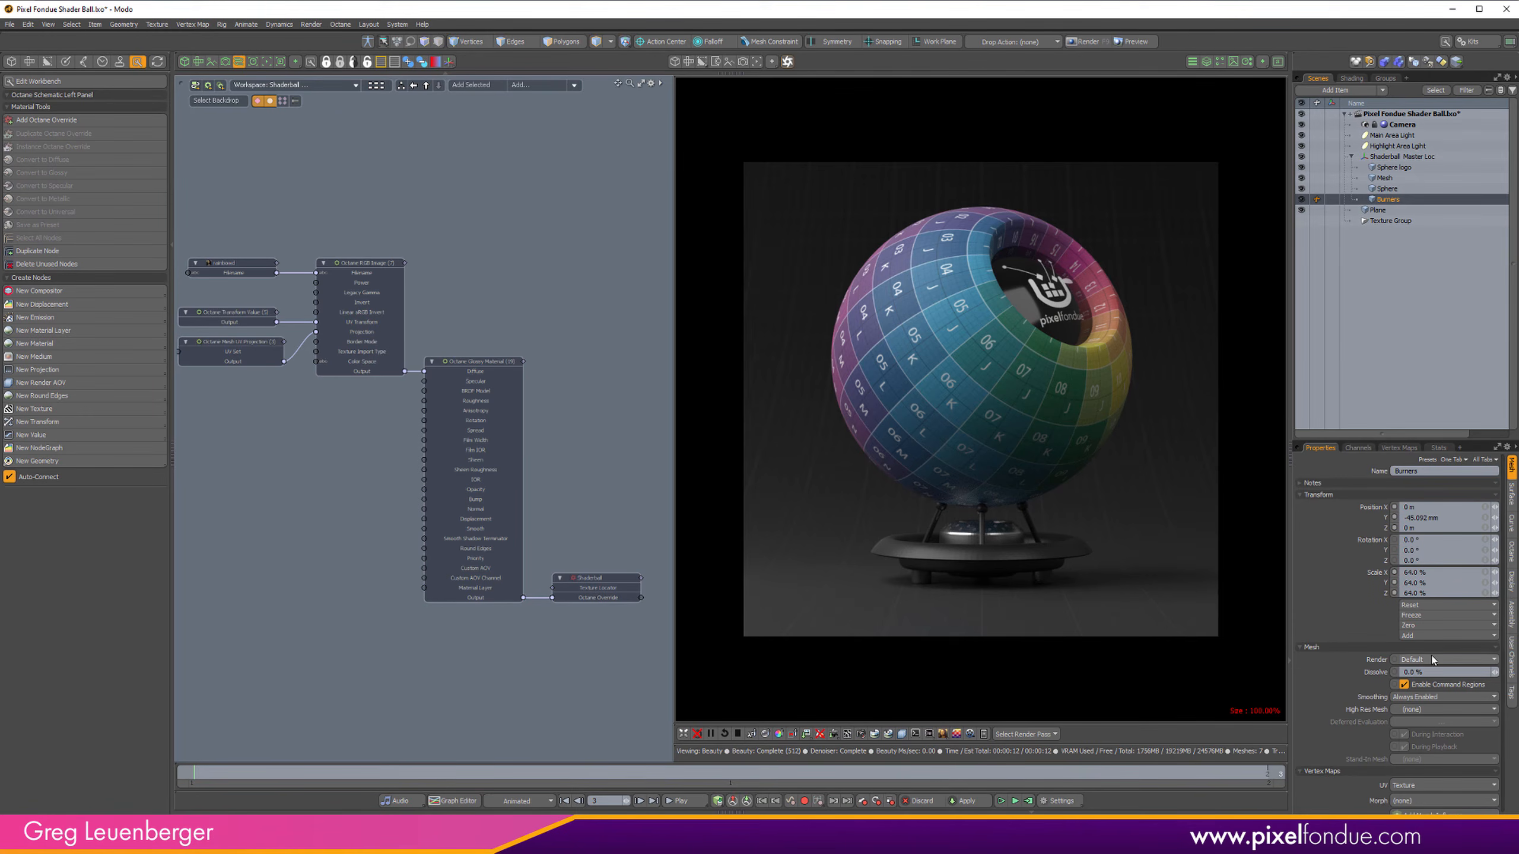
scroll(1514, 600, "down", 1)
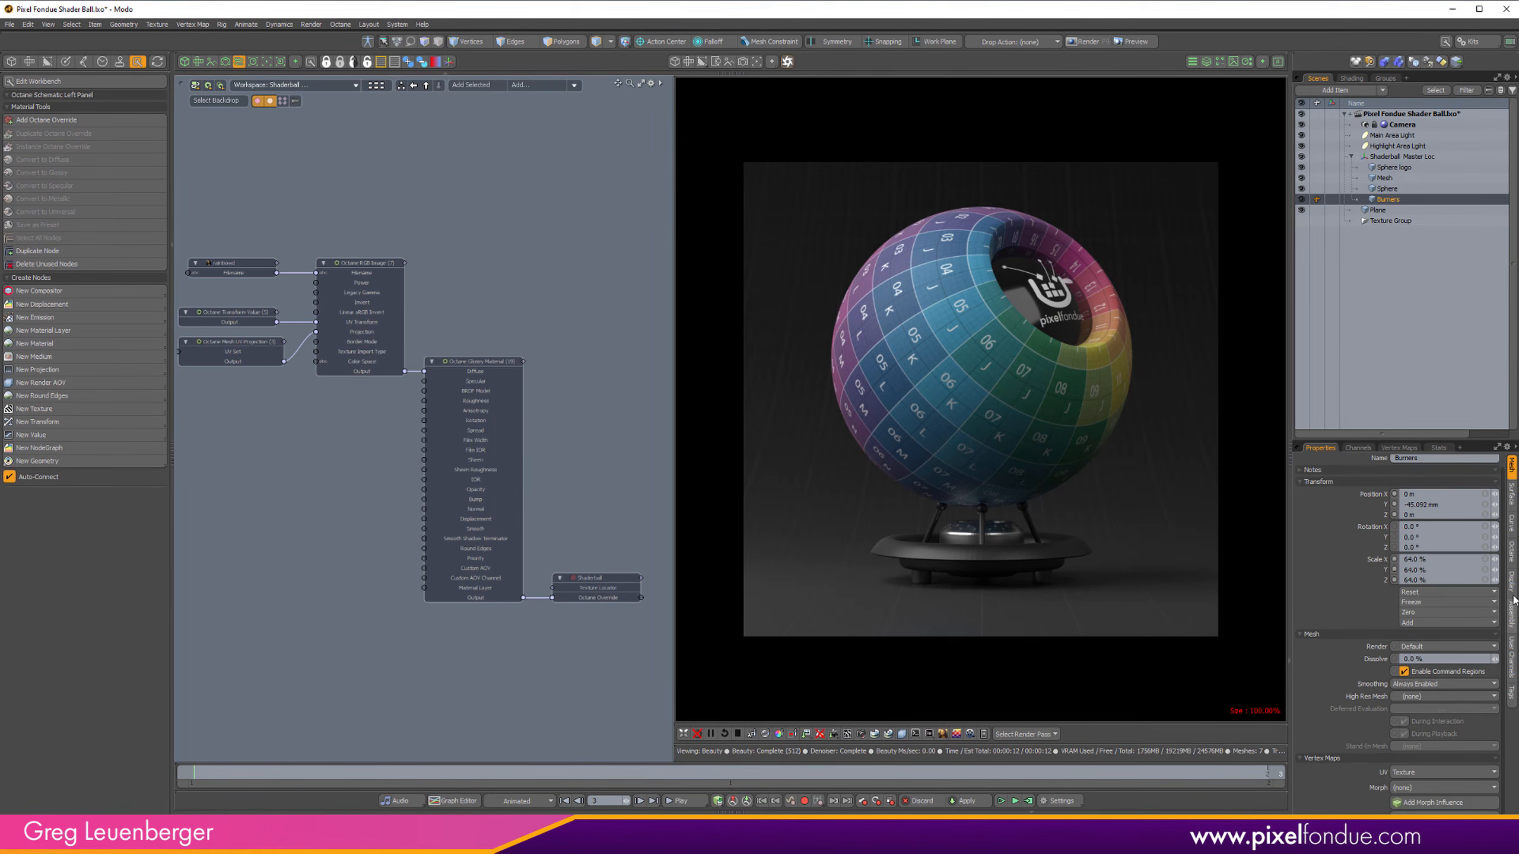
left_click(1512, 553)
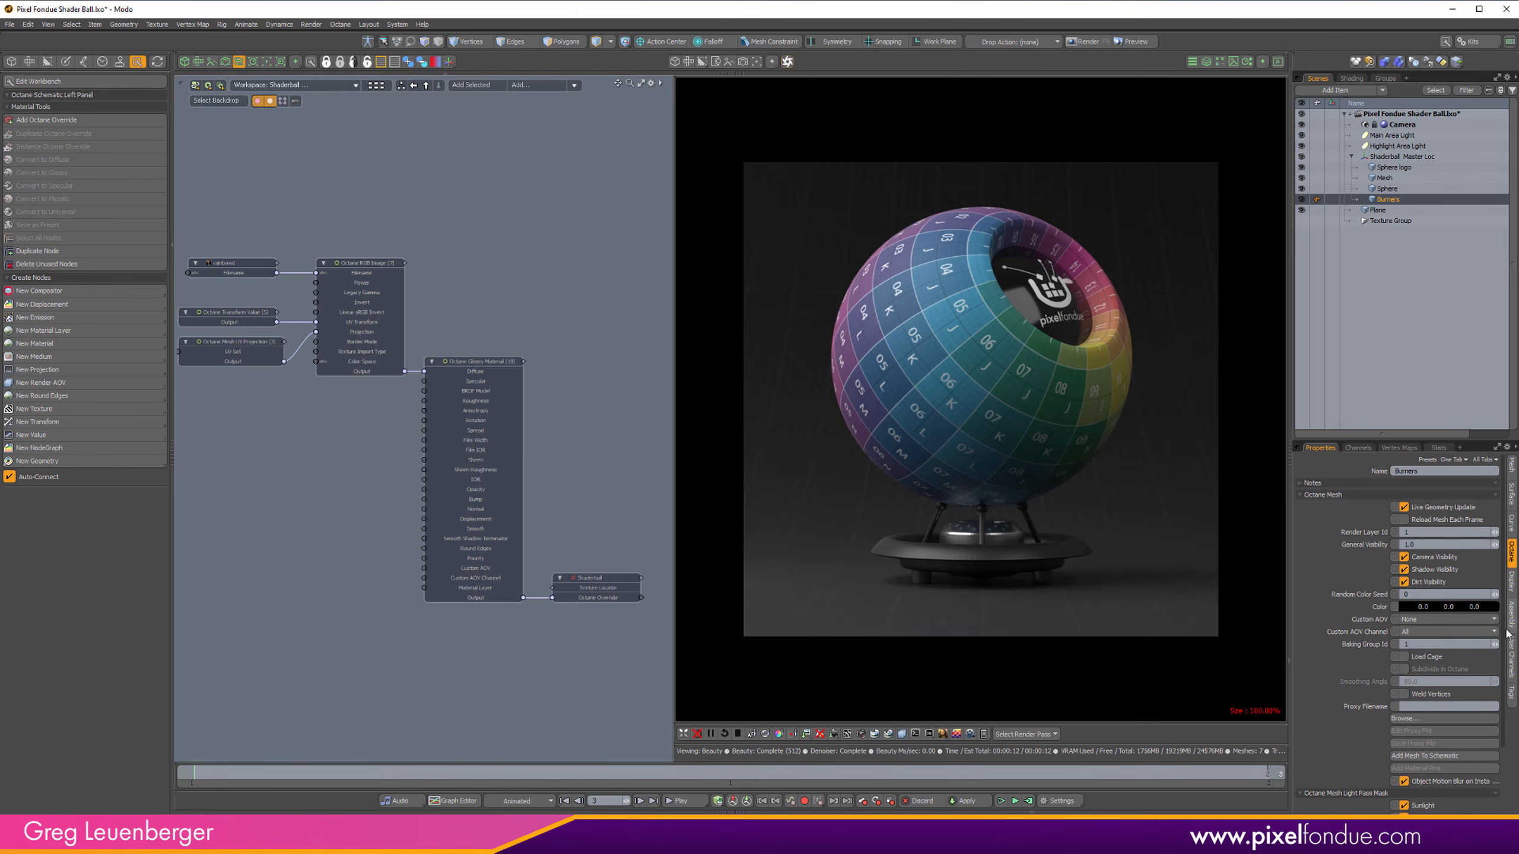
scroll(1511, 622, "down", 7)
left_click(1447, 520)
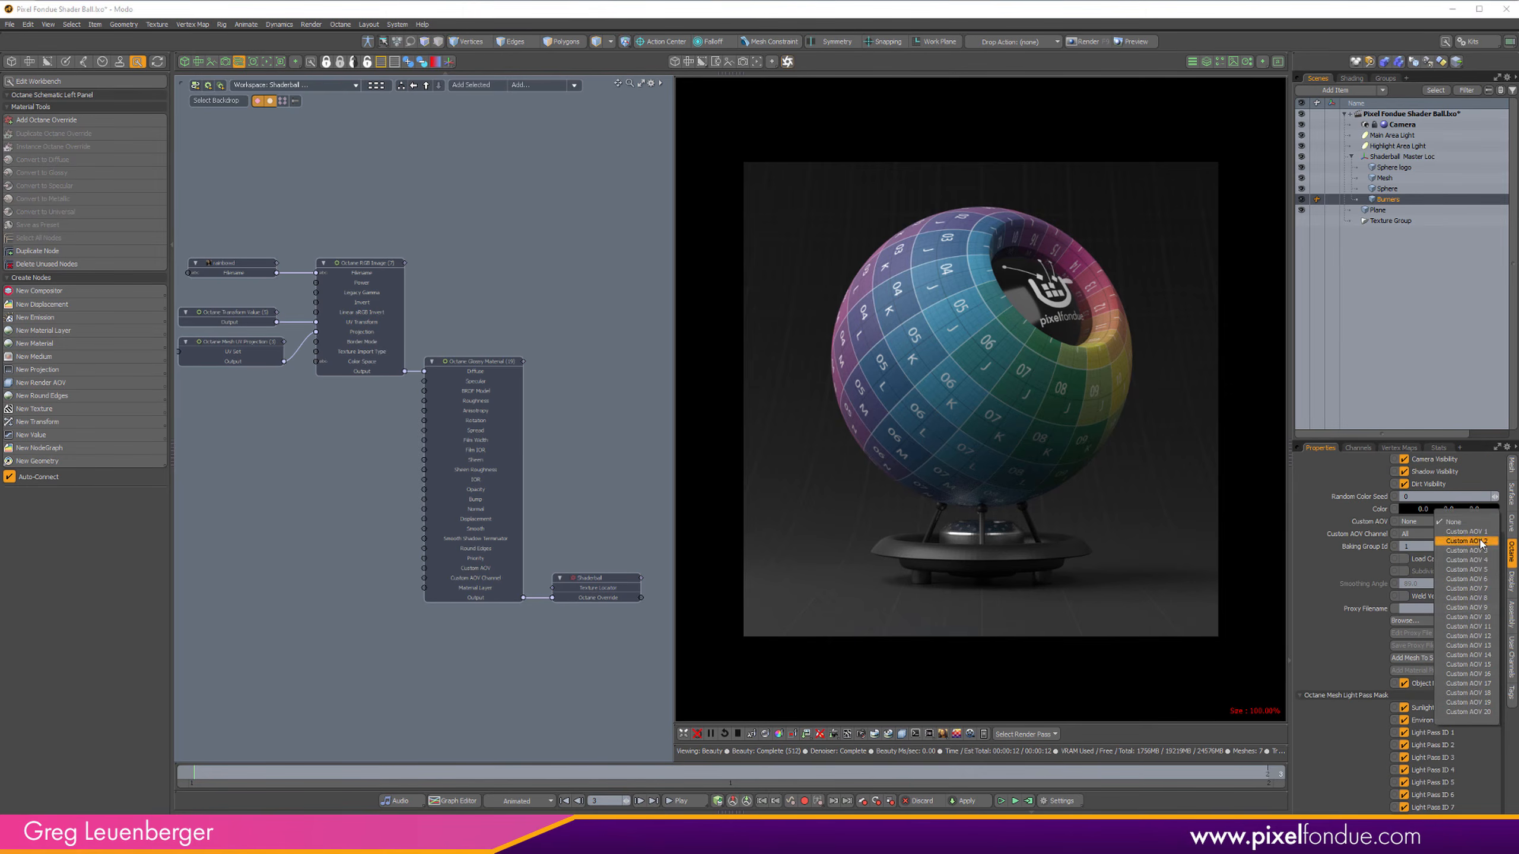
left_click(1467, 542)
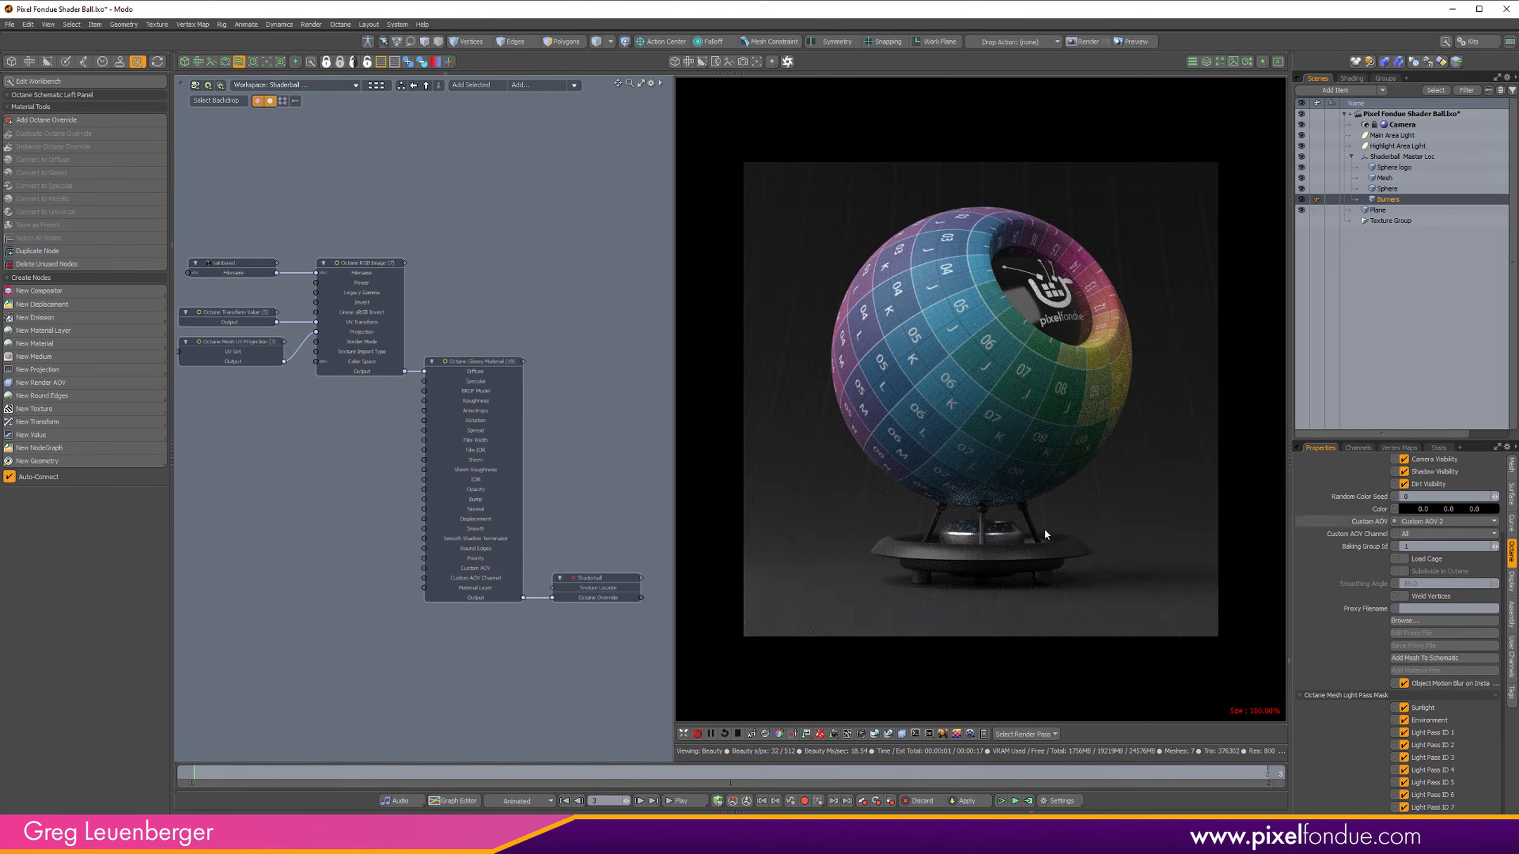
Step: Open the Workspace node graph and show the Render node's AOV channels
left_click(375, 85)
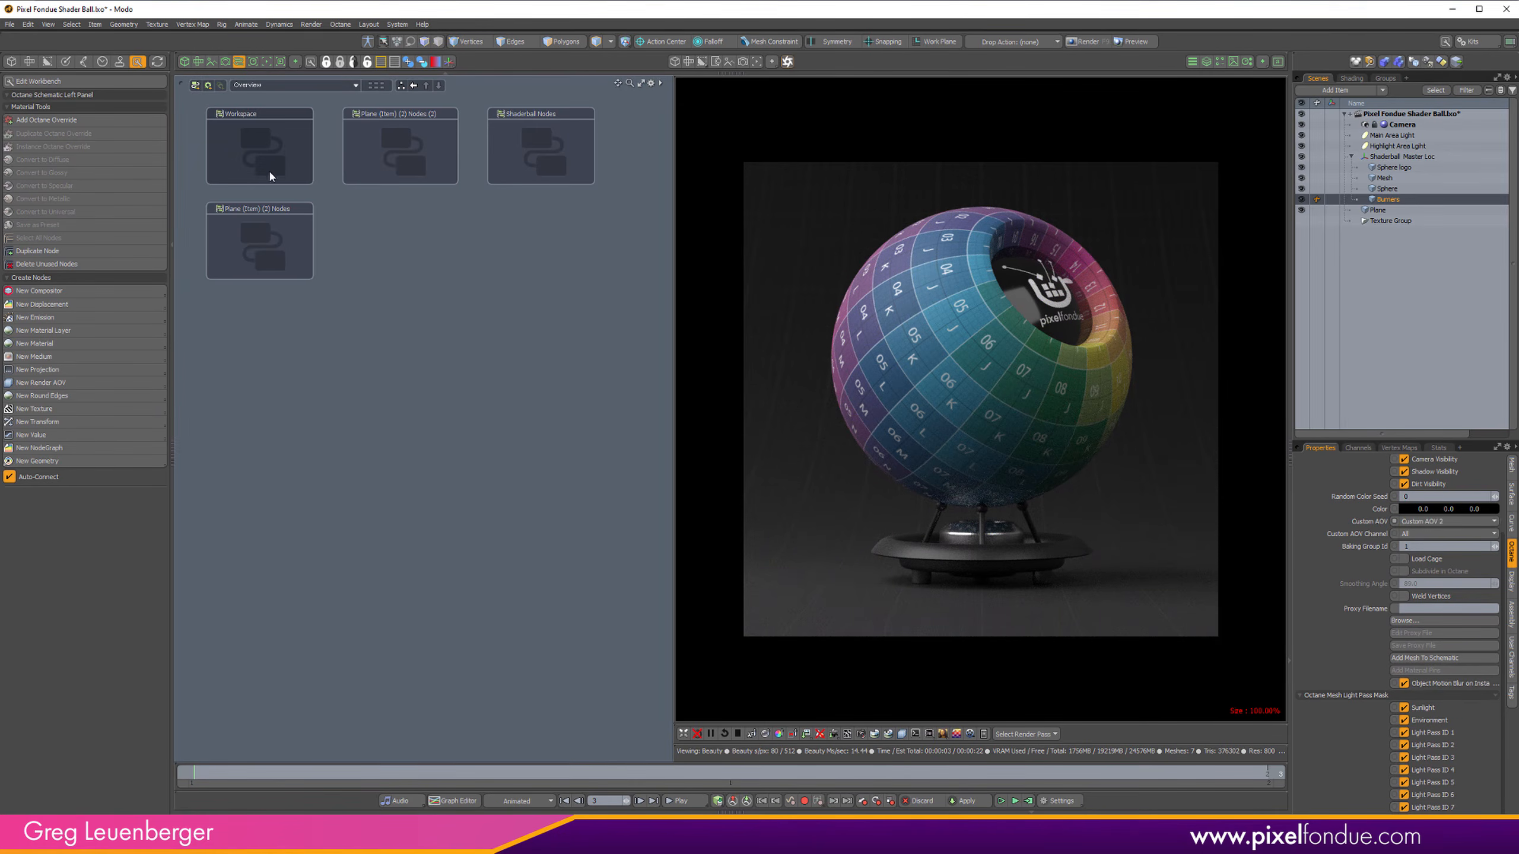
double_click(261, 159)
left_click(479, 451)
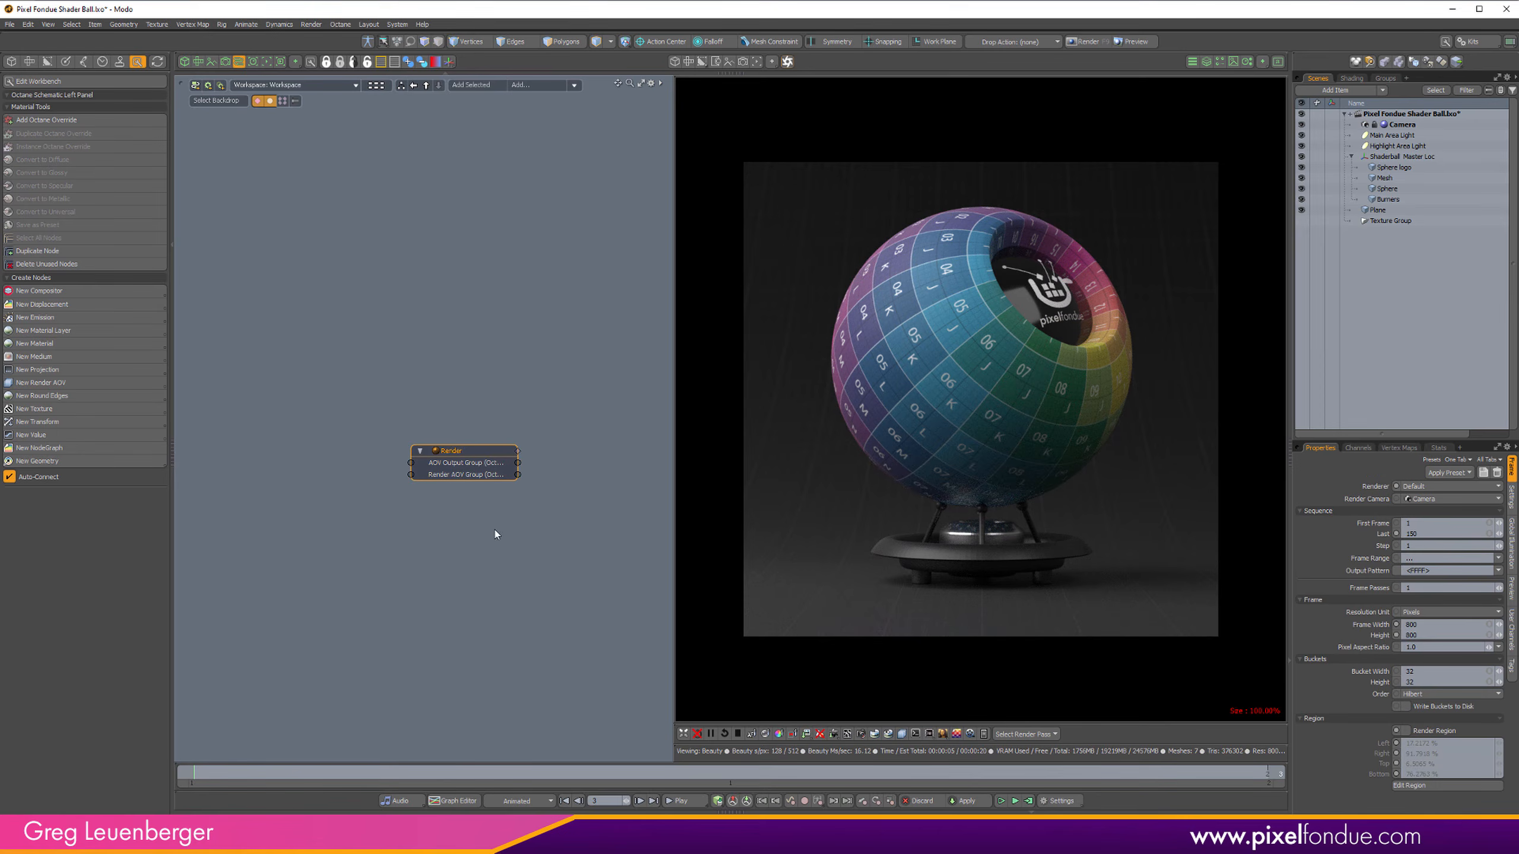
left_click(1357, 447)
scroll(496, 406, "up", 3)
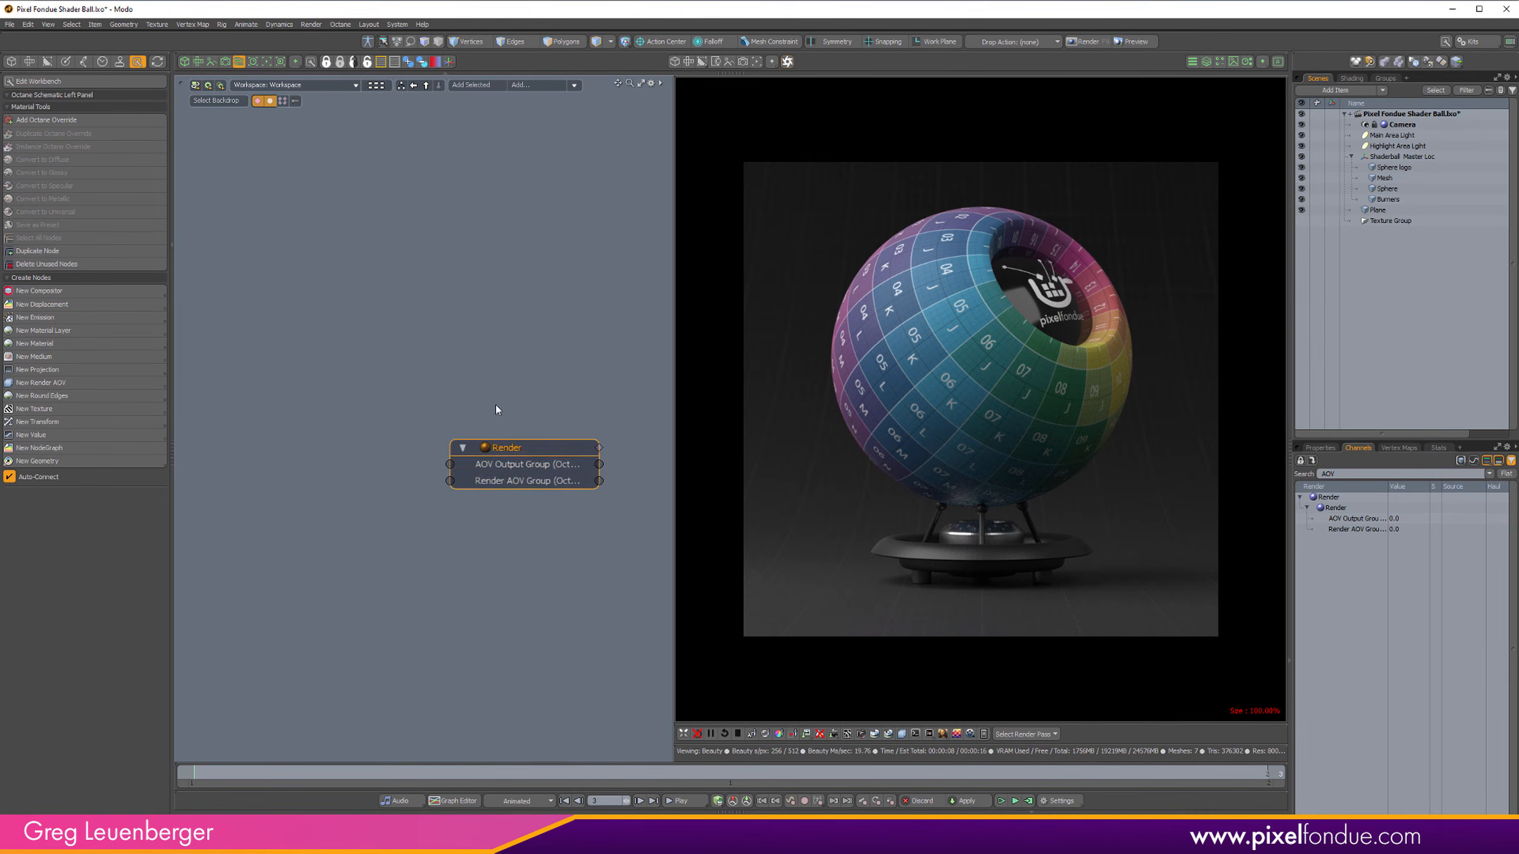
Step: Add an Octane Render AOV Group node and connect its output to the Render node's Render AOV Group input
left_click(518, 506)
left_click(89, 383)
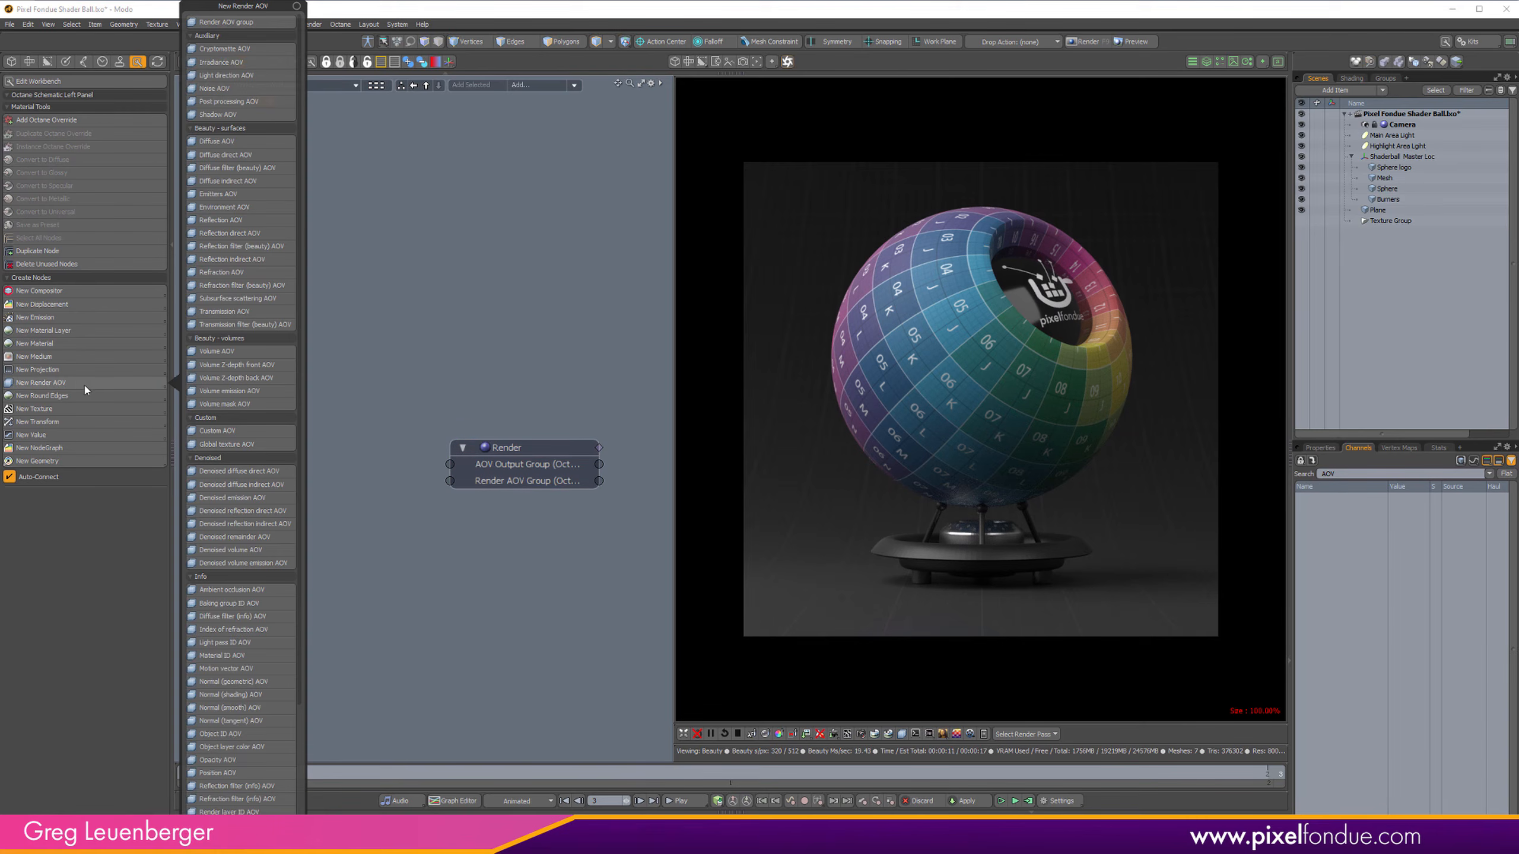
left_click(251, 22)
left_click_drag(571, 356, 337, 318)
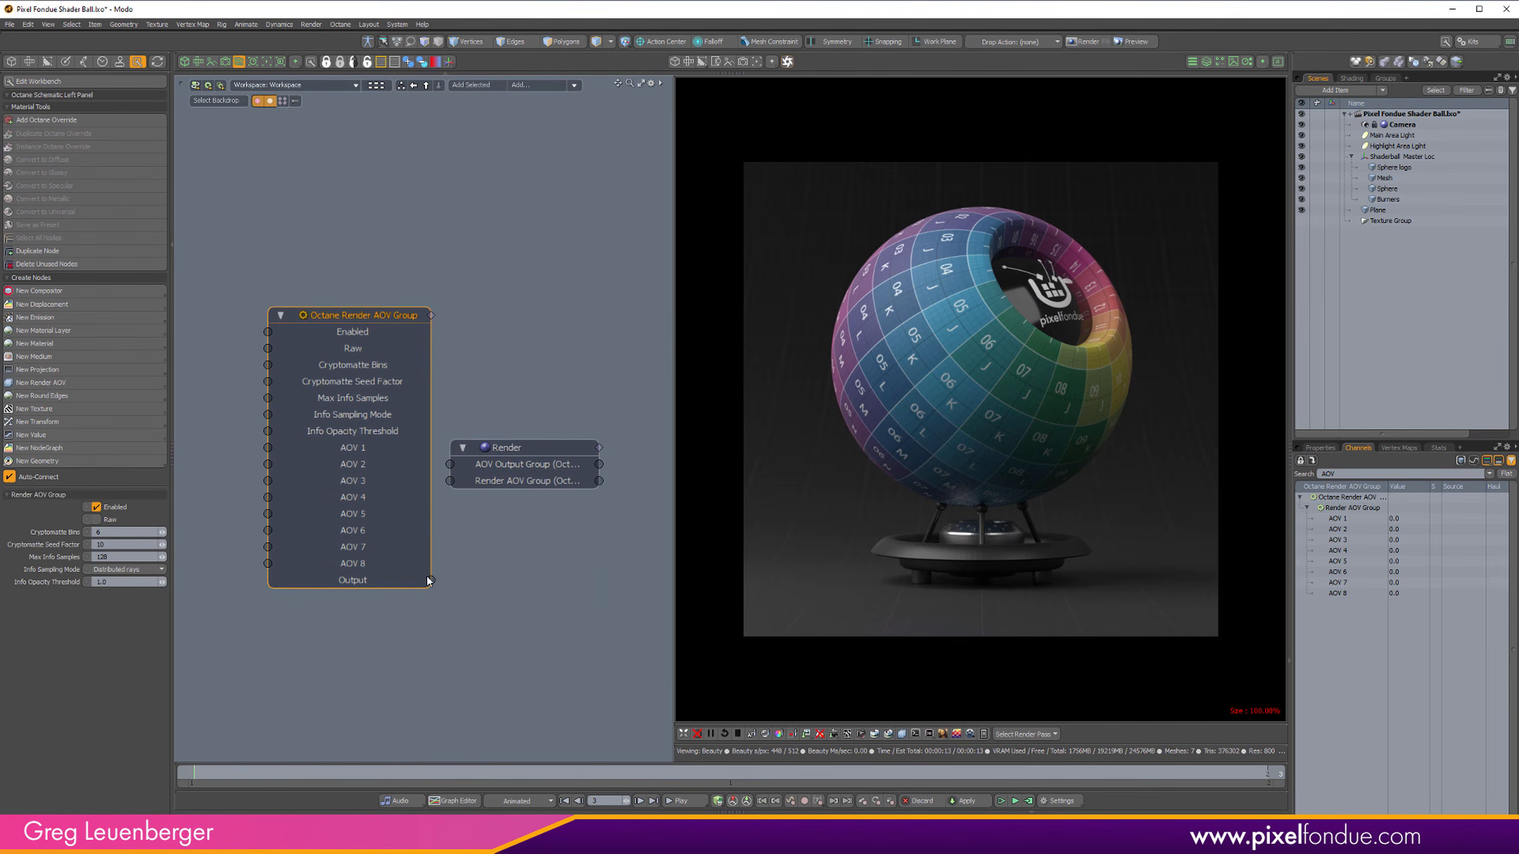
left_click_drag(430, 579, 450, 480)
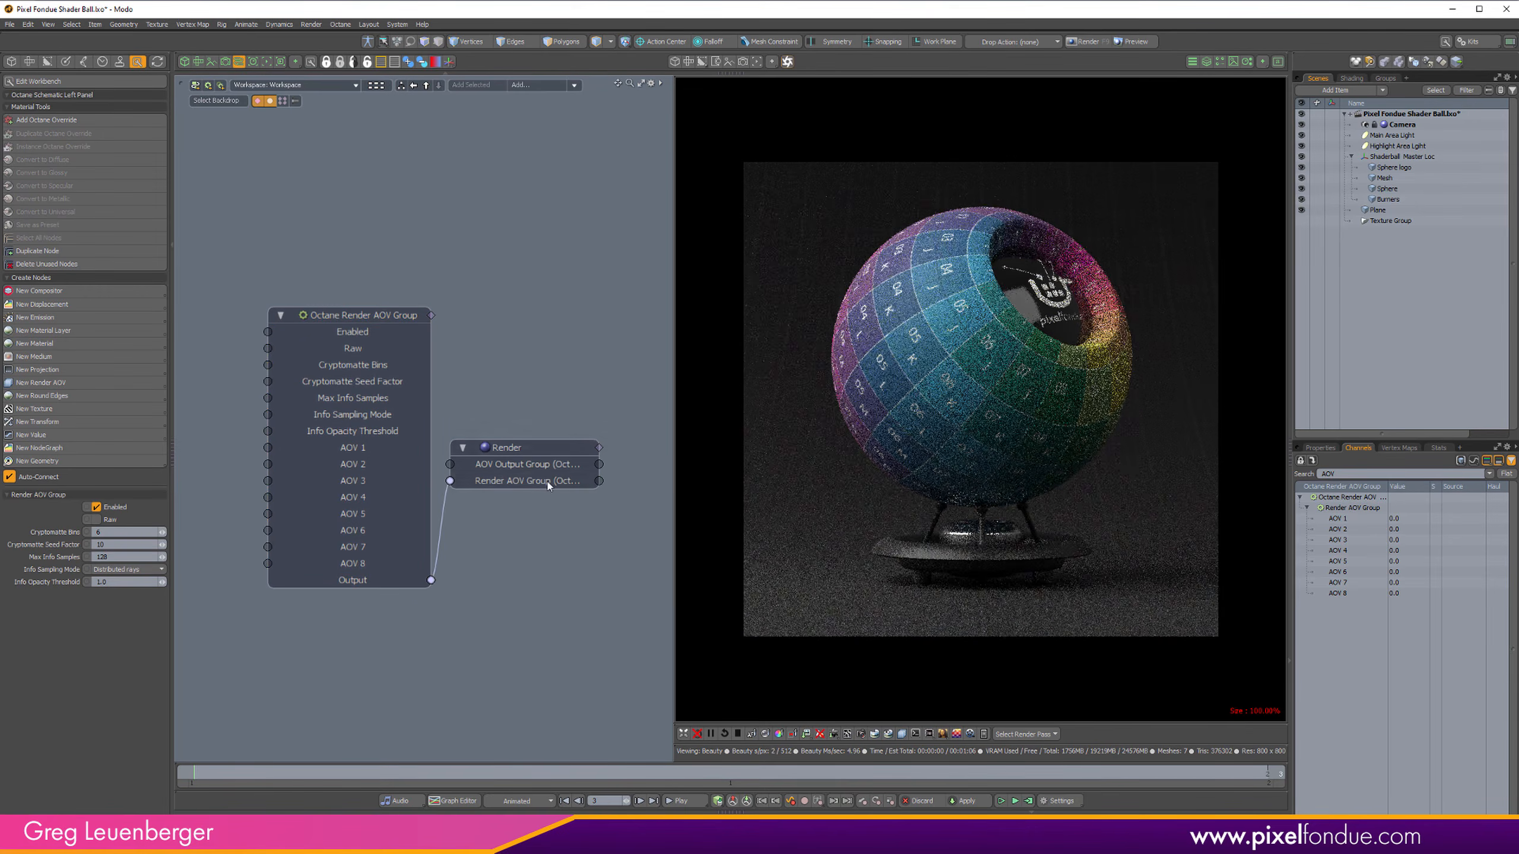
left_click_drag(528, 453, 578, 552)
left_click(508, 481)
left_click_drag(508, 481, 541, 478)
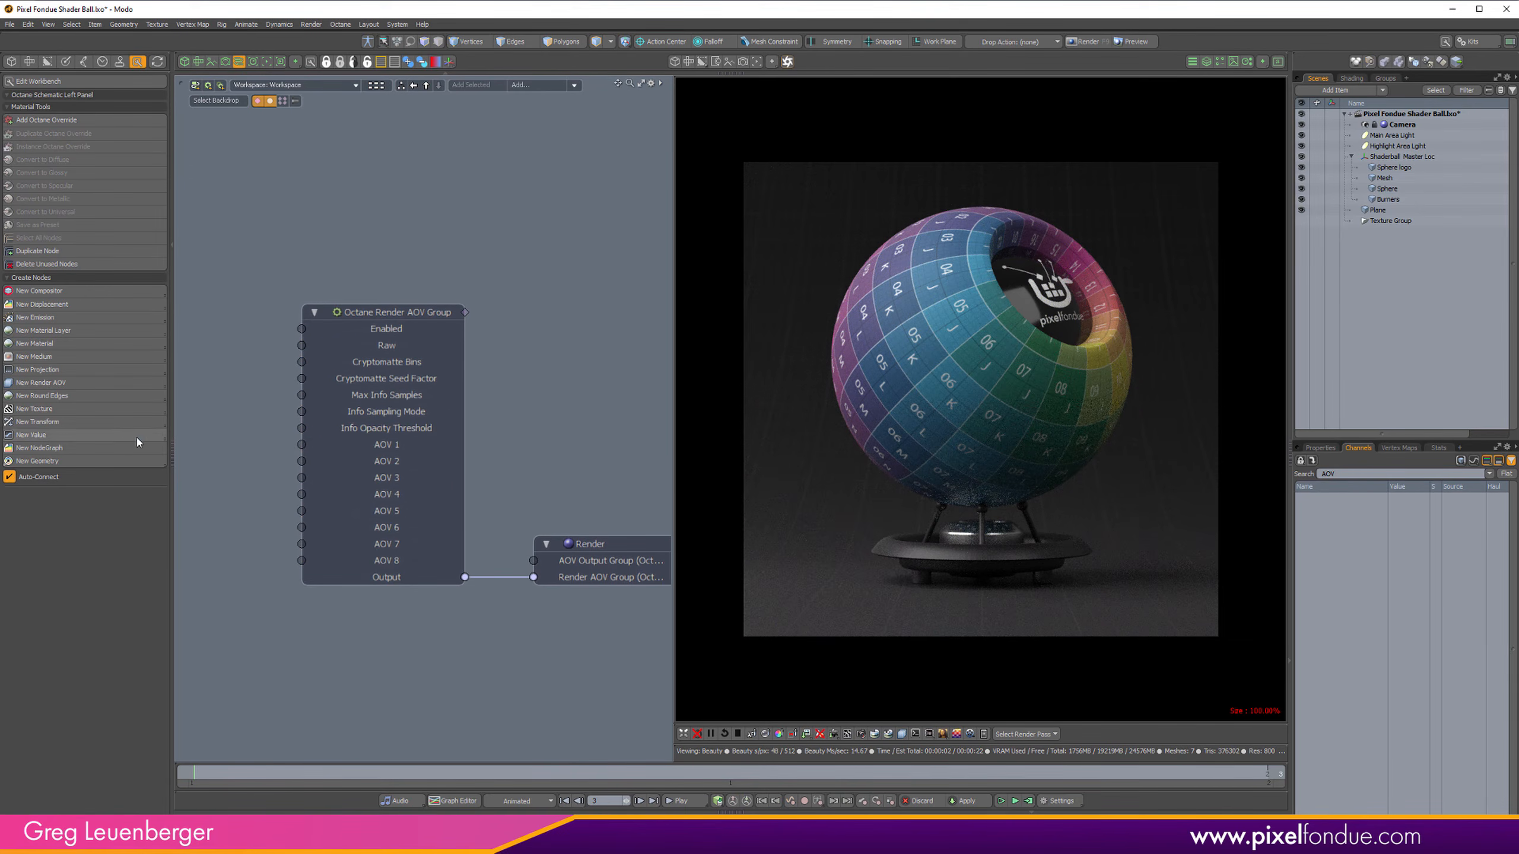
Step: Add an Octane Custom AOV node and connect it to the AOV 1 input of the Render AOV Group
left_click(69, 382)
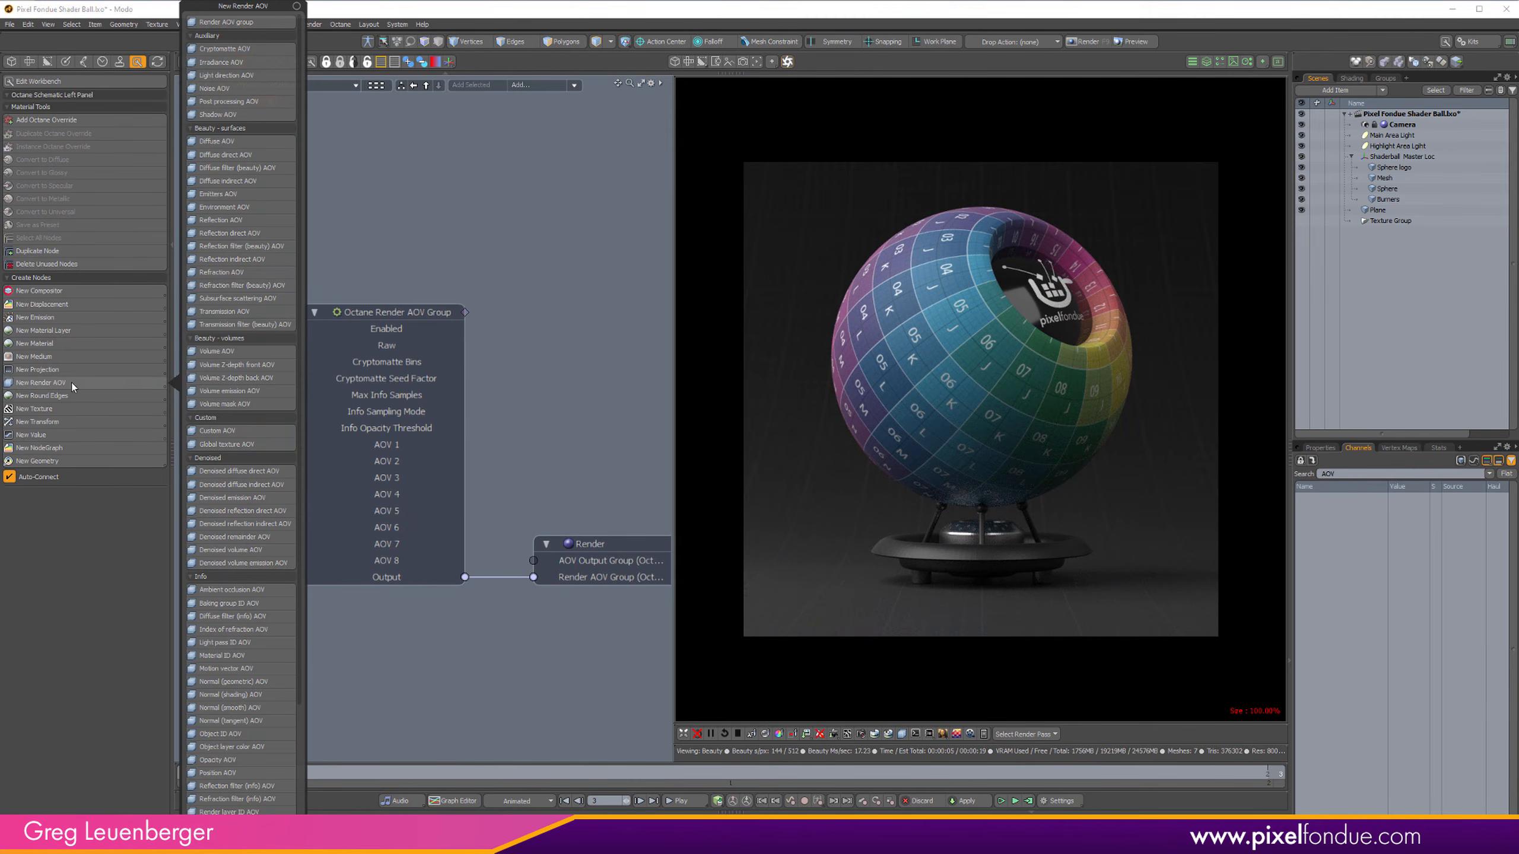
left_click(237, 428)
left_click_drag(547, 392, 298, 367, "alt")
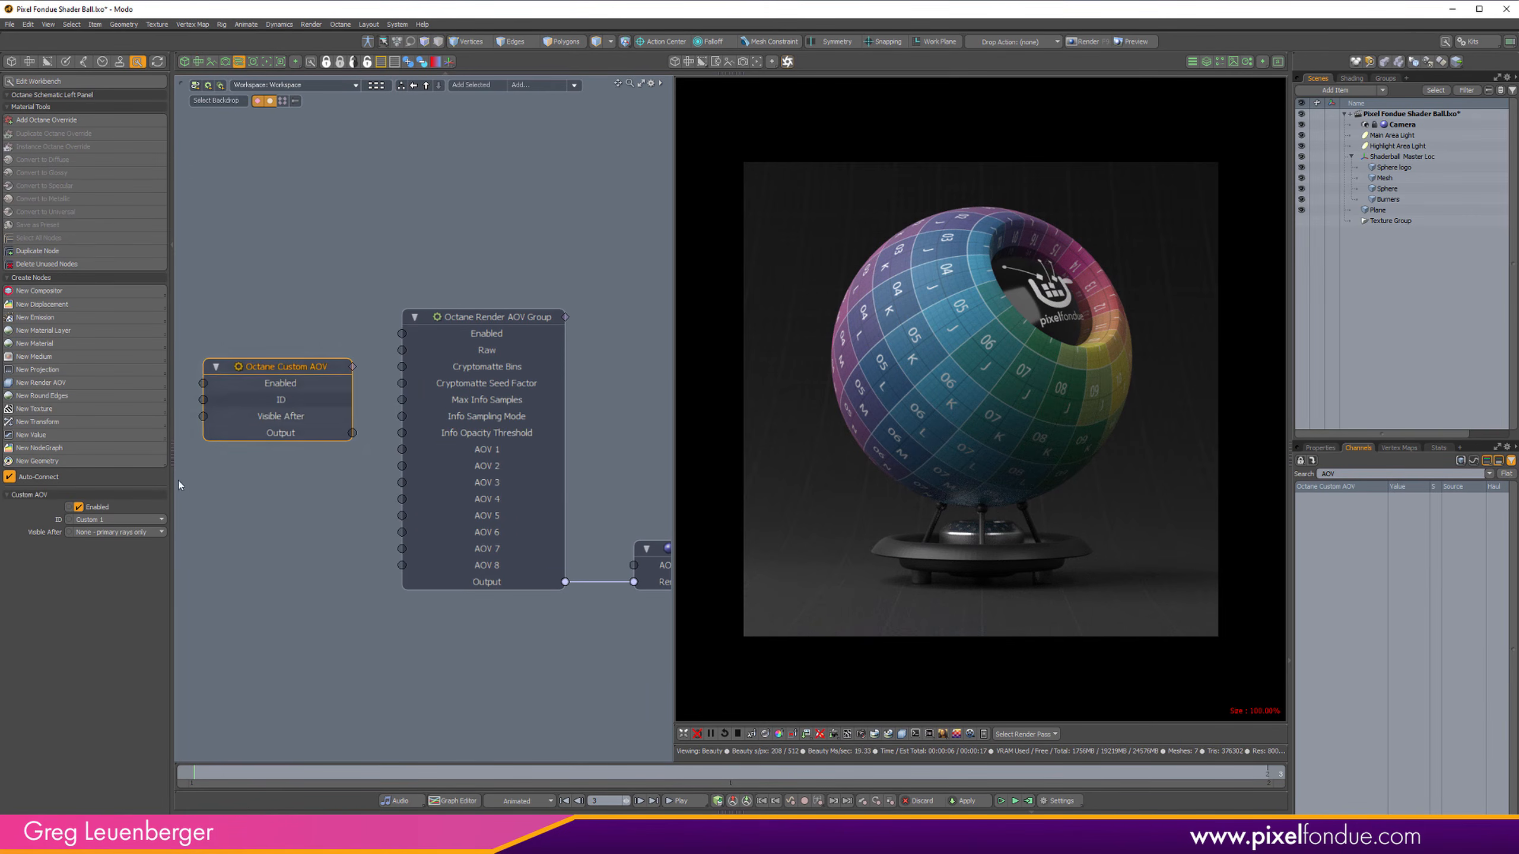
left_click_drag(353, 432, 401, 449)
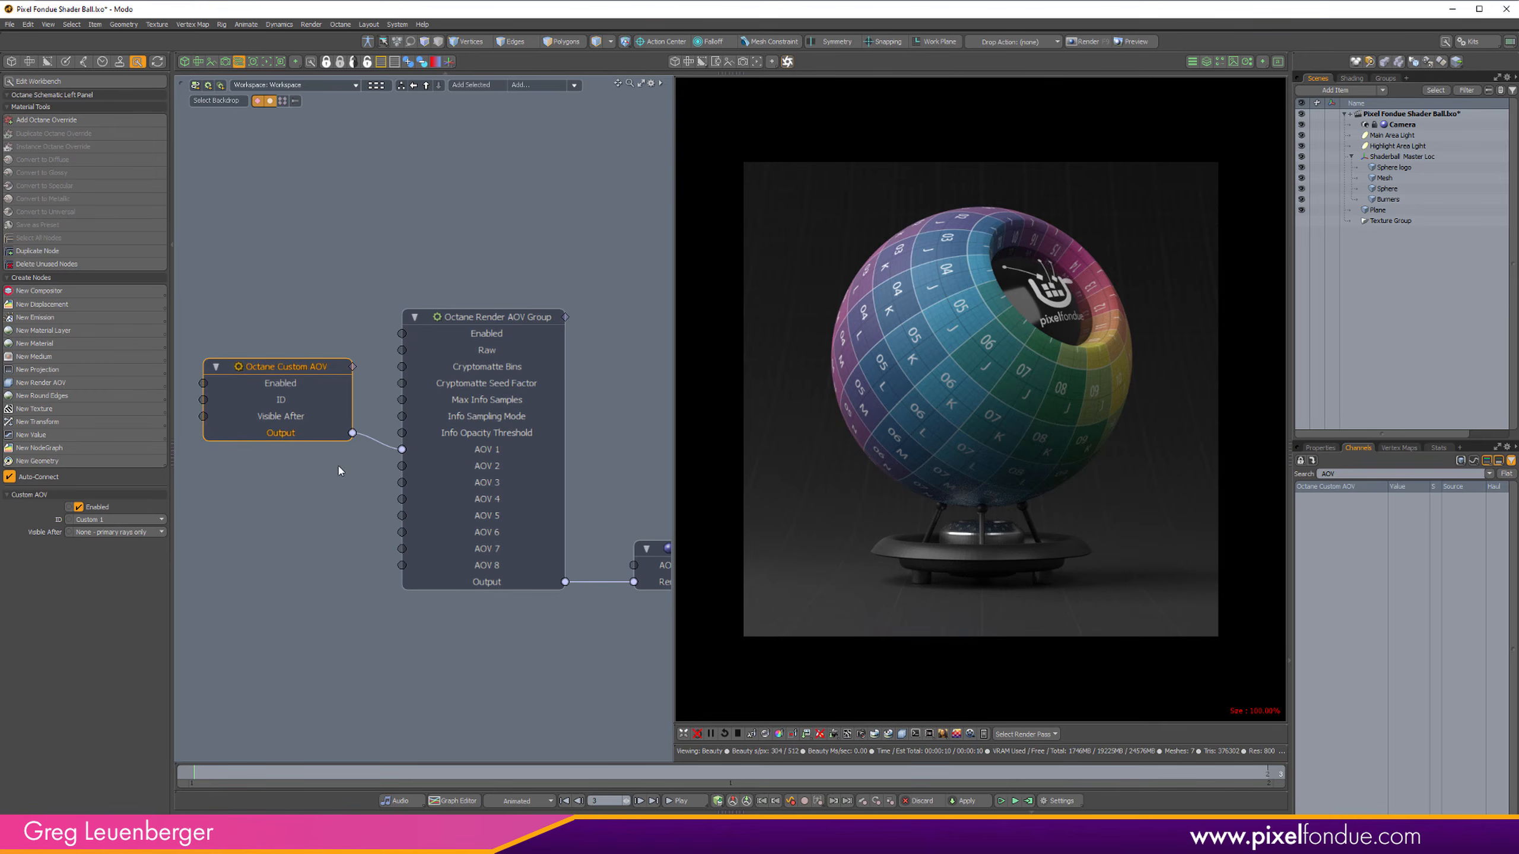
Step: Duplicate the Custom AOV node, set the copy's ID to Custom 2, and connect it to the group's AOV 2 input
key("ctrl+d")
left_click_drag(319, 337, 319, 467)
left_click(119, 519)
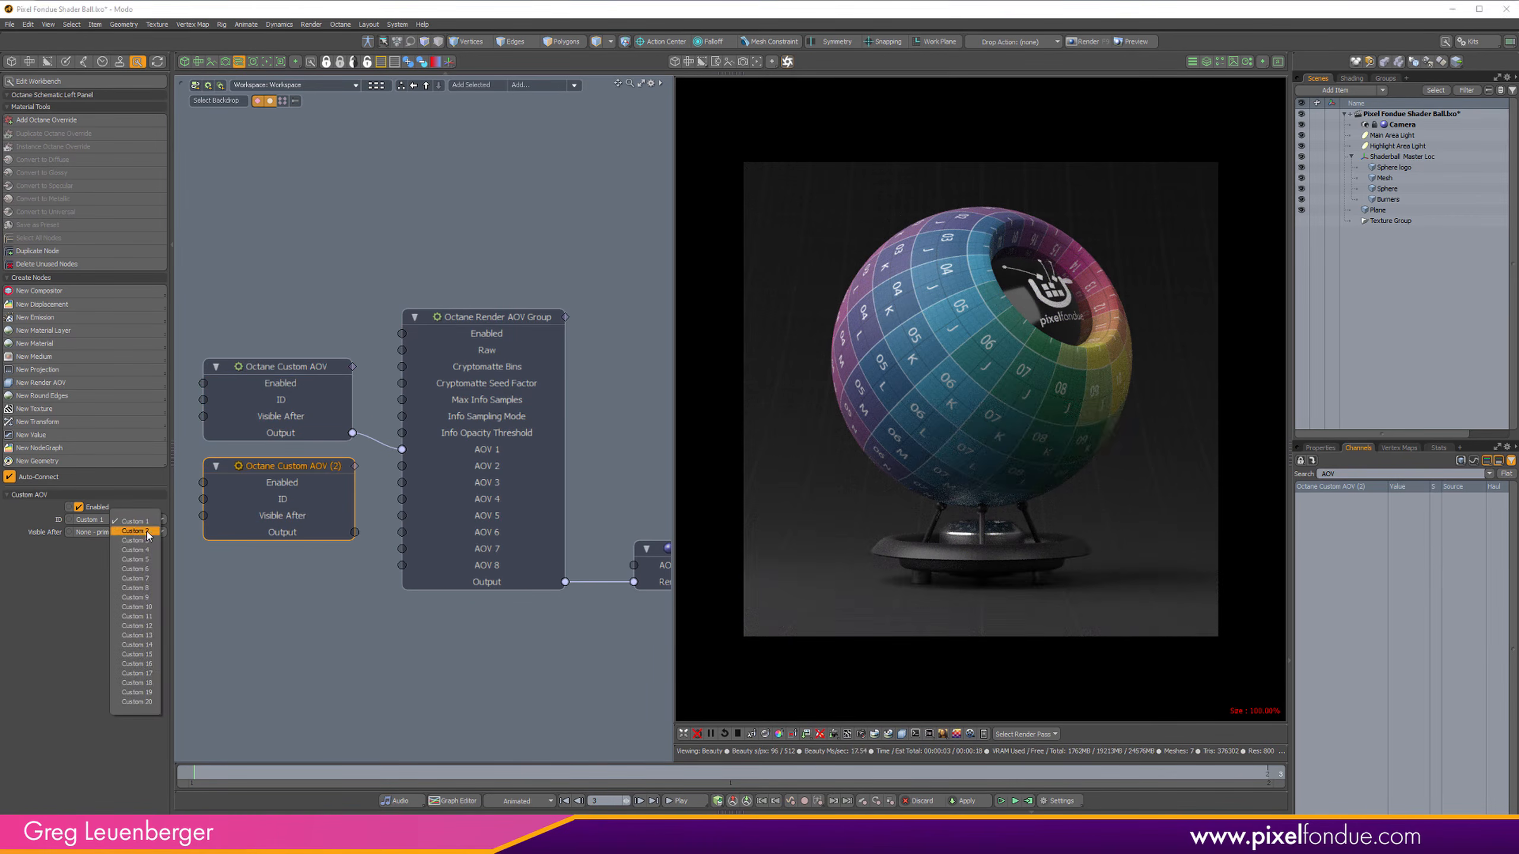
left_click(133, 532)
left_click_drag(354, 531, 402, 465)
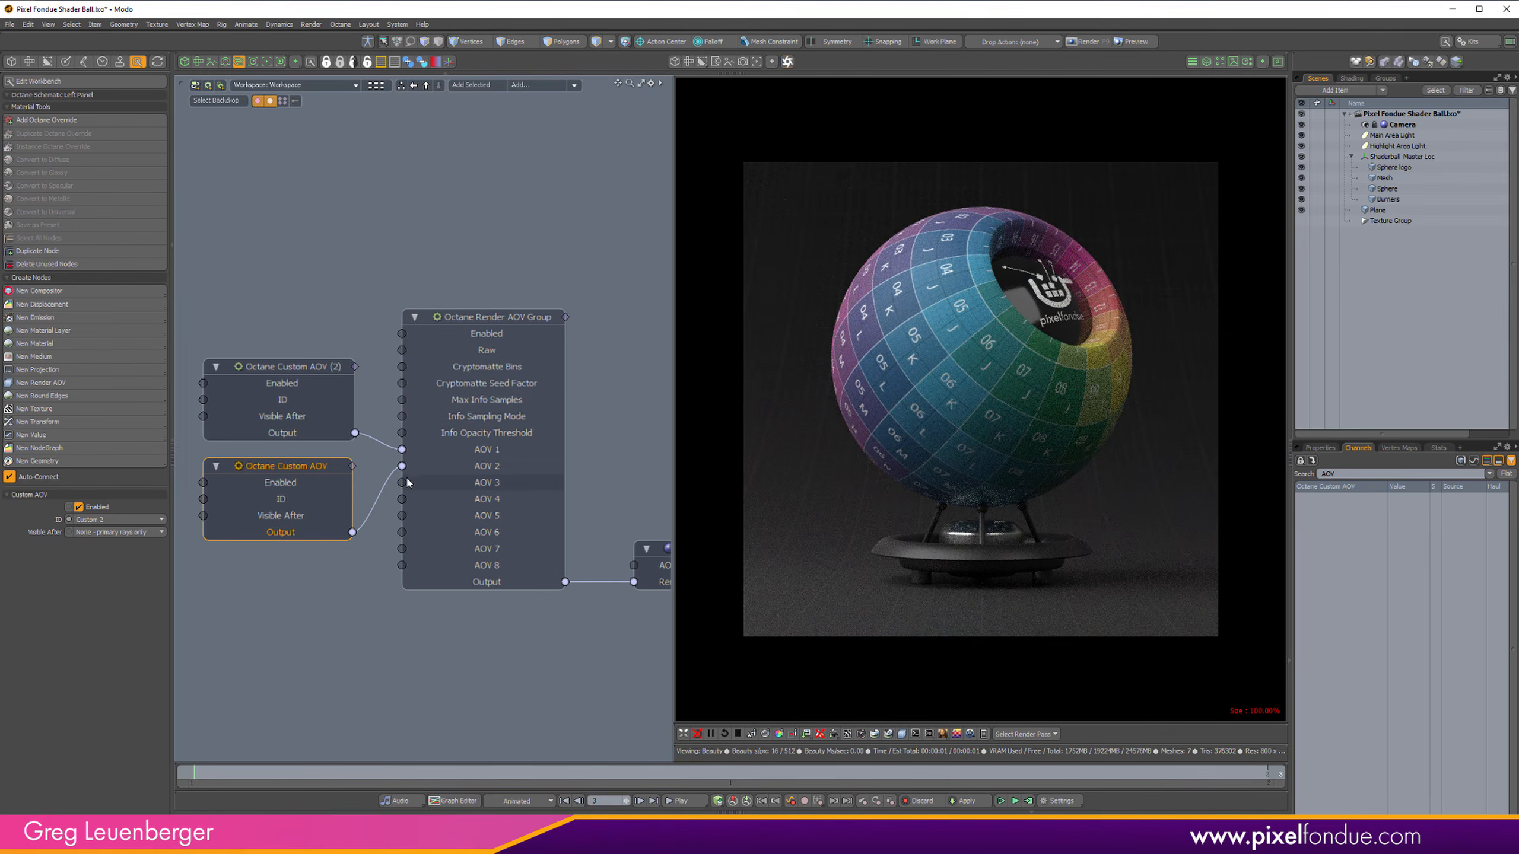
Step: Compare the Custom AOV 1 and Custom AOV 2 render passes in the viewport, ending on Custom AOV 1
left_click(504, 315)
left_click_drag(536, 370, 359, 346, "alt")
left_click_drag(530, 549, 530, 597, "ctrl+alt")
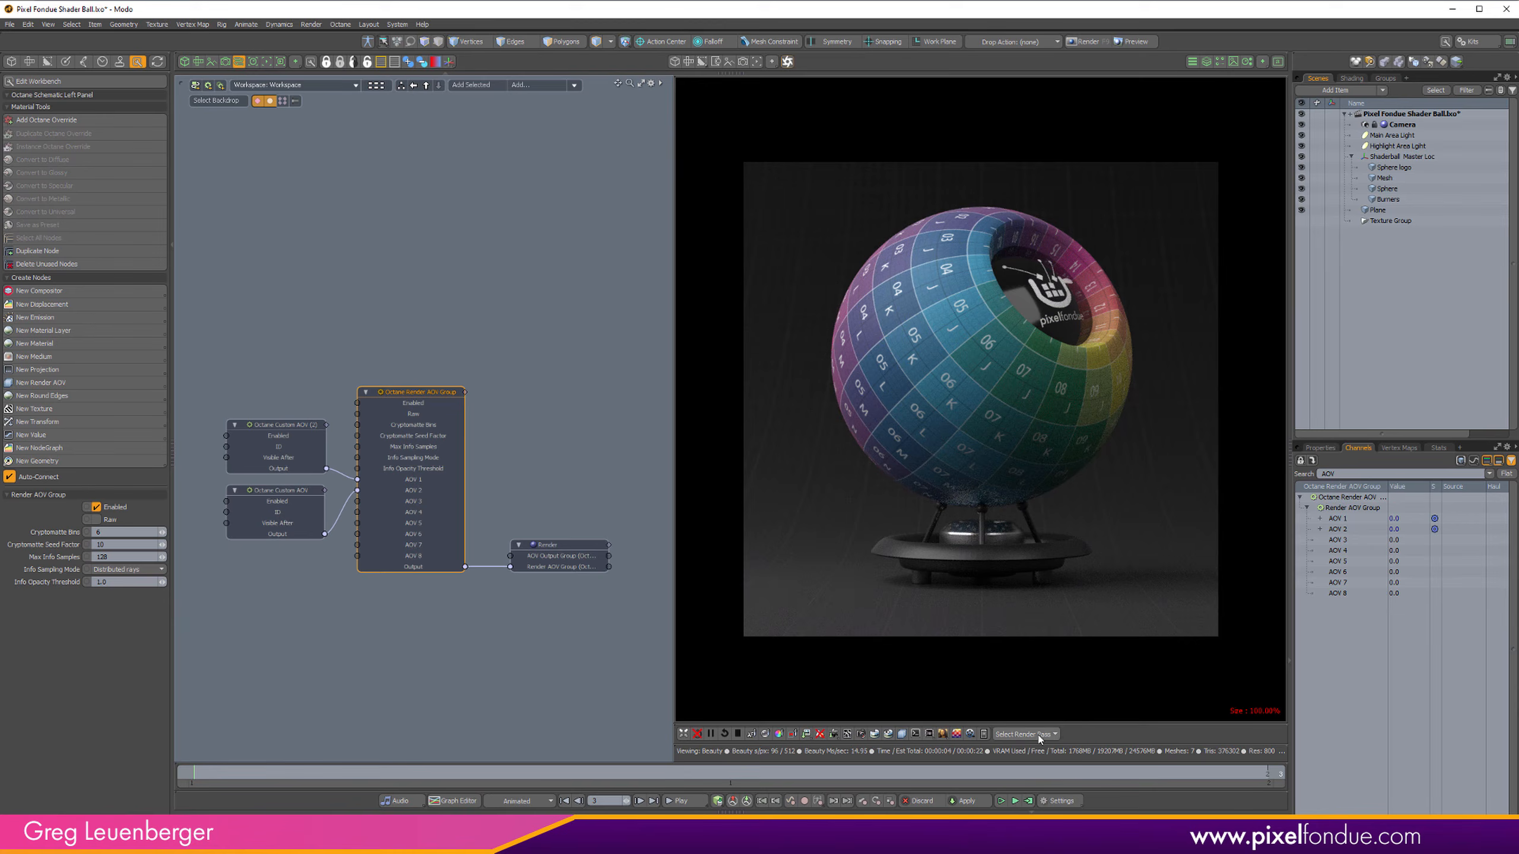
left_click(1040, 735)
left_click(1043, 753)
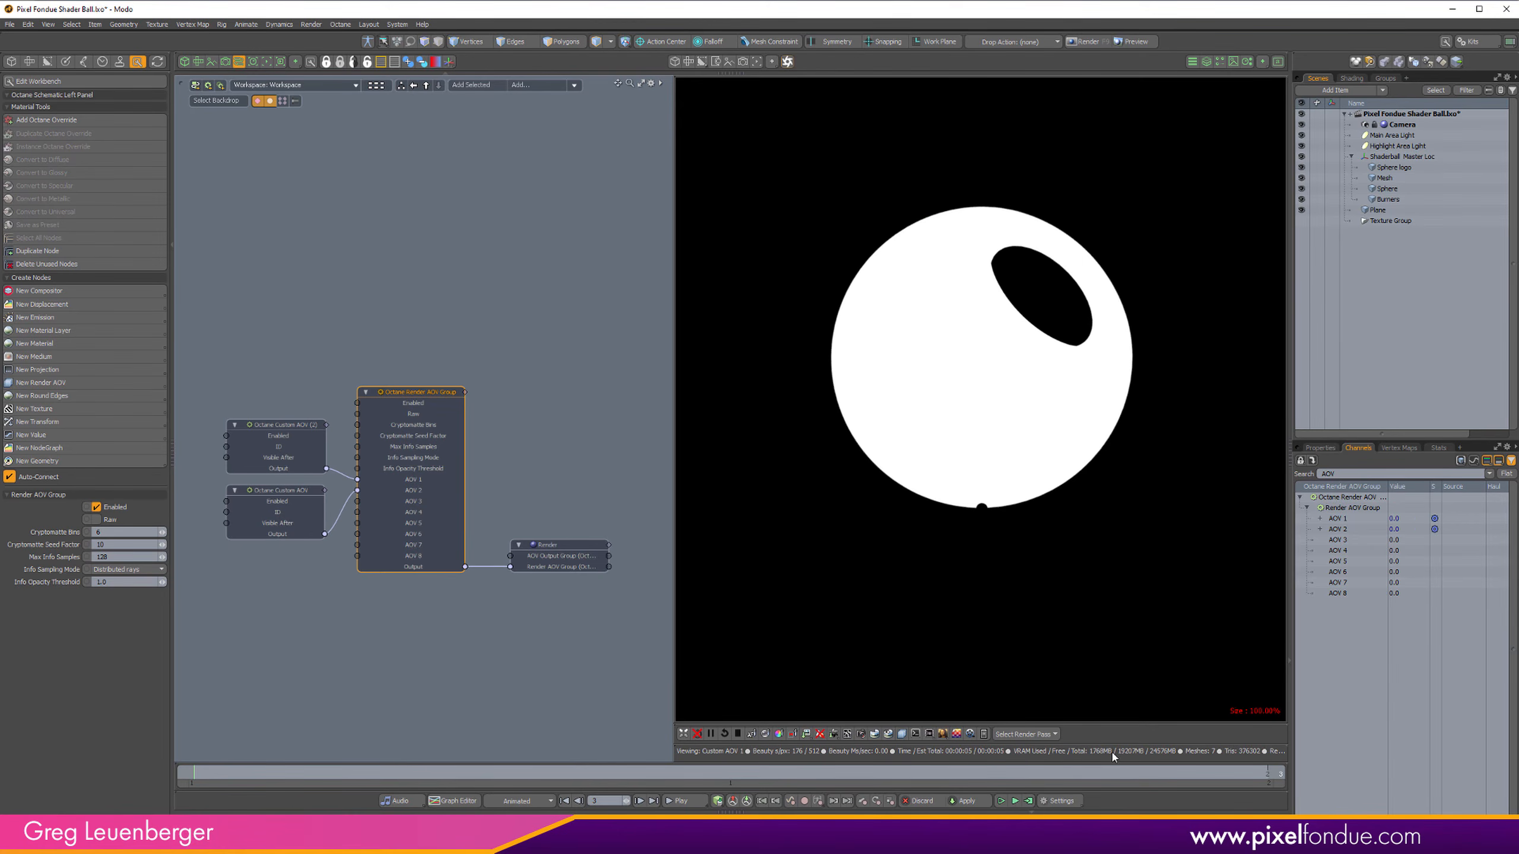
left_click(1056, 735)
left_click(1073, 762)
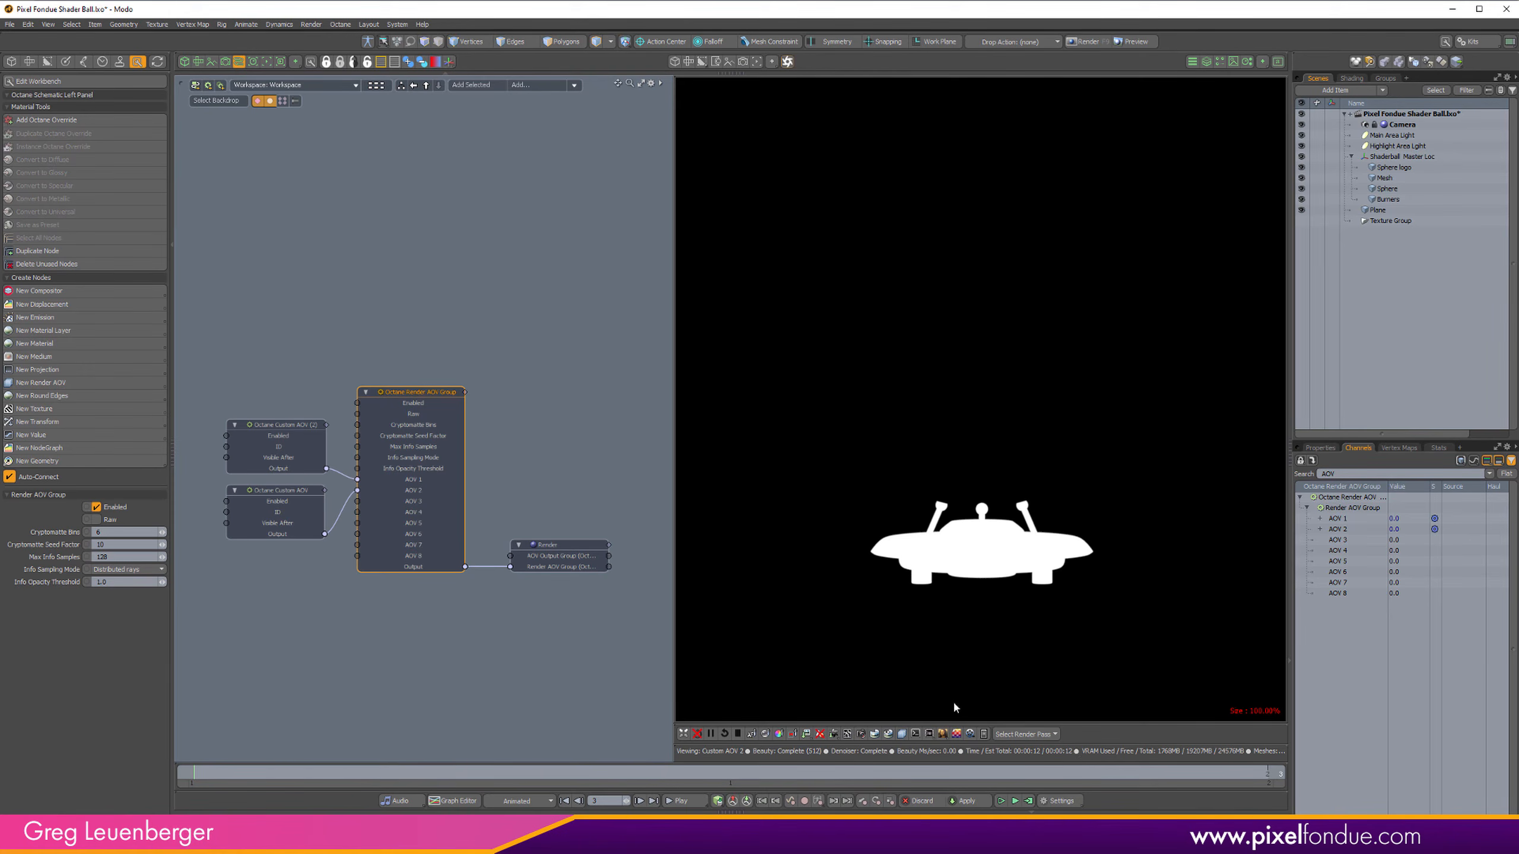
left_click(1024, 735)
left_click(1019, 706)
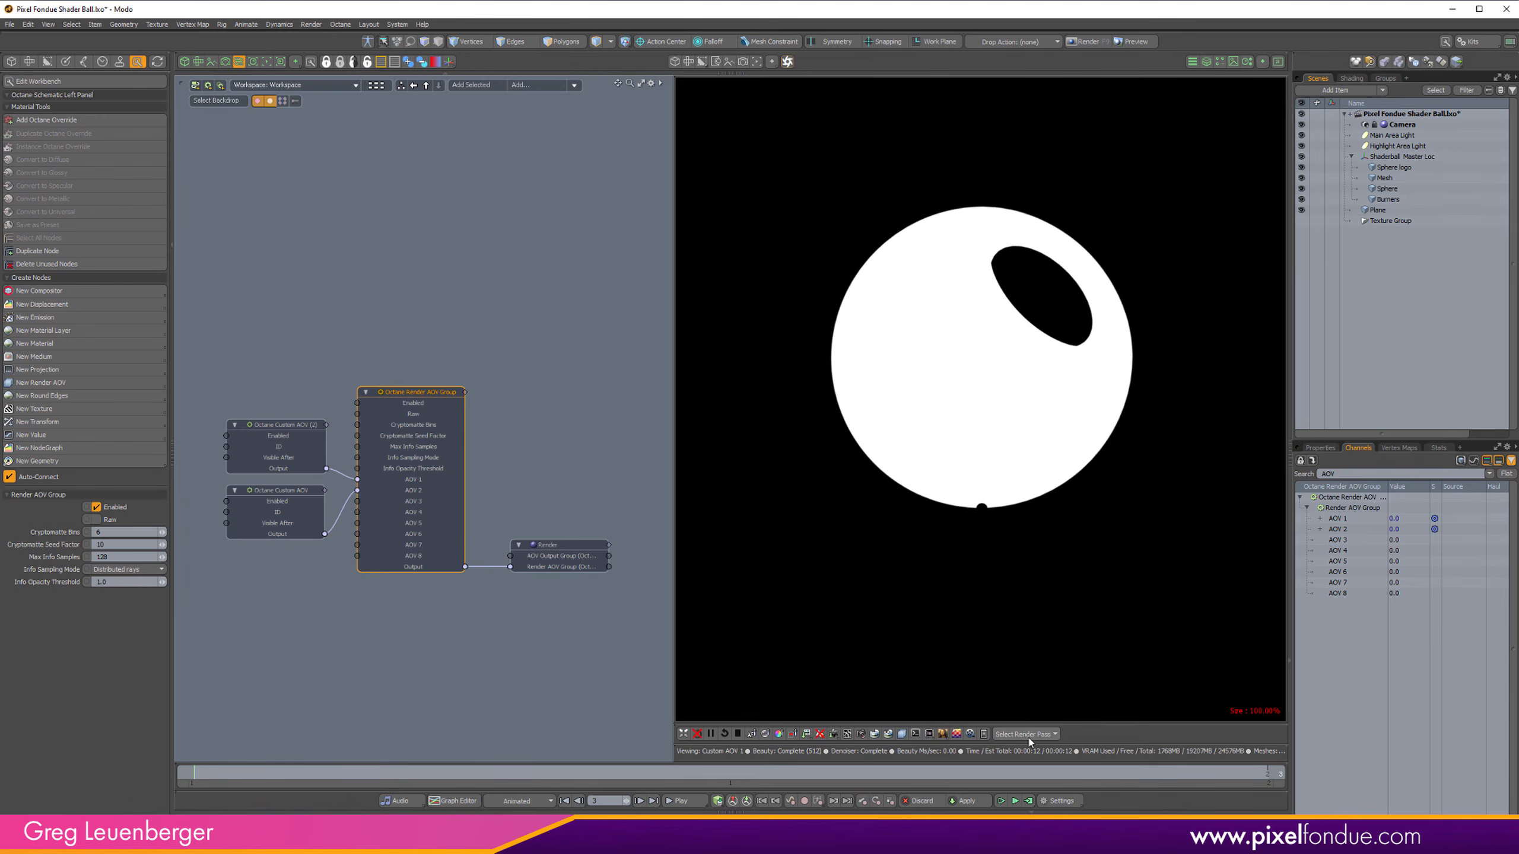
left_click(1029, 738)
left_click(1019, 718)
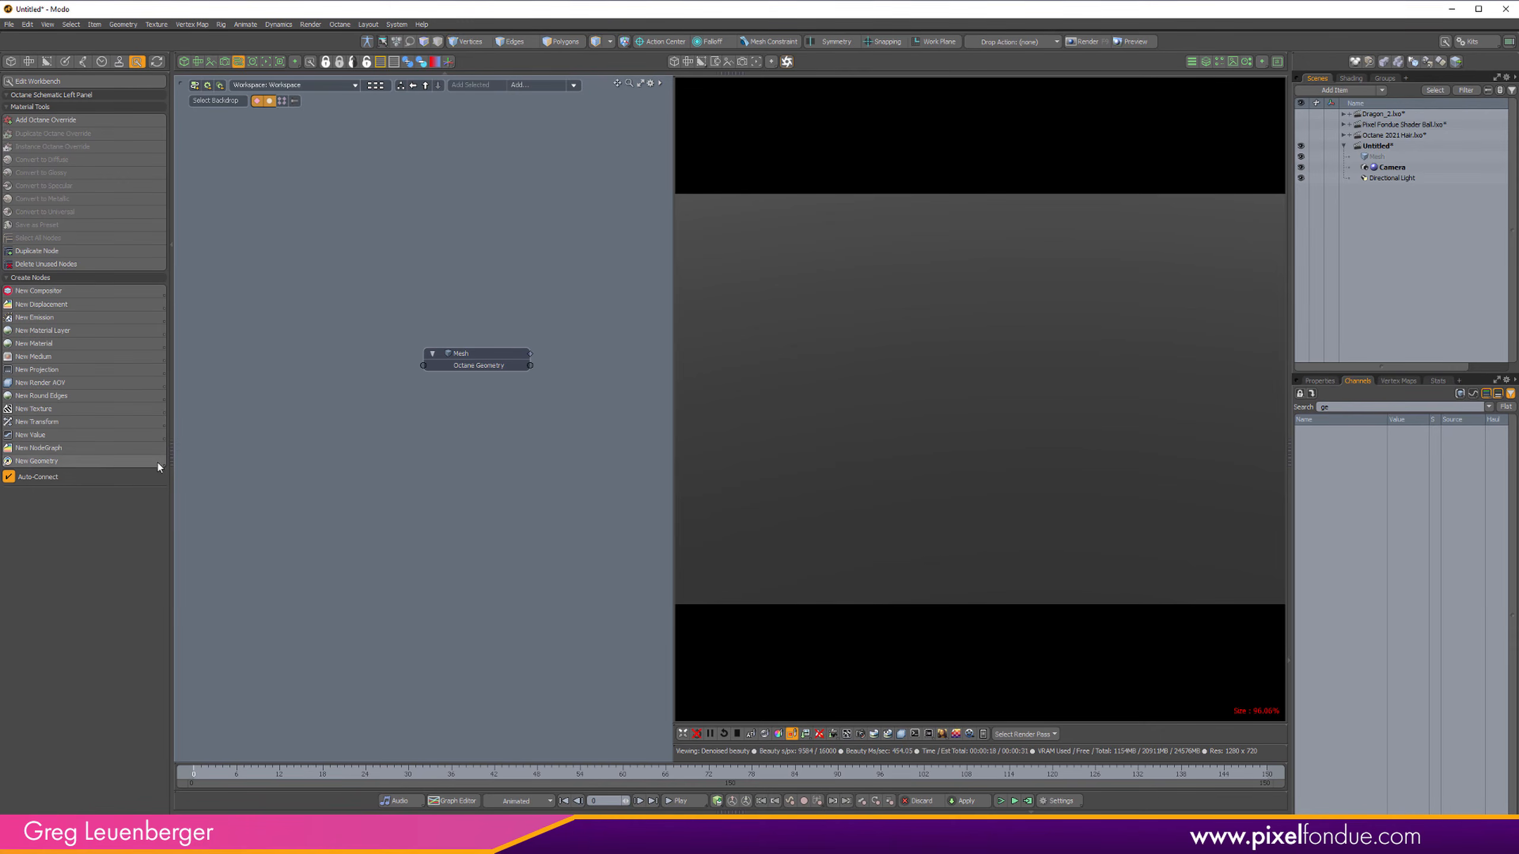
Step: Add an Octane NodeGraph node beside the Mesh node and connect its output to the mesh's Octane Geometry input
left_click(76, 448)
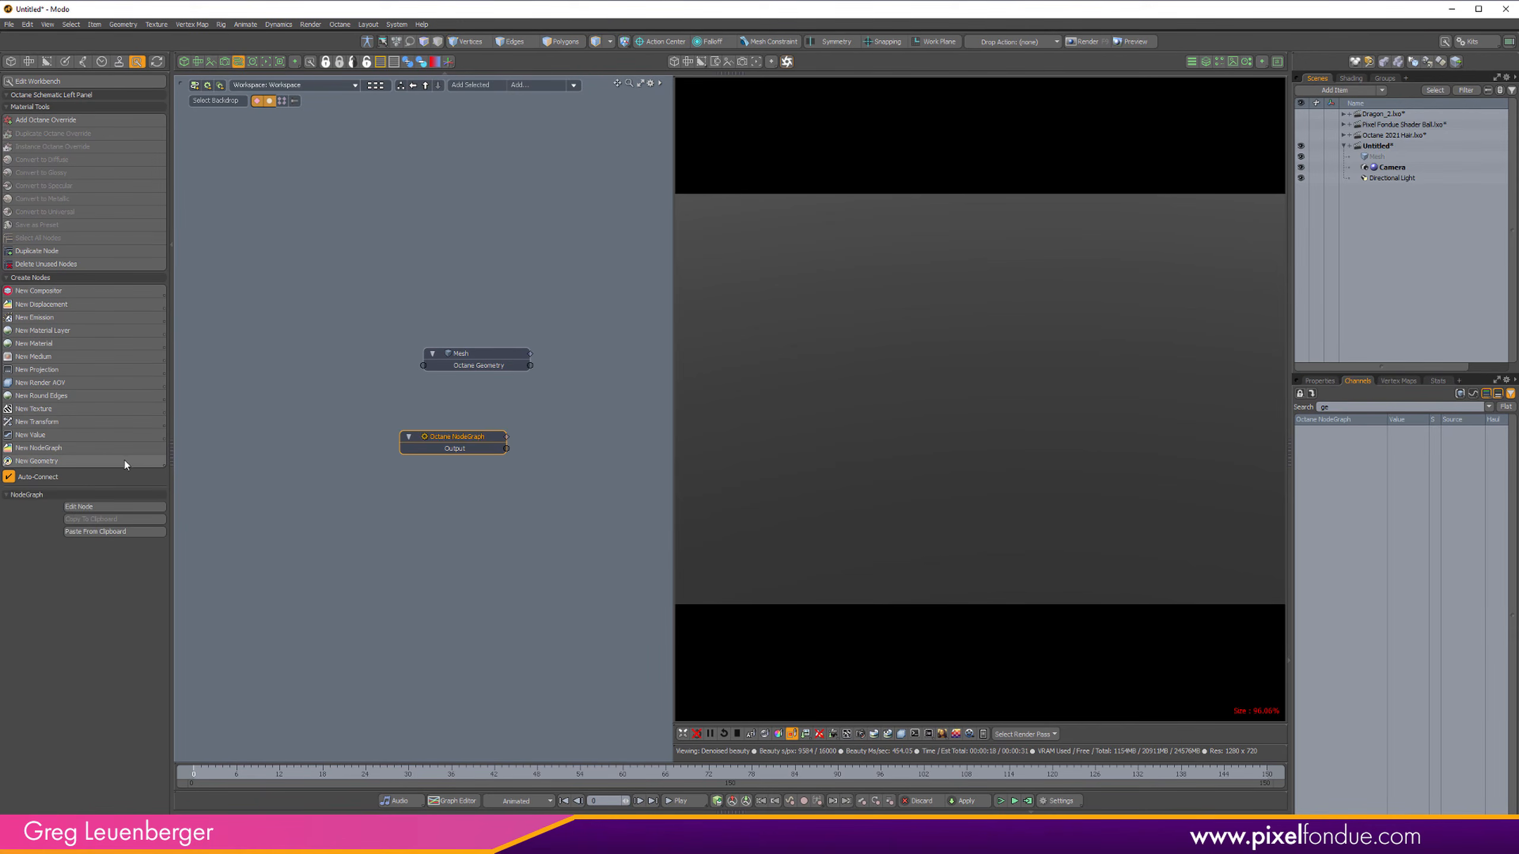
left_click_drag(457, 436, 316, 359)
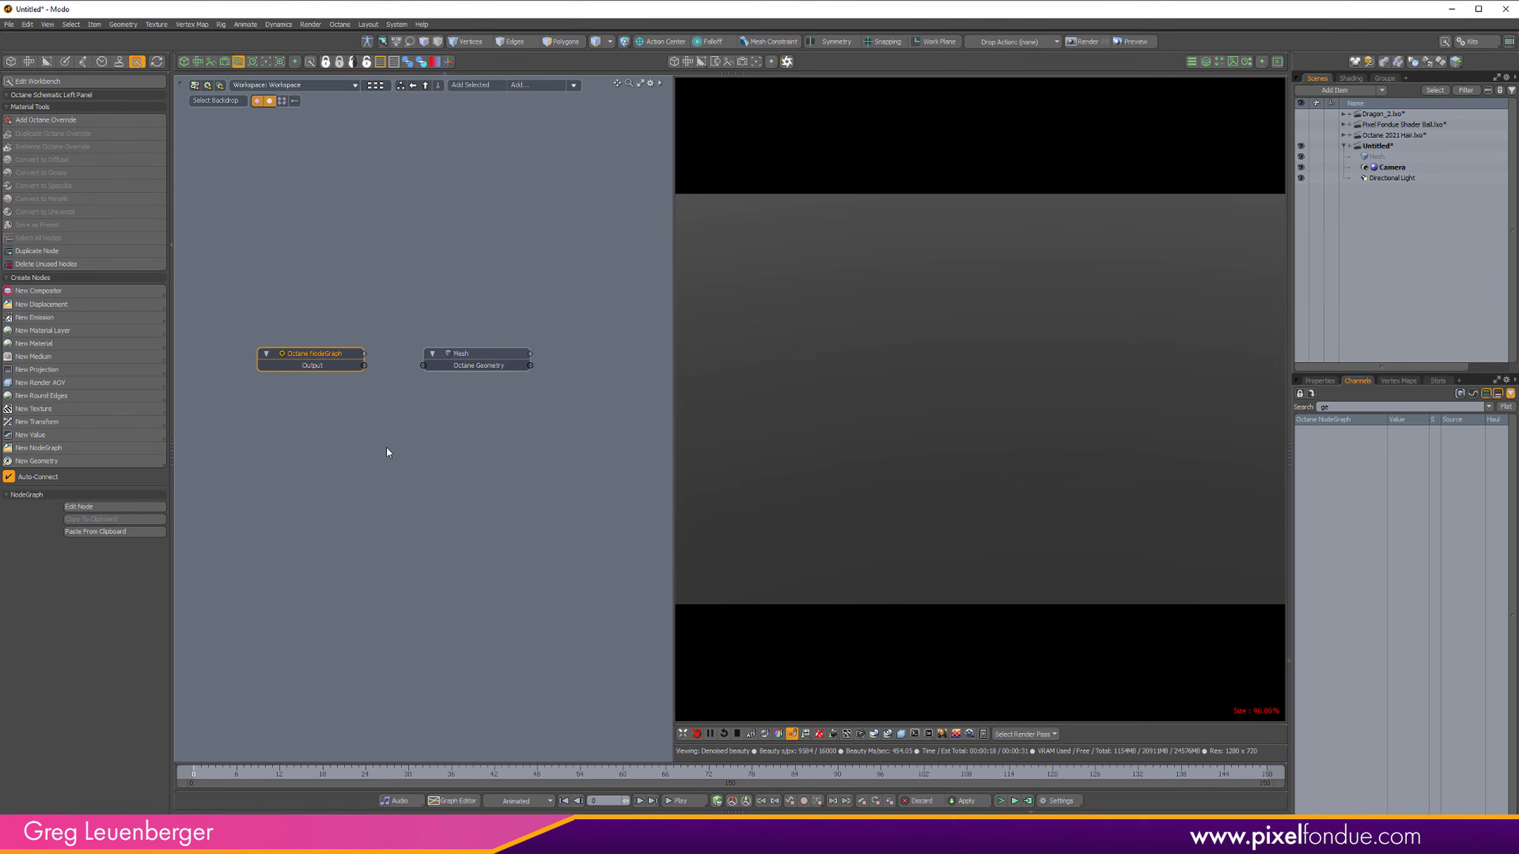
left_click_drag(391, 392, 411, 523, "alt")
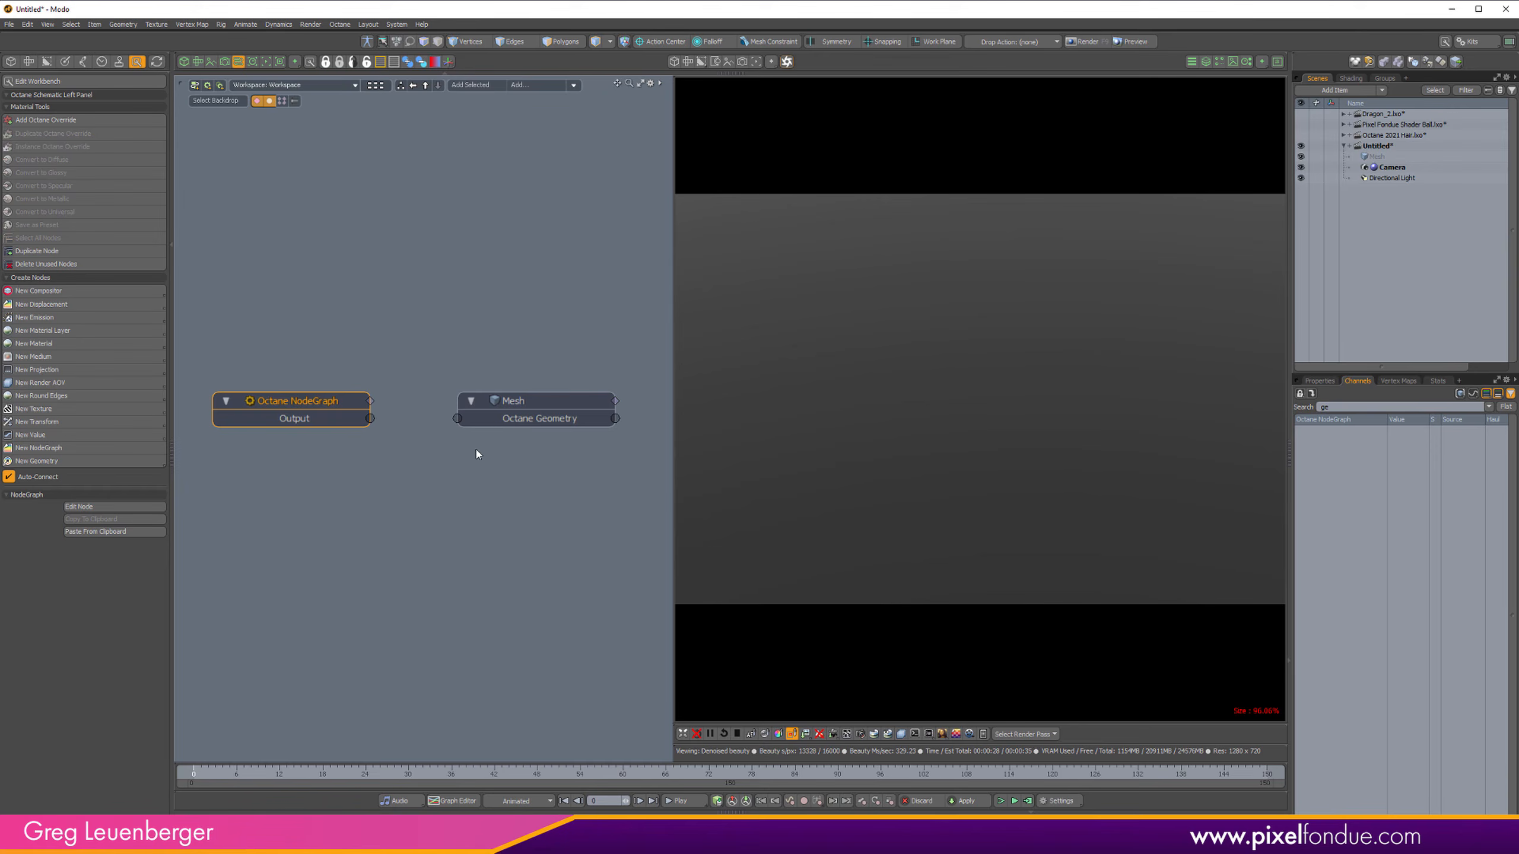
left_click_drag(372, 420, 457, 419)
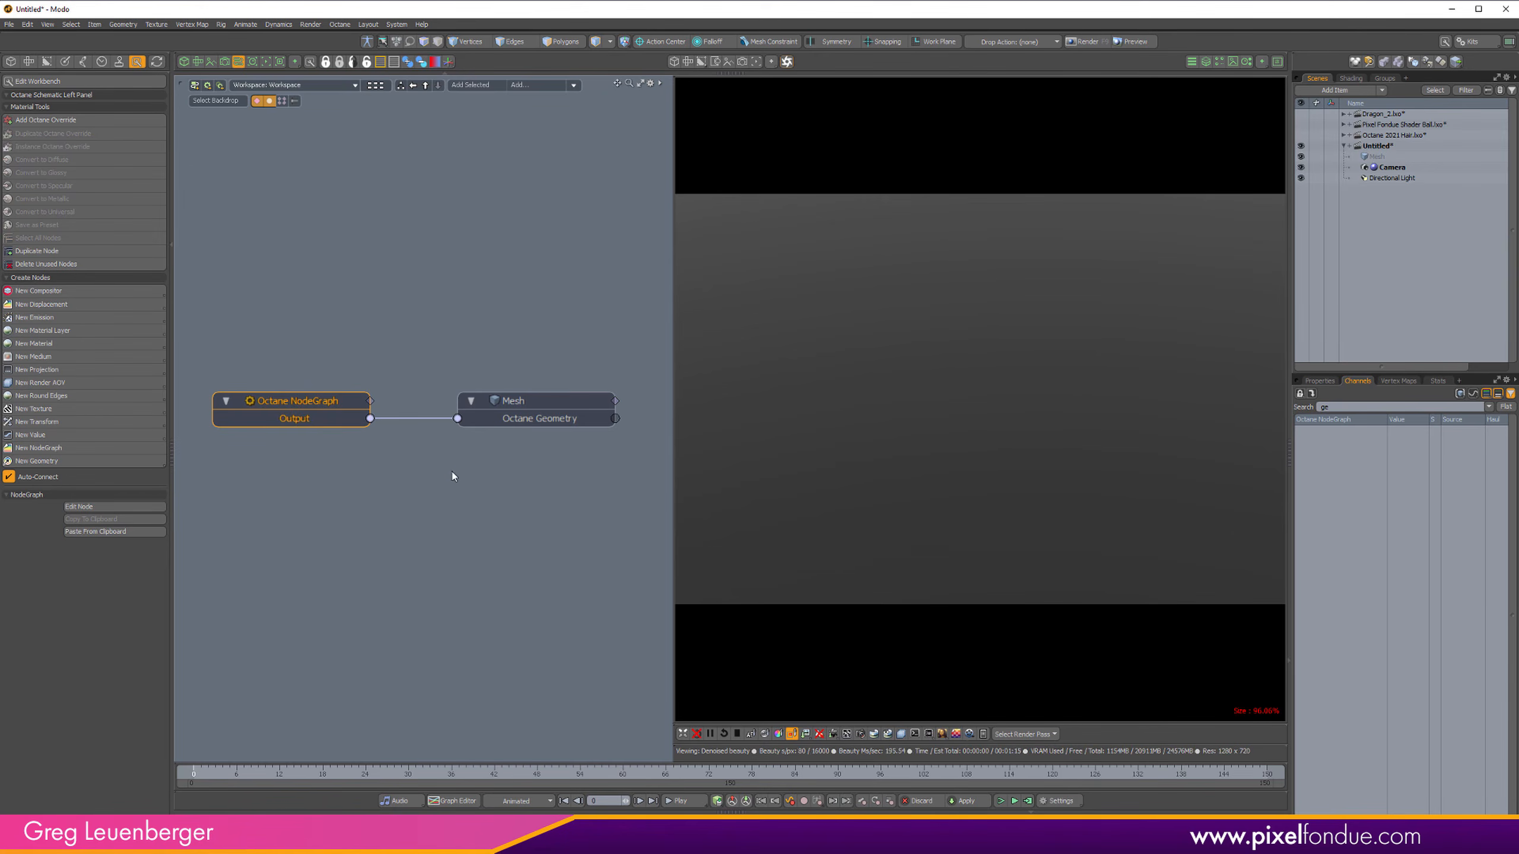
Step: Inside the NodeGraph, add a Mesh volume SDF node that loads mantis-low1.obj and connect it to the Mesh output node
left_click(125, 508)
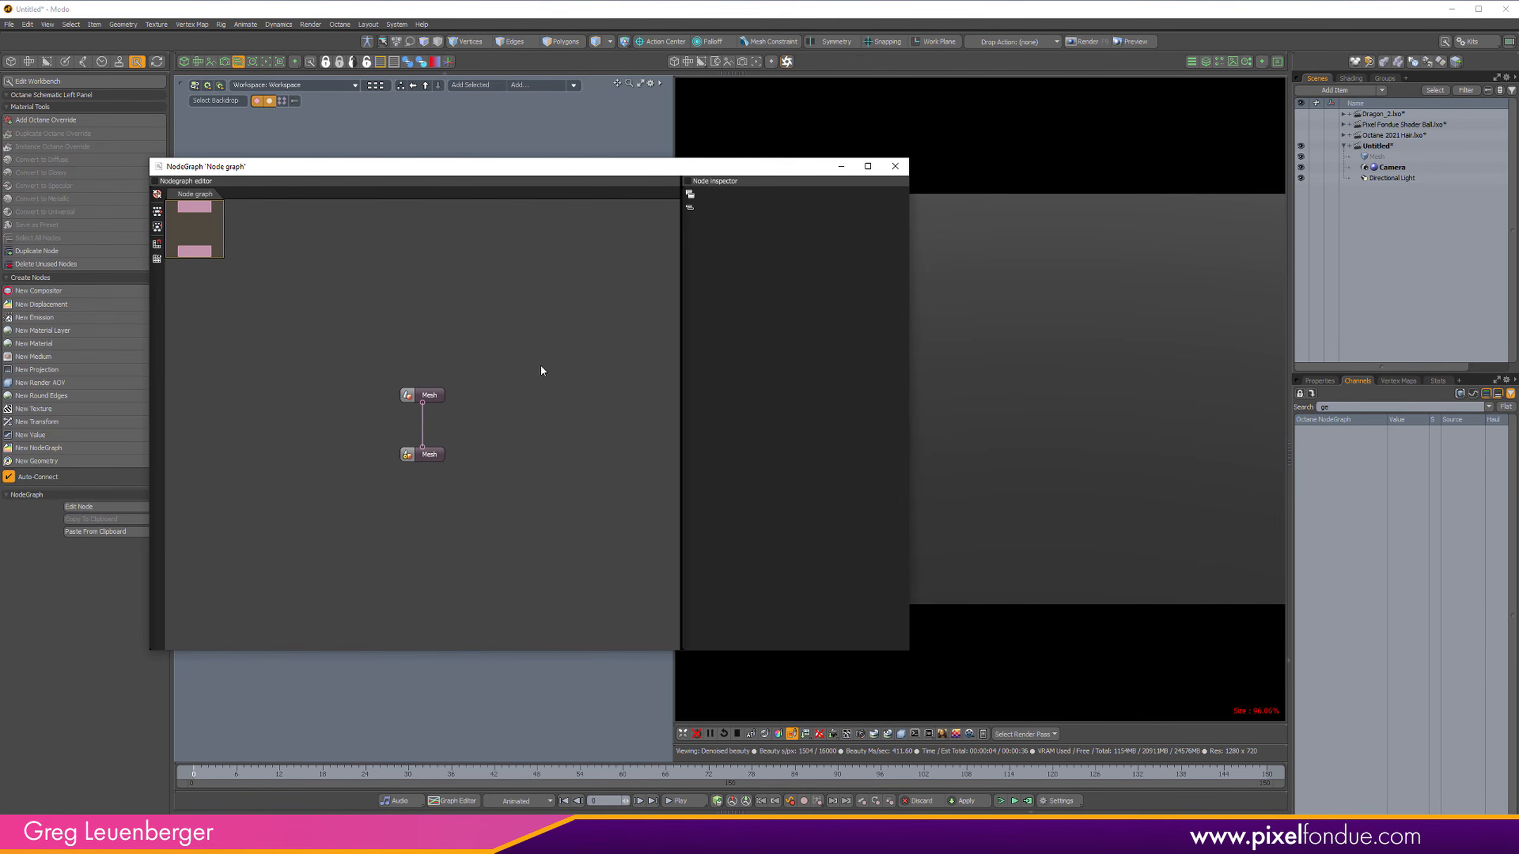
right_click(526, 384)
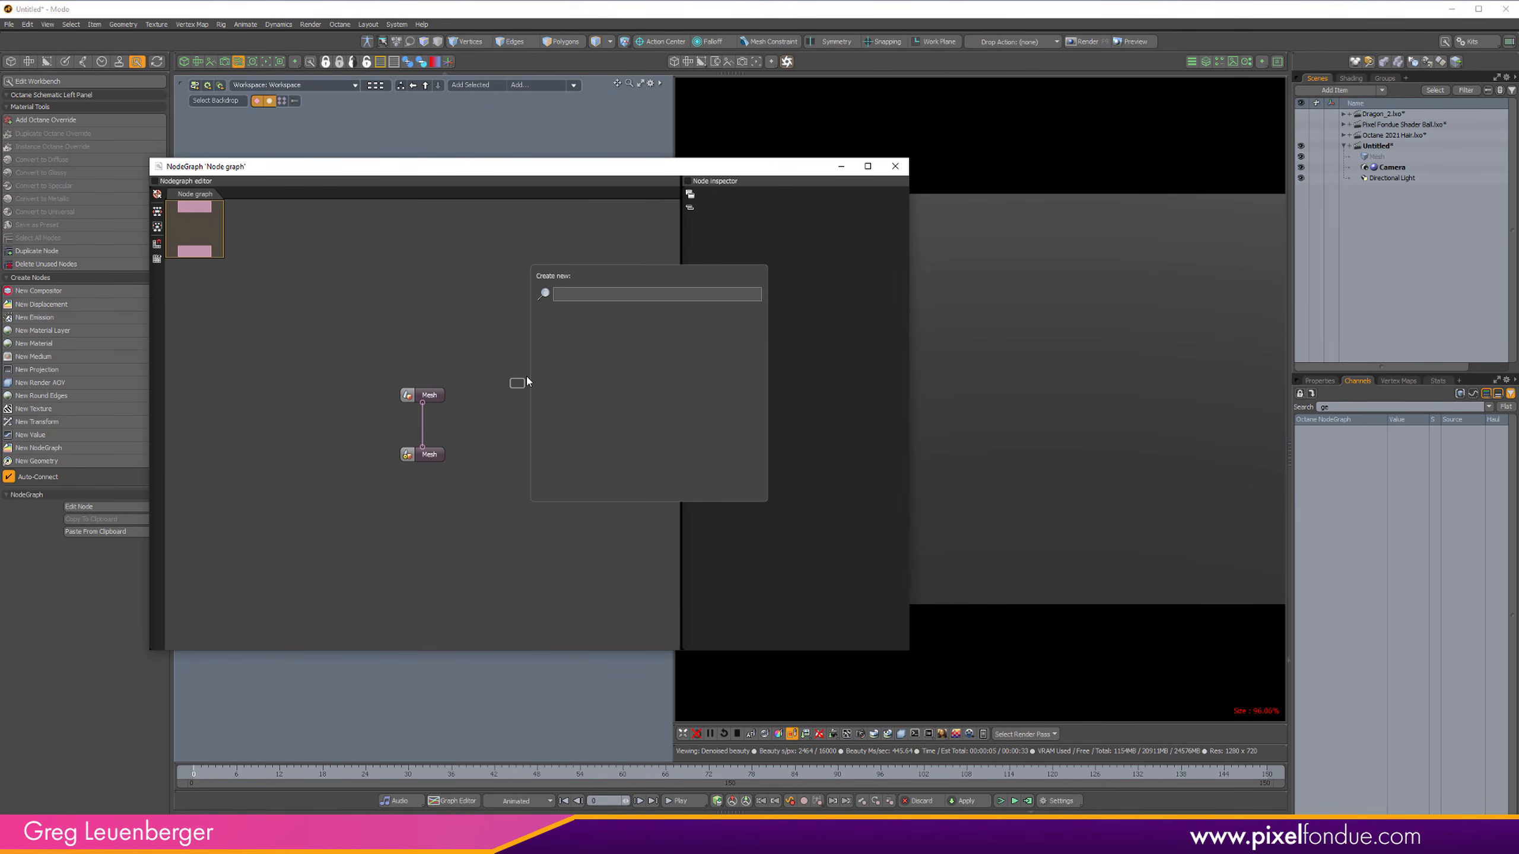
type("sdf")
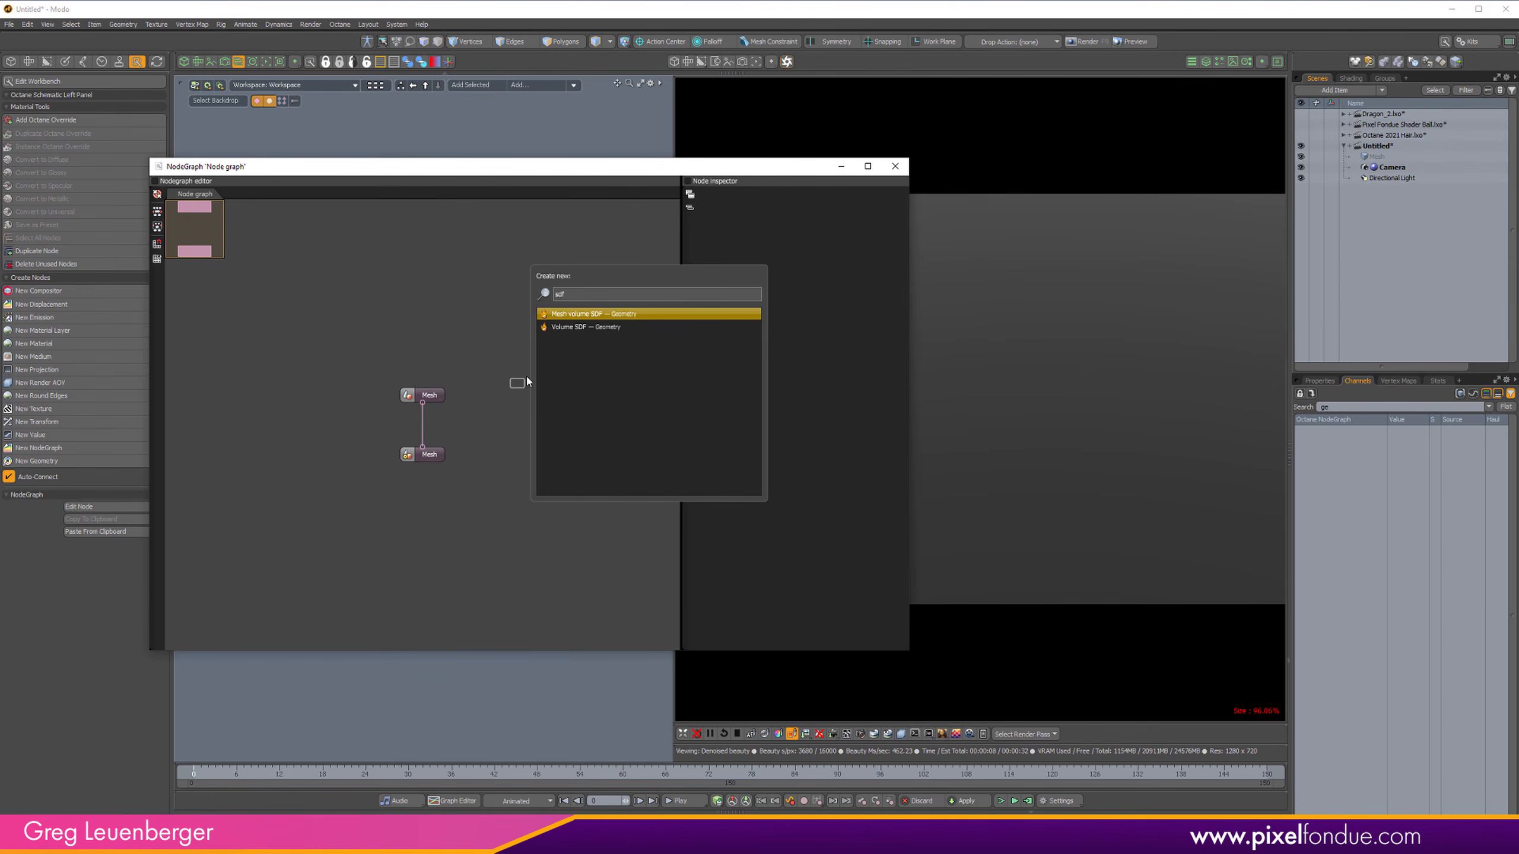
left_click(595, 316)
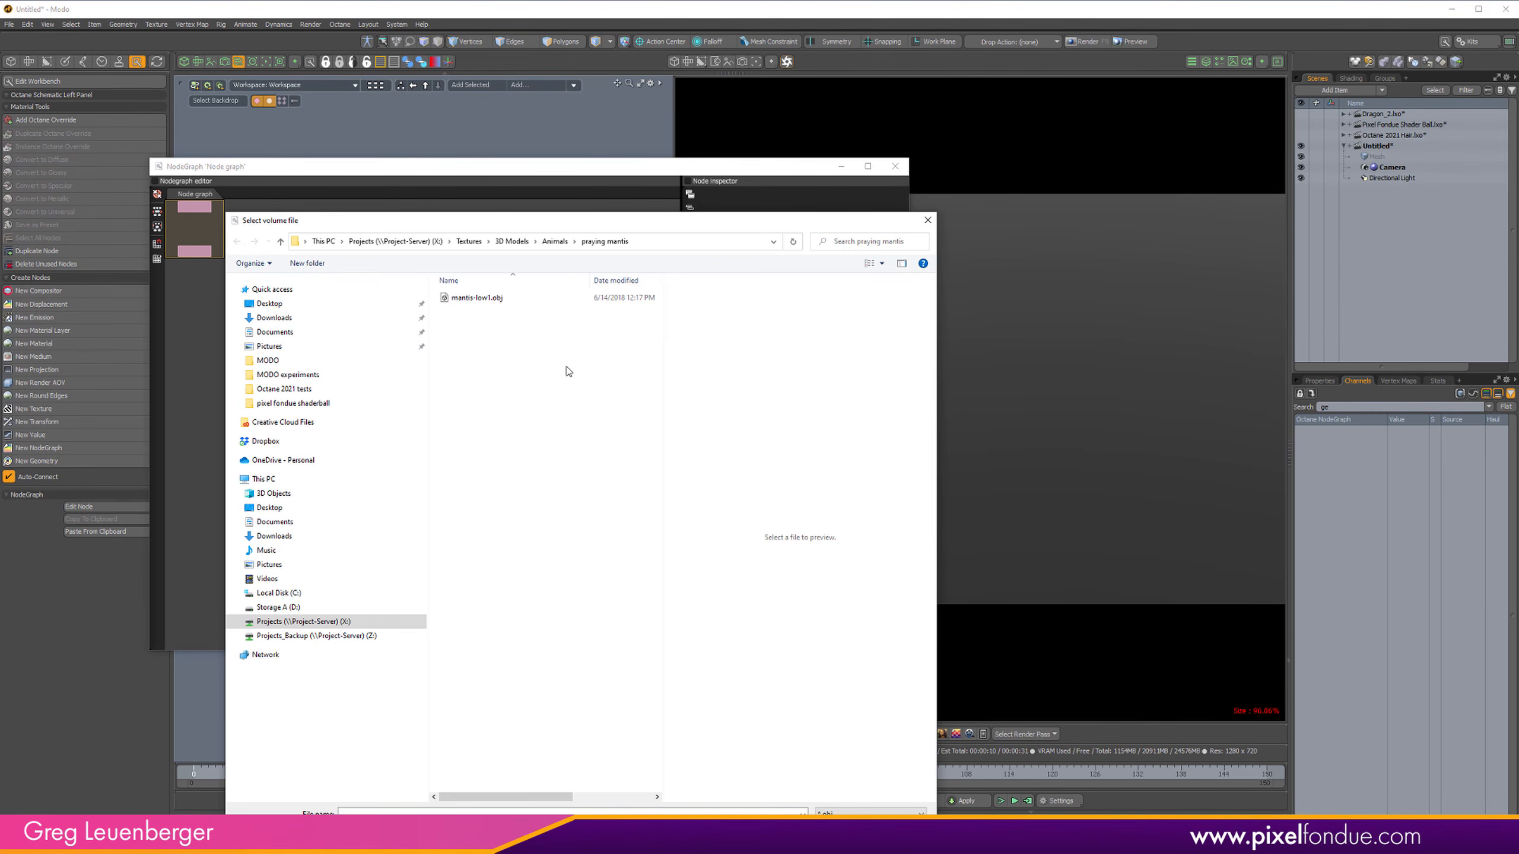
left_click(496, 301)
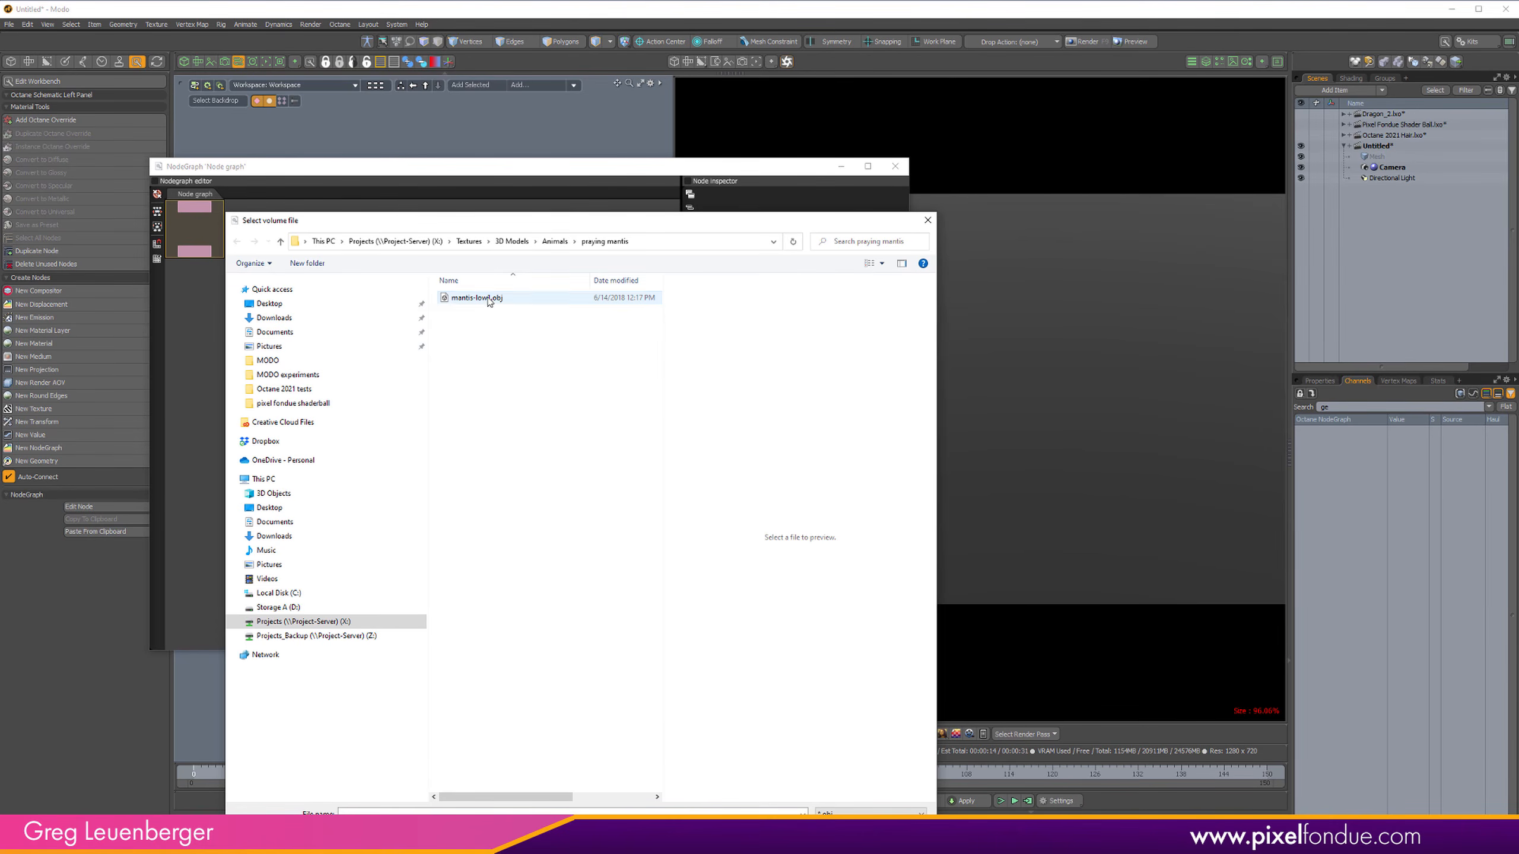
left_click(842, 834)
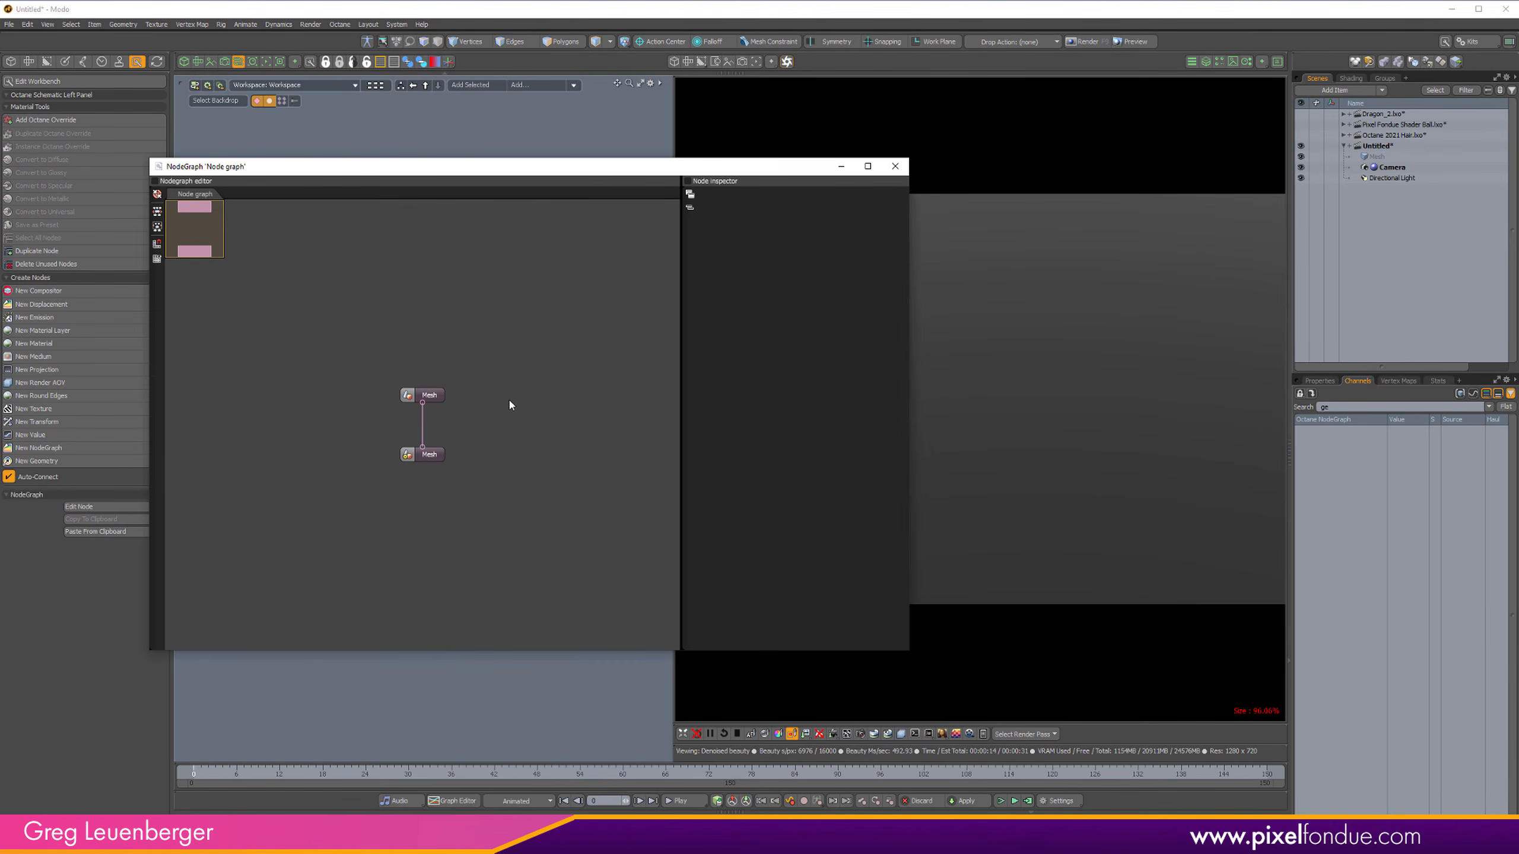
left_click_drag(520, 389, 519, 455)
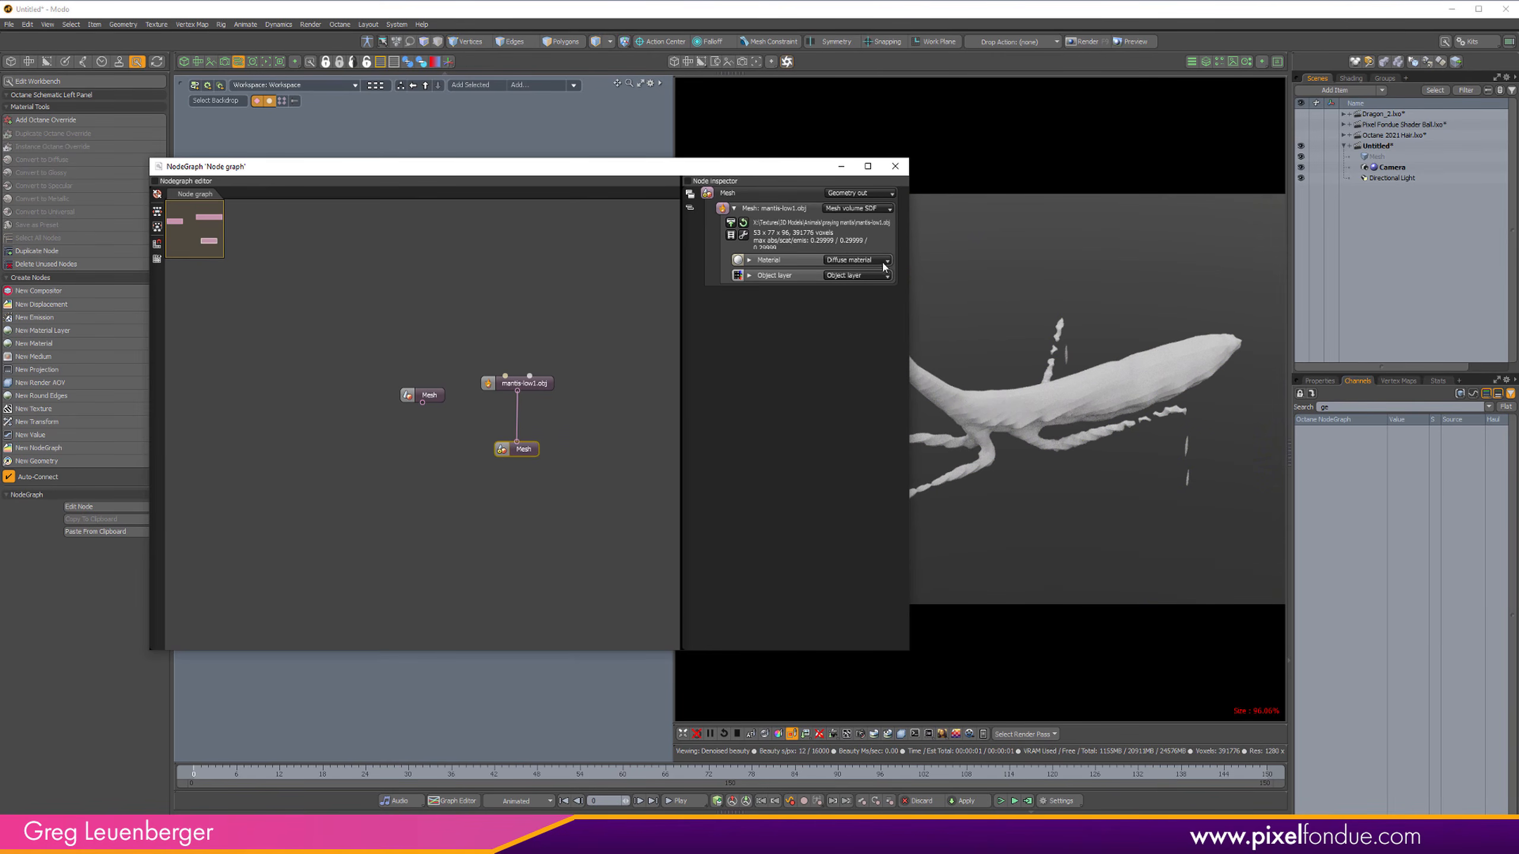
left_click_drag(746, 168, 495, 171)
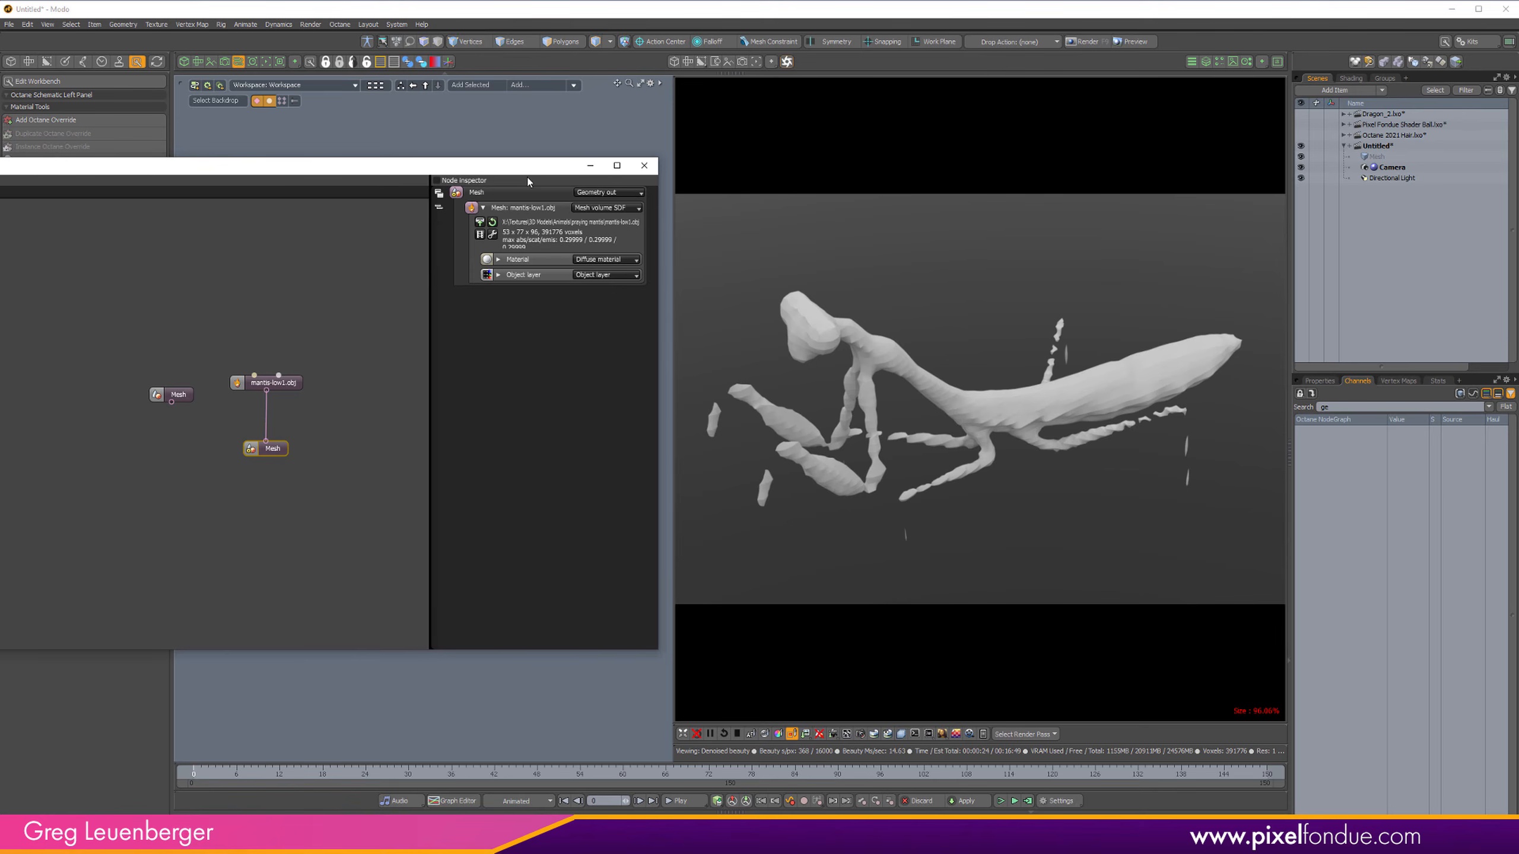
Step: Set the voxel size to 0.025 in the import settings of the mantis-low1.obj volume node
left_click(280, 384)
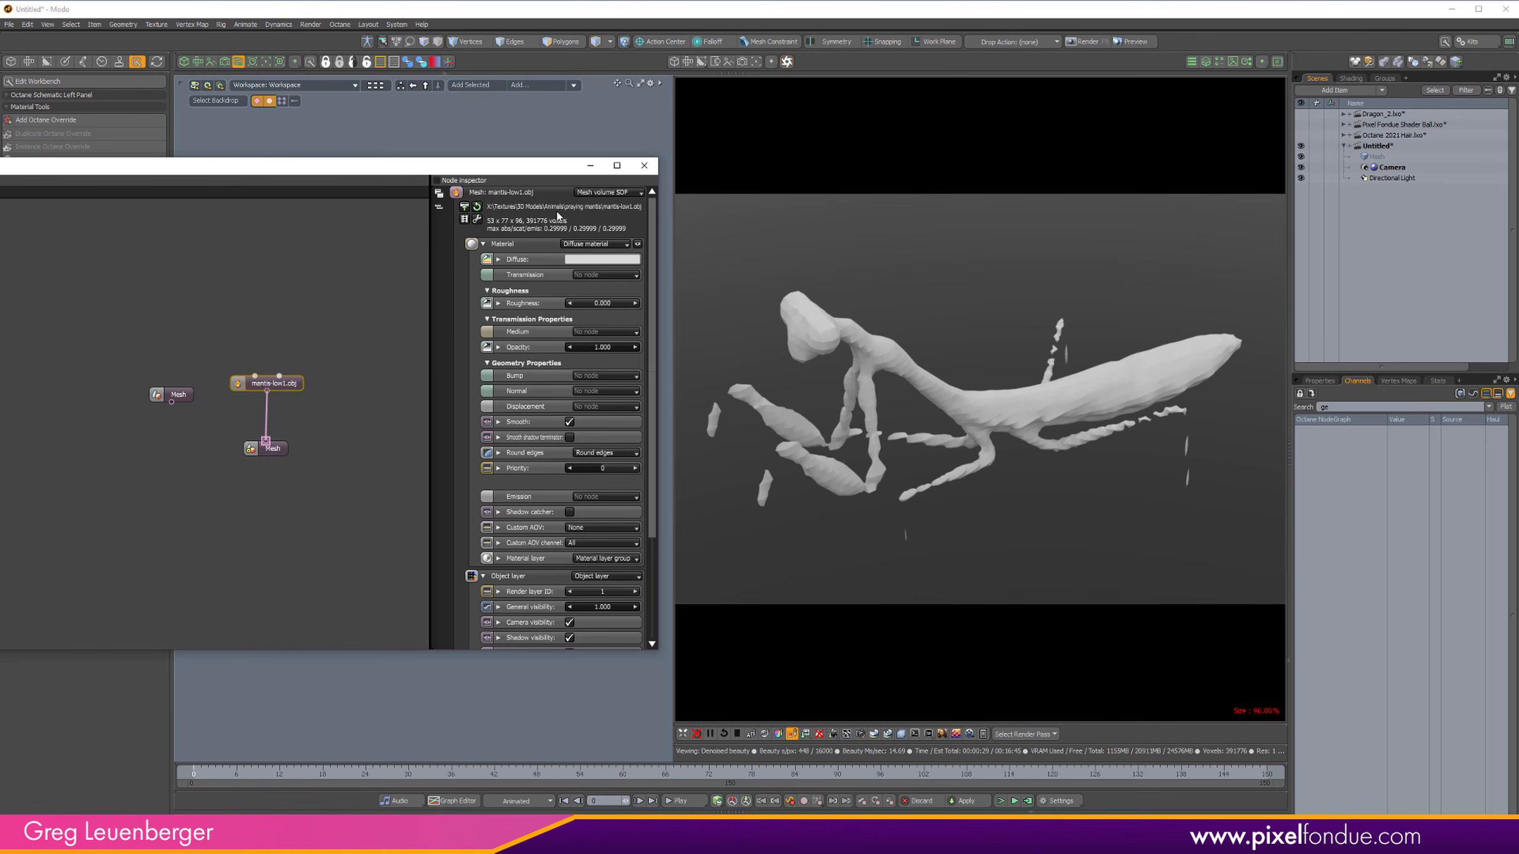
left_click(476, 218)
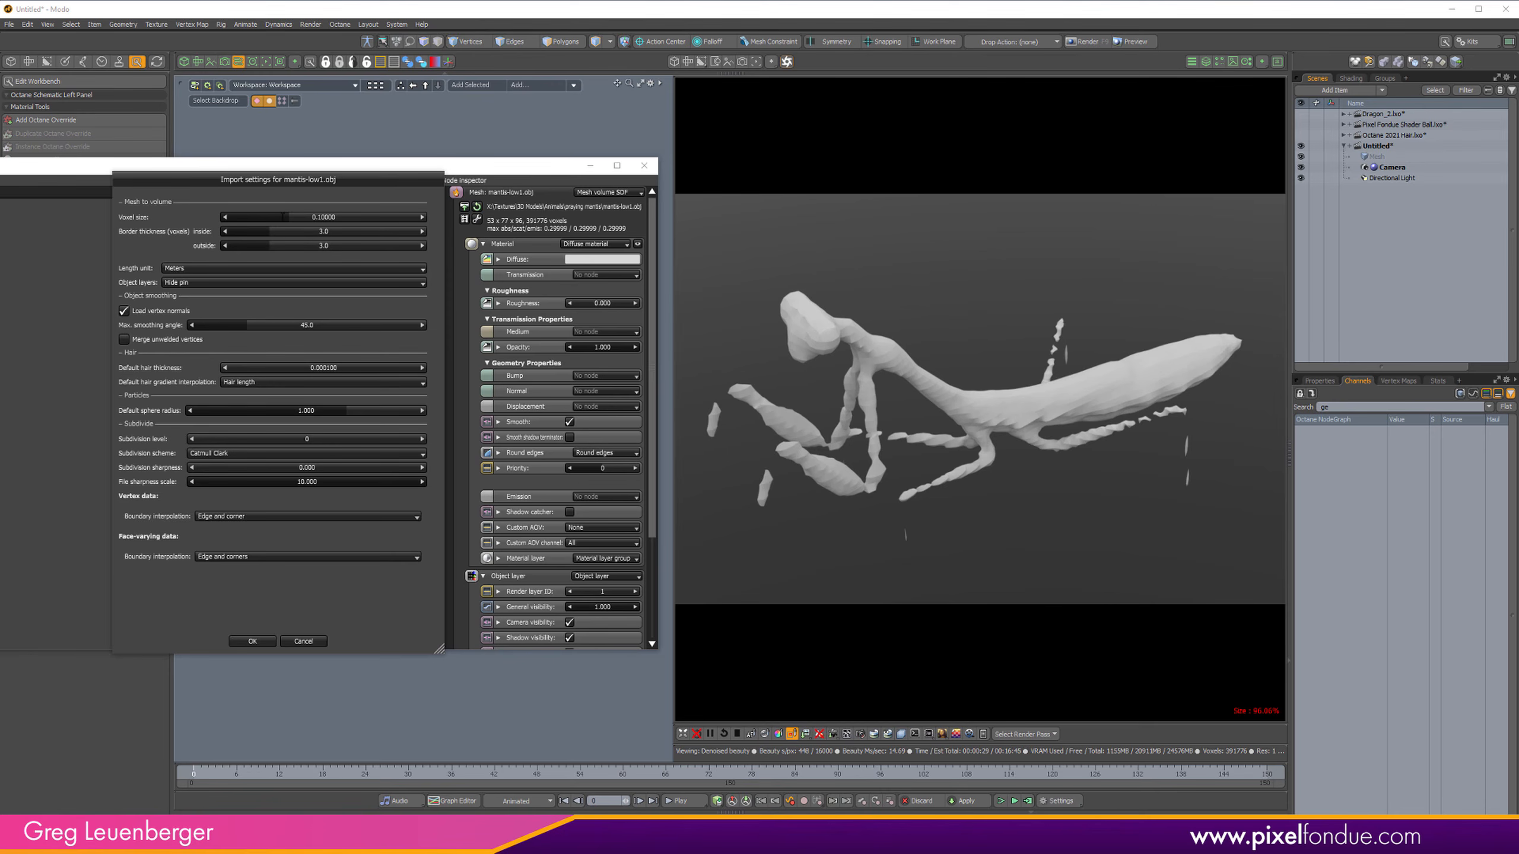
left_click(345, 216)
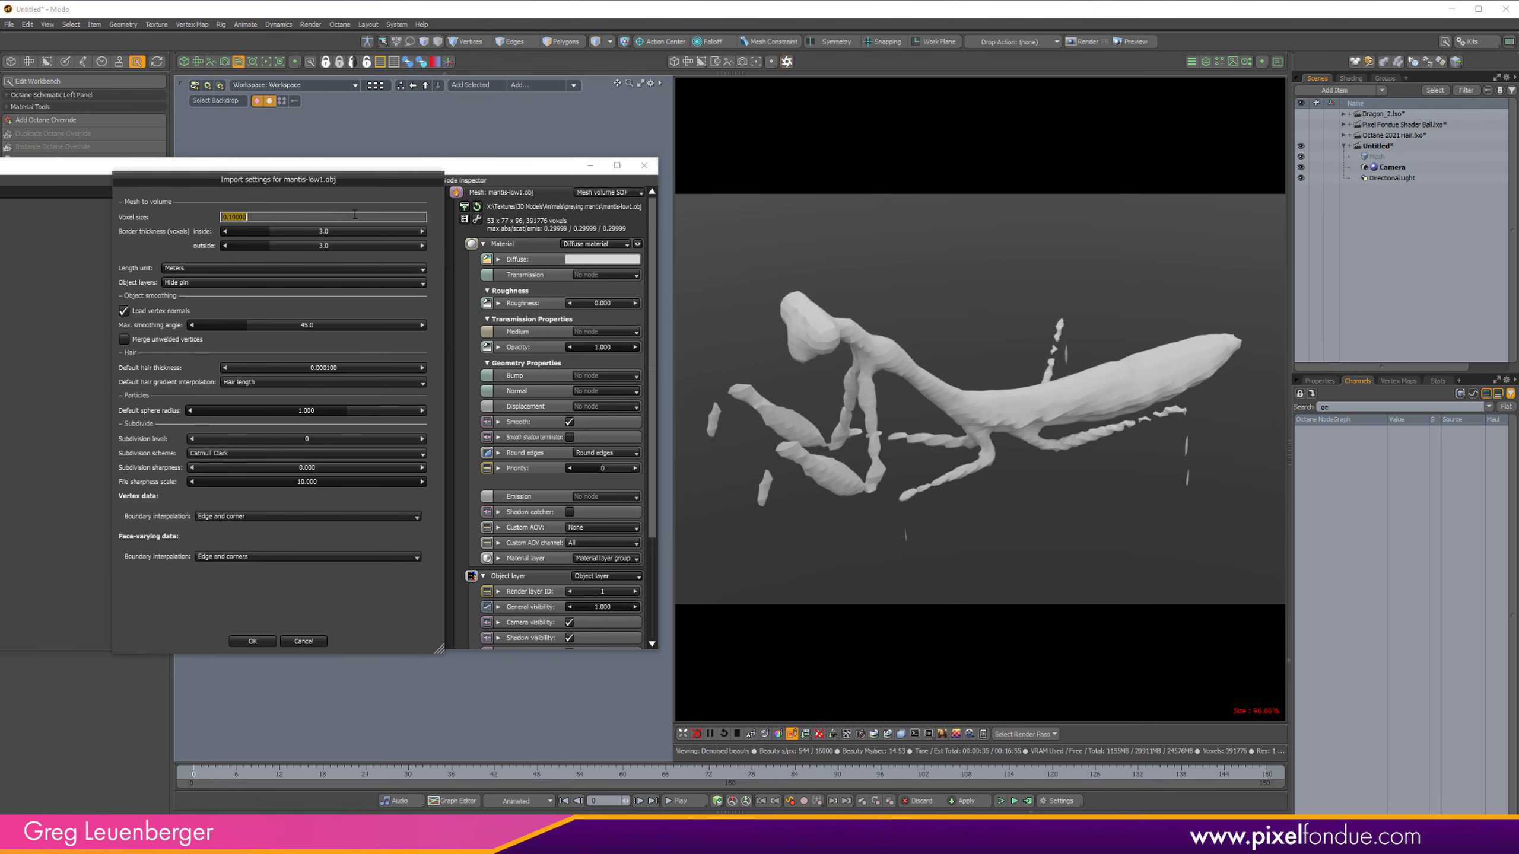
type("0.025")
key("Return")
left_click(270, 641)
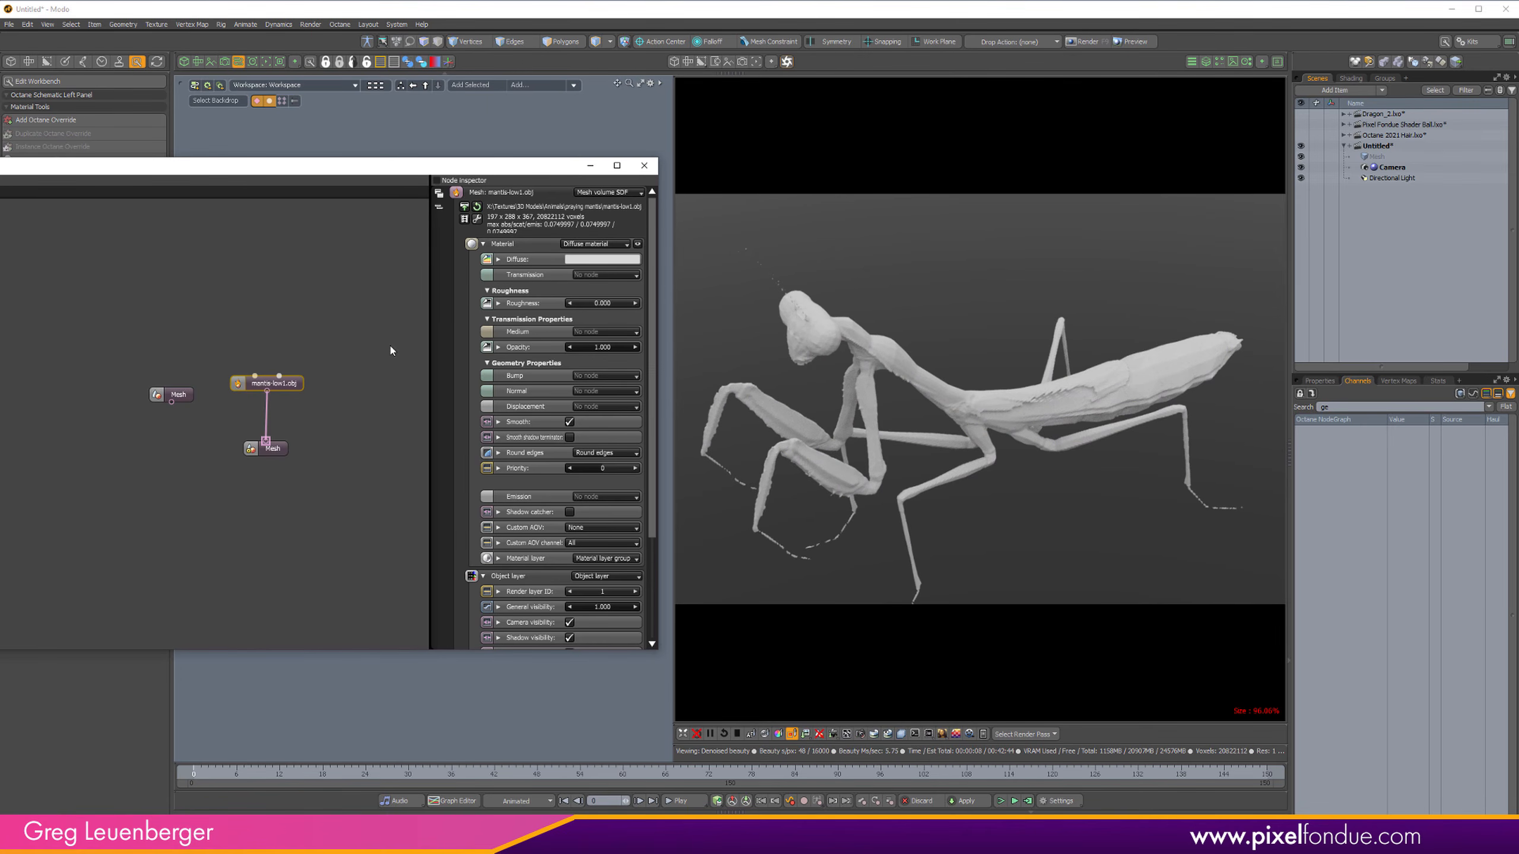
Step: Try a finer voxel size of 0.01 in the mantis volume's import settings
left_click(477, 219)
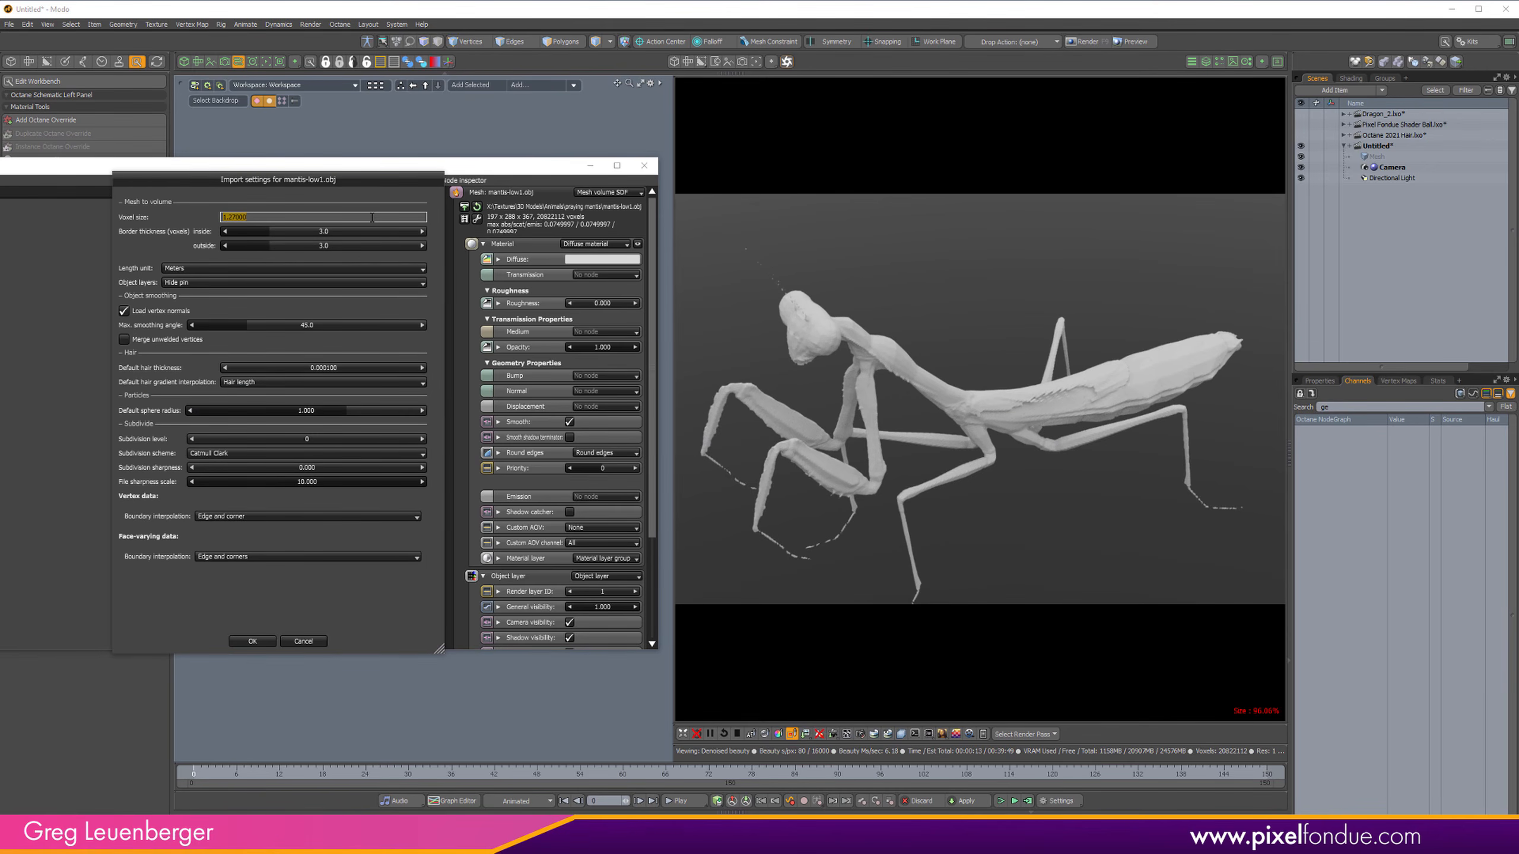
type("0.01")
key("Return")
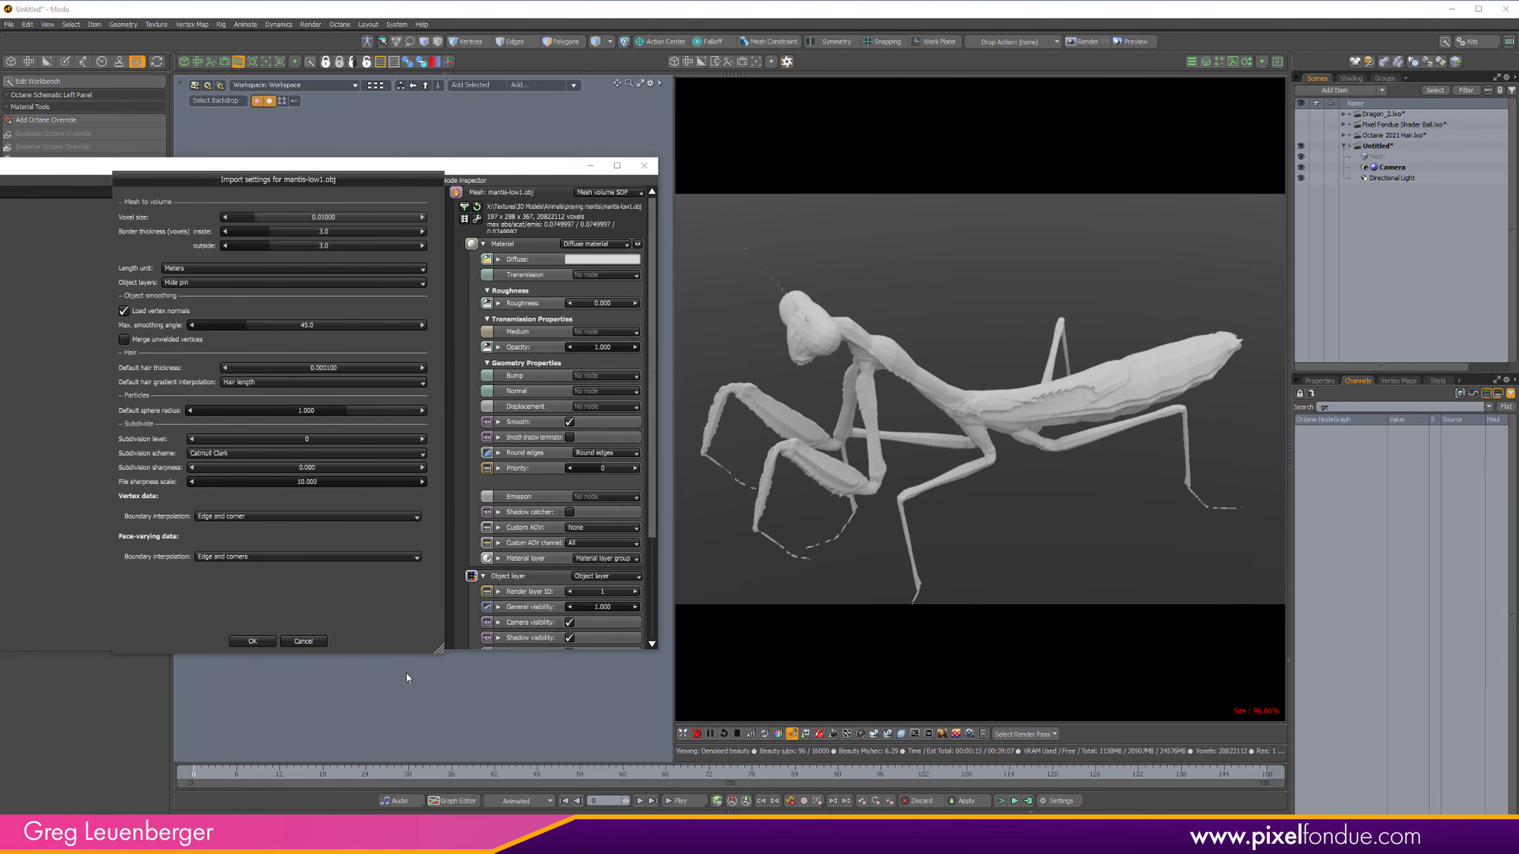
left_click(253, 640)
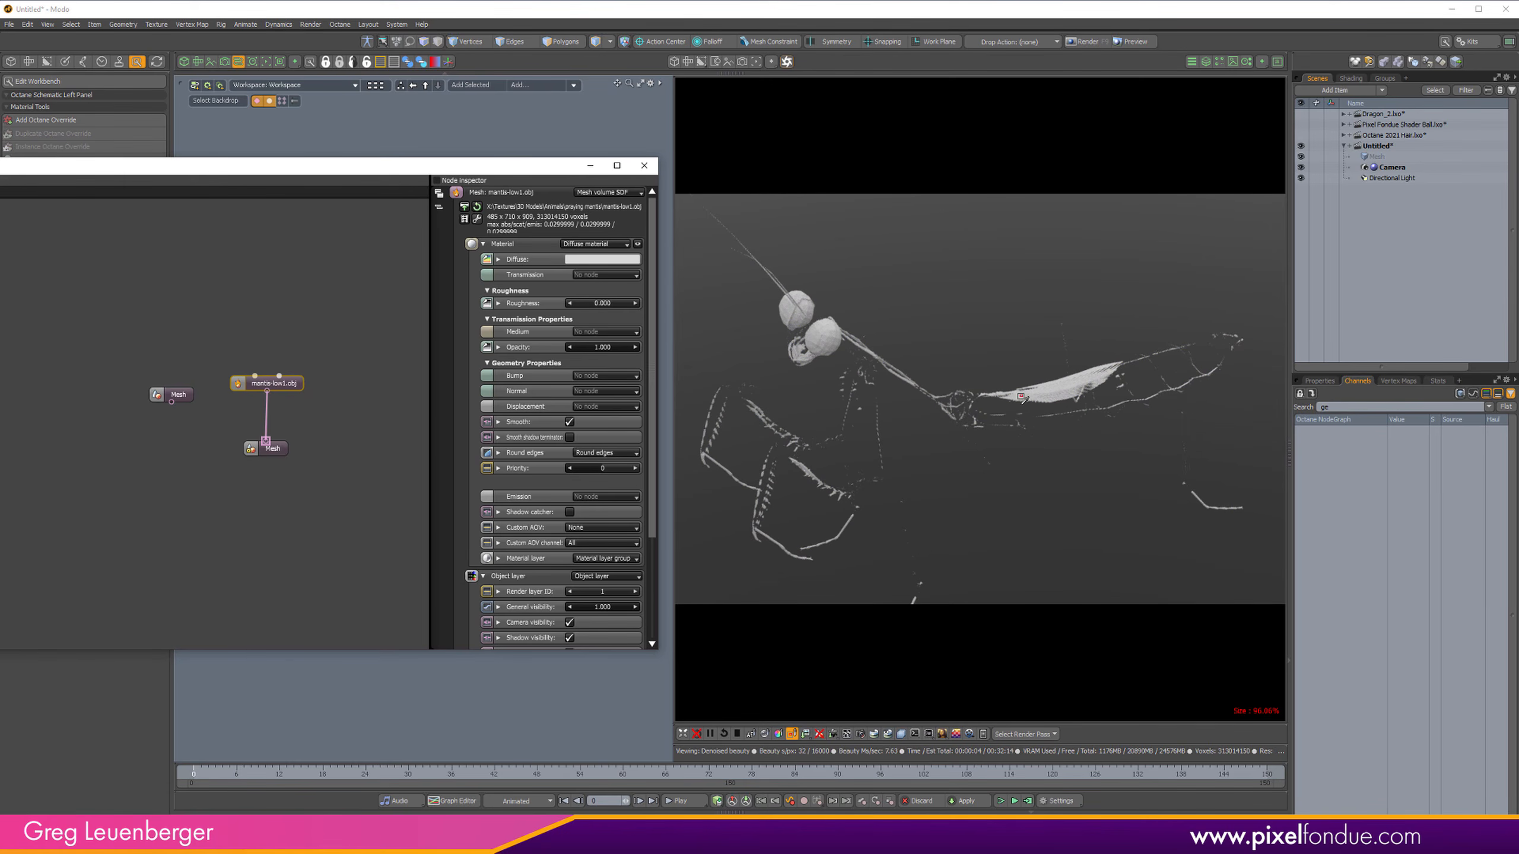
Step: Set the mantis volume's voxel size back to 0.1 and apply the import settings
left_click(477, 220)
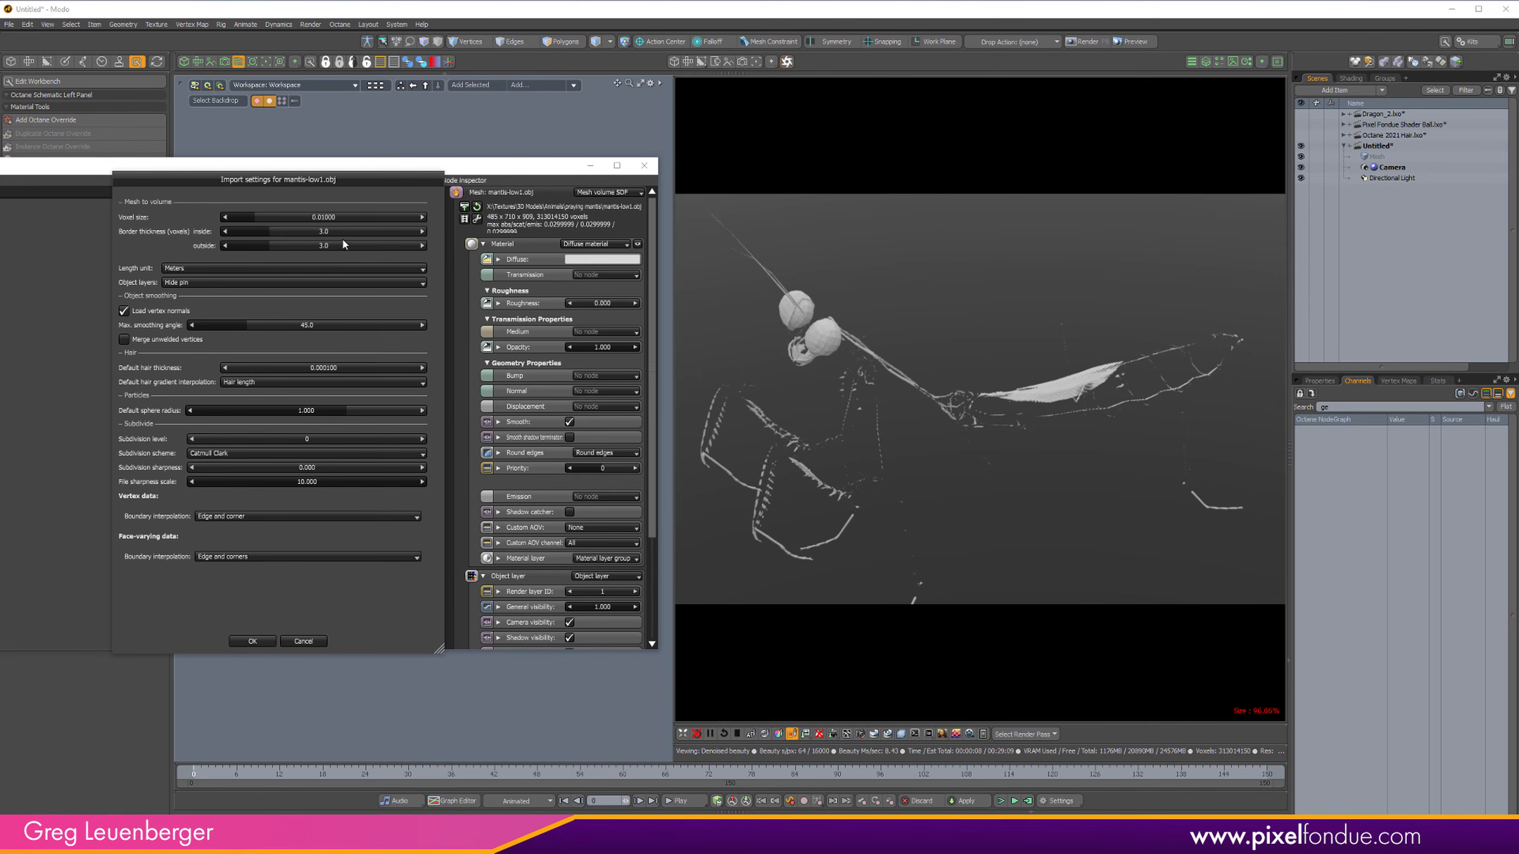
double_click(360, 218)
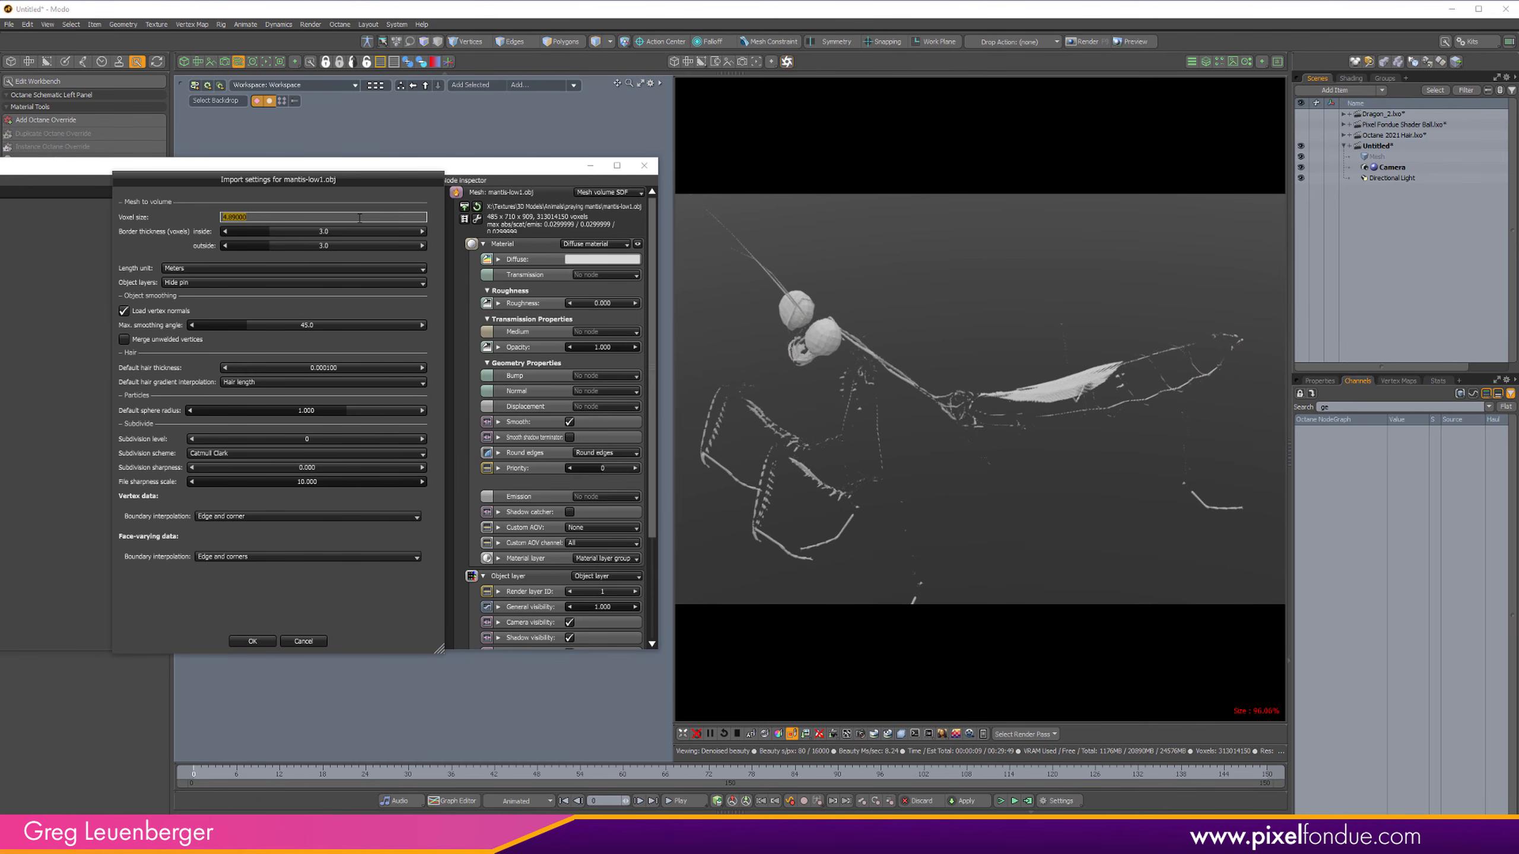
type("0.1")
key("Return")
left_click(254, 641)
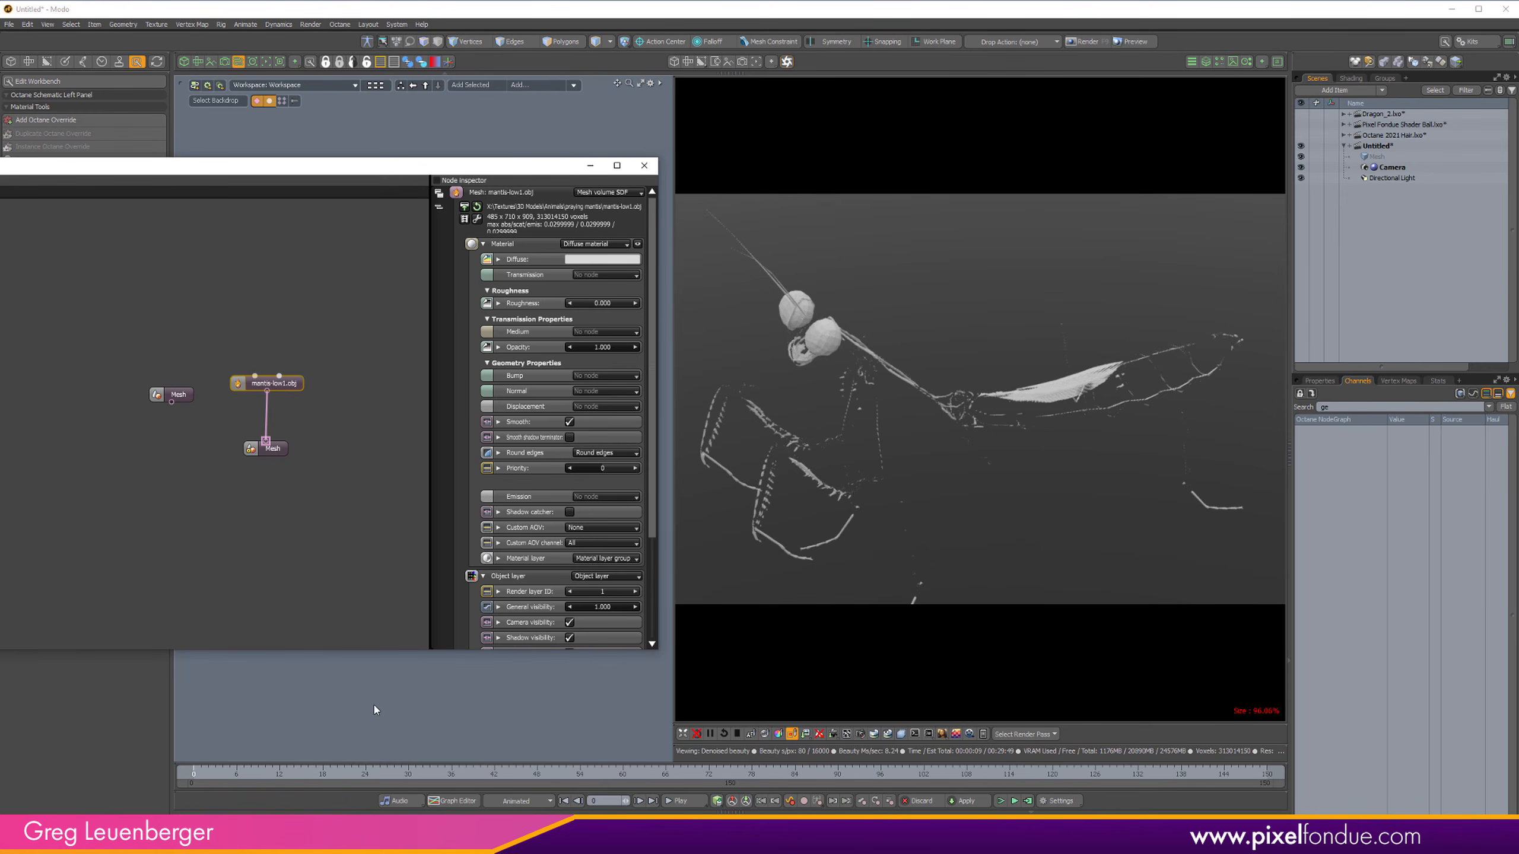
Step: Set the mantis volume's voxel size to 0.02 in the import settings and close the NodeGraph editor
left_click(458, 193)
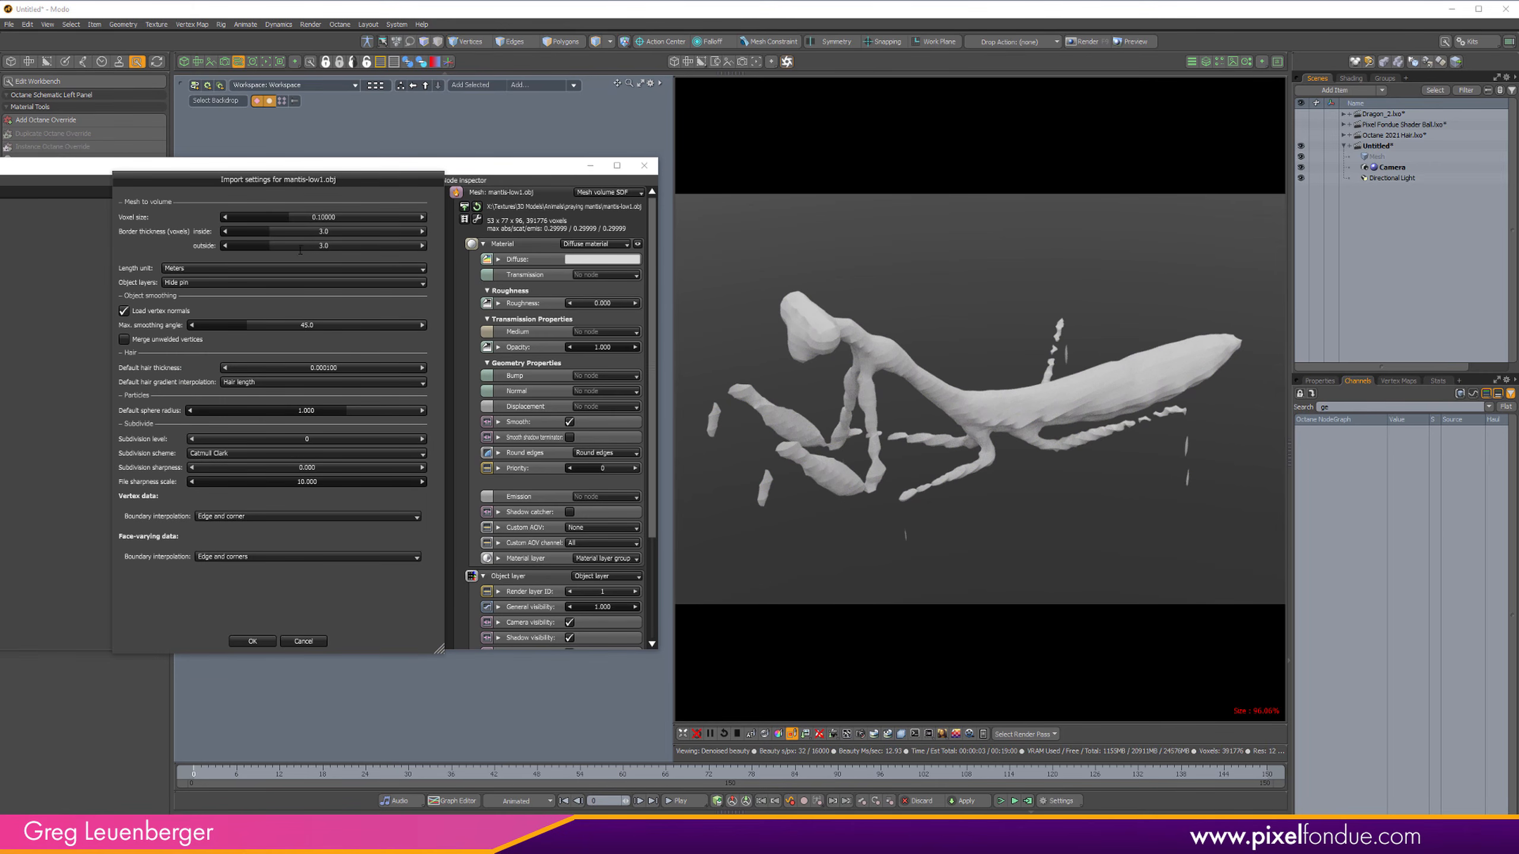
double_click(290, 219)
type(".01")
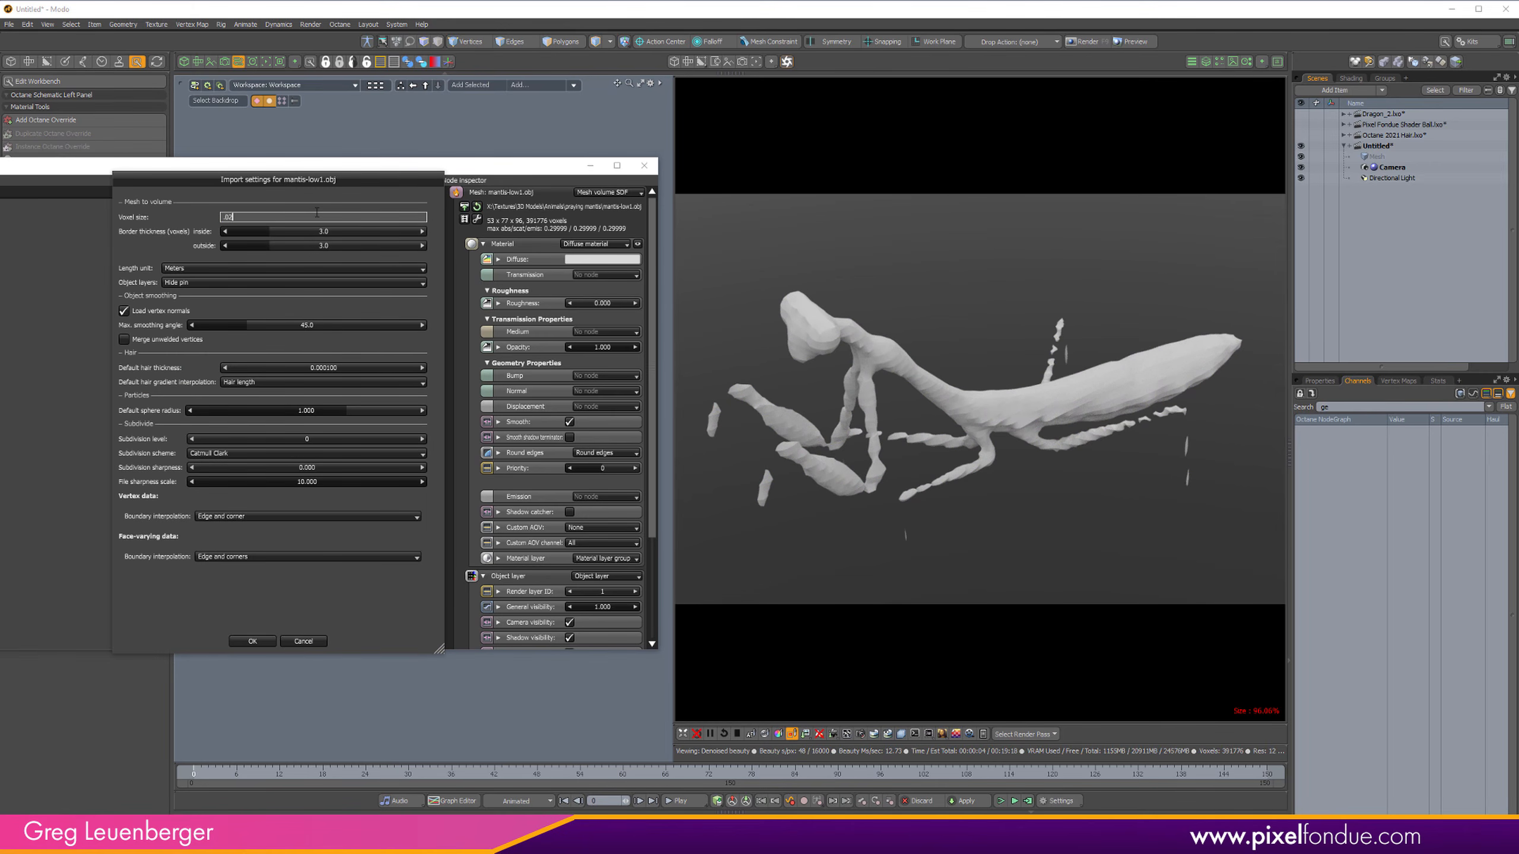
key("Return")
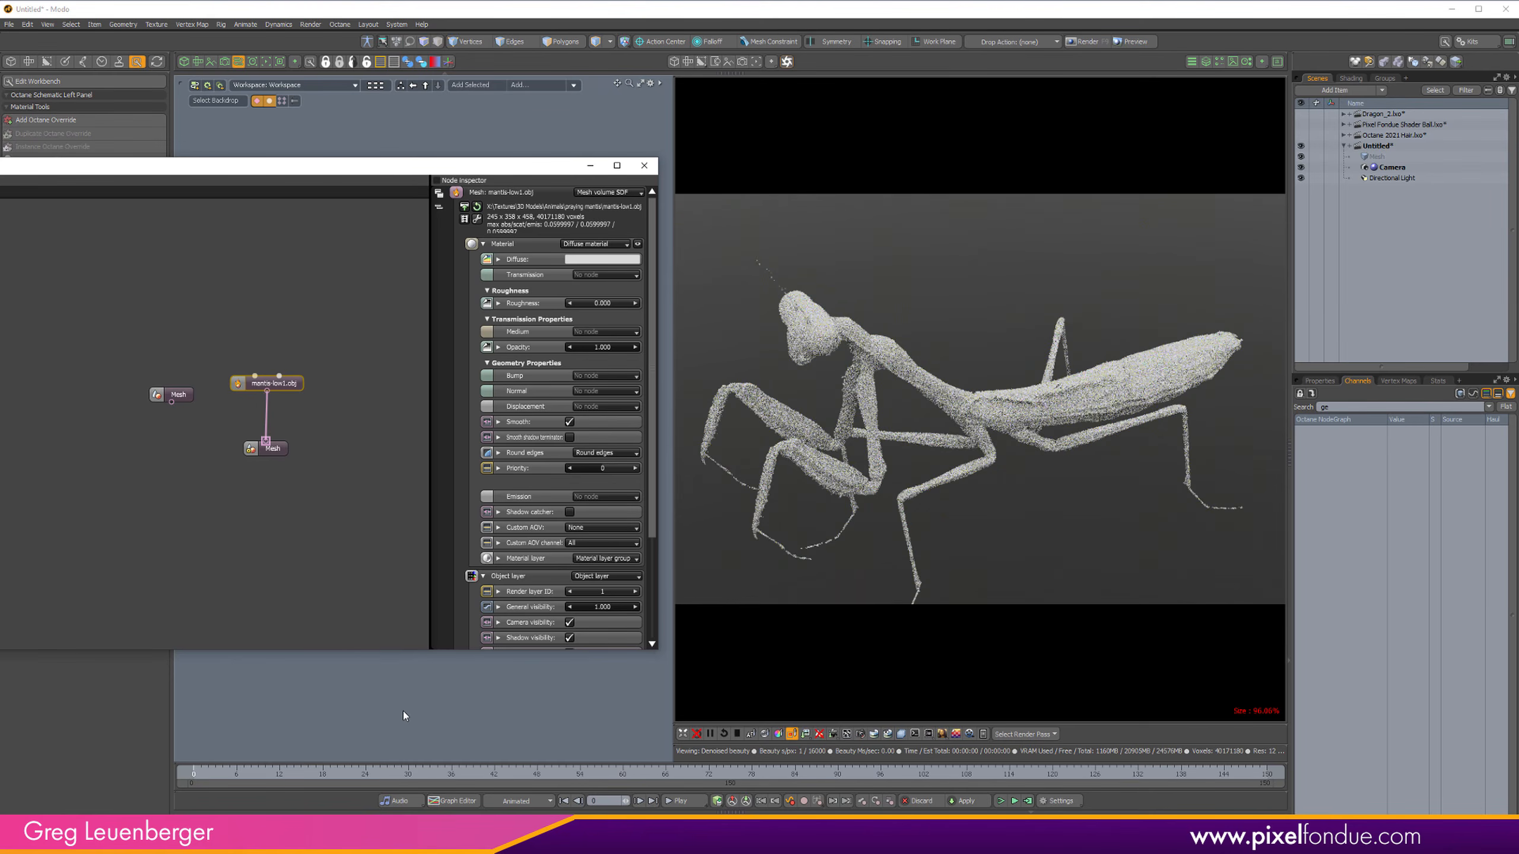
left_click(643, 165)
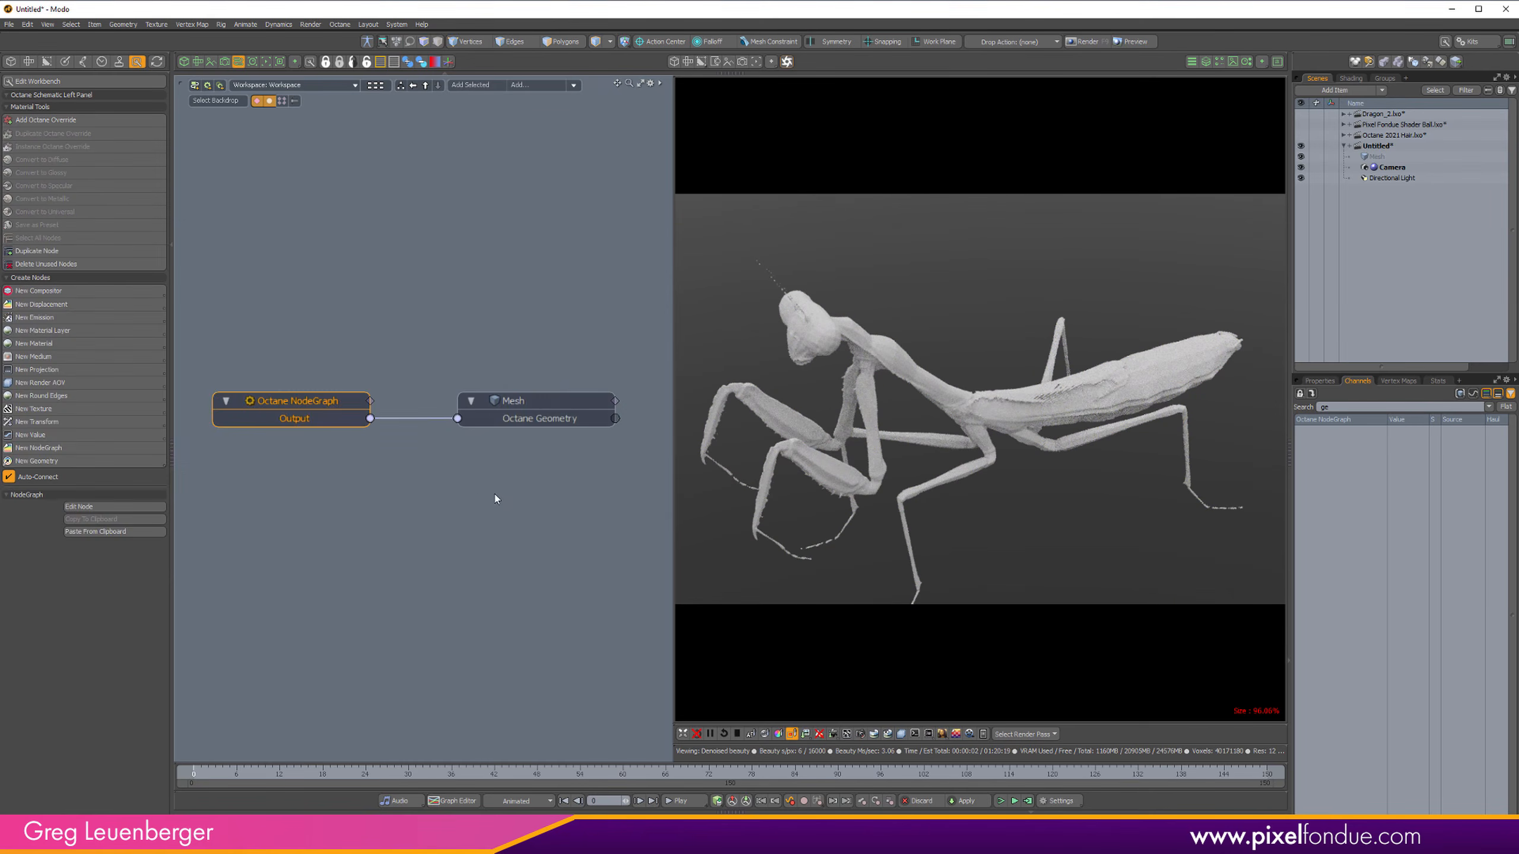
Step: Orbit the render camera in the camera view to show the mantis more from the front, and return to the schematic
left_click(183, 61)
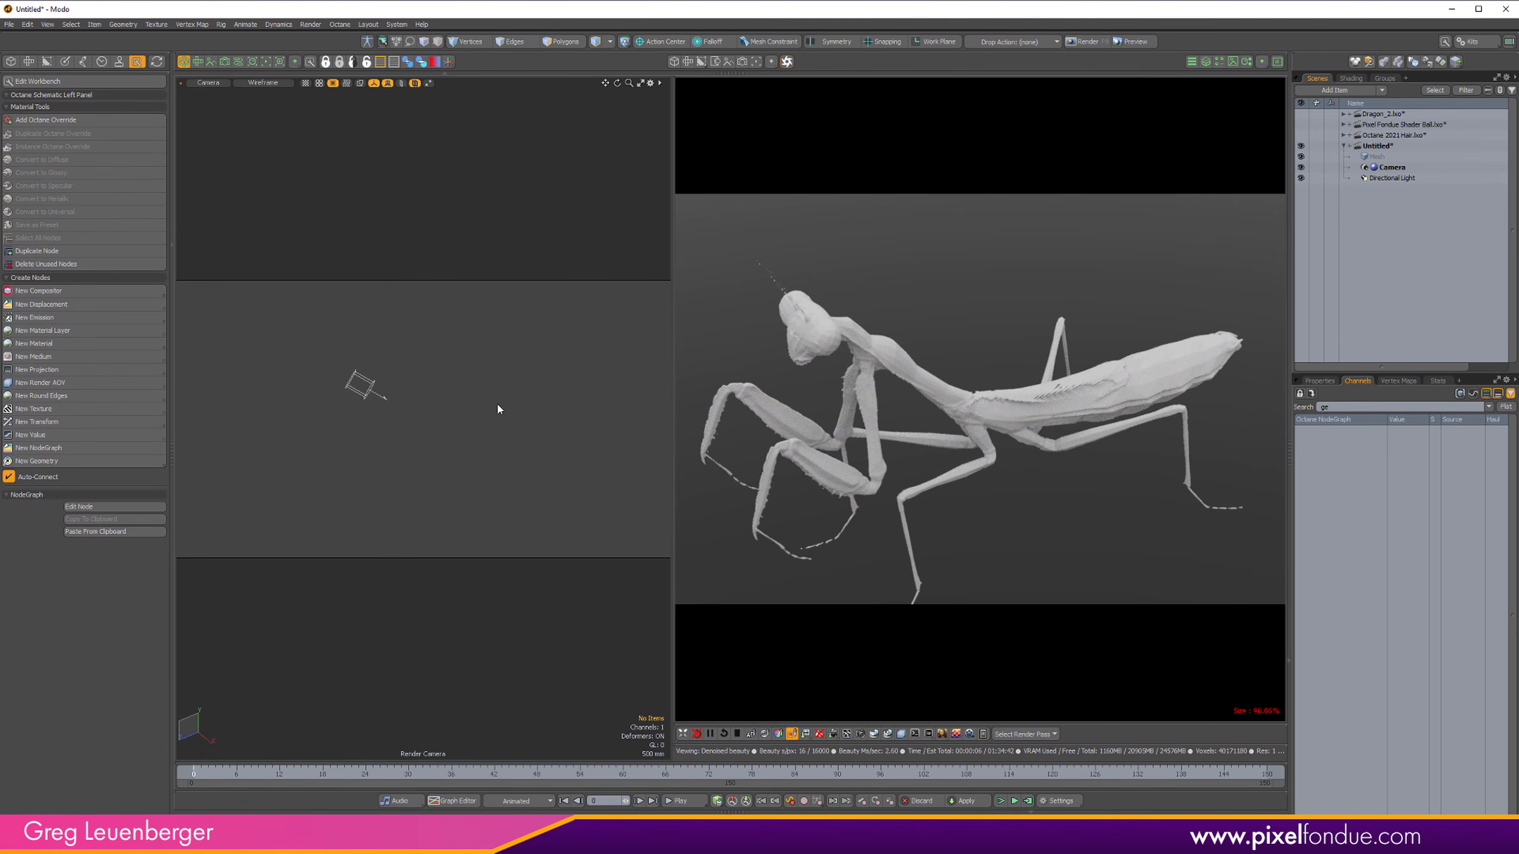
left_click_drag(502, 410, 458, 433, "alt")
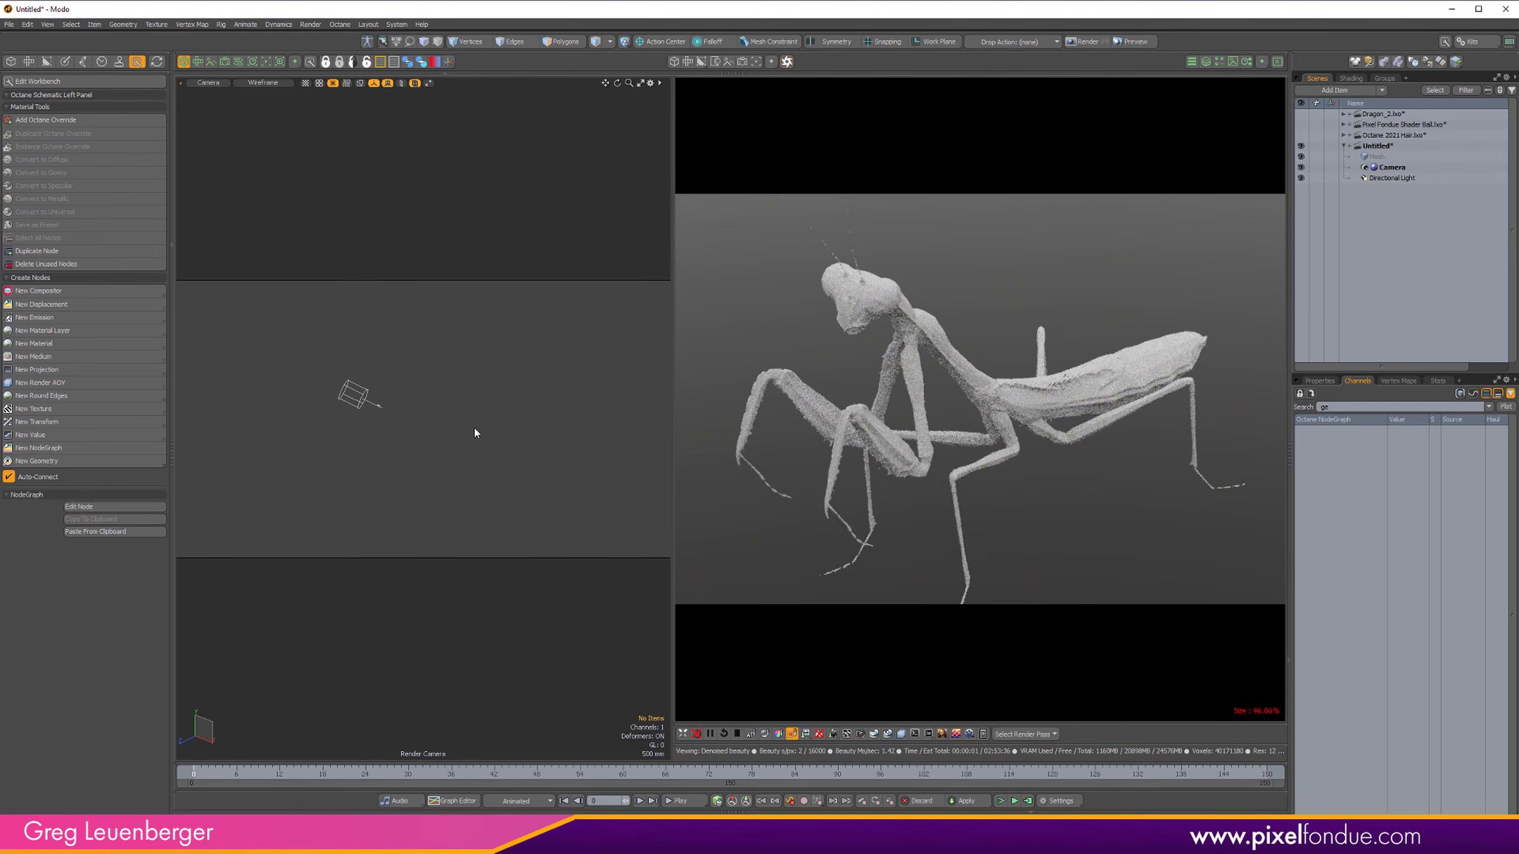
left_click(238, 62)
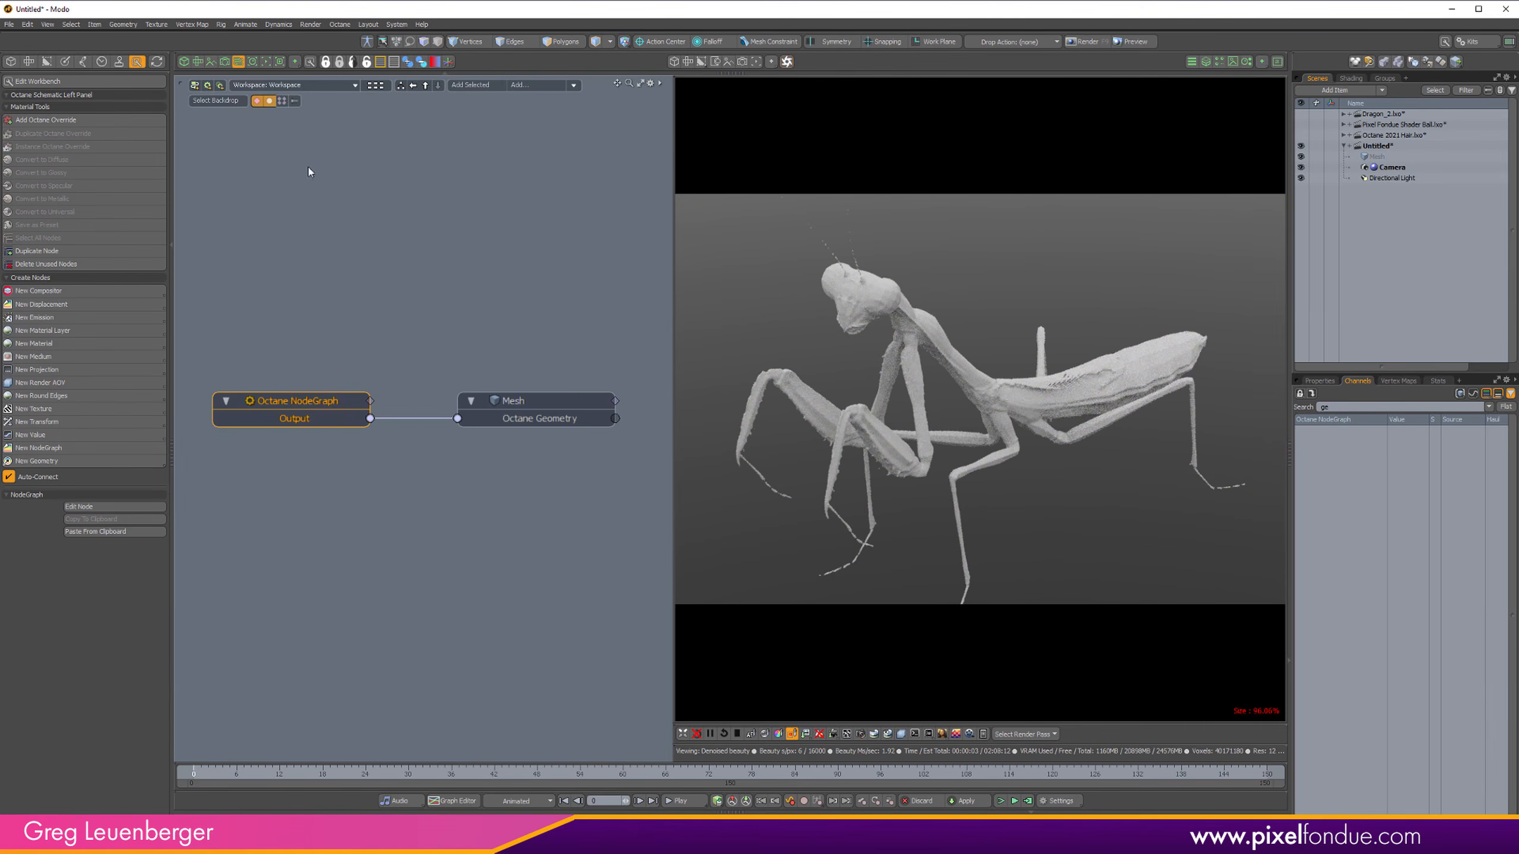
Step: Reopen the NodeGraph and set the diffuse colour of the mantis volume's material to a bright orange-red
left_click(123, 508)
left_click_drag(230, 405, 238, 395)
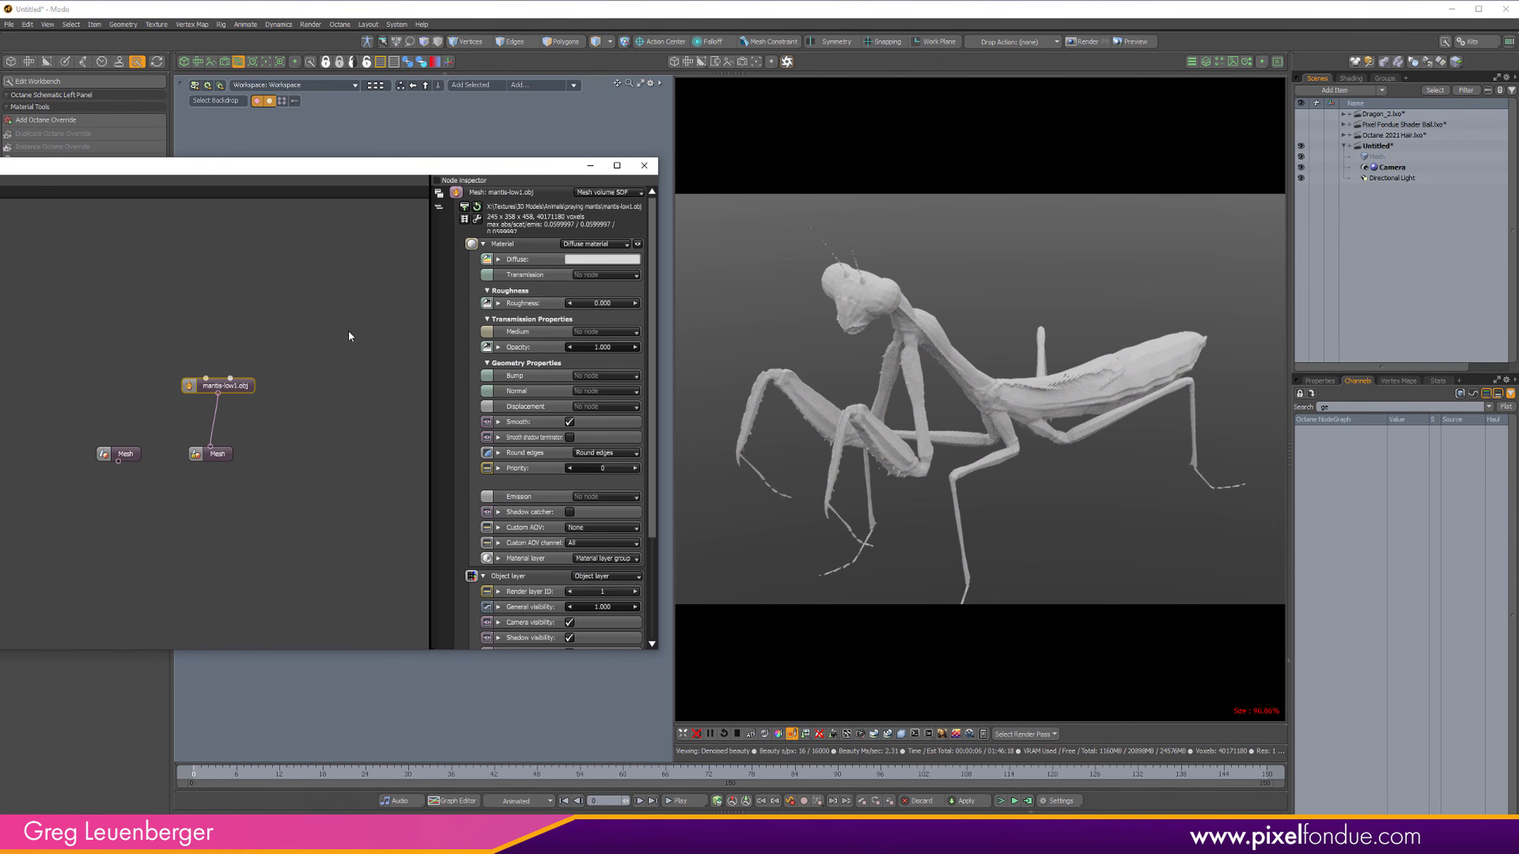
left_click(596, 261)
left_click_drag(713, 242, 657, 172)
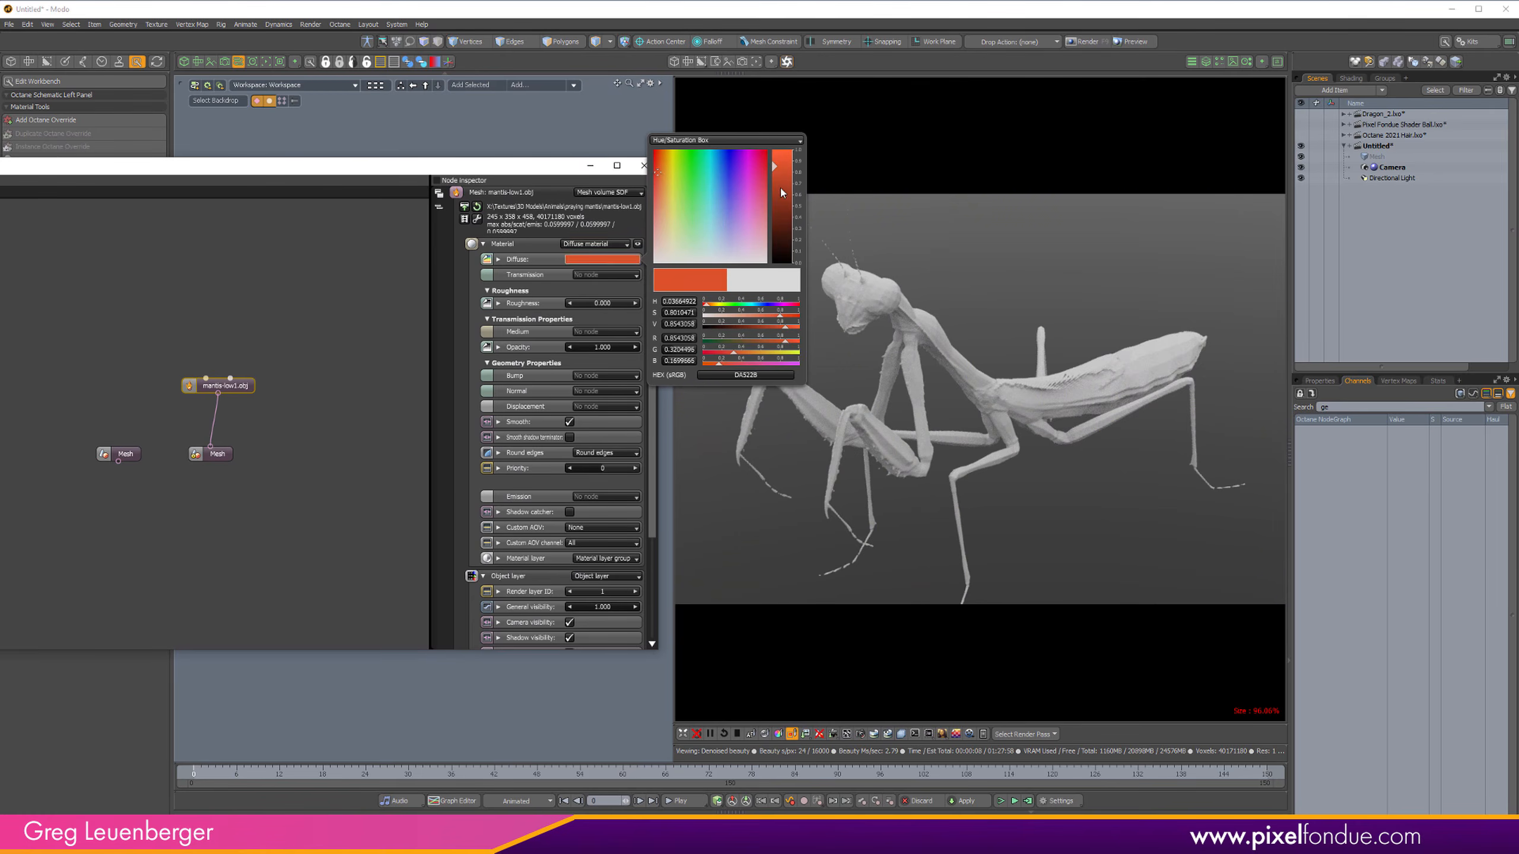
mouse_move(779, 169)
left_mouse_down()
mouse_move(774, 199)
mouse_move(777, 157)
left_mouse_up()
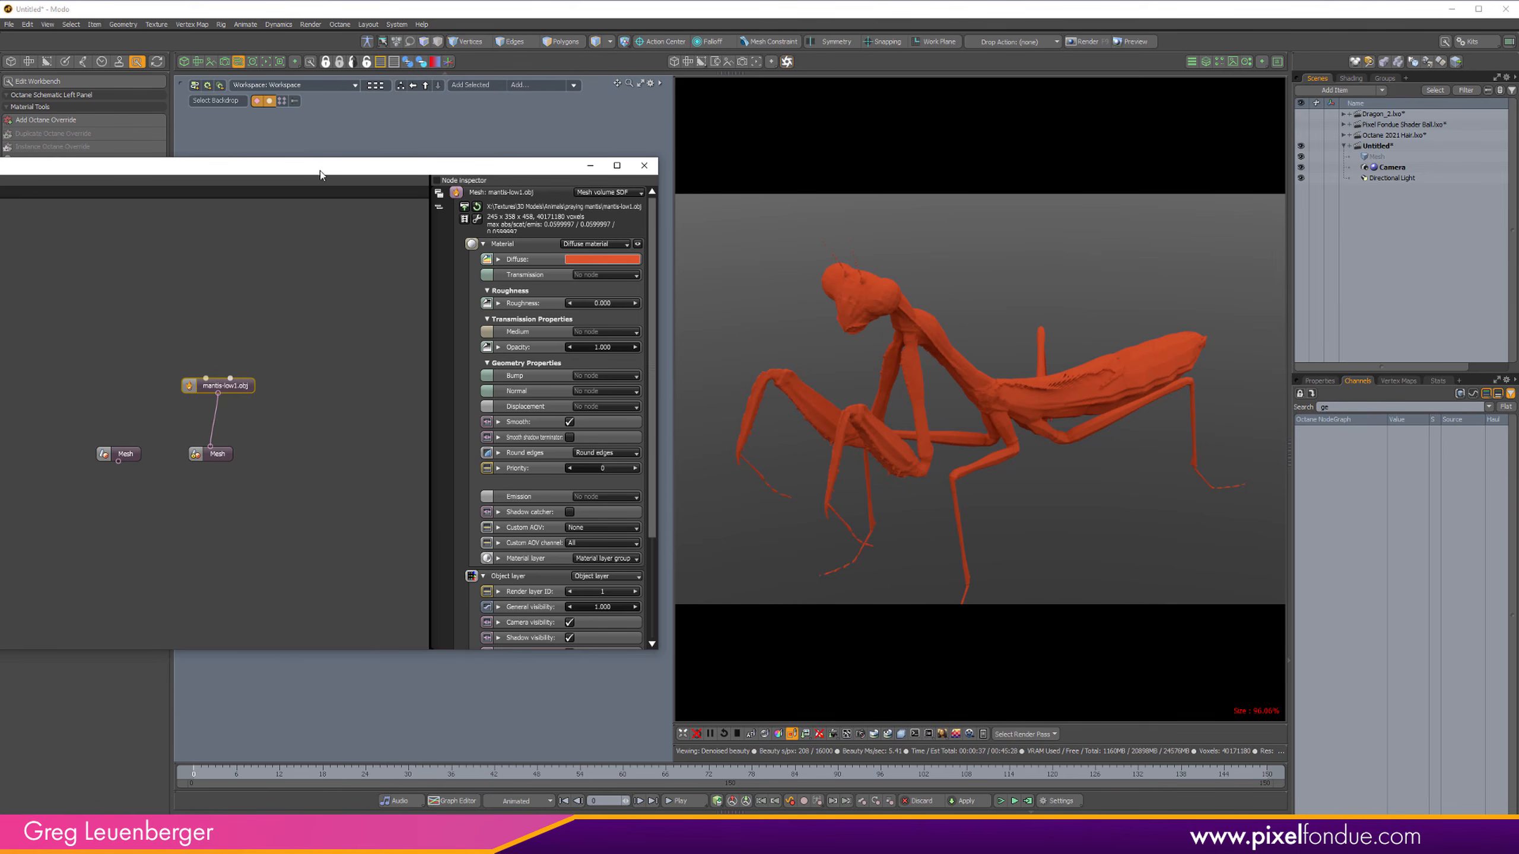
left_click_drag(320, 174, 366, 211)
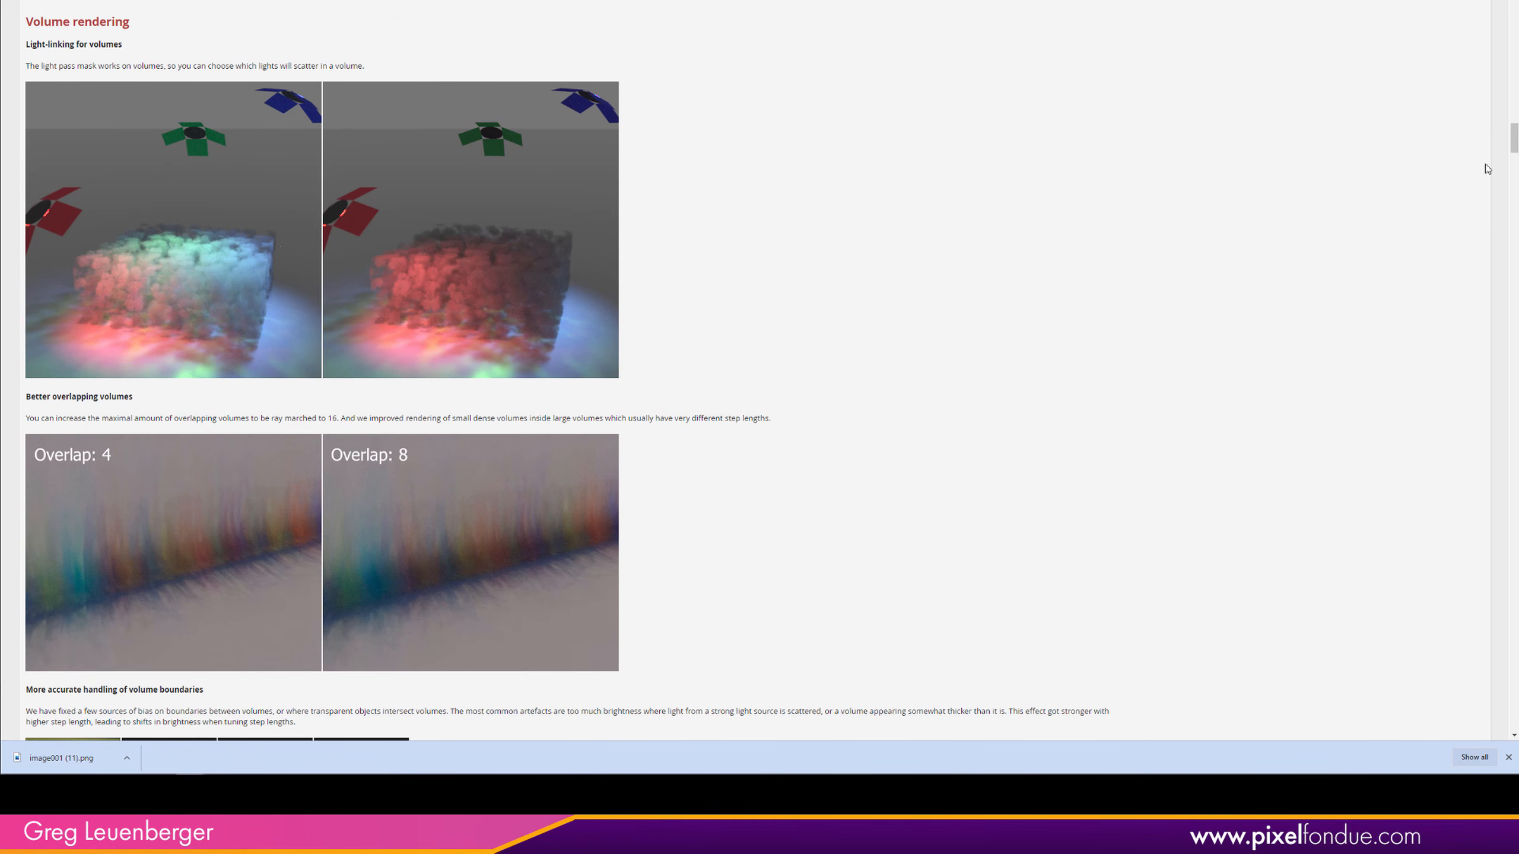
Step: Switch to the browser and review the Octane 2021.1 release notes on volume rendering, volume boundaries, instance IDs and the clipping material
left_click_drag(1514, 140, 1513, 160)
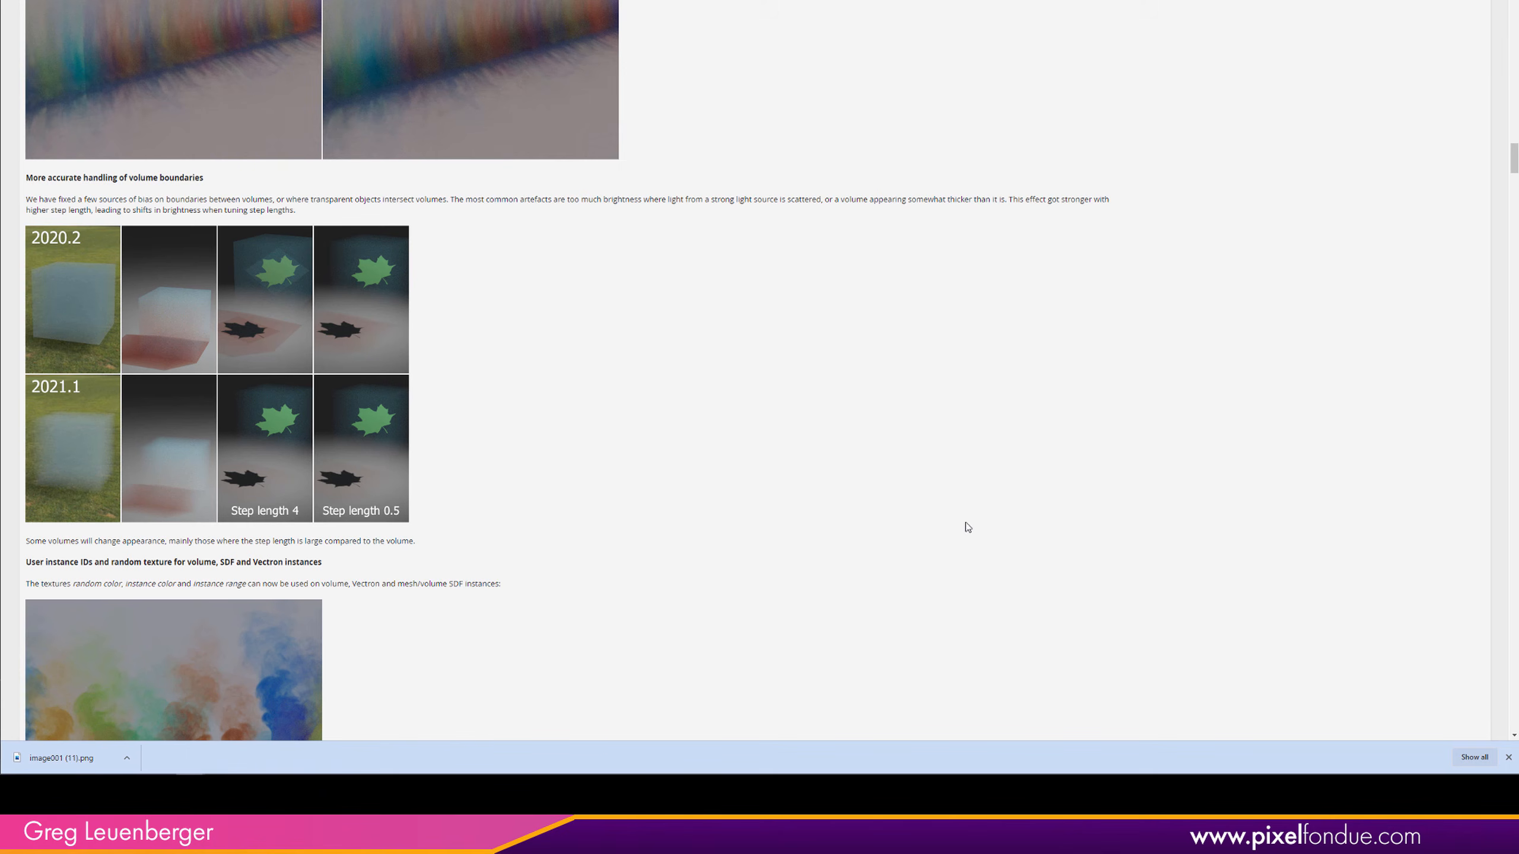
scroll(526, 365, "down", 5)
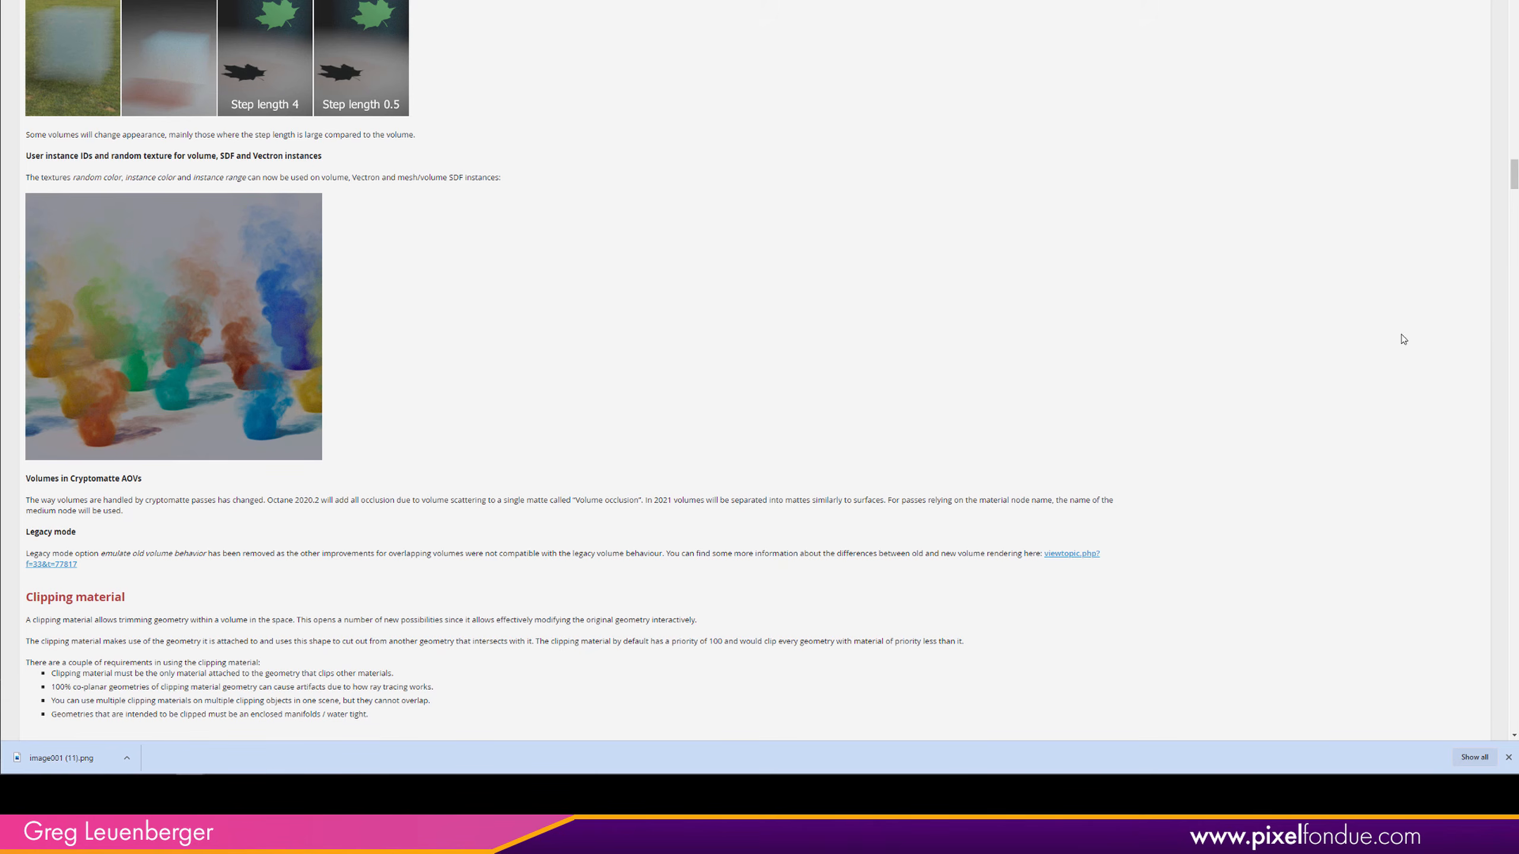
left_click_drag(1514, 178, 1473, 148)
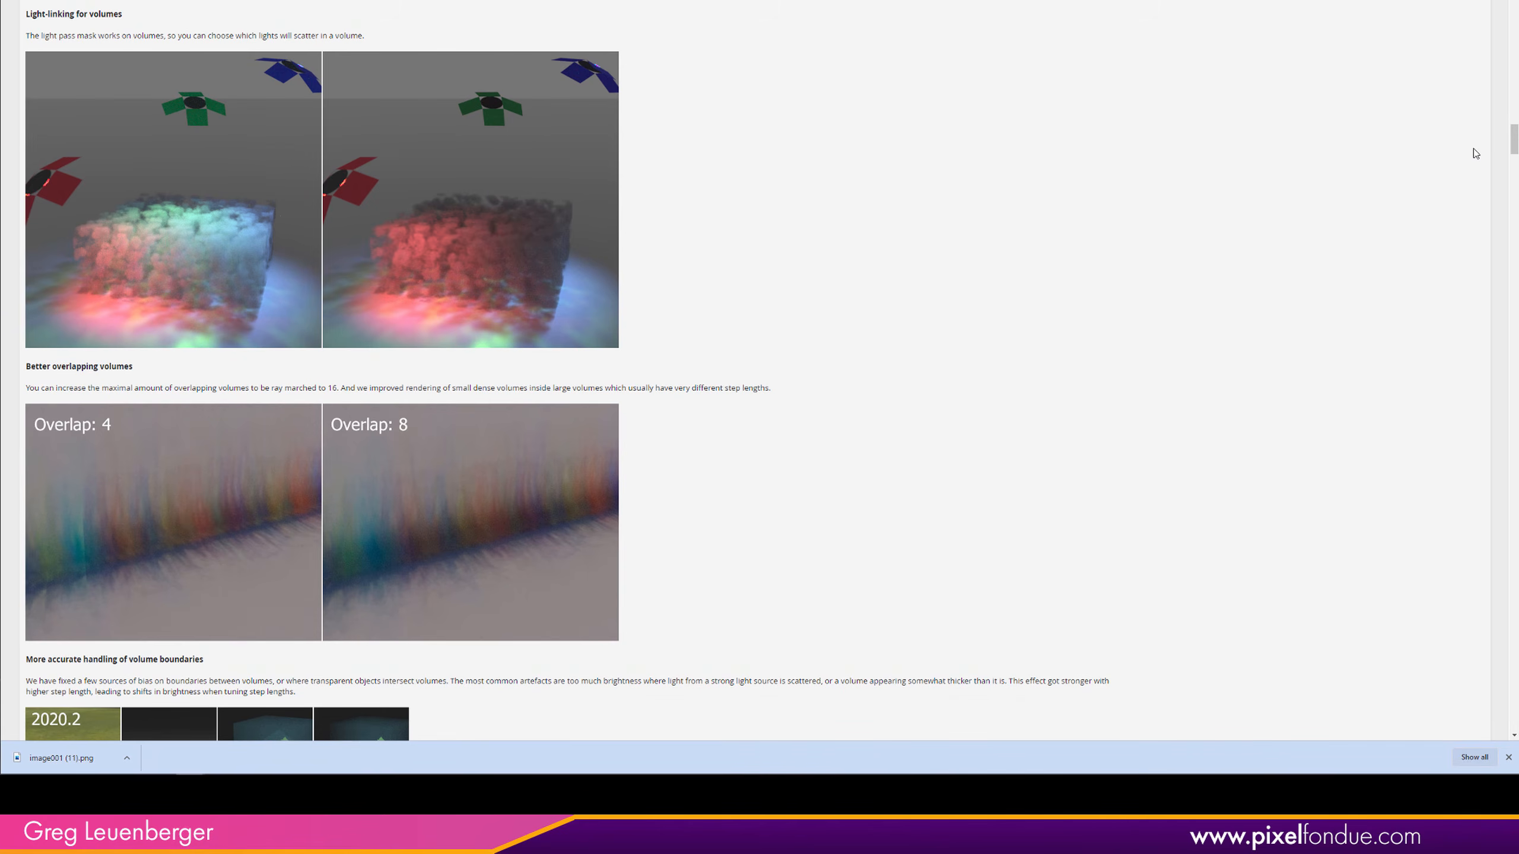